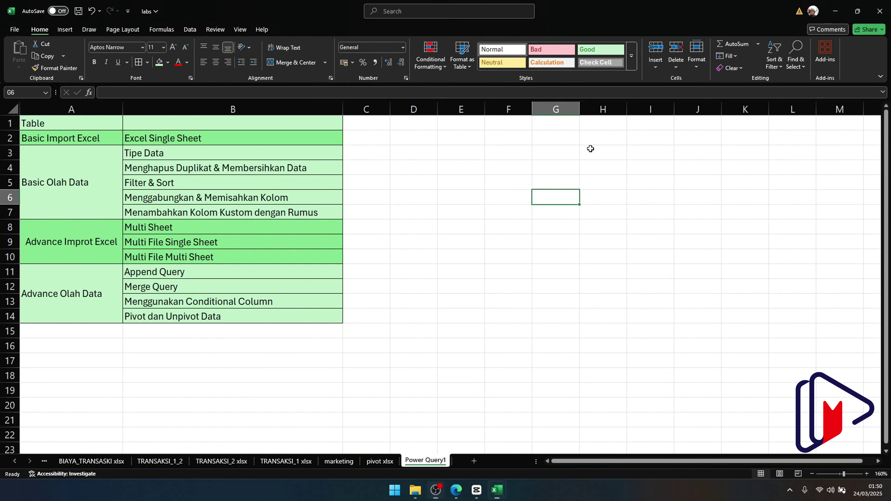
pyautogui.moveTo(547, 147); pyautogui.dragTo(702, 149)
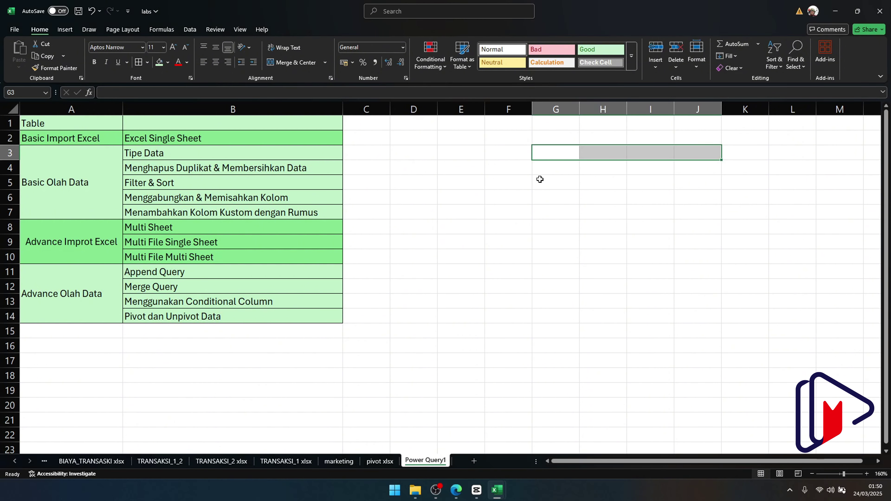
pyautogui.moveTo(539, 179); pyautogui.dragTo(677, 179)
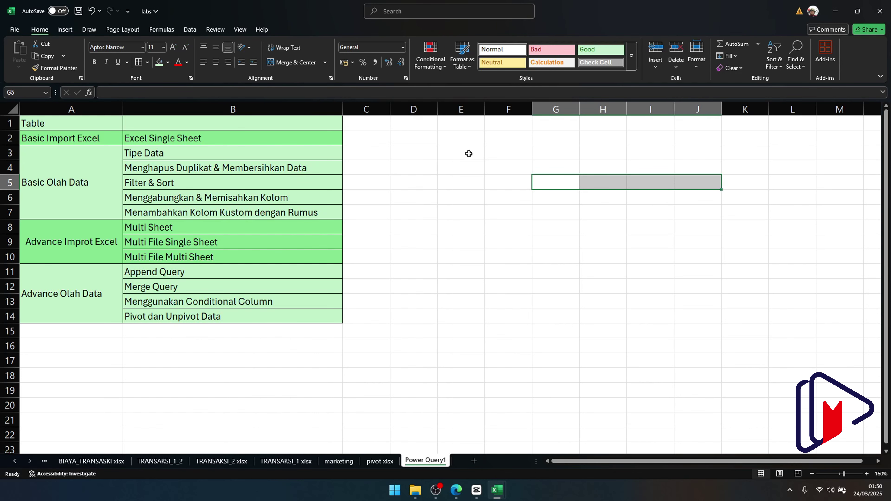
pyautogui.moveTo(467, 153); pyautogui.dragTo(455, 191)
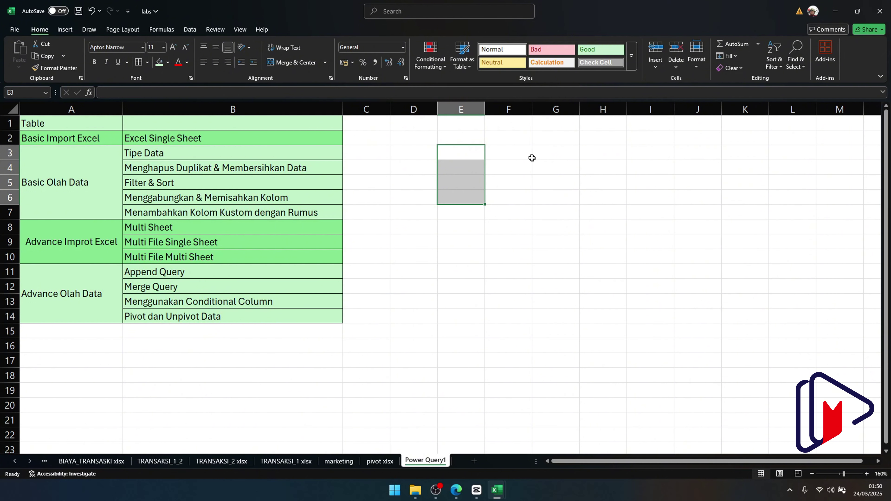
pyautogui.moveTo(532, 158); pyautogui.dragTo(635, 163)
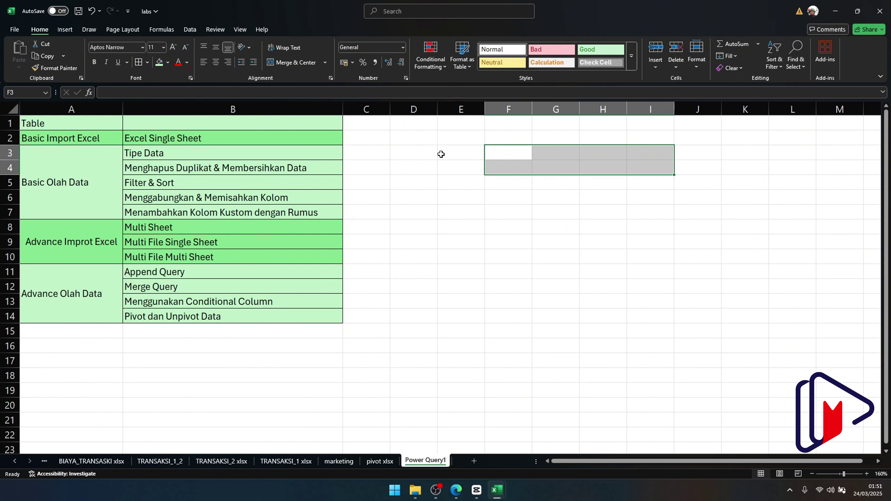
# Review the Table, Basic Import Excel and Basic Olah Data topics in rows 1 to 7 of the lesson outline
pyautogui.moveTo(73, 126); pyautogui.dragTo(158, 122)
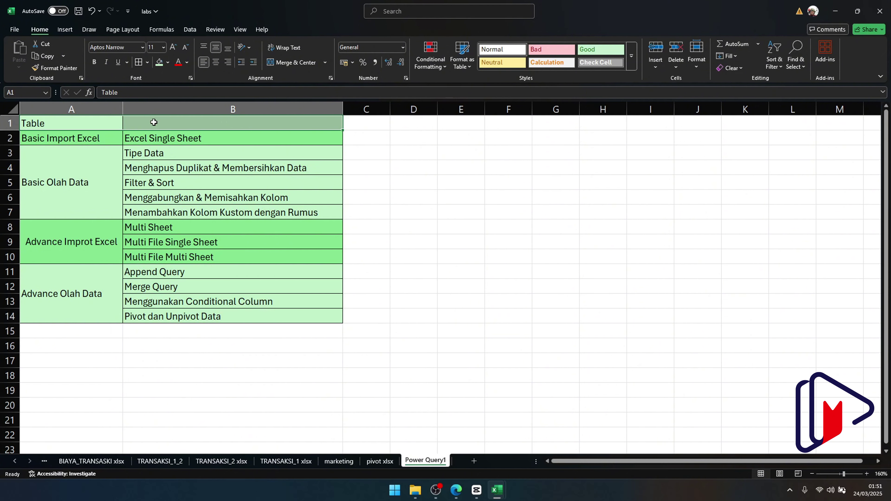
pyautogui.click(97, 140)
pyautogui.moveTo(121, 139); pyautogui.dragTo(135, 139)
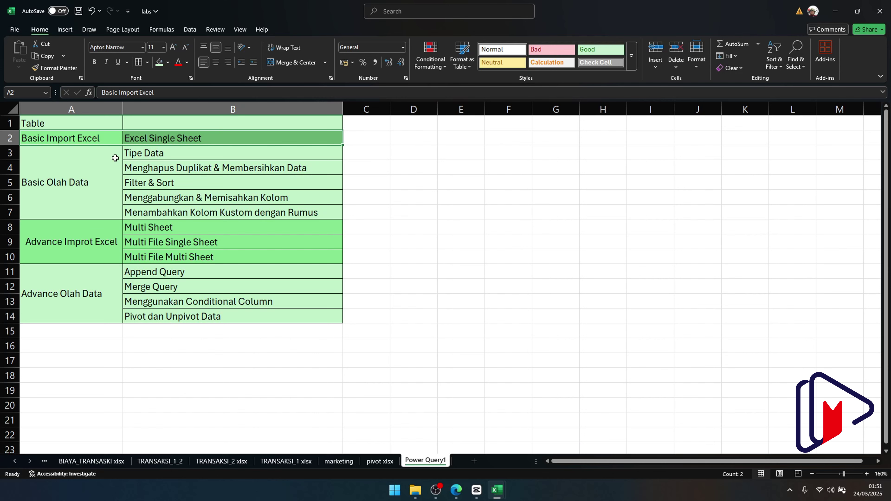
pyautogui.moveTo(151, 155); pyautogui.dragTo(207, 212)
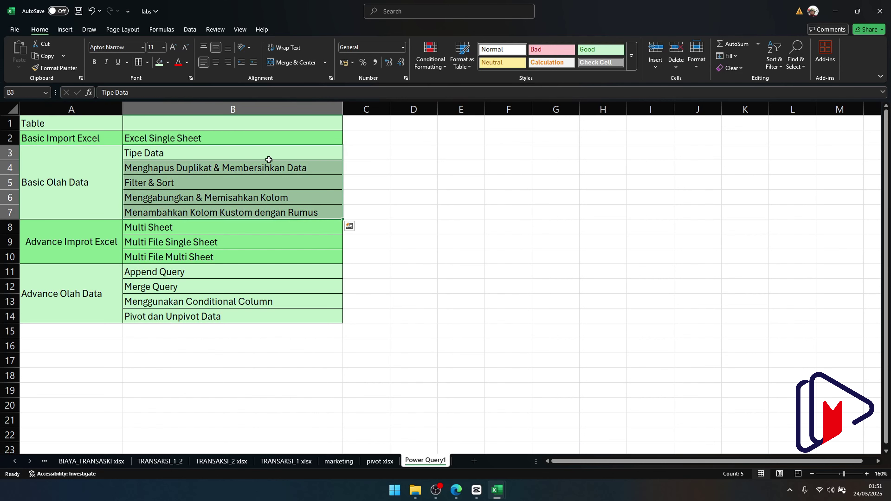
pyautogui.click(267, 171)
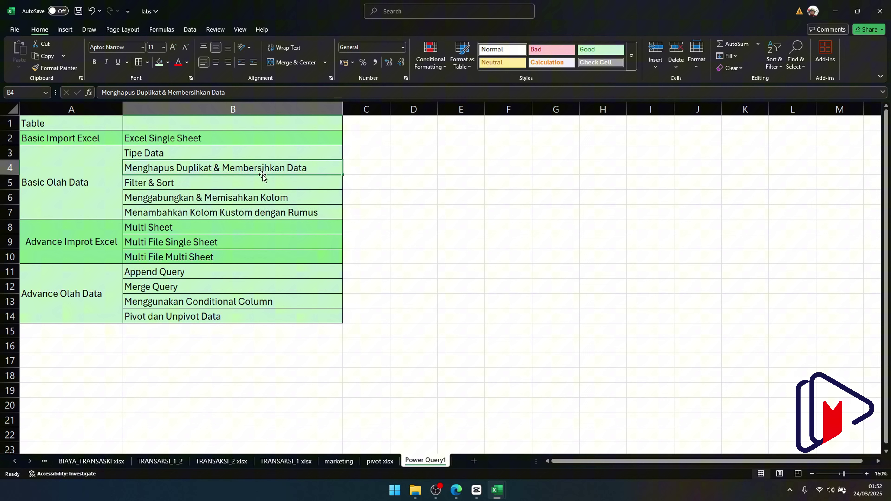
pyautogui.click(253, 182)
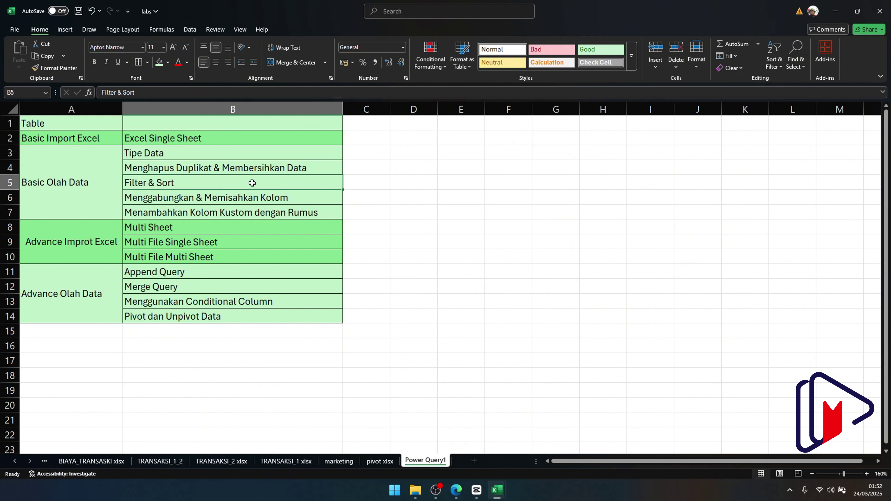
pyautogui.click(252, 200)
pyautogui.click(262, 213)
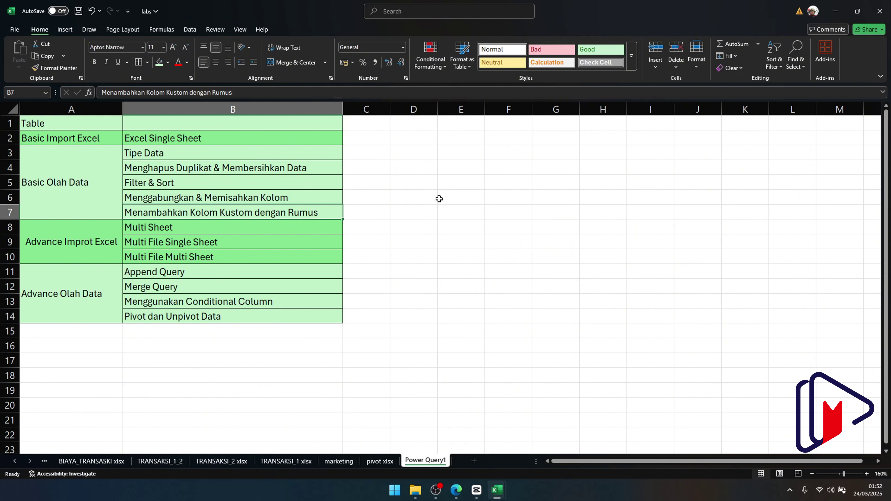
# Correct the misspelled word in cell A8 so the heading reads "Advance Import Excel"
pyautogui.click(51, 243)
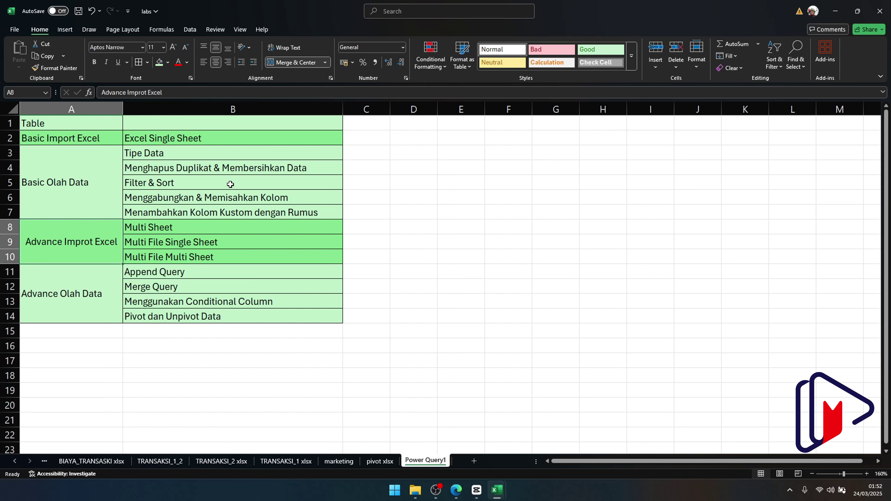
pyautogui.doubleClick(91, 243)
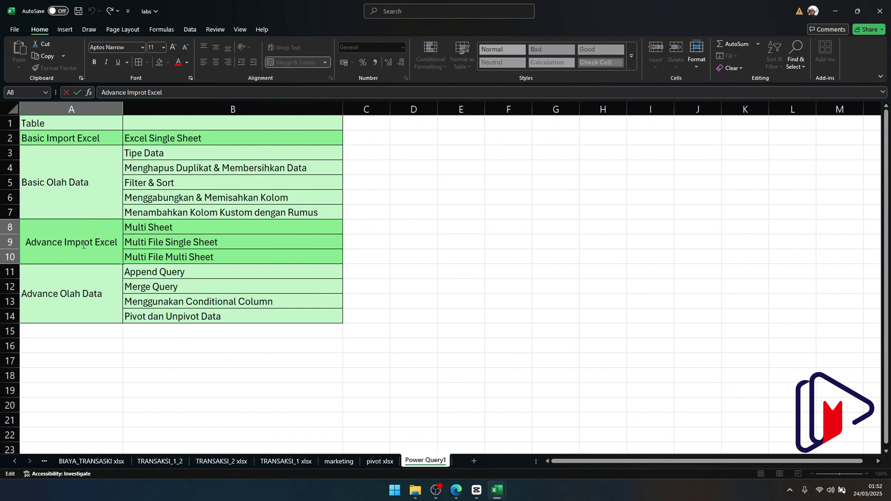
pyautogui.moveTo(81, 243); pyautogui.dragTo(90, 244)
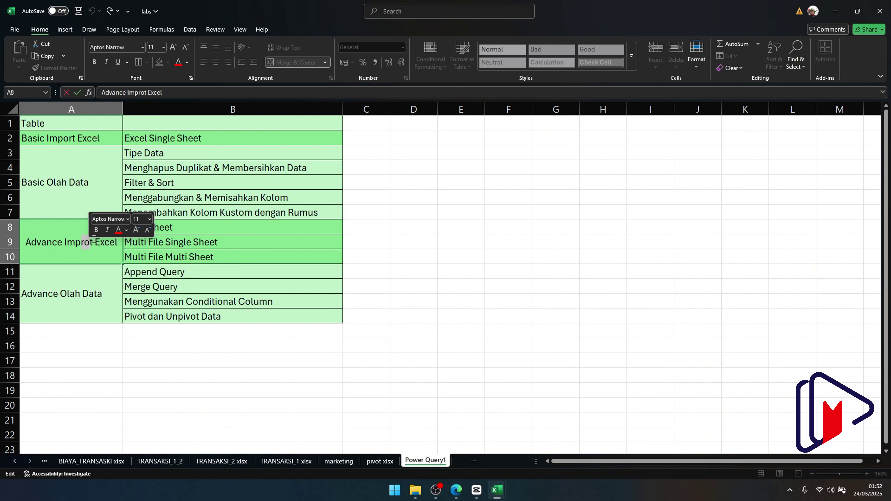
pyautogui.write('or')
pyautogui.press('Return')
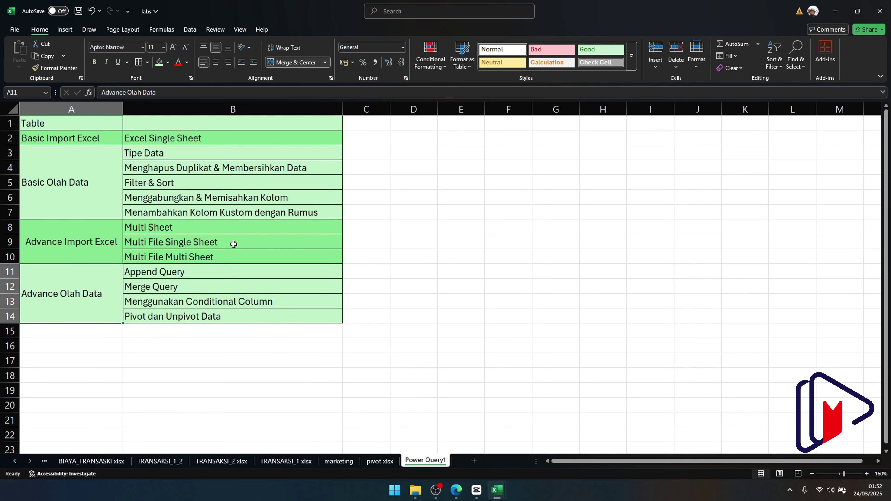
# Review the single-sheet and multi-file import topics and the Advance Olah Data topics, from Merge Query to Pivot dan Unpivot Data
pyautogui.click(228, 253)
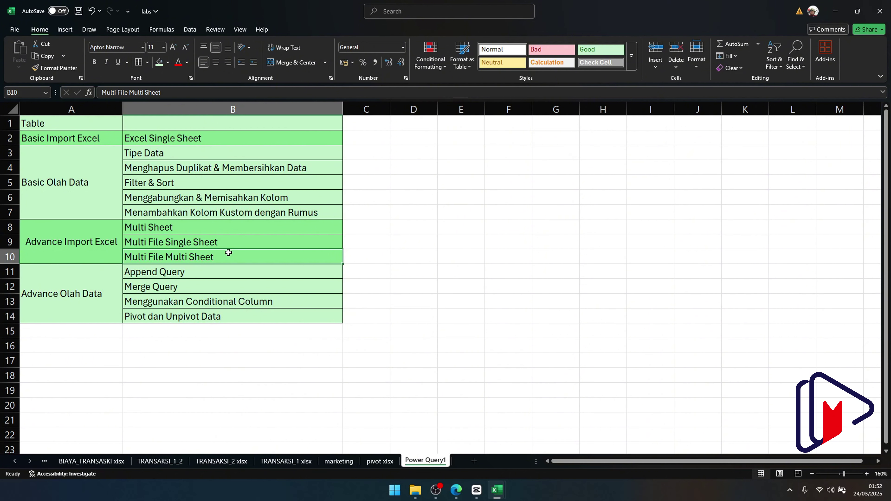
pyautogui.click(234, 138)
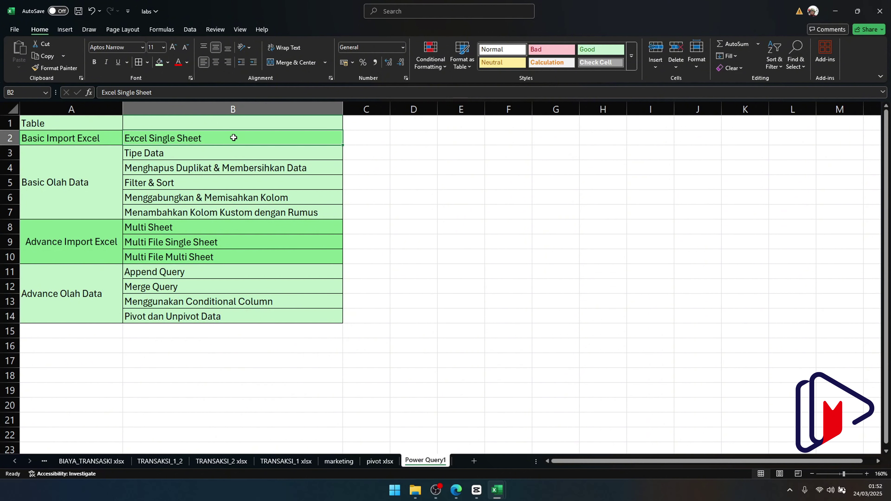
pyautogui.click(206, 223)
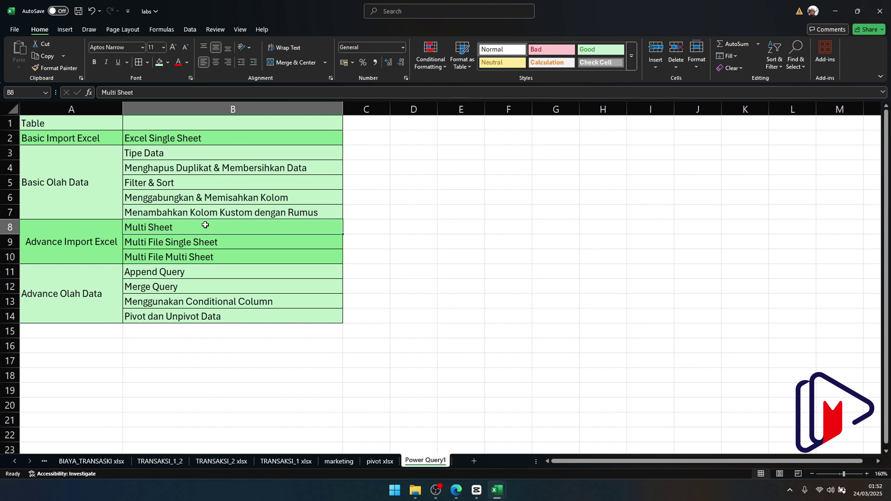
pyautogui.click(204, 241)
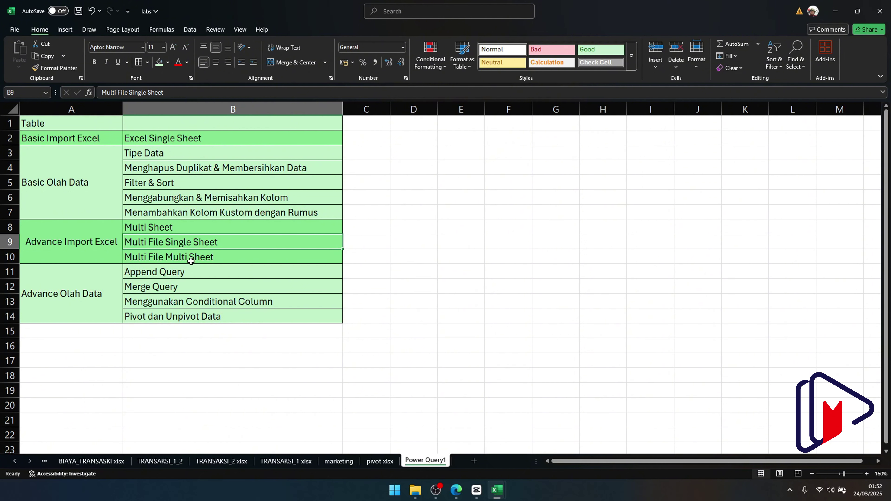
pyautogui.click(224, 256)
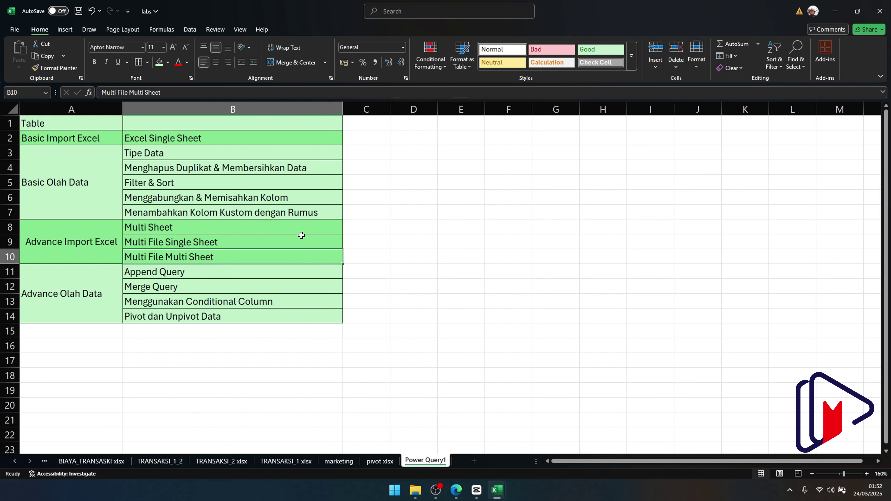
pyautogui.click(57, 294)
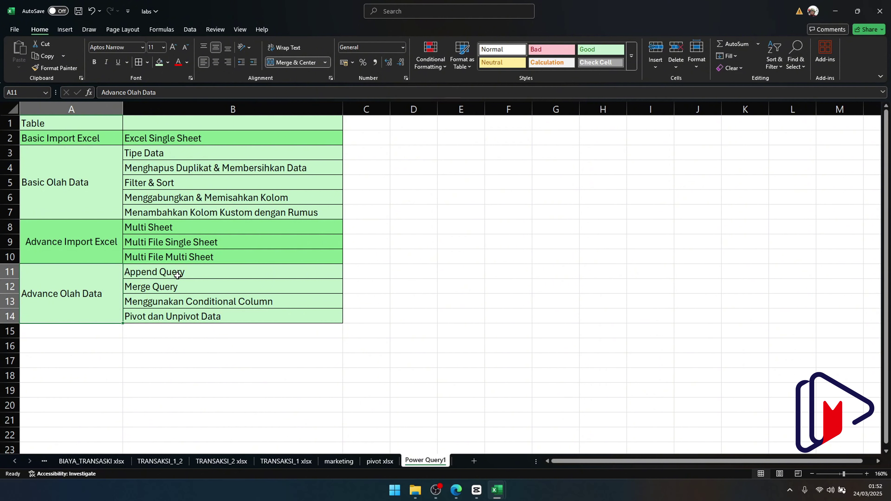
pyautogui.click(177, 287)
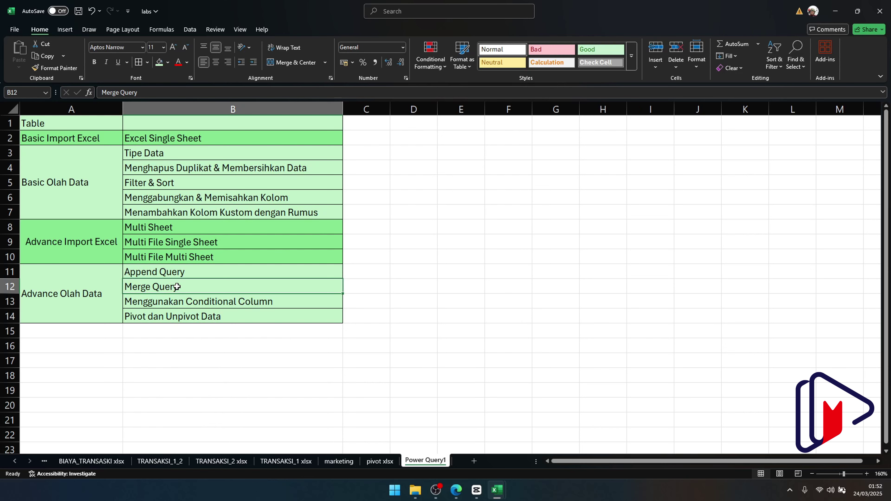
pyautogui.click(179, 300)
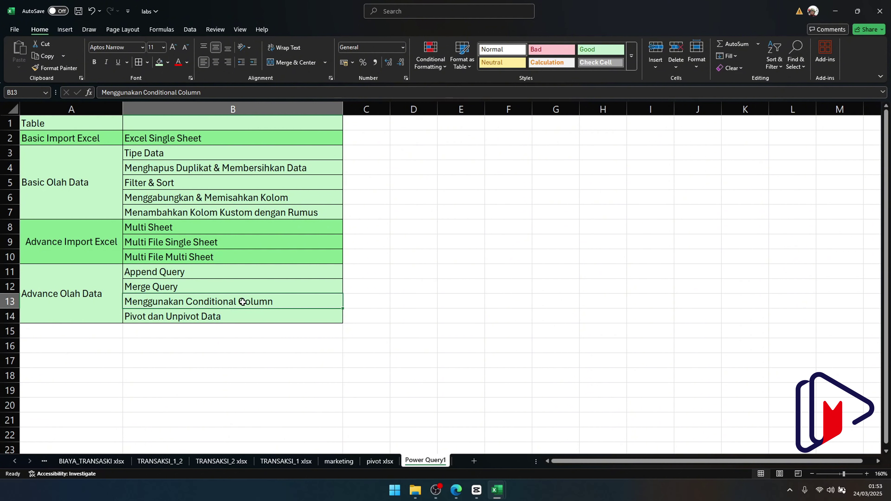
pyautogui.click(239, 315)
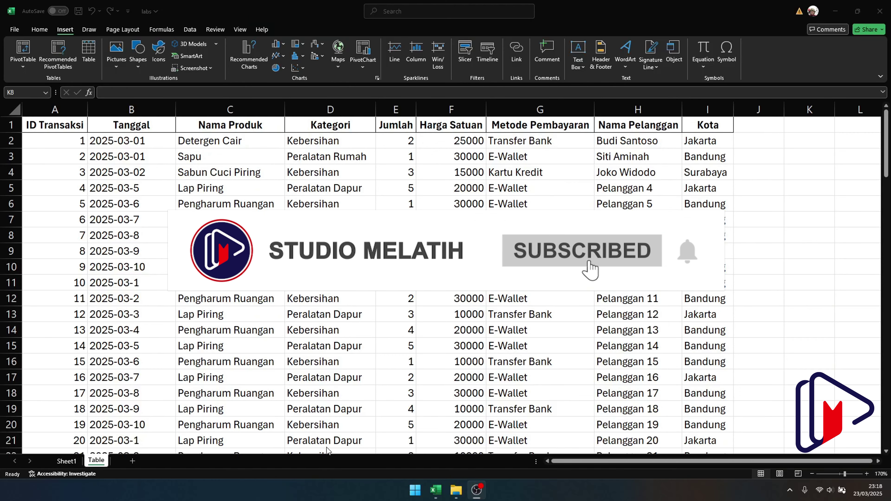
# Examine each column header of the transaction data on the Table sheet, from ID Transaksi to Kota
pyautogui.click(322, 405)
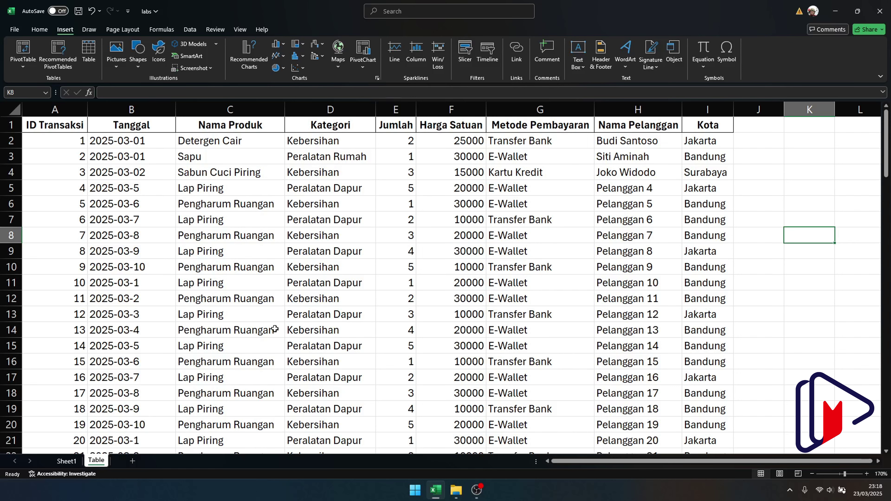
pyautogui.click(60, 122)
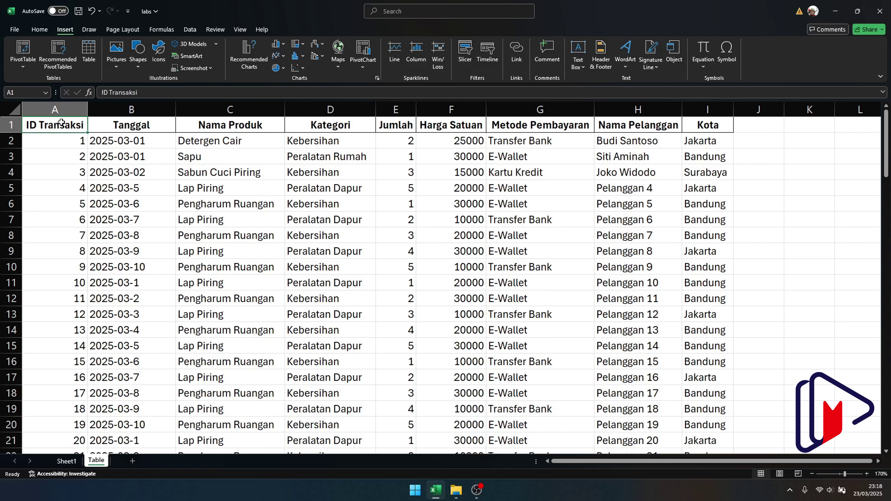
pyautogui.click(118, 125)
pyautogui.click(200, 128)
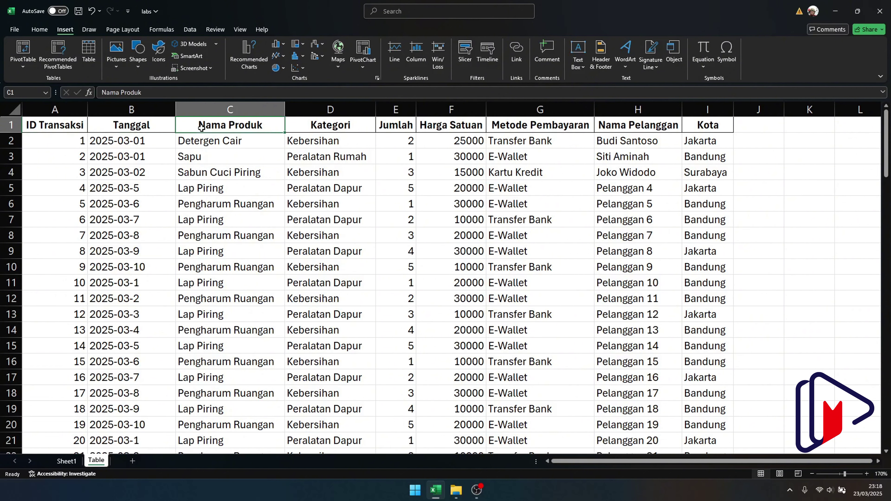
pyautogui.click(307, 126)
pyautogui.click(411, 125)
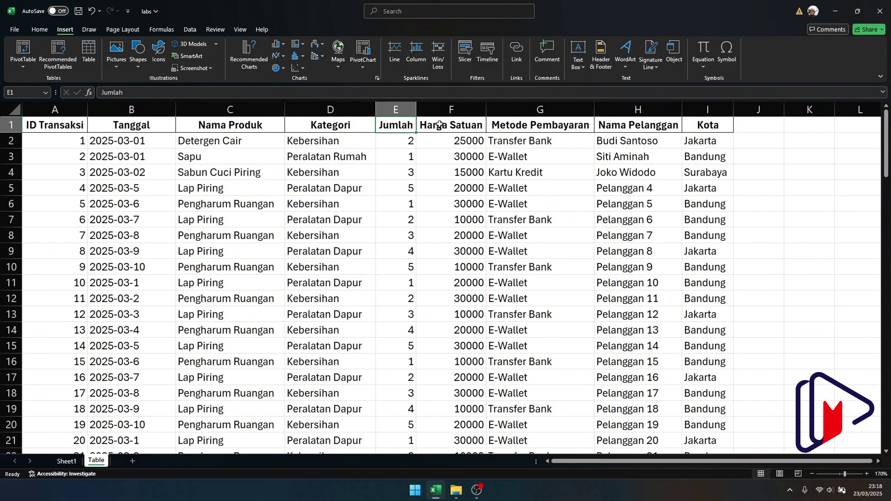
pyautogui.click(440, 125)
pyautogui.click(501, 125)
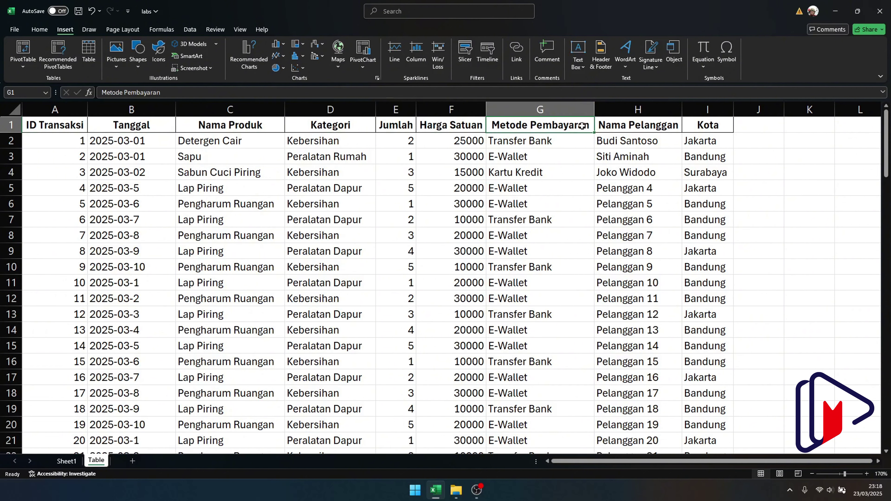
pyautogui.click(614, 125)
pyautogui.click(697, 126)
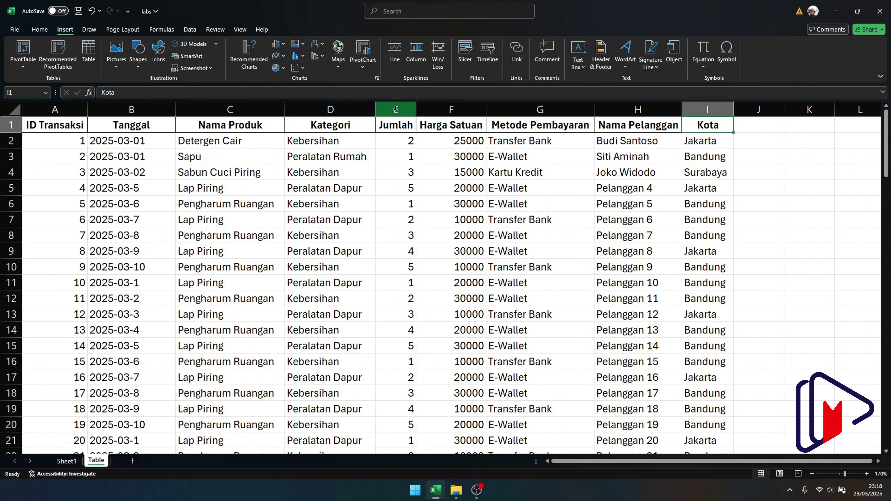
# Examine the transaction entries in the Jumlah, Harga Satuan, Tanggal and Nama Produk columns
pyautogui.moveTo(395, 109); pyautogui.dragTo(422, 110)
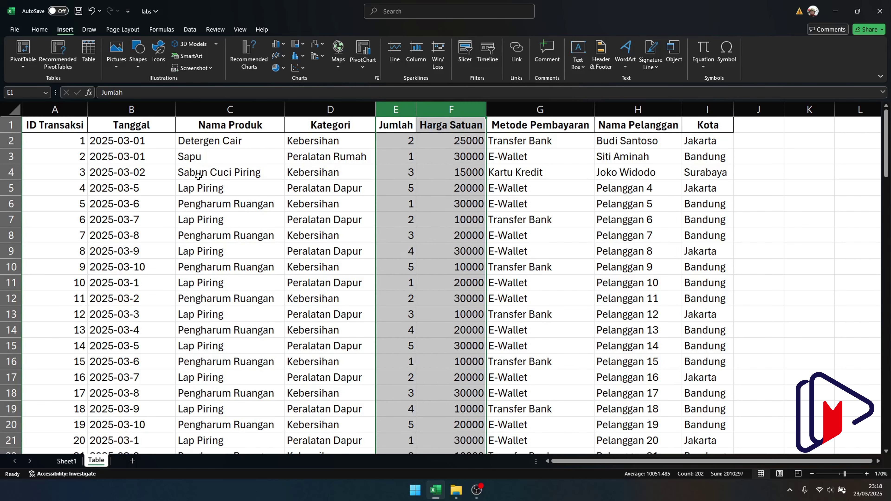
pyautogui.click(136, 143)
pyautogui.moveTo(136, 142); pyautogui.dragTo(124, 189)
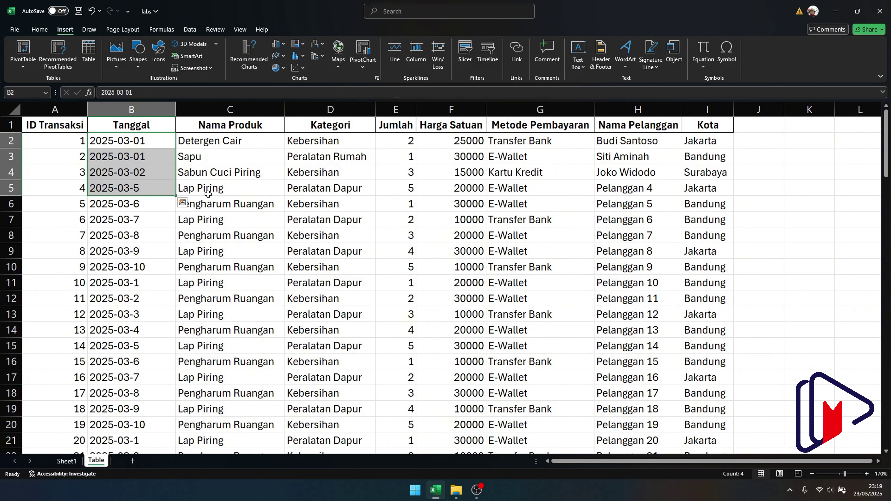
pyautogui.click(229, 188)
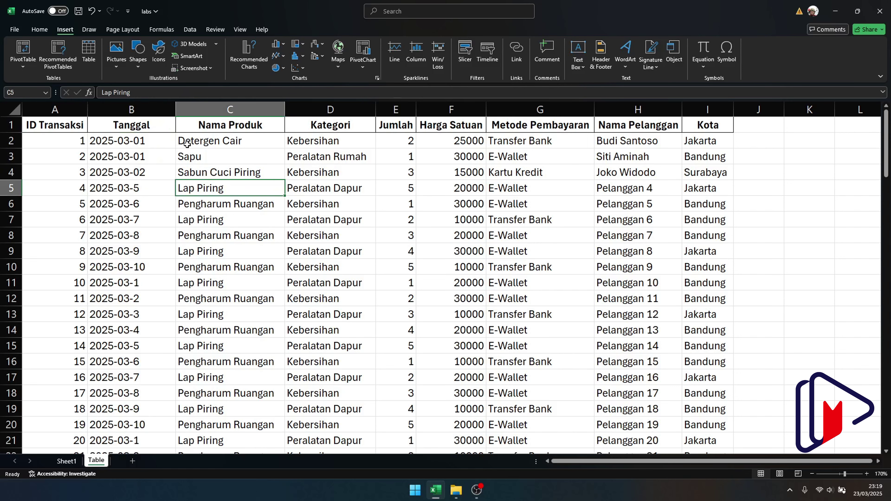
pyautogui.moveTo(187, 145); pyautogui.dragTo(185, 204)
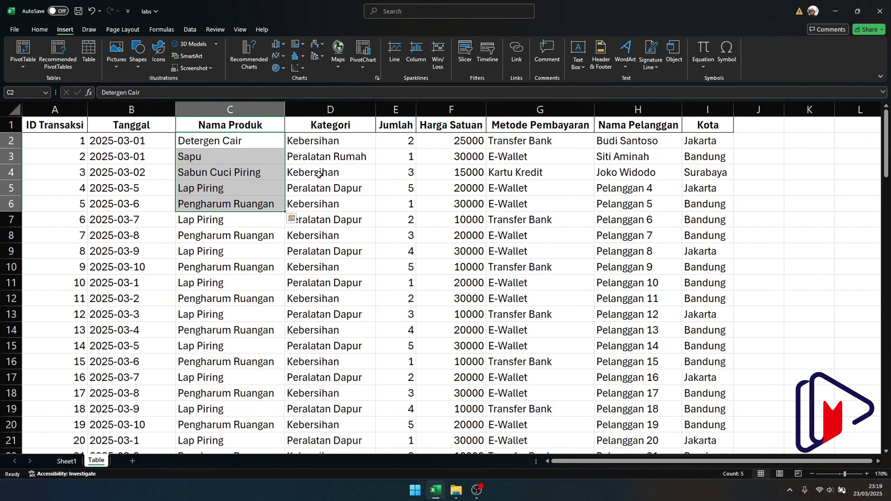
pyautogui.moveTo(402, 137); pyautogui.dragTo(428, 262)
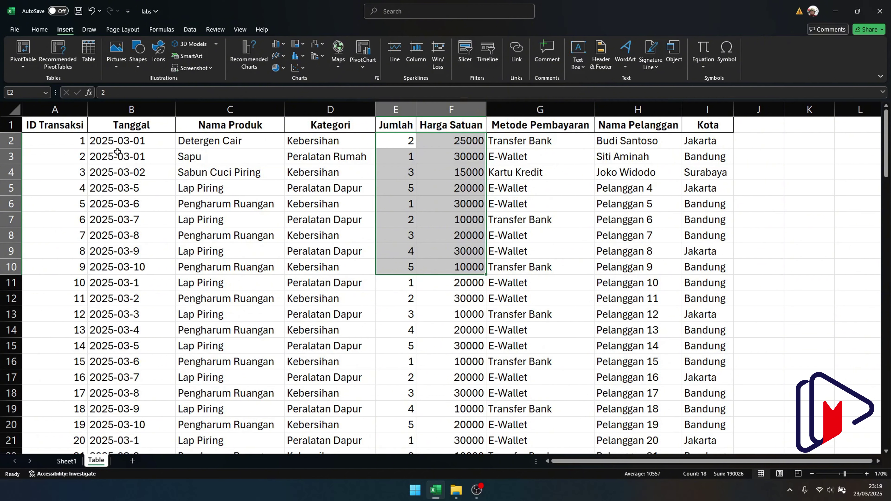
pyautogui.scroll(-5, 120, 173)
pyautogui.scroll(5, 121, 179)
pyautogui.moveTo(123, 142); pyautogui.dragTo(177, 246)
pyautogui.click(111, 194)
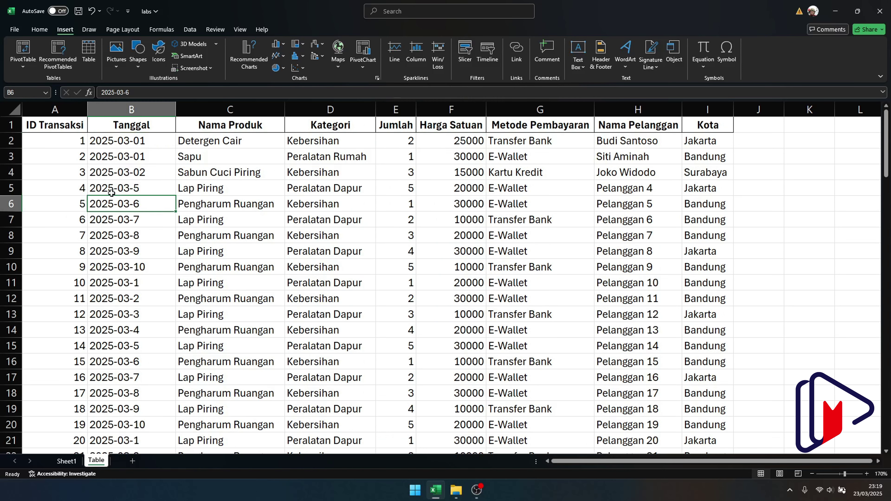
# Insert a blank column between the Tanggal and Nama Produk columns
pyautogui.click(137, 144)
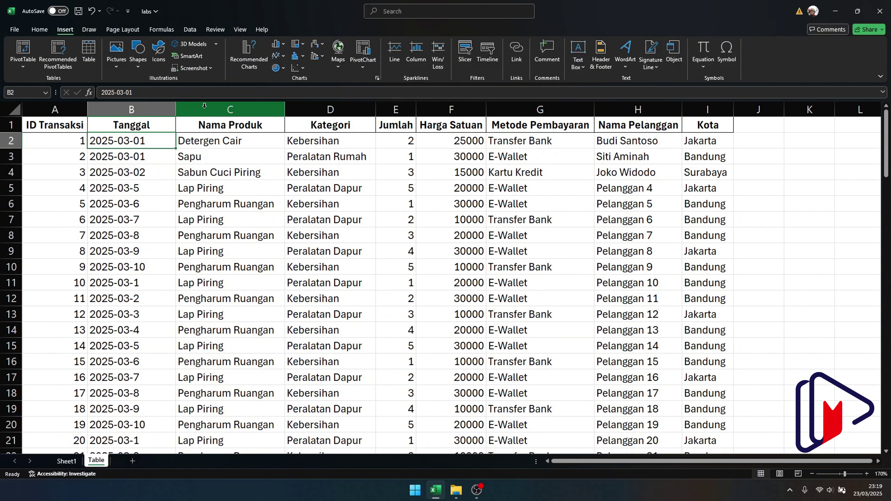
pyautogui.click(205, 105)
pyautogui.rightClick(205, 106)
pyautogui.click(237, 200)
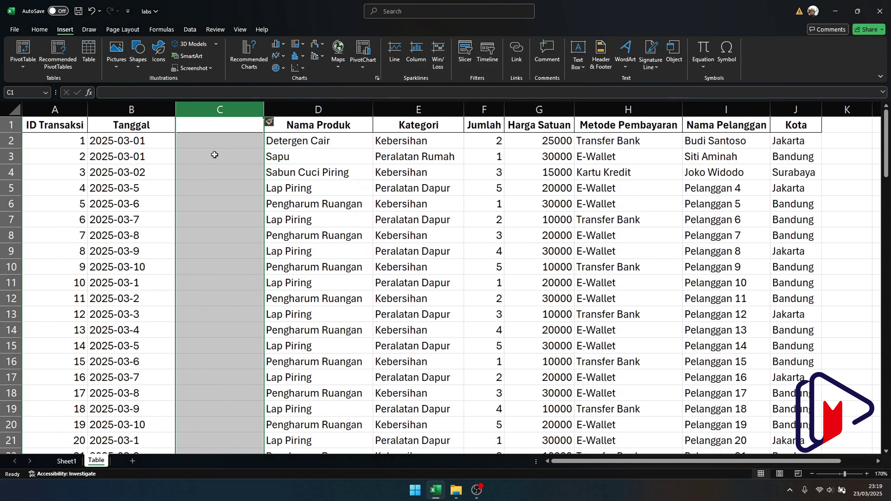
# Enter =DATEVALUE(B2) in cell C2 and fill the formula down column C to the last data row
pyautogui.click(209, 140)
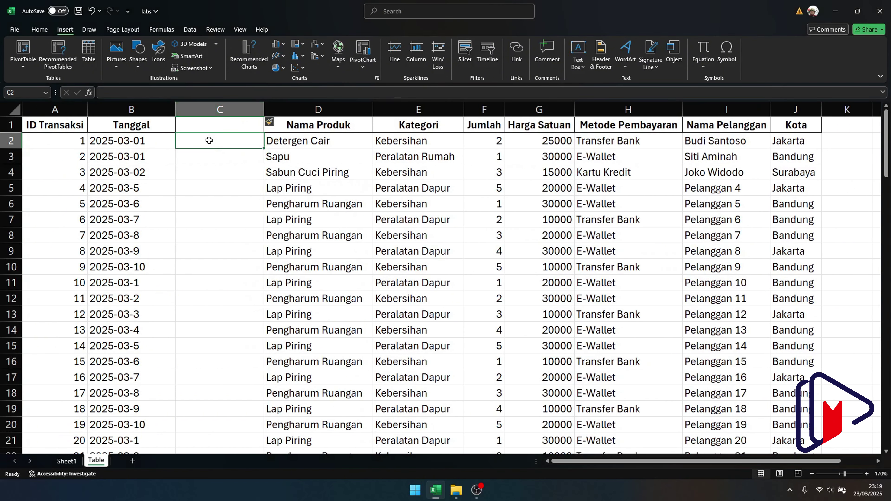
pyautogui.write('=da')
pyautogui.press('Down')
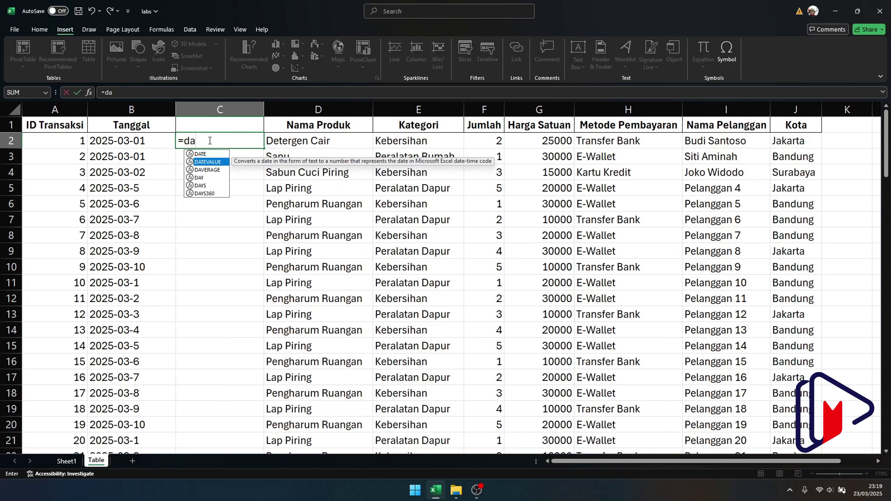
pyautogui.press('Tab')
pyautogui.click(143, 141)
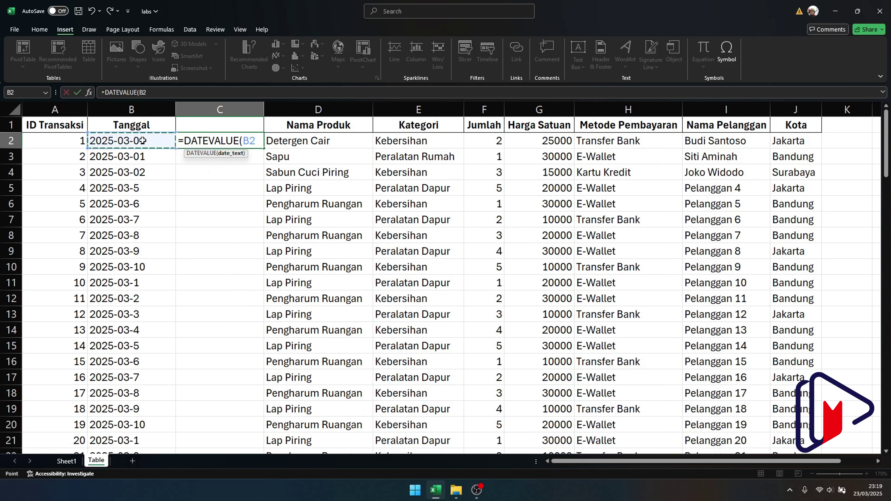
pyautogui.press('Return')
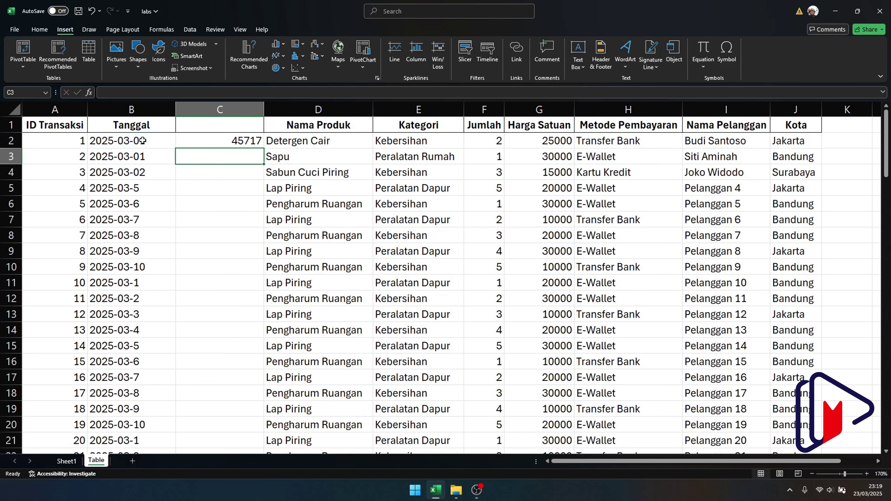
pyautogui.click(201, 138)
pyautogui.doubleClick(264, 148)
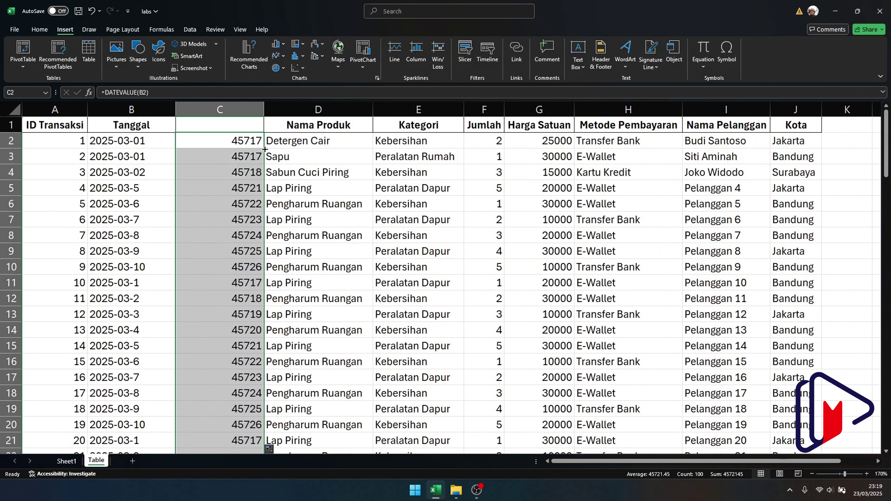
pyautogui.scroll(-20, 255, 153)
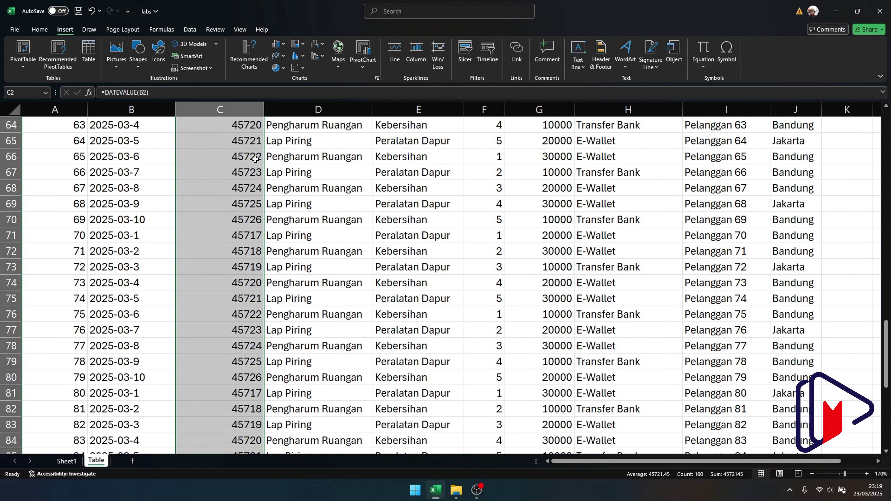
pyautogui.scroll(13, 255, 159)
pyautogui.scroll(8, 255, 159)
# Format the DATEVALUE results in C2:C101 as Short Date
pyautogui.click(240, 143)
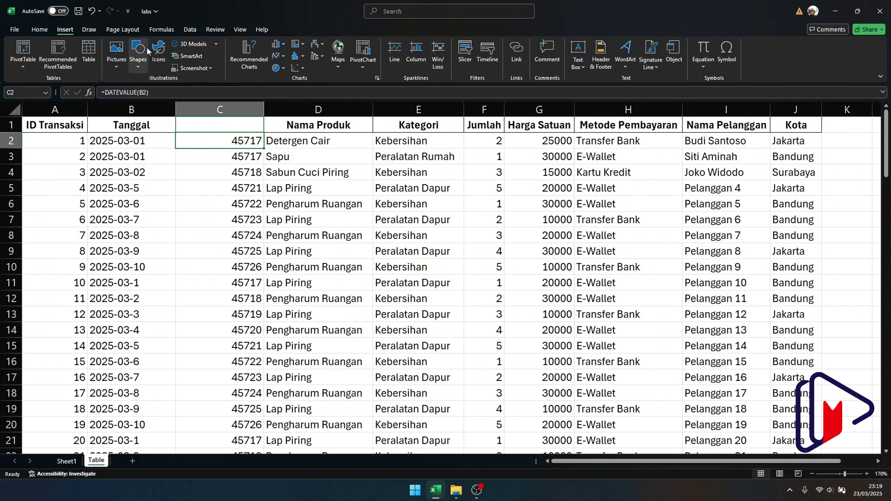
pyautogui.hotkey('ctrl', 'shift', 'Down')
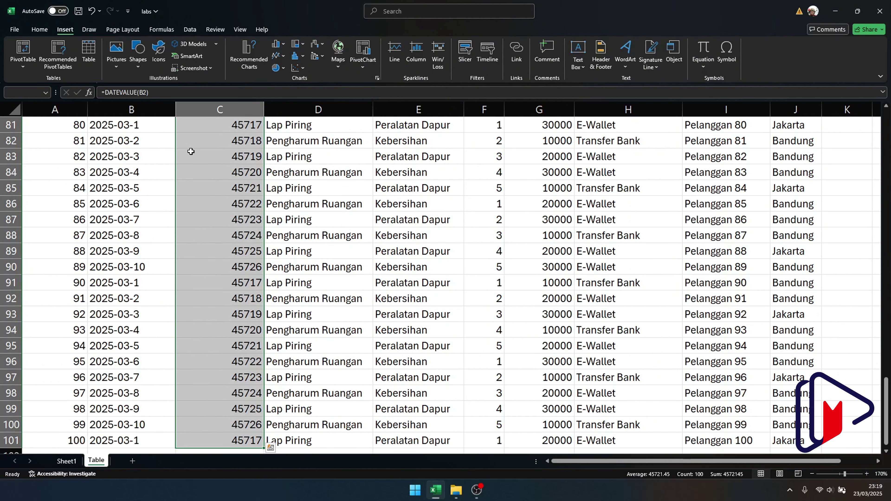
pyautogui.scroll(12, 207, 148)
pyautogui.scroll(15, 209, 147)
pyautogui.click(227, 144)
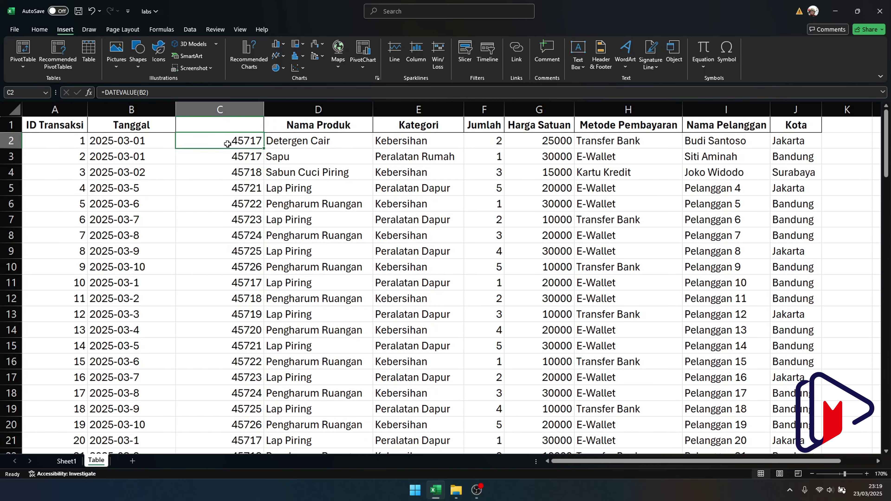
pyautogui.hotkey('ctrl', 'shift', 'Down')
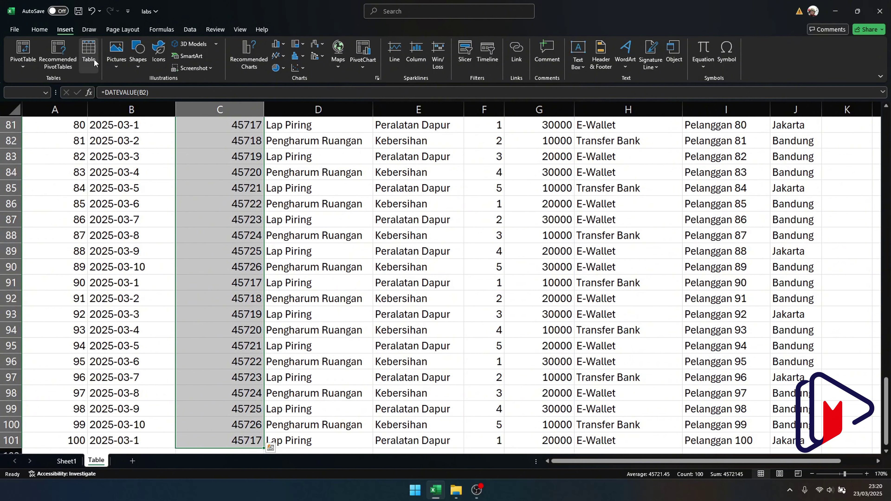
pyautogui.click(46, 32)
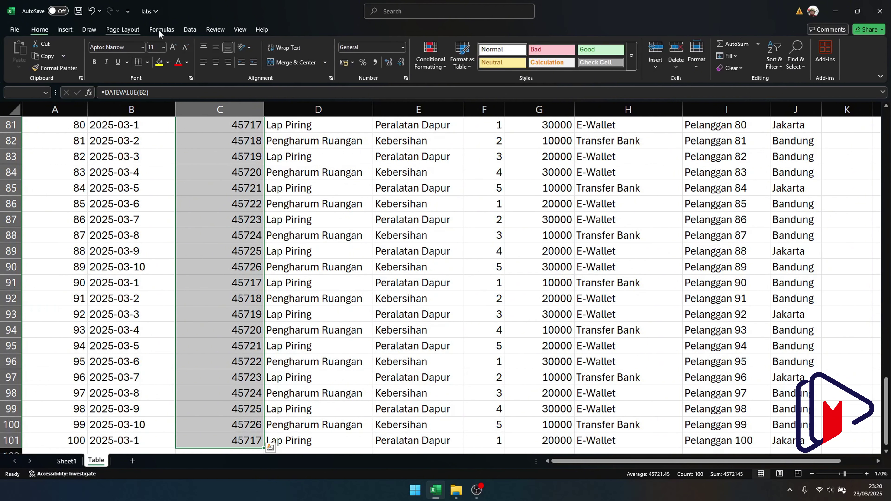
pyautogui.click(403, 49)
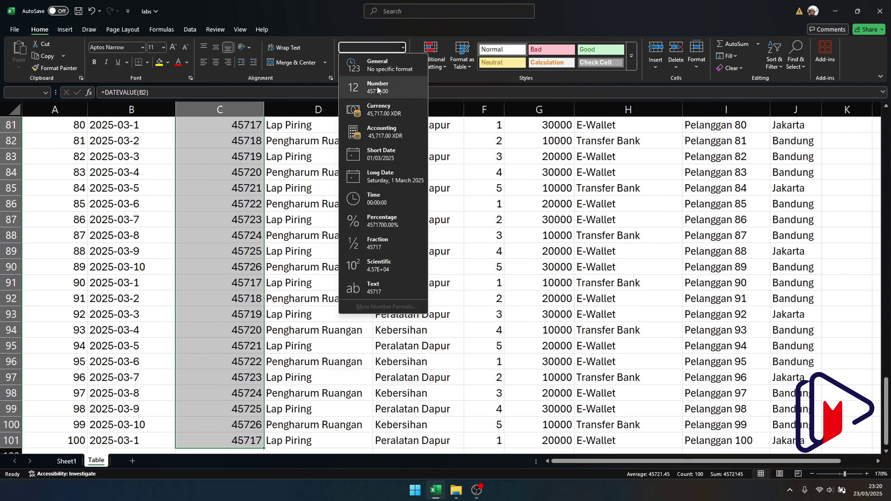
pyautogui.click(358, 154)
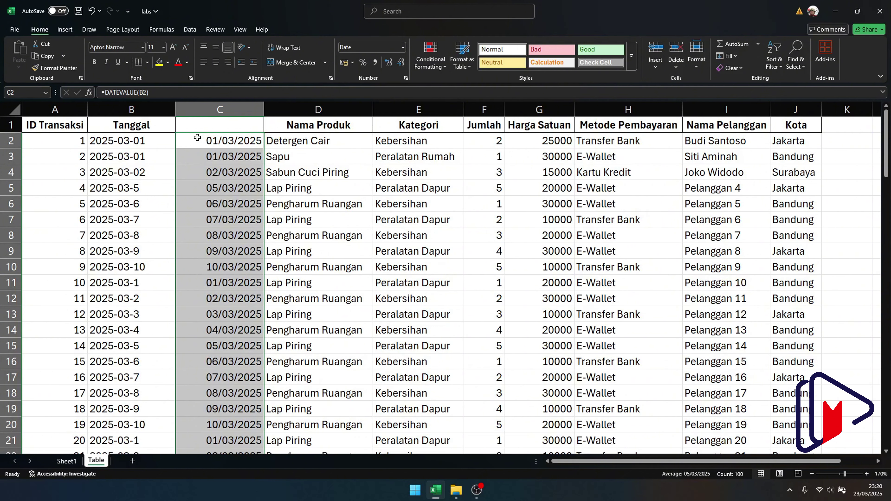
# Copy the converted dates in C2:C101 and paste them as values over the Tanggal entries starting at B2
pyautogui.click(196, 138)
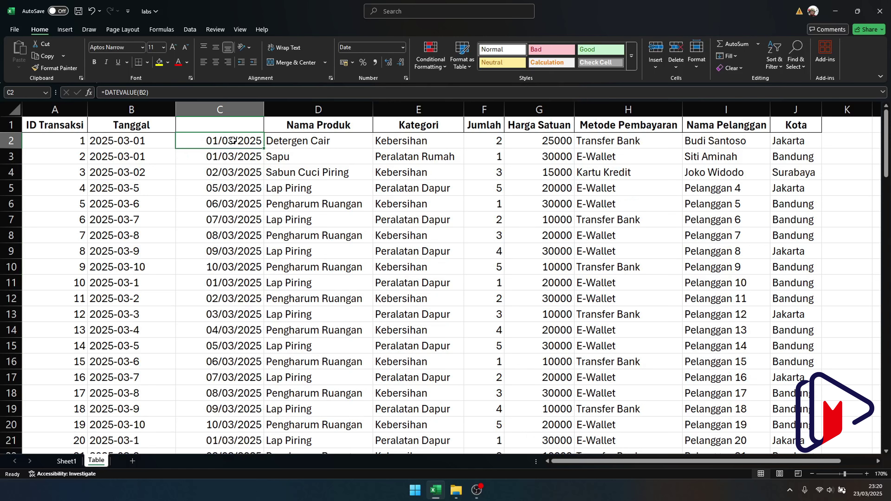
pyautogui.click(154, 142)
pyautogui.click(222, 143)
pyautogui.hotkey('ctrl', 'shift', 'Down')
pyautogui.hotkey('ctrl', 'c')
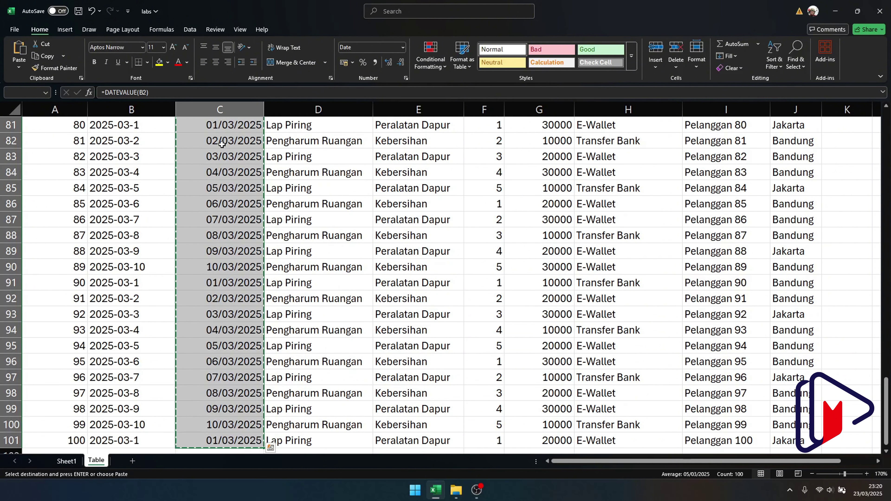
pyautogui.scroll(9, 175, 155)
pyautogui.click(137, 154)
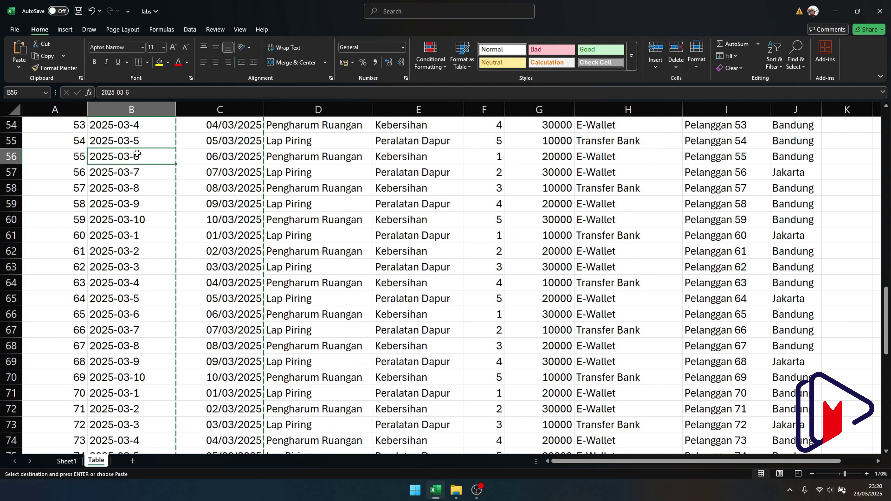
pyautogui.hotkey('ctrl', 'Up')
pyautogui.click(141, 145)
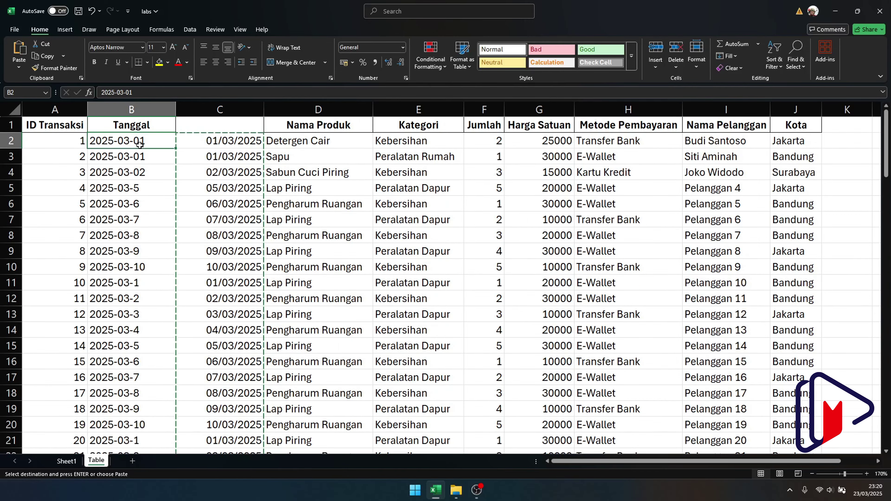
pyautogui.rightClick(139, 145)
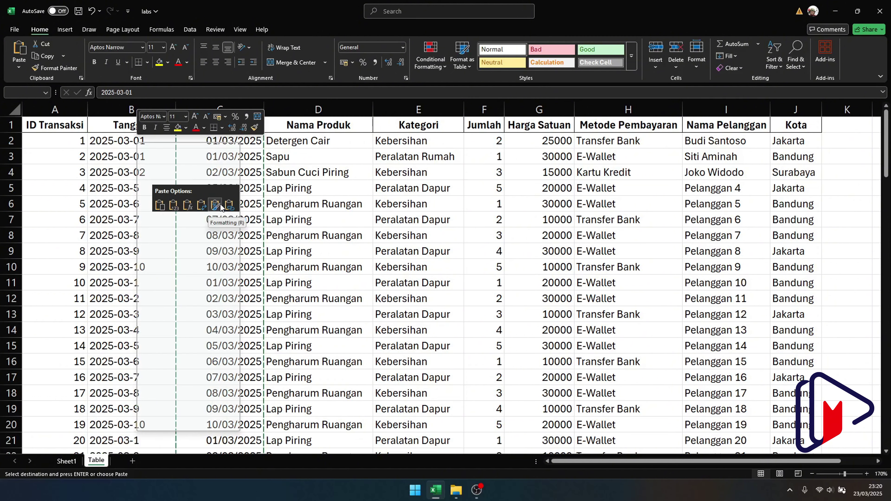
pyautogui.click(173, 206)
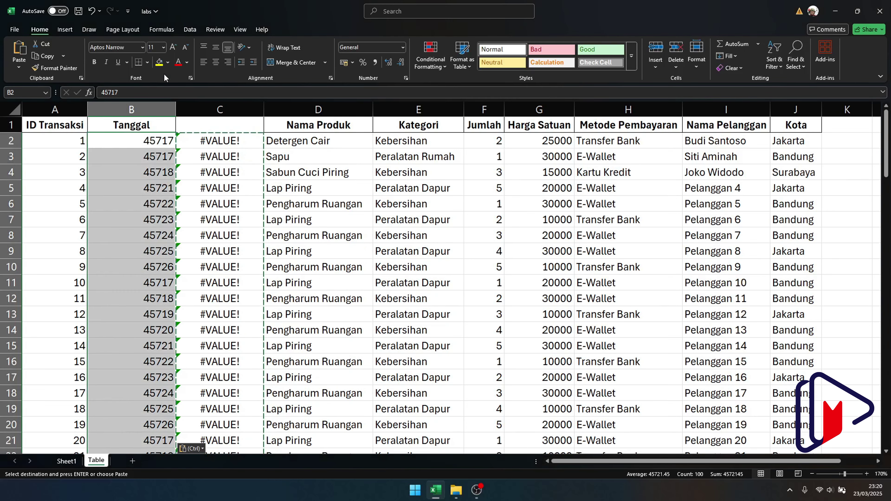
# Format the pasted Tanggal values in column B as Short Date
pyautogui.click(403, 48)
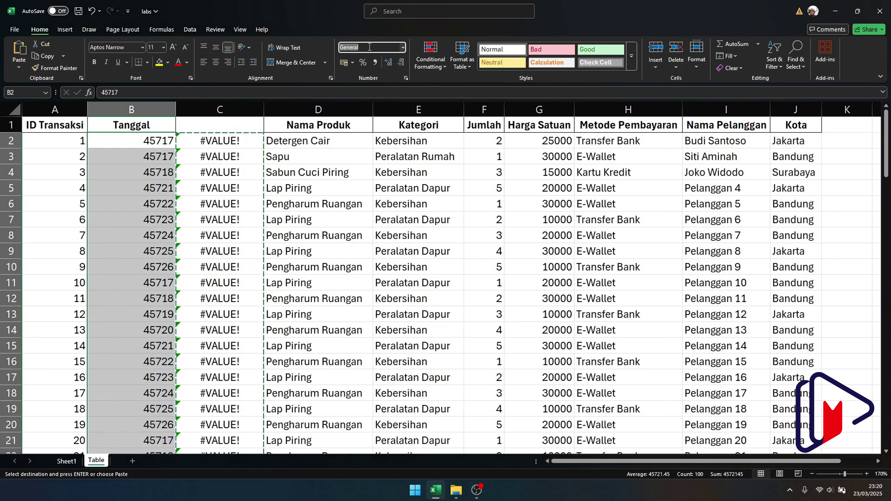
pyautogui.click(404, 47)
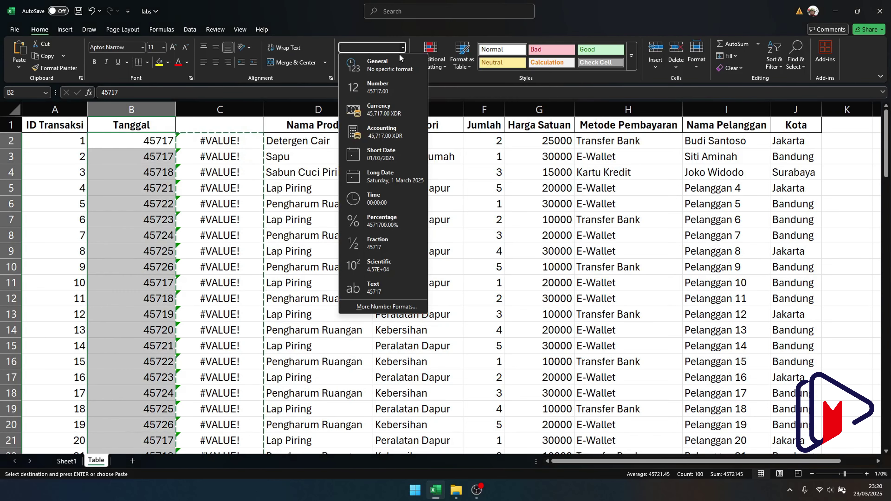
pyautogui.click(374, 160)
# Delete the helper column C that holds the DATEVALUE formulas
pyautogui.click(238, 109)
pyautogui.rightClick(237, 109)
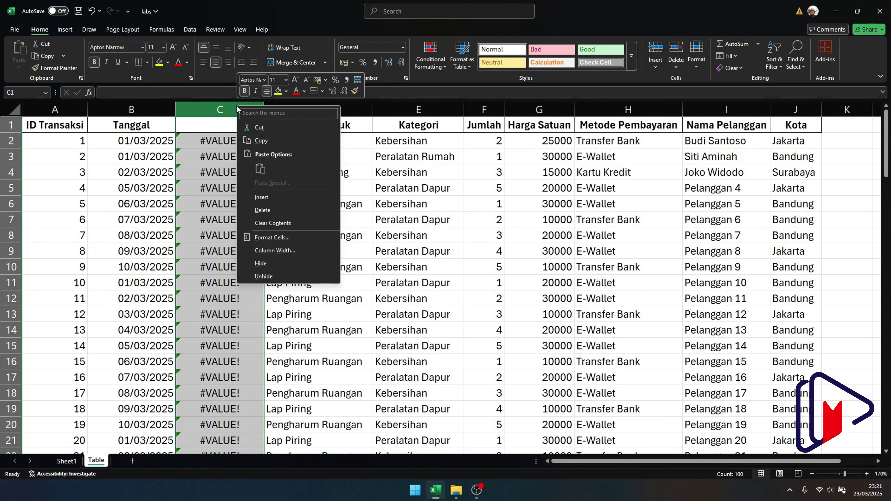
pyautogui.click(273, 210)
pyautogui.click(351, 210)
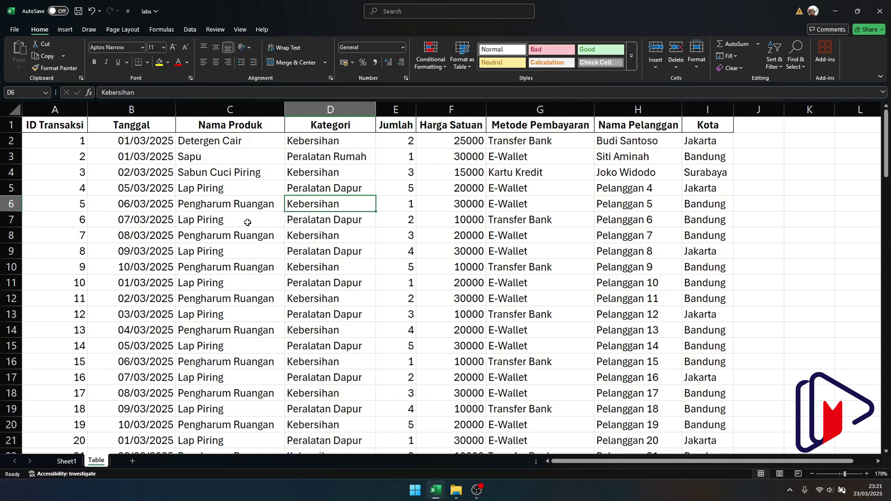
# Examine the Jumlah and Harga Satuan entries and the extent of the transaction data across columns A to I
pyautogui.click(403, 166)
pyautogui.click(452, 163)
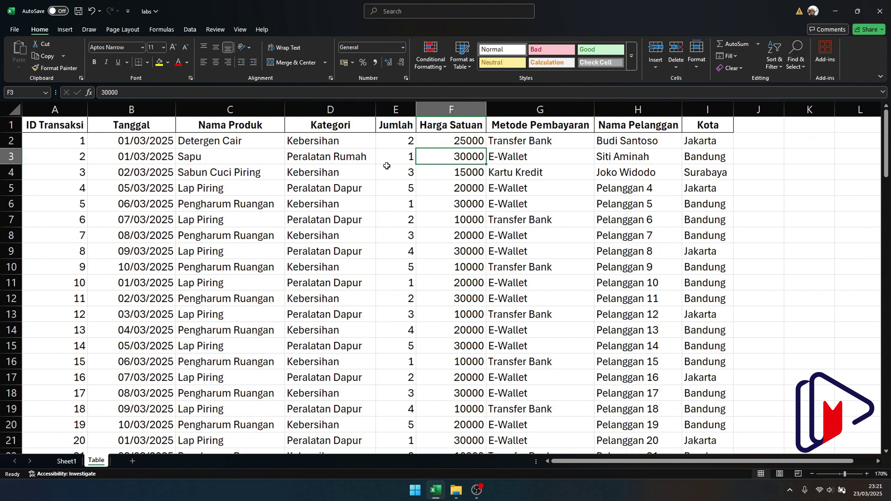
pyautogui.click(387, 166)
pyautogui.click(443, 163)
pyautogui.click(740, 126)
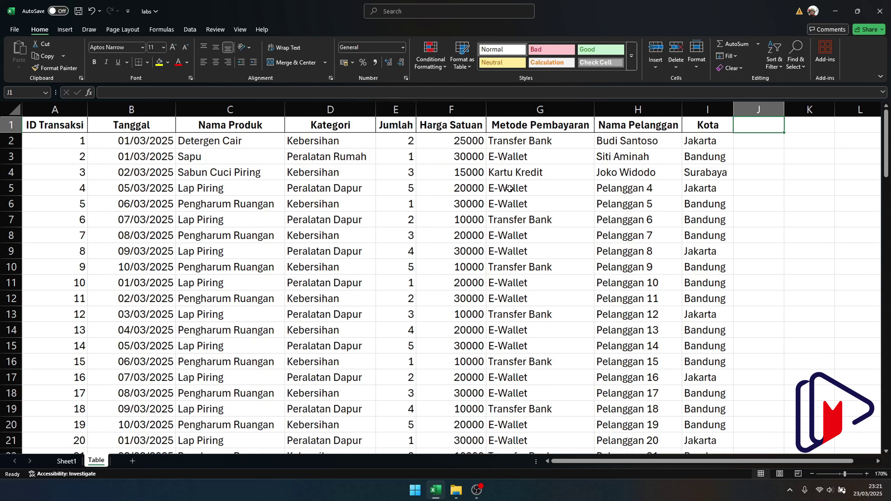
pyautogui.click(334, 205)
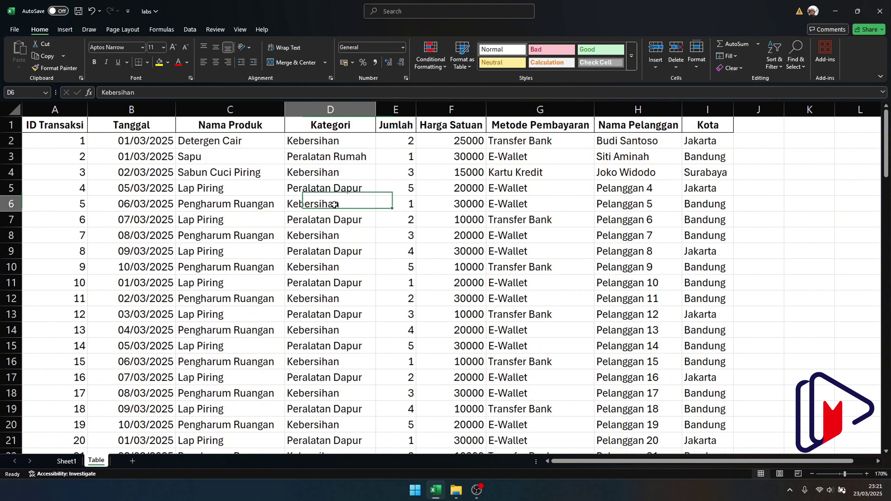
pyautogui.moveTo(66, 129); pyautogui.dragTo(690, 316)
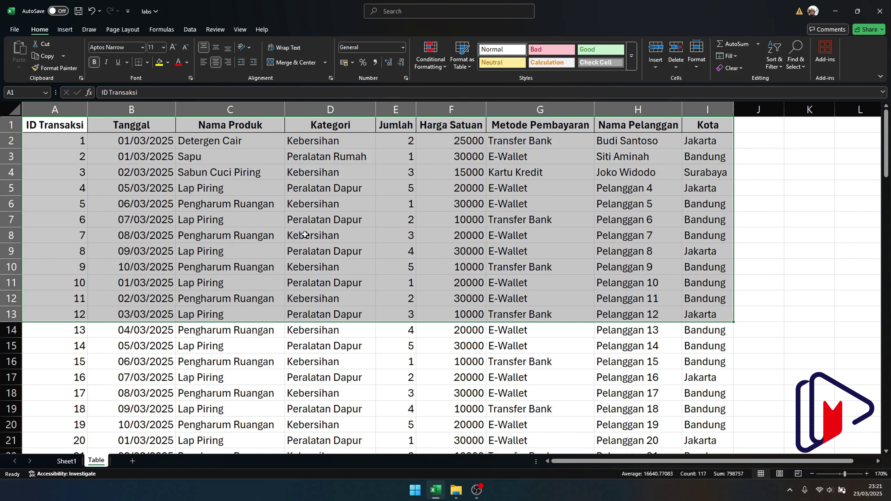
pyautogui.click(148, 178)
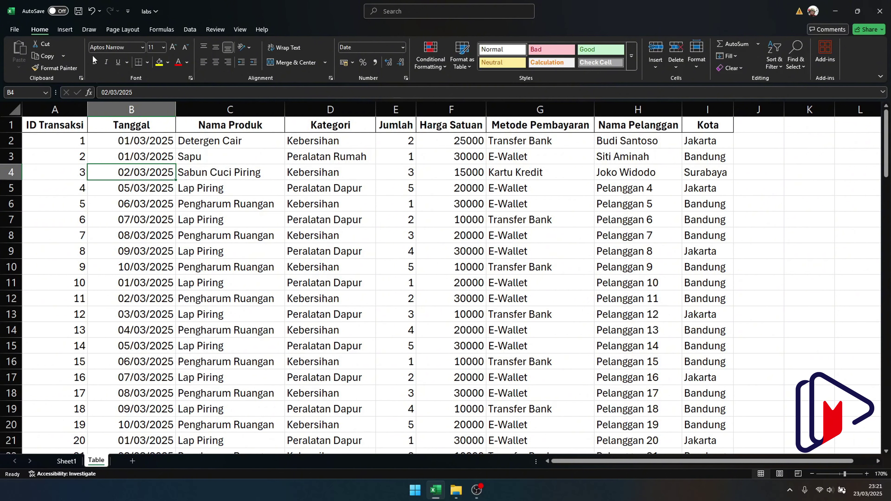
# Convert the transaction data in A1:I101 into a table with headers, and deselect it by selecting empty cell P4
pyautogui.click(65, 29)
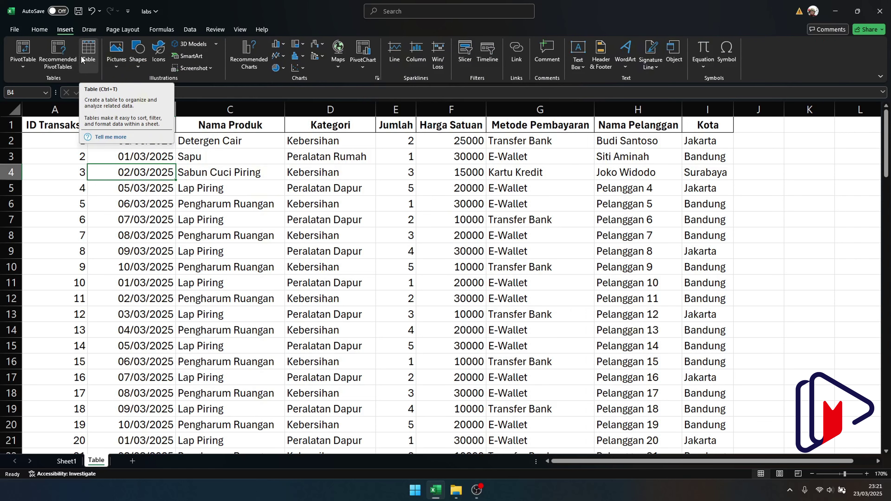
pyautogui.click(92, 59)
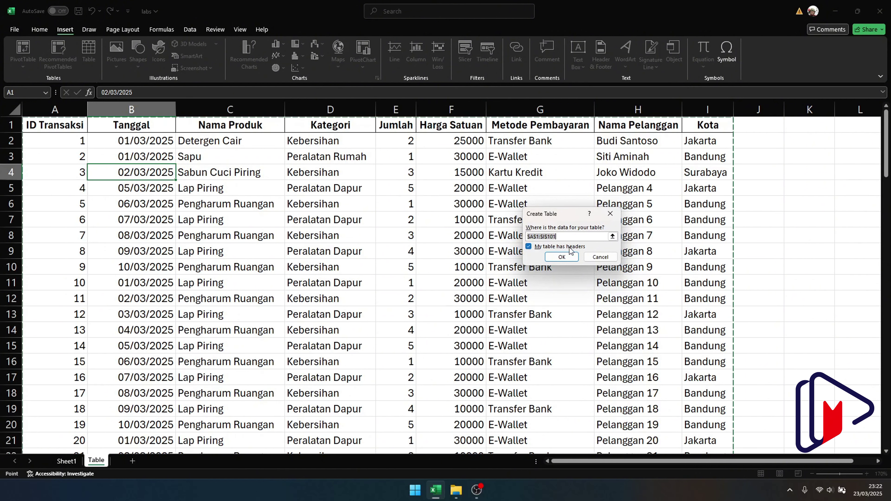
pyautogui.click(562, 258)
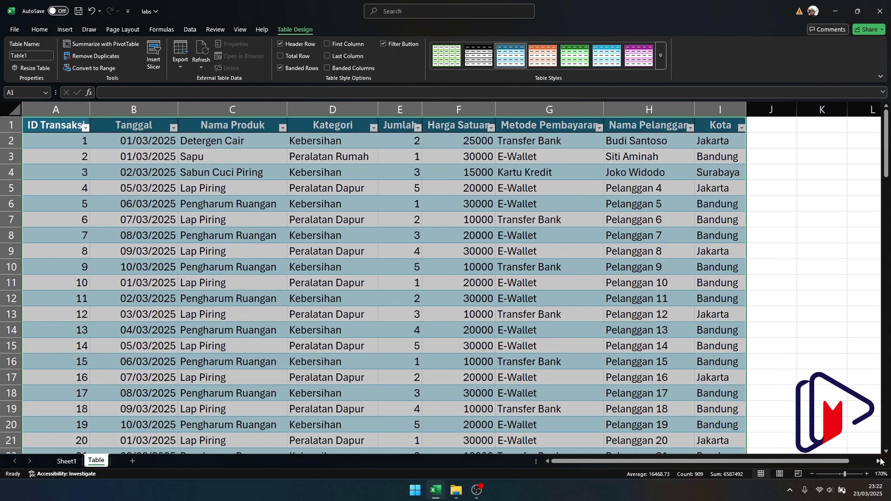
pyautogui.click(879, 461)
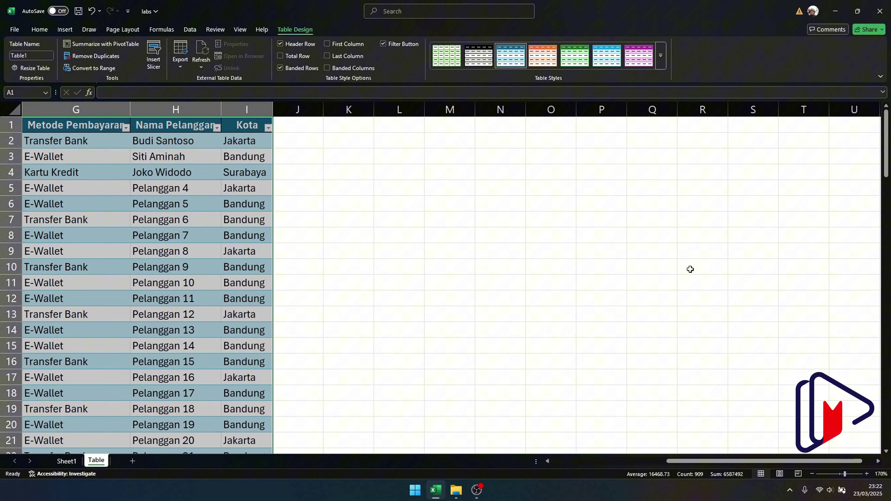
pyautogui.click(625, 173)
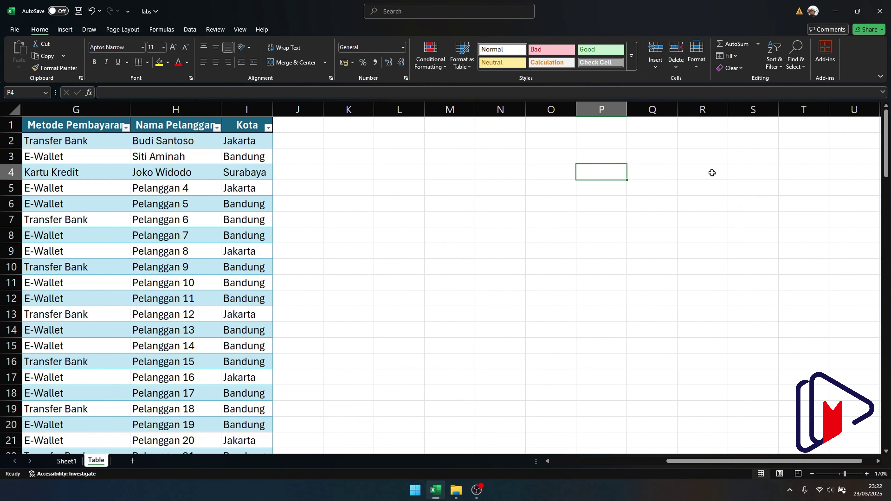
# Enter the heading Populasi in P4 with the subheadings L in P5 and P in Q5
pyautogui.write('Populasi')
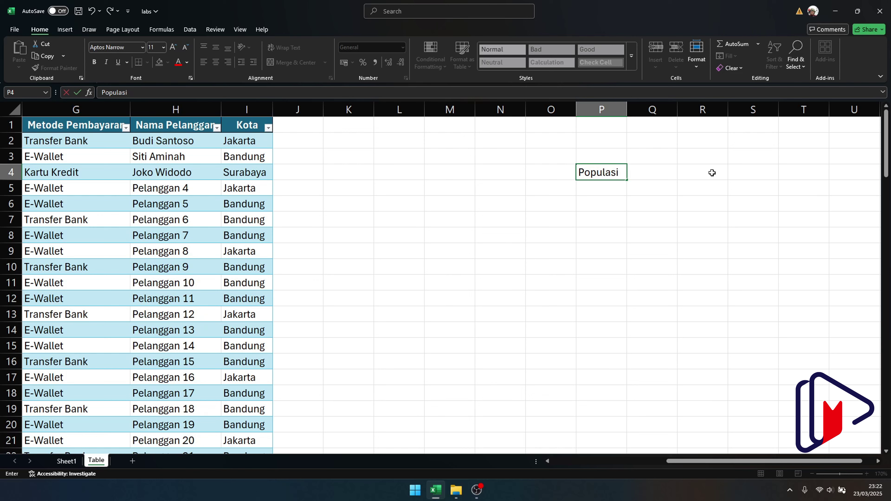
pyautogui.press('Return')
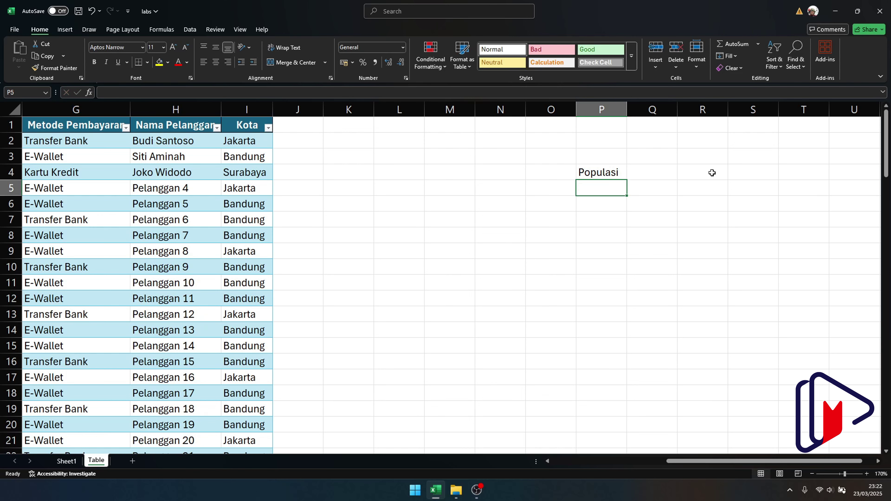
pyautogui.write('L')
pyautogui.press('Tab')
pyautogui.write('P')
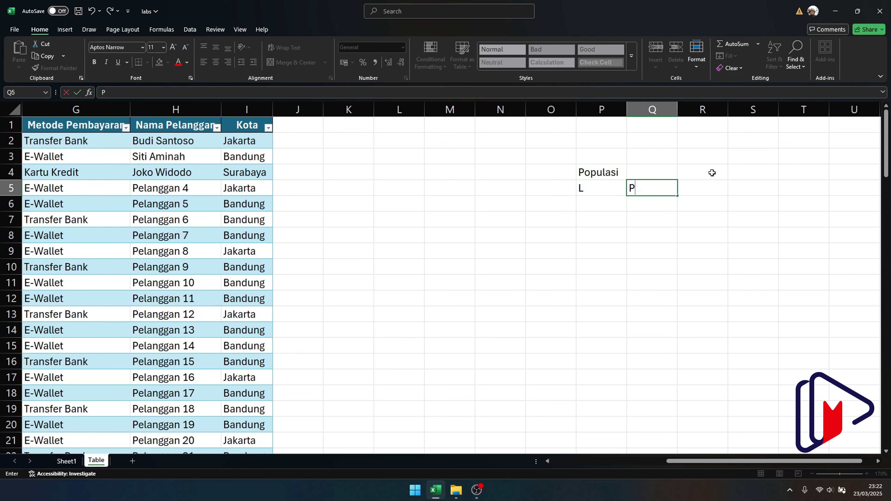
pyautogui.press('Return')
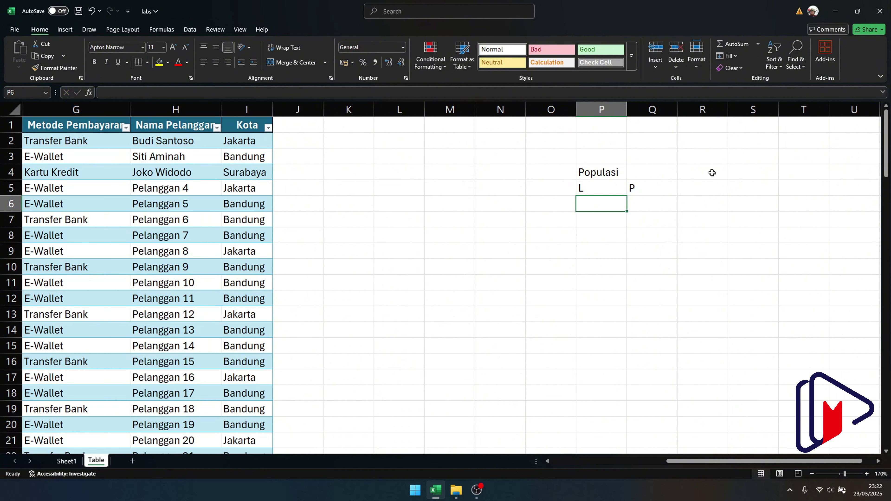
# Enter the heading Kota in O4 and list the cities A, B and C in O6:O8
pyautogui.press('Left')
pyautogui.press('Up')
pyautogui.press('Up')
pyautogui.write('T')
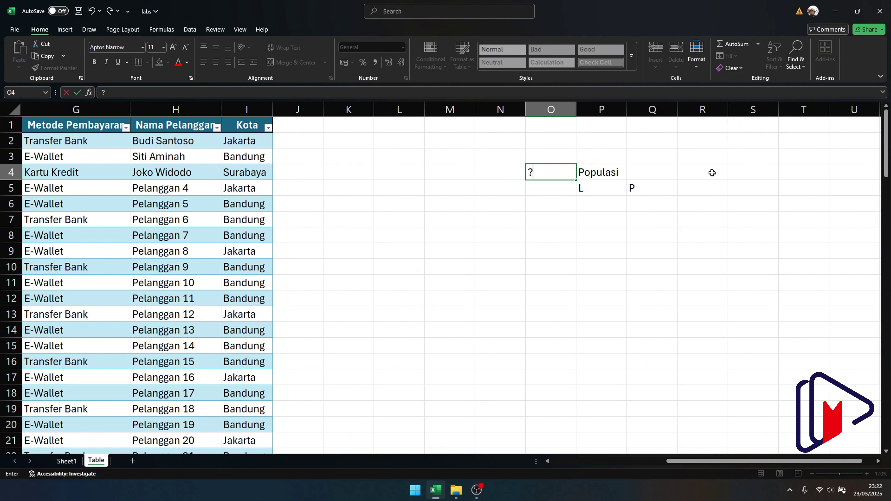
pyautogui.press('BackSpace')
pyautogui.write('Kota')
pyautogui.press('Return')
pyautogui.press('Return')
pyautogui.write('A')
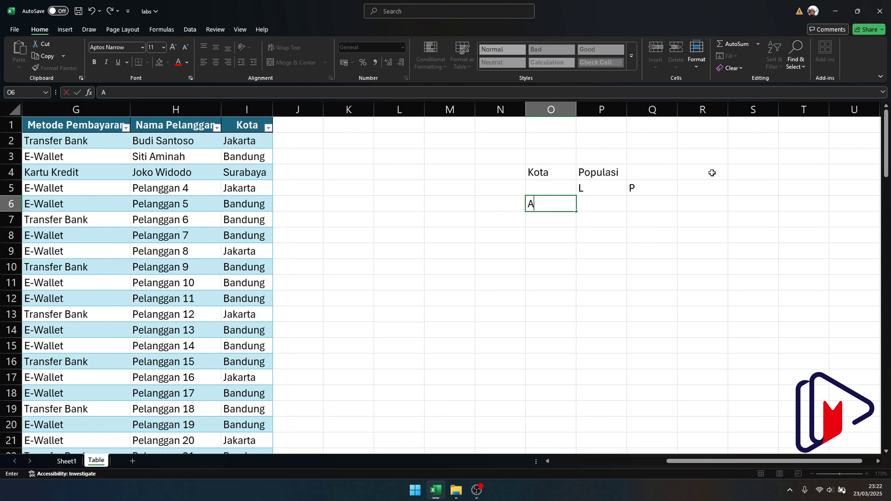
pyautogui.press('Return')
pyautogui.write('B')
pyautogui.press('Return')
pyautogui.write('C')
# Fill in the population of city A with 30 for L and 20 for P
pyautogui.press('Right')
pyautogui.hotkey('shift', 'Up')
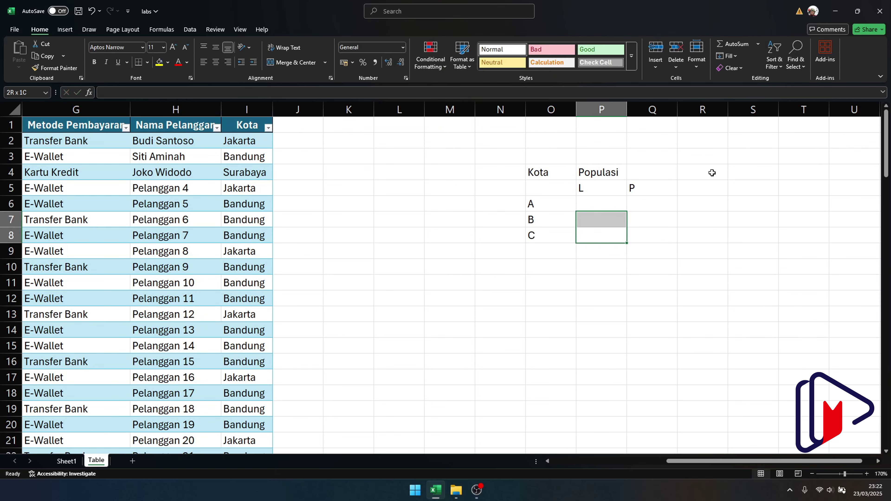
pyautogui.press('Up')
pyautogui.press('Up')
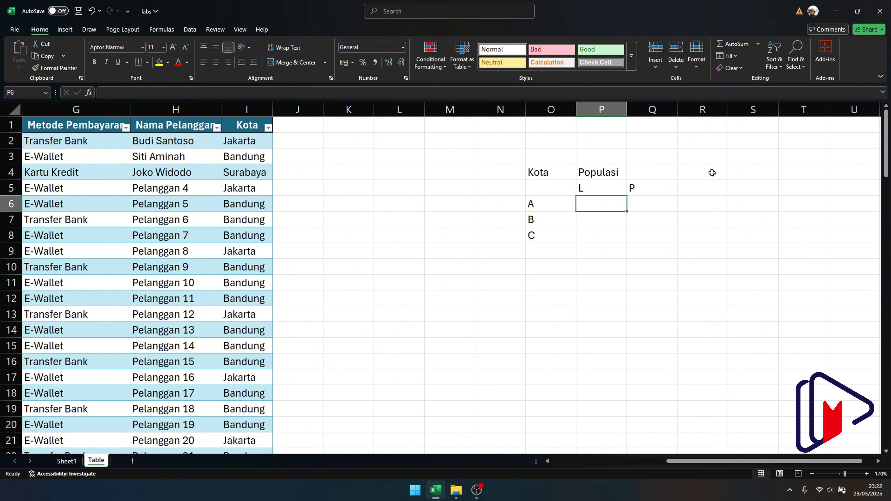
pyautogui.write('30')
pyautogui.press('Tab')
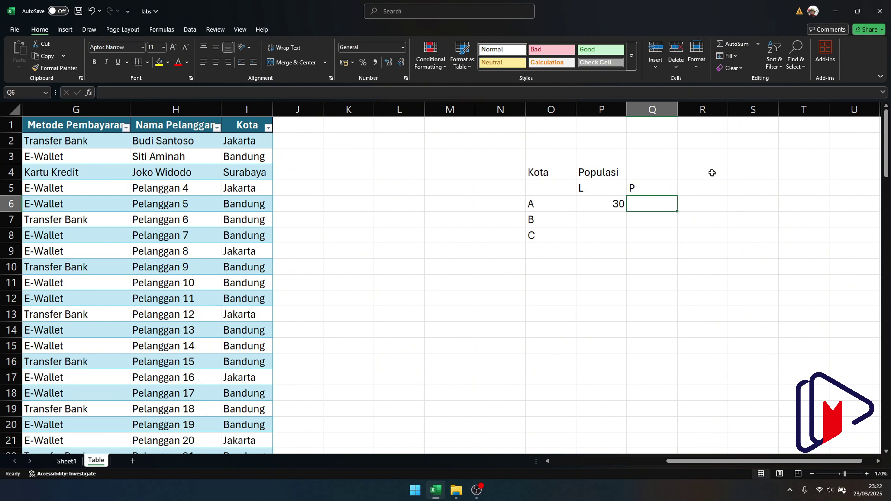
pyautogui.write('20')
# Fill in the L and P populations with 33 and 44 for city B, and 12 and 23 for city C
pyautogui.press('Down')
pyautogui.press('Left')
pyautogui.write('3')
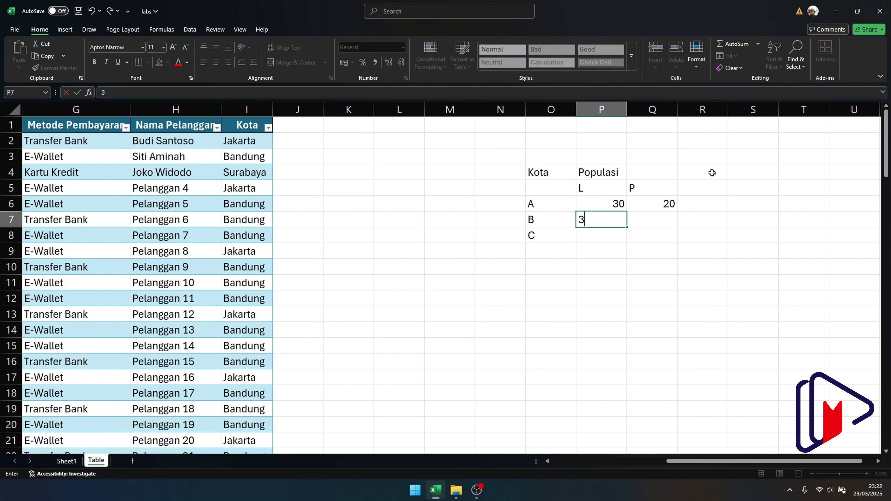
pyautogui.write('3')
pyautogui.press('Tab')
pyautogui.write('44')
pyautogui.press('Down')
pyautogui.press('Left')
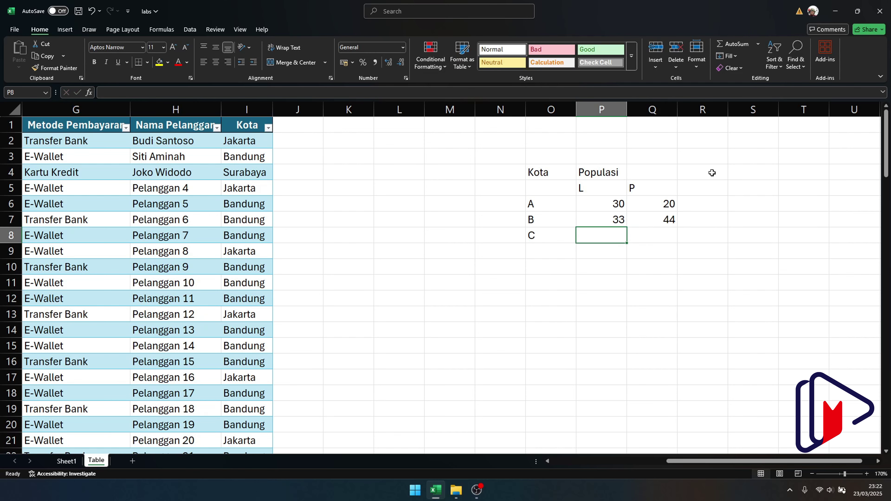
pyautogui.write('12')
pyautogui.press('Tab')
pyautogui.write('23')
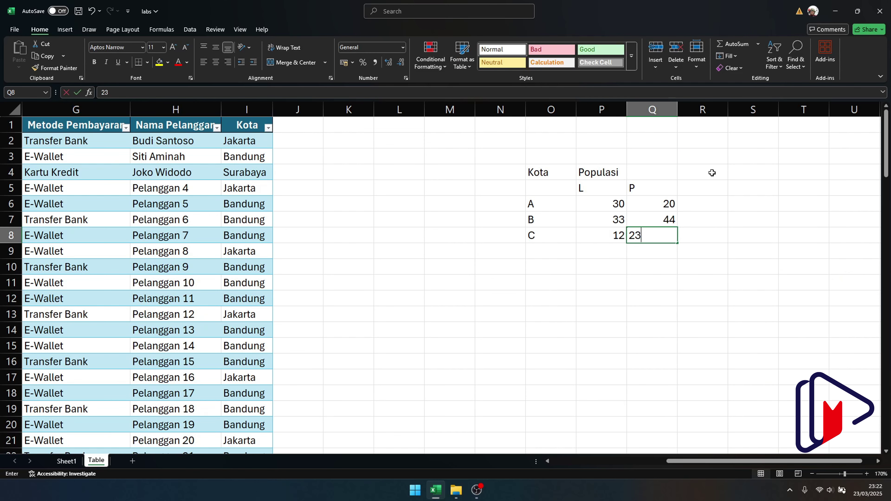
pyautogui.press('Left')
# Merge and center the Kota heading across O4:O5
pyautogui.press('Up')
pyautogui.press('Up')
pyautogui.press('Left')
pyautogui.press('Up')
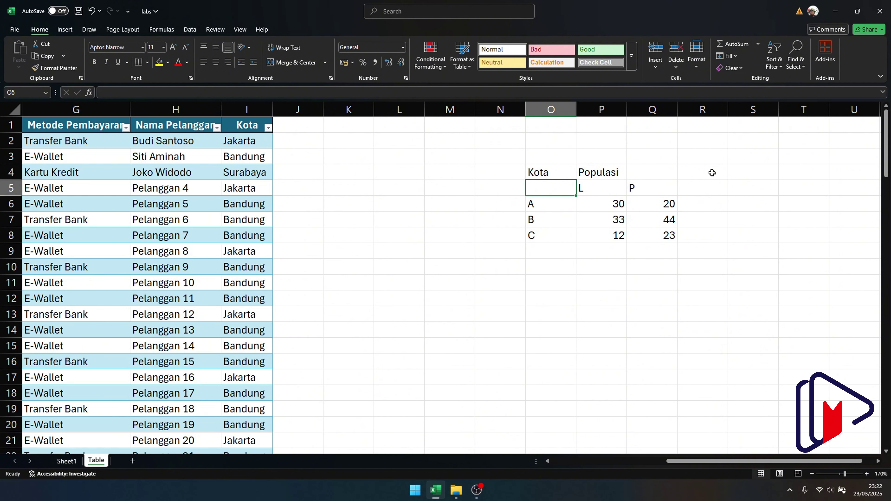
pyautogui.press('Up')
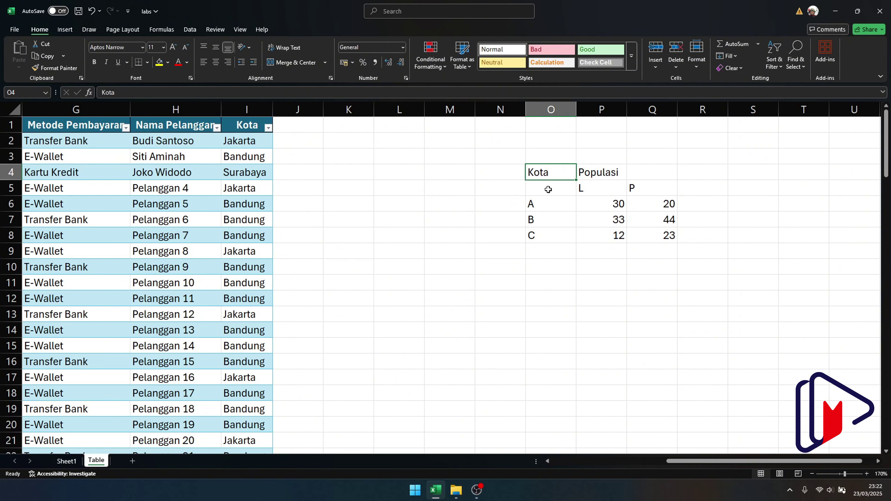
pyautogui.moveTo(548, 189); pyautogui.dragTo(549, 173)
pyautogui.click(286, 63)
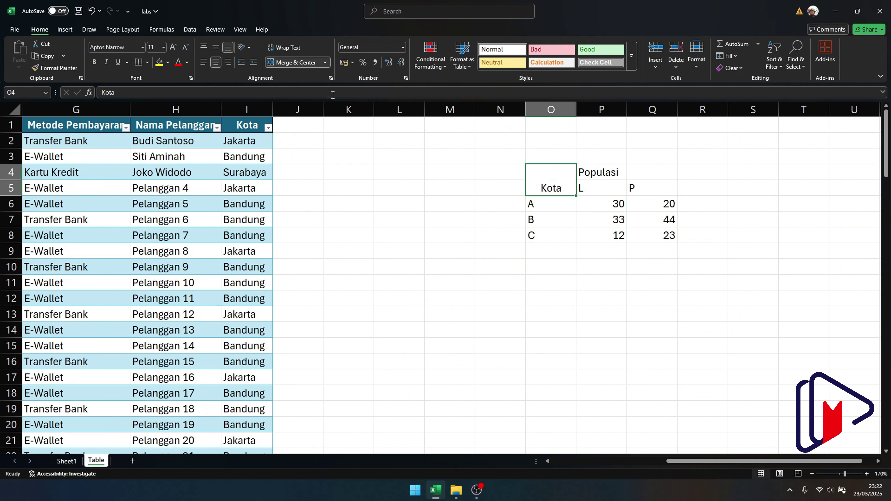
# Convert the population data in O4:Q8 into a table with headers
pyautogui.moveTo(566, 178); pyautogui.dragTo(603, 182)
pyautogui.click(568, 218)
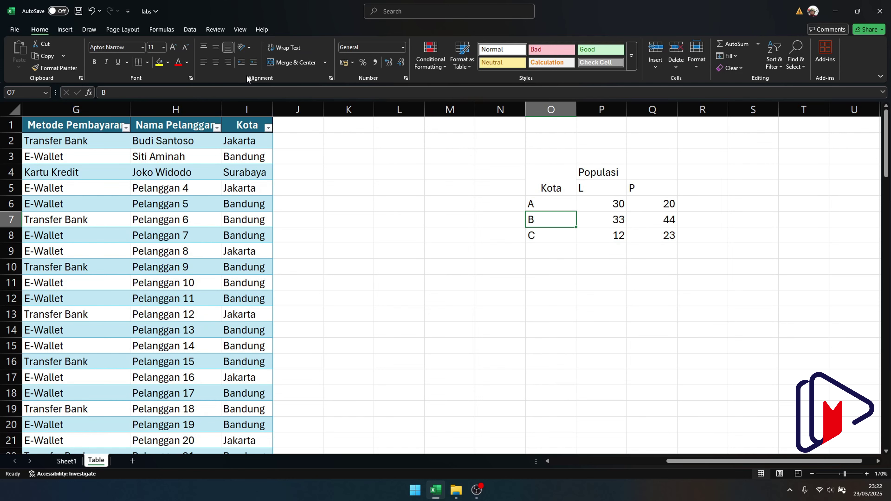
pyautogui.click(65, 29)
pyautogui.click(89, 60)
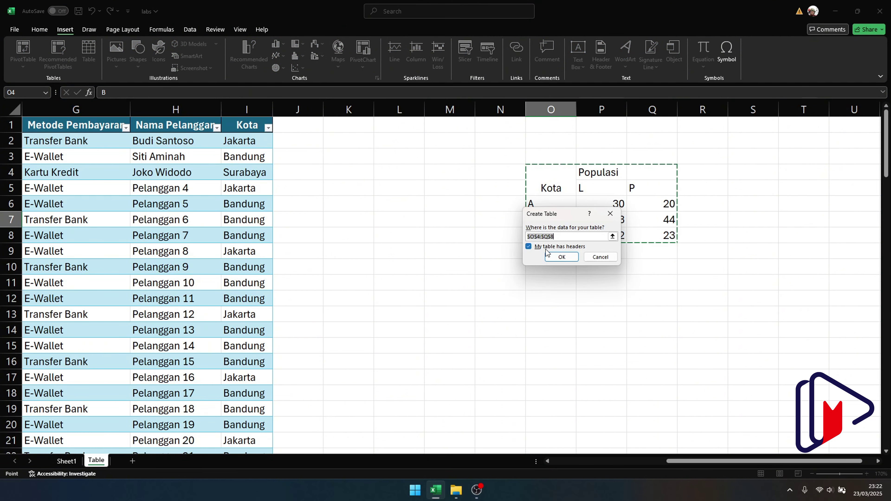
pyautogui.click(561, 256)
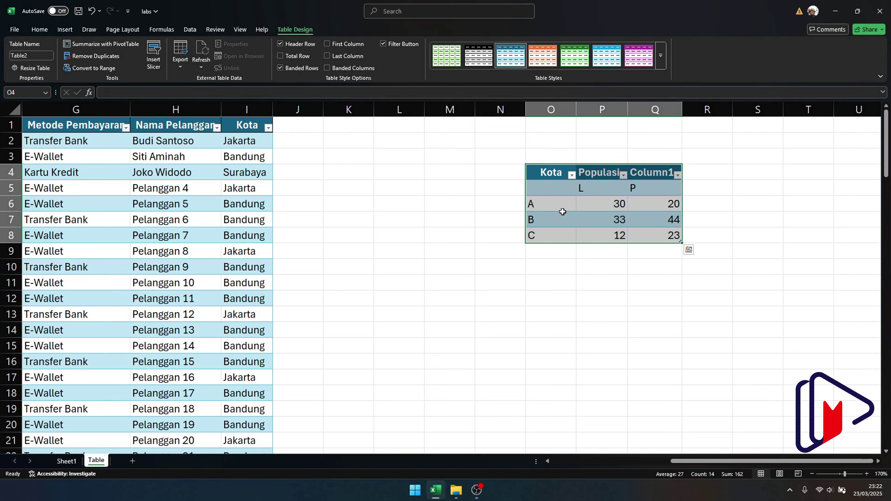
# Inspect the L and P subheadings and the header row of the new table, and undo the table conversion
pyautogui.moveTo(595, 189); pyautogui.dragTo(650, 188)
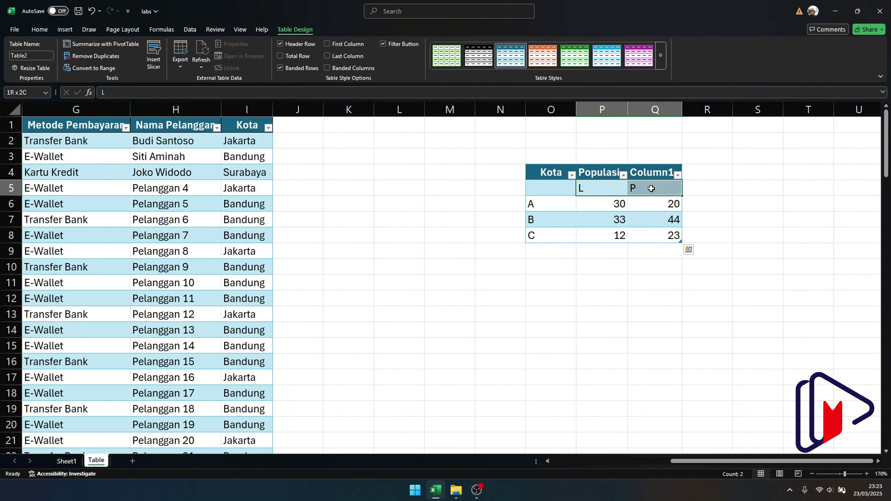
pyautogui.moveTo(548, 174); pyautogui.dragTo(647, 174)
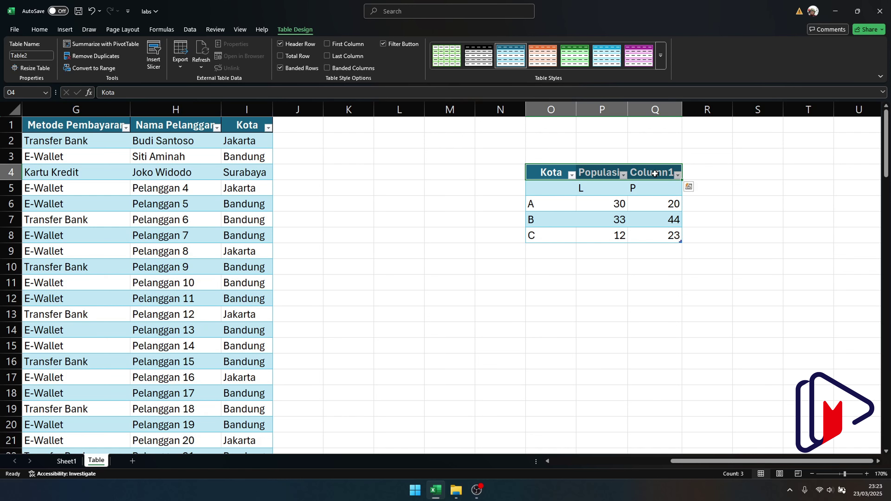
pyautogui.hotkey('ctrl', 'z')
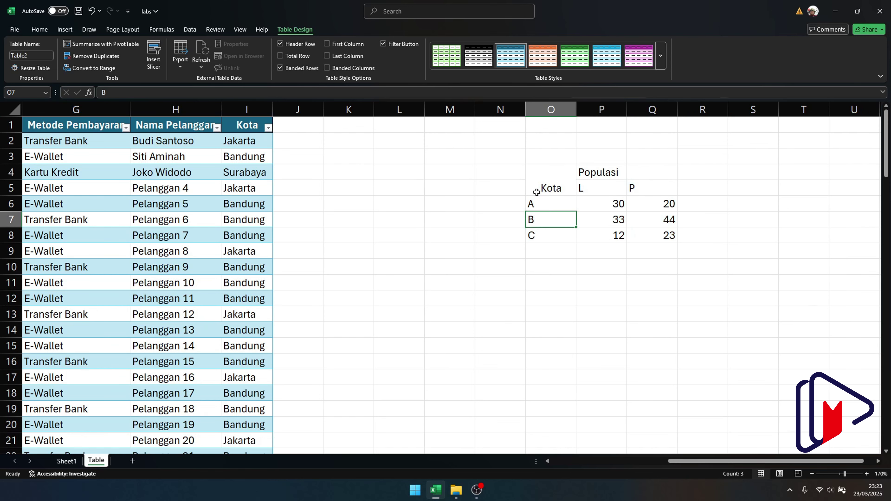
# Convert only the city rows O6:Q8 into a table without headers, and undo that conversion
pyautogui.click(548, 201)
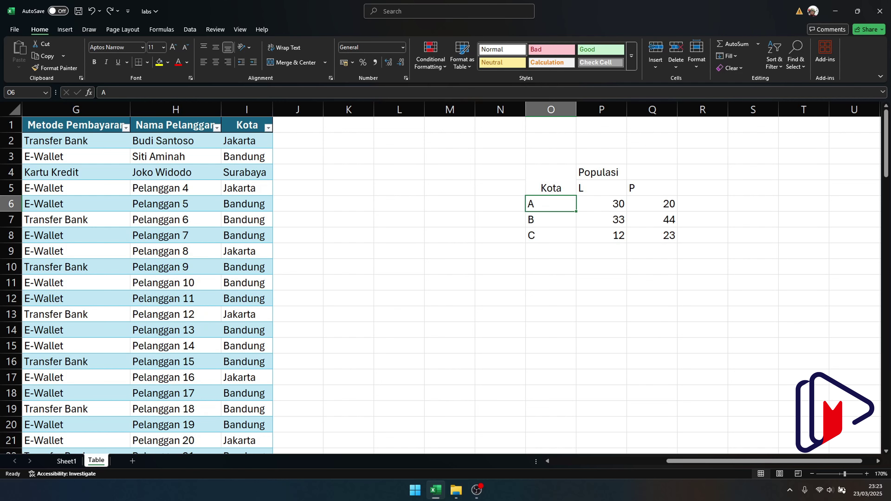
pyautogui.hotkey('ctrl', 'shift', 'Right')
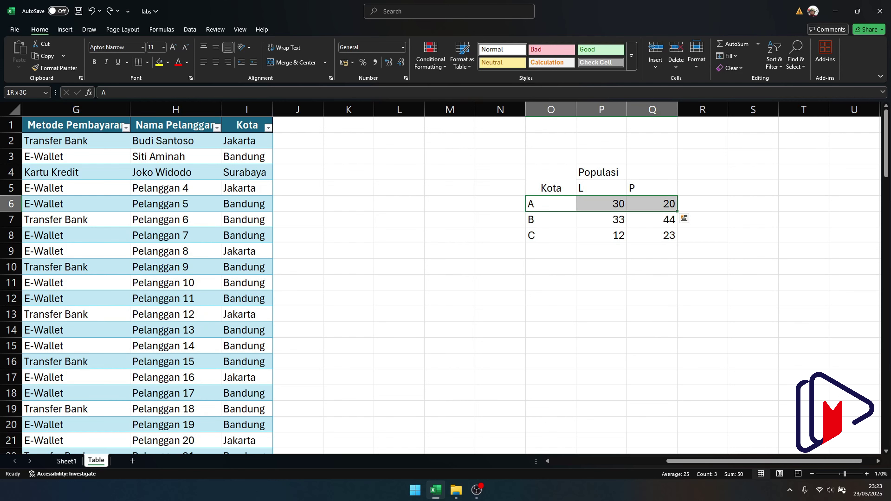
pyautogui.hotkey('ctrl', 'shift', 'Down')
pyautogui.press('Left')
pyautogui.press('Right')
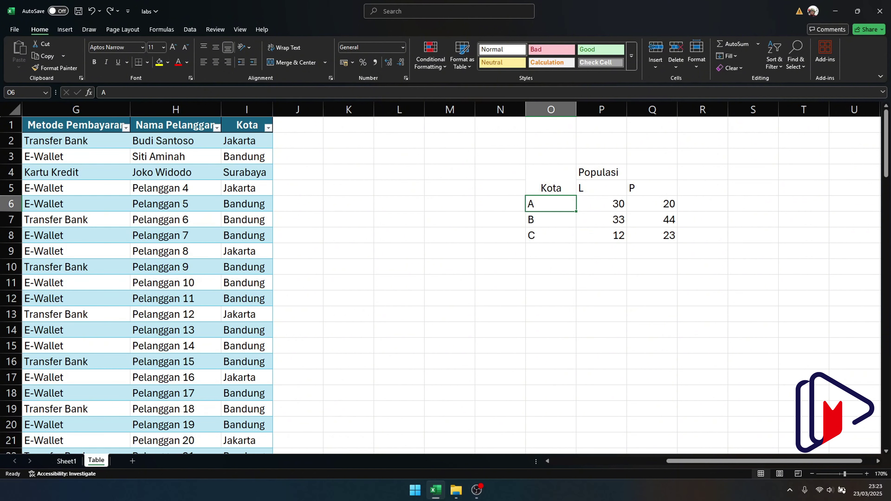
pyautogui.hotkey('ctrl', 'shift', 'Right')
pyautogui.hotkey('ctrl', 'shift', 'Down')
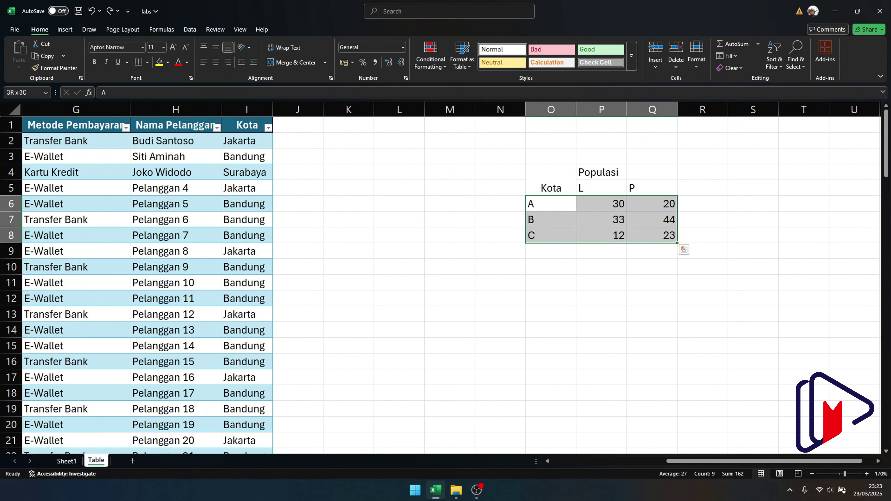
pyautogui.click(65, 29)
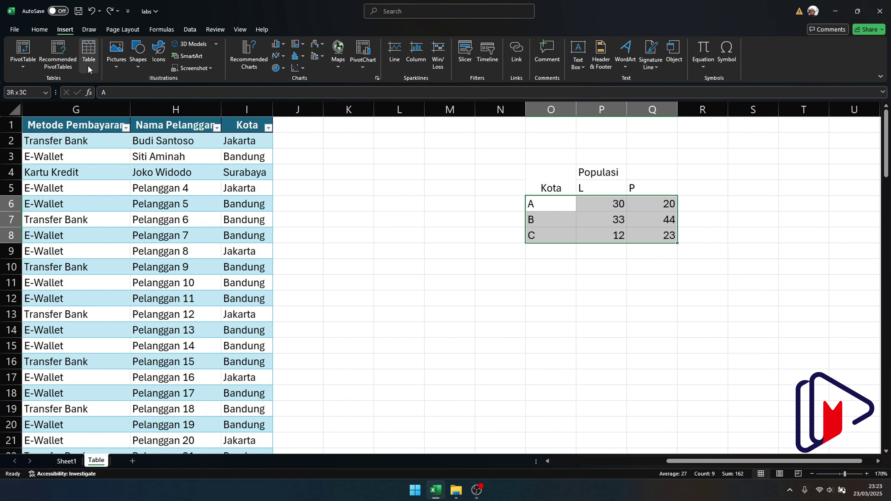
pyautogui.click(89, 68)
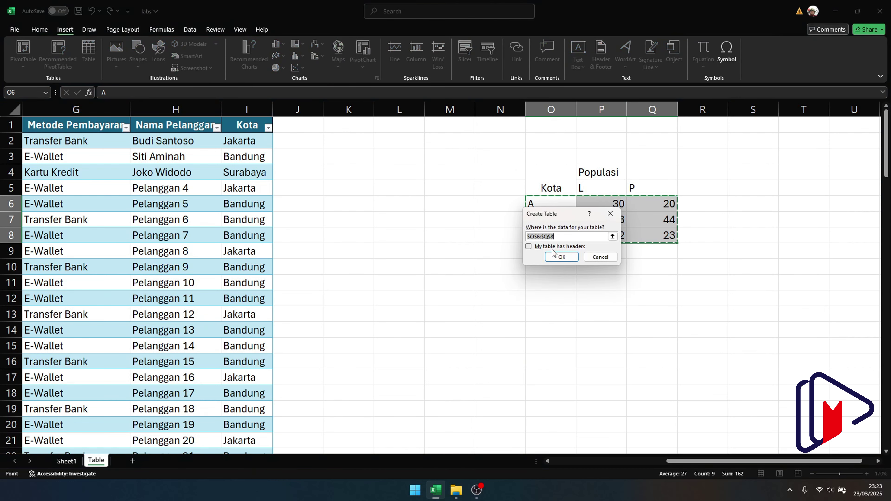
pyautogui.click(562, 257)
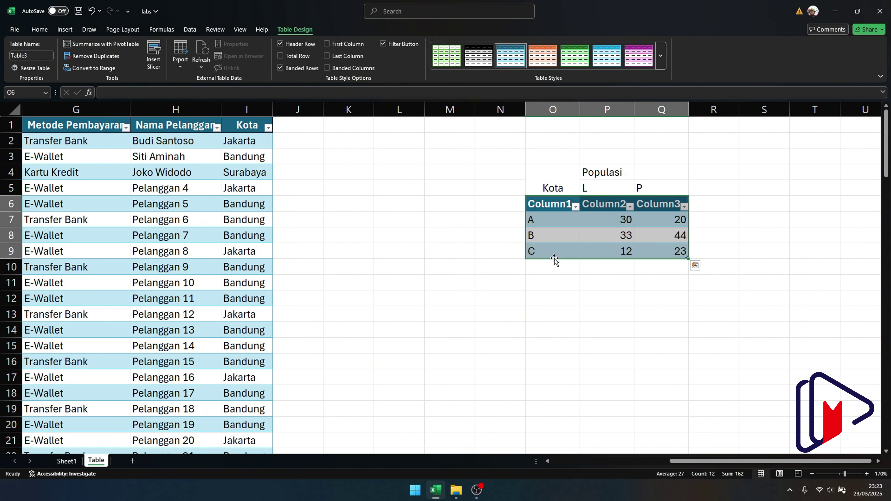
pyautogui.hotkey('ctrl', 'z')
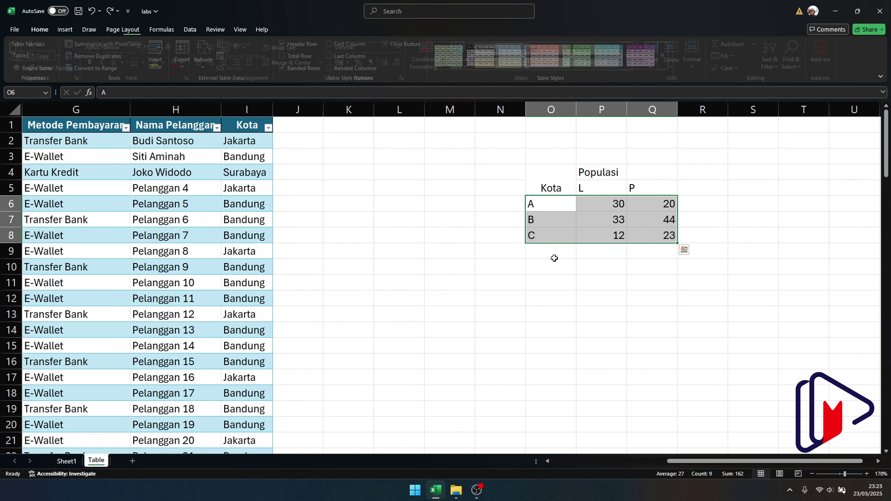
pyautogui.click(586, 250)
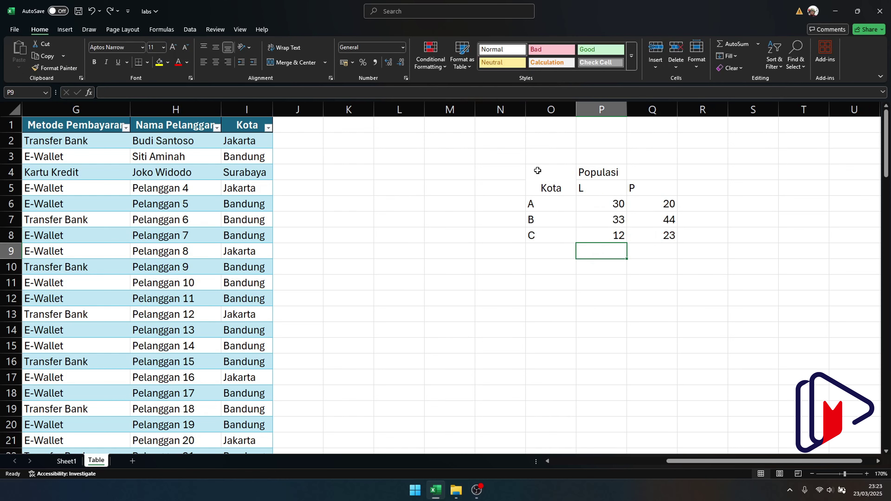
# Unmerge the Kota heading into separate cells O4 and O5, and select the Populasi heading in P4
pyautogui.click(542, 181)
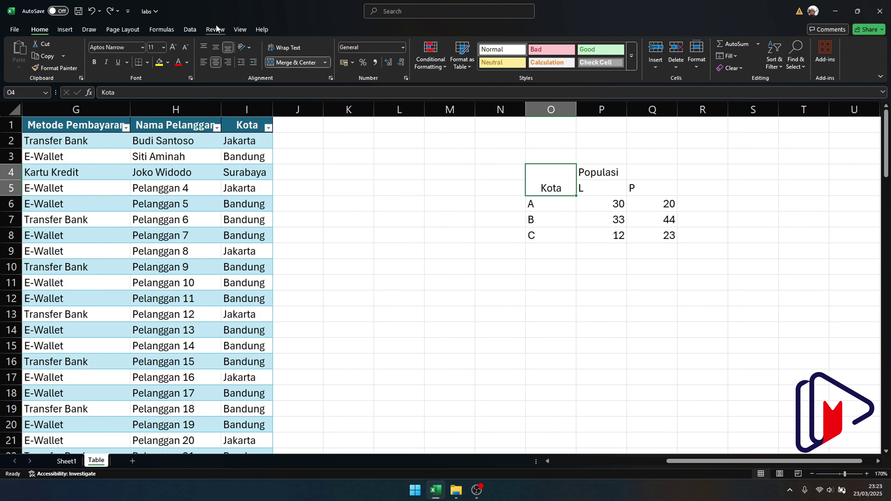
pyautogui.click(278, 62)
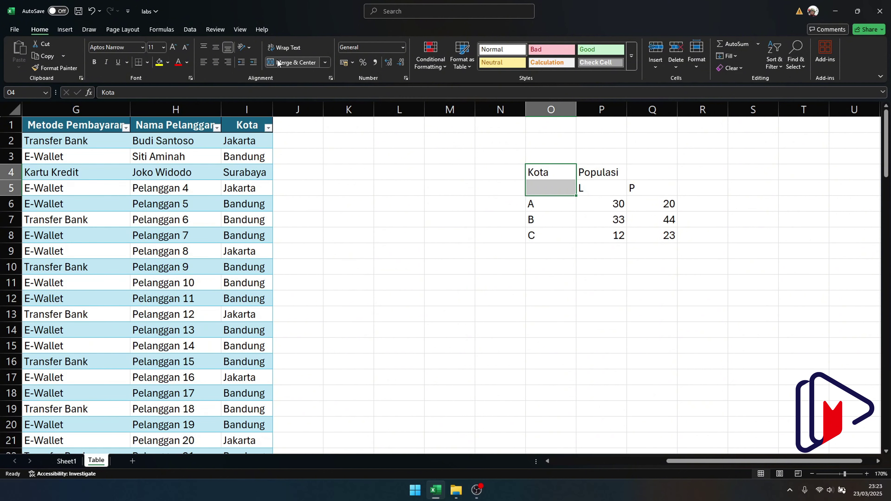
pyautogui.click(278, 63)
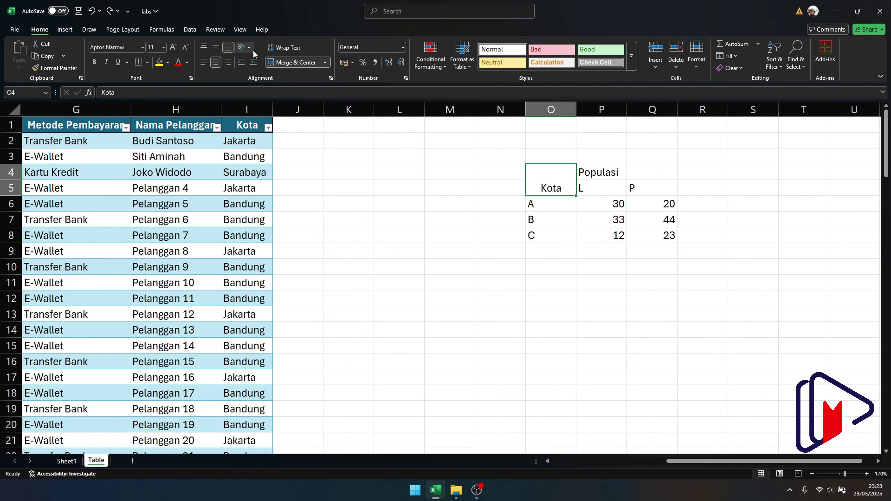
pyautogui.click(279, 63)
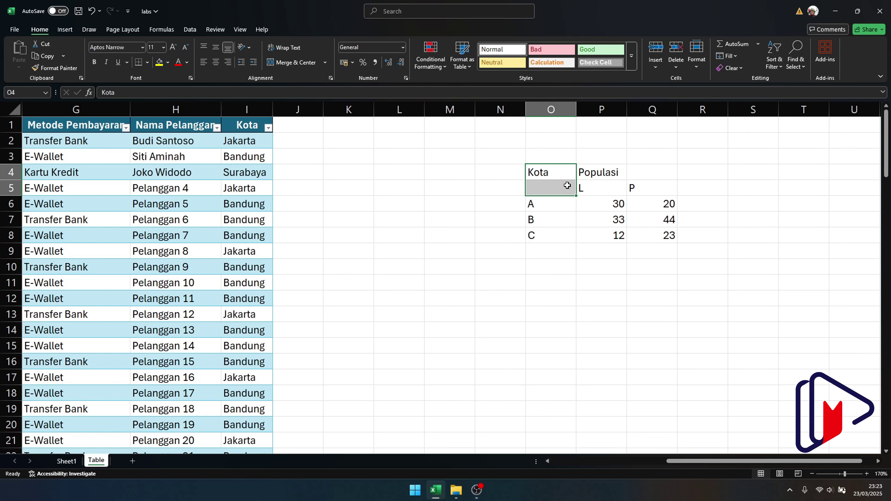
pyautogui.click(606, 186)
pyautogui.moveTo(617, 172)
pyautogui.mouseDown()
pyautogui.moveTo(637, 171)
pyautogui.moveTo(623, 173)
pyautogui.mouseUp()
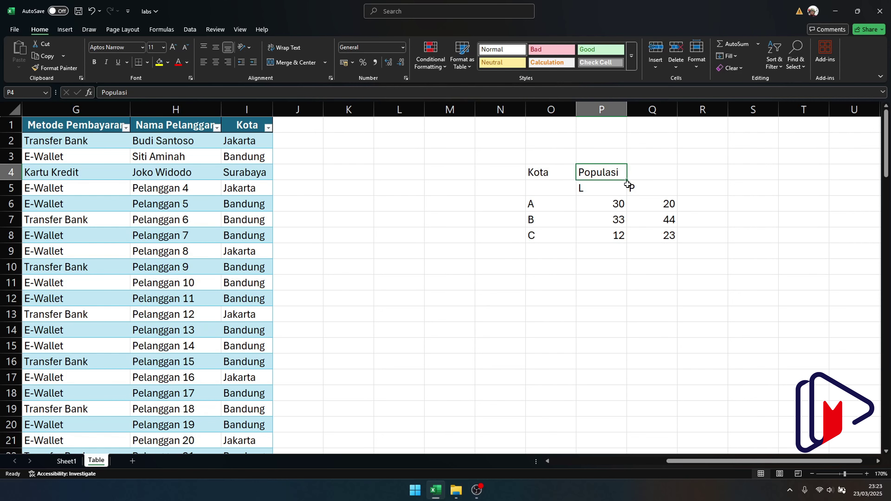
# Change the P4 heading to "Populasi l" and enter "Populasi P" as the heading in Q4
pyautogui.doubleClick(618, 172)
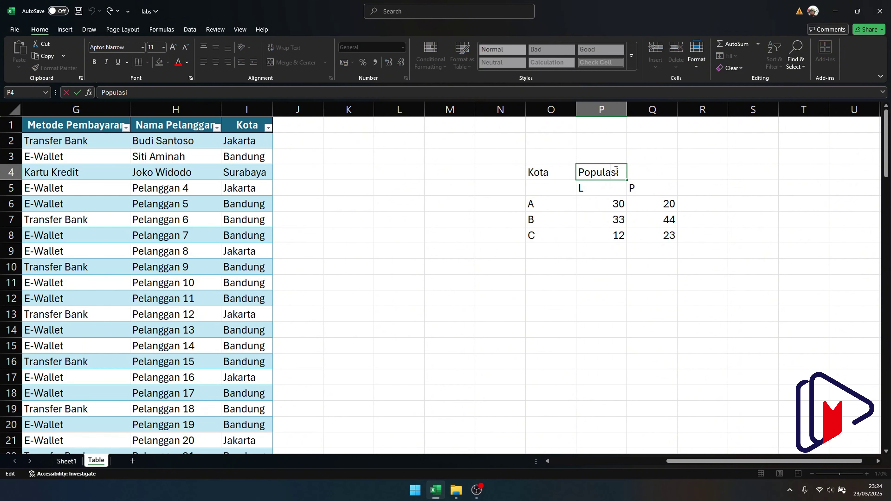
pyautogui.write('l')
pyautogui.press('Return')
pyautogui.press('Right')
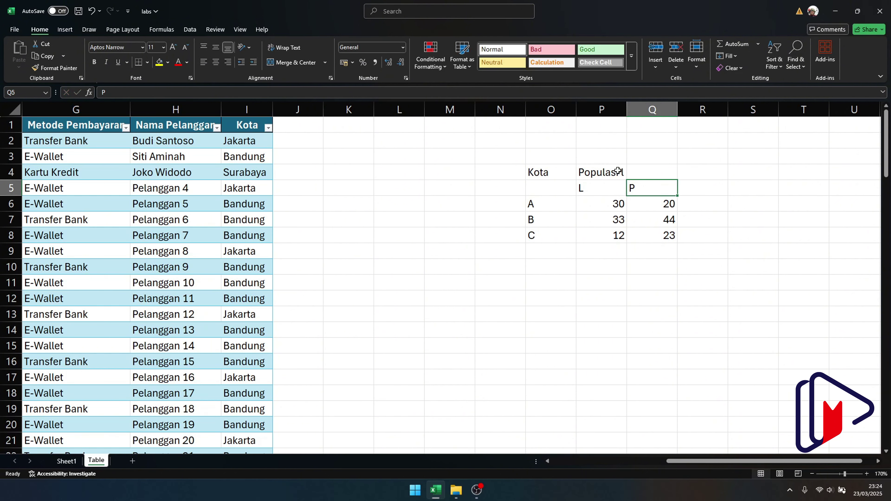
pyautogui.press('Up')
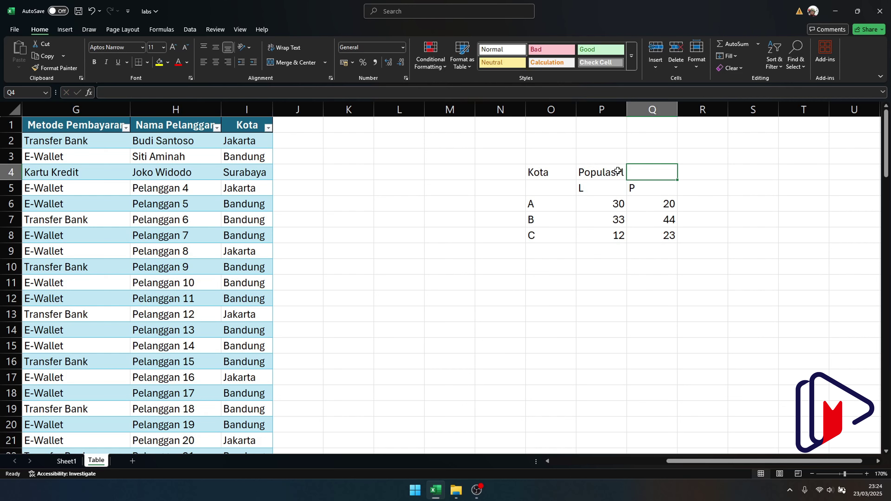
pyautogui.write('Pop[u')
pyautogui.press('BackSpace')
pyautogui.press('BackSpace')
pyautogui.press('BackSpace')
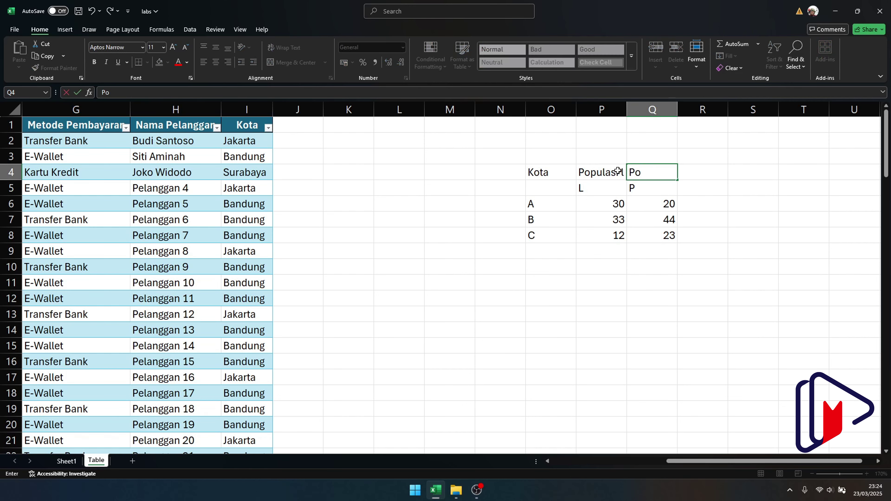
pyautogui.write('pulasi P')
pyautogui.press('Return')
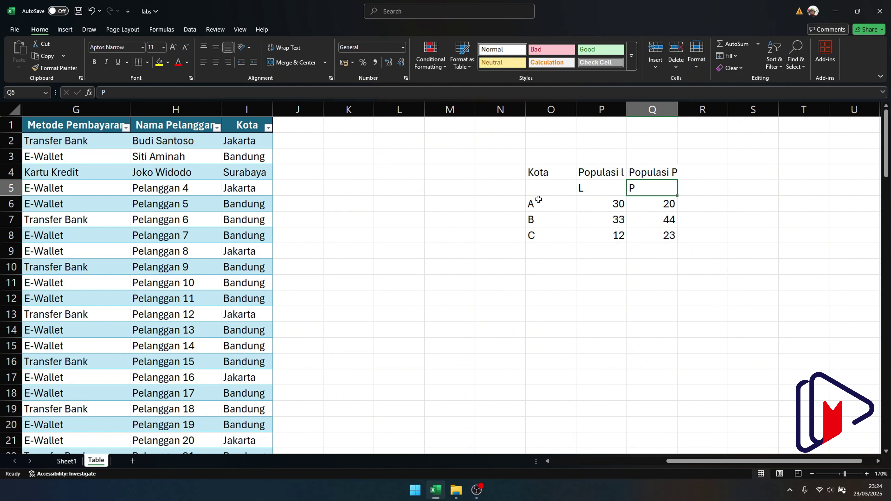
# Move the city data up to O5:Q7 in place of the L and P subheadings, and autofit column P
pyautogui.moveTo(537, 203); pyautogui.dragTo(595, 193)
pyautogui.click(429, 269)
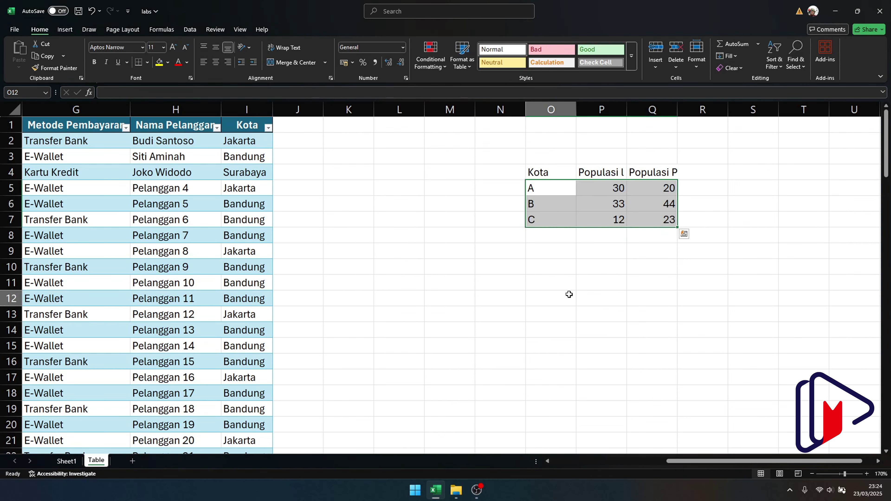
pyautogui.click(569, 294)
pyautogui.doubleClick(627, 110)
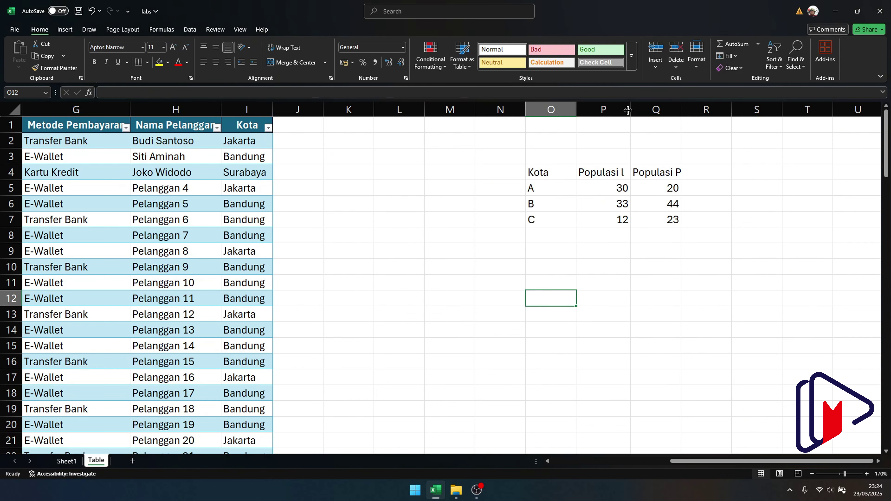
# Convert the single-header population data in O4:Q7 into a table with headers
pyautogui.click(567, 191)
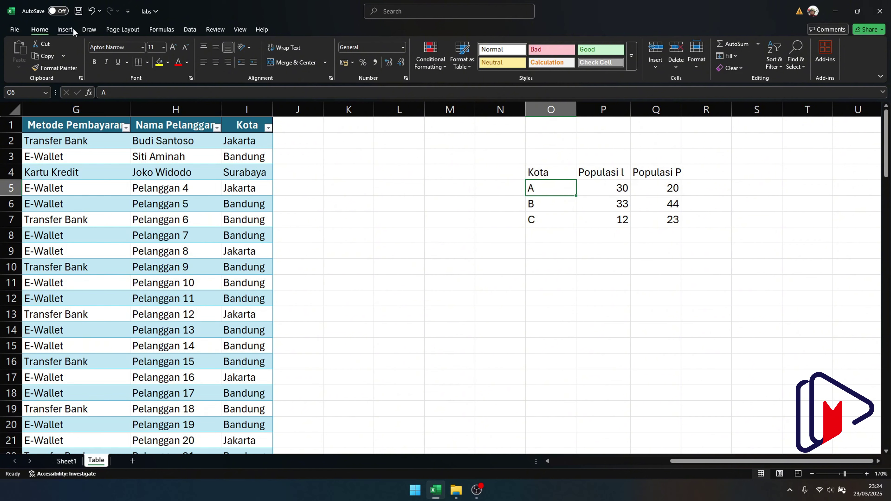
pyautogui.click(65, 29)
pyautogui.click(83, 63)
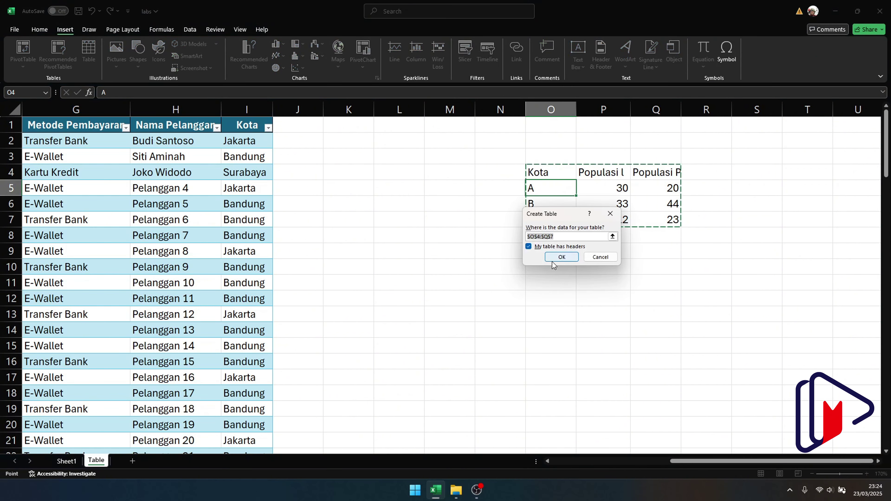
pyautogui.click(558, 256)
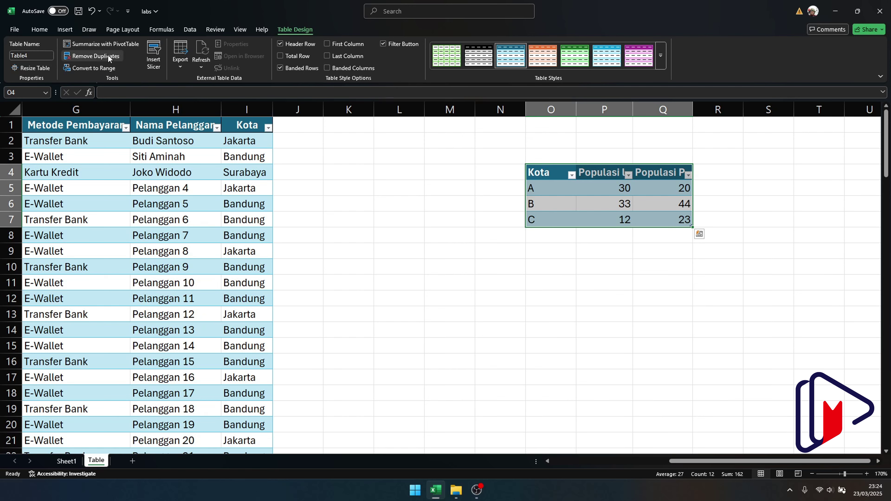
pyautogui.click(63, 30)
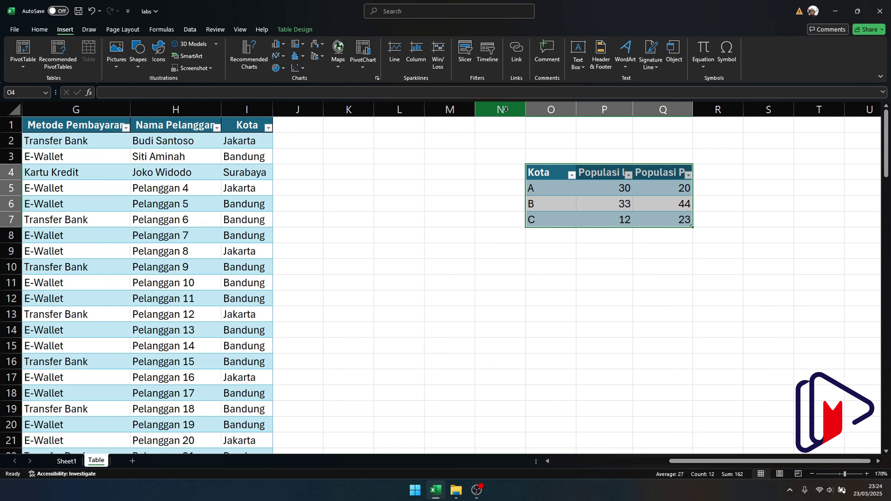
# Undo the table conversion, the column and row adjustments, and the edits to the two Populasi headings
pyautogui.click(583, 184)
pyautogui.hotkey('ctrl', 'z')
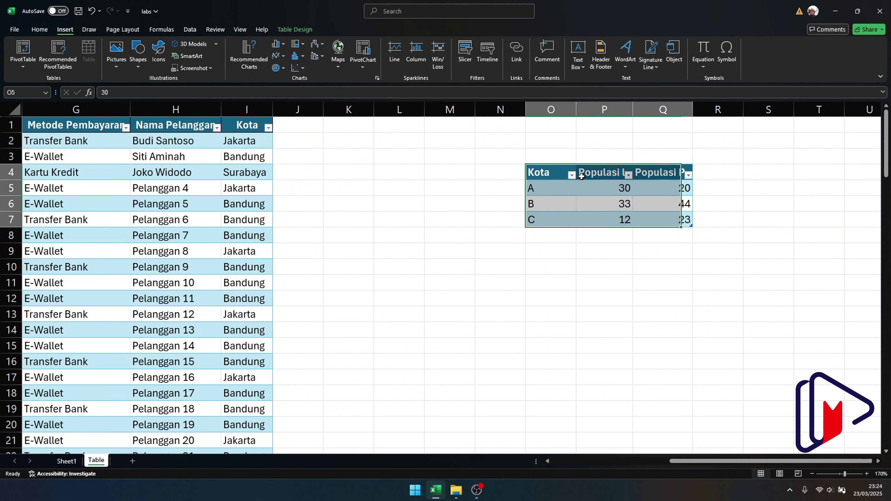
pyautogui.hotkey('ctrl', 'z')
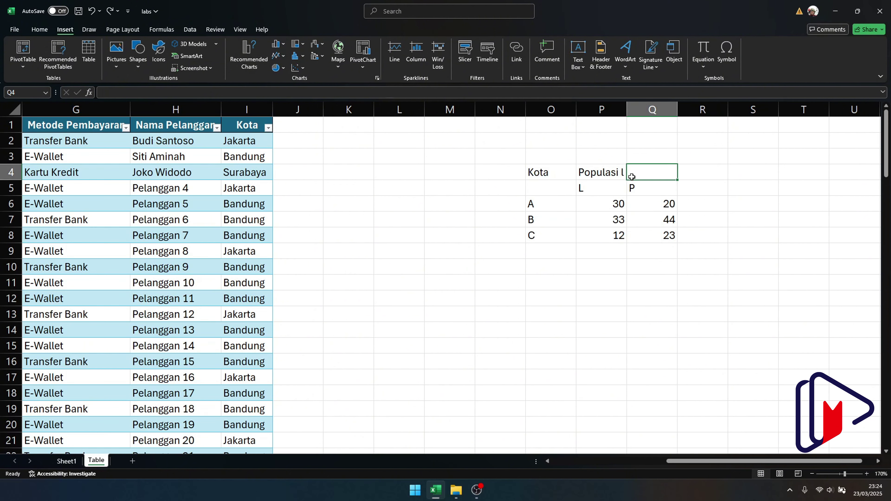
pyautogui.click(624, 169)
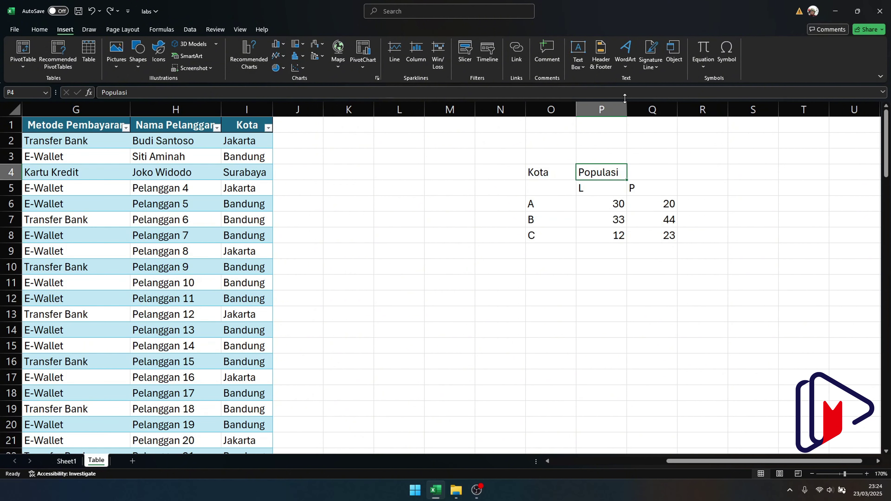
# Merge and center the Kota heading across O4:O5, and select the L and P subheadings
pyautogui.click(548, 175)
pyautogui.moveTo(548, 174); pyautogui.dragTo(549, 188)
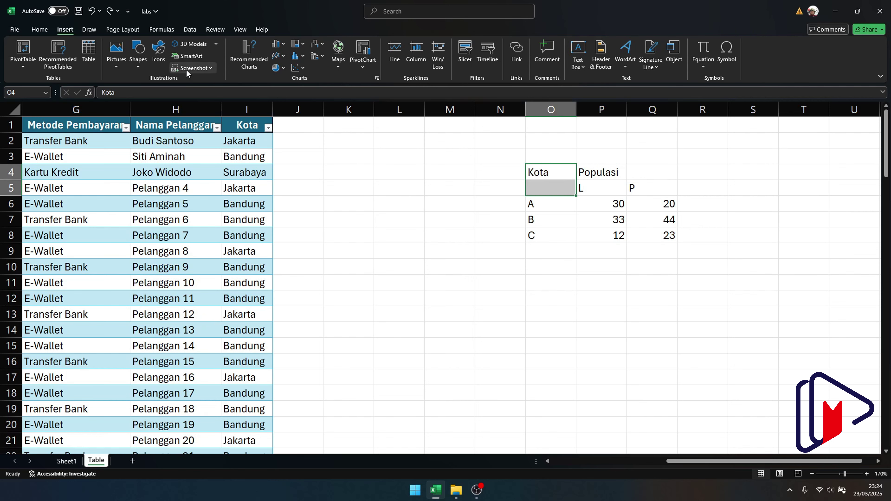
pyautogui.click(43, 32)
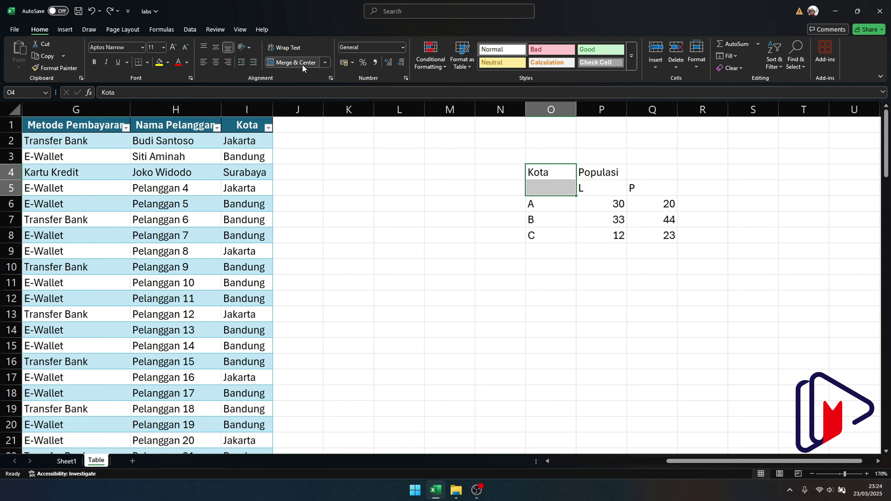
pyautogui.click(302, 64)
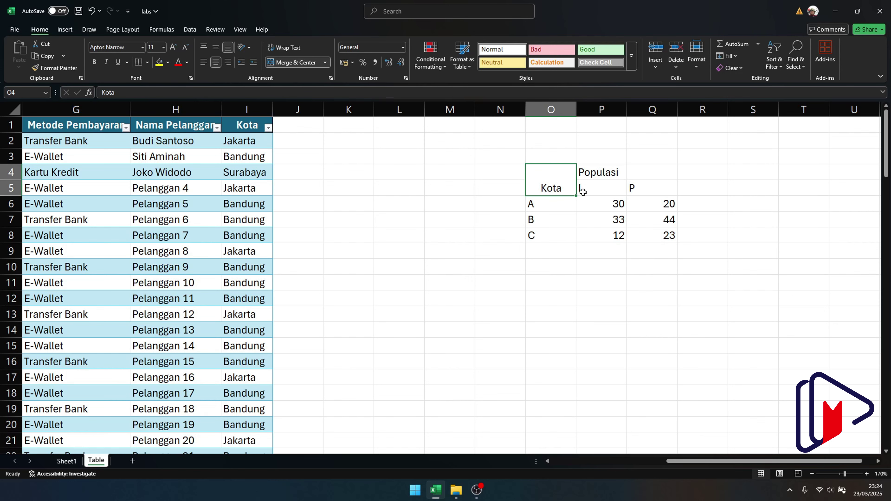
pyautogui.moveTo(587, 189); pyautogui.dragTo(640, 192)
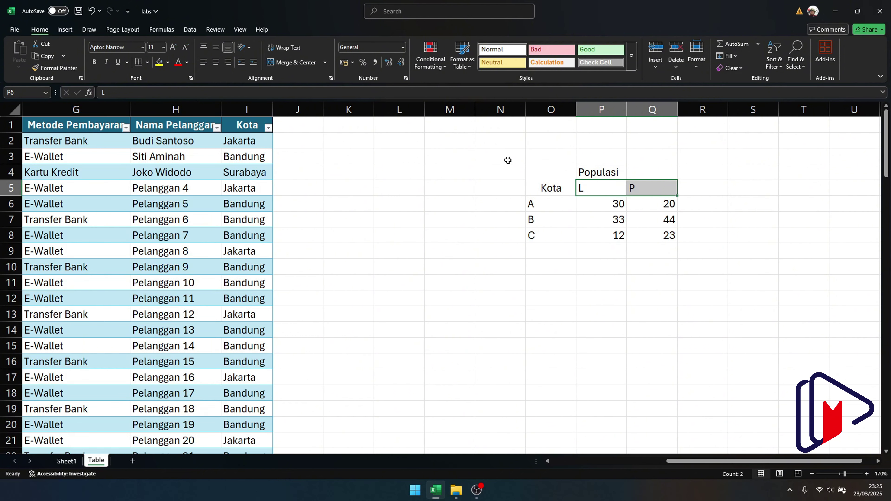
# Delete columns N through R containing the population example, and return to the Tanggal values in the sales table
pyautogui.moveTo(487, 111); pyautogui.dragTo(700, 111)
pyautogui.rightClick(618, 116)
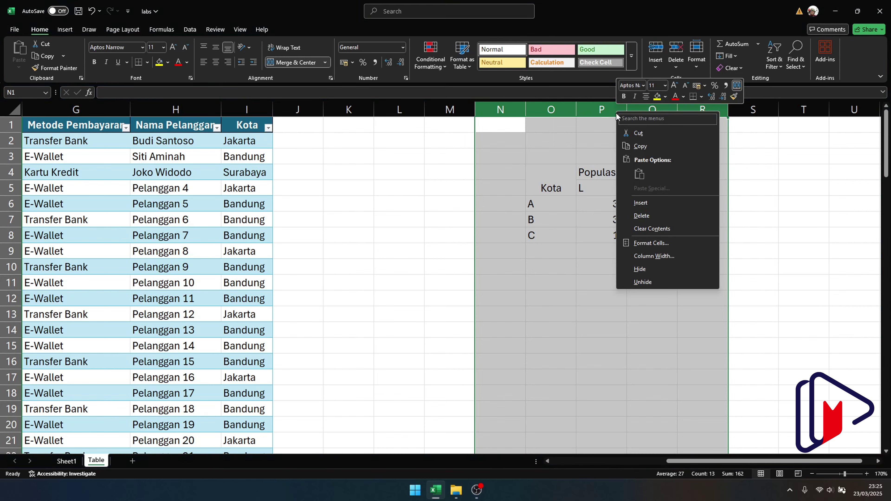
pyautogui.click(643, 217)
pyautogui.moveTo(678, 455); pyautogui.dragTo(563, 461)
pyautogui.click(372, 263)
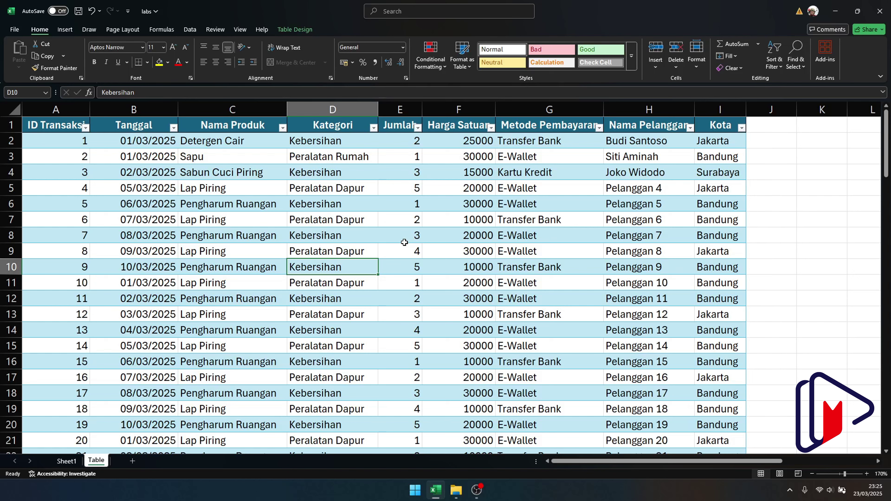
pyautogui.moveTo(130, 144); pyautogui.dragTo(136, 193)
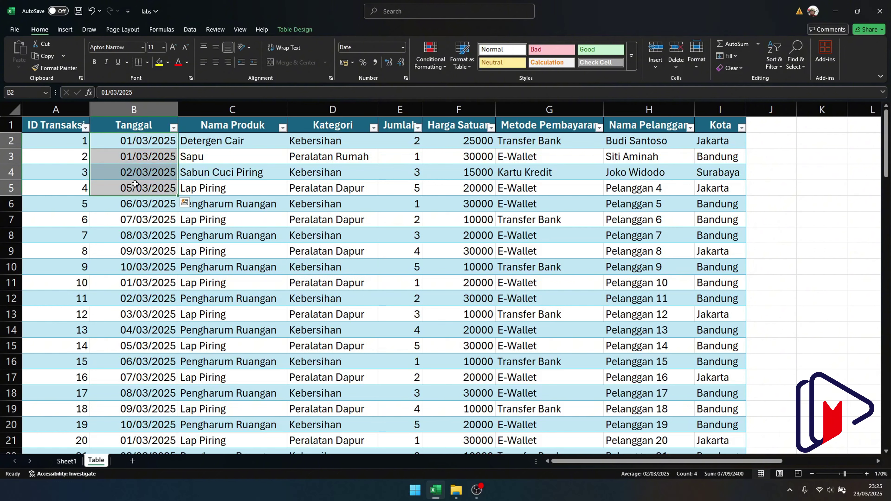
pyautogui.click(135, 175)
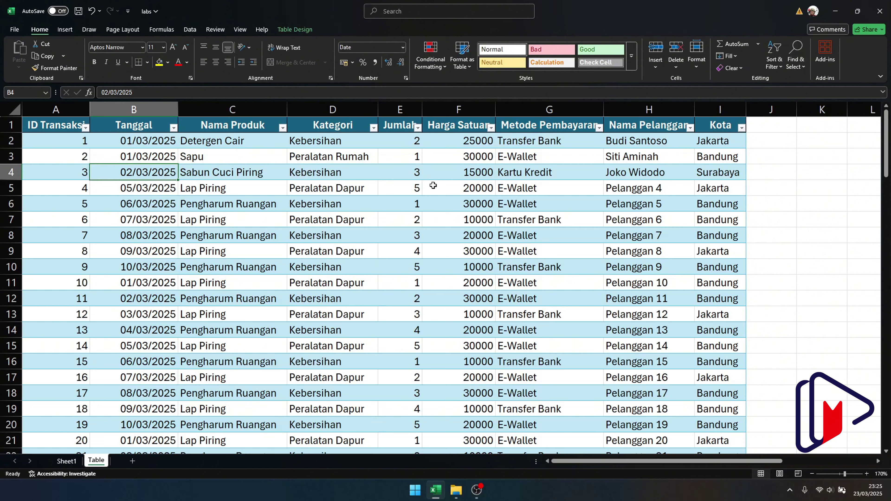
# Enter the heading "Harga" in J1 beside the sales table, and undo only the automatic table expansion
pyautogui.click(772, 125)
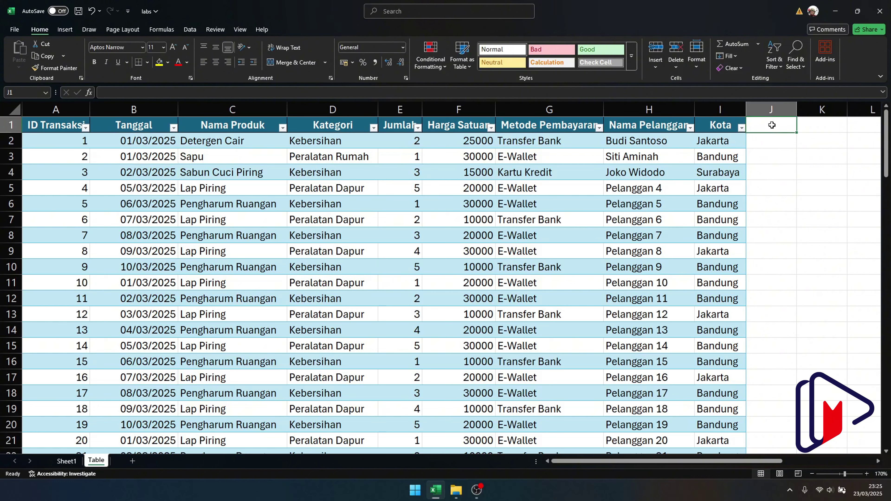
pyautogui.write('H')
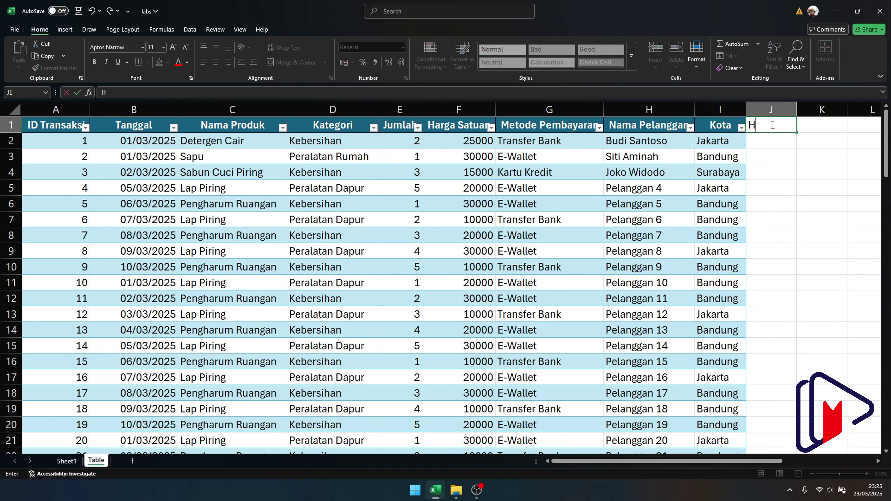
pyautogui.write('arga')
pyautogui.press('Return')
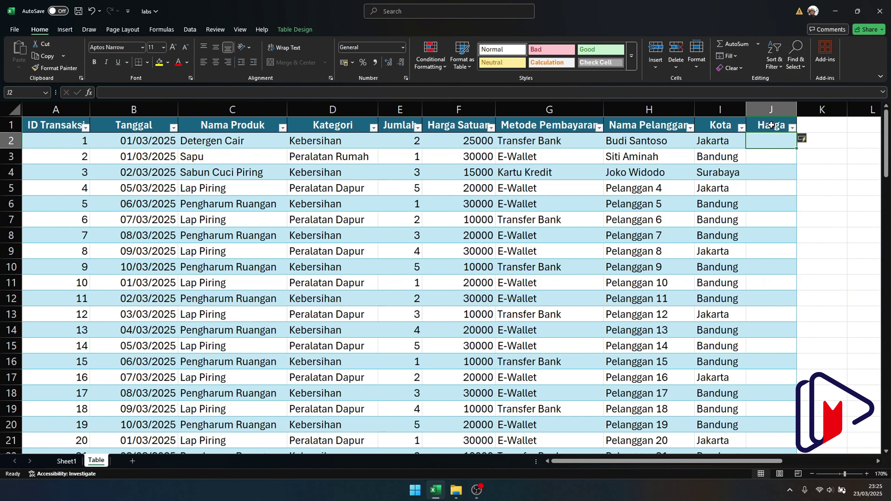
pyautogui.hotkey('ctrl', 'z')
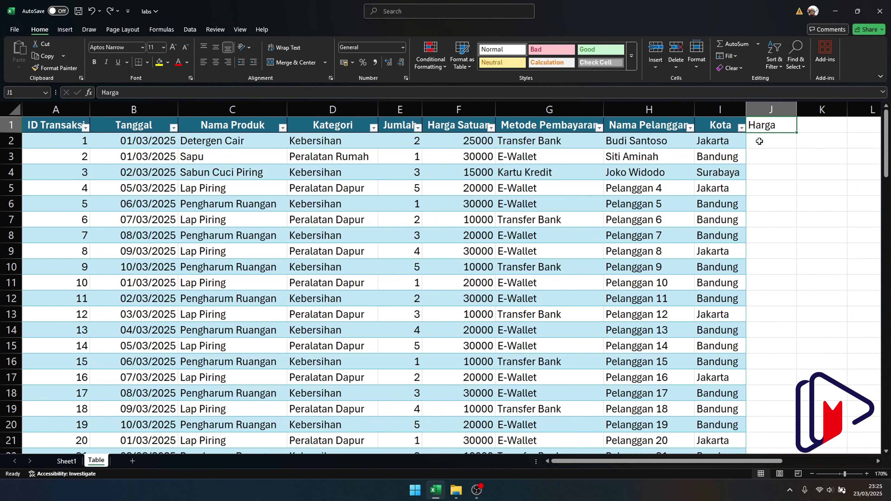
# Re-enter the existing Harga heading in J1 to extend the table, and undo that column expansion
pyautogui.doubleClick(781, 125)
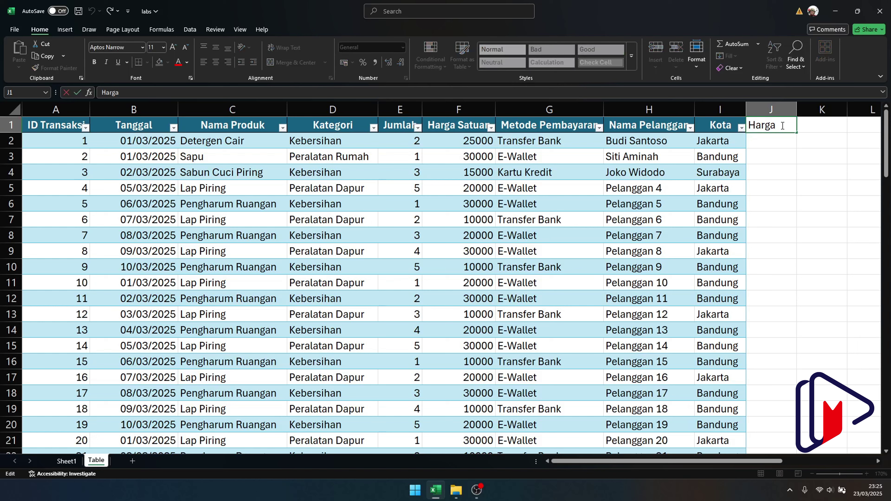
pyautogui.press('Return')
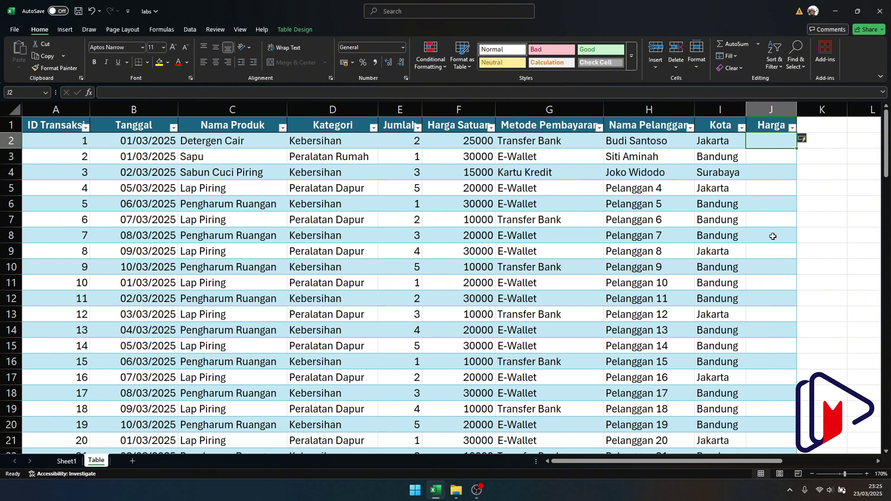
pyautogui.hotkey('ctrl', 'z')
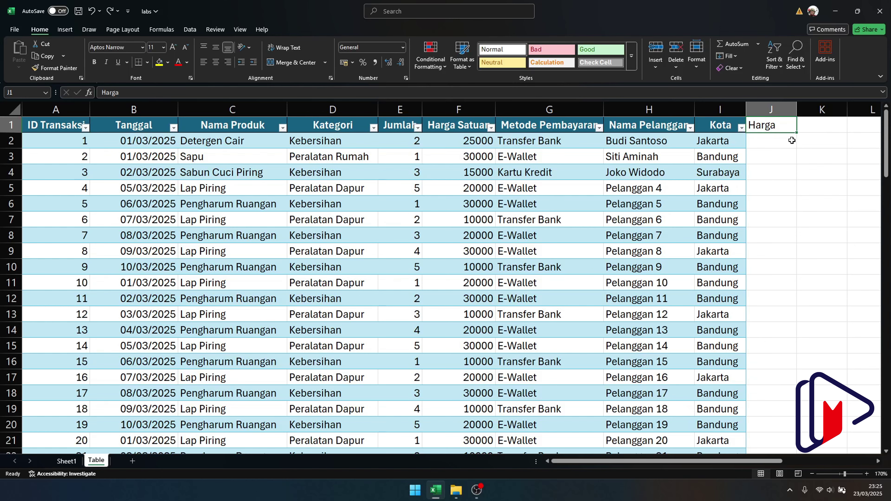
# Enter 2 in E102 directly below the last table row, and undo only the automatic row expansion
pyautogui.moveTo(729, 124); pyautogui.dragTo(719, 194)
pyautogui.scroll(-20, 724, 196)
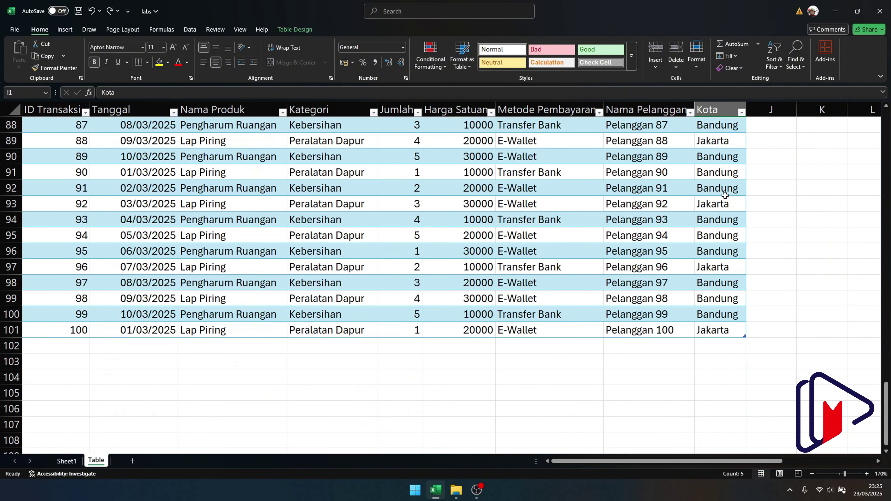
pyautogui.scroll(-5, 724, 195)
pyautogui.scroll(5, 651, 201)
pyautogui.click(466, 345)
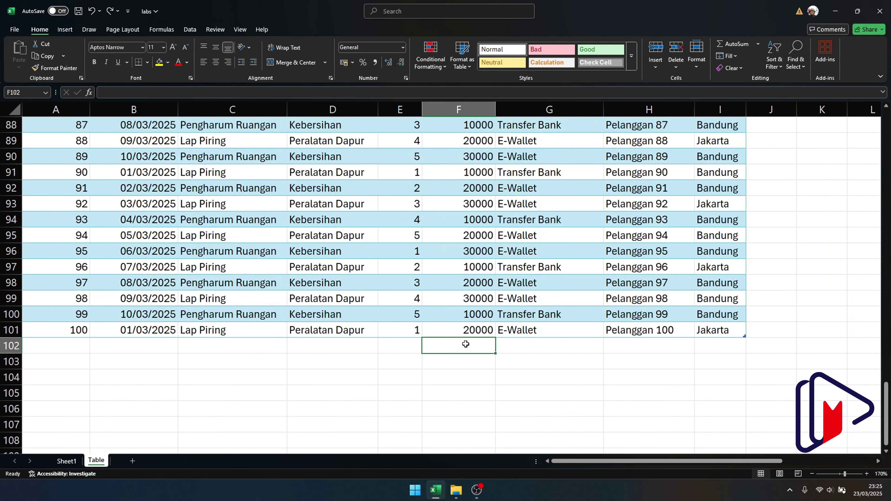
pyautogui.click(407, 342)
pyautogui.write('2')
pyautogui.press('Return')
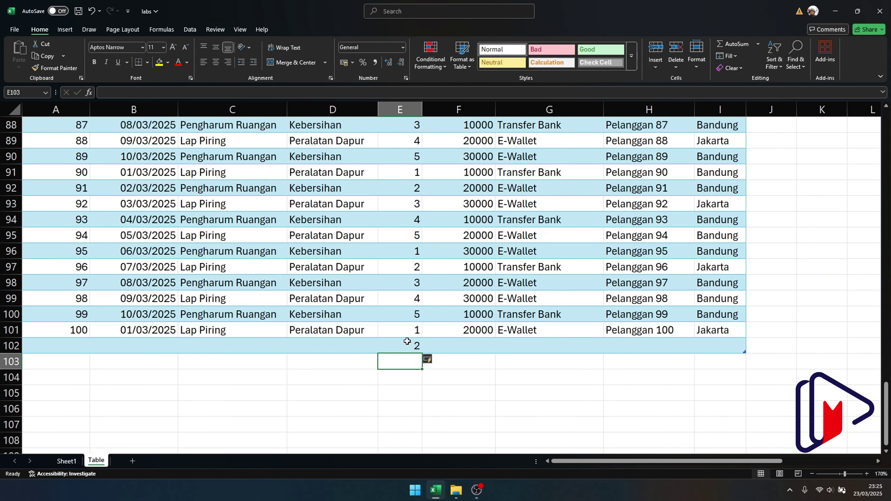
pyautogui.hotkey('ctrl', 'z')
# Clear the Harga heading from J1 and enter "Harga" in K1, leaving column J empty beside the table
pyautogui.scroll(20, 627, 315)
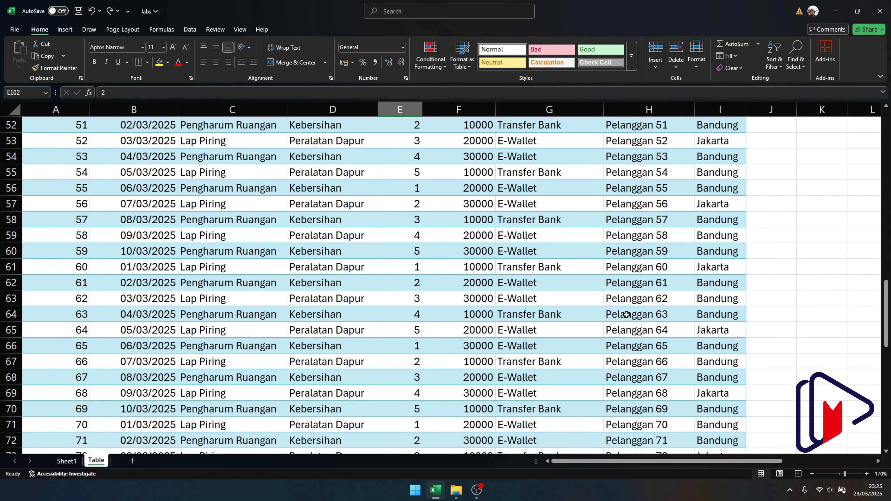
pyautogui.scroll(7, 627, 315)
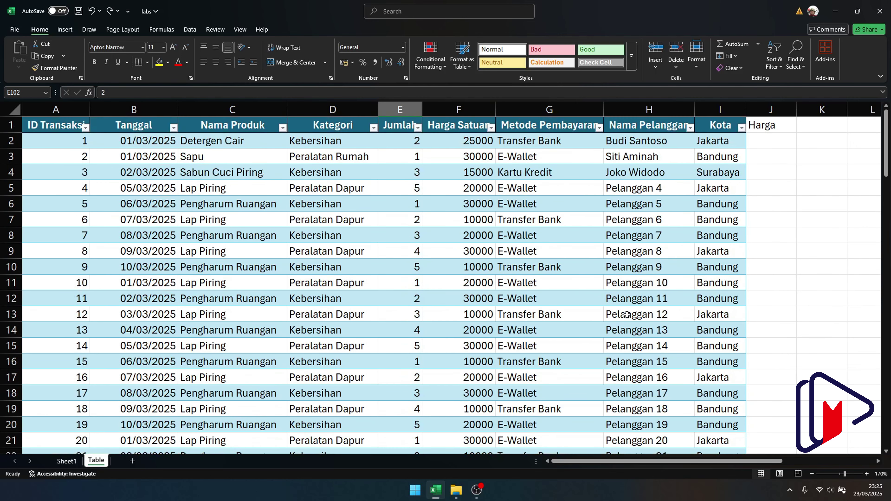
pyautogui.click(769, 124)
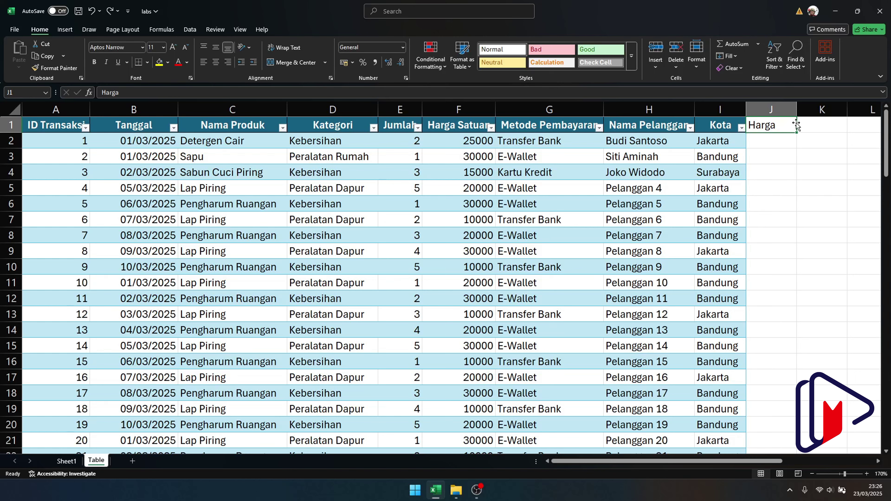
pyautogui.press('Delete')
pyautogui.click(807, 125)
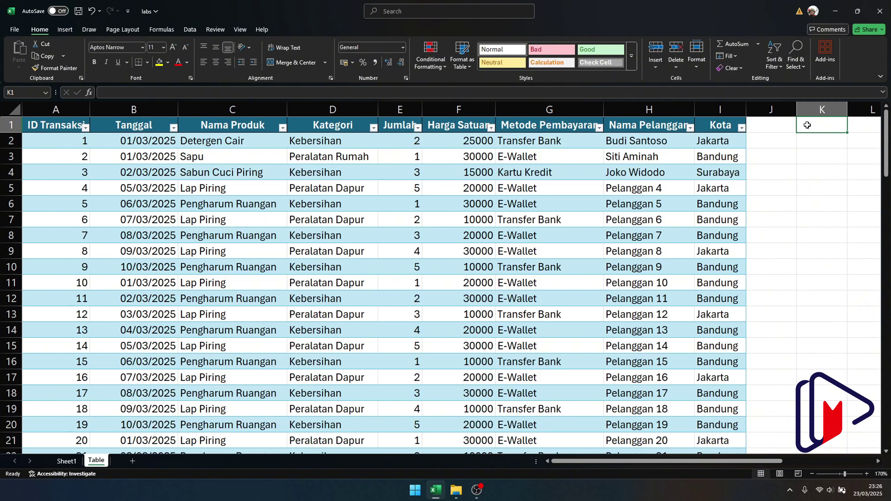
pyautogui.write('Harga')
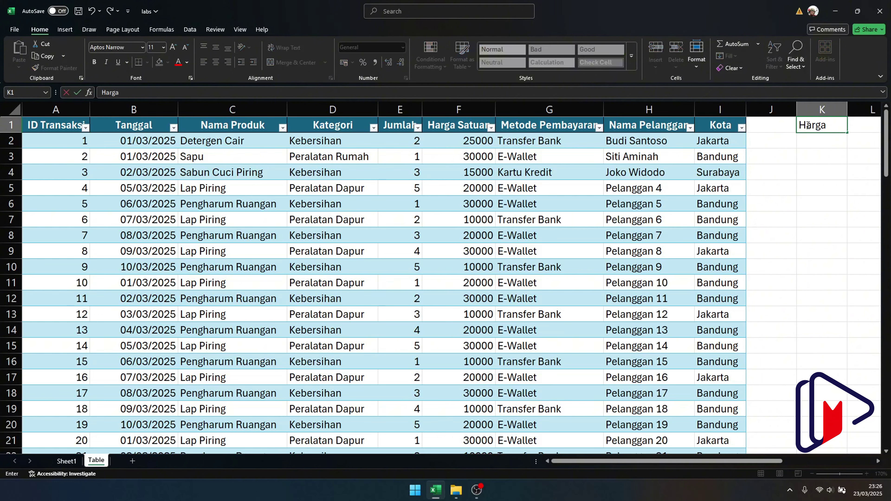
pyautogui.press('Return')
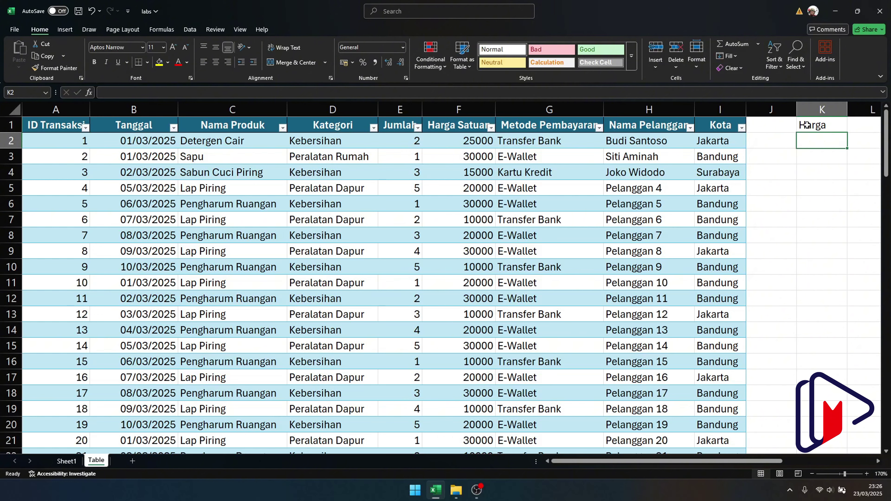
pyautogui.click(806, 125)
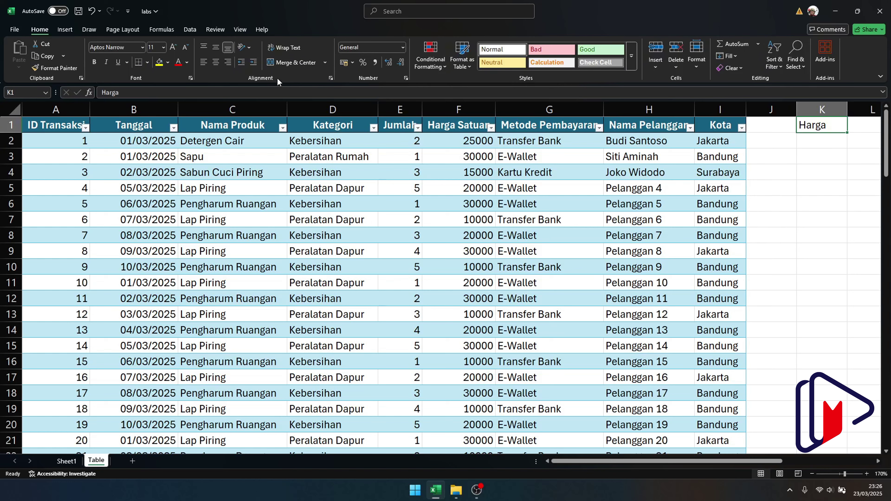
pyautogui.click(509, 207)
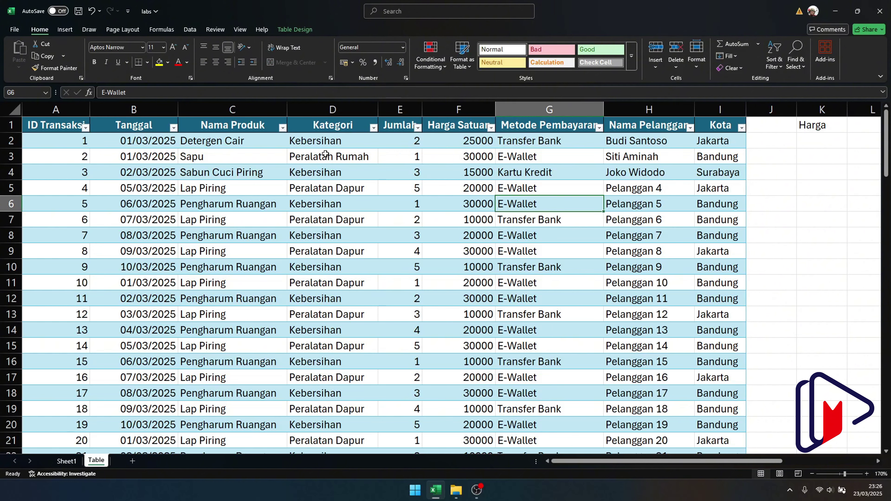
pyautogui.click(762, 185)
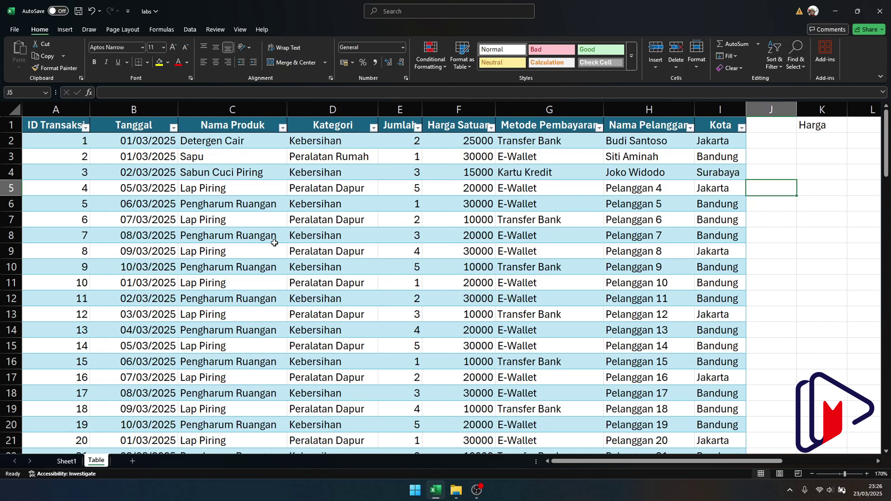
pyautogui.click(311, 211)
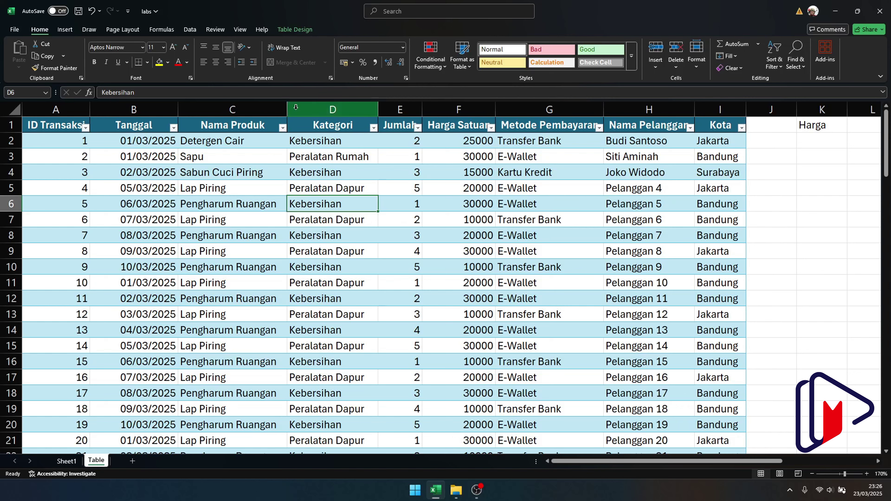
pyautogui.click(290, 30)
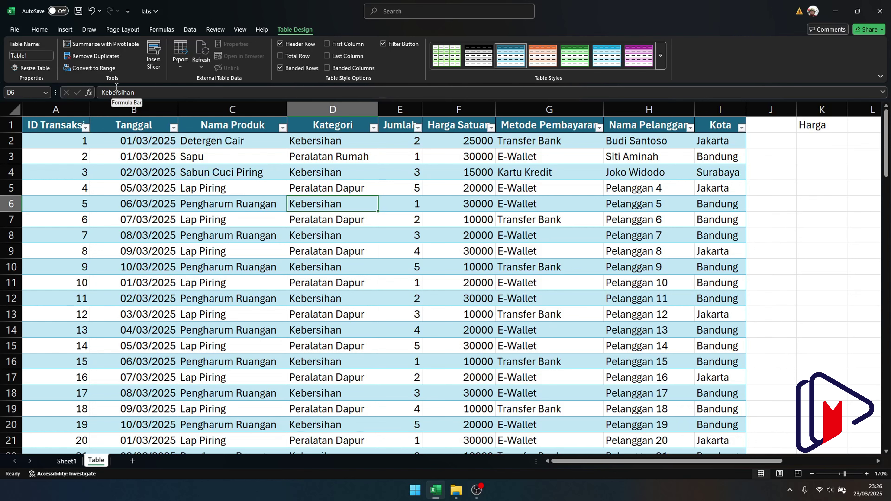
pyautogui.click(26, 69)
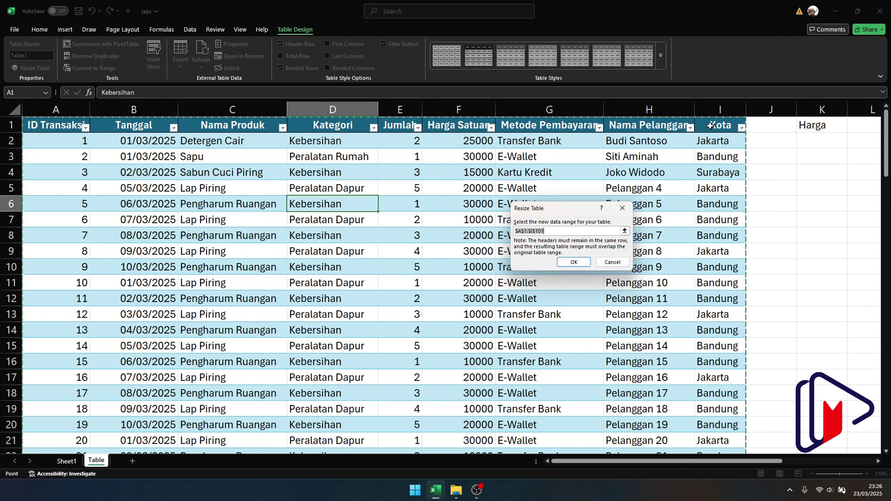
pyautogui.click(538, 231)
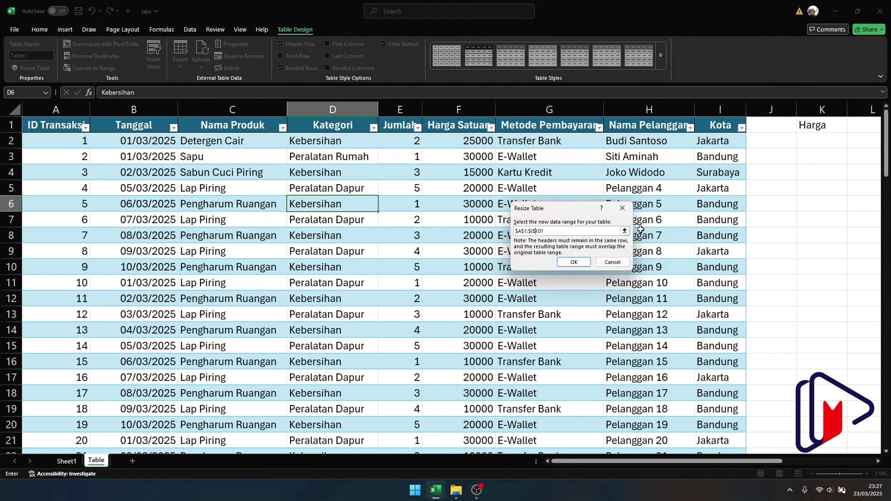
pyautogui.press('Left')
pyautogui.press('Right')
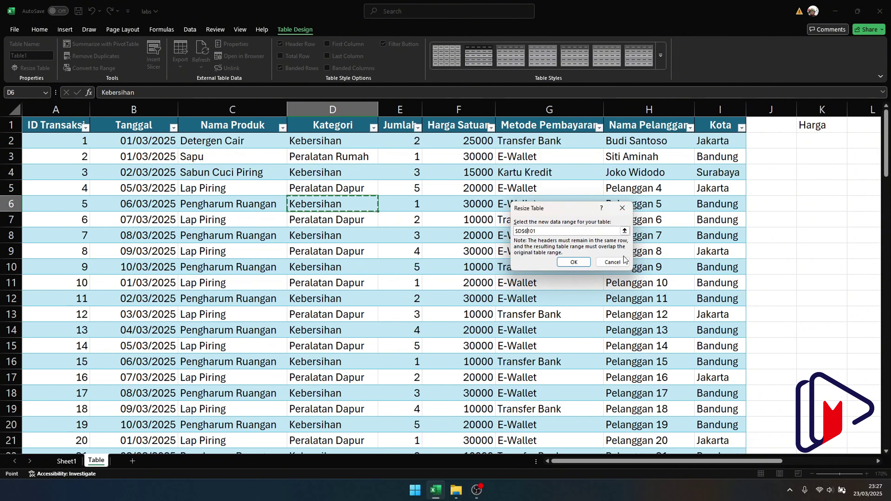
pyautogui.click(613, 262)
# Resize the table's range to $A$1:$K$101 to take in the separated Harga column, and undo the resize
pyautogui.click(35, 68)
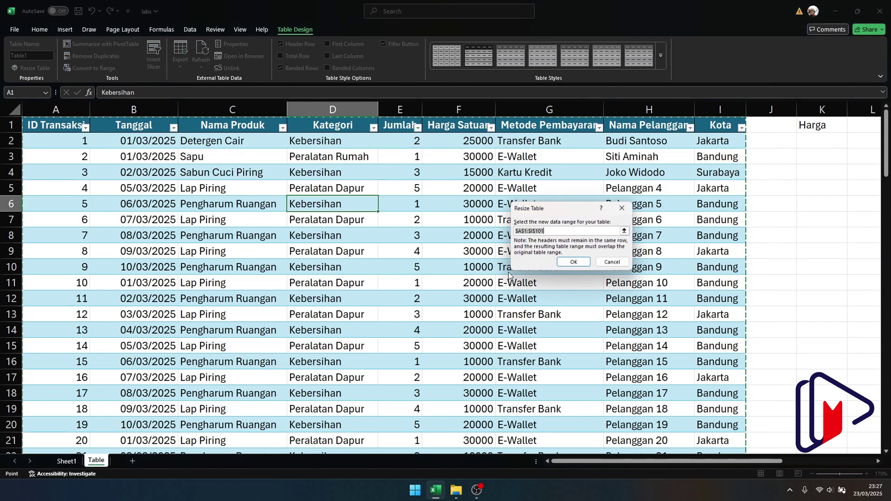
pyautogui.click(533, 230)
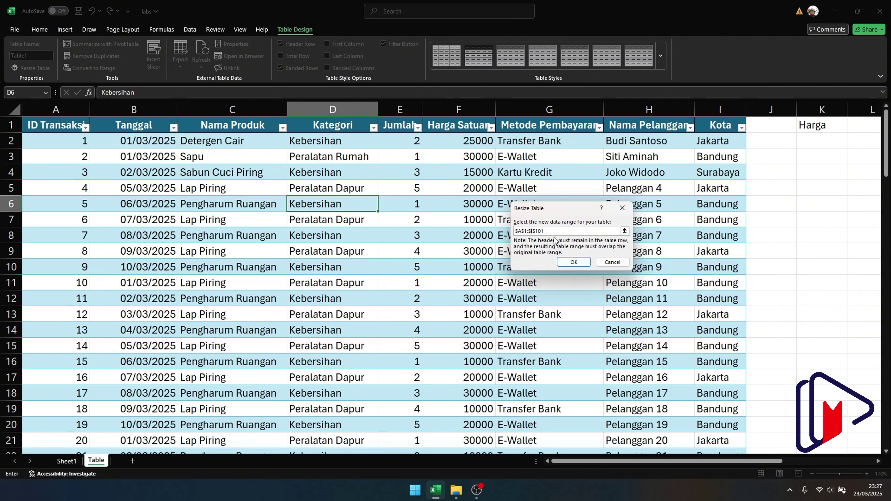
pyautogui.press('BackSpace')
pyautogui.write('K')
pyautogui.click(573, 263)
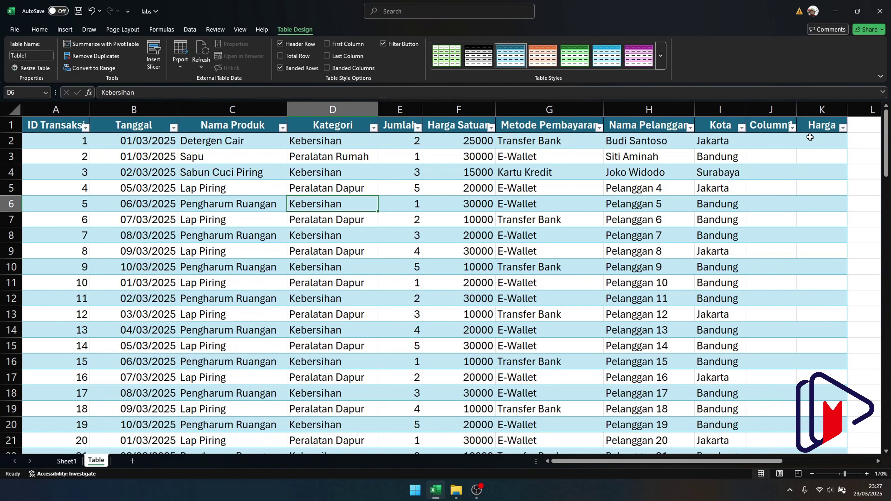
pyautogui.hotkey('ctrl', 'z')
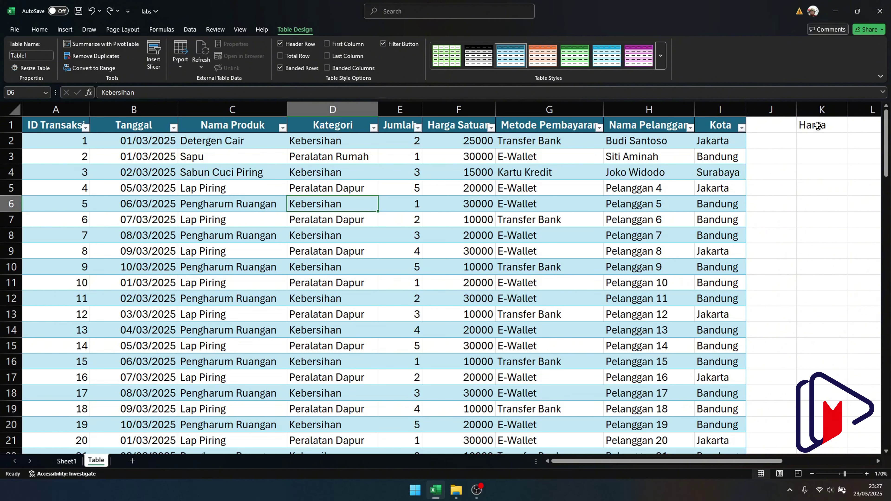
# Move the Harga heading from K1 to J1 beside the table, and undo only the automatic column expansion
pyautogui.click(817, 125)
pyautogui.press('Delete')
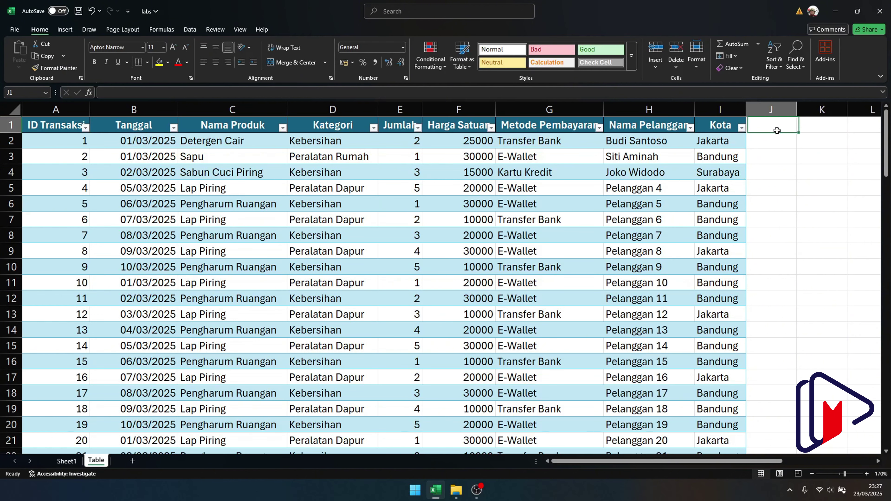
pyautogui.click(777, 130)
pyautogui.write('Harga')
pyautogui.press('Return')
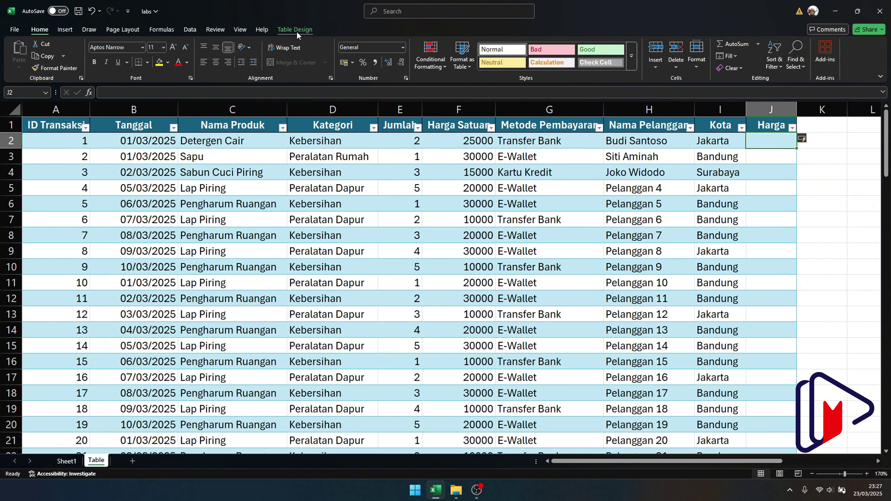
pyautogui.hotkey('ctrl', 'z')
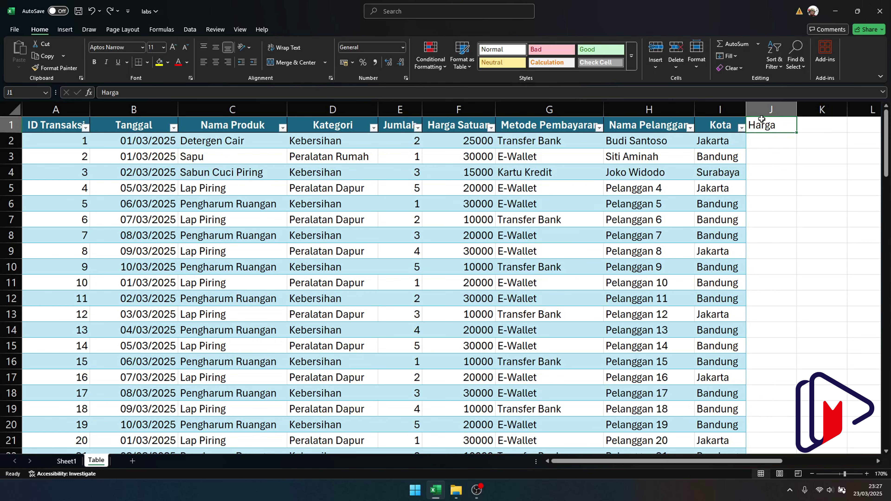
# Clear the heading in J1 and enter "Harga" in K1 with an empty column between it and the table
pyautogui.press('Delete')
pyautogui.click(819, 120)
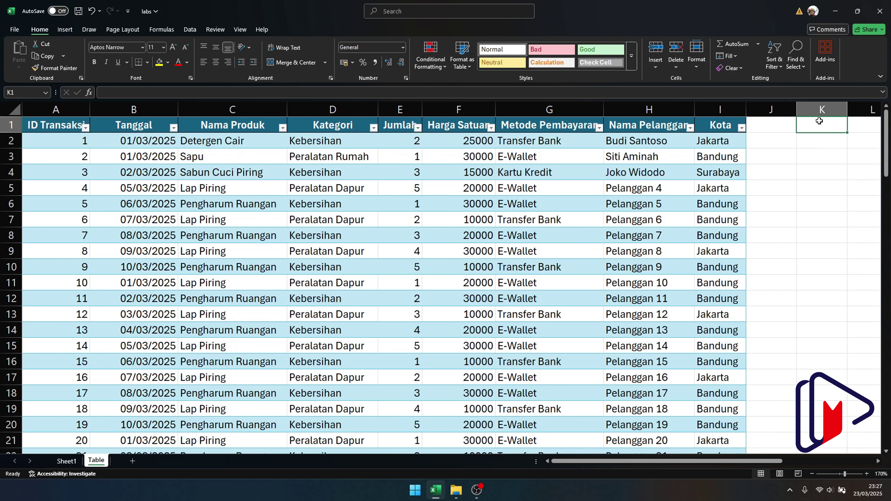
pyautogui.write('Harga')
pyautogui.press('Return')
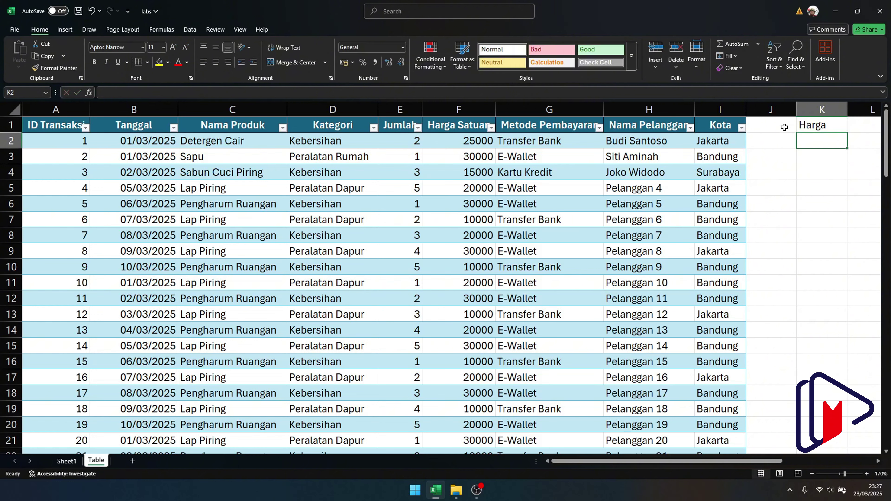
# Delete the empty column J so the Harga heading sits beside the table, and undo the deletion
pyautogui.click(779, 108)
pyautogui.rightClick(779, 108)
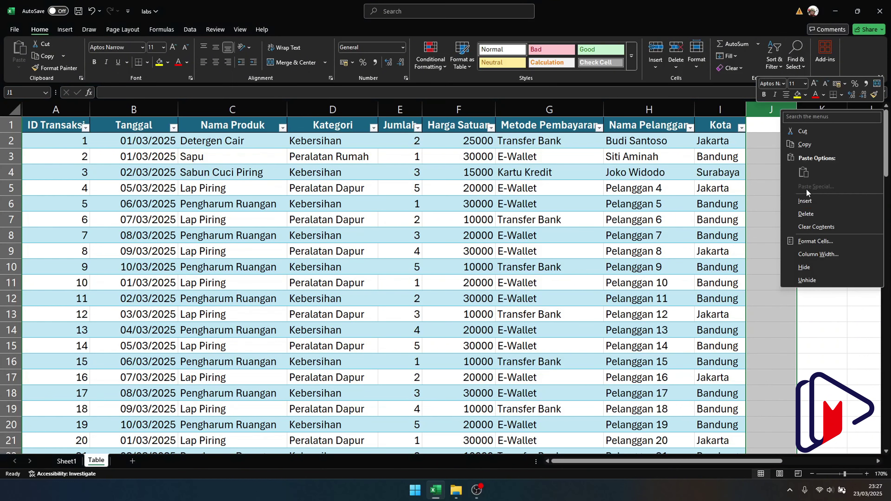
pyautogui.click(807, 216)
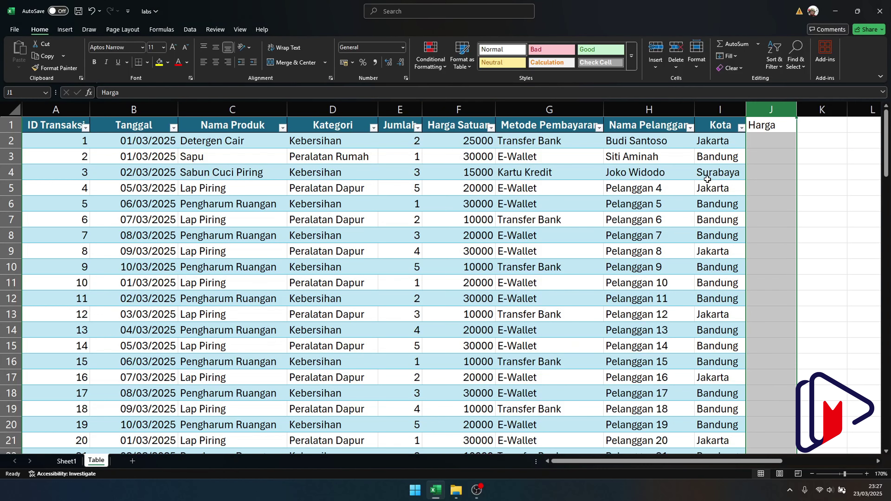
pyautogui.click(802, 152)
pyautogui.hotkey('ctrl', 'z')
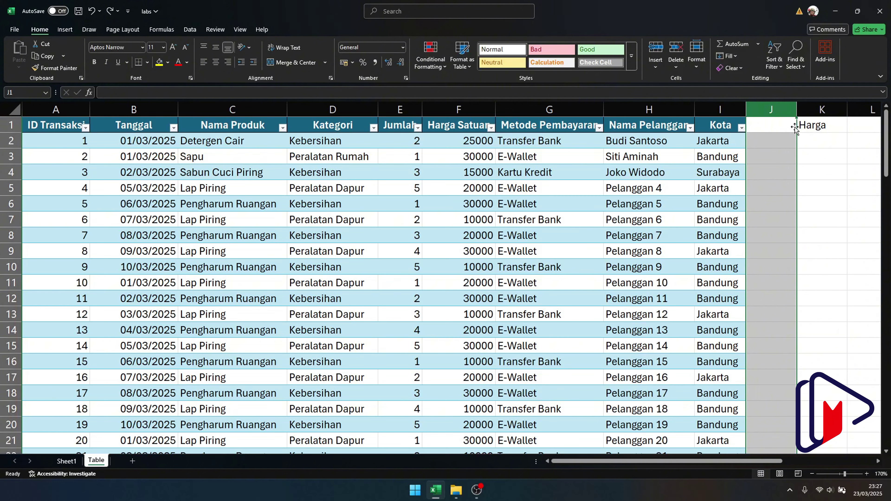
# Delete column K with its Harga heading, and enter "Harga" in J1 to extend the table by one column
pyautogui.click(832, 104)
pyautogui.rightClick(832, 104)
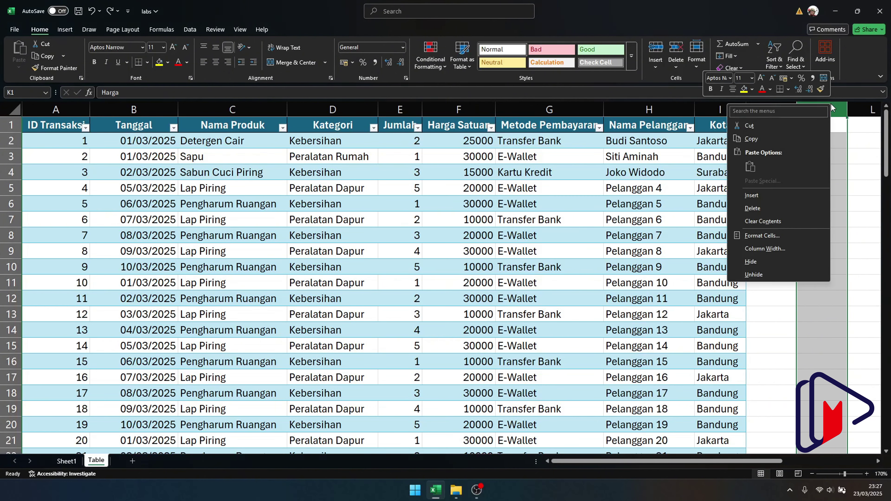
pyautogui.click(783, 204)
pyautogui.click(759, 126)
pyautogui.write('Harga')
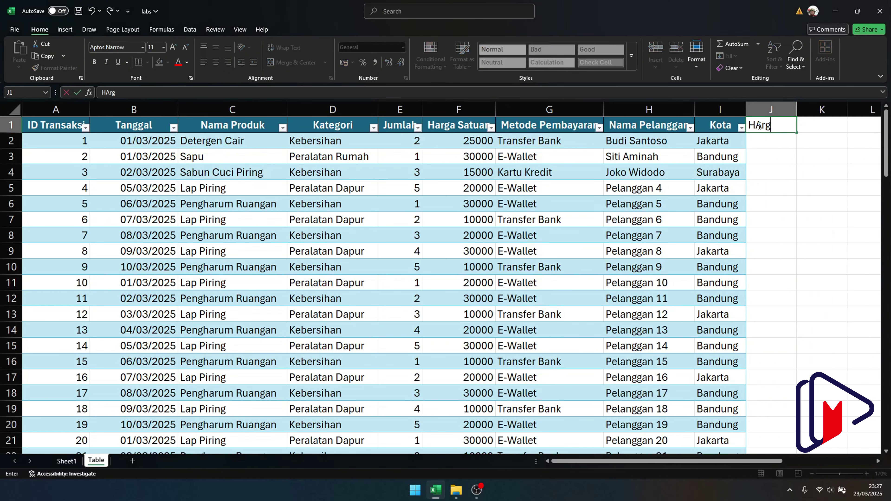
pyautogui.press('Return')
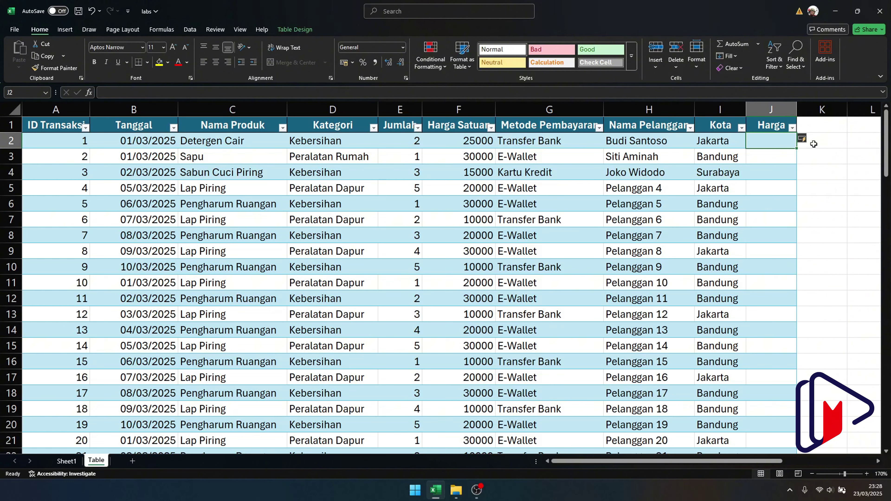
# Start a formula in J2 with the same-row Jumlah reference, and replace that reference with one to E3
pyautogui.write('=')
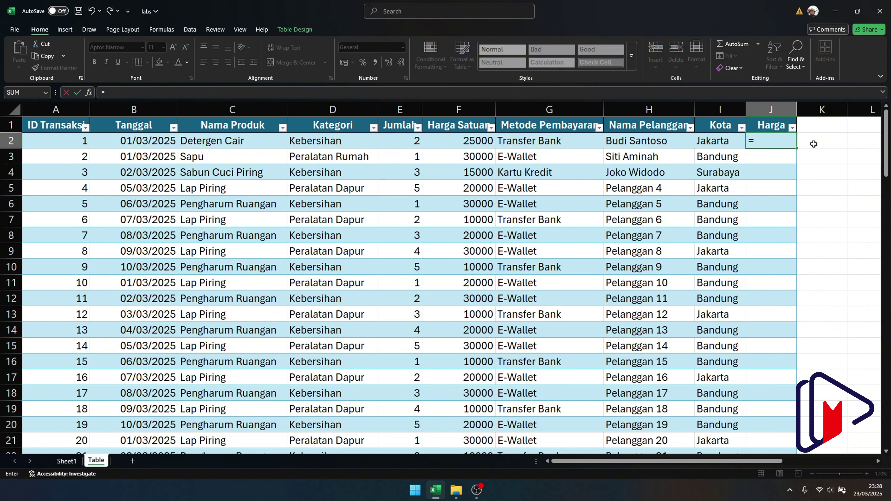
pyautogui.click(386, 140)
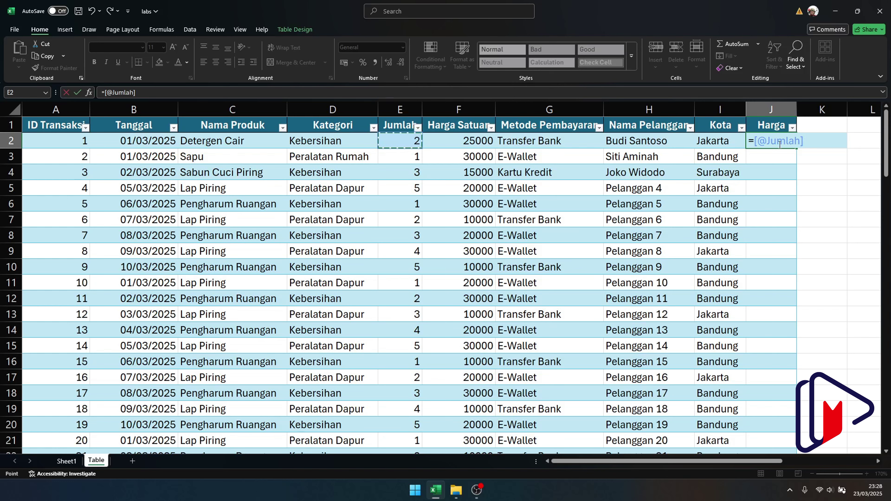
pyautogui.press('BackSpace')
pyautogui.press('BackSpace')
pyautogui.press('BackSpace')
pyautogui.press('BackSpace')
pyautogui.press('BackSpace')
pyautogui.press('BackSpace')
pyautogui.press('BackSpace')
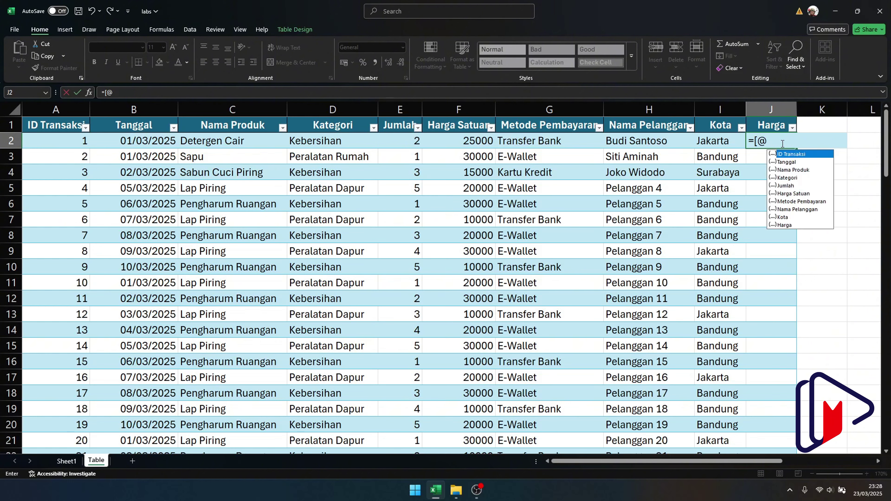
pyautogui.press('BackSpace')
pyautogui.press('BackSpace')
pyautogui.click(410, 158)
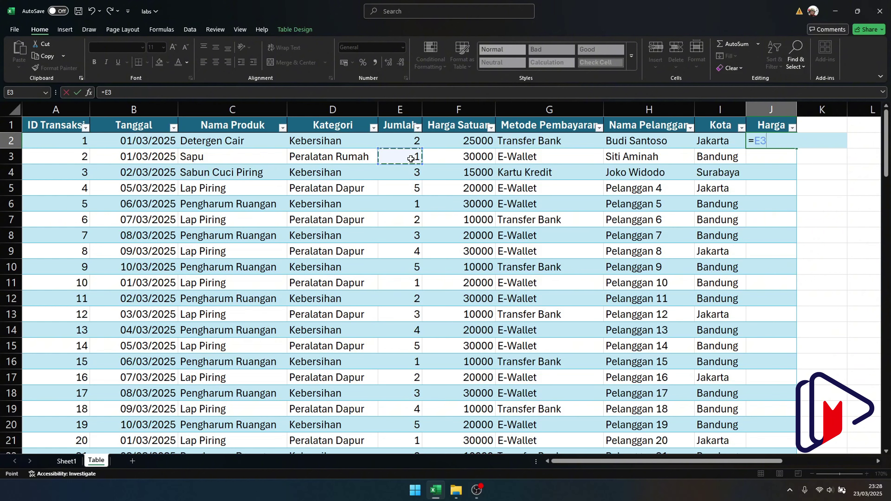
pyautogui.click(403, 143)
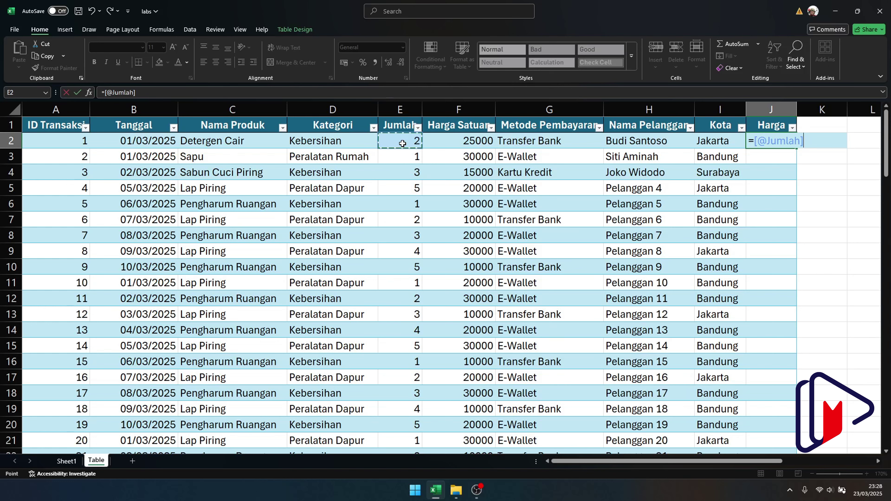
pyautogui.write('*')
pyautogui.click(441, 141)
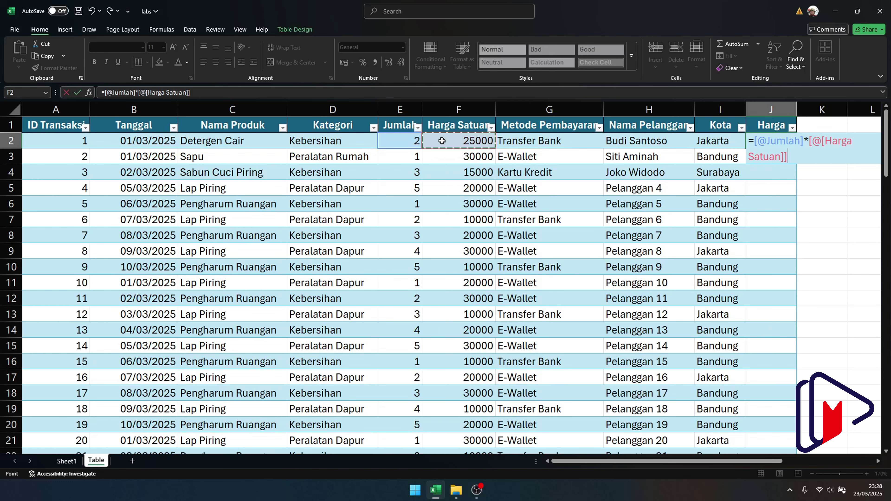
pyautogui.press('Return')
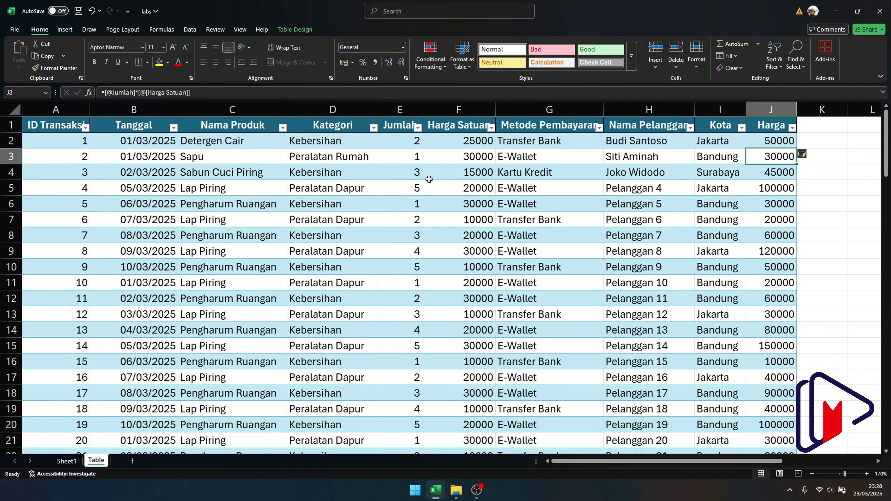
# Examine the calculated Harga values down to the table's last row and the structured references in J2's formula
pyautogui.scroll(-18, 429, 179)
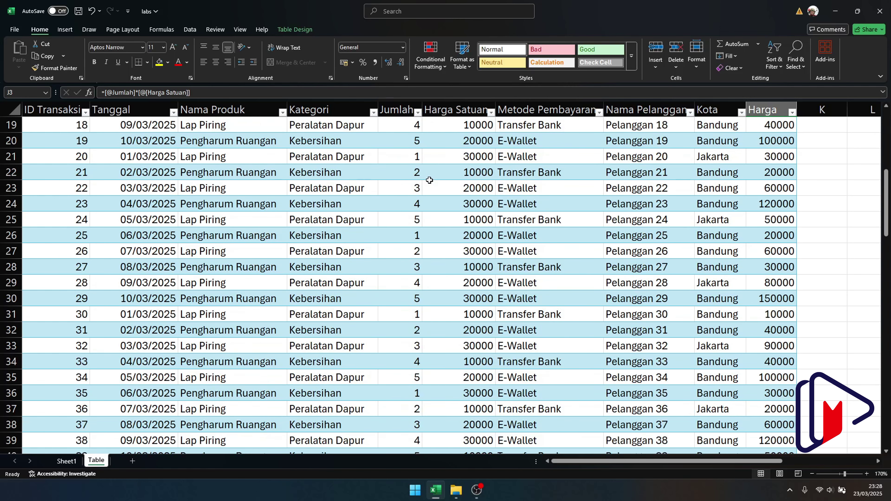
pyautogui.scroll(-7, 430, 182)
pyautogui.scroll(20, 428, 181)
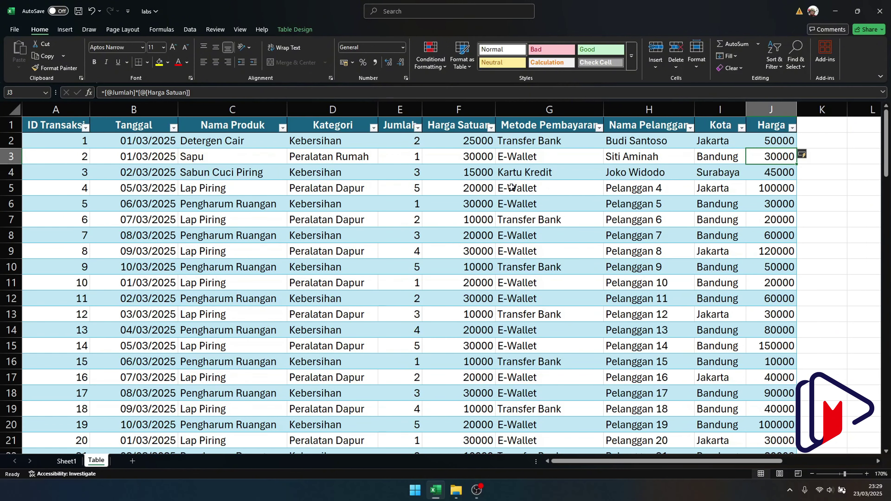
pyautogui.click(806, 174)
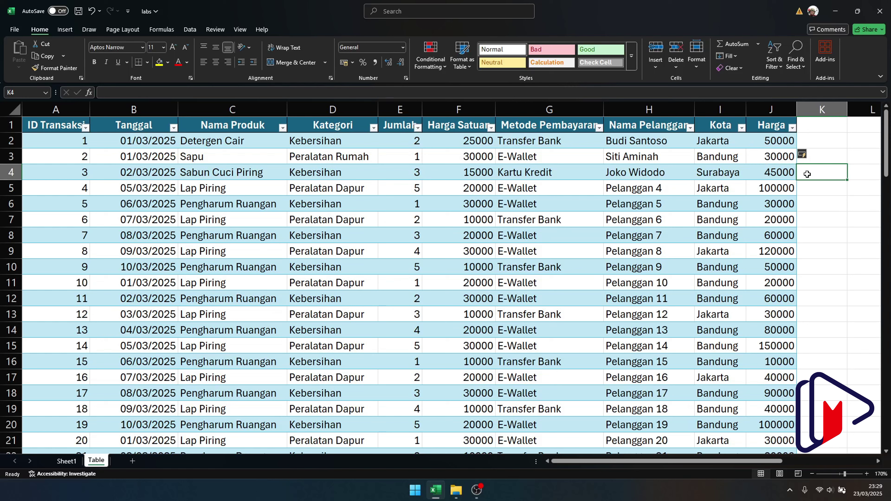
pyautogui.click(779, 144)
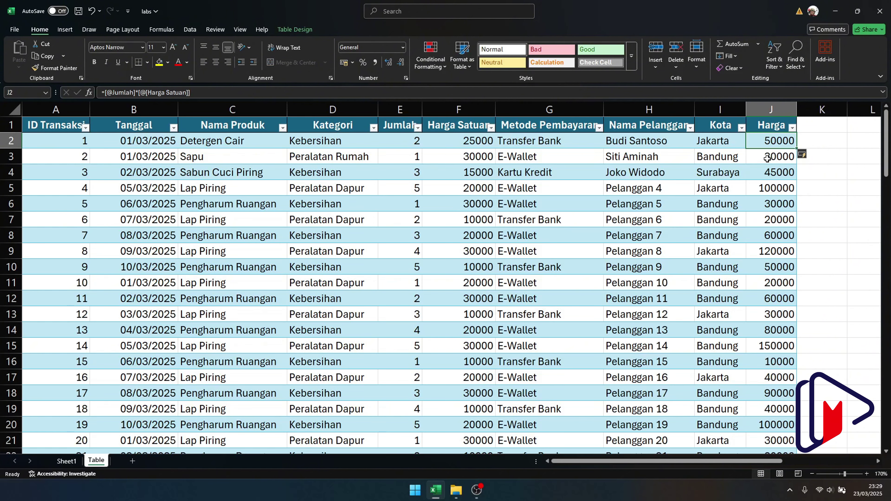
pyautogui.scroll(-20, 765, 161)
pyautogui.scroll(-1, 763, 163)
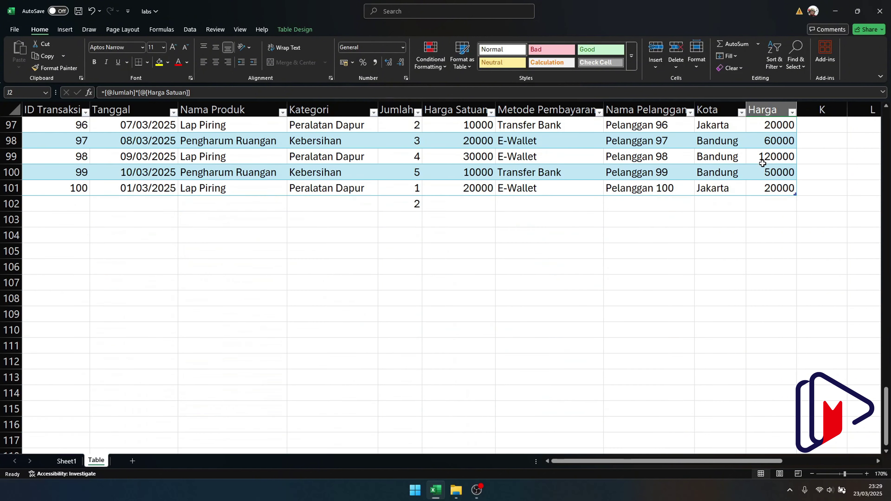
pyautogui.scroll(20, 763, 164)
pyautogui.scroll(1, 764, 164)
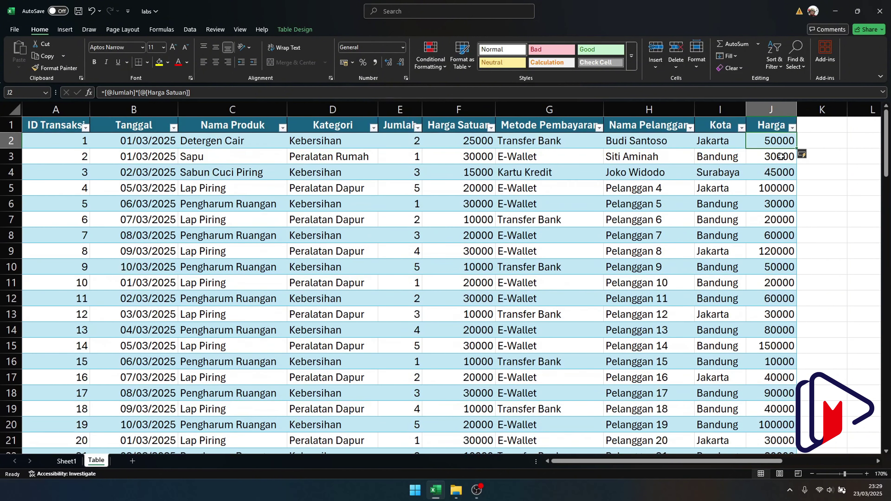
pyautogui.doubleClick(788, 139)
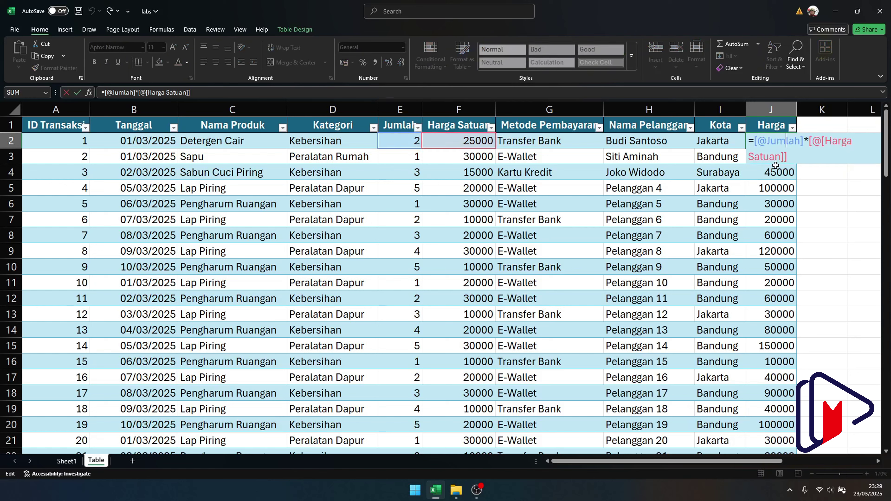
pyautogui.hotkey('ctrl', 'Return')
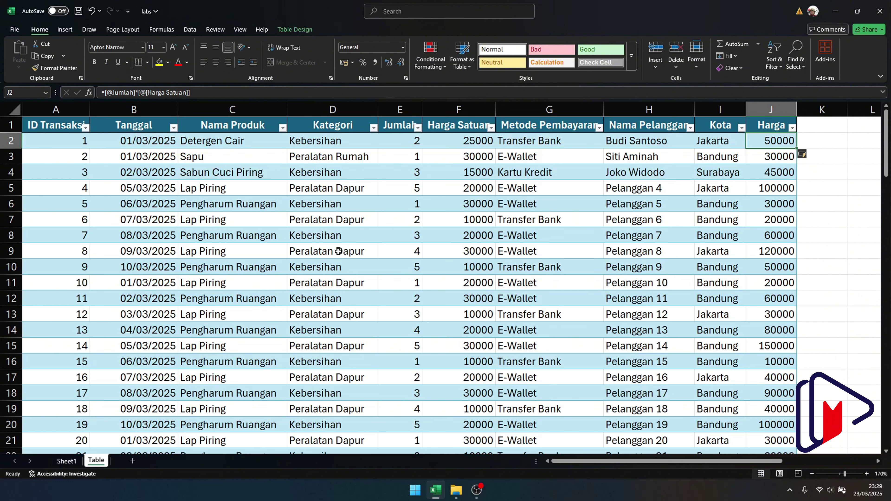
# Add a total row to the table and delete the stray value below it in E103
pyautogui.click(364, 207)
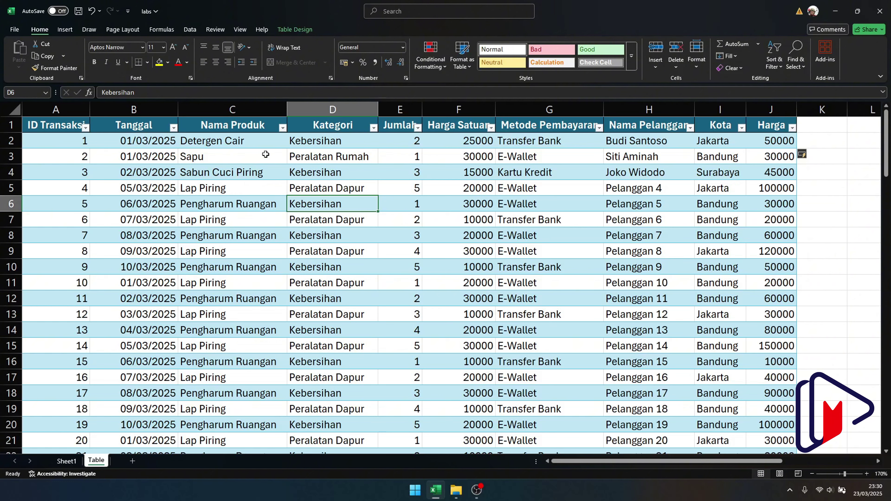
pyautogui.click(305, 28)
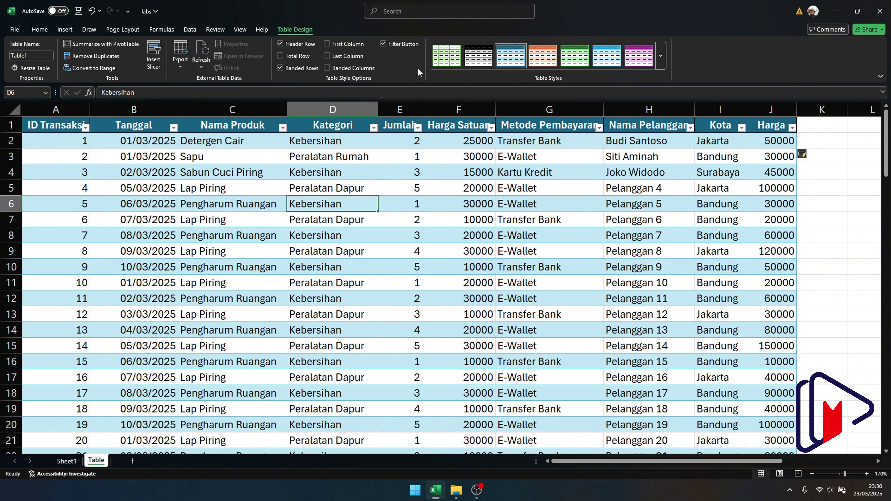
pyautogui.click(281, 57)
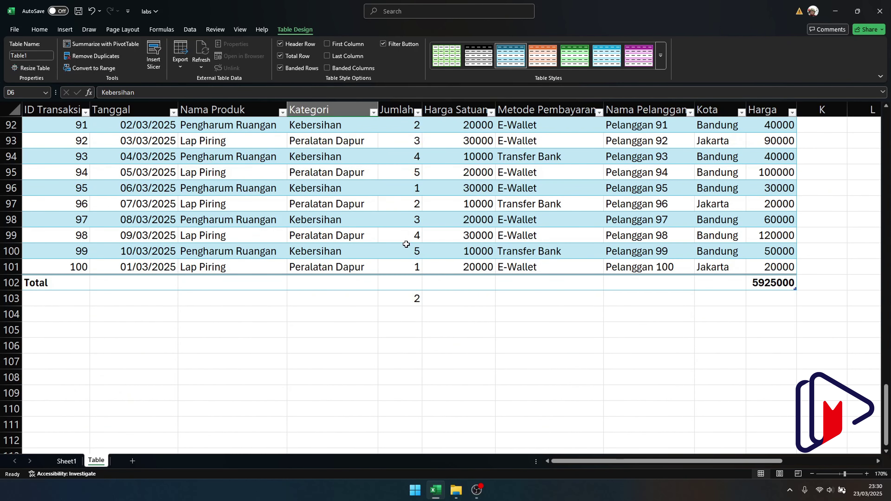
pyautogui.click(402, 300)
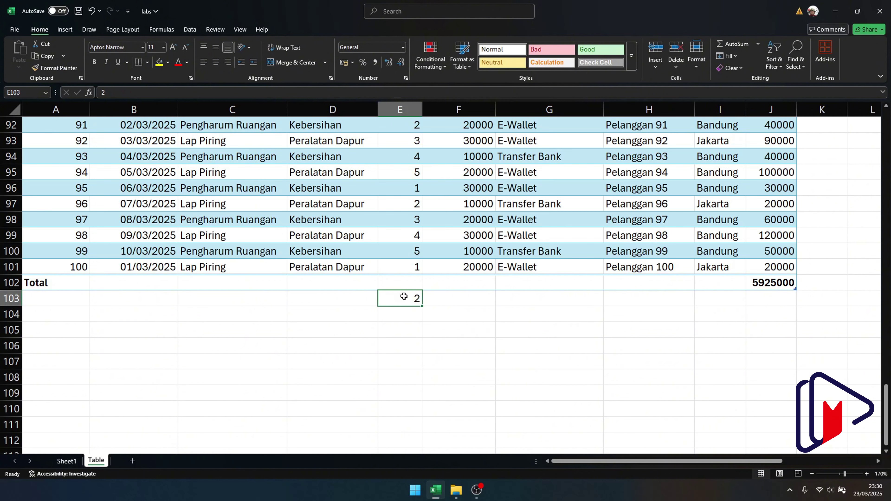
pyautogui.press('Delete')
# Switch the Harga total in J102 to Average and back to Sum
pyautogui.click(775, 283)
pyautogui.click(801, 286)
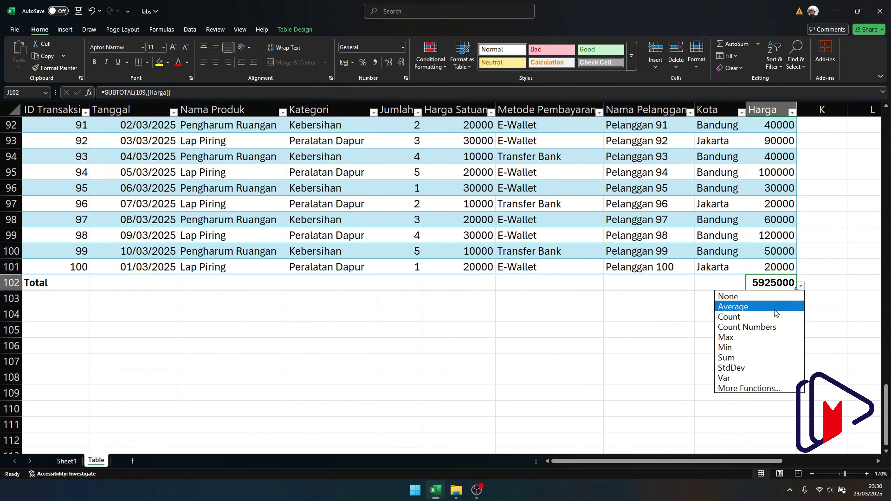
pyautogui.click(773, 308)
pyautogui.click(800, 287)
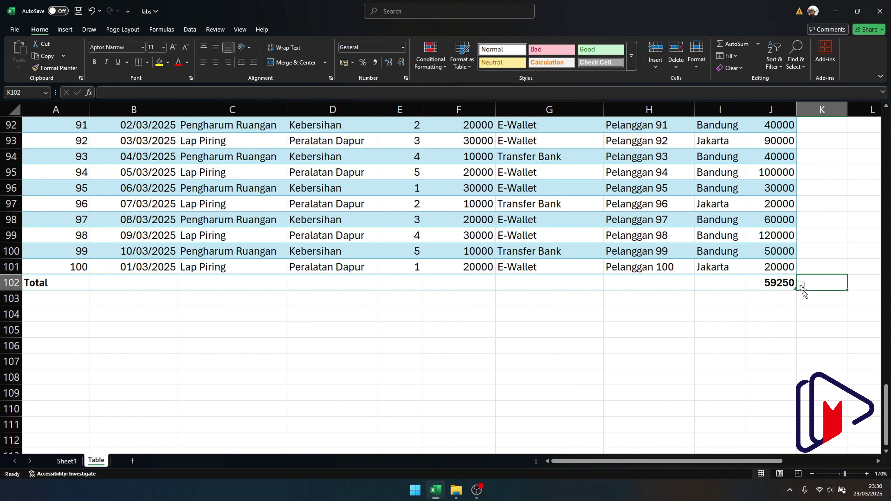
pyautogui.click(794, 287)
pyautogui.click(801, 286)
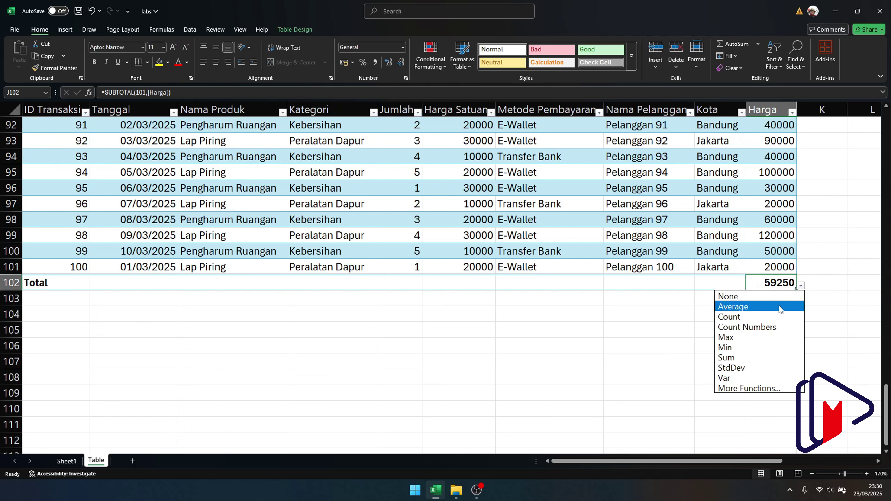
pyautogui.click(743, 355)
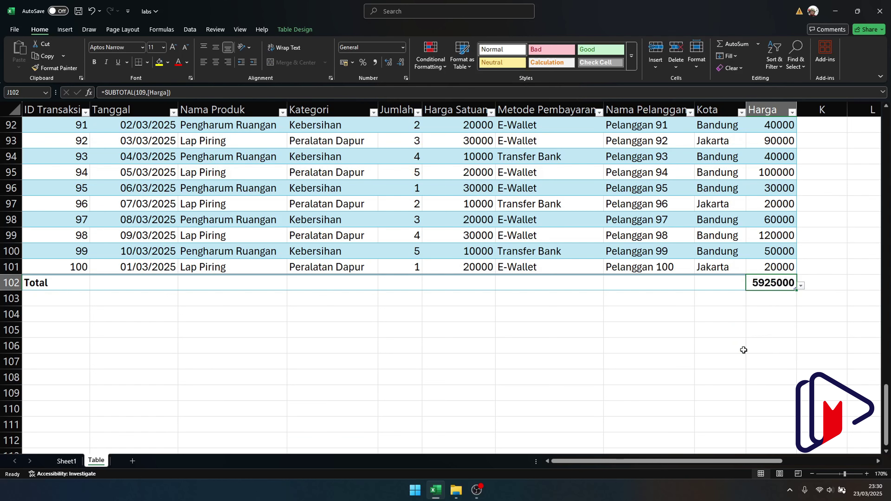
# Set the Harga total in J102 to Count and check it against the table's rows
pyautogui.click(801, 286)
pyautogui.click(774, 310)
pyautogui.moveTo(885, 424); pyautogui.dragTo(877, 139)
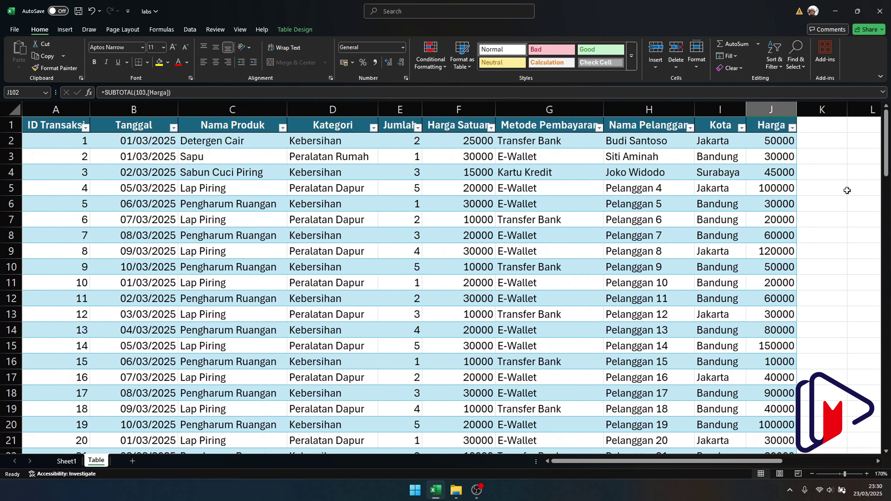
pyautogui.scroll(-20, 807, 228)
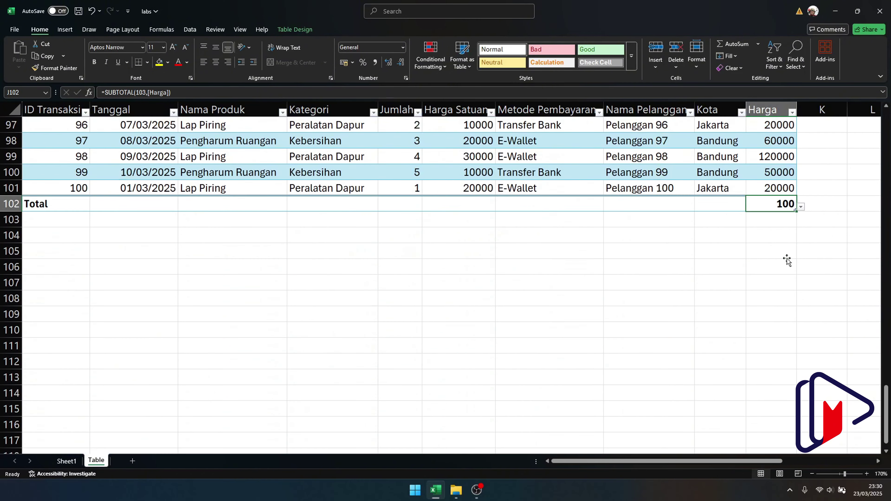
pyautogui.scroll(-1, 789, 246)
pyautogui.scroll(2, 791, 231)
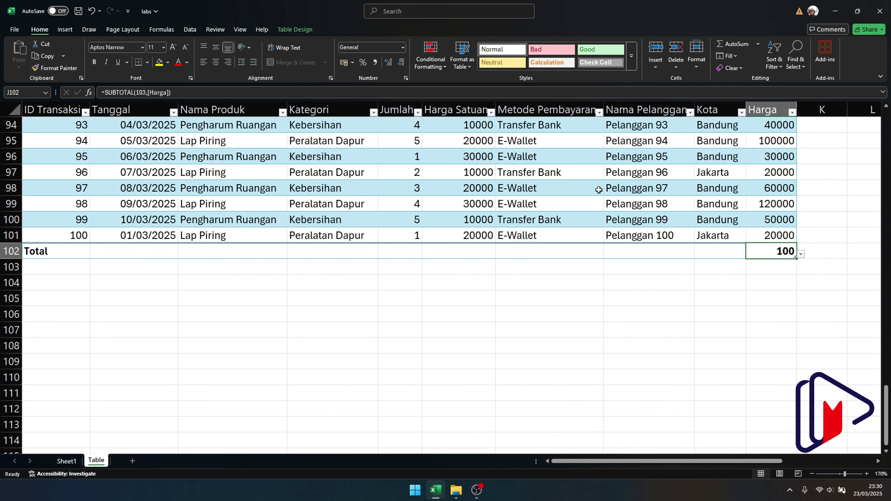
# Filter the Metode Pembayaran column to show only E-Wallet
pyautogui.click(599, 113)
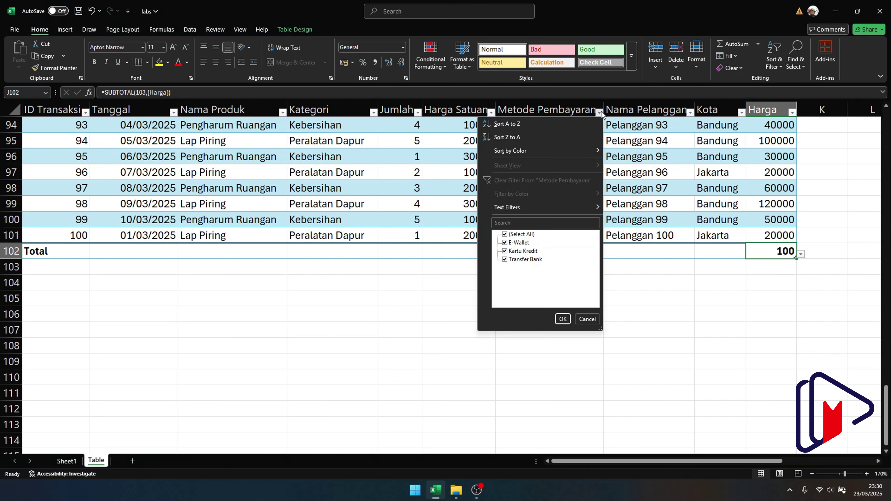
pyautogui.click(505, 234)
pyautogui.click(505, 242)
pyautogui.click(562, 319)
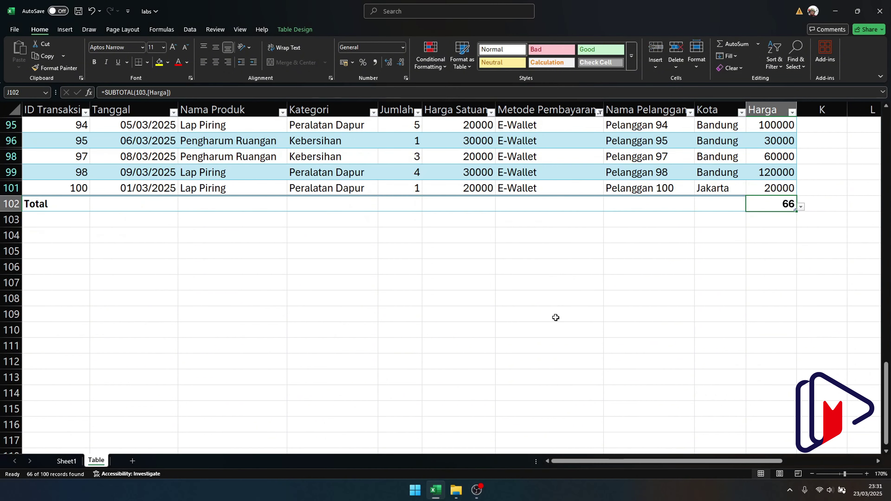
# Switch the Harga total of the filtered rows to Count, Sum and Average in turn
pyautogui.click(801, 206)
pyautogui.click(738, 237)
pyautogui.click(801, 208)
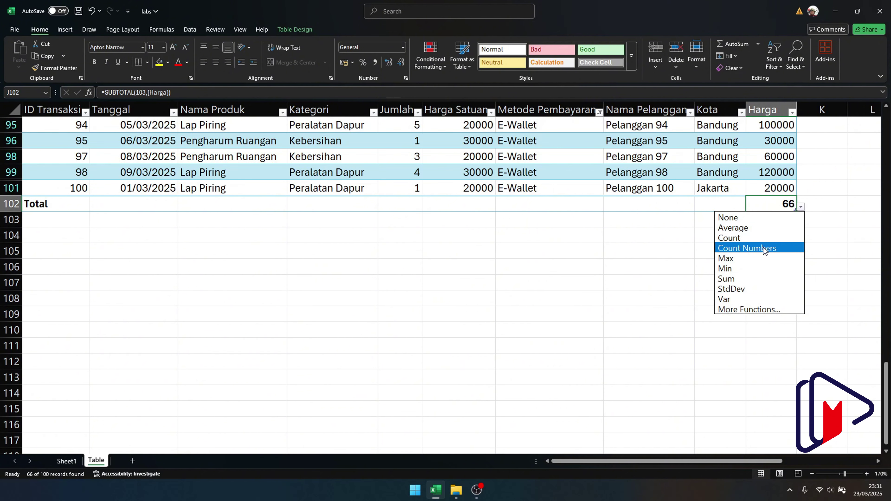
pyautogui.click(751, 275)
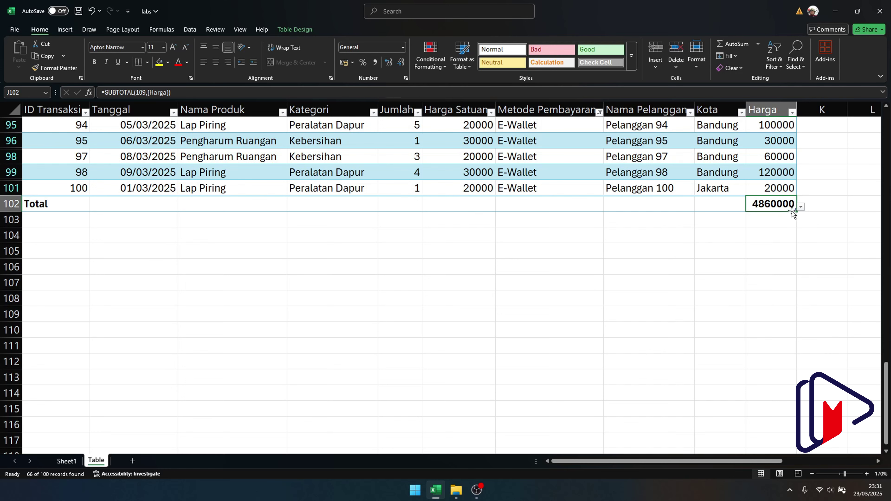
pyautogui.click(800, 207)
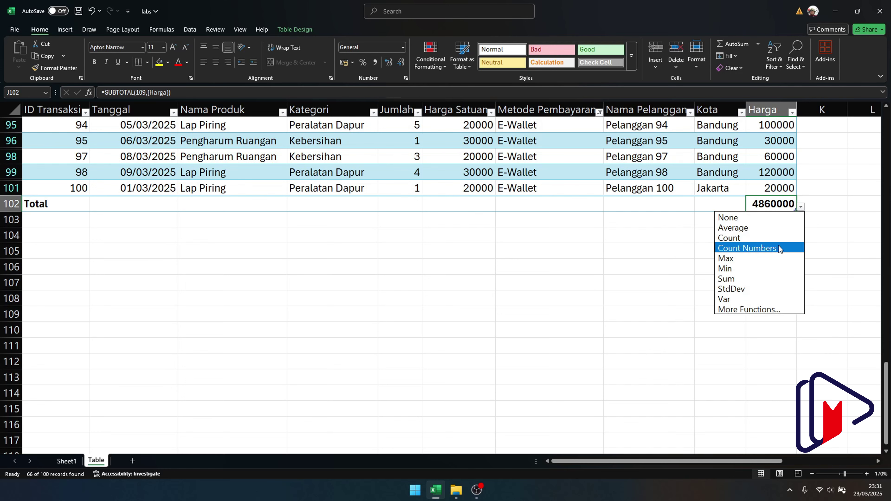
pyautogui.click(765, 228)
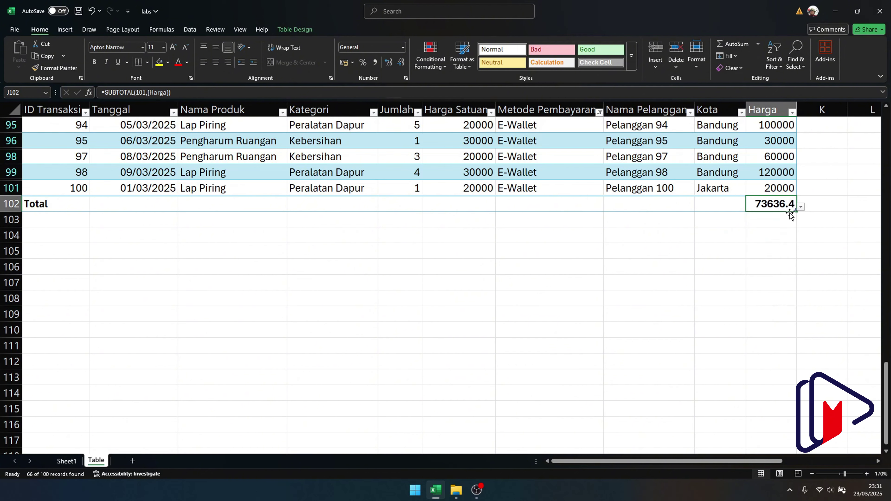
# Try Min as the Harga total of the filtered rows and set it to Max
pyautogui.click(800, 207)
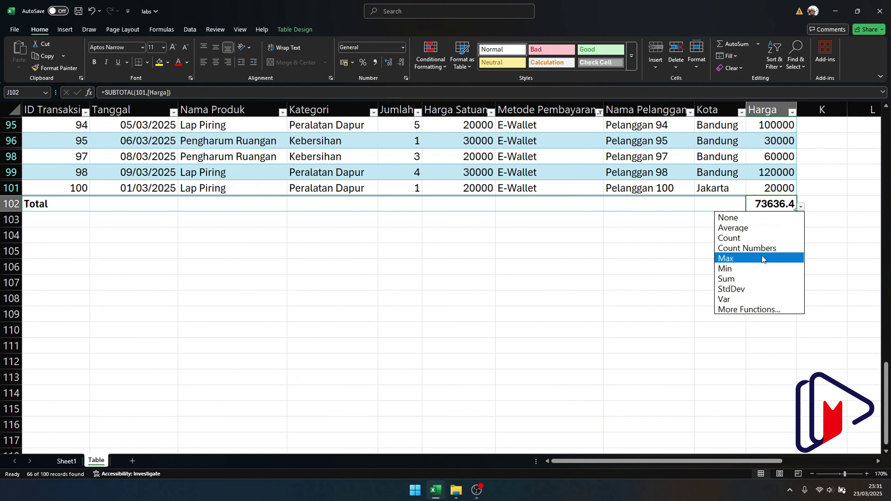
pyautogui.click(758, 269)
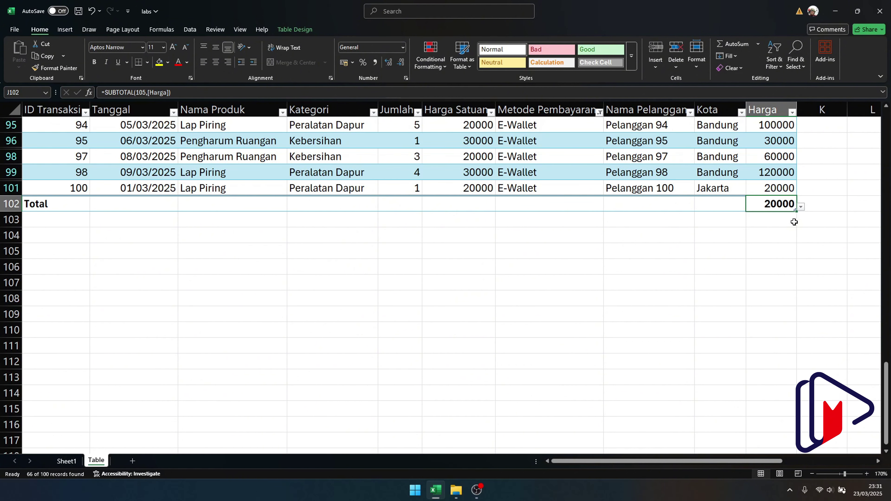
pyautogui.click(800, 207)
pyautogui.click(764, 258)
# Filter the Kota column to show only Jakarta by excluding Bandung
pyautogui.scroll(6, 667, 175)
pyautogui.scroll(15, 663, 176)
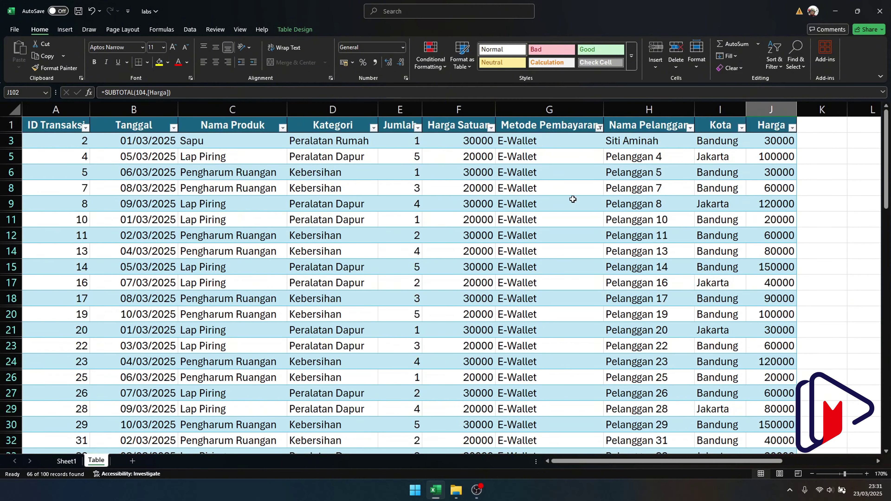
pyautogui.click(553, 158)
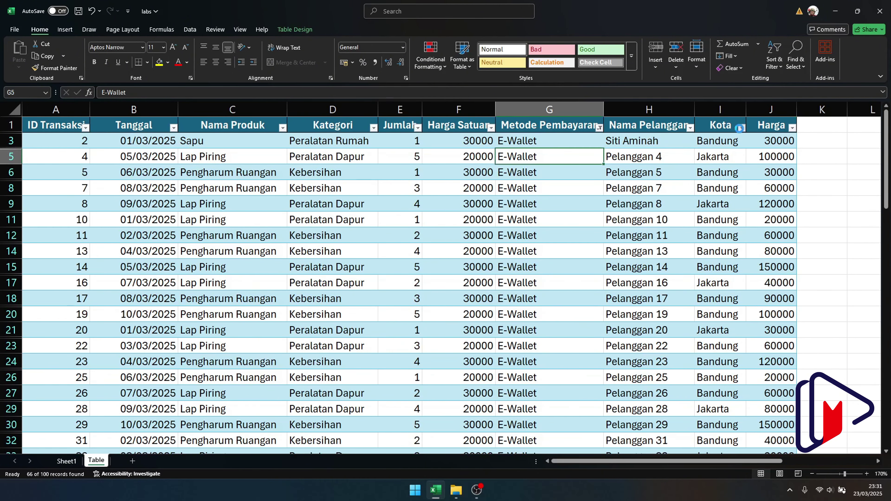
pyautogui.click(741, 127)
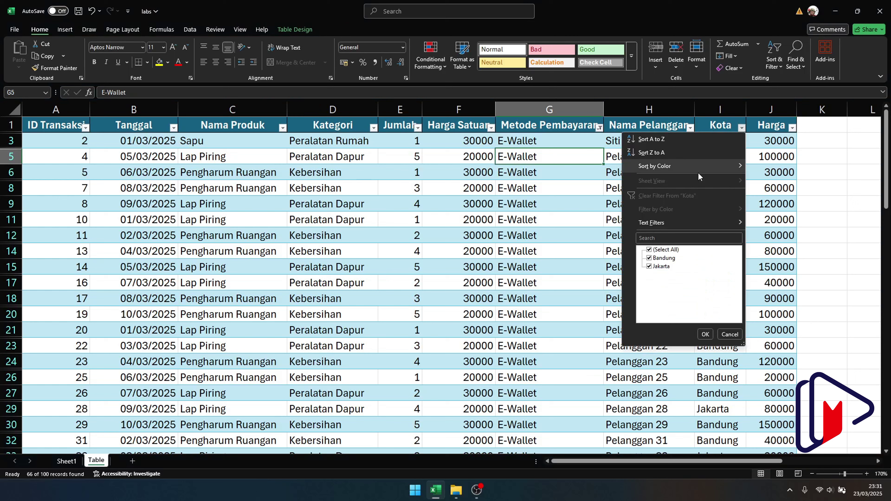
pyautogui.click(649, 258)
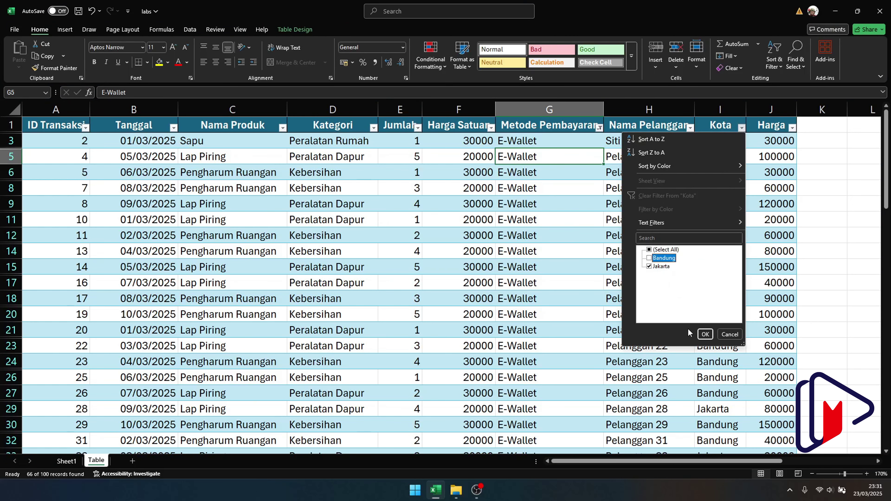
pyautogui.click(705, 334)
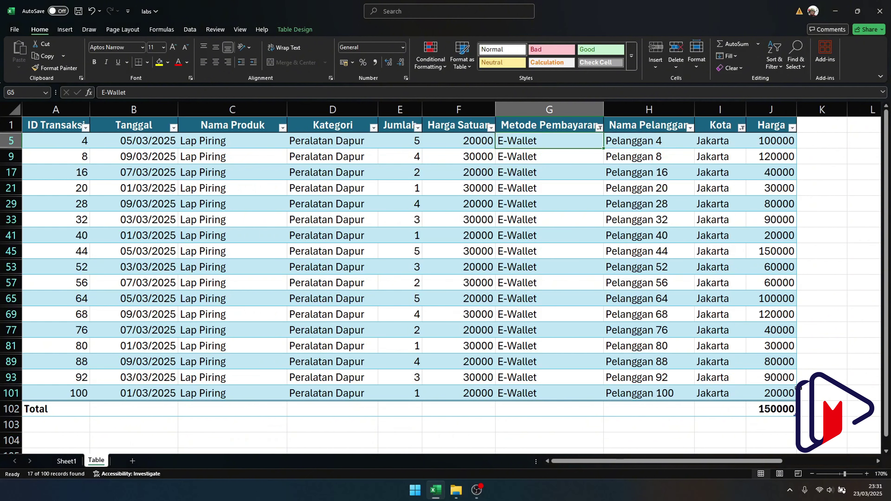
# Set the Harga total of the filtered E-Wallet rows to Count
pyautogui.click(792, 408)
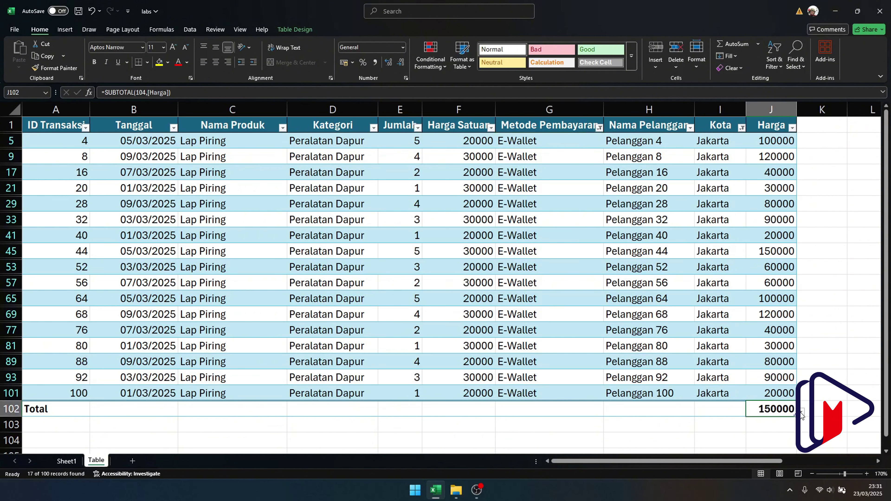
pyautogui.click(802, 414)
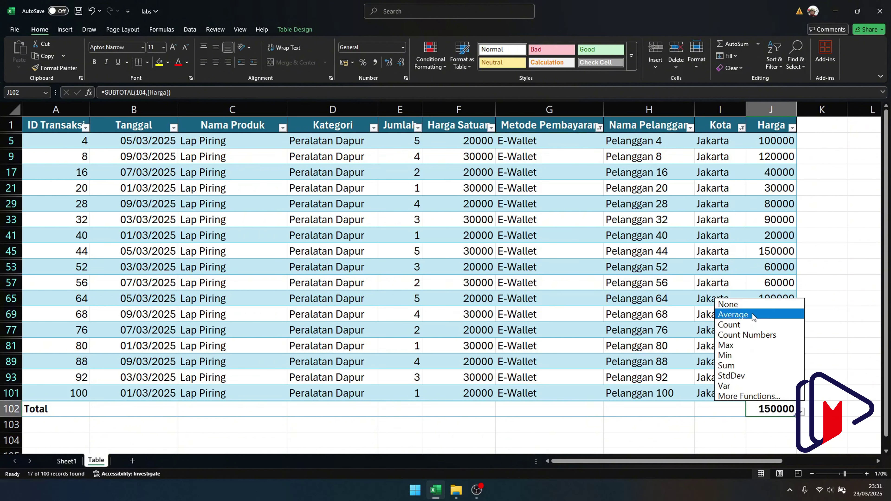
pyautogui.click(741, 325)
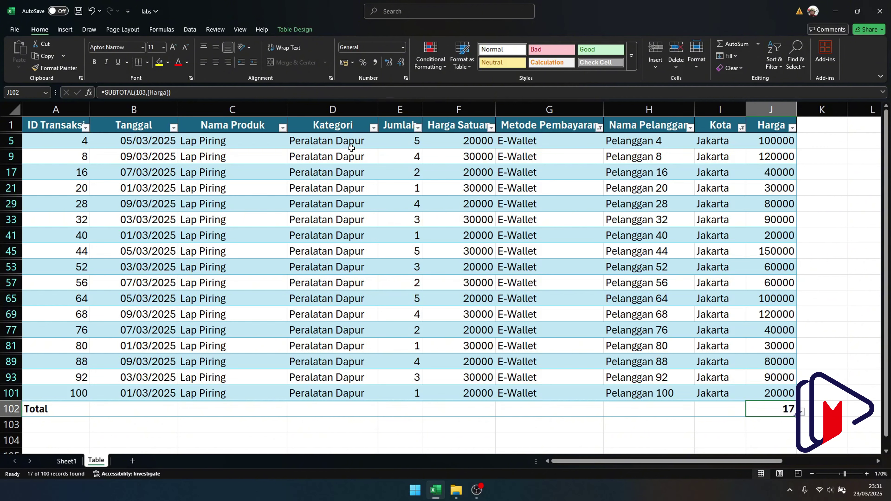
pyautogui.moveTo(351, 145); pyautogui.dragTo(318, 211)
pyautogui.moveTo(259, 172); pyautogui.dragTo(247, 223)
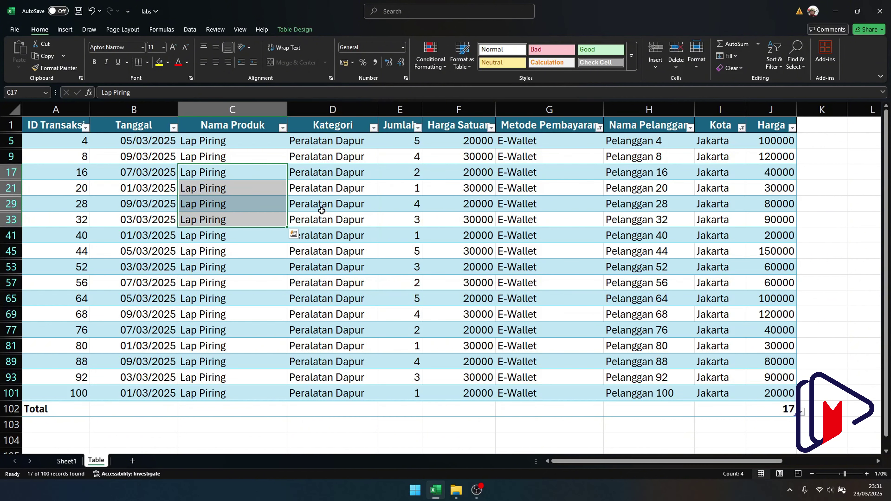
pyautogui.moveTo(234, 138); pyautogui.dragTo(256, 160)
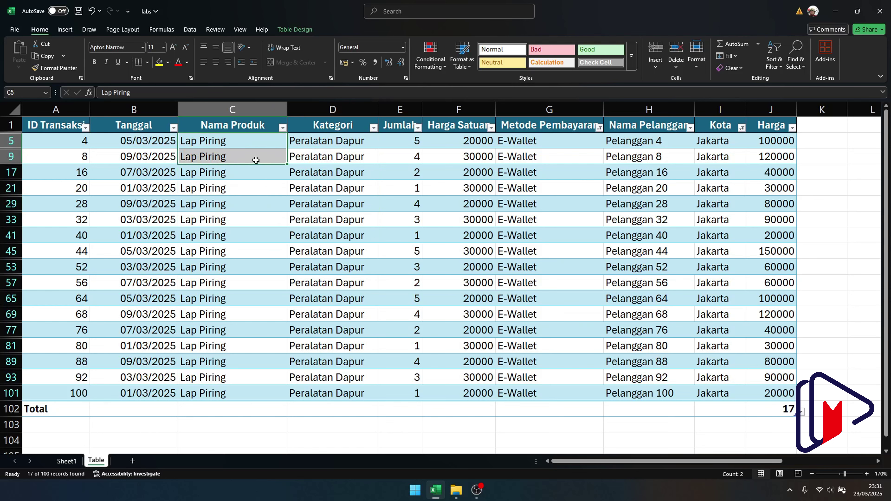
pyautogui.moveTo(316, 140); pyautogui.dragTo(325, 189)
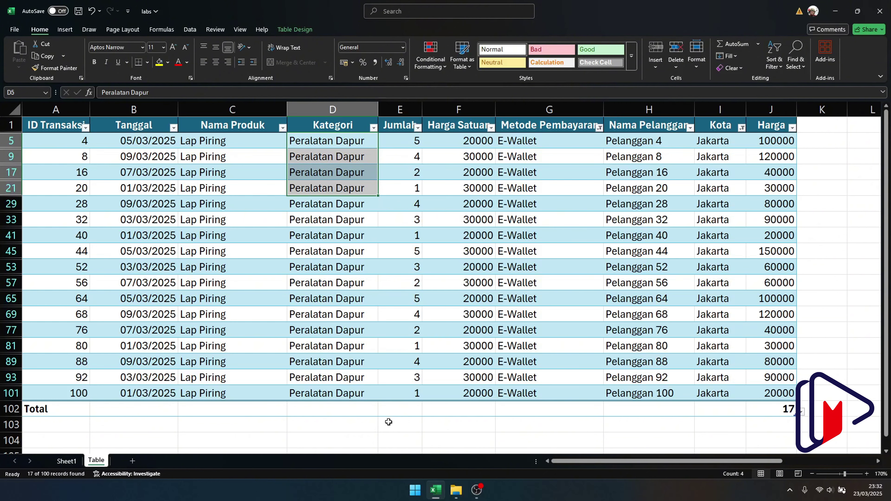
# Add a Max total for the Jumlah column in the total row
pyautogui.click(391, 415)
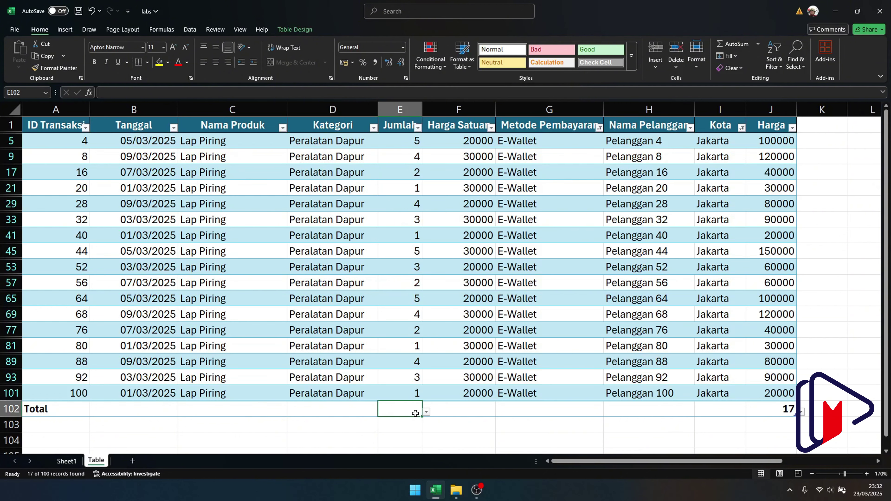
pyautogui.click(423, 413)
pyautogui.click(371, 344)
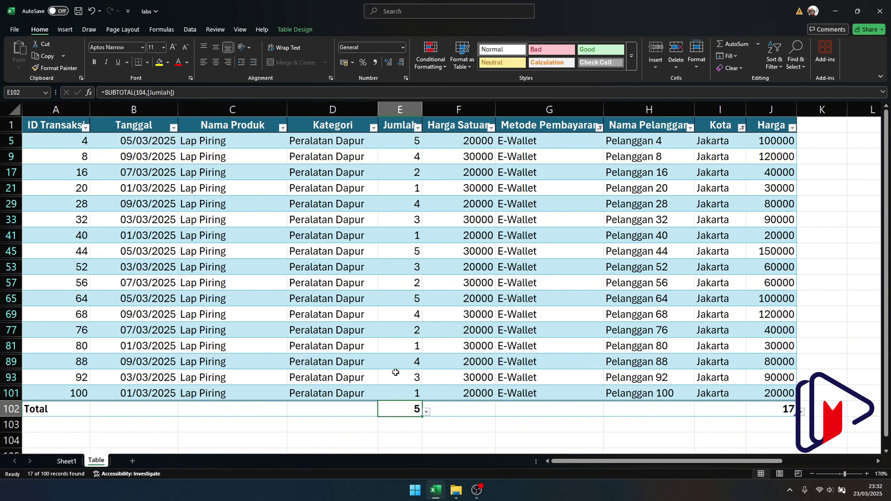
# Change the Metode Pembayaran filter to show only Transfer Bank instead of E-Wallet
pyautogui.click(599, 127)
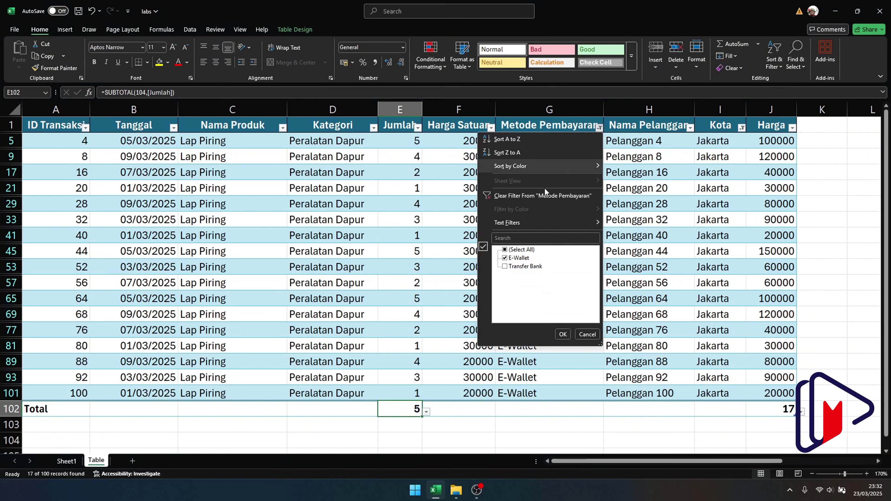
pyautogui.click(505, 258)
pyautogui.click(505, 266)
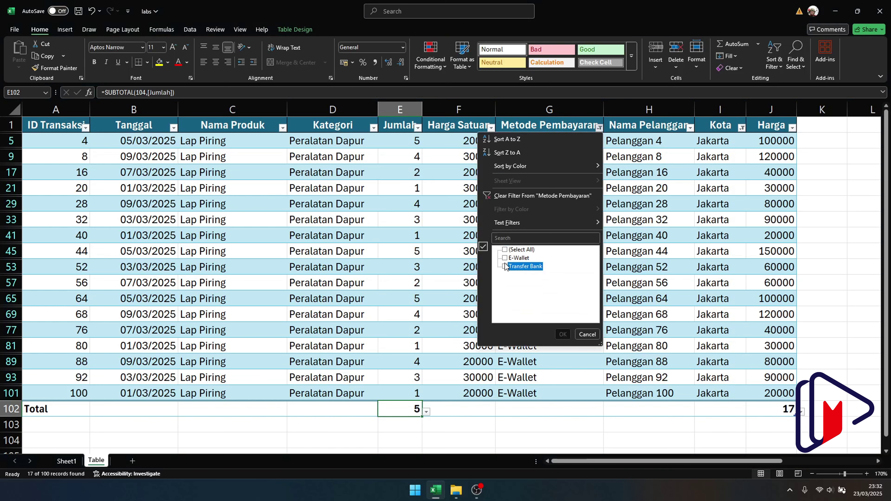
pyautogui.click(505, 267)
pyautogui.click(563, 334)
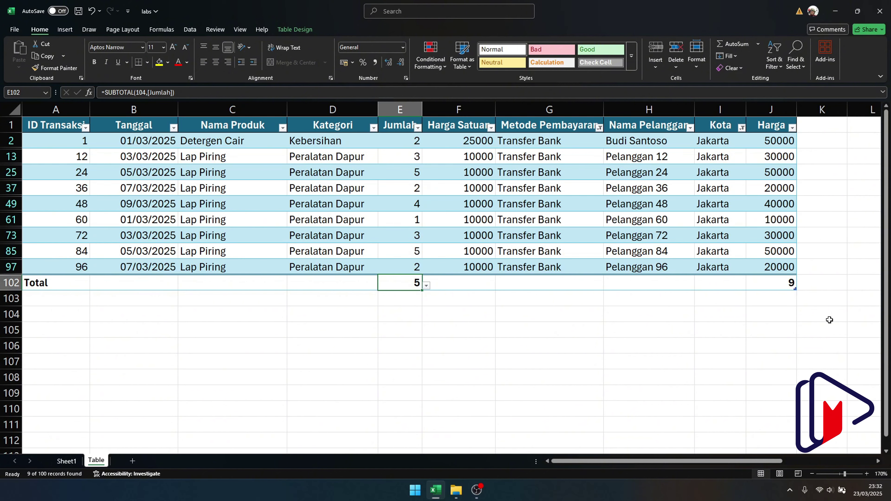
# Set the Harga total of the filtered Transfer Bank rows to Sum
pyautogui.click(778, 286)
pyautogui.click(800, 285)
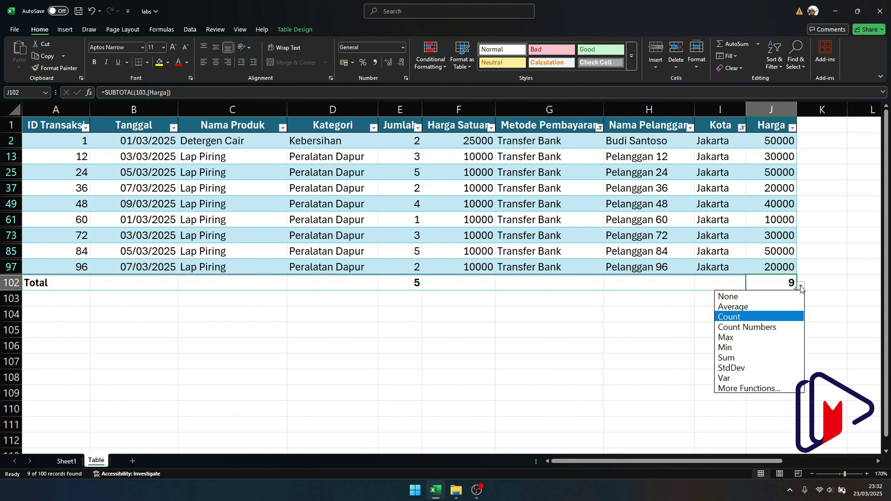
pyautogui.click(754, 358)
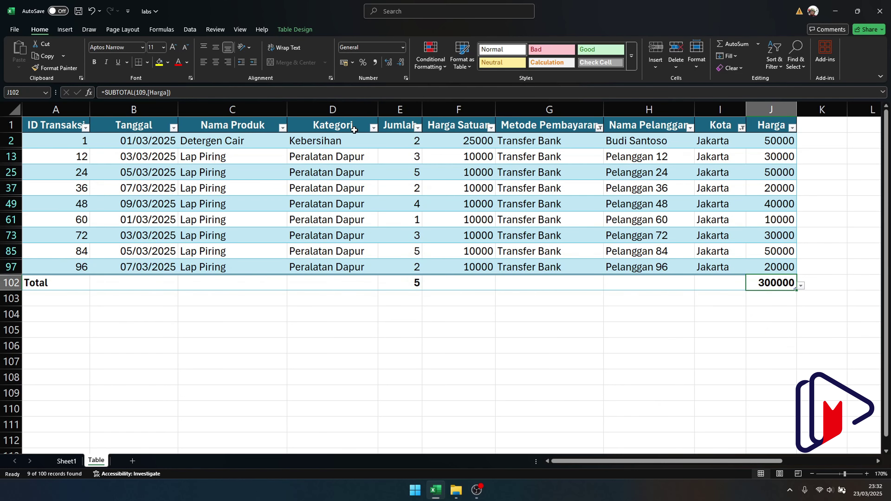
pyautogui.moveTo(348, 133); pyautogui.dragTo(338, 217)
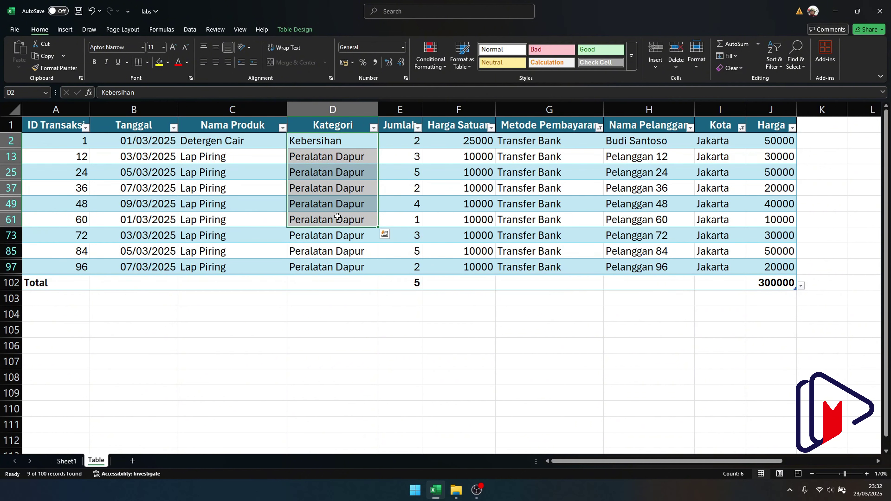
pyautogui.click(289, 30)
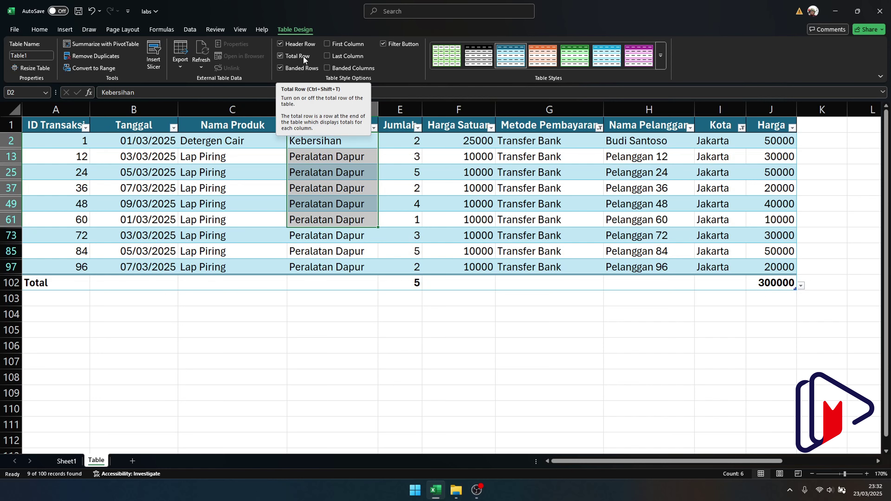
pyautogui.click(514, 188)
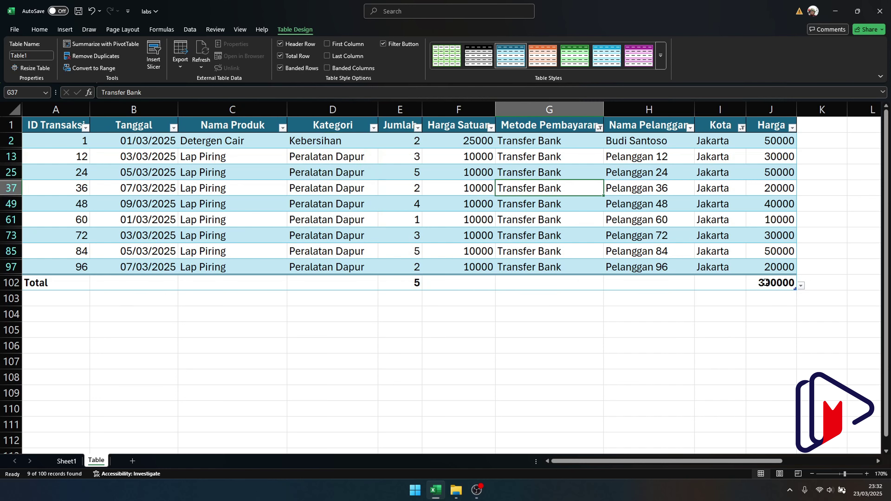
pyautogui.moveTo(769, 283); pyautogui.dragTo(175, 162)
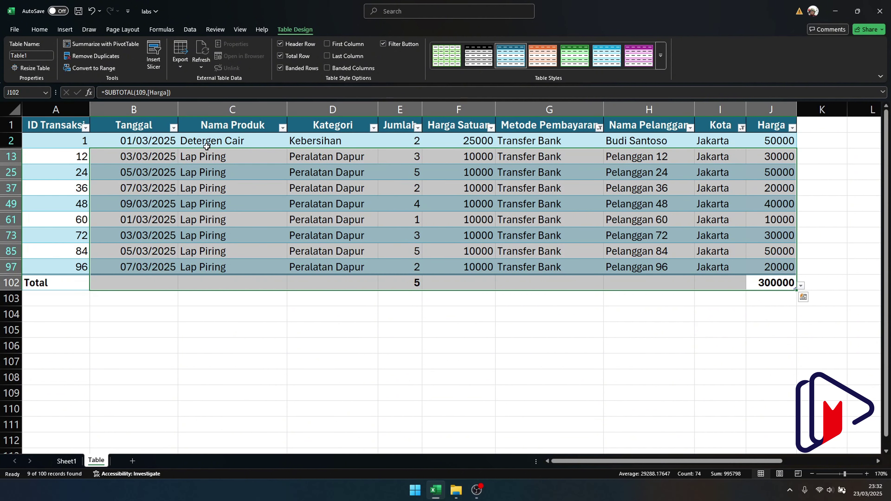
pyautogui.moveTo(108, 168); pyautogui.dragTo(720, 170)
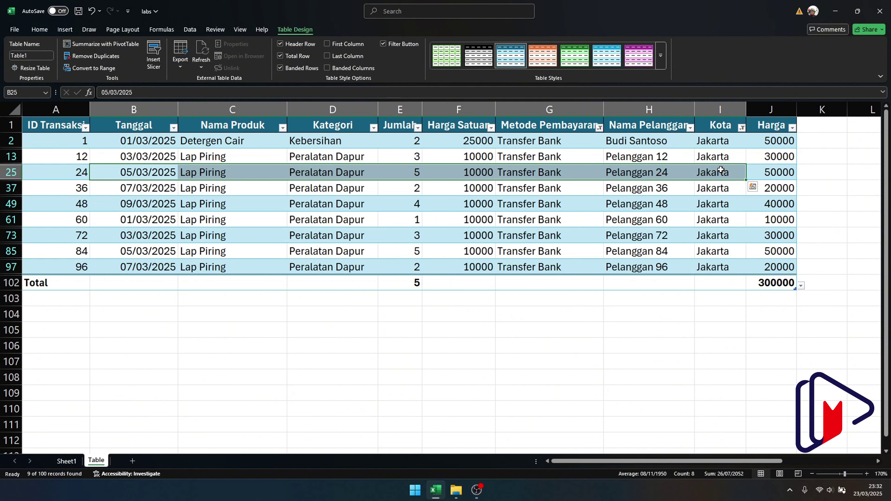
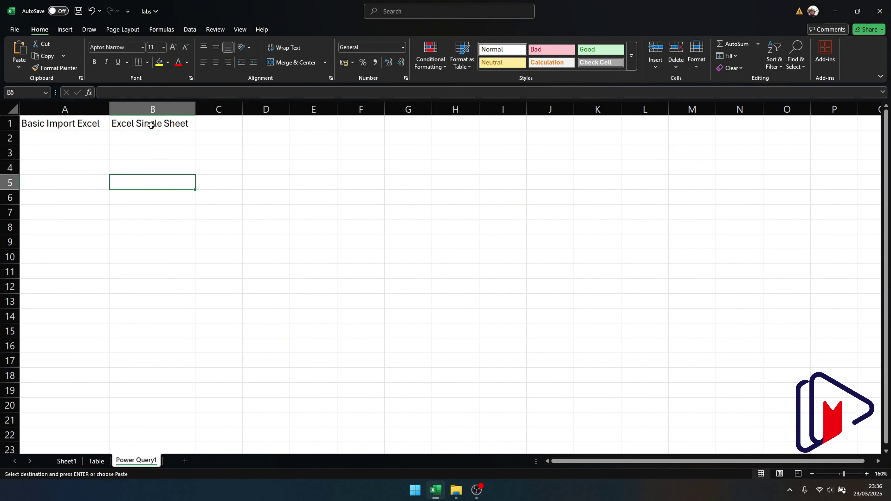
# Switch to File Explorer, open the Transaksi_Produk_Rumah_Tangga workbook from the power query folder and enable editing in it
pyautogui.moveTo(453, 496)
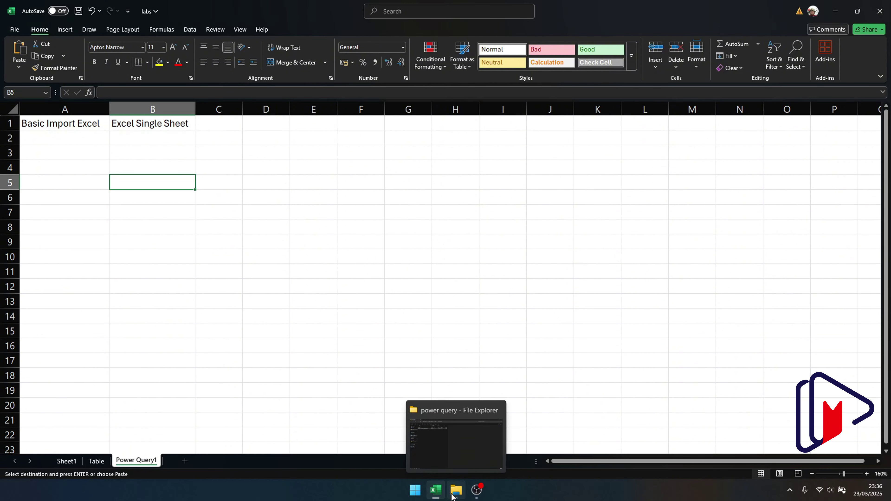
pyautogui.click(435, 438)
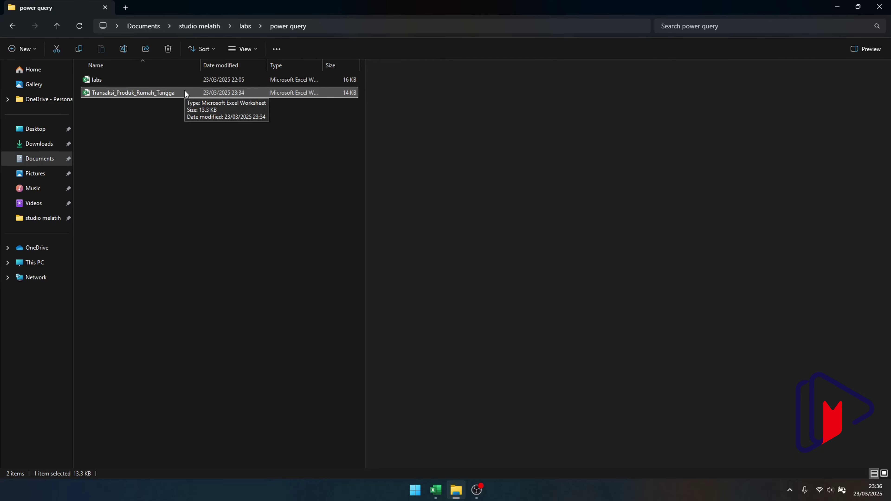
pyautogui.hotkey('alt', 'Tab')
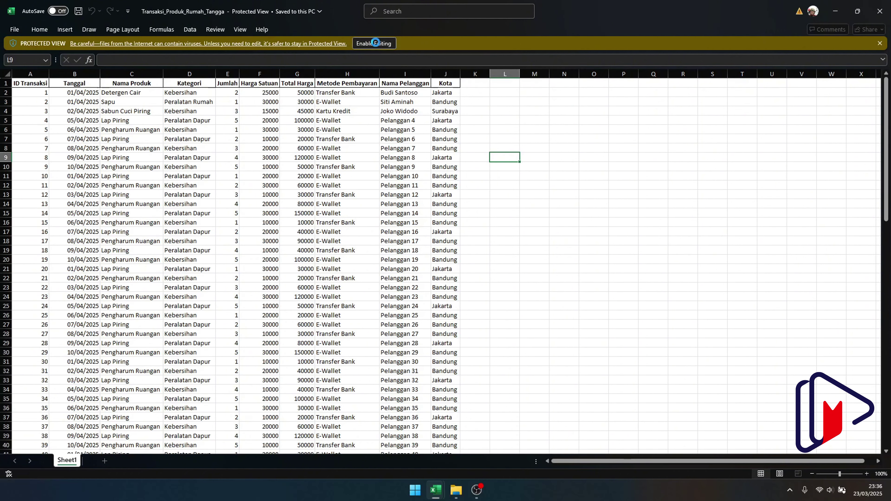
pyautogui.click(374, 44)
# Delete the Total Harga column from Sheet1 of the Transaksi_Produk_Rumah_Tangga workbook
pyautogui.click(302, 106)
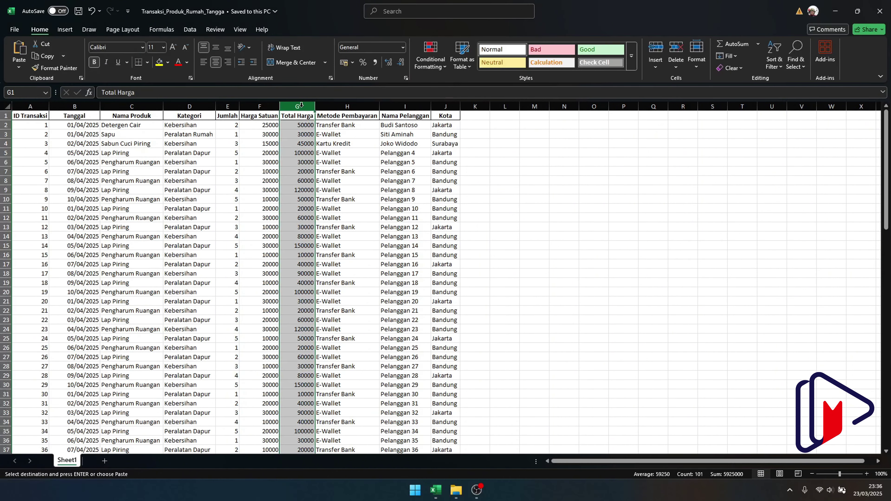
pyautogui.rightClick(302, 107)
pyautogui.click(326, 211)
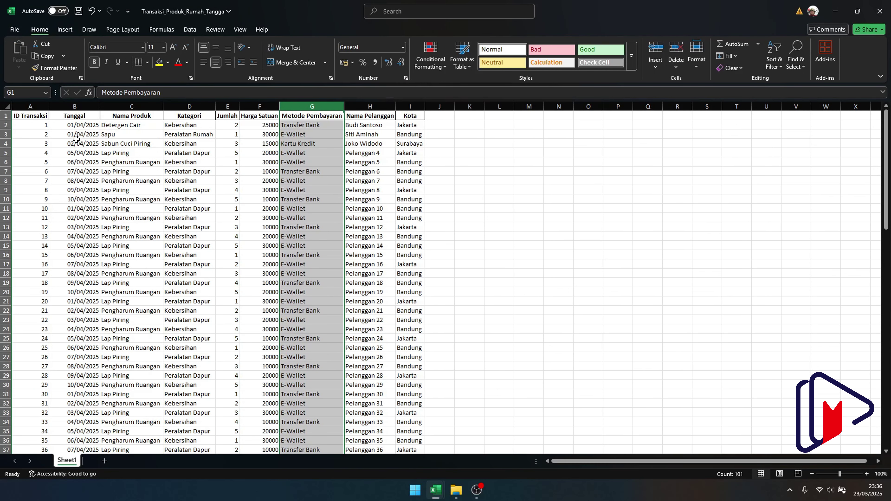
# Check the April 2025 dates in the Tanggal column, and save and close the Transaksi_Produk_Rumah_Tangga workbook
pyautogui.moveTo(78, 127); pyautogui.dragTo(75, 234)
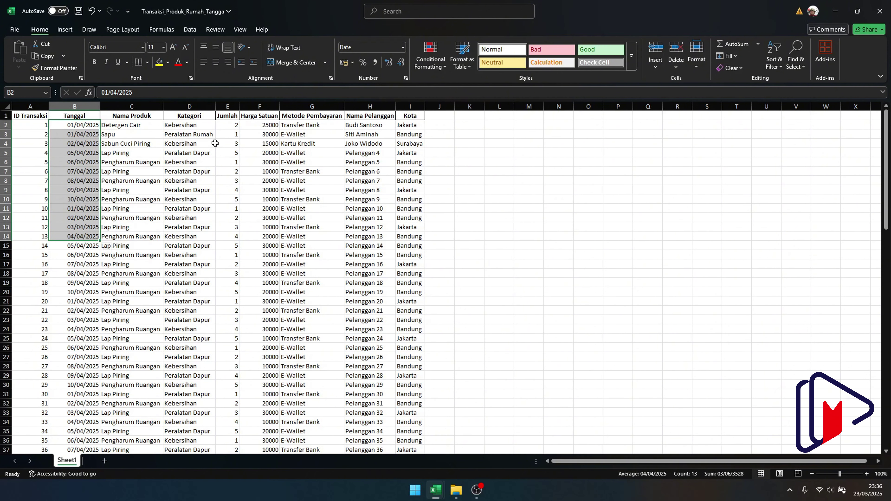
pyautogui.click(215, 151)
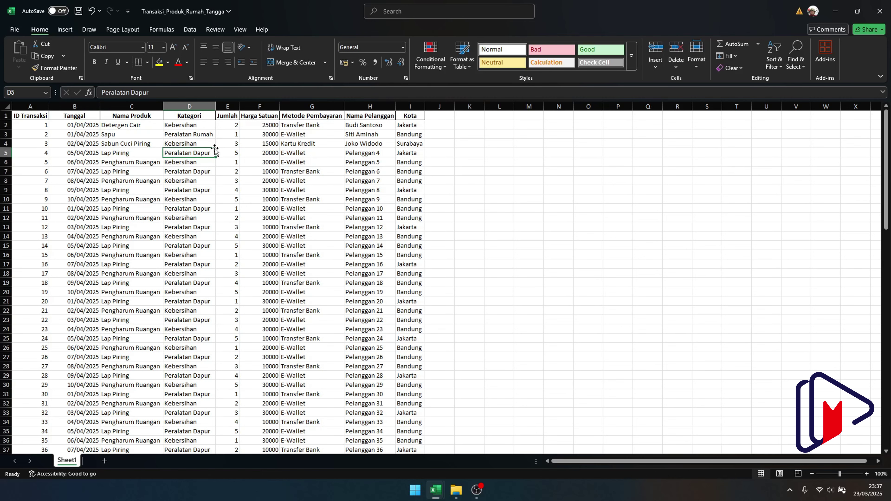
pyautogui.hotkey('ctrl', 's')
pyautogui.click(879, 11)
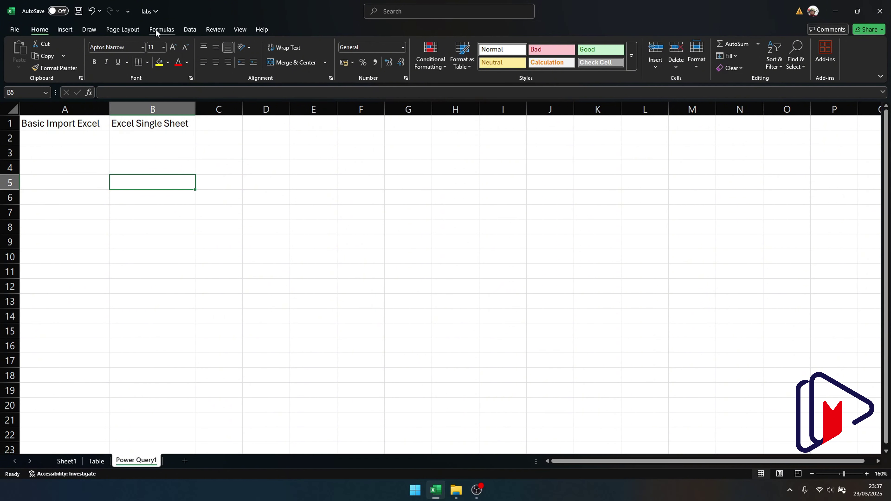
# Get data from the Excel workbook Transaksi_Produk_Rumah_Tangga in Documents > studio melatih > labs > power query, bringing it into the Navigator
pyautogui.click(187, 30)
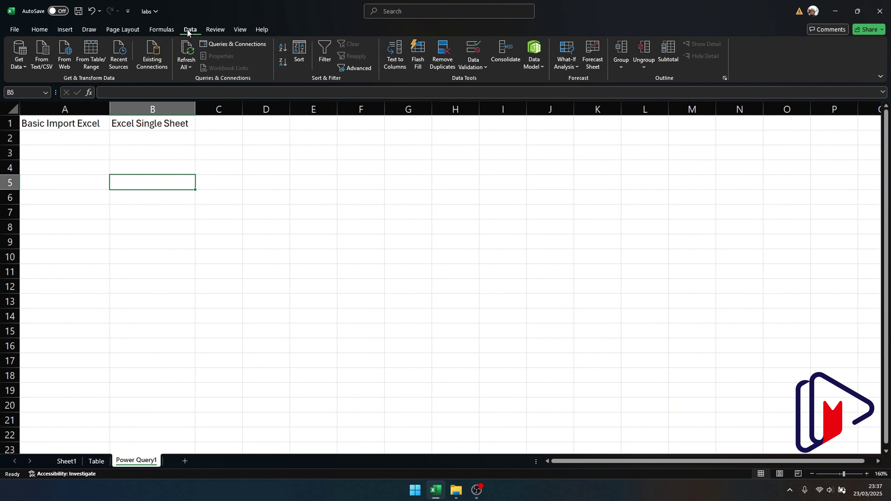
pyautogui.click(24, 67)
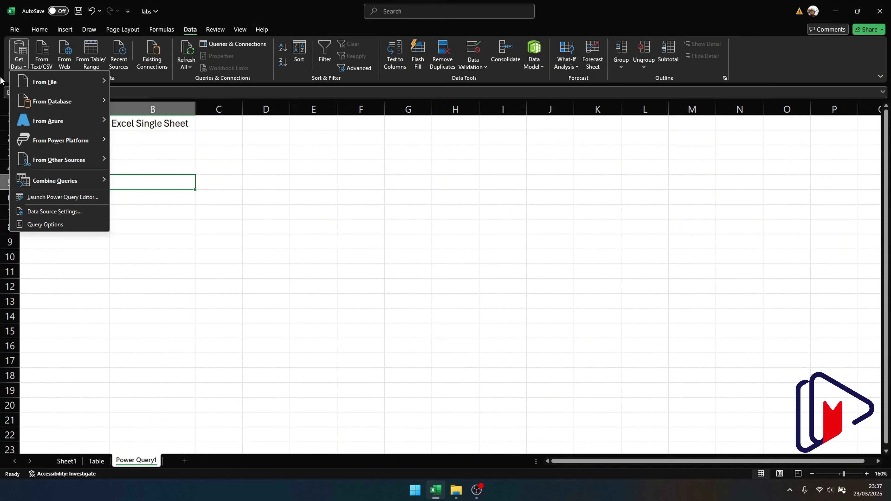
pyautogui.moveTo(49, 84)
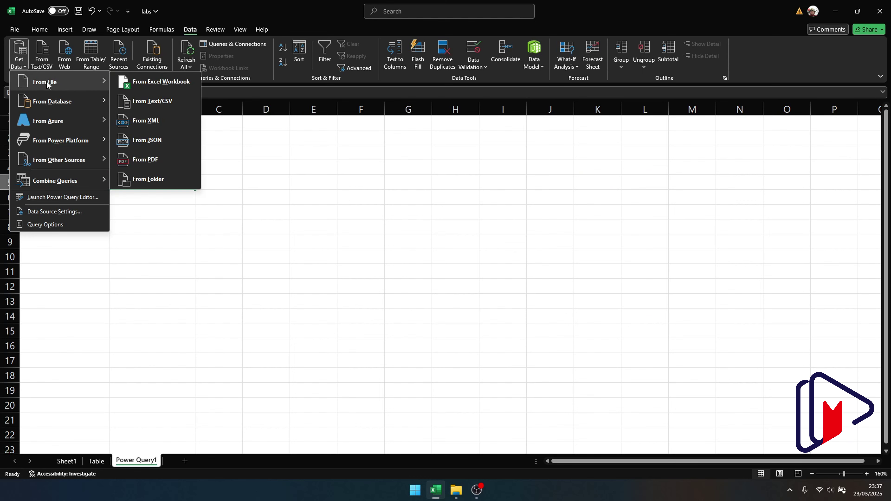
pyautogui.click(130, 83)
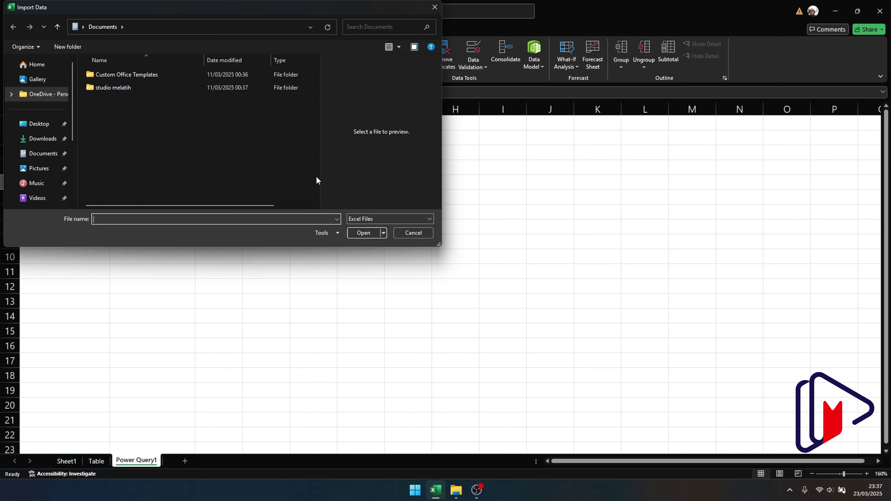
pyautogui.click(115, 89)
pyautogui.doubleClick(120, 88)
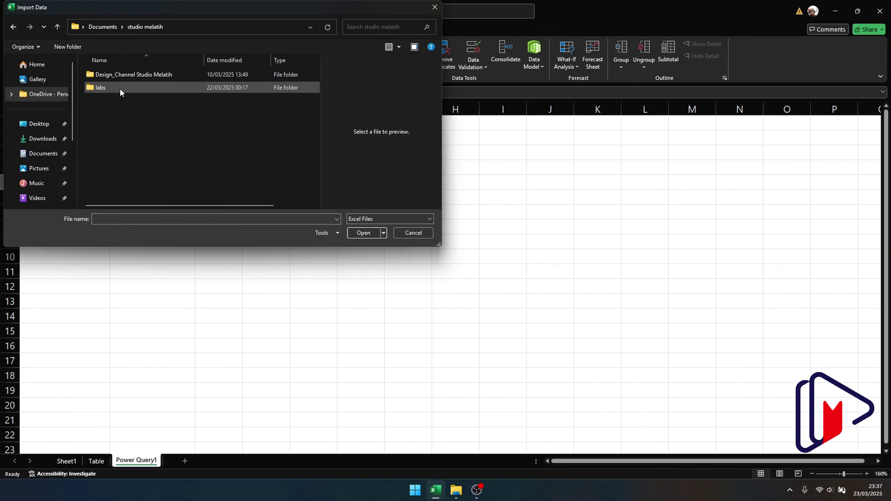
pyautogui.doubleClick(110, 88)
pyautogui.doubleClick(105, 91)
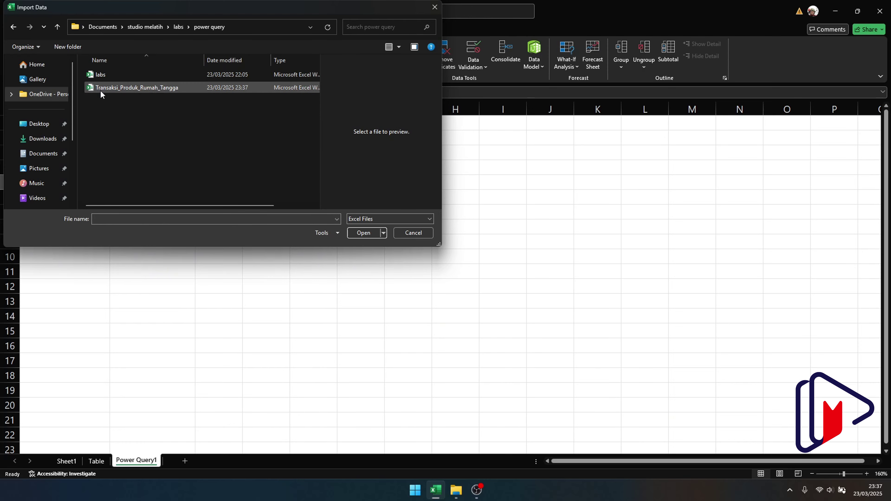
pyautogui.click(102, 92)
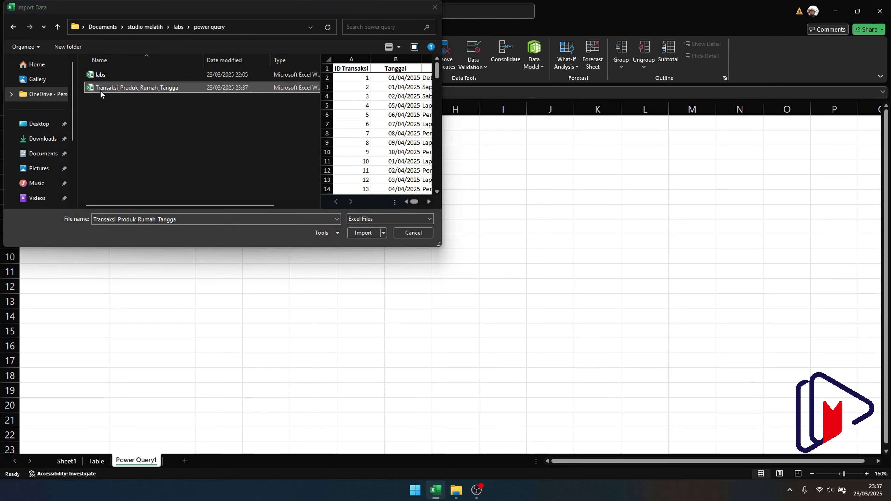
pyautogui.click(354, 227)
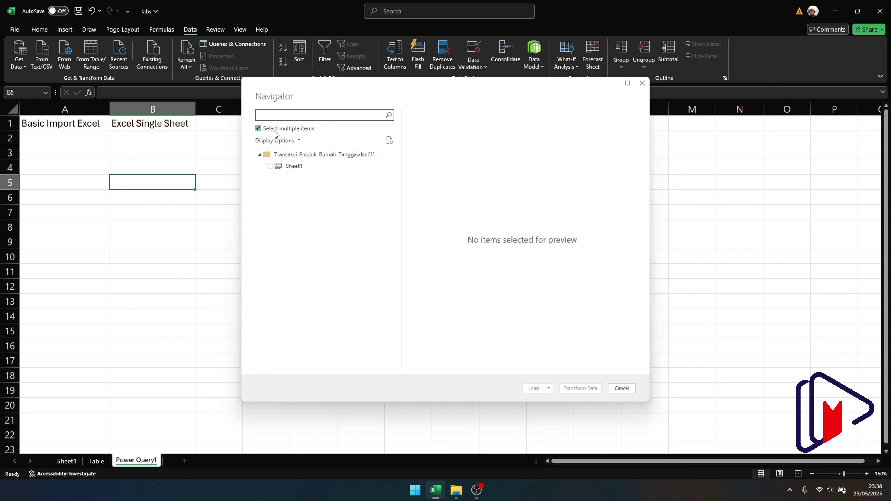
# Preview Sheet1 in the Navigator, and select the whole Transaksi_Produk_Rumah_Tangga.xlsx workbook for transformation in Power Query Editor
pyautogui.click(303, 170)
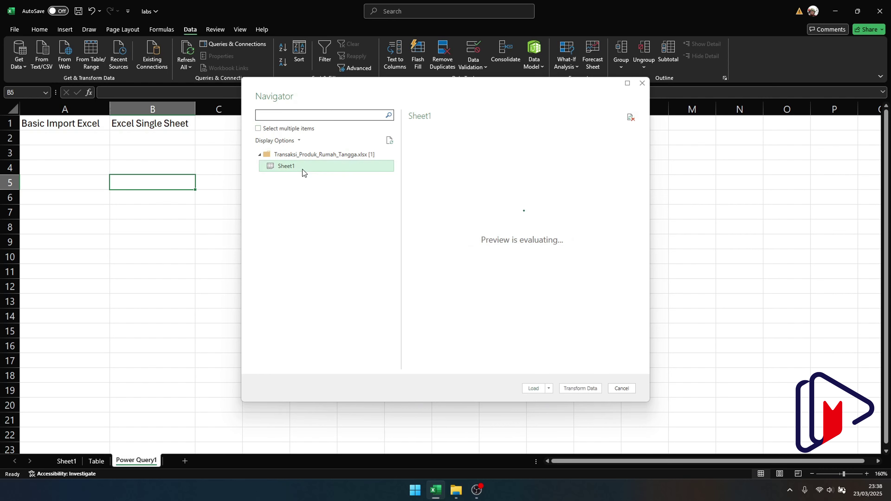
pyautogui.click(305, 156)
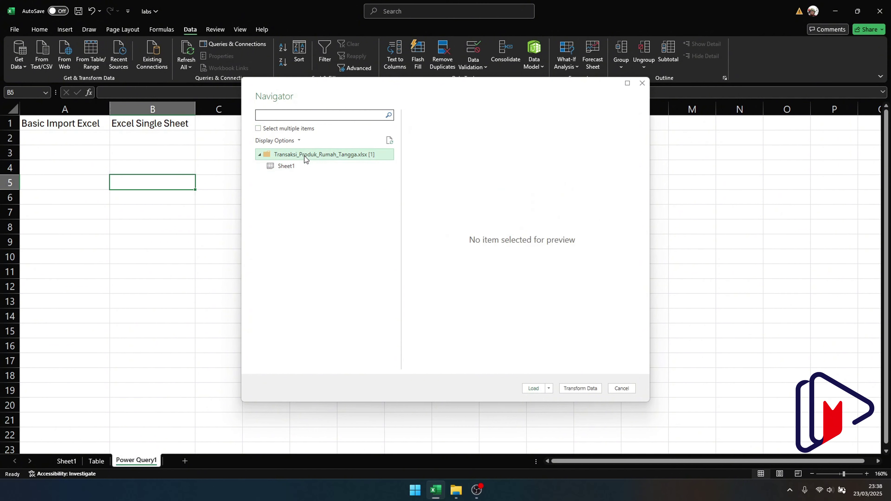
pyautogui.click(299, 168)
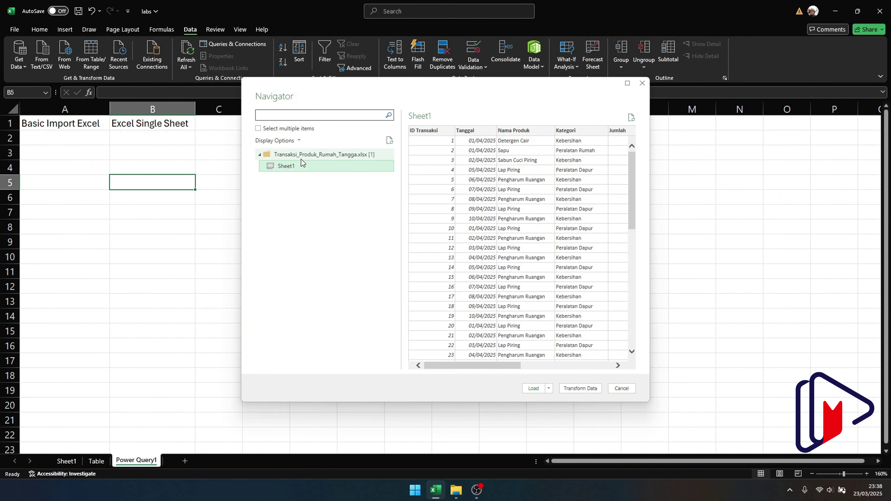
pyautogui.click(301, 159)
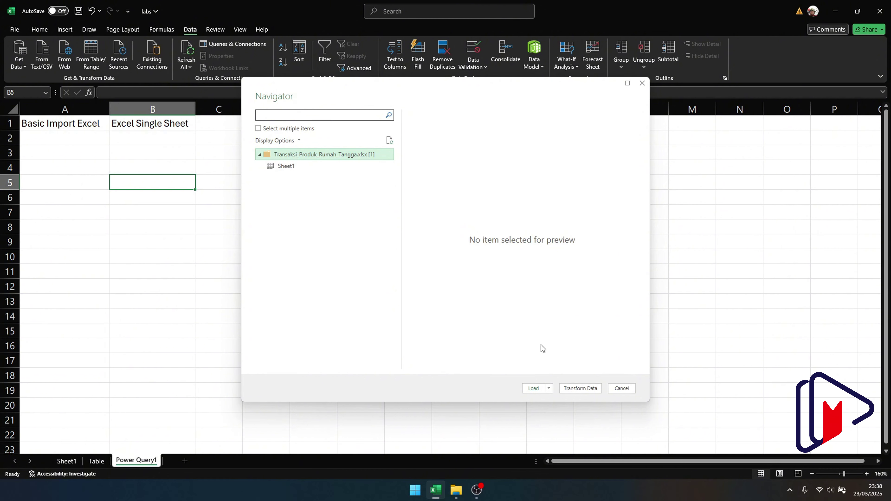
pyautogui.click(573, 389)
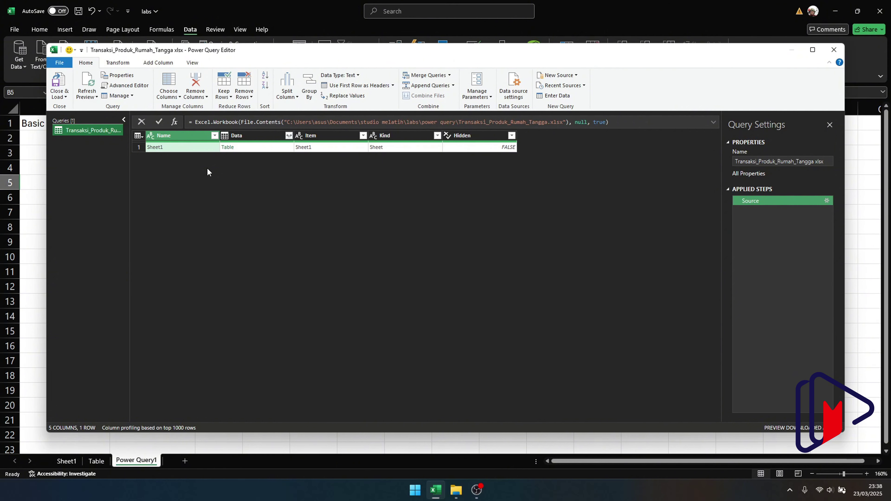
# Examine the Sheet1 row's values in the Name, Data, Item, Kind and Hidden columns, including the Hidden filter options
pyautogui.click(179, 147)
pyautogui.click(273, 147)
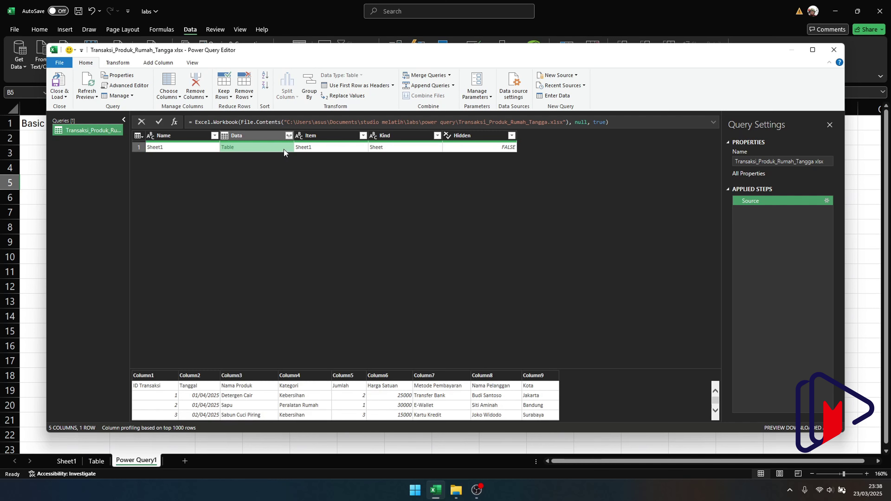
pyautogui.click(303, 147)
pyautogui.click(384, 148)
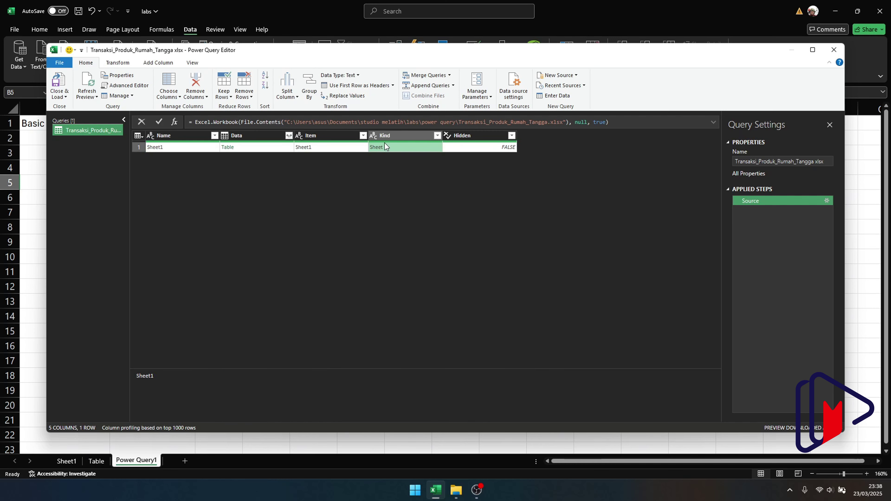
pyautogui.click(474, 146)
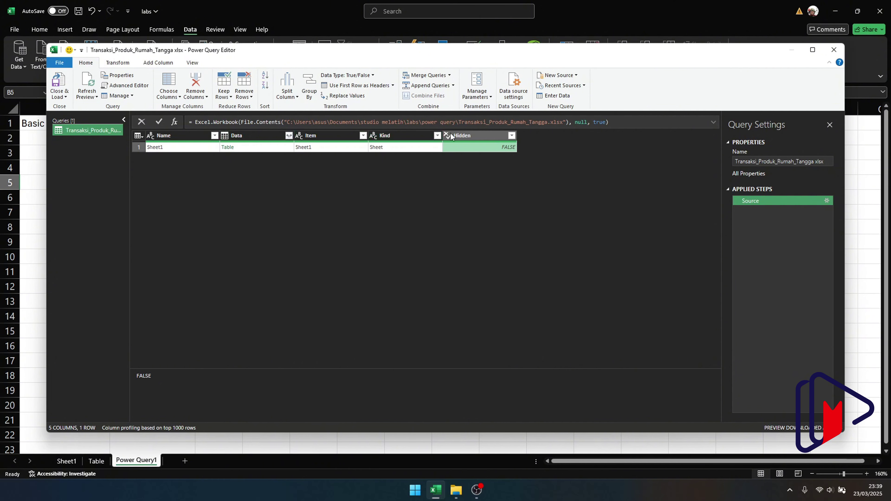
pyautogui.click(513, 136)
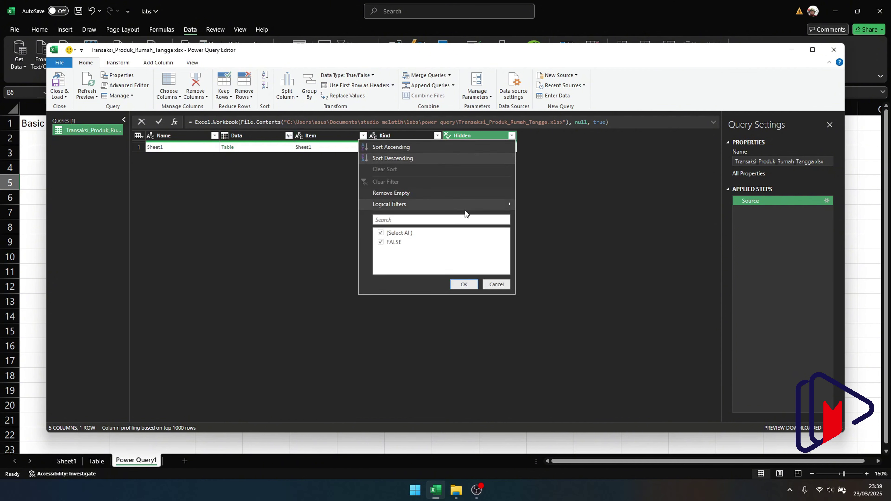
pyautogui.click(310, 165)
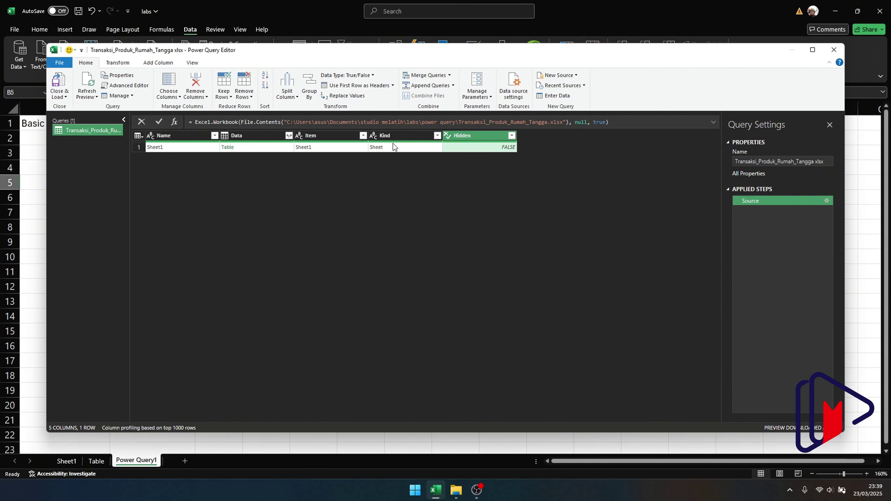
# Select the Data column and remove the other columns from the query
pyautogui.click(389, 138)
pyautogui.keyDown('ctrl'); pyautogui.click(242, 136); pyautogui.keyUp('ctrl')
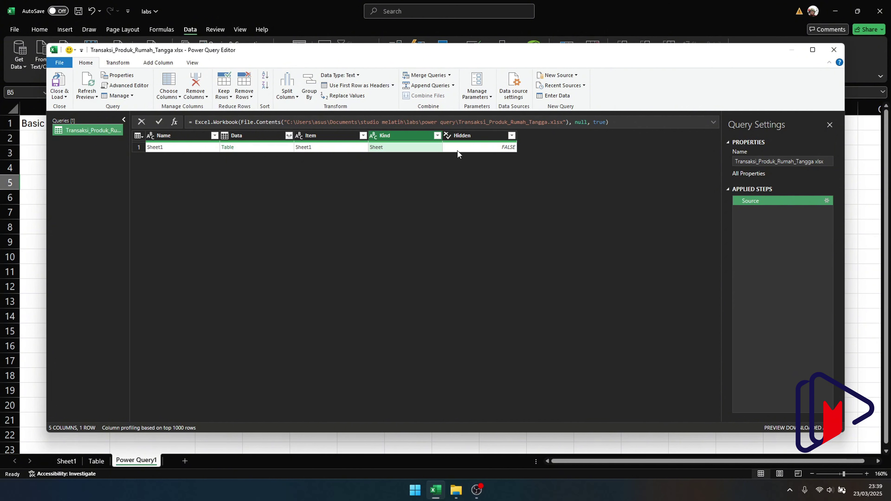
pyautogui.click(251, 138)
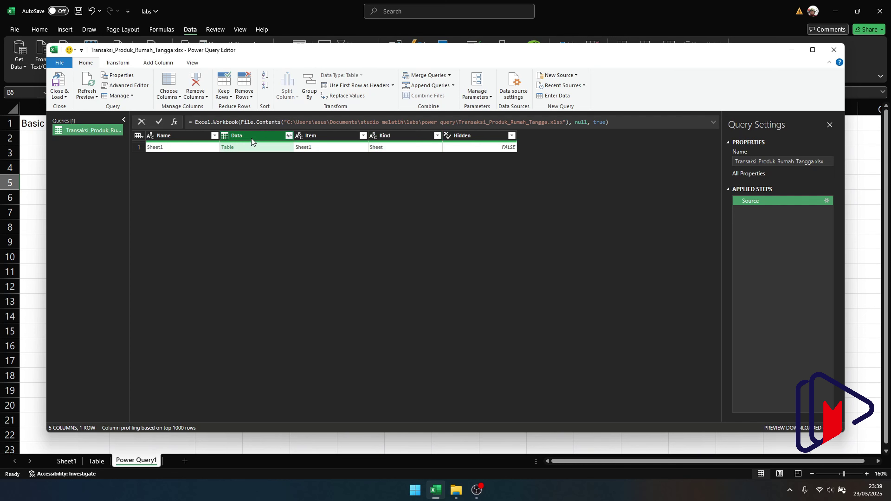
pyautogui.rightClick(251, 138)
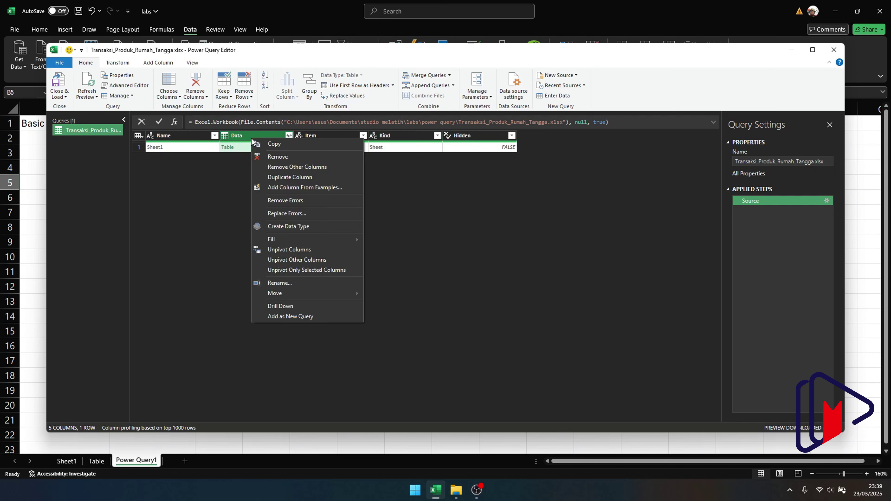
pyautogui.click(276, 167)
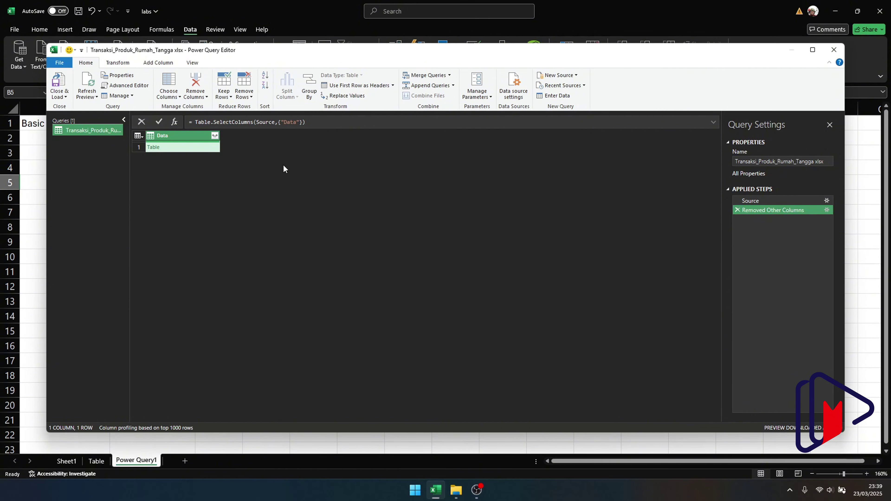
# Compare the query's Source and Removed Other Columns steps, and delete the Removed Other Columns step
pyautogui.click(765, 198)
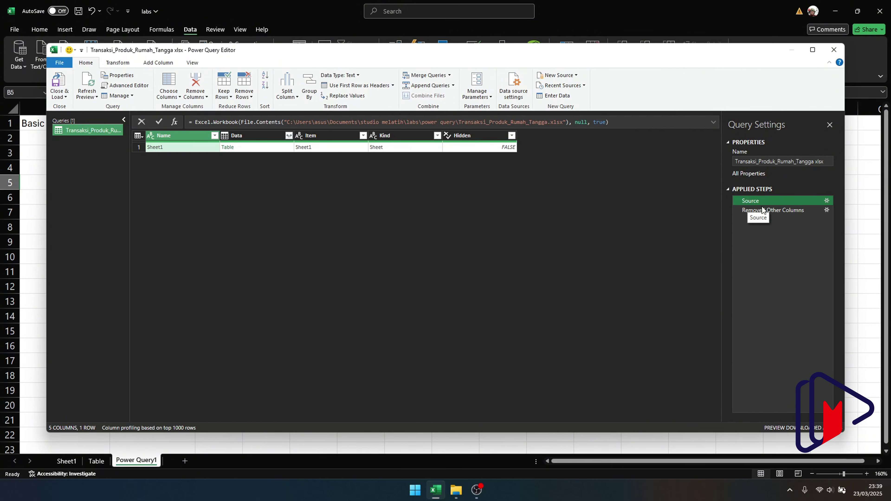
pyautogui.click(761, 210)
pyautogui.click(760, 203)
pyautogui.click(761, 209)
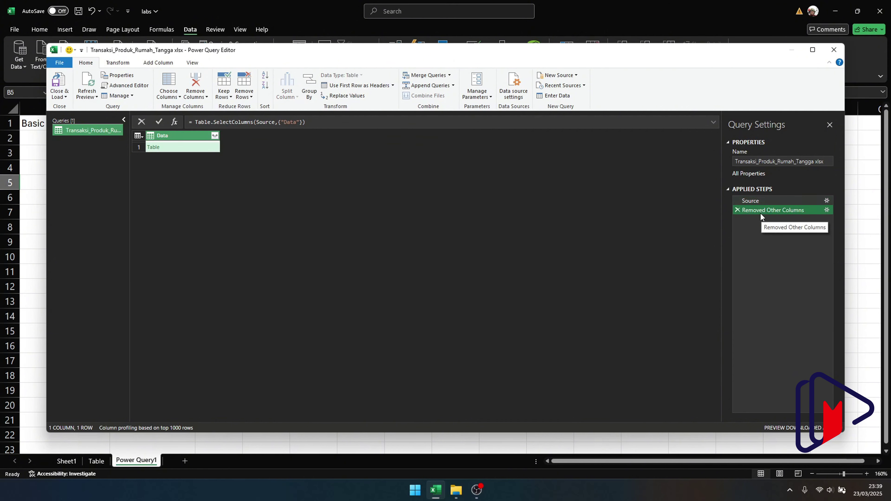
pyautogui.click(738, 210)
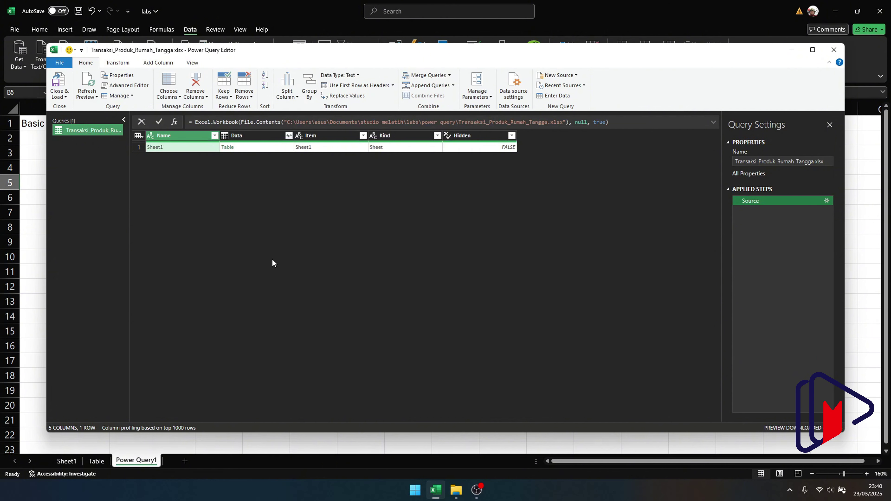
# Remove all columns except Data from the query again
pyautogui.click(239, 136)
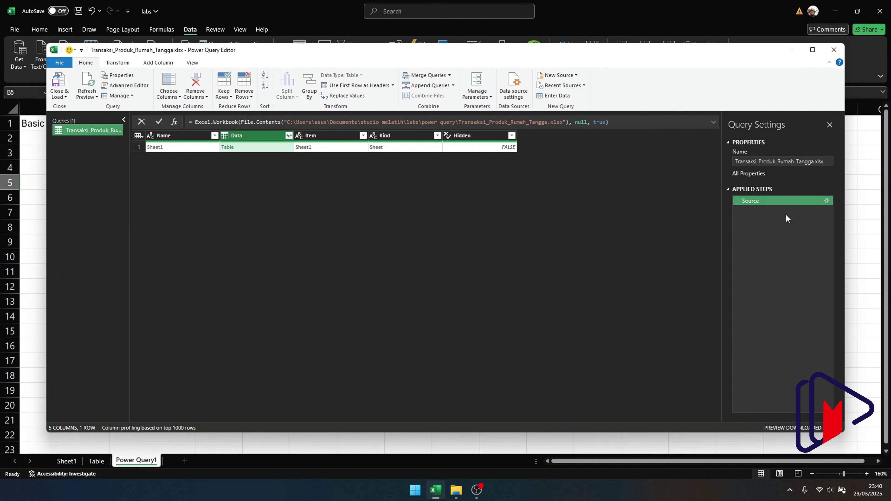
pyautogui.rightClick(247, 137)
pyautogui.click(257, 164)
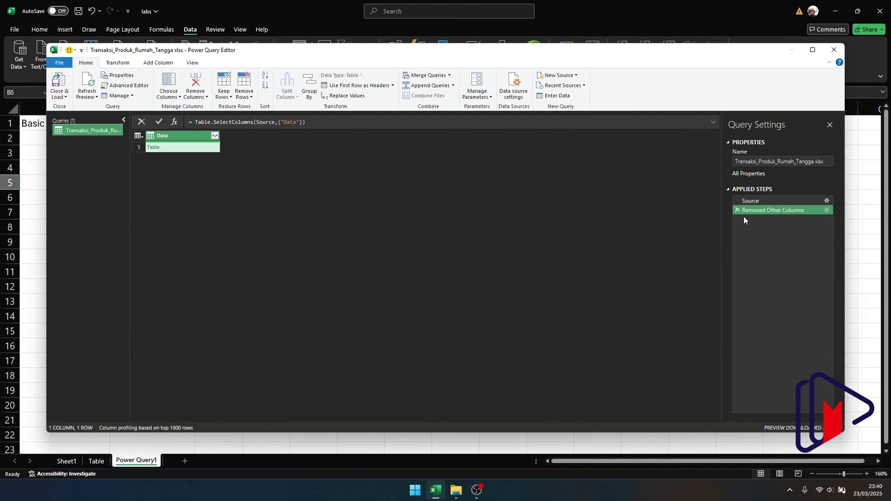
# Try expanding the Data column into Column1 to Column9 with the original column name as prefix, and delete the Expanded Data step
pyautogui.click(212, 137)
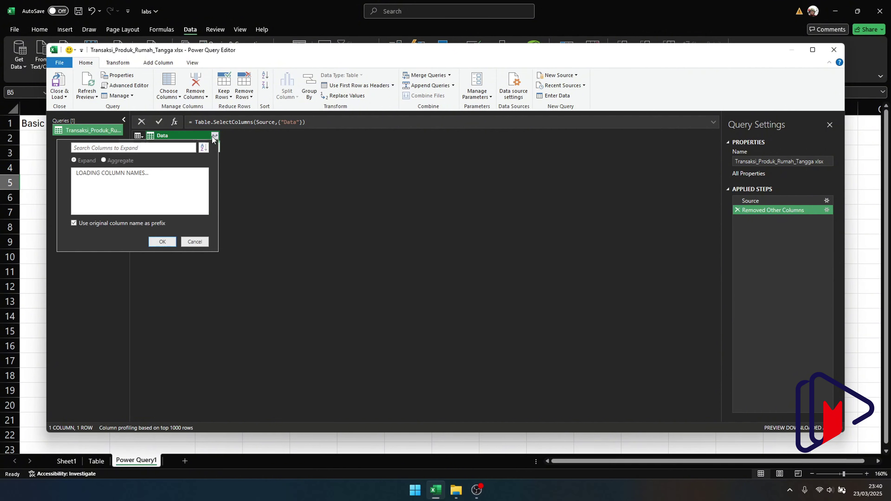
pyautogui.click(213, 136)
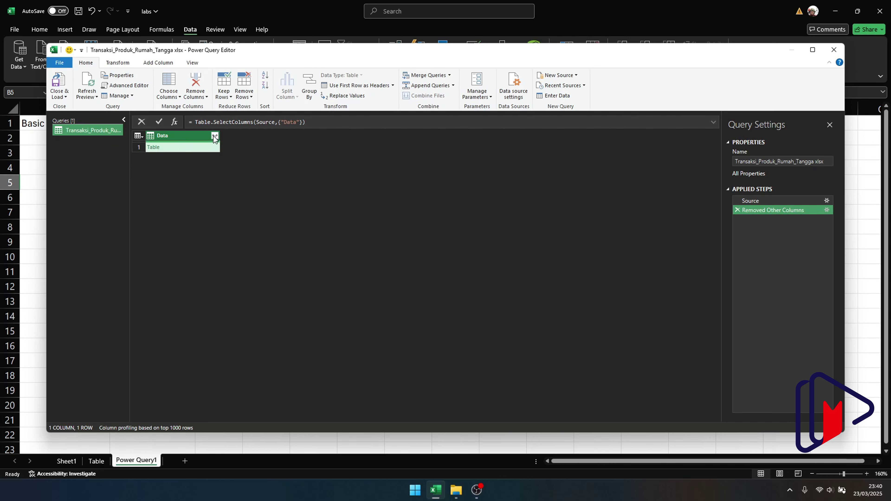
pyautogui.click(215, 136)
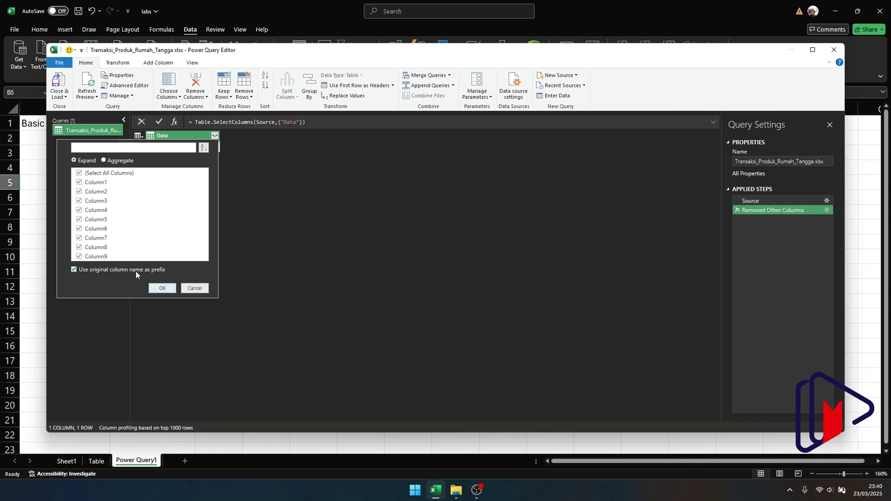
pyautogui.click(163, 288)
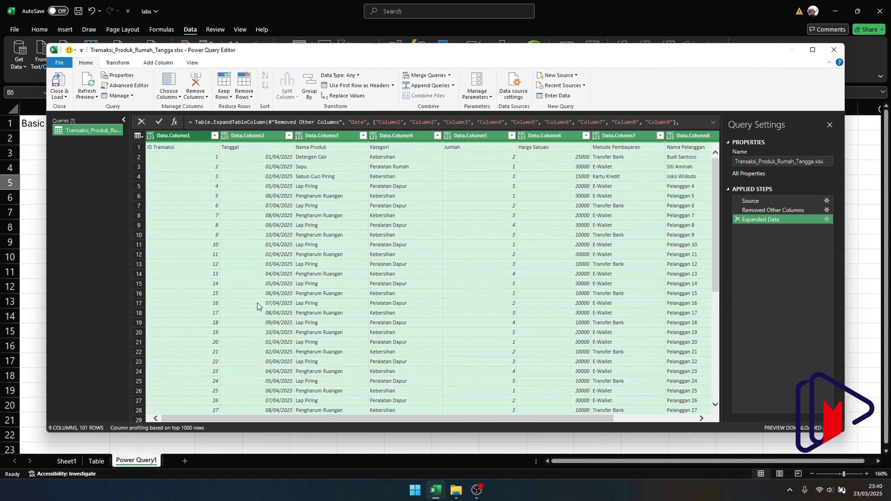
pyautogui.click(738, 220)
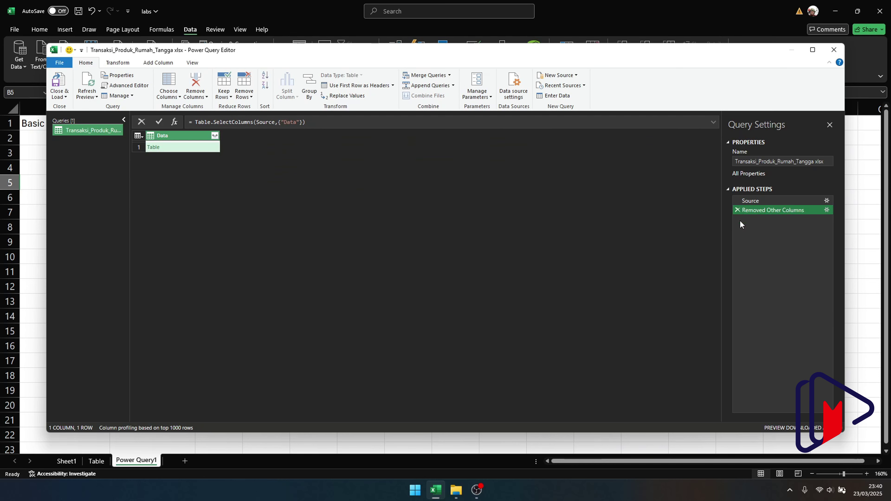
# Expand Data into Column1 to Column9 with the original column name as prefix, and check the headings of the first four columns
pyautogui.click(215, 135)
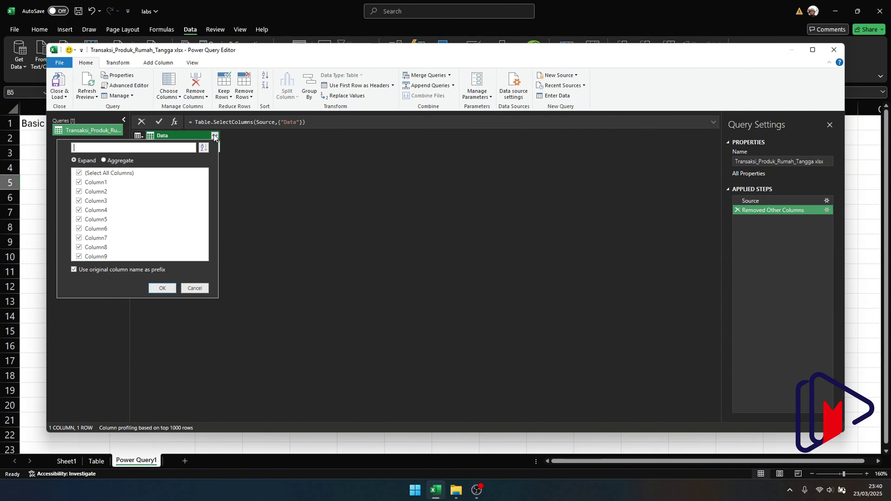
pyautogui.click(161, 288)
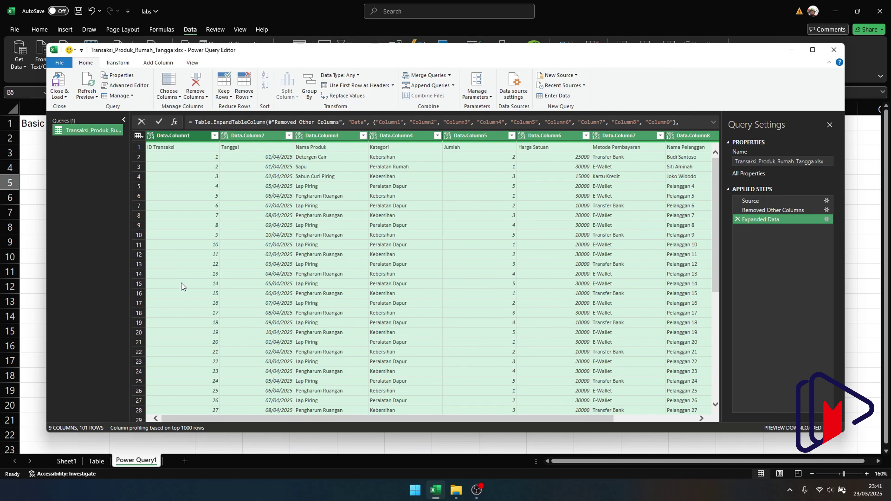
pyautogui.click(193, 176)
pyautogui.click(179, 136)
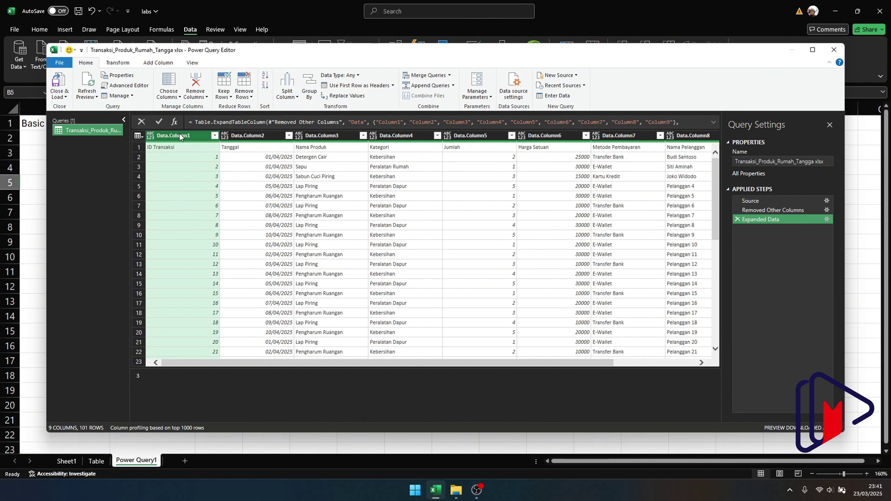
pyautogui.click(248, 135)
pyautogui.click(330, 137)
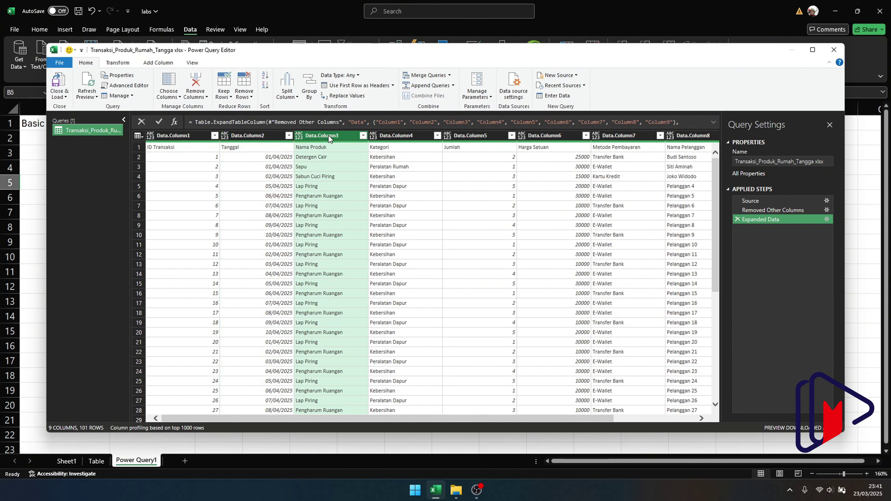
pyautogui.click(380, 136)
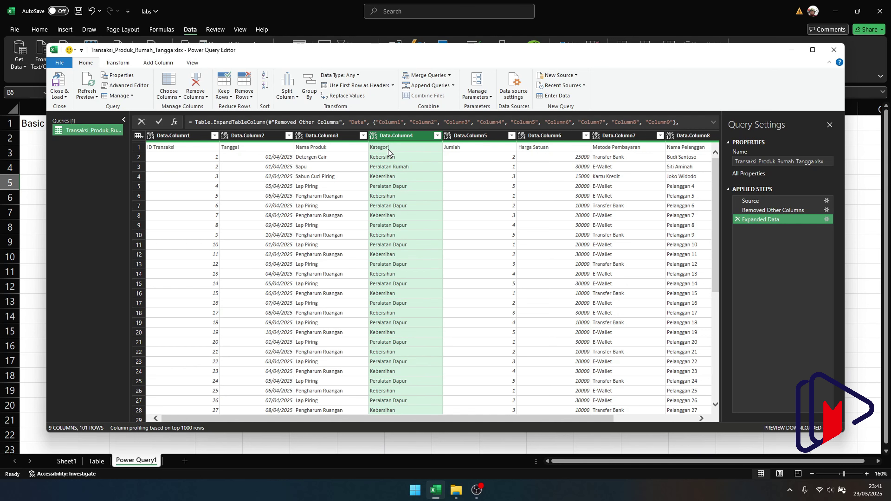
# Use the first row, starting with ID Transaksi, as the query's column headers
pyautogui.click(177, 148)
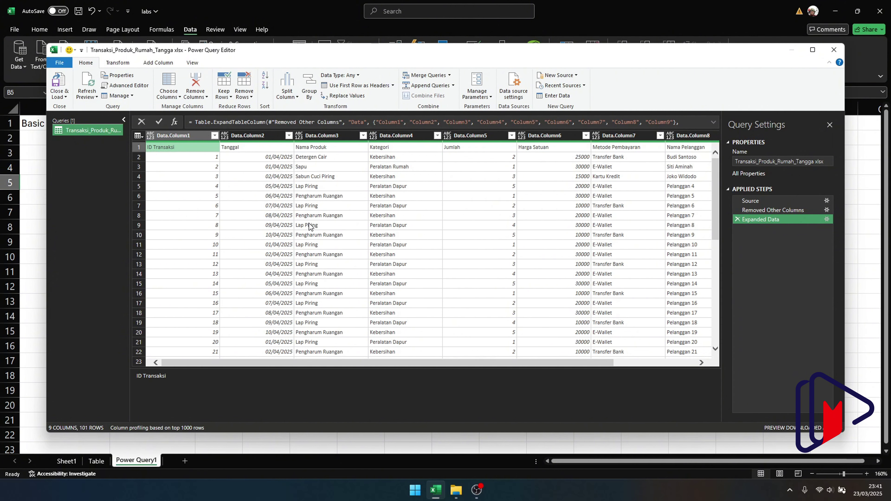
pyautogui.click(139, 137)
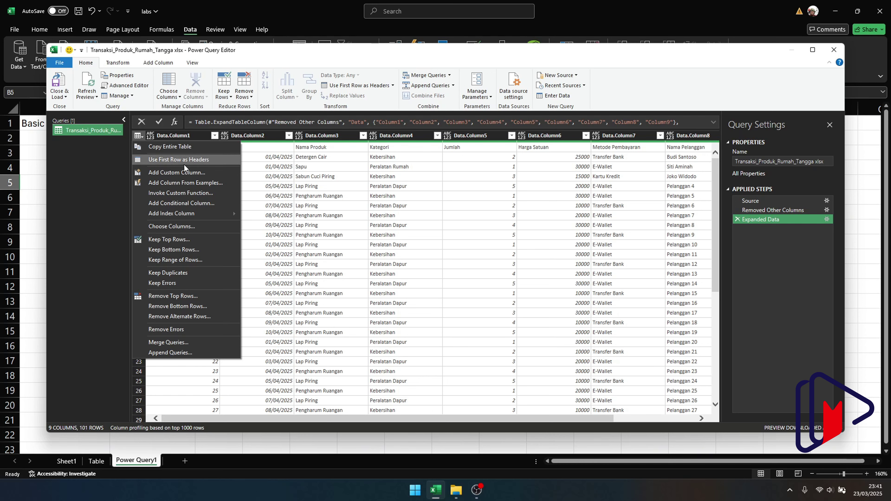
pyautogui.click(167, 160)
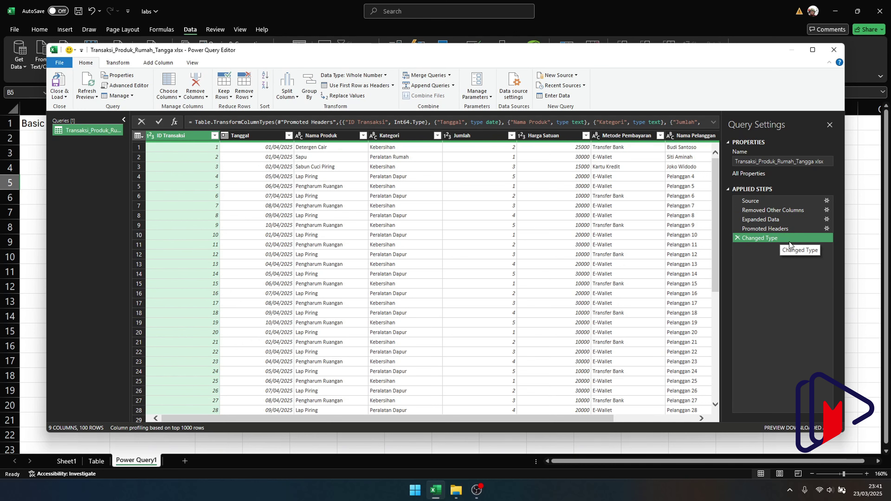
# Check the data type of each query column from ID Transaksi to Kota
pyautogui.click(198, 151)
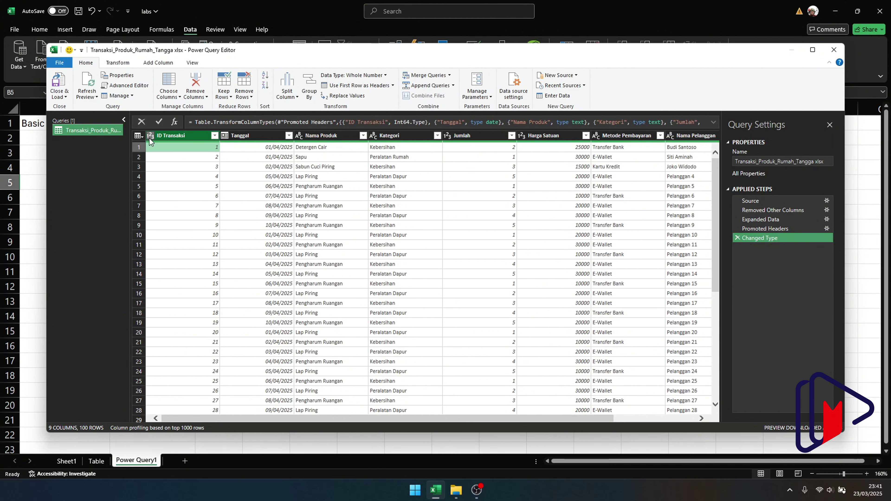
pyautogui.click(253, 146)
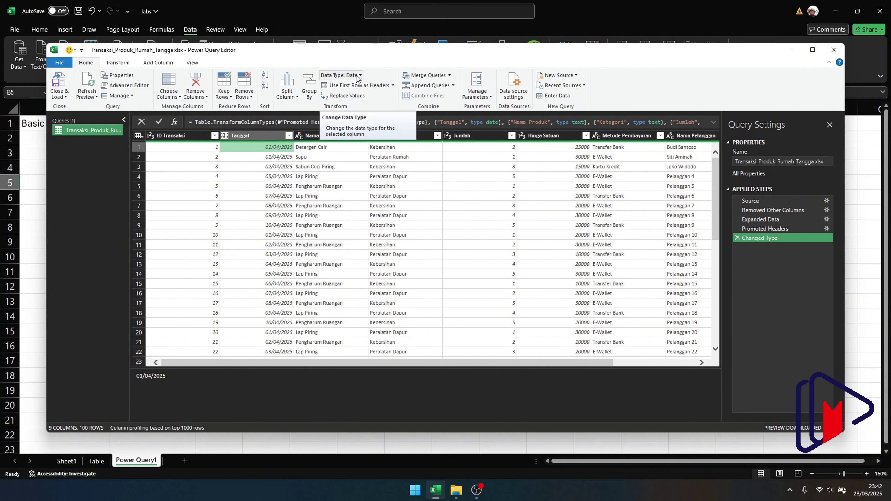
pyautogui.click(316, 147)
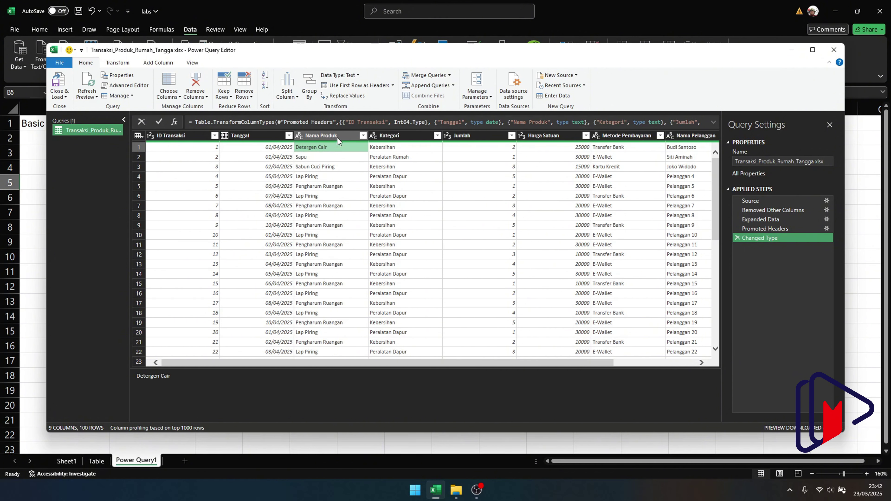
pyautogui.click(390, 148)
pyautogui.click(491, 137)
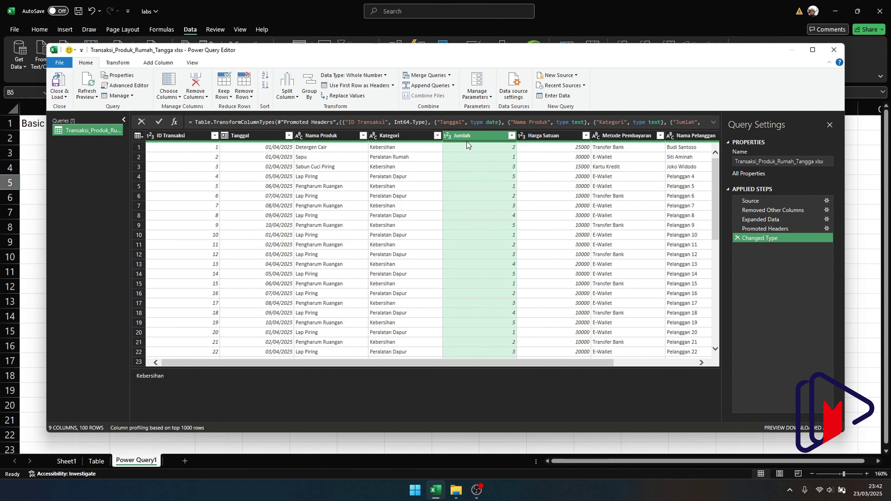
pyautogui.click(557, 148)
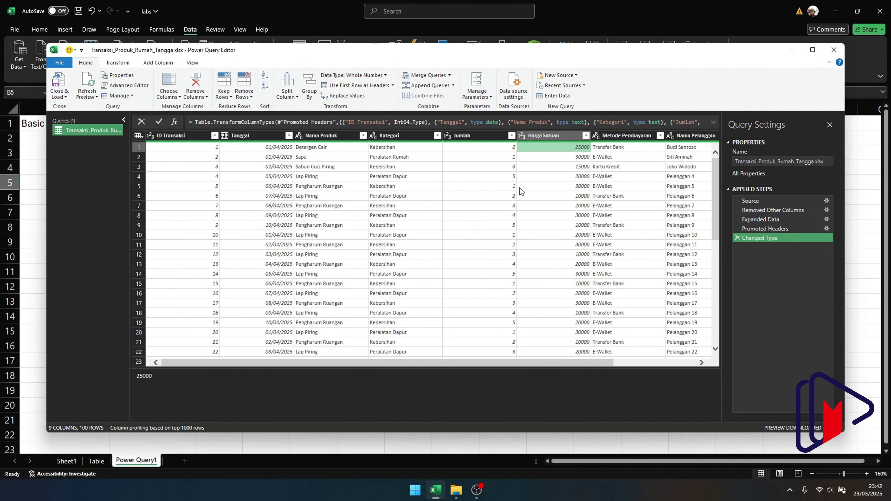
pyautogui.click(608, 149)
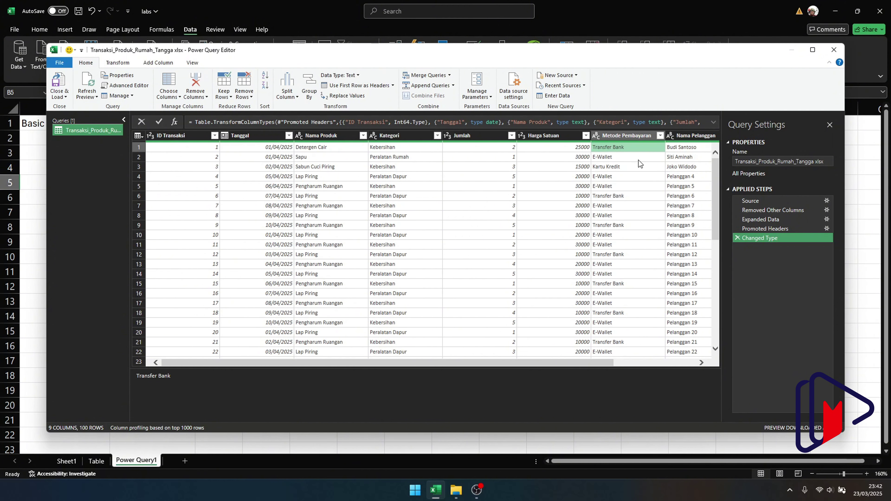
pyautogui.click(699, 160)
pyautogui.moveTo(558, 363); pyautogui.dragTo(607, 363)
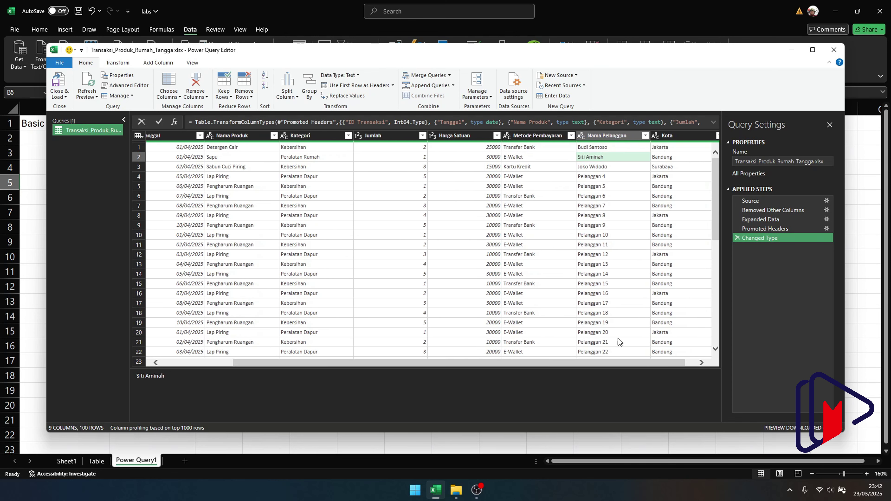
pyautogui.click(671, 207)
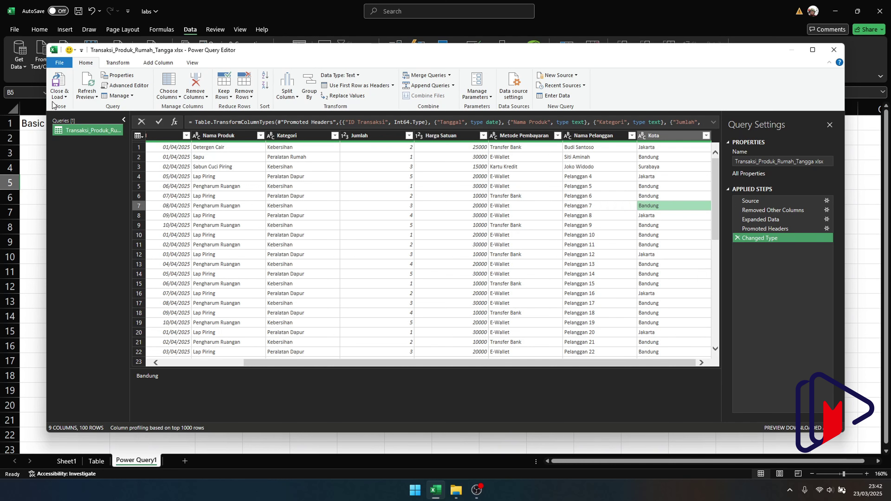
# Close the query editor, load the query into a new worksheet, and dismiss the data-sourcing tip
pyautogui.click(59, 96)
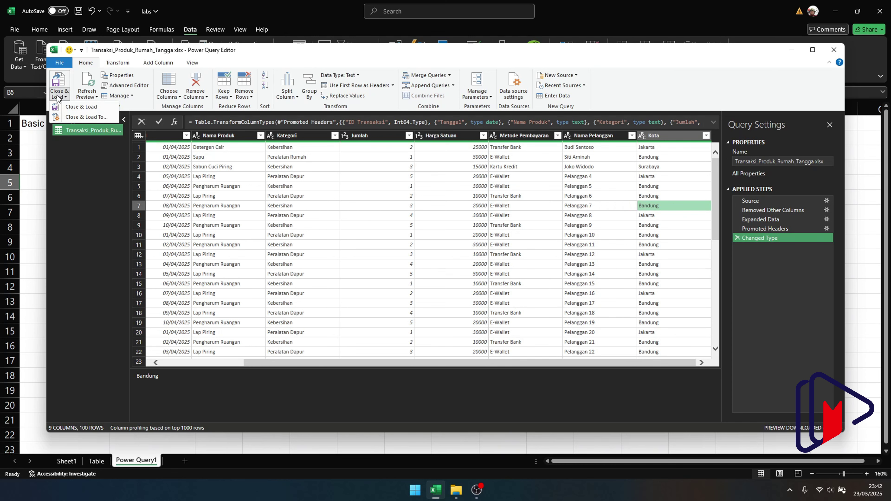
pyautogui.click(74, 107)
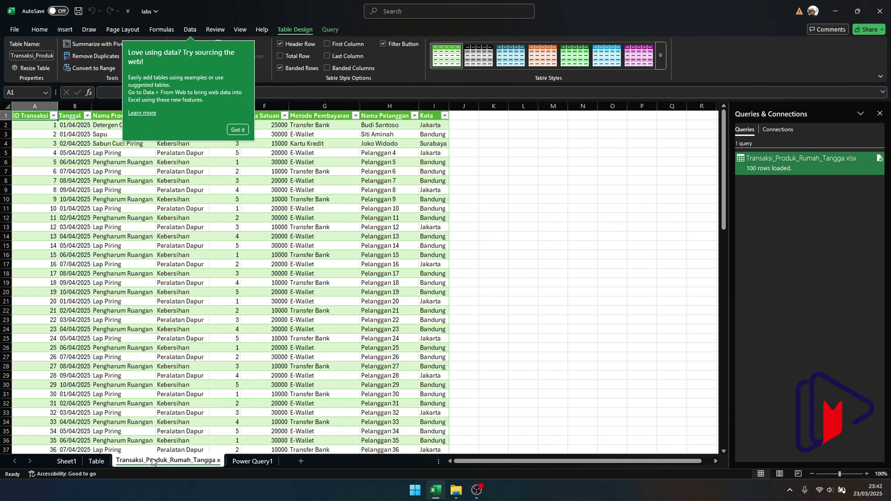
pyautogui.click(238, 129)
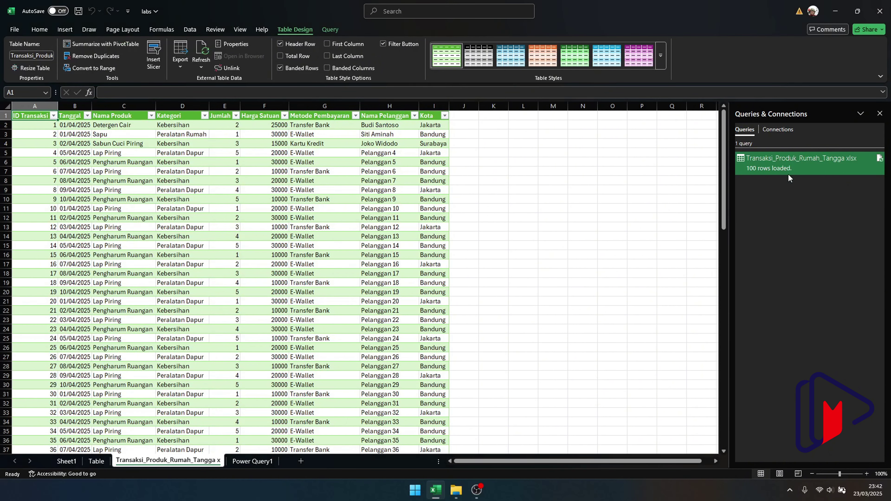
pyautogui.moveTo(786, 171)
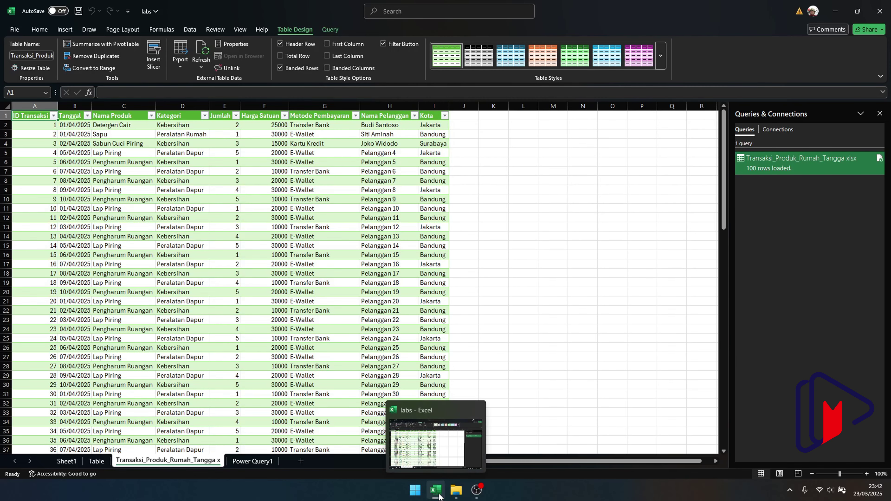
# Open the Transaksi_Produk_Rumah_Tangga workbook from the power query folder and start row 102 with ID 101 and date 01/05/2025
pyautogui.click(456, 491)
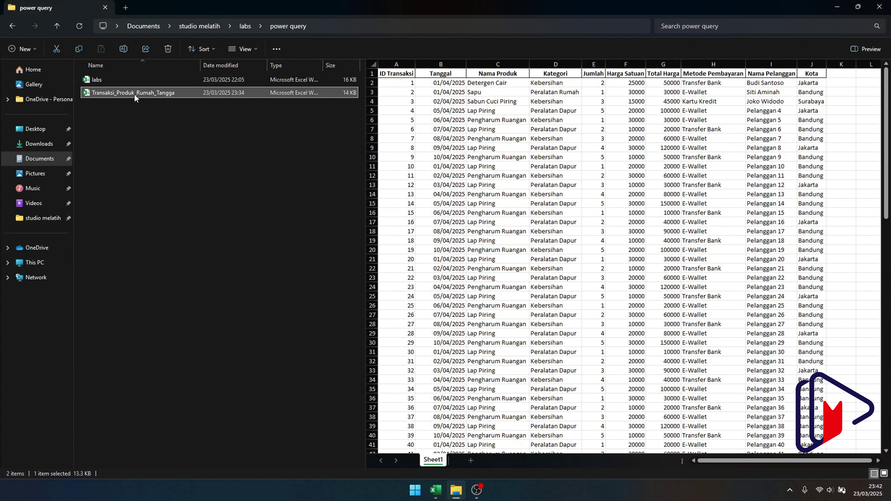
pyautogui.hotkey('alt', 'Tab')
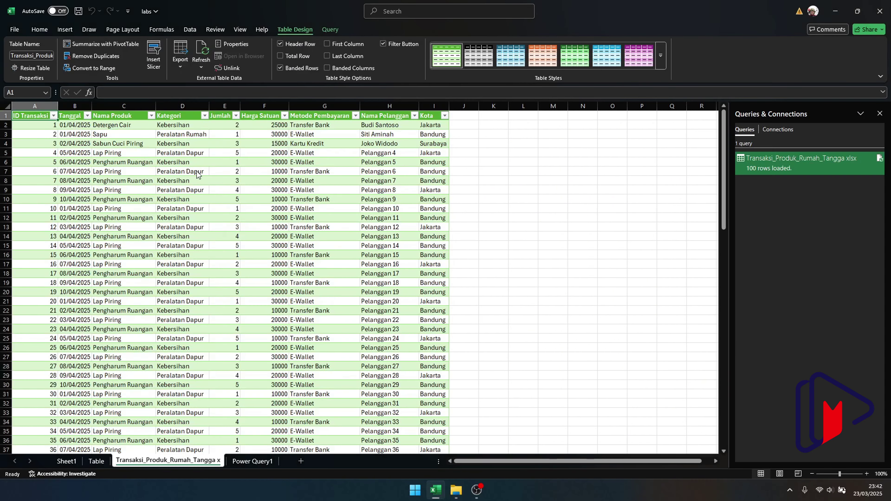
pyautogui.scroll(-8, 199, 229)
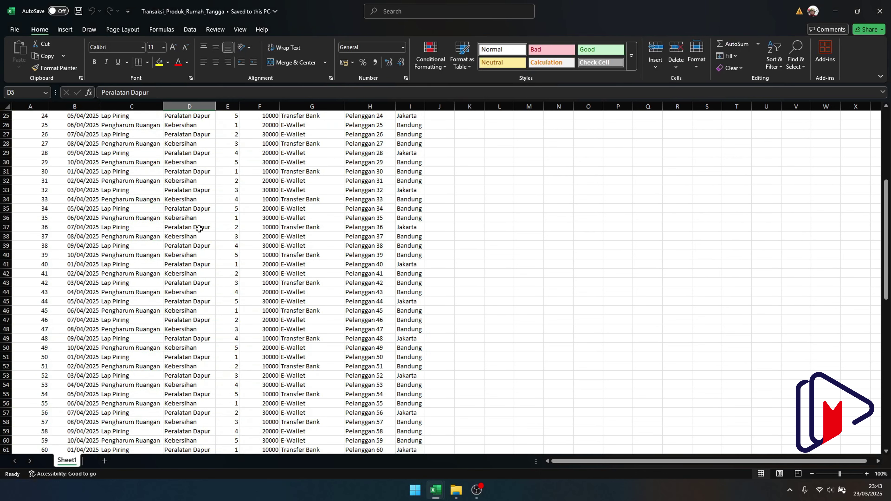
pyautogui.scroll(-20, 200, 229)
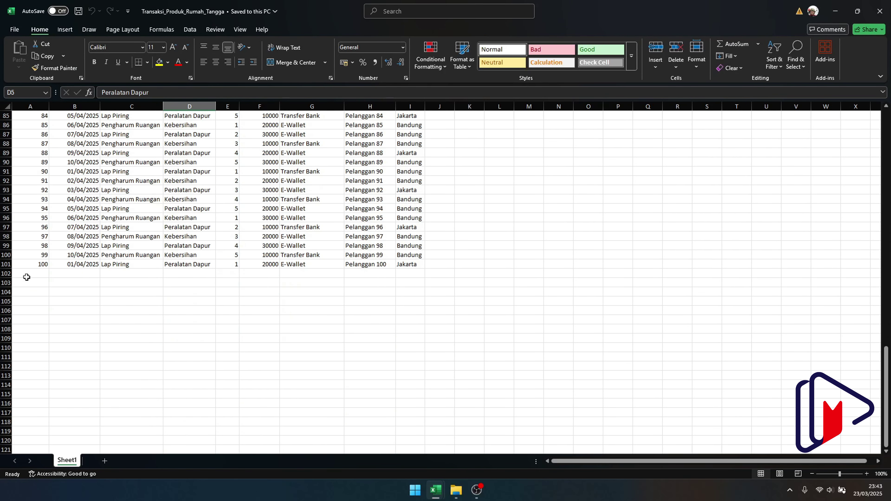
pyautogui.click(27, 275)
pyautogui.write('101')
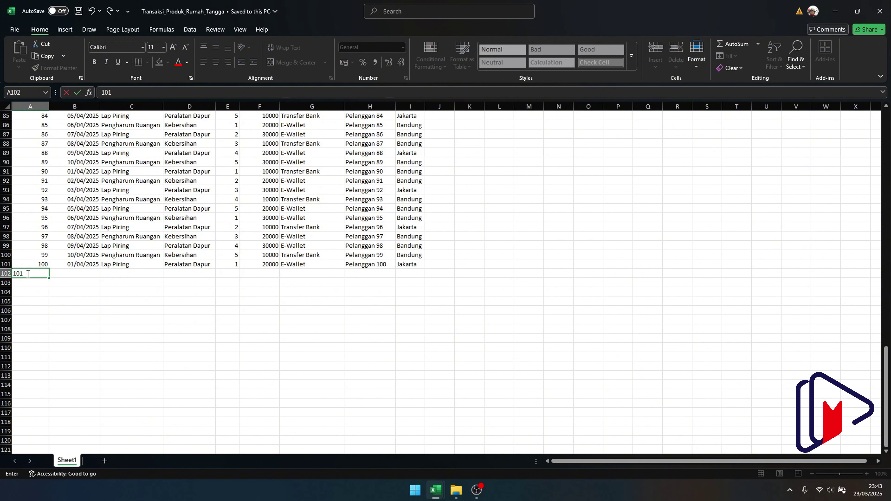
pyautogui.press('Tab')
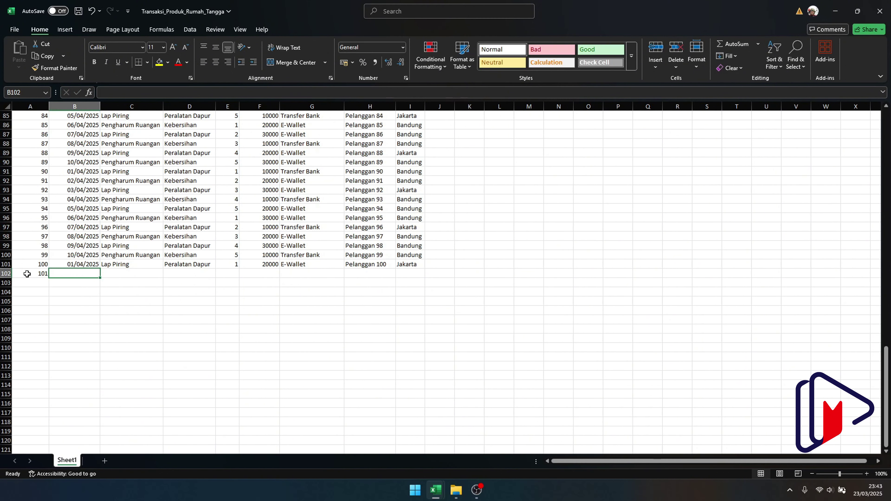
pyautogui.write('01/')
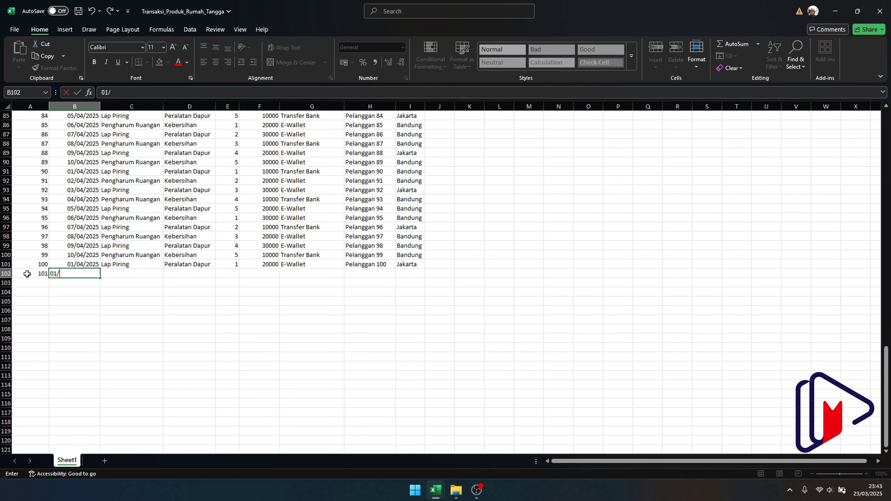
pyautogui.write('05/20256')
pyautogui.press('BackSpace')
pyautogui.press('Return')
# Copy the product name Pengharum Ruangan from C100 into C102
pyautogui.press('Right')
pyautogui.press('Up')
pyautogui.press('Up')
pyautogui.press('Up')
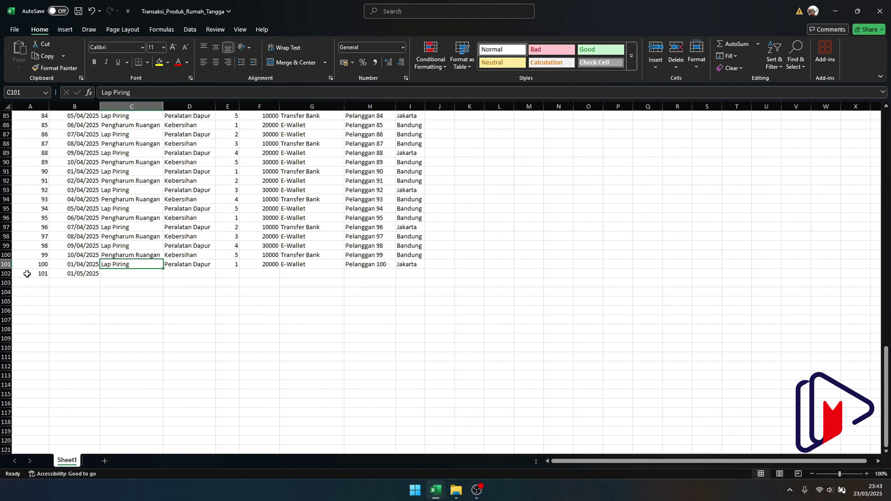
pyautogui.hotkey('ctrl', 'c')
pyautogui.press('Down')
pyautogui.press('Down')
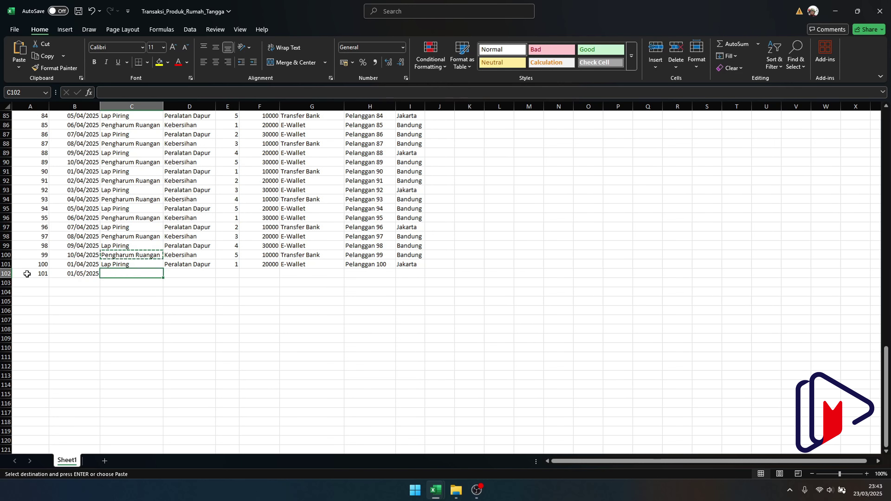
pyautogui.hotkey('ctrl', 'v')
# Copy the category Kebersihan from D100 into D102 and enter a quantity of 2 in E102
pyautogui.press('Right')
pyautogui.press('Up')
pyautogui.press('Down')
pyautogui.press('Up')
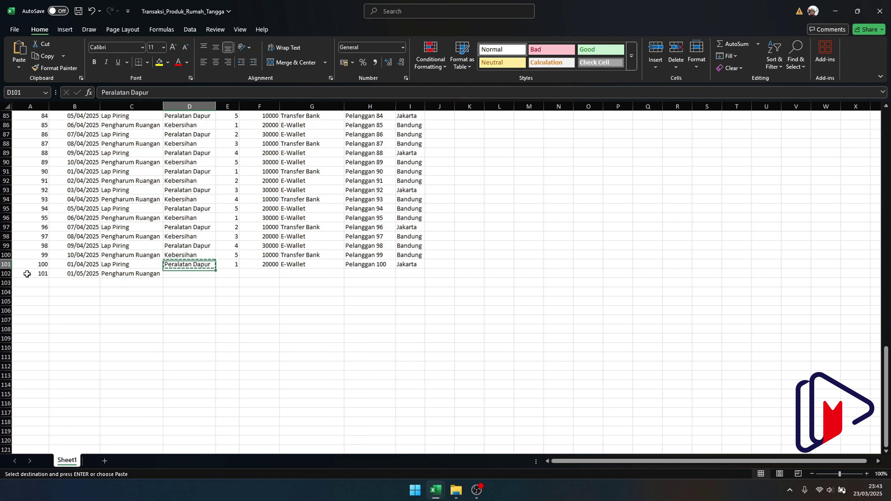
pyautogui.press('Up')
pyautogui.hotkey('ctrl', 'c')
pyautogui.press('Down')
pyautogui.press('Down')
pyautogui.hotkey('ctrl', 'v')
pyautogui.press('Right')
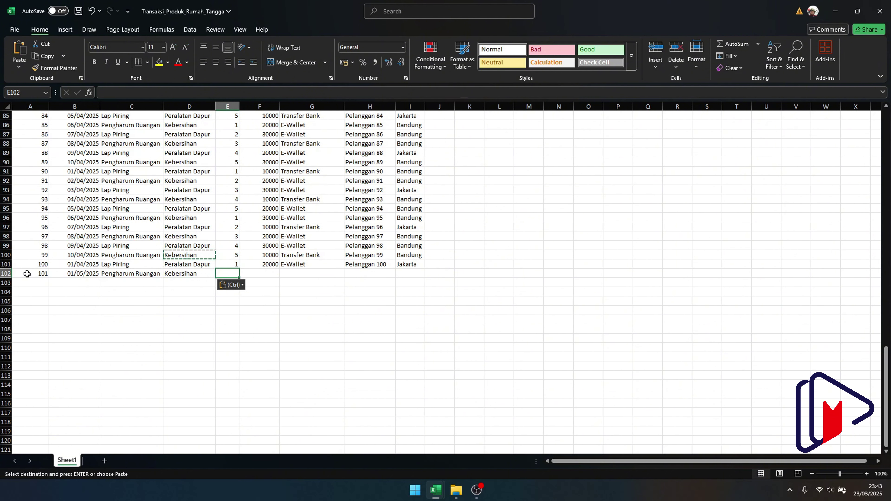
pyautogui.write('2')
pyautogui.press('Right')
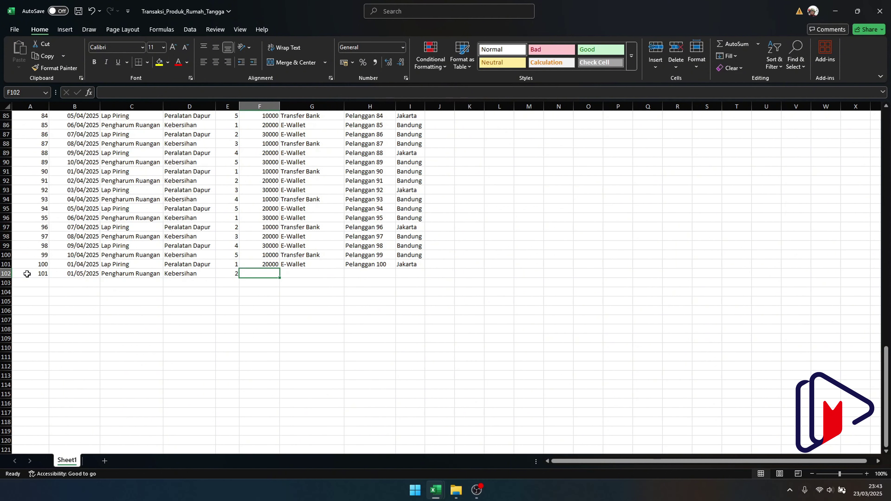
# Copy the price, payment method, customer and city from F100:I100 into row 102, starting at F102
pyautogui.press('Up')
pyautogui.press('Up')
pyautogui.hotkey('shift', 'Right')
pyautogui.hotkey('shift', 'Right')
pyautogui.hotkey('shift', 'Right')
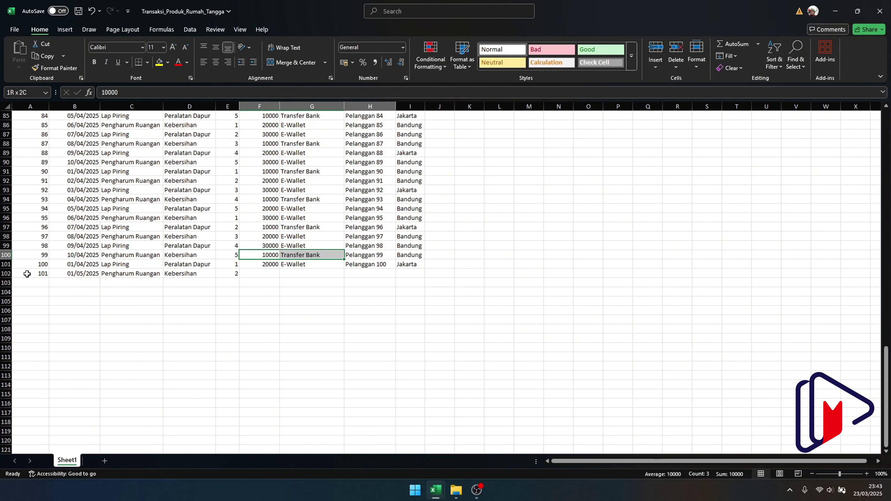
pyautogui.hotkey('ctrl', 'c')
pyautogui.press('Down')
pyautogui.press('Down')
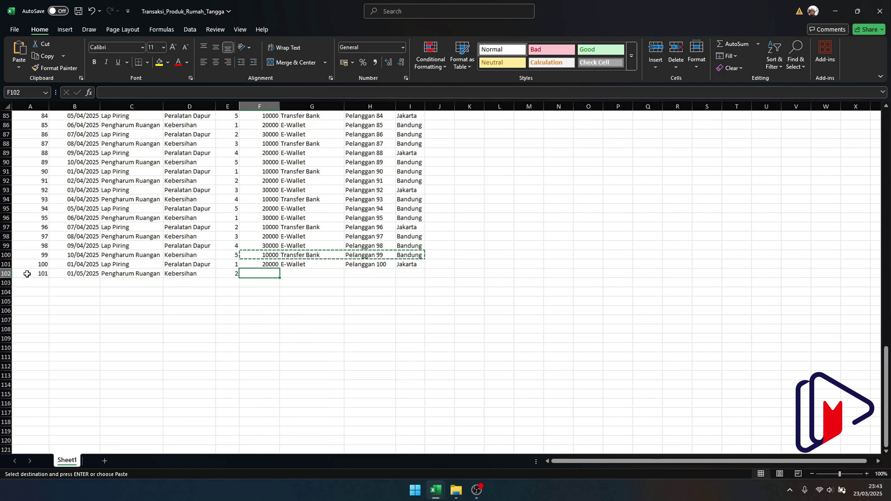
pyautogui.hotkey('ctrl', 'v')
pyautogui.click(530, 229)
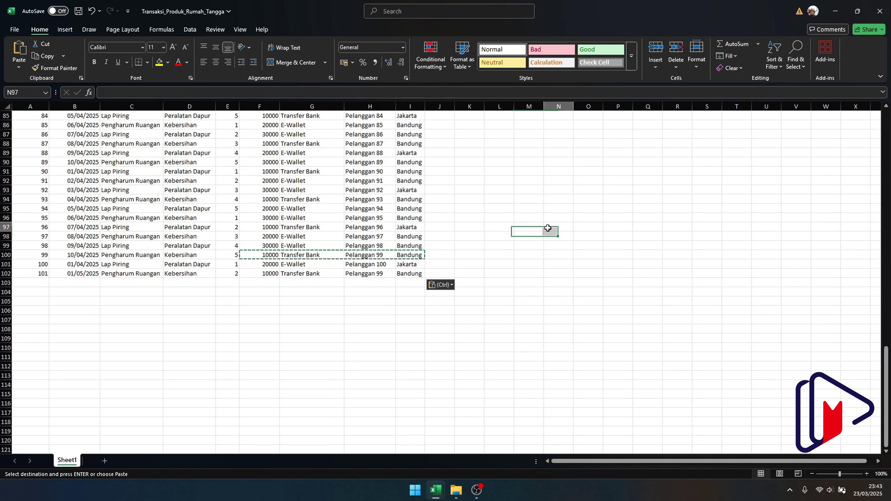
pyautogui.click(548, 227)
# Try to save the changes to the Transaksi_Produk_Rumah_Tangga workbook and dismiss the save error
pyautogui.hotkey('ctrl', 's')
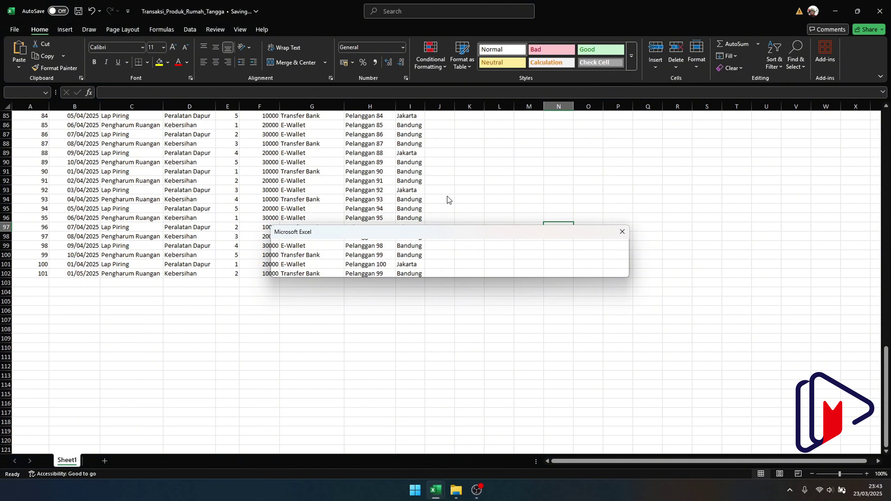
pyautogui.moveTo(445, 233)
pyautogui.mouseDown()
pyautogui.moveTo(465, 211)
pyautogui.moveTo(480, 243)
pyautogui.moveTo(477, 186)
pyautogui.moveTo(468, 219)
pyautogui.moveTo(441, 233)
pyautogui.mouseUp()
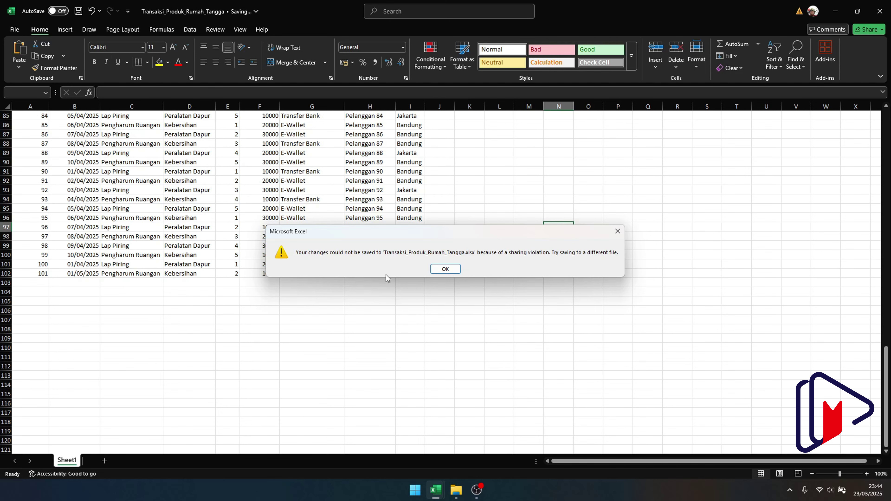
pyautogui.moveTo(436, 490)
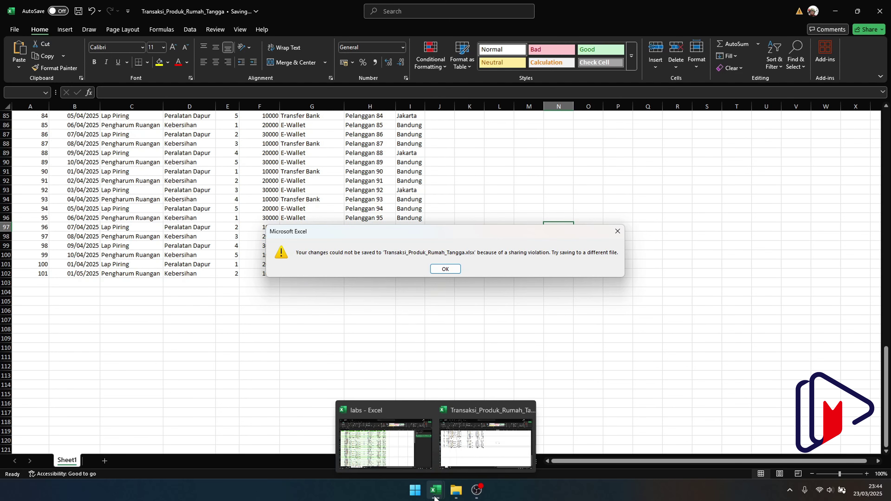
pyautogui.click(391, 456)
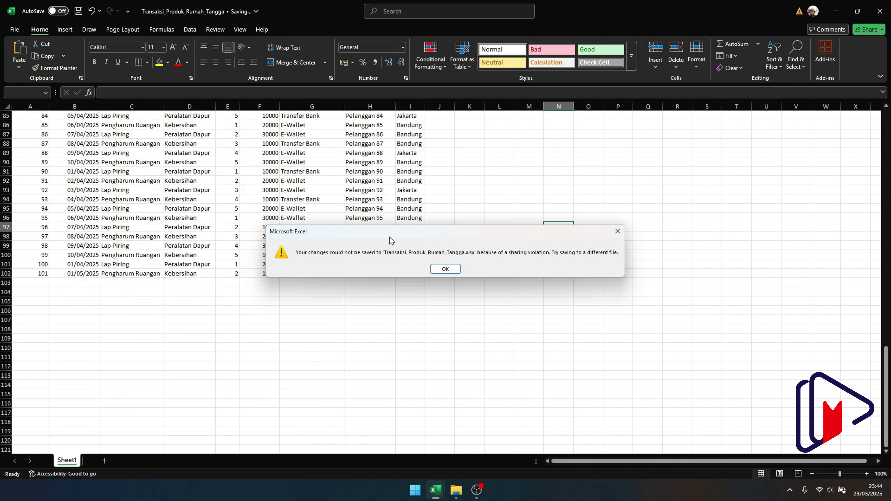
pyautogui.click(451, 270)
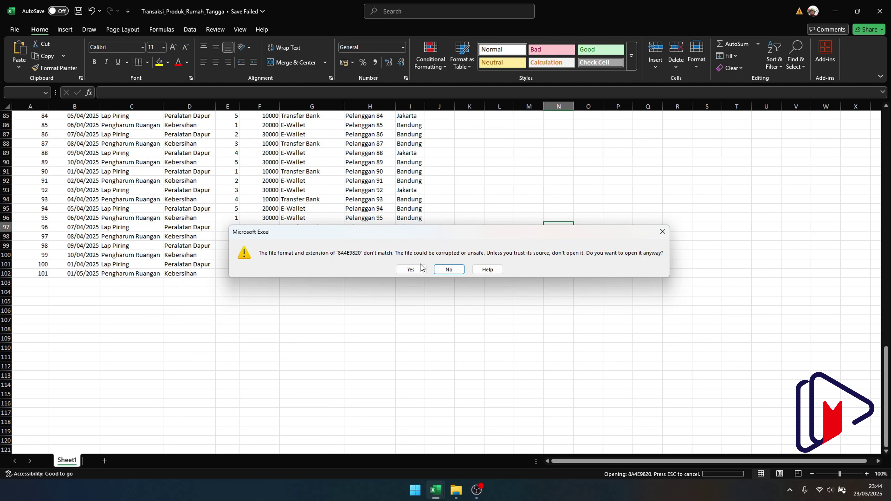
# Open the file despite the format mismatch warning and take Transaksi_Produk_Rumah_Tangga as the base name for saving
pyautogui.click(411, 269)
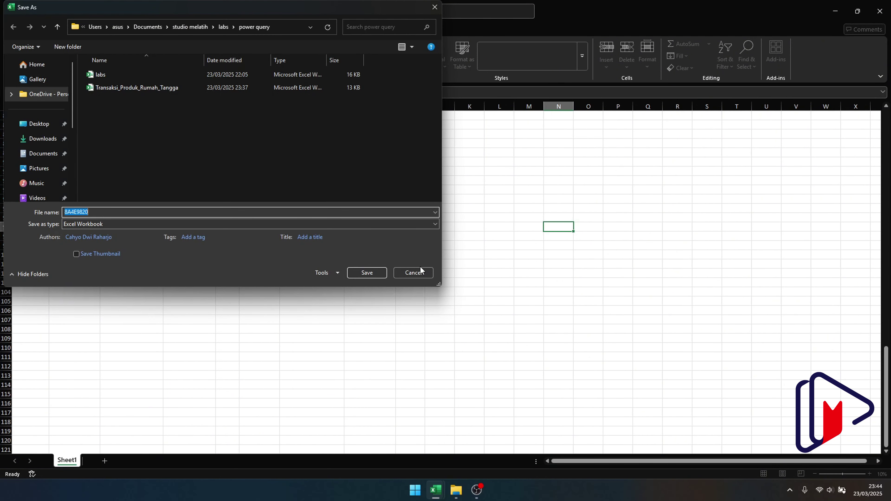
pyautogui.click(172, 91)
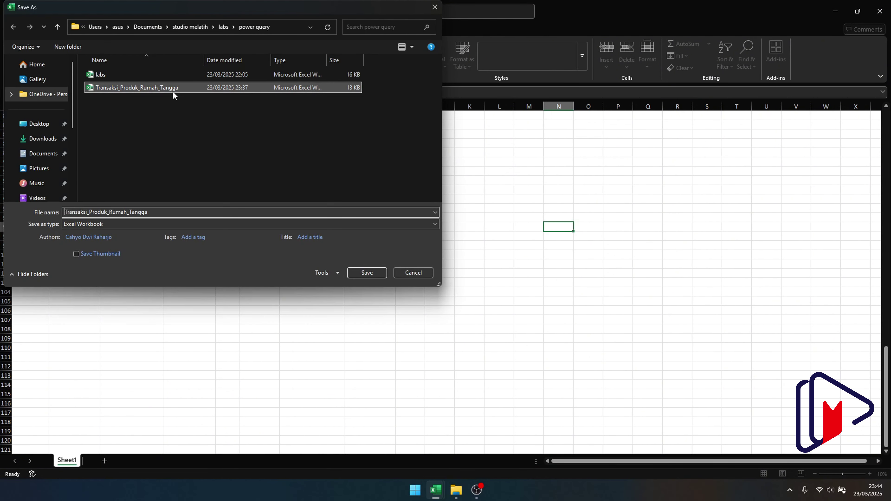
# Try to rename the existing Transaksi_Produk_Rumah_Tangga file to "old Transaksi_Produk_Rumah_Tangga" and dismiss the file-in-use message
pyautogui.rightClick(173, 90)
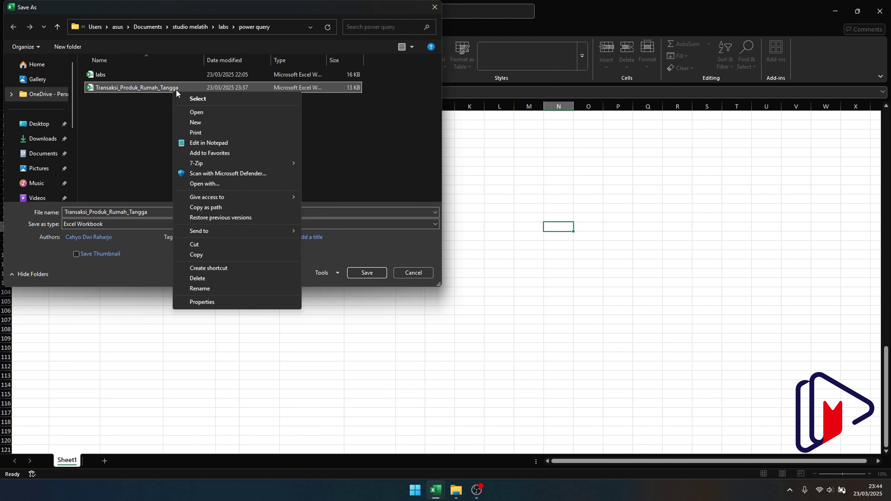
pyautogui.click(219, 289)
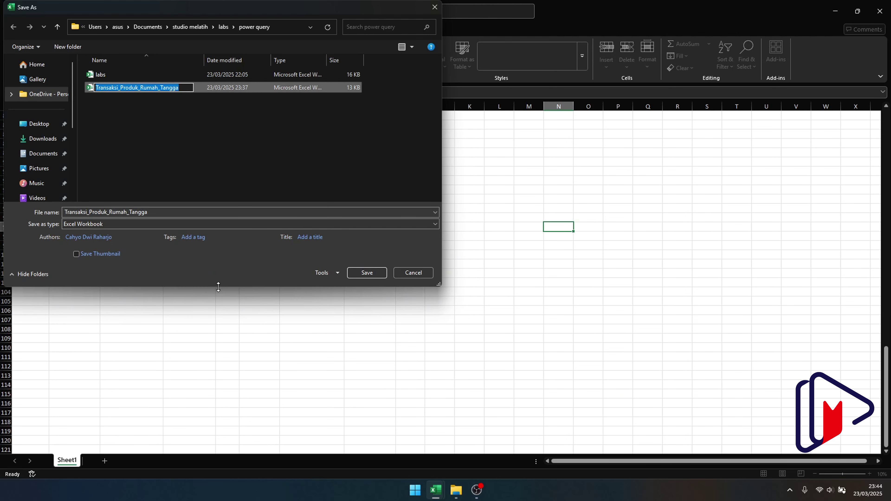
pyautogui.press('Home')
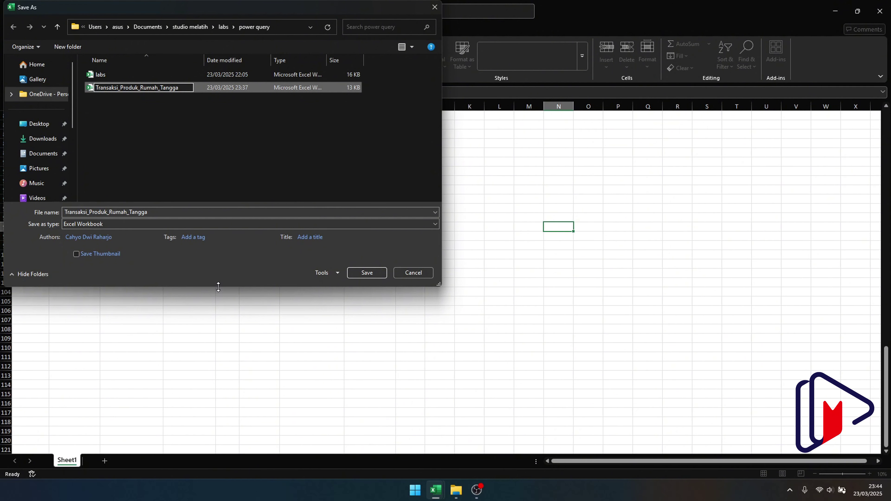
pyautogui.write('old')
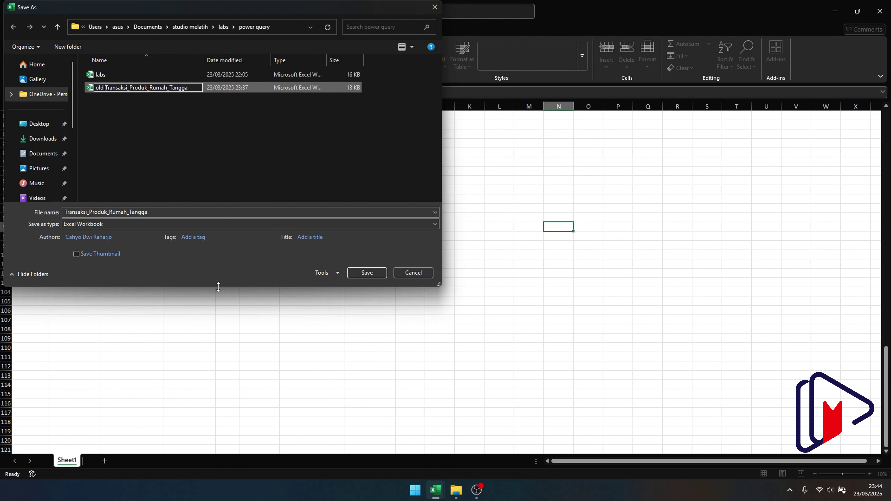
pyautogui.click(166, 212)
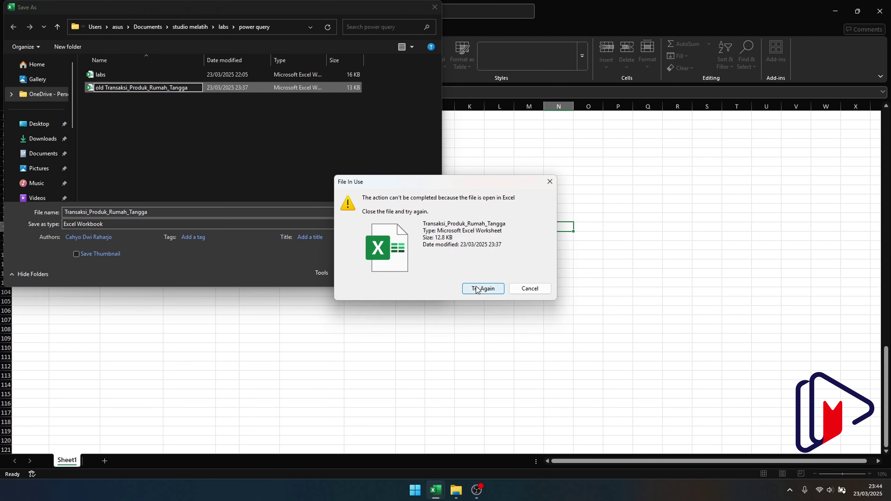
pyautogui.click(477, 287)
pyautogui.click(532, 289)
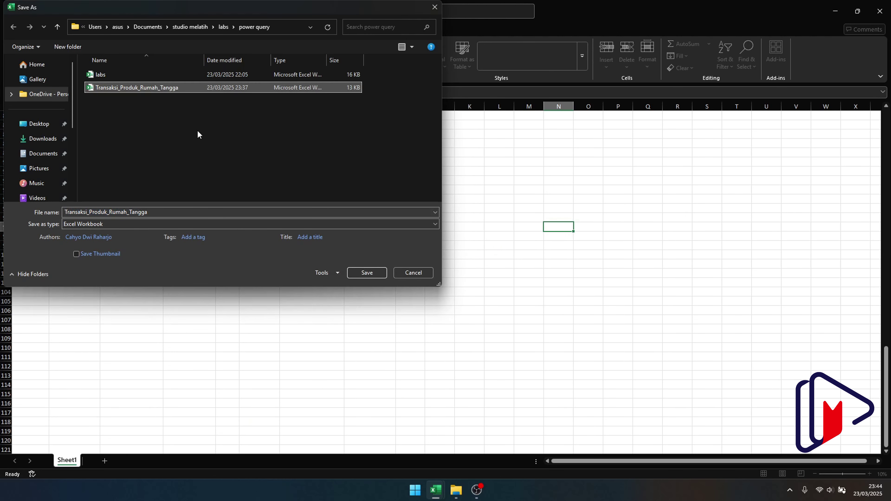
# Save the workbook as Transaksi_Produk_Rumah_Tangga_new in the power query folder and close it
pyautogui.click(179, 212)
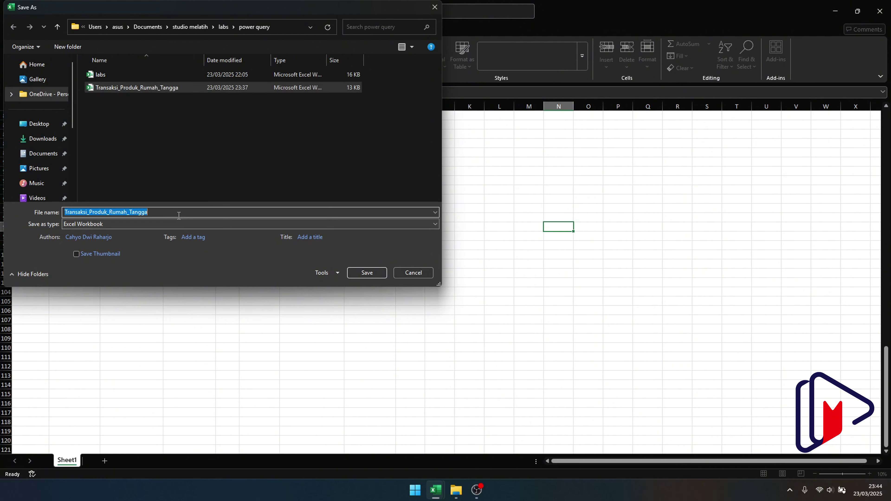
pyautogui.click(183, 212)
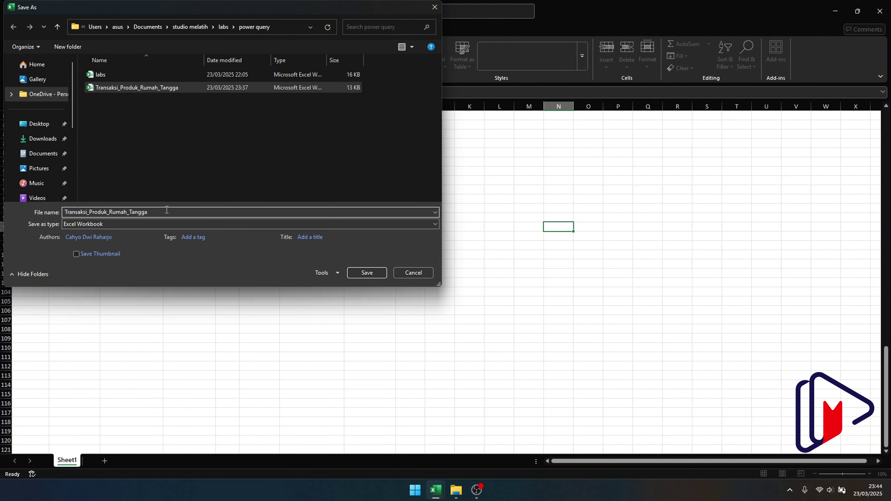
pyautogui.write('_new')
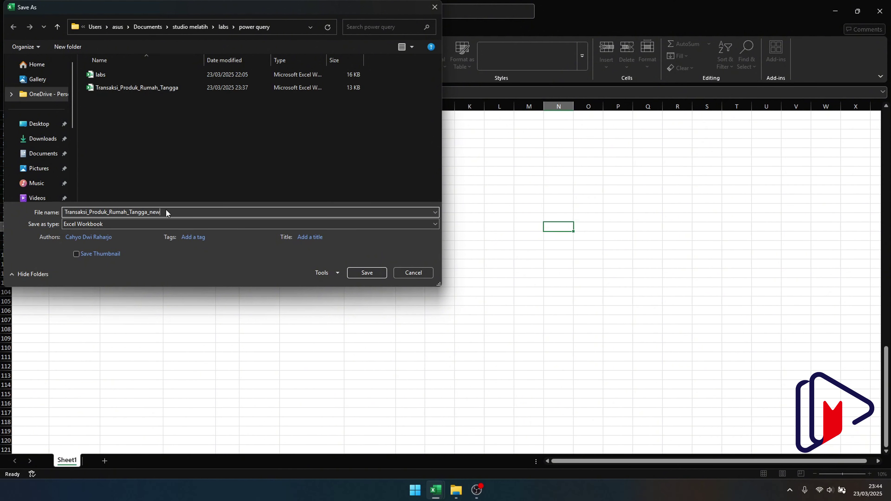
pyautogui.press('Return')
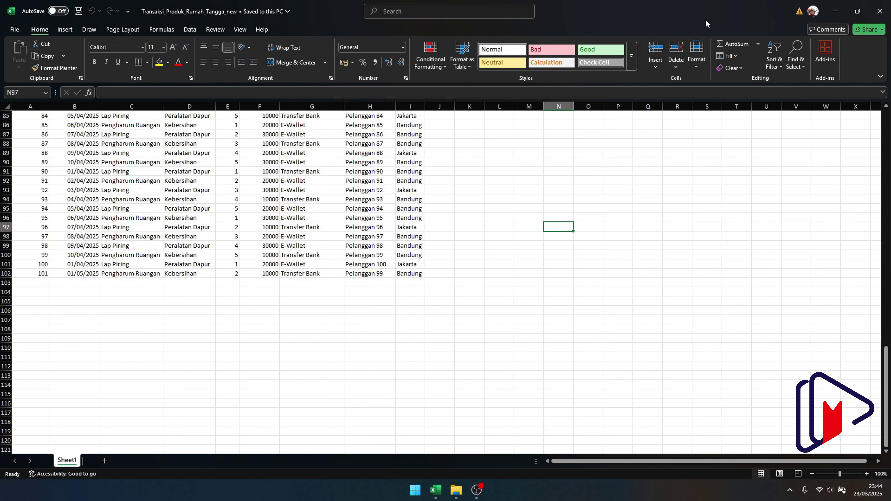
pyautogui.click(881, 5)
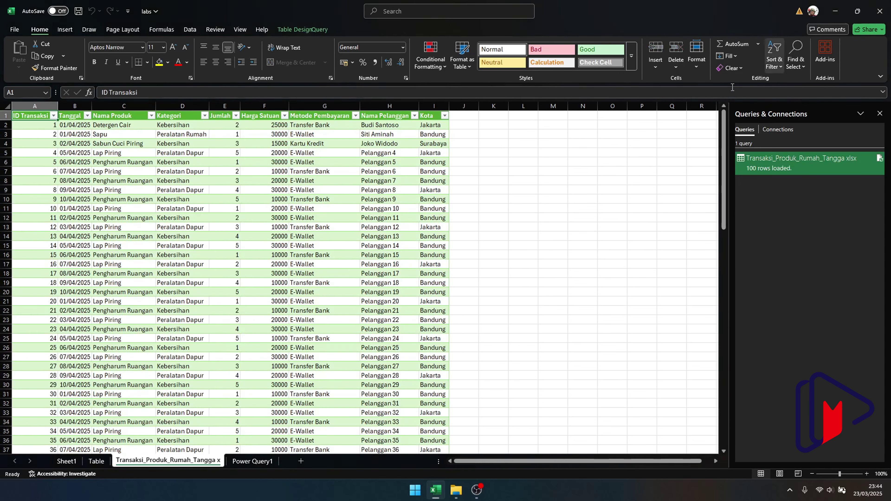
# Switch to File Explorer and preview Transaksi_Produk_Rumah_Tangga_new in the power query folder, with the labs workbook minimized
pyautogui.click(456, 490)
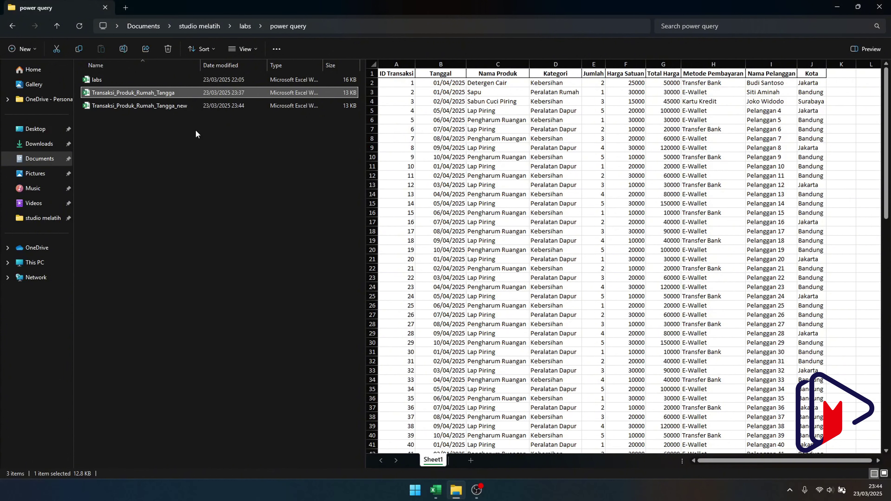
pyautogui.click(171, 105)
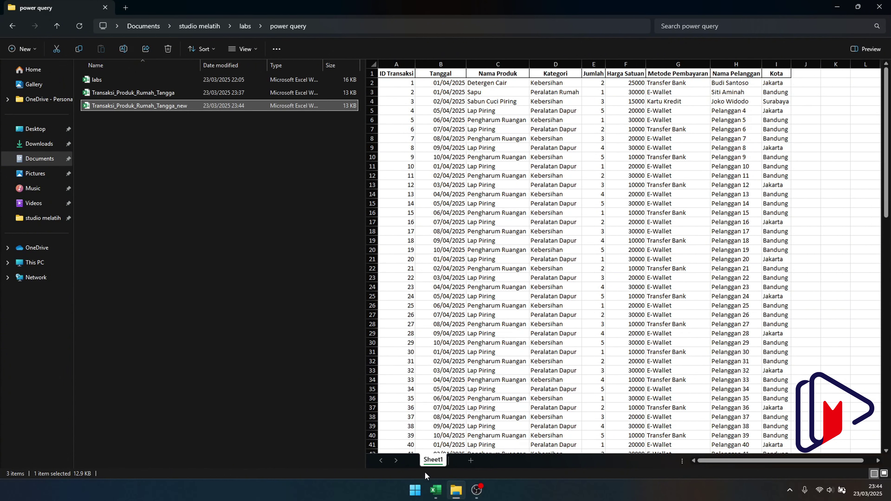
pyautogui.click(430, 496)
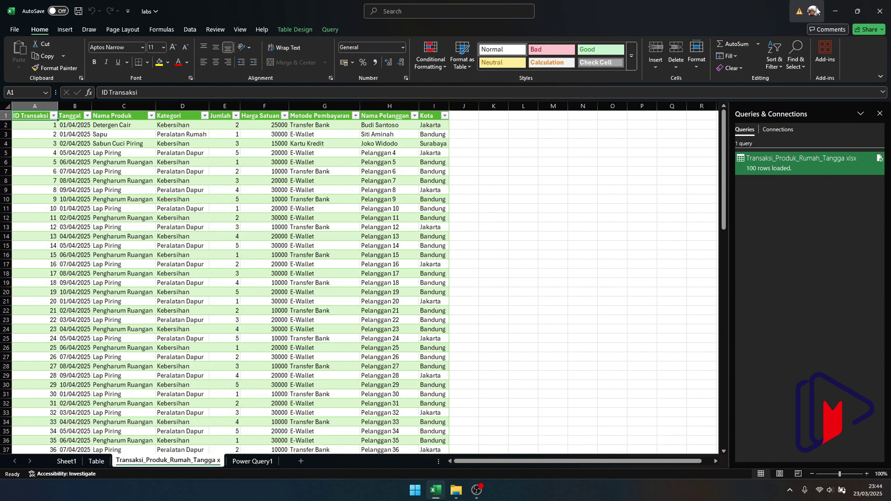
pyautogui.click(833, 11)
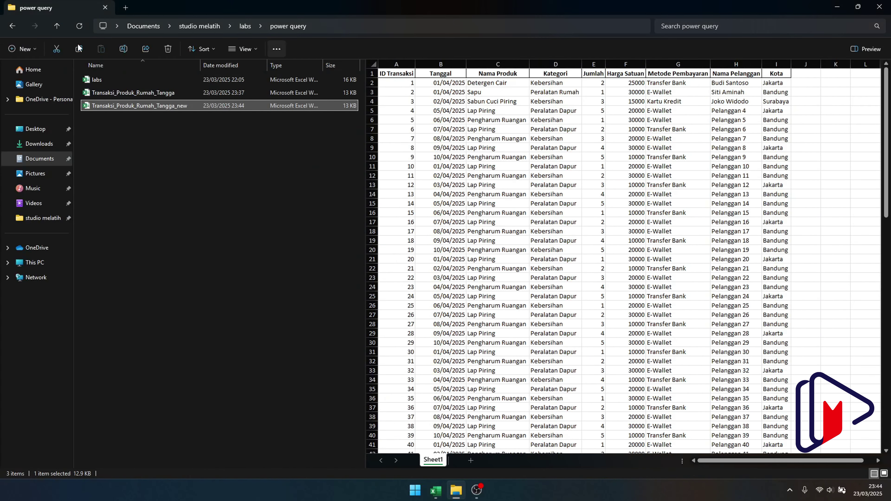
# Try to rename the original Transaksi_Produk_Rumah_Tangga file to Transaksi_Produk_Rumah_Tangga_old and dismiss the file-in-use message
pyautogui.click(154, 94)
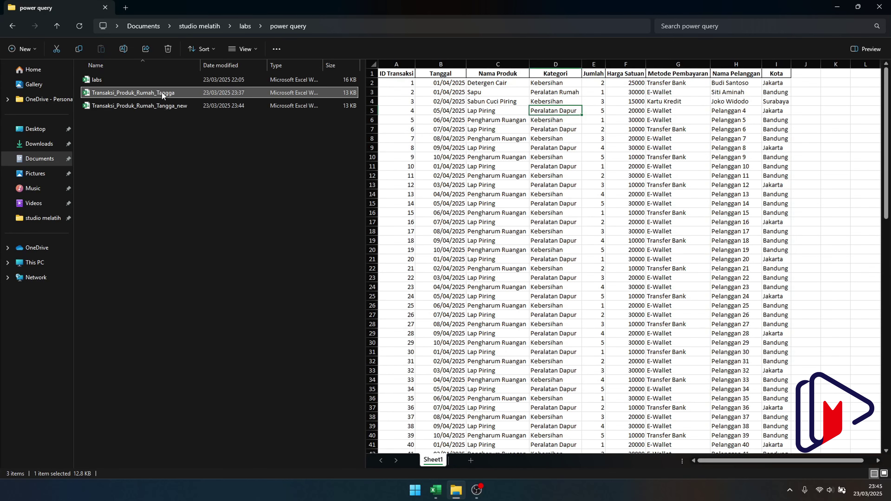
pyautogui.click(161, 91)
pyautogui.click(177, 93)
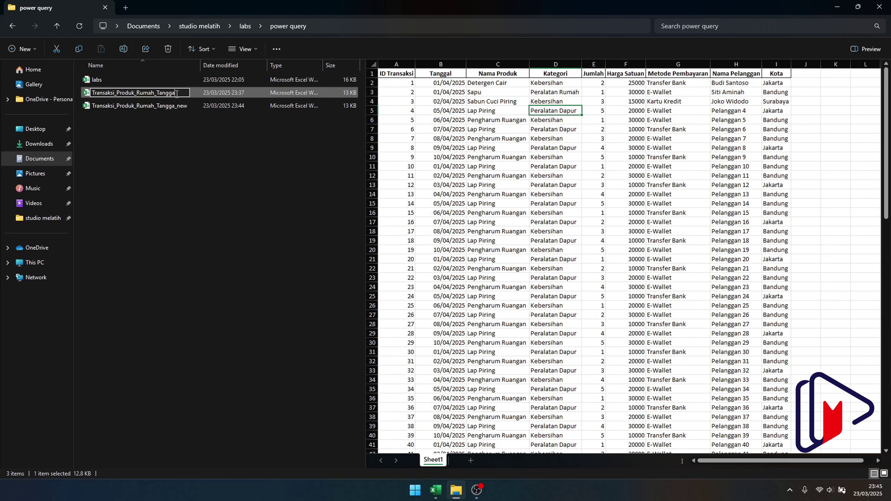
pyautogui.write('_old')
pyautogui.press('Return')
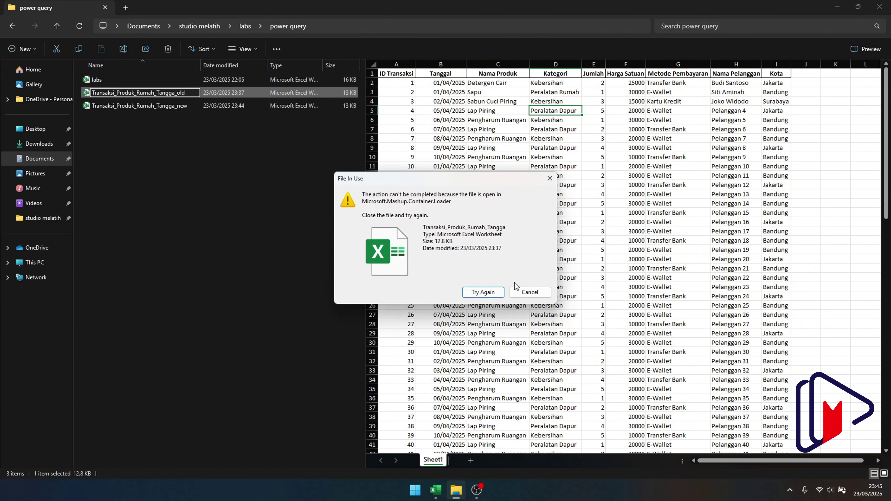
pyautogui.click(529, 292)
# Switch to Excel, save the labs workbook and close it
pyautogui.click(435, 490)
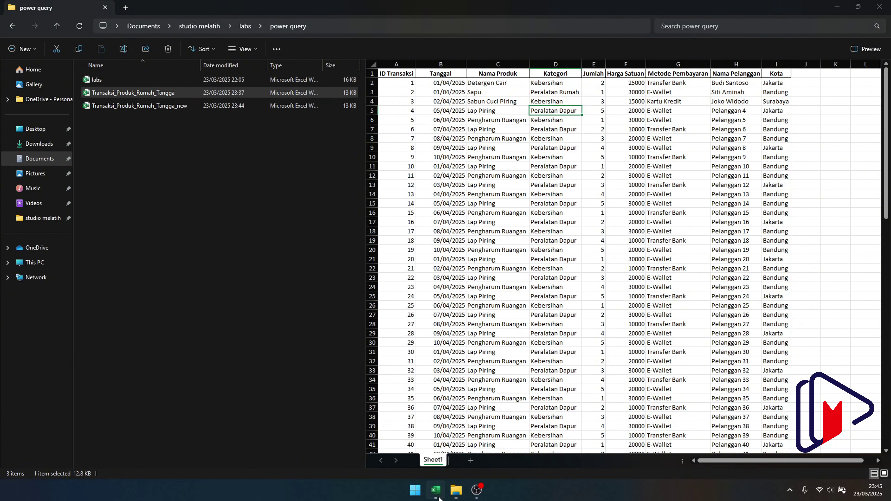
pyautogui.click(490, 329)
pyautogui.hotkey('ctrl', 's')
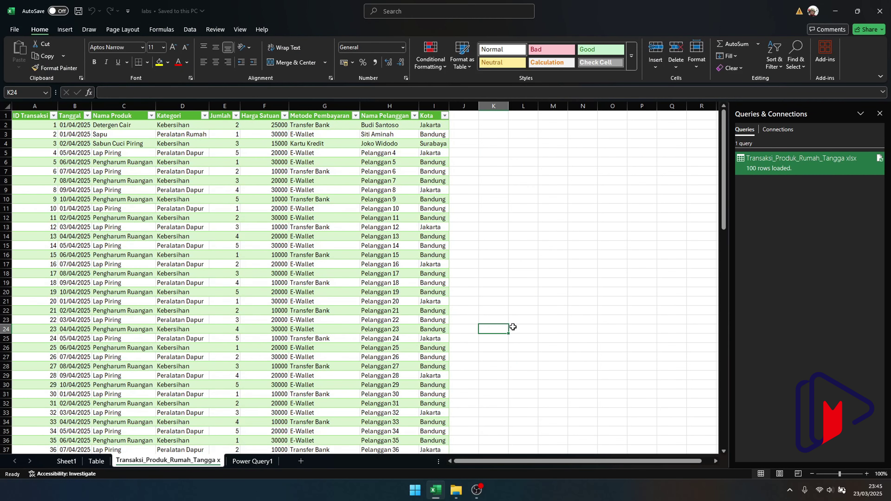
pyautogui.click(880, 11)
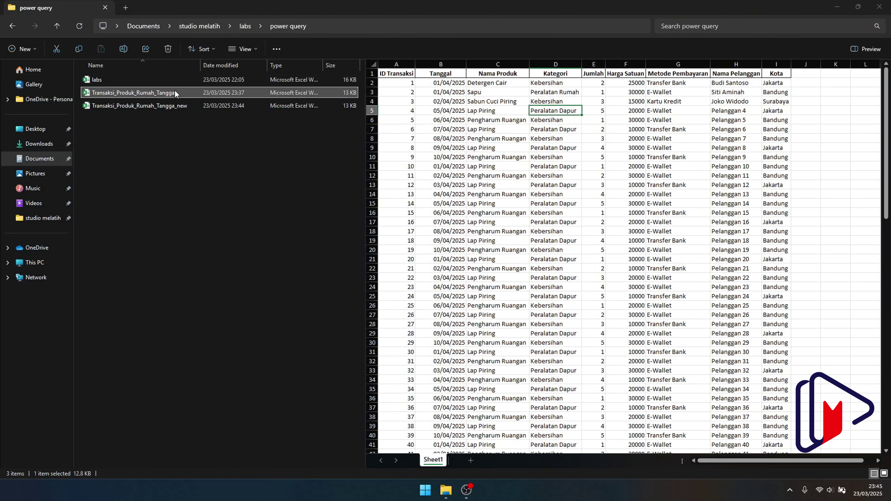
# Rename the original Transaksi_Produk_Rumah_Tangga file to Transaksi_Produk_Rumah_Tangga_old in File Explorer
pyautogui.click(175, 92)
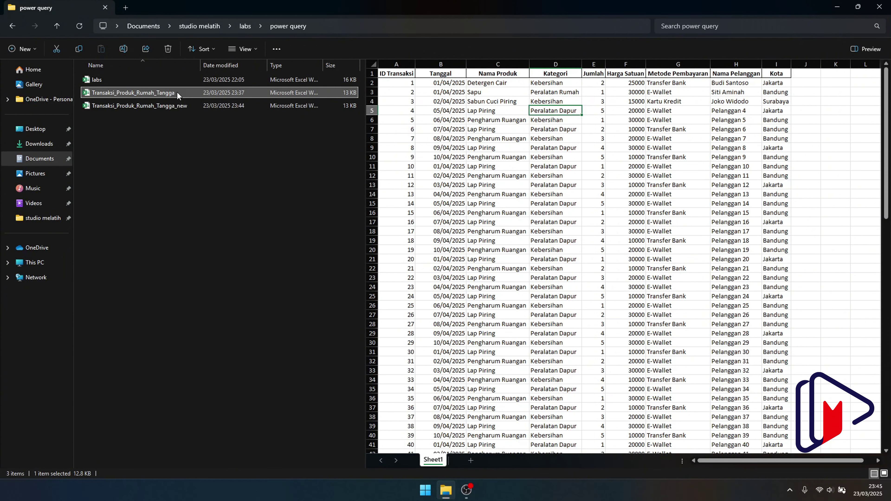
pyautogui.click(177, 92)
pyautogui.click(179, 92)
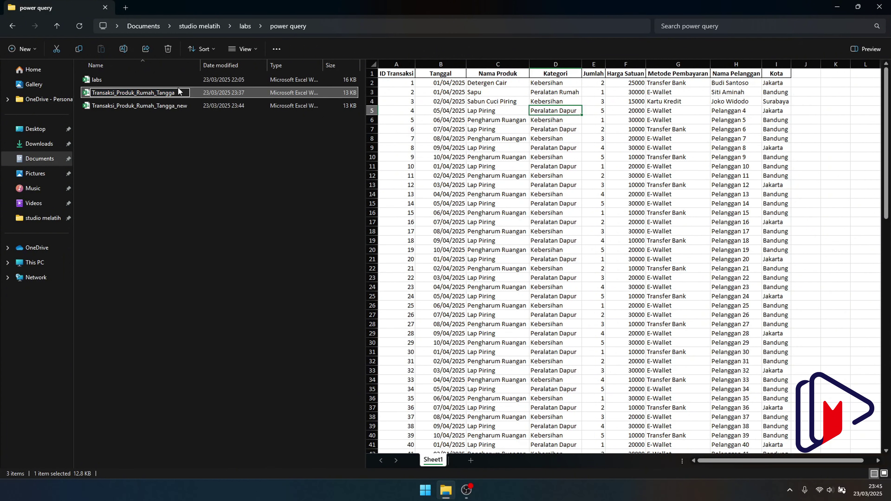
pyautogui.write('_old')
pyautogui.press('Return')
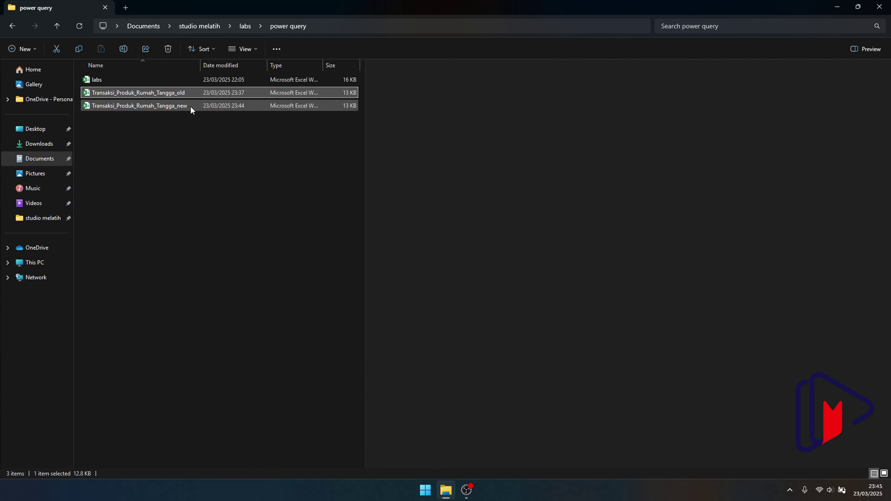
# Rename Transaksi_Produk_Rumah_Tangga_new to Transaksi_Produk_Rumah_Tangga by removing the _new suffix
pyautogui.click(192, 108)
pyautogui.click(192, 106)
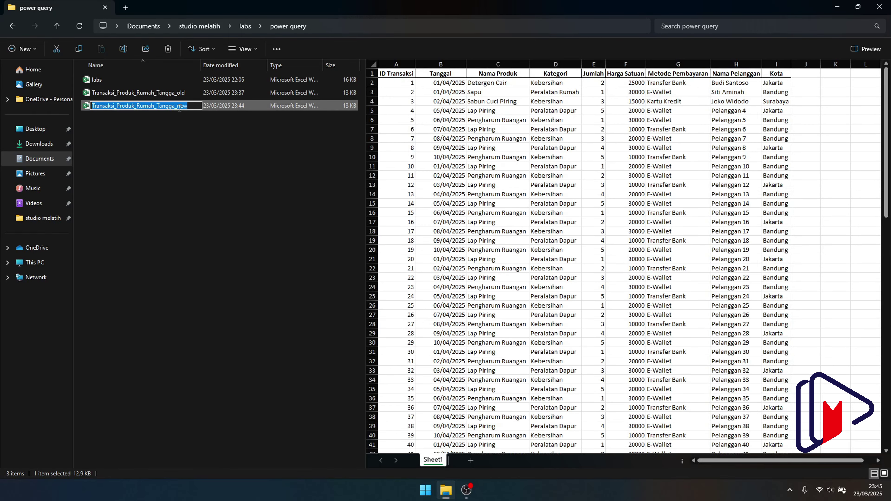
pyautogui.moveTo(178, 108); pyautogui.dragTo(205, 107)
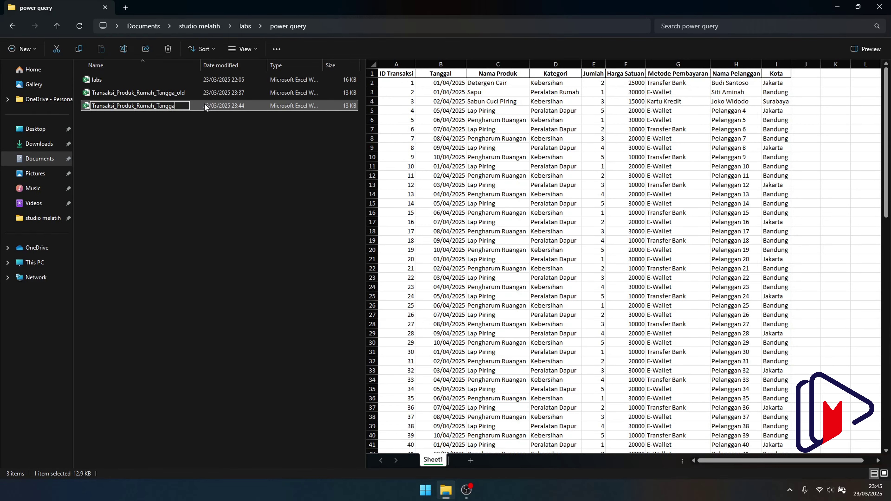
pyautogui.press('Return')
# Open the labs workbook in Excel and enable its external data connections
pyautogui.click(152, 79)
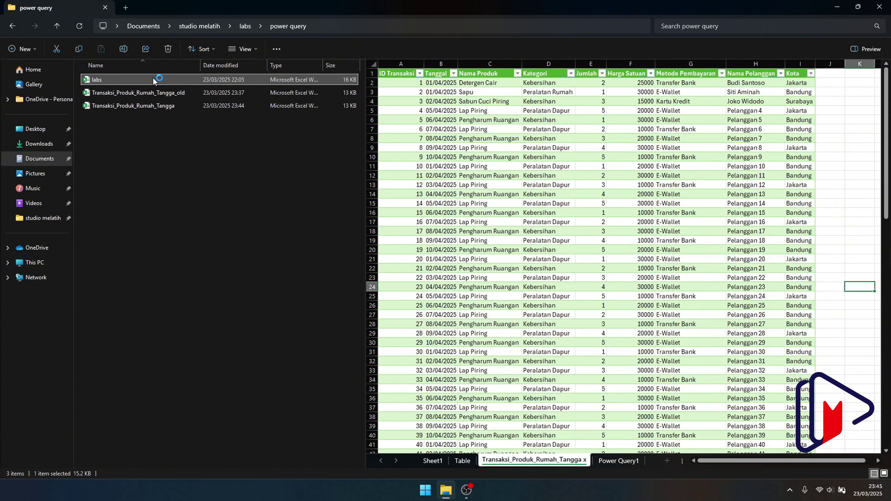
pyautogui.scroll(-1, 256, 164)
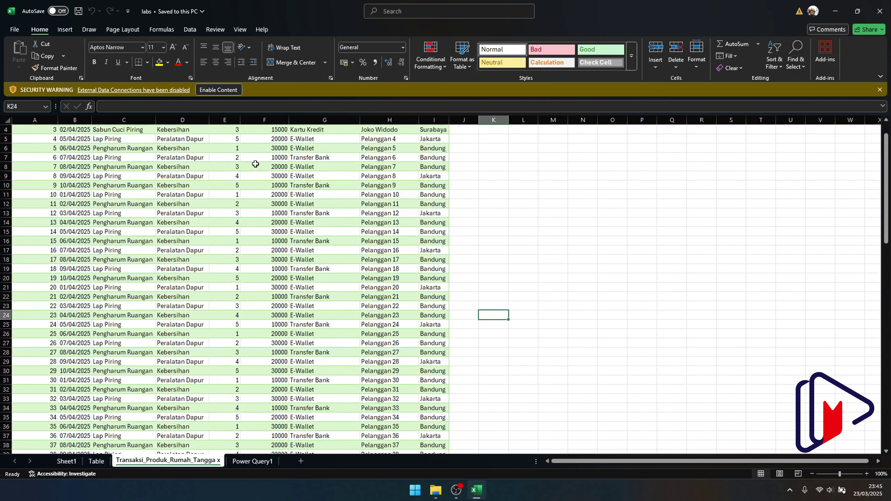
pyautogui.scroll(-20, 255, 164)
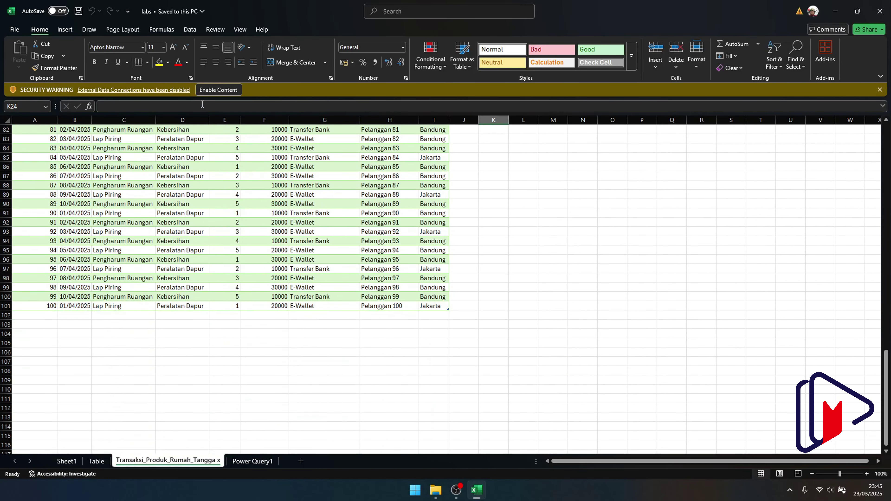
pyautogui.click(218, 90)
# Refresh the query table on the Transaksi_Produk_Rumah_Tangga sheet and select its last row
pyautogui.click(165, 210)
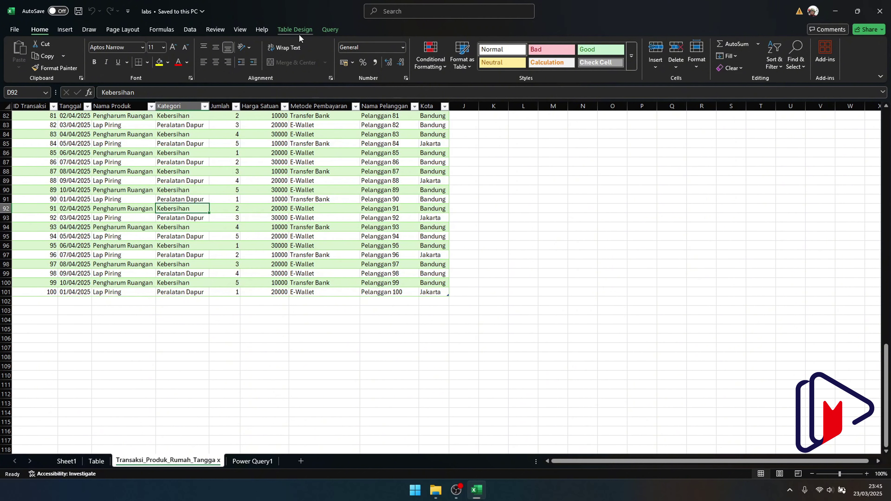
pyautogui.click(325, 30)
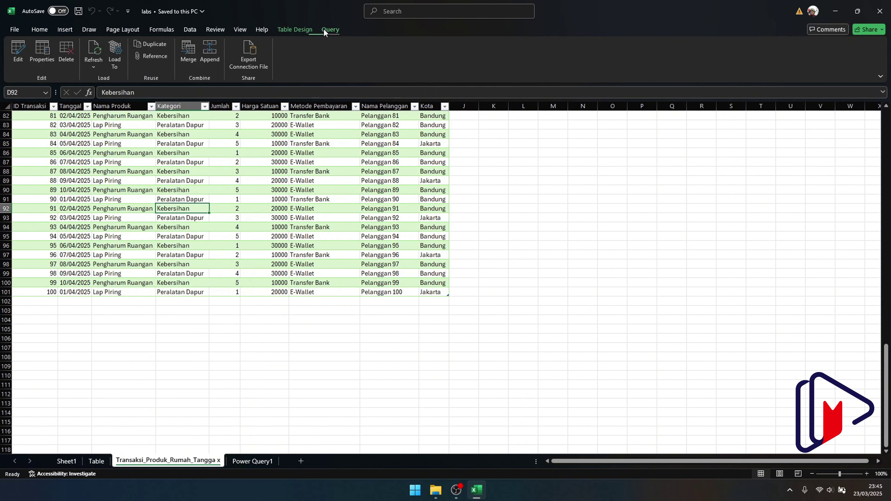
pyautogui.click(303, 30)
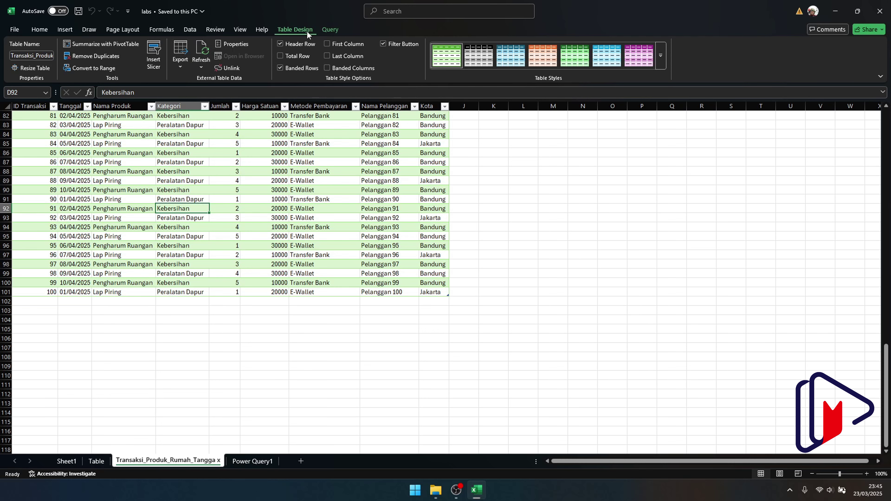
pyautogui.click(329, 29)
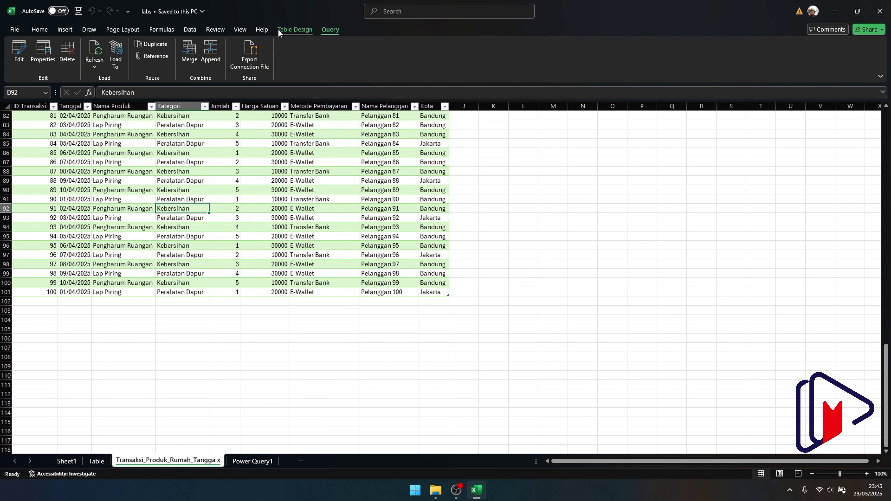
pyautogui.click(94, 52)
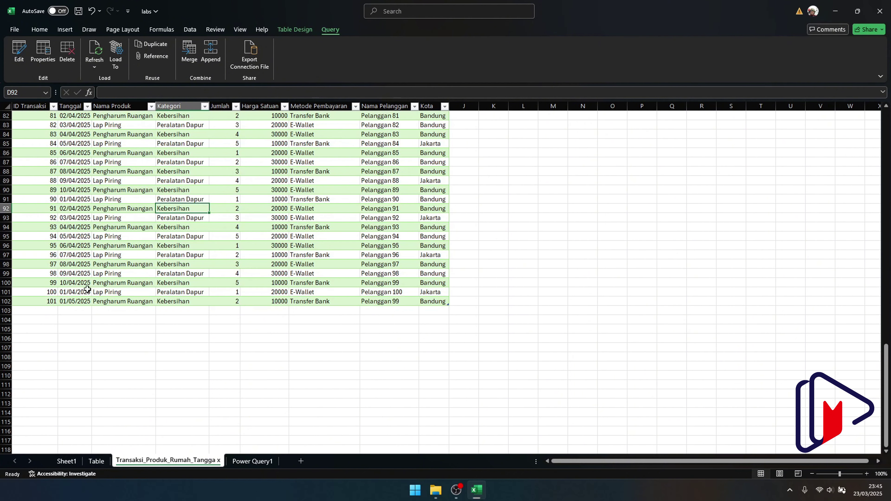
pyautogui.moveTo(39, 302); pyautogui.dragTo(415, 306)
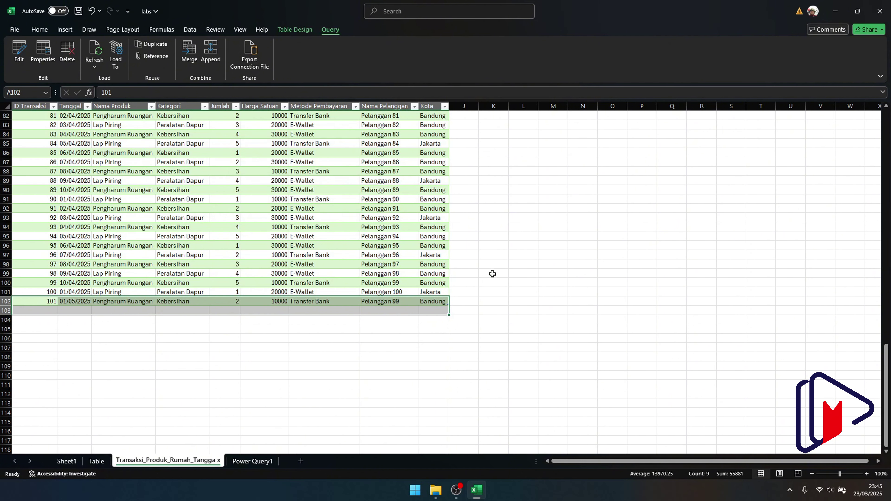
# Save the labs workbook and close it
pyautogui.click(504, 270)
pyautogui.hotkey('ctrl', 's')
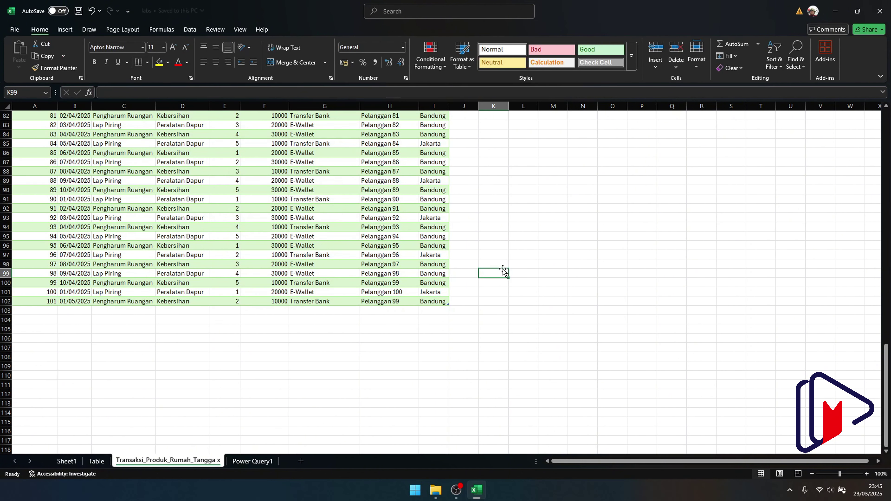
pyautogui.click(880, 11)
# Open the Transaksi_Produk_Rumah_Tangga source file and delete rows 95 to 100, which hold transactions 94 to 99
pyautogui.click(152, 106)
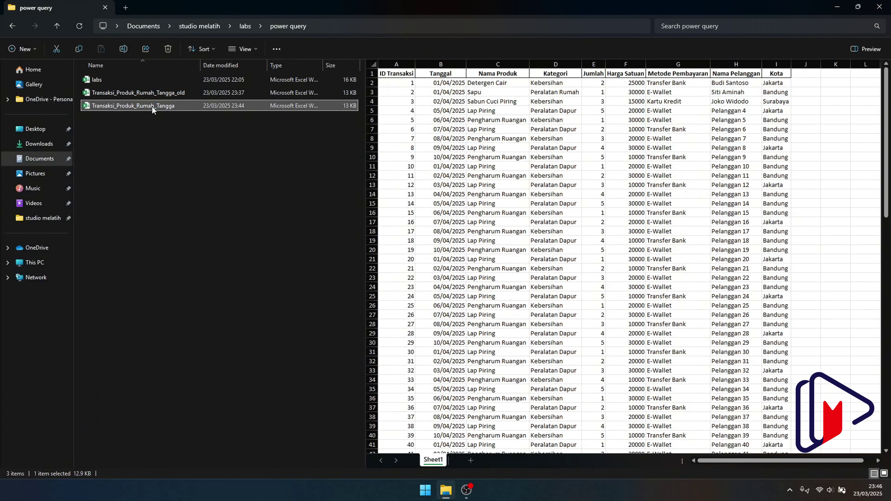
pyautogui.doubleClick(152, 107)
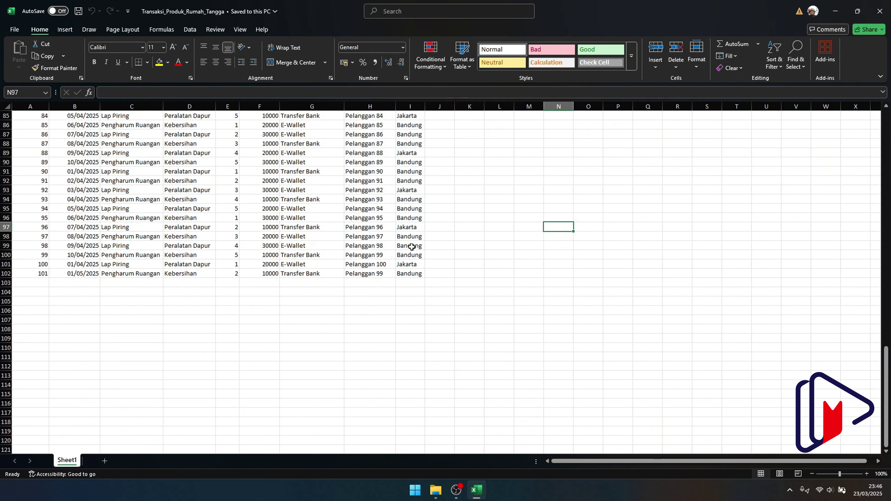
pyautogui.moveTo(424, 255); pyautogui.dragTo(1, 210)
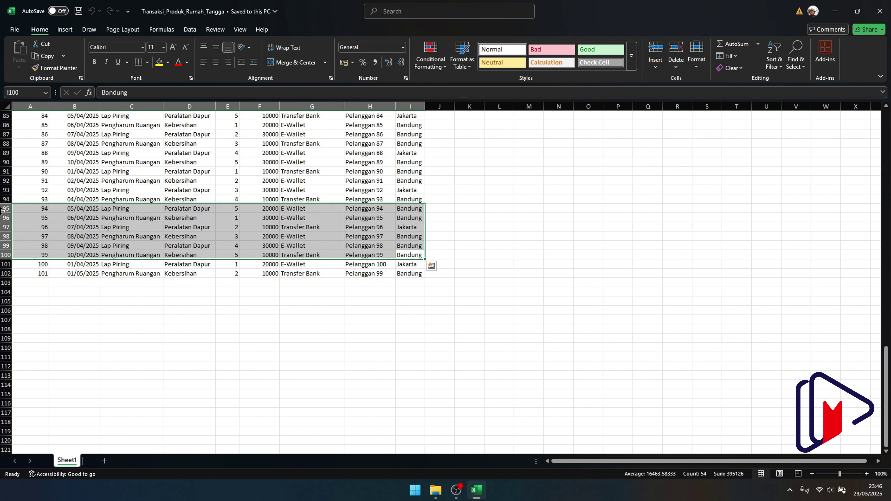
pyautogui.press('Delete')
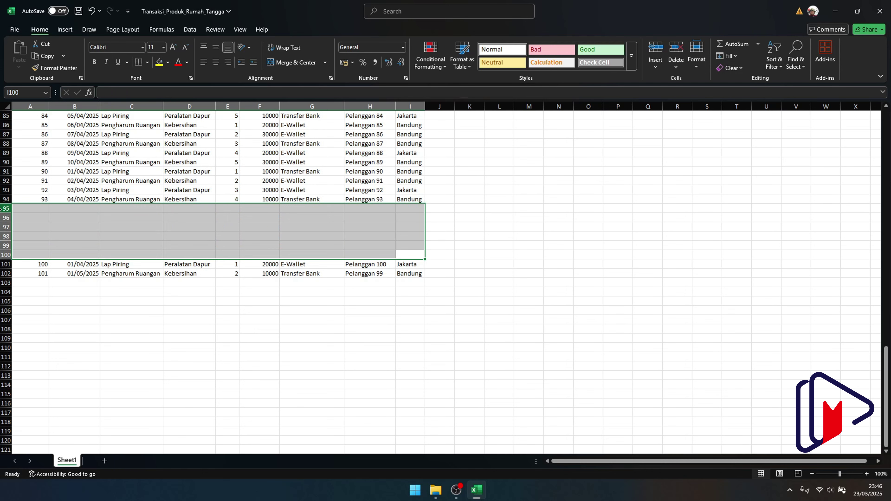
pyautogui.moveTo(1, 209); pyautogui.dragTo(2, 256)
pyautogui.rightClick(4, 234)
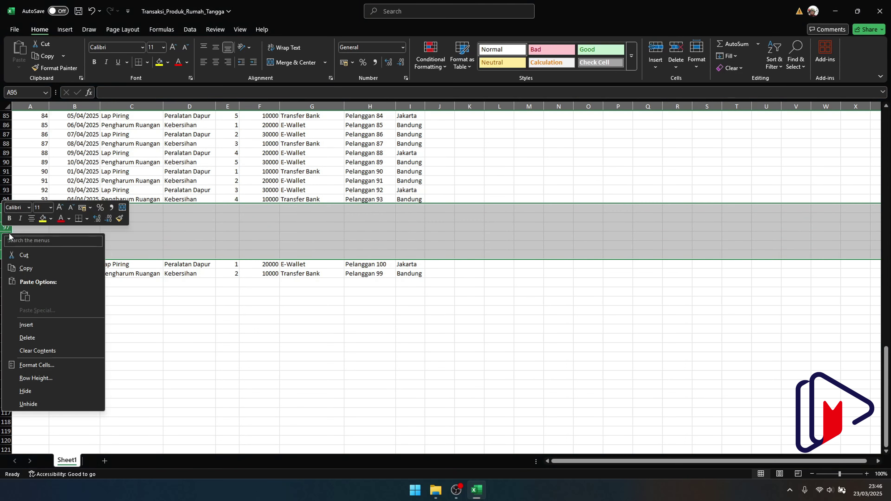
pyautogui.click(29, 338)
# Save the Transaksi_Produk_Rumah_Tangga source file and close it
pyautogui.click(205, 301)
pyautogui.hotkey('ctrl', 's')
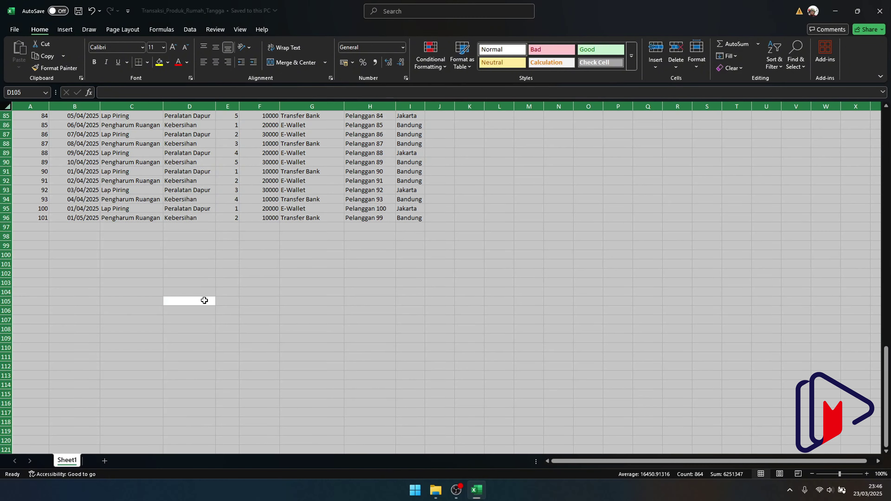
pyautogui.click(228, 273)
pyautogui.click(879, 11)
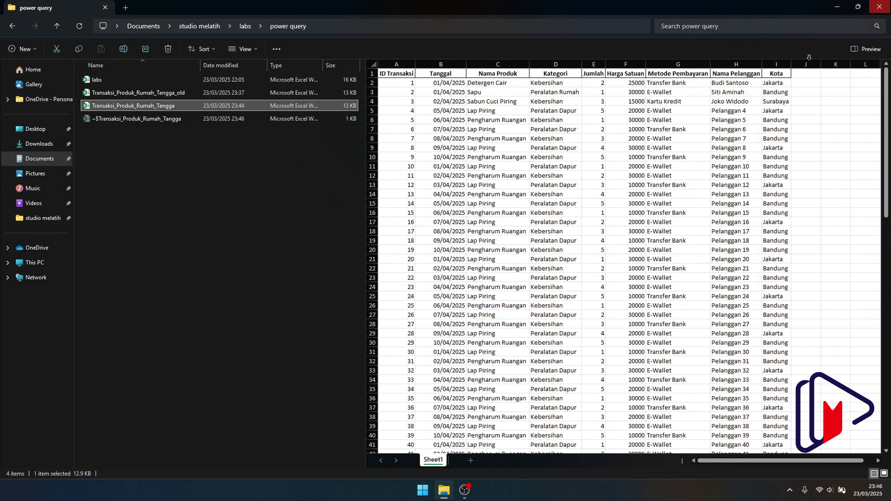
# Reopen the labs workbook from the power query folder and refresh the Transaksi_Produk_Rumah_Tangga query table
pyautogui.click(105, 79)
pyautogui.doubleClick(106, 79)
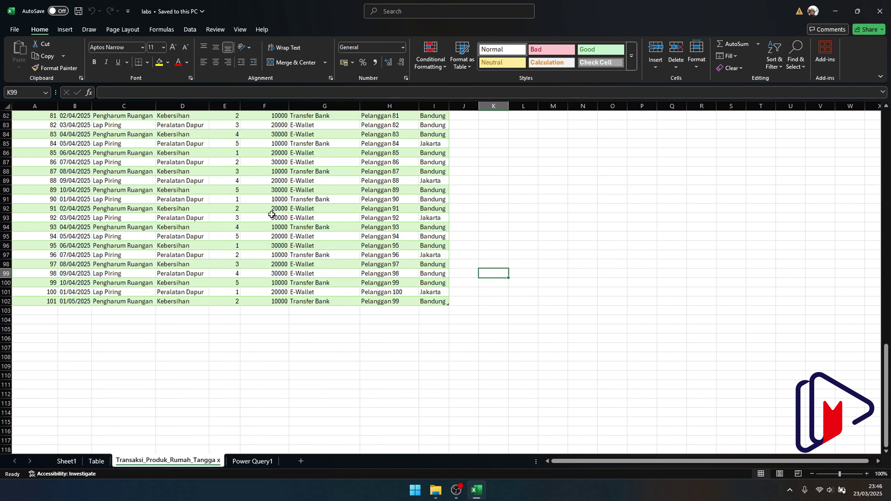
pyautogui.click(172, 246)
pyautogui.click(330, 29)
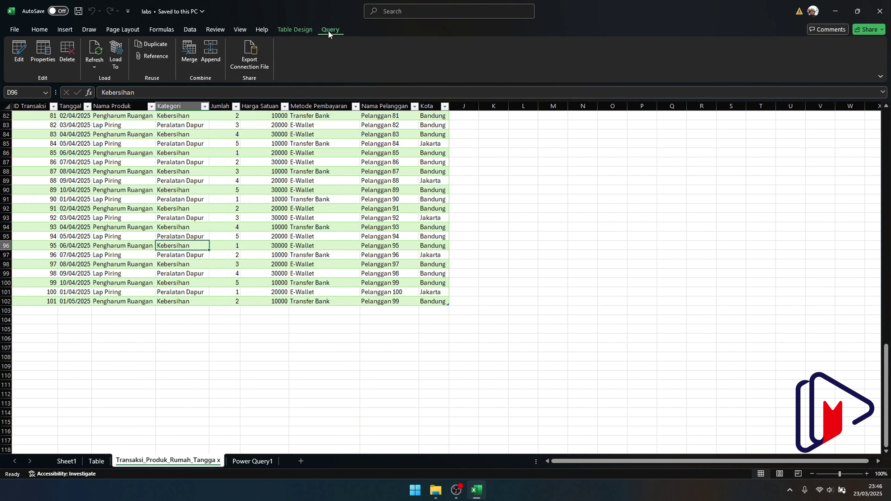
pyautogui.click(90, 50)
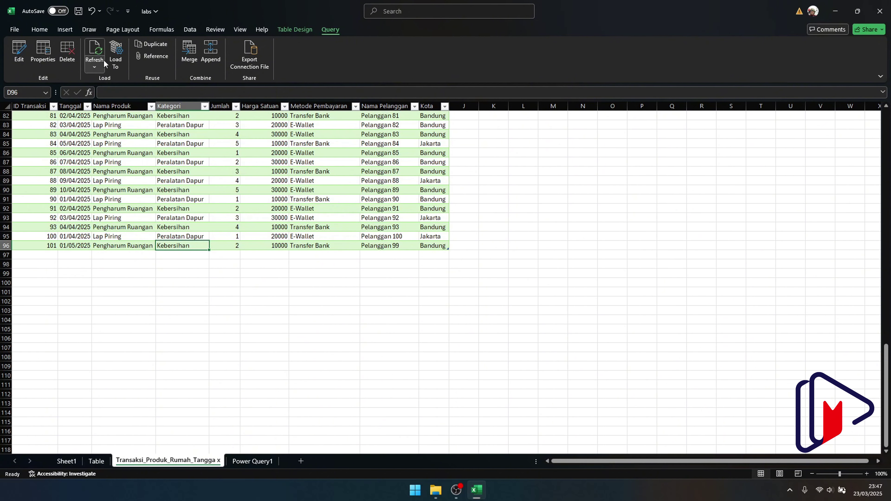
# Open the table's query in Power Query Editor, review its data source settings, and close the editor
pyautogui.click(20, 58)
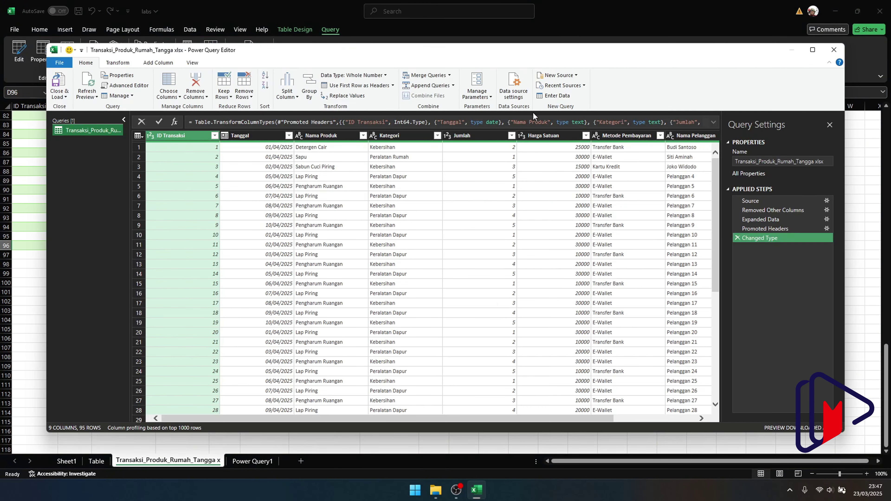
pyautogui.click(524, 88)
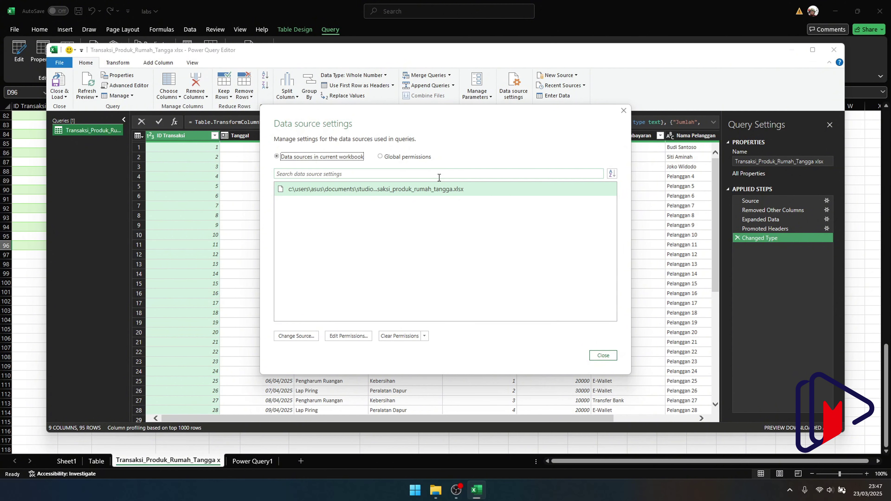
pyautogui.click(623, 111)
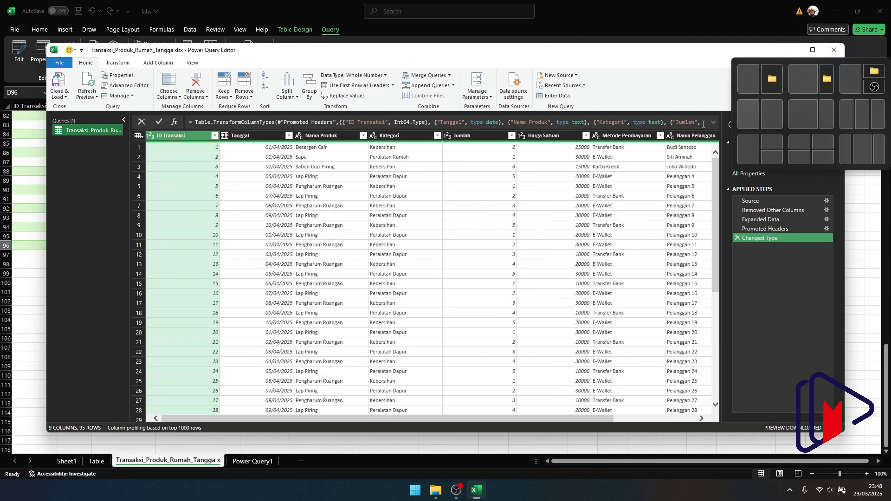
pyautogui.click(834, 50)
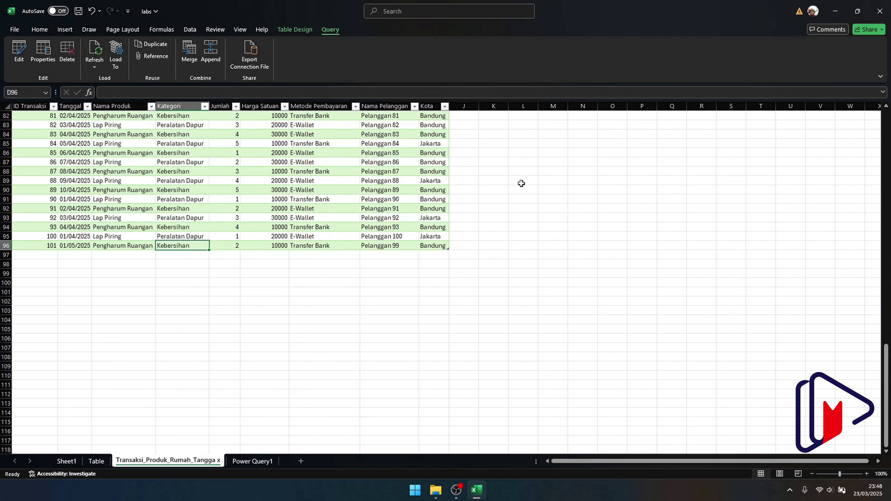
pyautogui.click(512, 238)
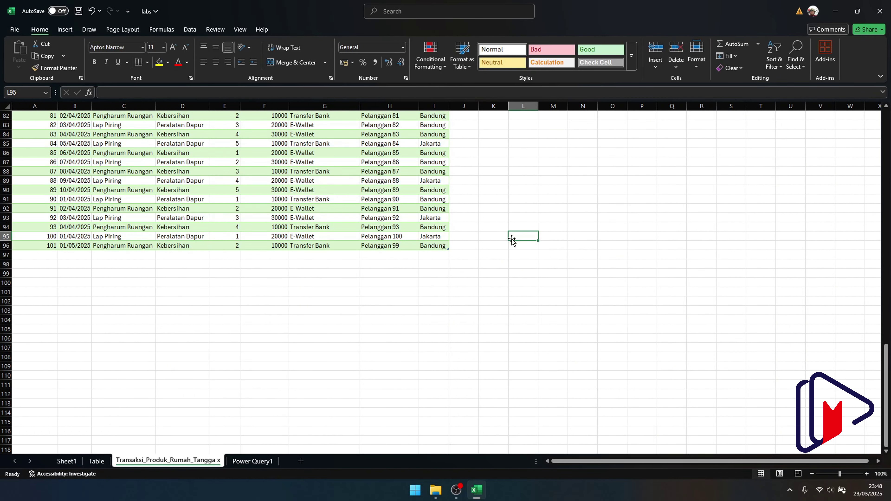
pyautogui.scroll(1, 512, 239)
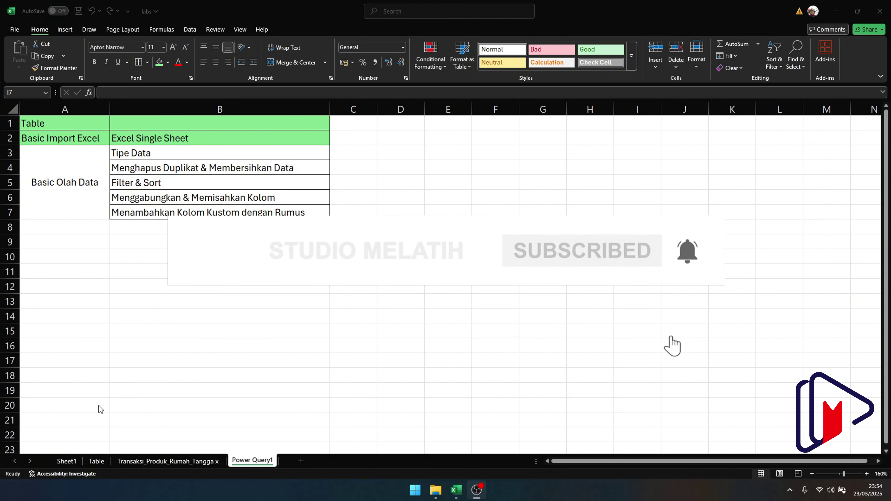
pyautogui.click(67, 191)
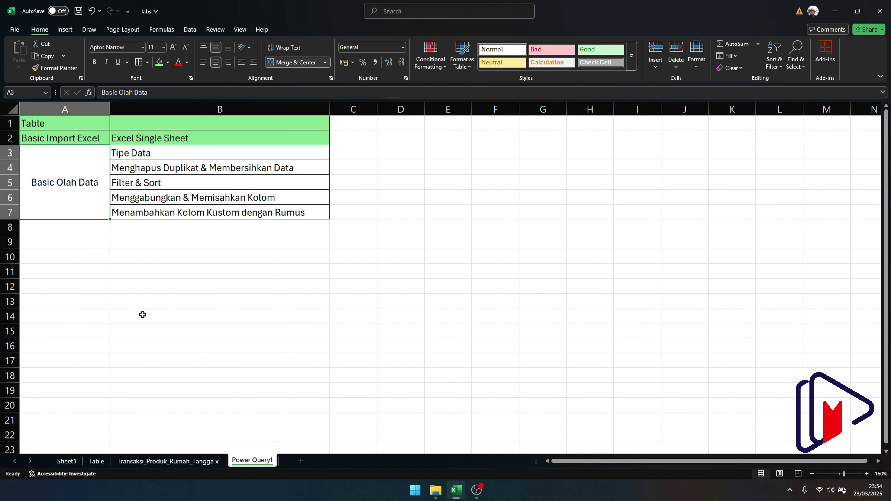
# Open the query behind the Transaksi_Produk_Rumah_Tangga sheet's table in Power Query Editor
pyautogui.click(161, 461)
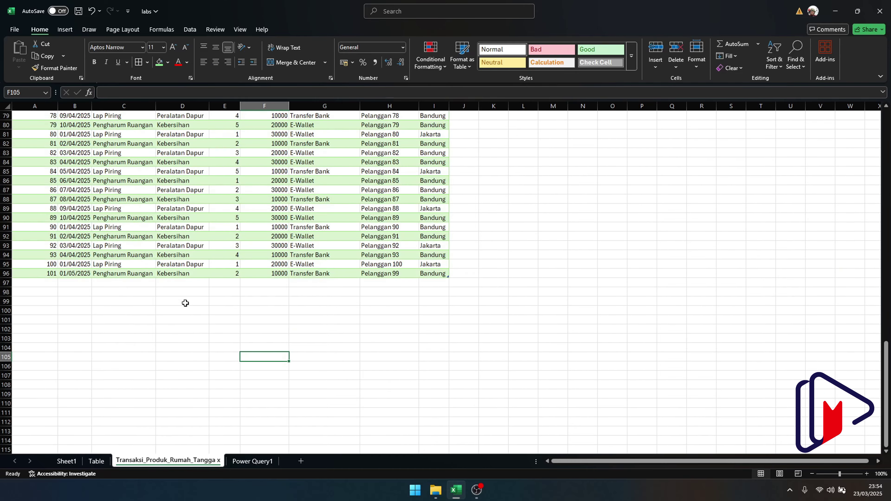
pyautogui.scroll(8, 167, 232)
pyautogui.scroll(18, 167, 232)
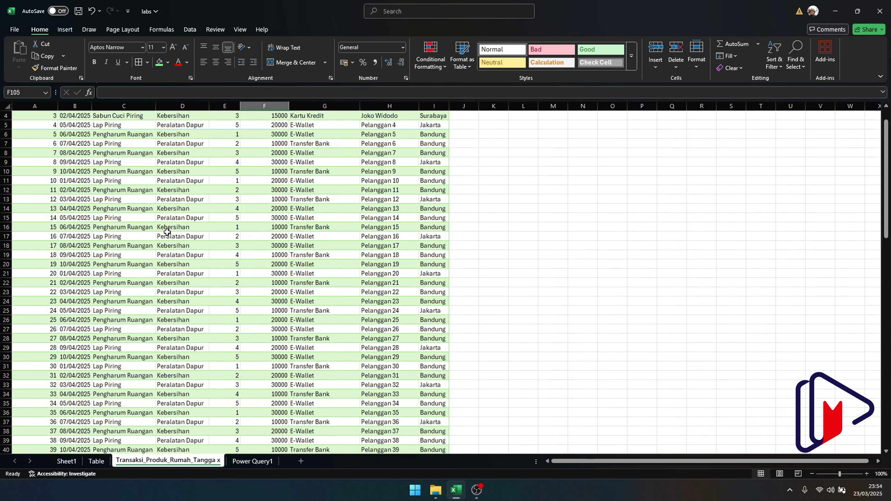
pyautogui.scroll(1, 167, 232)
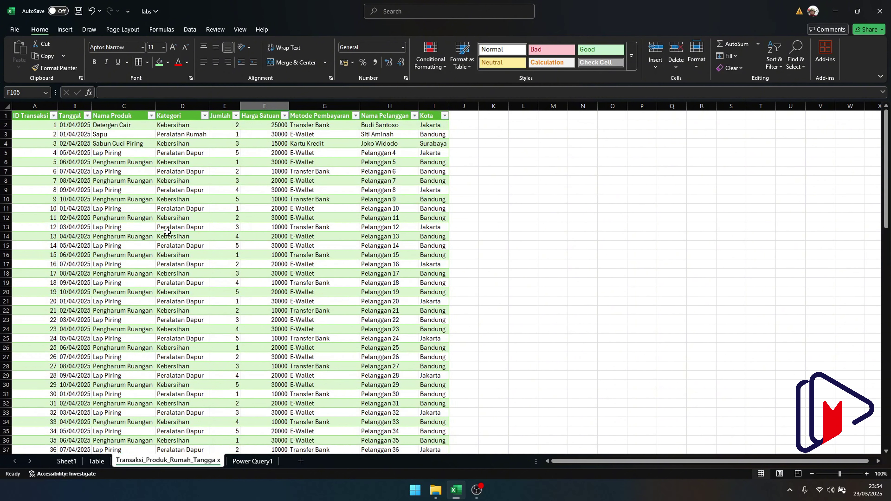
pyautogui.click(166, 230)
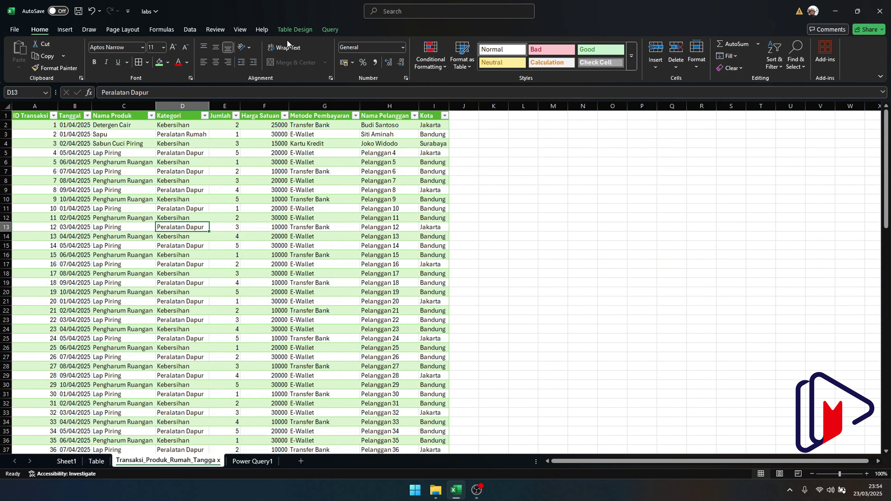
pyautogui.click(330, 28)
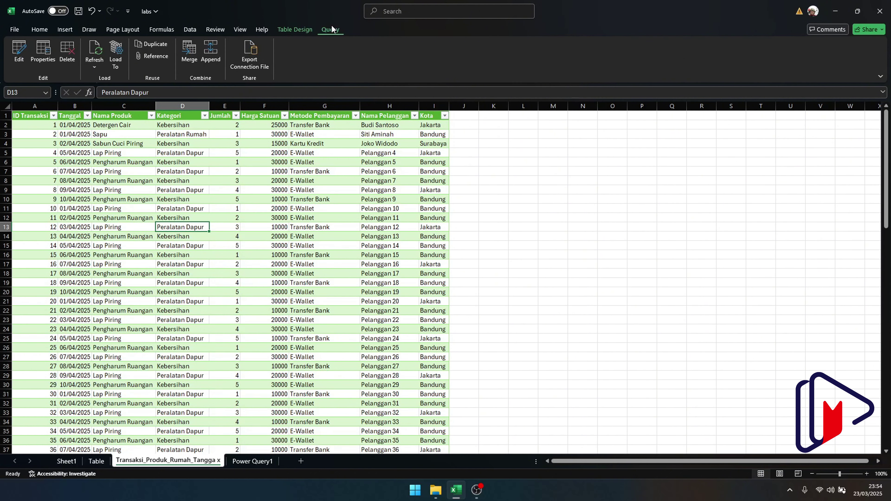
pyautogui.click(14, 52)
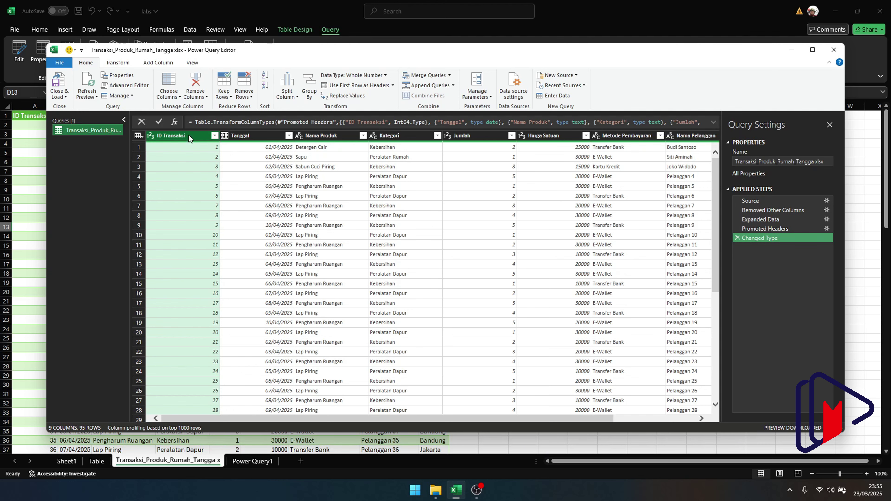
# Check the data type choices for the Nama Produk column and try to change the Tanggal column to Text
pyautogui.click(317, 137)
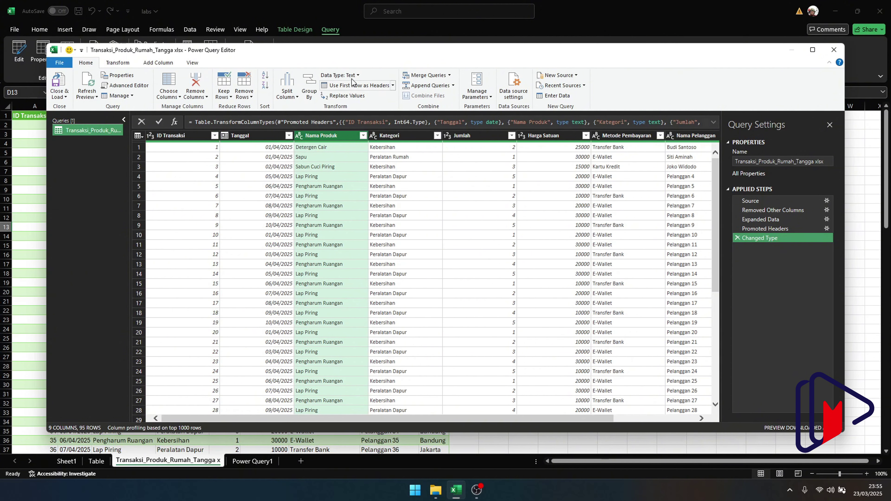
pyautogui.click(358, 75)
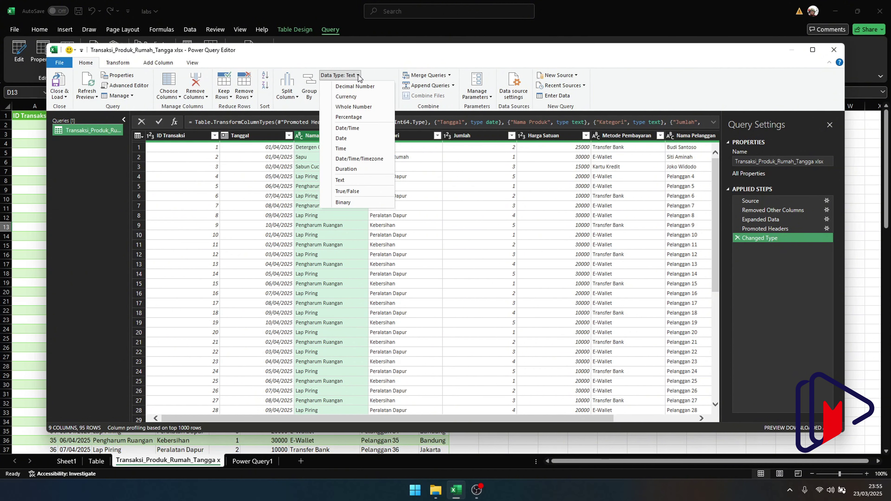
pyautogui.click(283, 136)
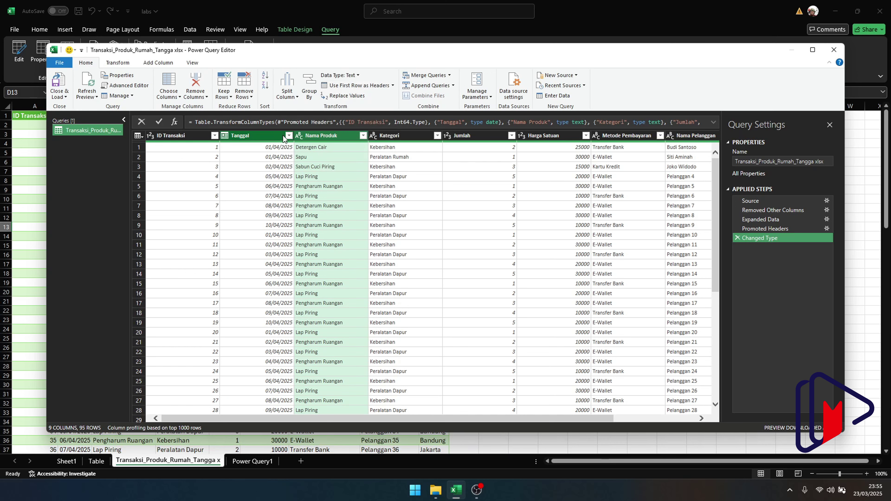
pyautogui.click(352, 75)
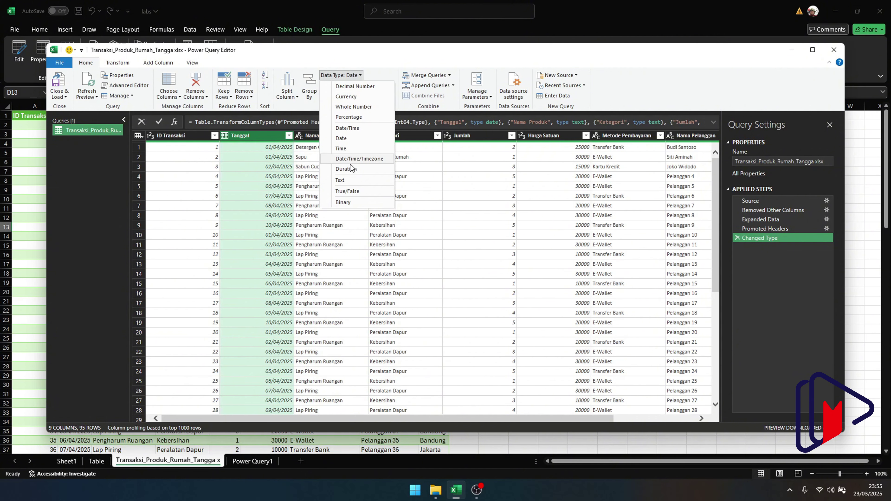
pyautogui.click(347, 180)
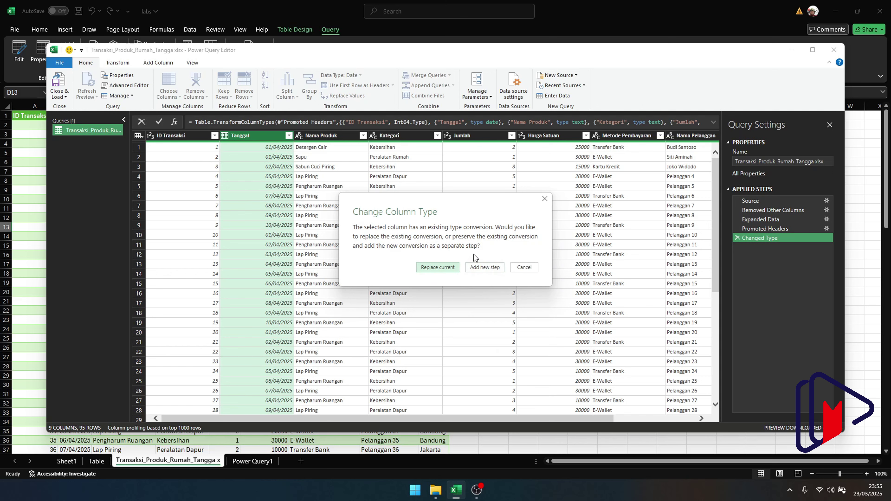
pyautogui.click(546, 200)
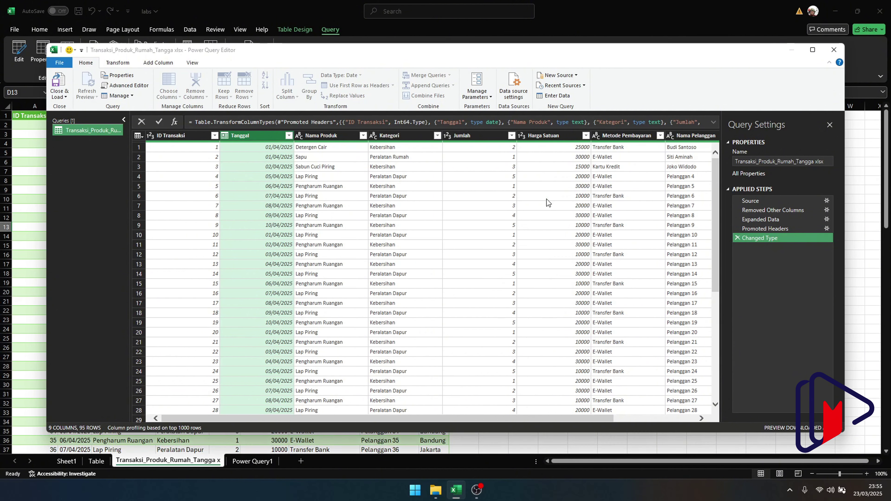
# Select the Jumlah column in the query preview
pyautogui.click(487, 137)
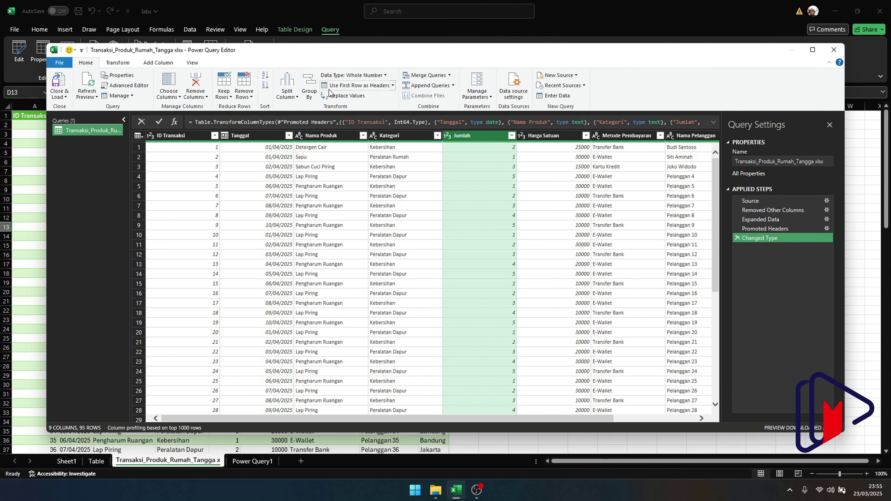
pyautogui.click(352, 75)
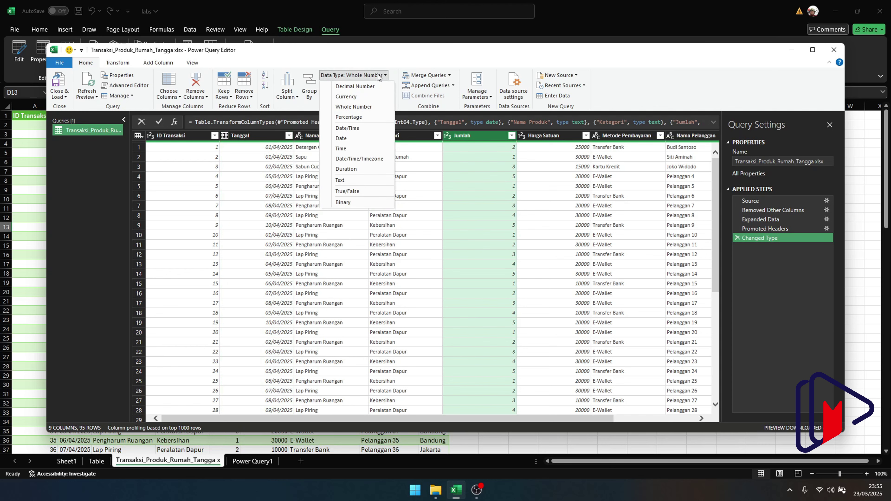
pyautogui.click(351, 181)
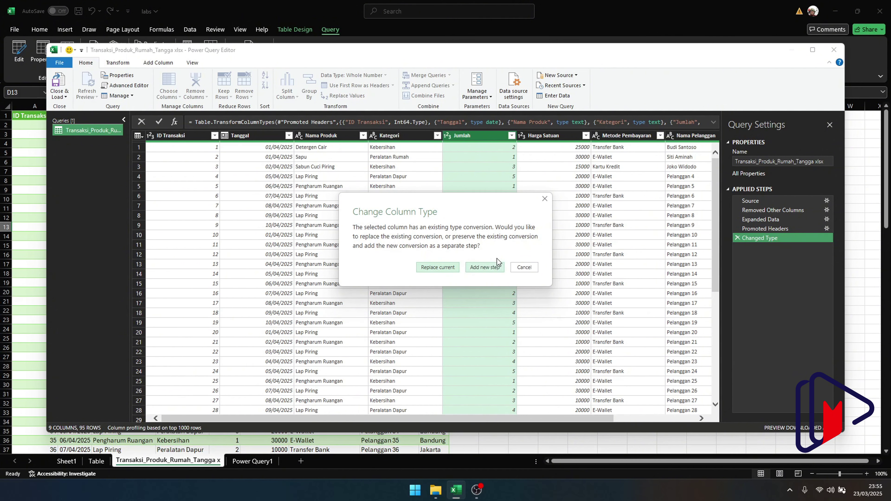
pyautogui.click(524, 268)
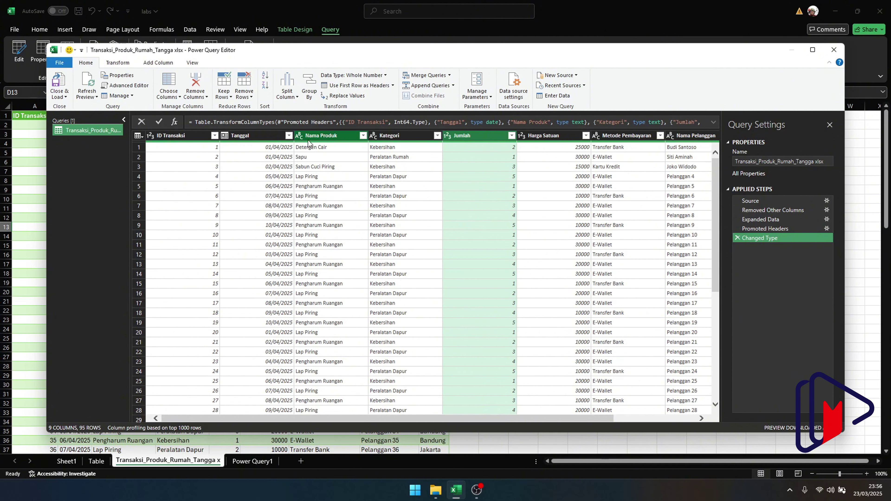
# Examine the data types available for the Tanggal column
pyautogui.click(278, 168)
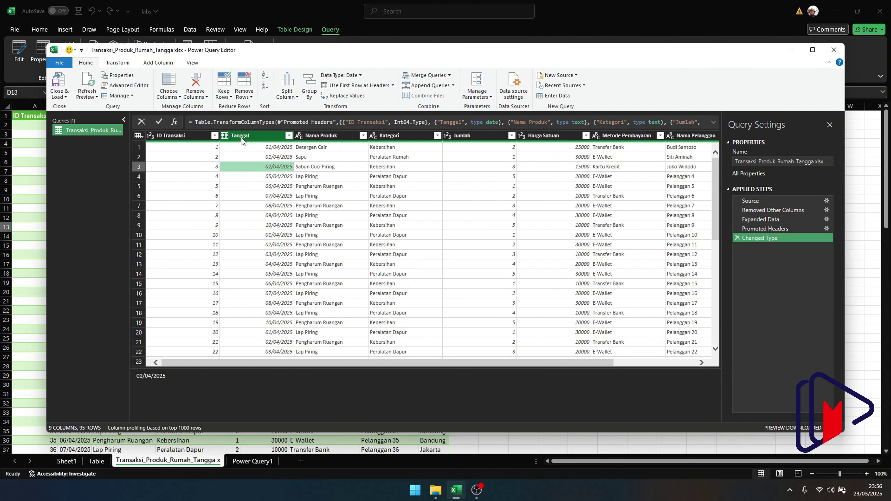
pyautogui.press('Up')
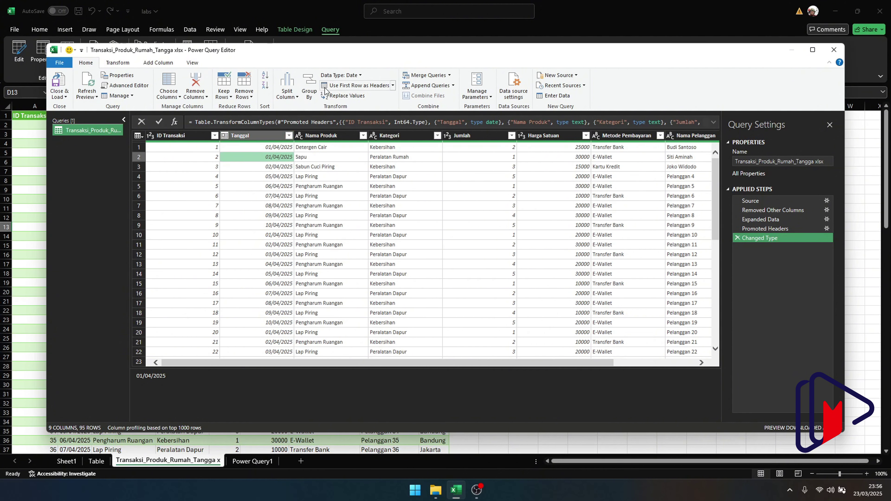
pyautogui.click(360, 75)
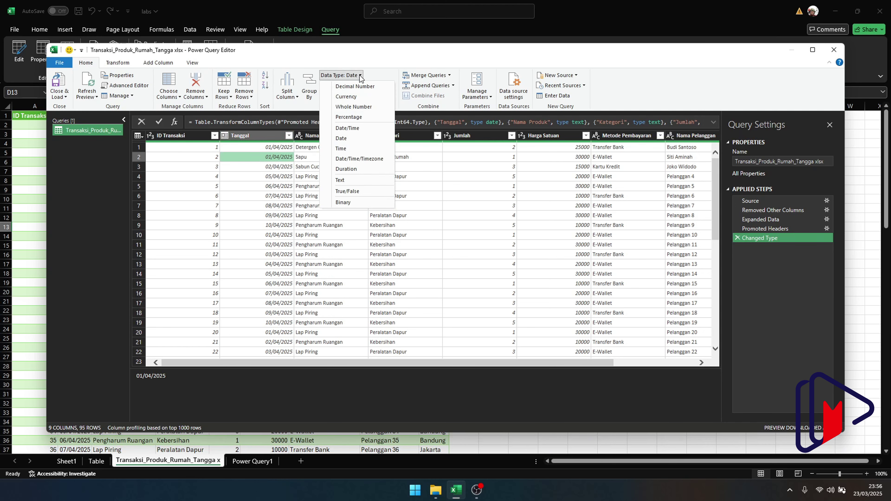
pyautogui.click(341, 138)
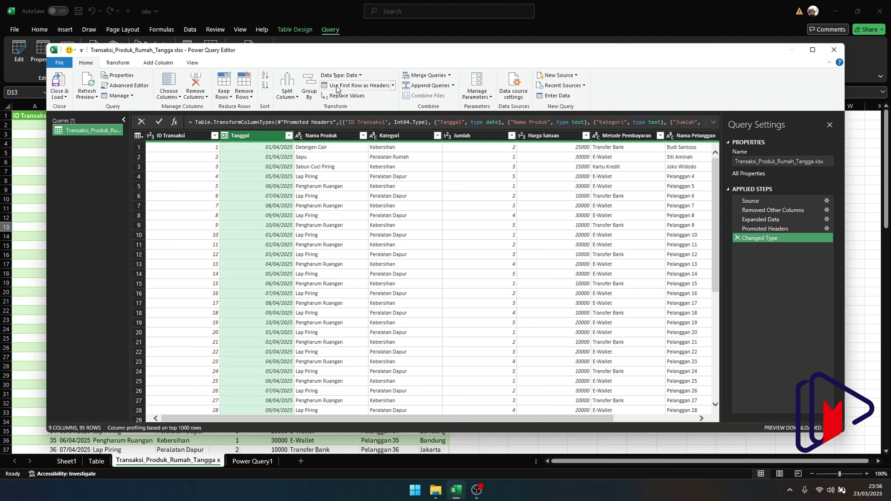
pyautogui.click(358, 76)
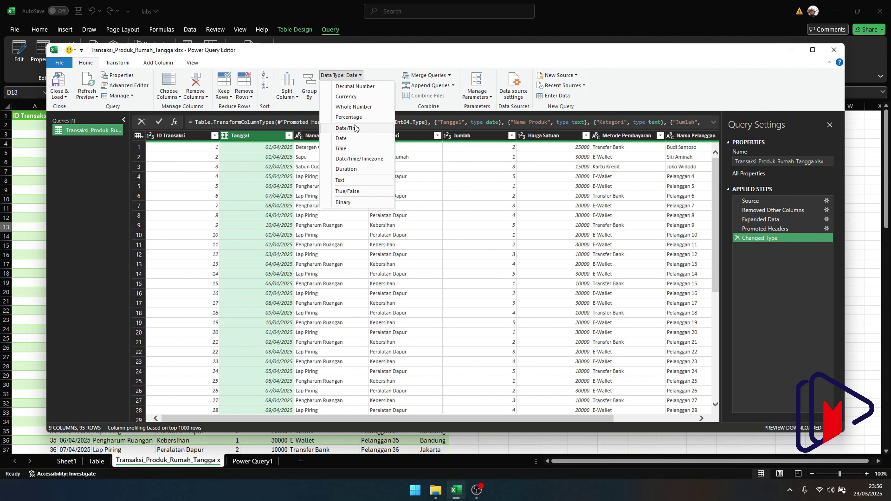
pyautogui.click(456, 195)
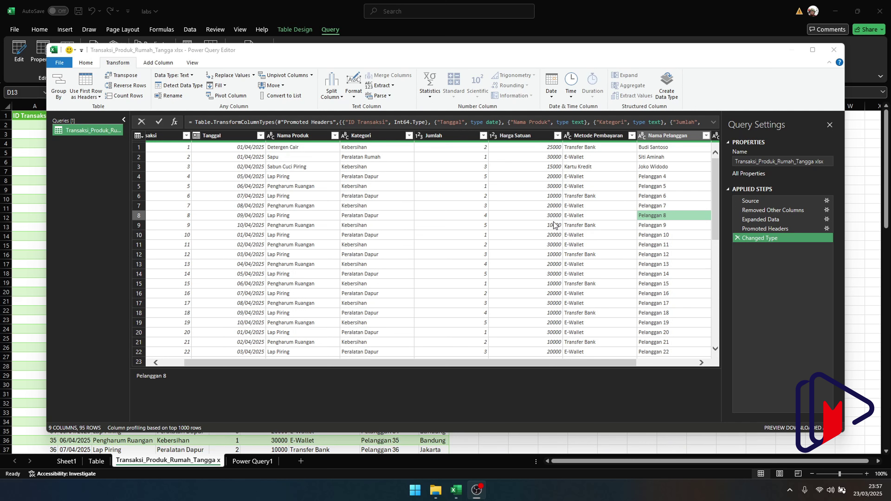
# Look through the values of the Nama Pelanggan column down to the last row
pyautogui.click(679, 138)
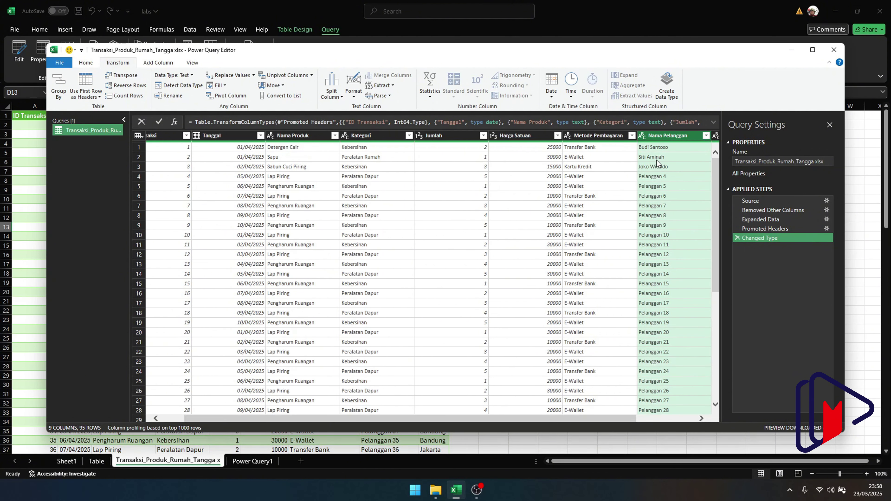
pyautogui.scroll(-20, 658, 163)
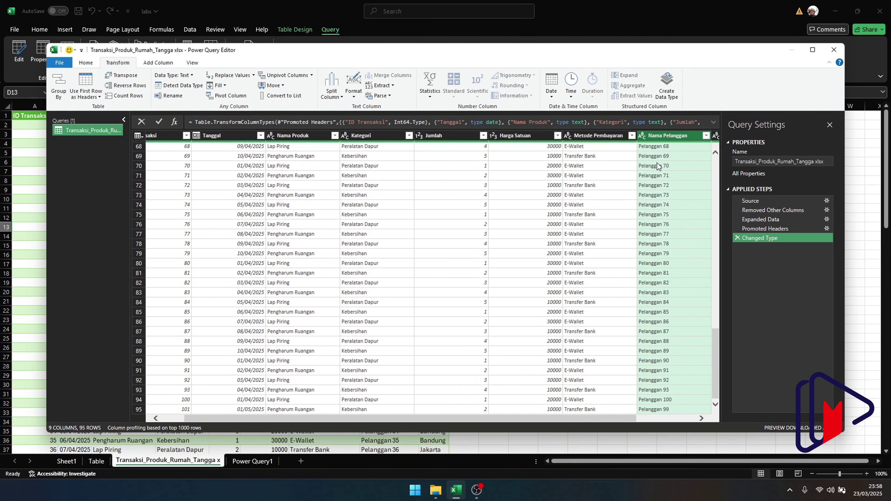
pyautogui.scroll(20, 658, 163)
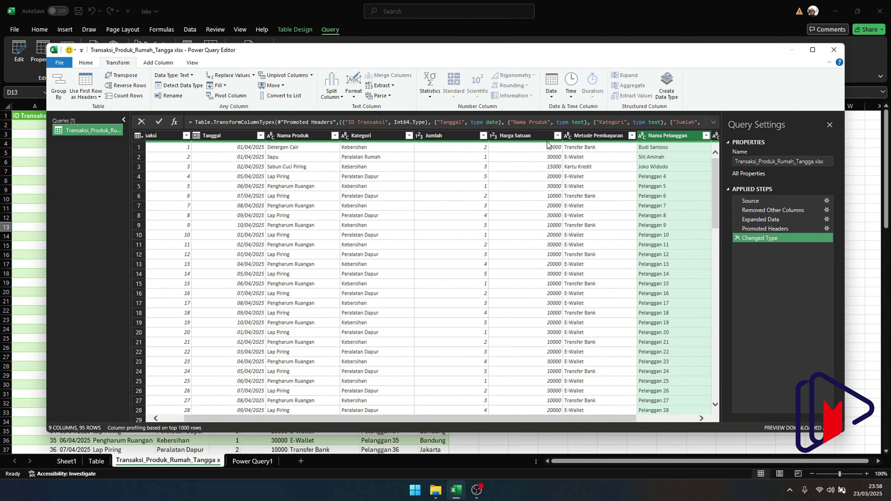
pyautogui.click(85, 63)
pyautogui.click(114, 63)
pyautogui.click(145, 63)
pyautogui.click(192, 63)
pyautogui.click(94, 63)
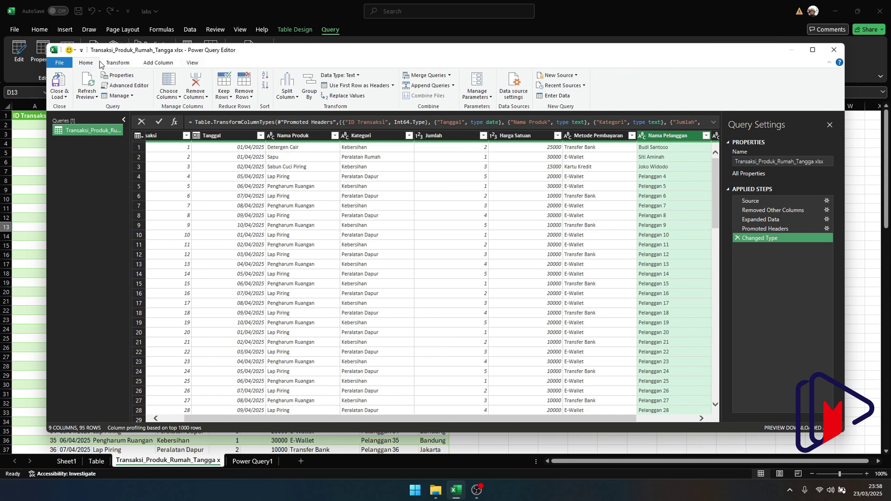
pyautogui.click(134, 64)
pyautogui.click(154, 64)
pyautogui.click(189, 64)
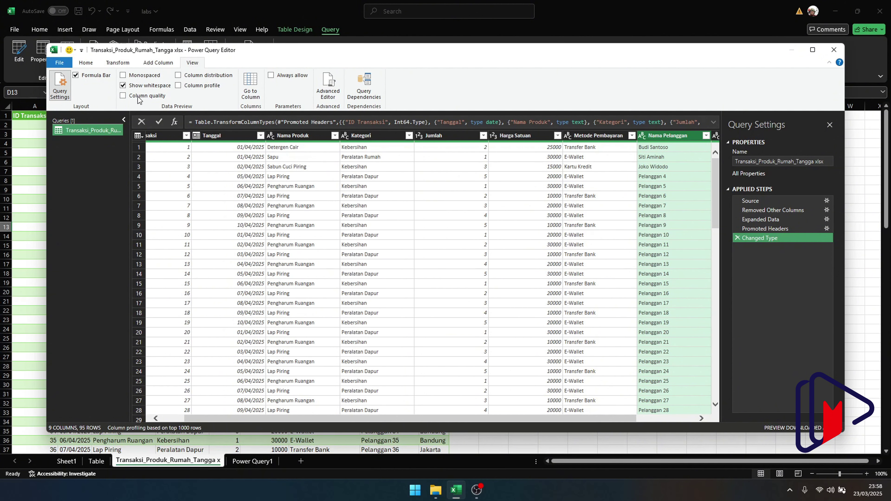
# Split the Nama Pelanggan column by delimiter, using Space at each occurrence of the delimiter
pyautogui.click(125, 65)
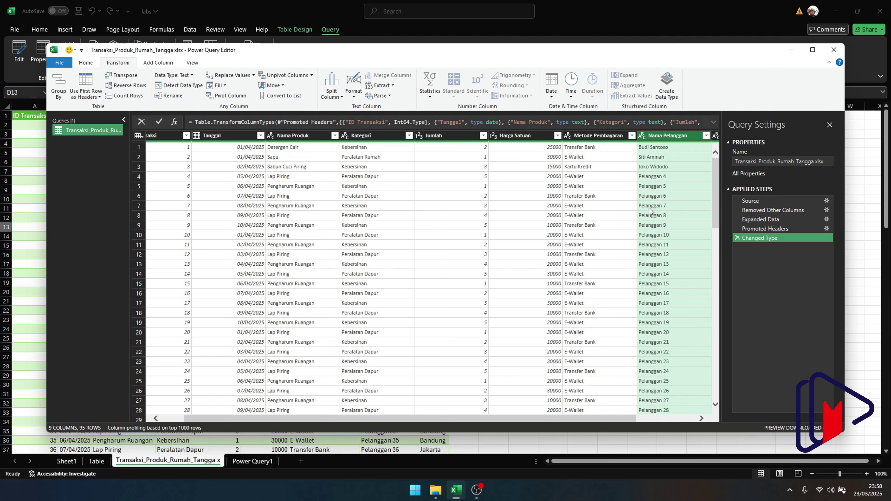
pyautogui.click(669, 177)
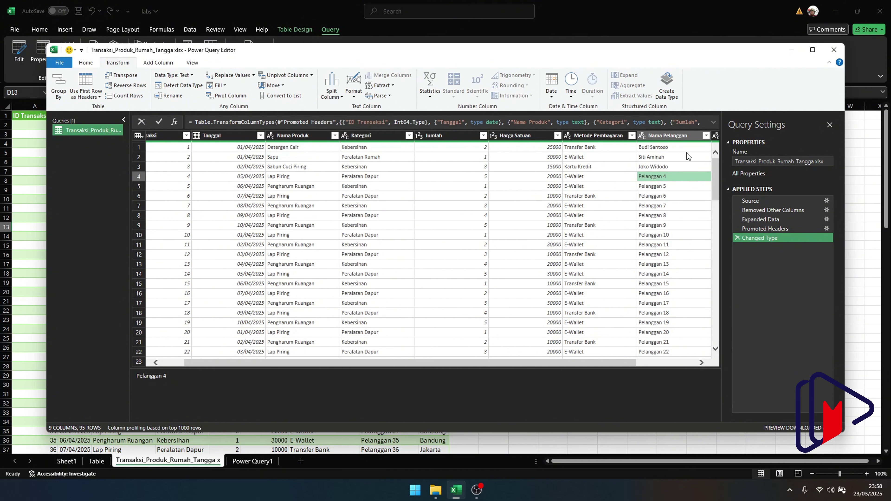
pyautogui.click(697, 138)
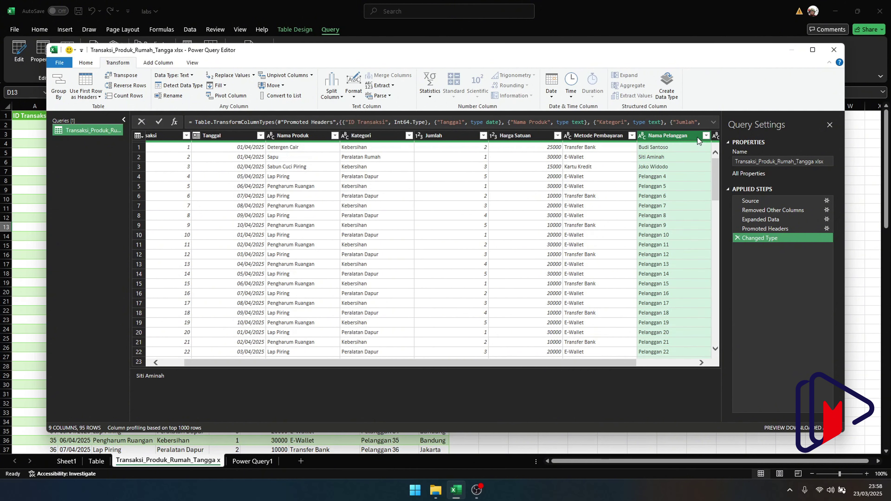
pyautogui.click(330, 98)
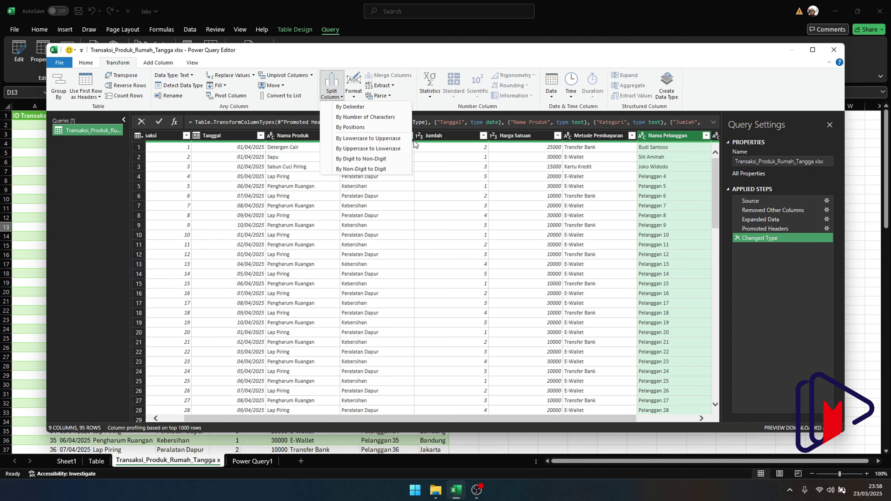
pyautogui.click(381, 109)
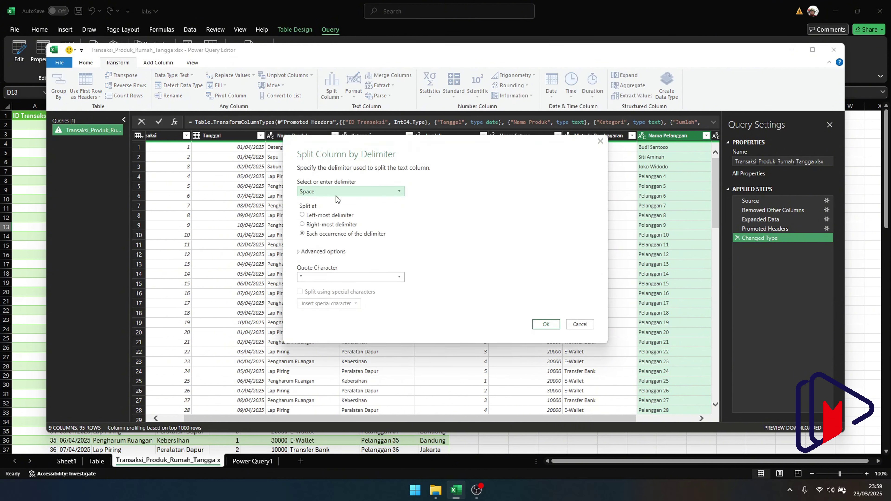
pyautogui.click(317, 196)
pyautogui.click(323, 192)
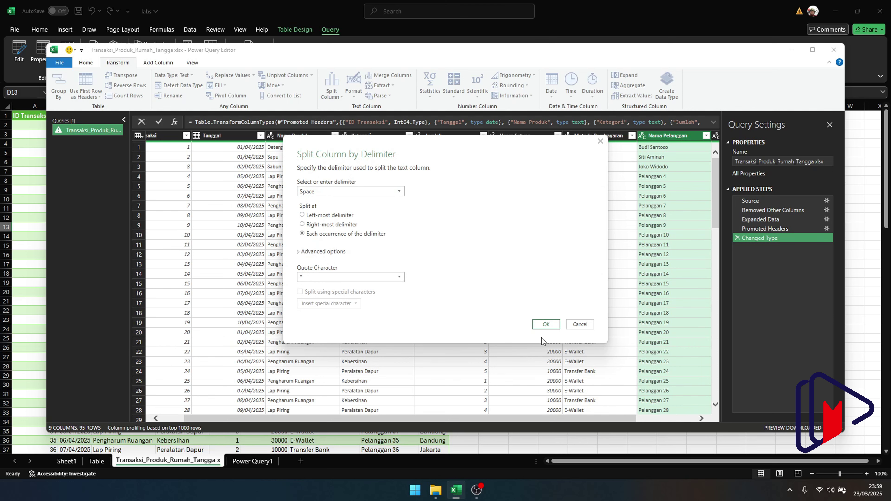
pyautogui.click(546, 325)
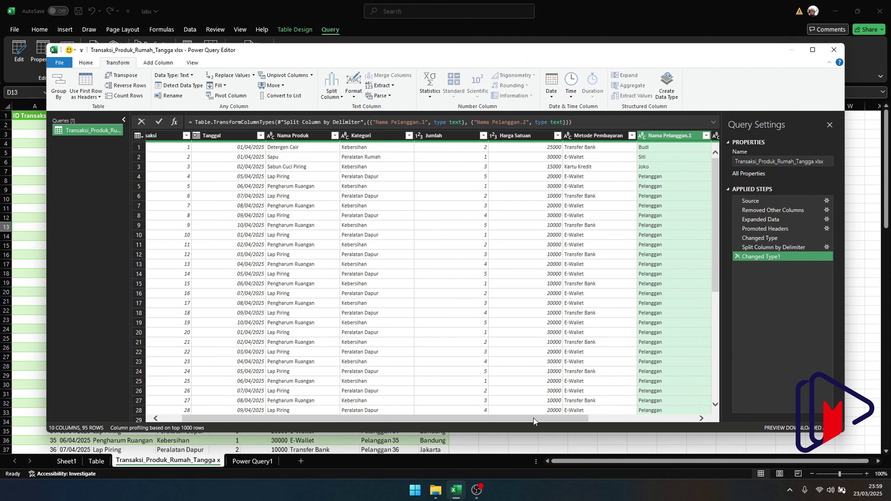
# Rename the Nama Pelanggan.1 column as "nama depan"
pyautogui.moveTo(535, 419); pyautogui.dragTo(649, 420)
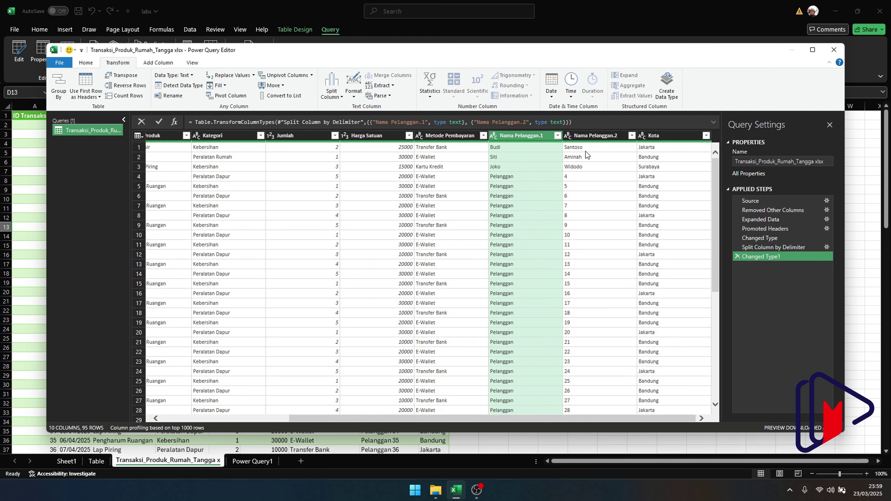
pyautogui.rightClick(531, 134)
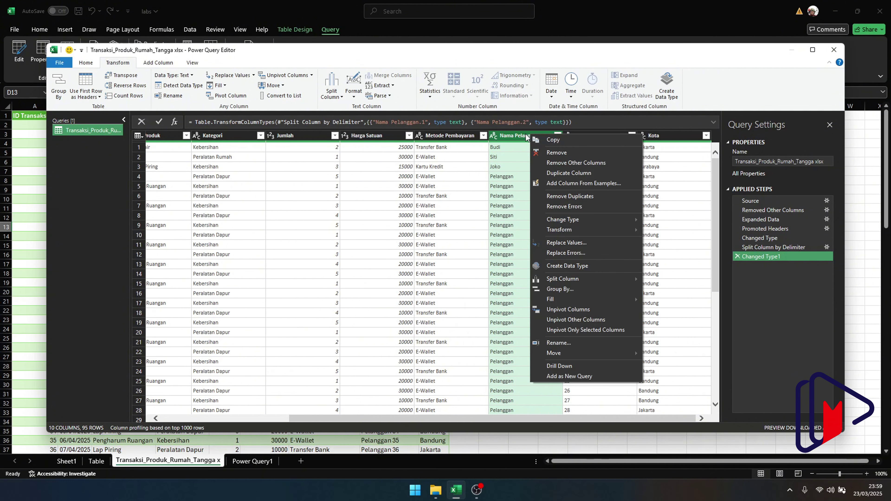
pyautogui.click(525, 134)
pyautogui.doubleClick(526, 134)
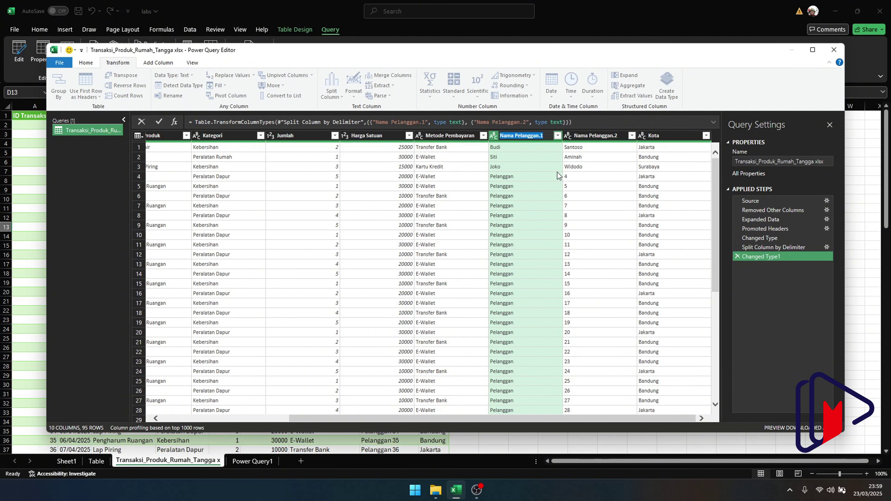
pyautogui.write('nama depan')
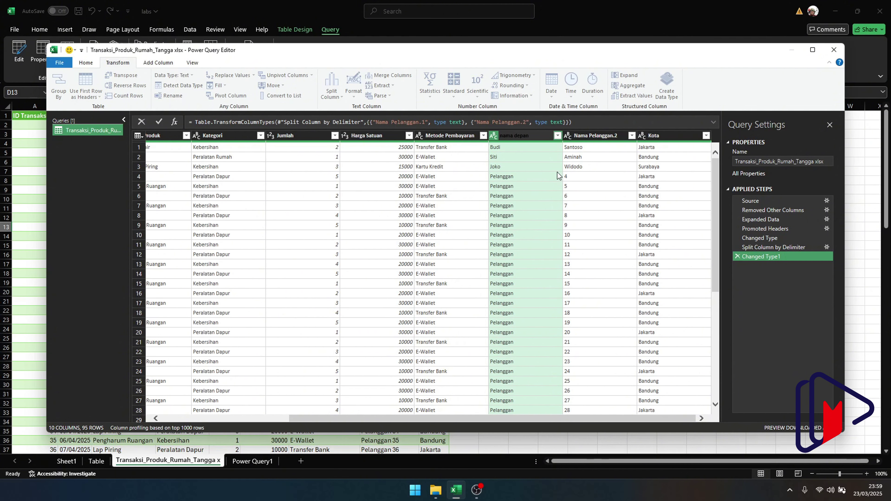
pyautogui.press('Return')
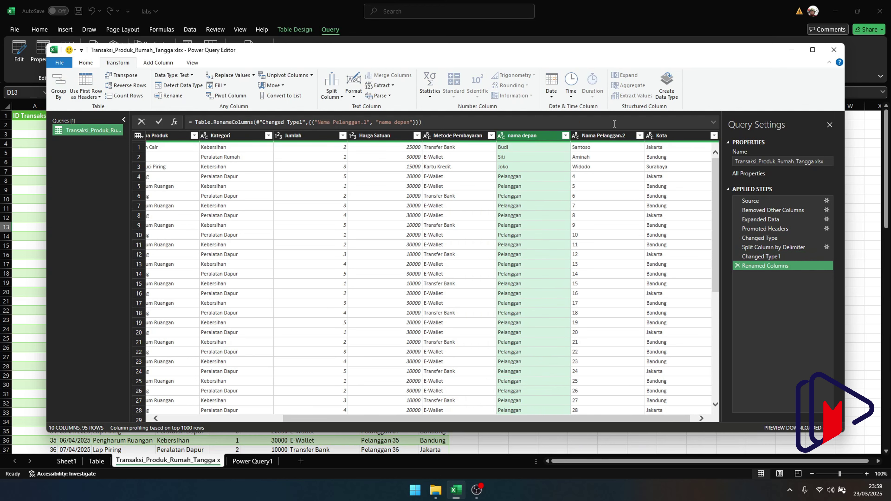
# Rename the Nama Pelanggan.2 column as "nama belakang"
pyautogui.doubleClick(610, 137)
pyautogui.write('na')
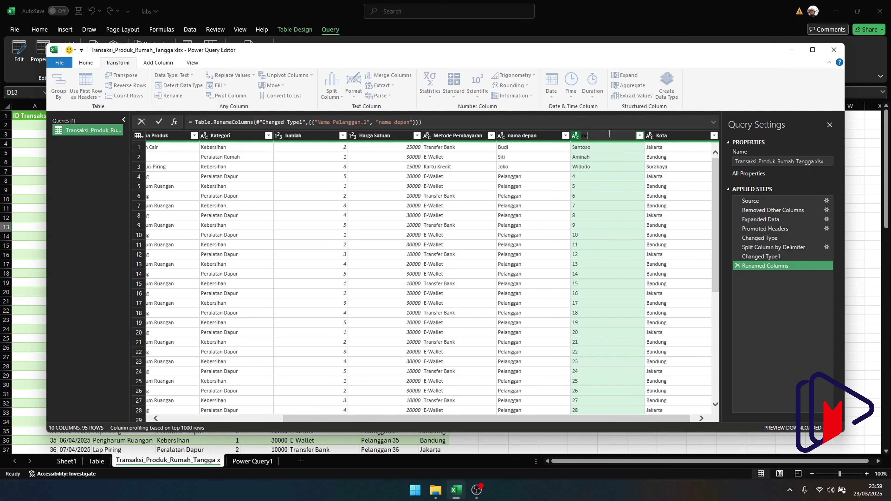
pyautogui.write('ma belakang')
pyautogui.press('Return')
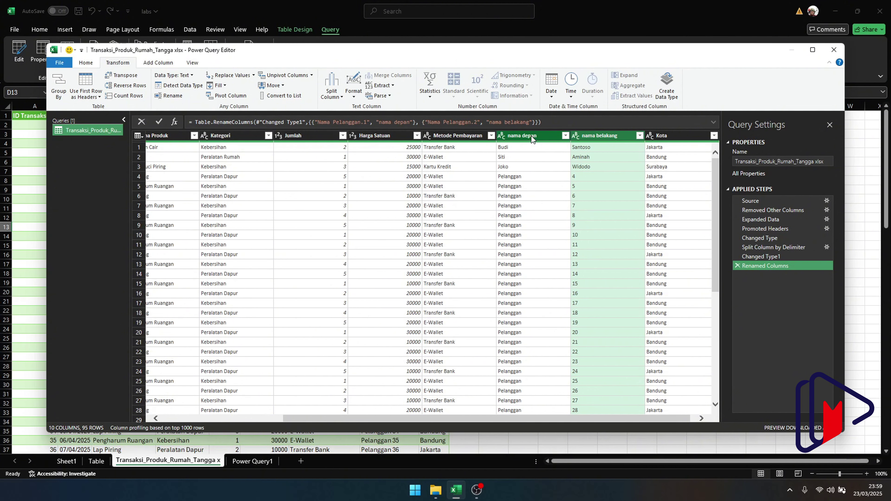
pyautogui.click(542, 177)
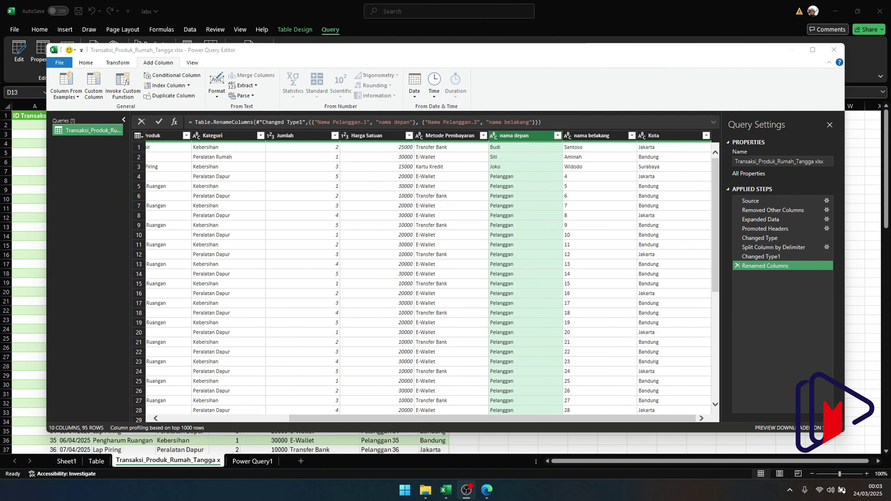
# Merge the nama depan and nama belakang columns with a Space separator into a column named "Nama Lengkap"
pyautogui.click(602, 223)
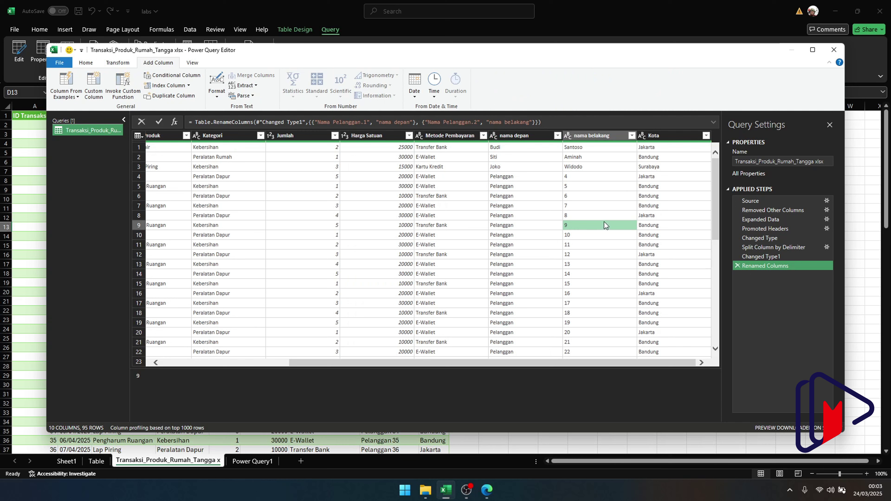
pyautogui.click(529, 136)
pyautogui.click(117, 65)
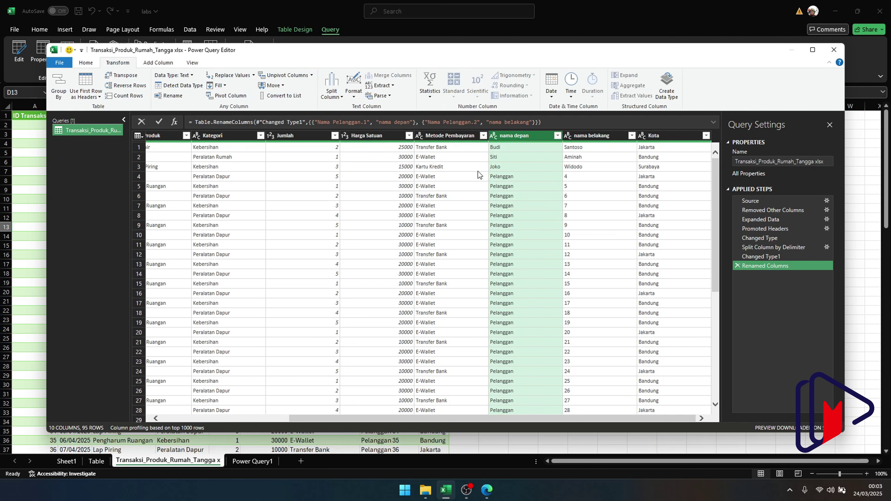
pyautogui.keyDown('ctrl'); pyautogui.click(583, 139); pyautogui.keyUp('ctrl')
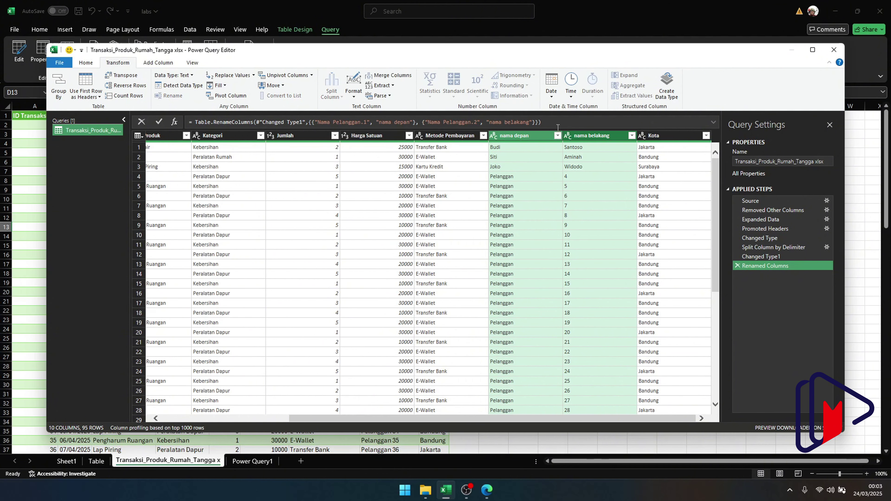
pyautogui.click(392, 75)
pyautogui.click(340, 235)
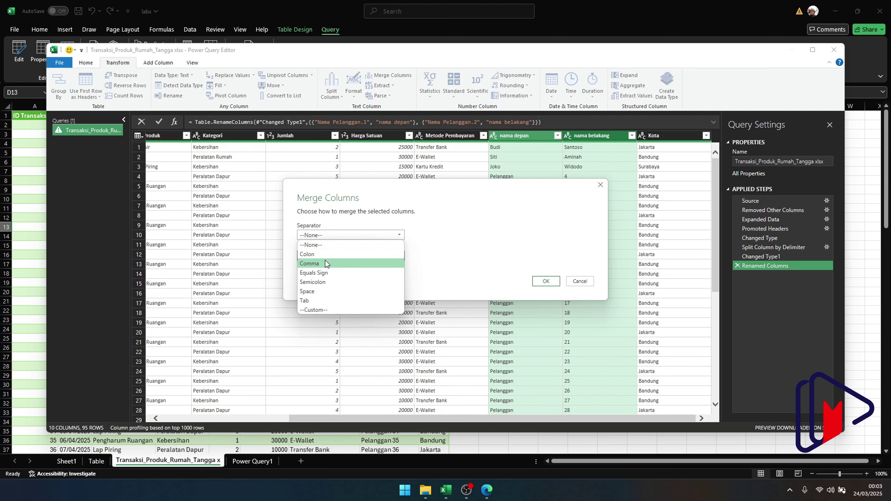
pyautogui.click(318, 290)
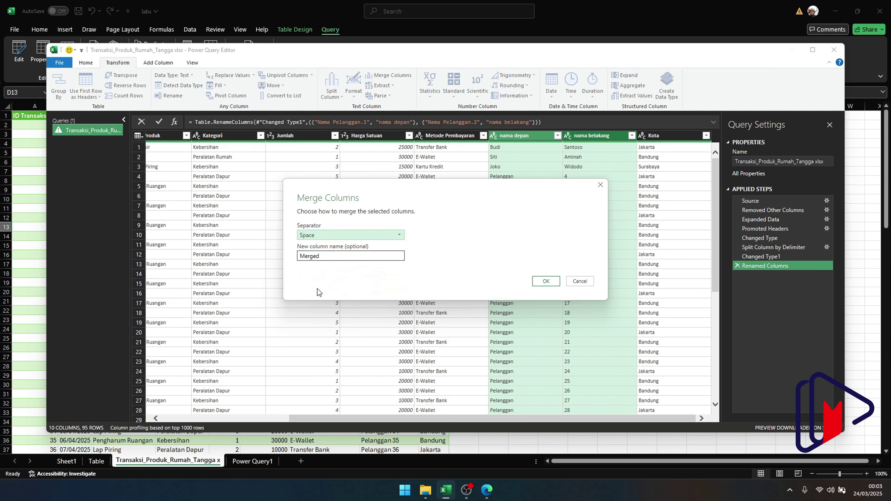
pyautogui.doubleClick(330, 254)
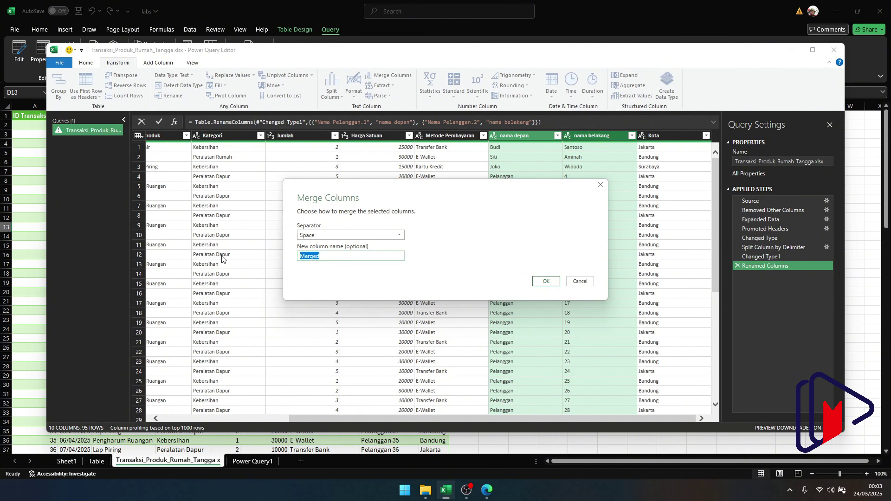
pyautogui.write('Nama Lengkap')
pyautogui.press('Return')
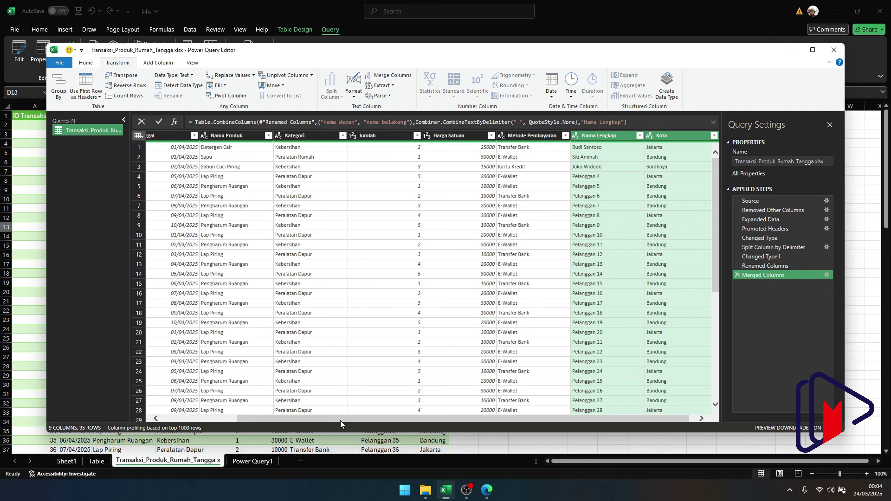
pyautogui.moveTo(341, 421); pyautogui.dragTo(365, 423)
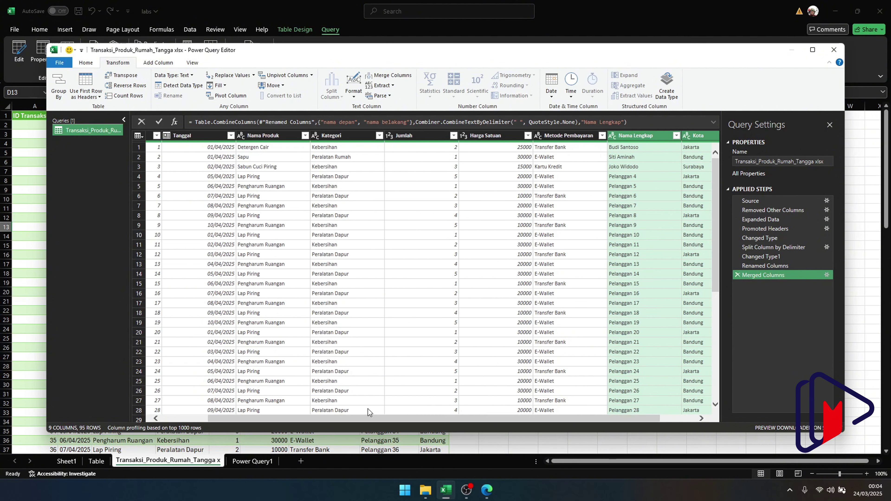
# Remove the applied step that merged the two name columns
pyautogui.click(738, 275)
pyautogui.click(662, 196)
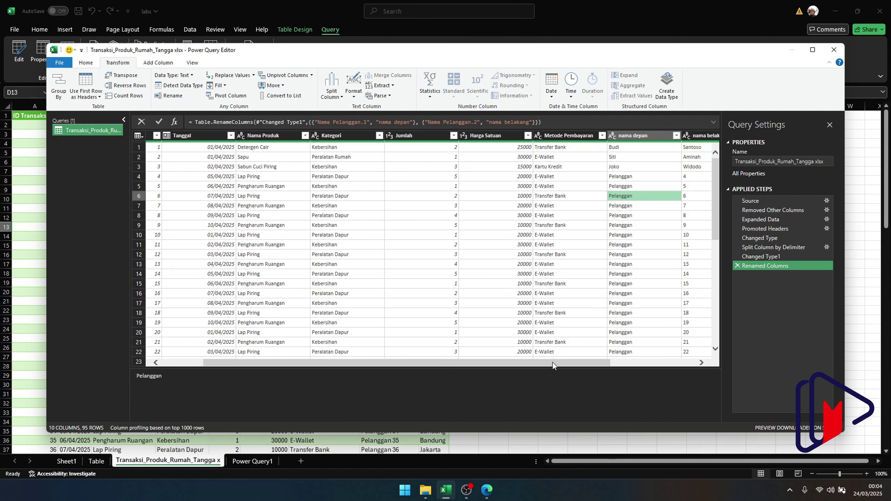
pyautogui.moveTo(388, 363); pyautogui.dragTo(474, 364)
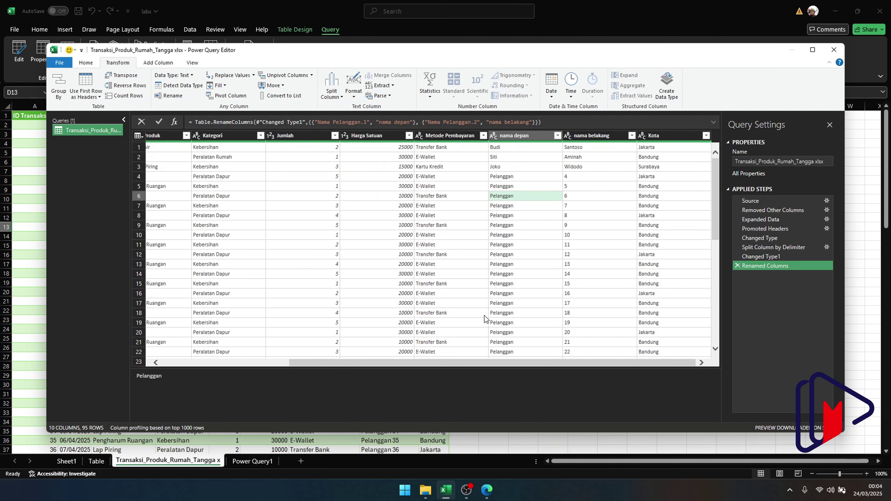
# Start a custom column with the formula [nama depan]& " "&[nama belakang]
pyautogui.click(150, 64)
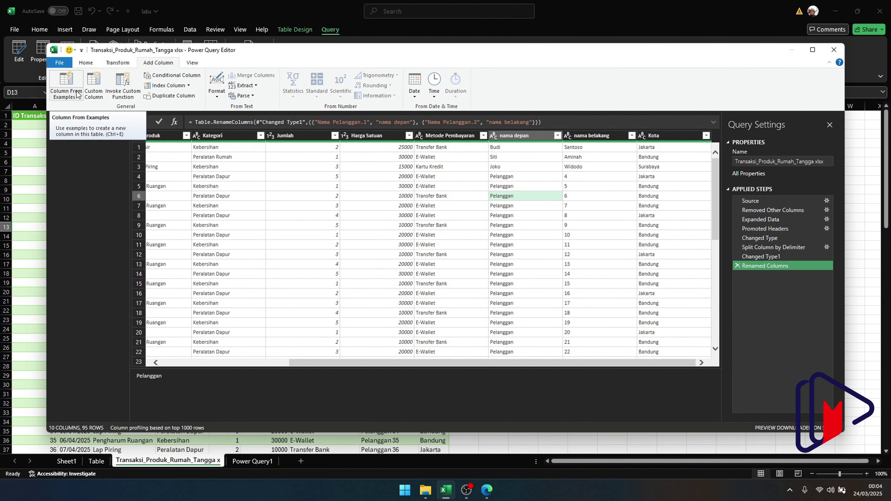
pyautogui.click(94, 92)
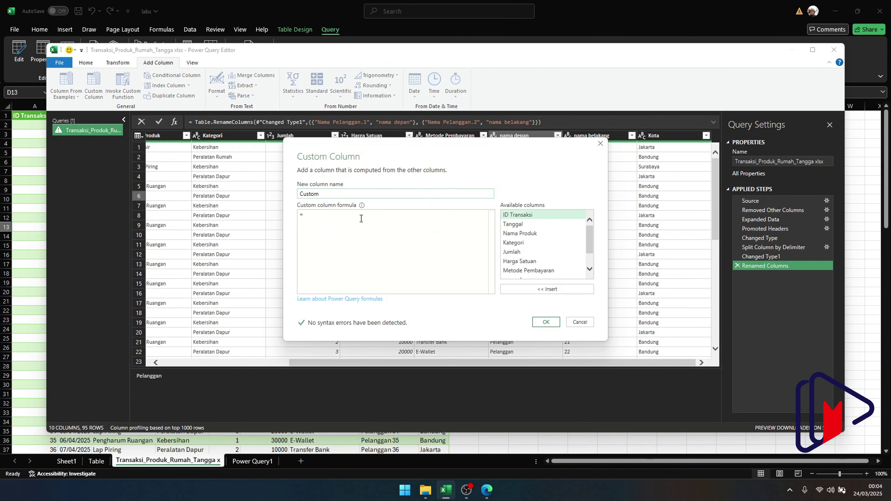
pyautogui.click(347, 224)
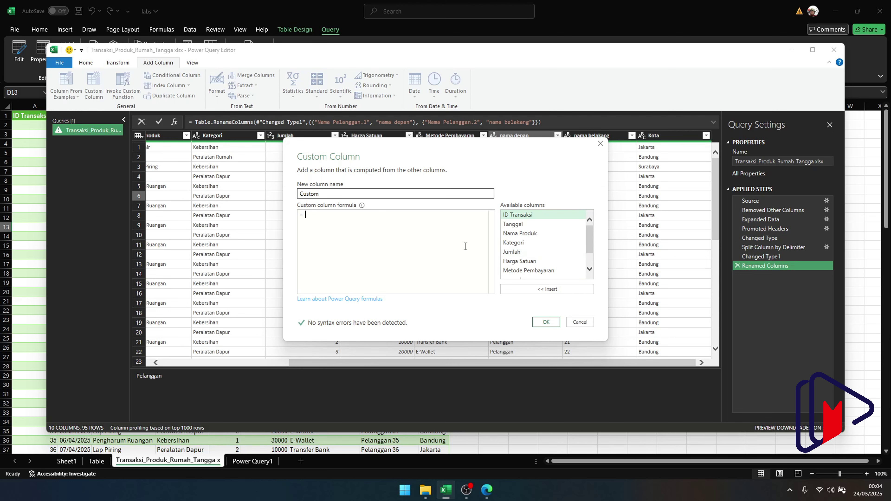
pyautogui.scroll(-1, 518, 247)
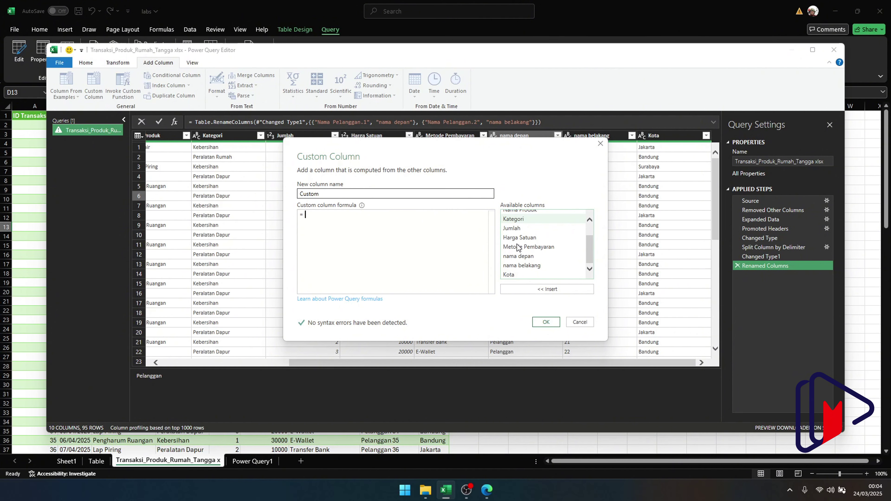
pyautogui.click(525, 257)
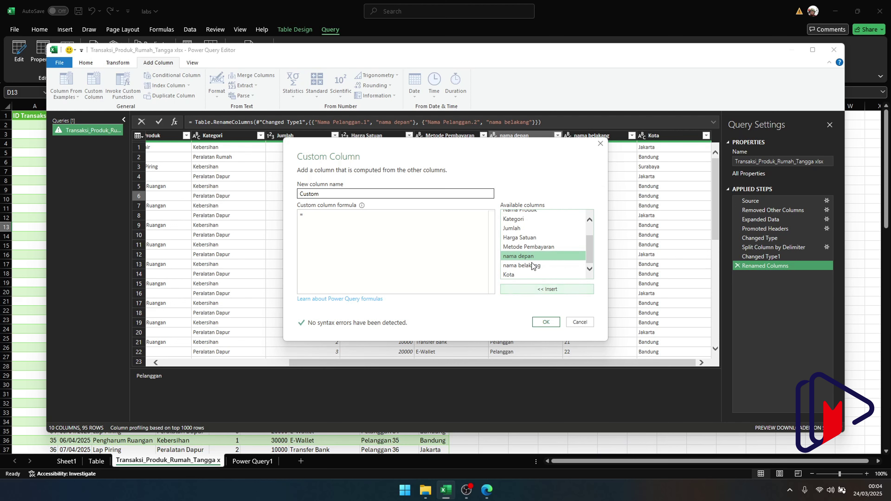
pyautogui.doubleClick(527, 257)
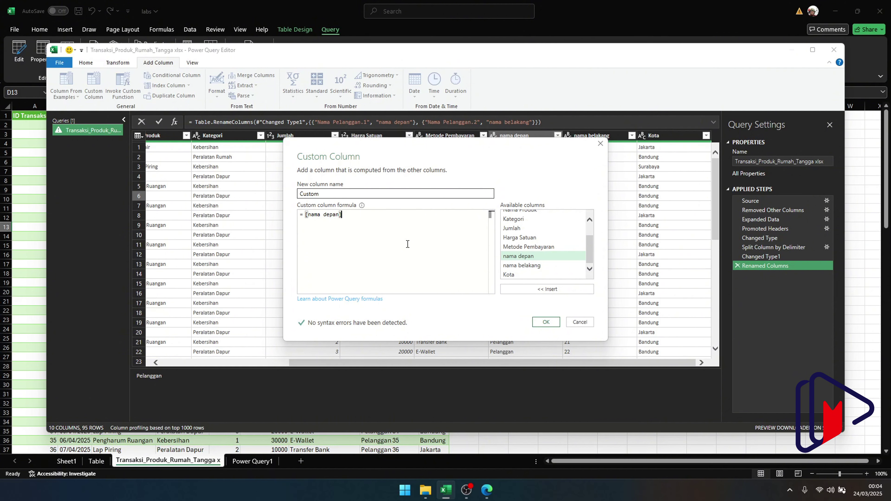
pyautogui.write('&')
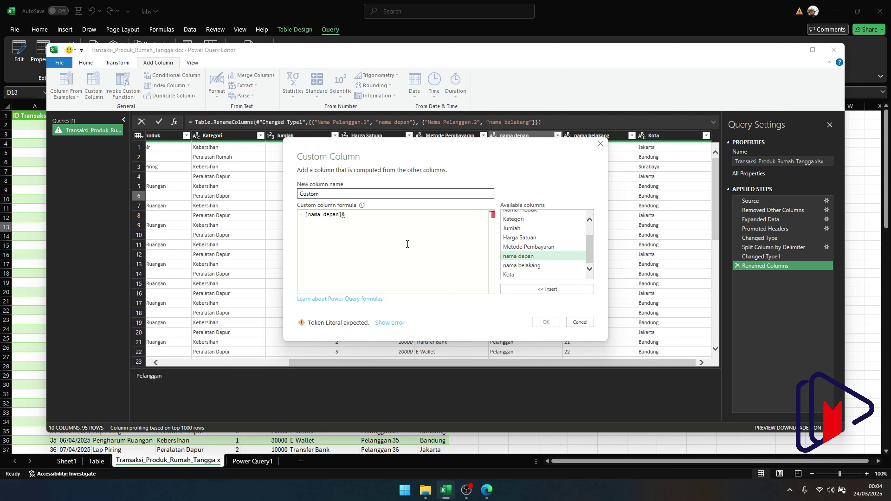
pyautogui.write(' "')
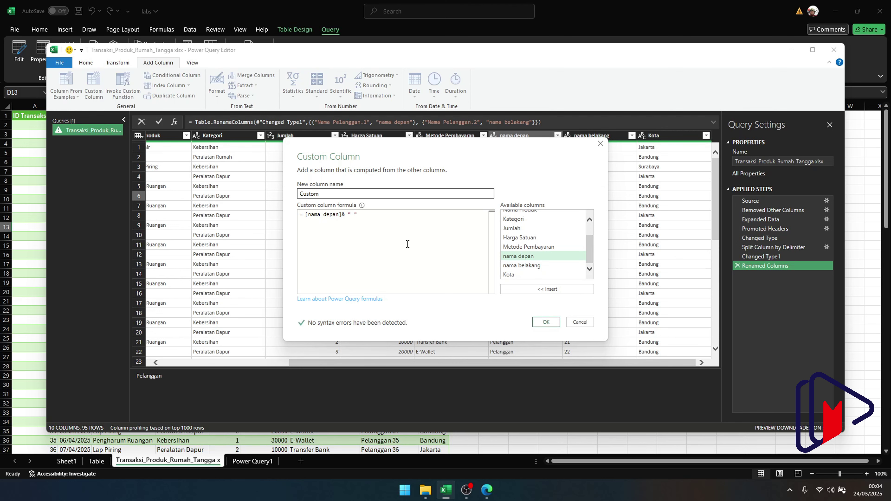
pyautogui.doubleClick(514, 265)
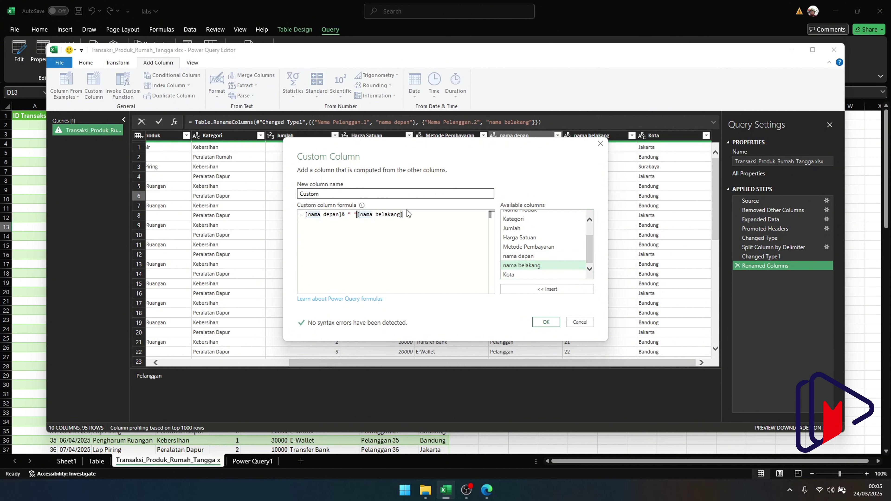
pyautogui.write('&')
# Name the custom column "Nama Lengkap" and add it to the table
pyautogui.doubleClick(353, 195)
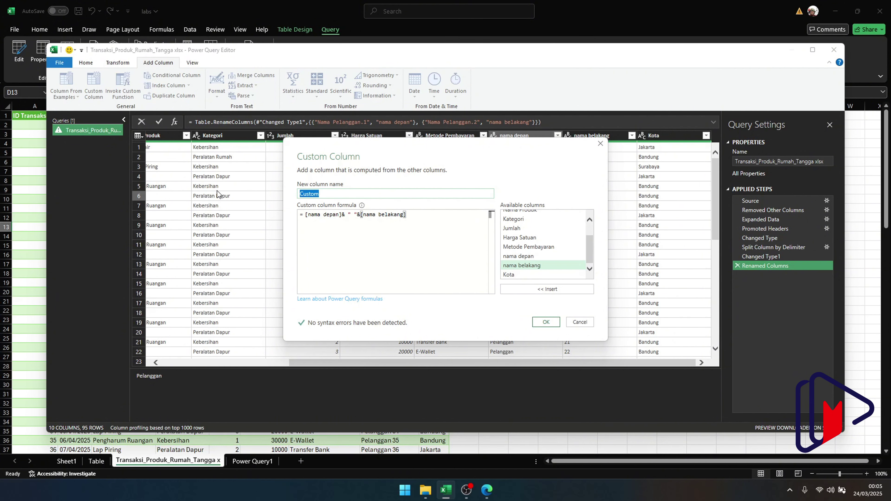
pyautogui.write('Nama LKe')
pyautogui.press('BackSpace')
pyautogui.press('BackSpace')
pyautogui.write('engkap')
pyautogui.press('Return')
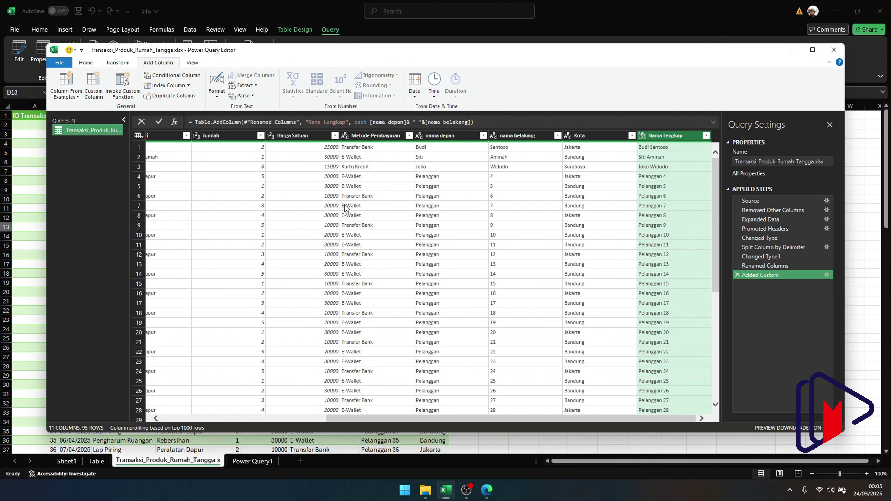
# Compare the values of the Nama Lengkap column with those in nama depan and nama belakang
pyautogui.click(672, 179)
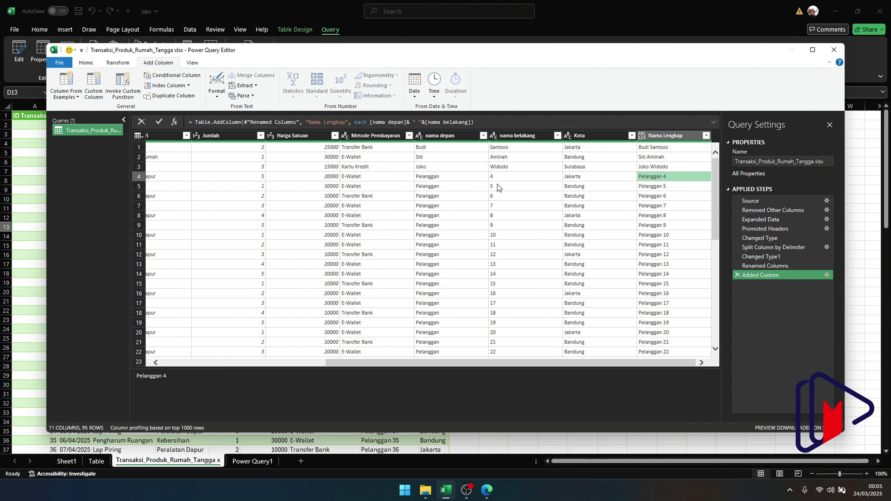
pyautogui.click(497, 184)
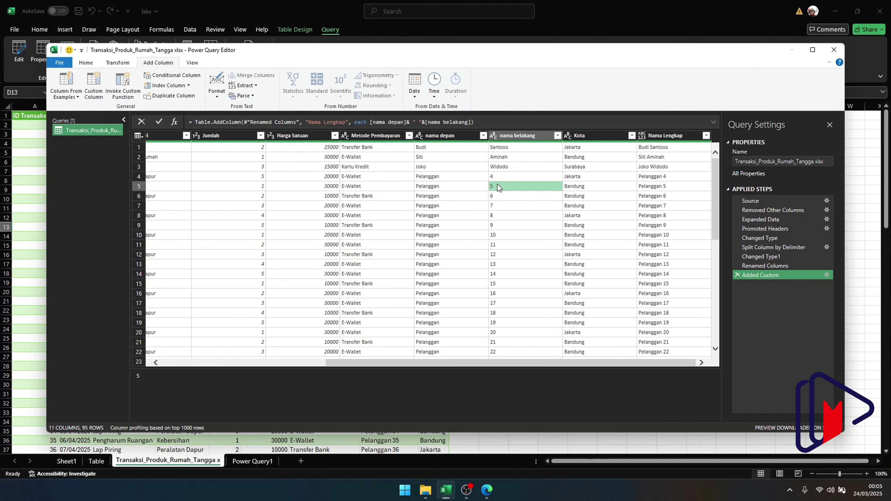
pyautogui.click(443, 175)
pyautogui.click(510, 176)
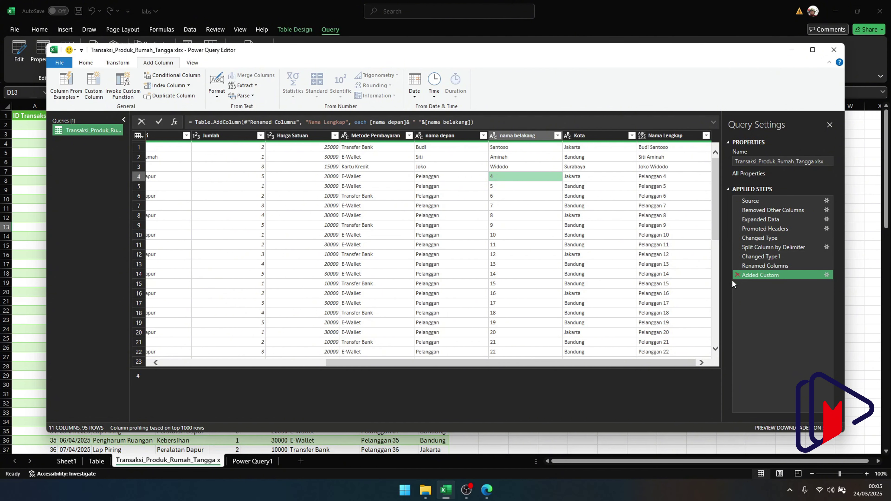
pyautogui.click(380, 244)
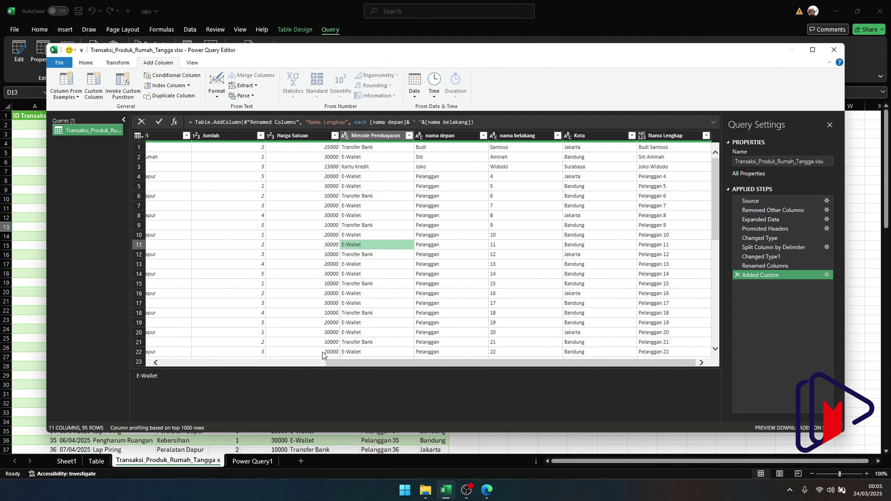
# Close the query editor and load the transformed table into the worksheet
pyautogui.moveTo(330, 362); pyautogui.dragTo(155, 351)
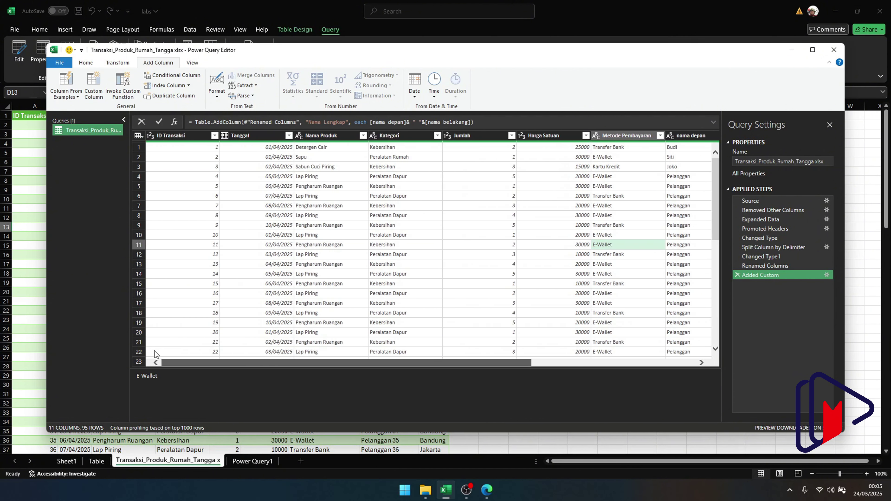
pyautogui.moveTo(160, 53); pyautogui.dragTo(328, 53)
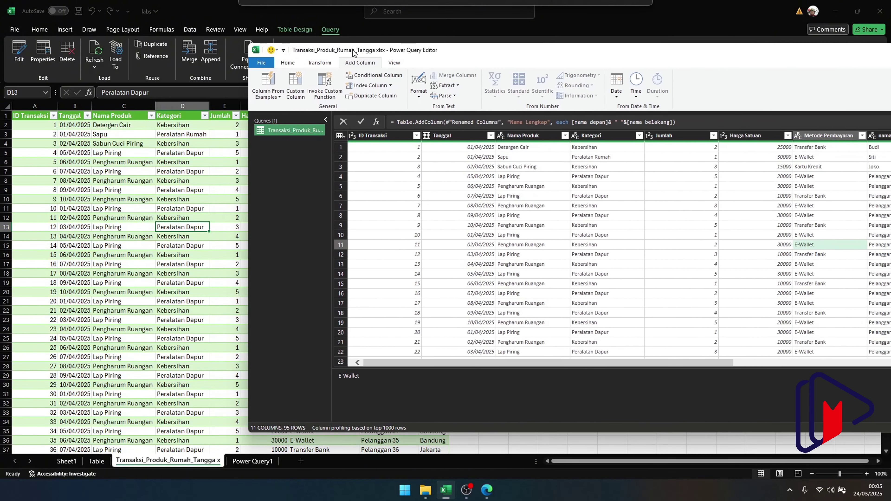
pyautogui.click(261, 63)
pyautogui.click(240, 96)
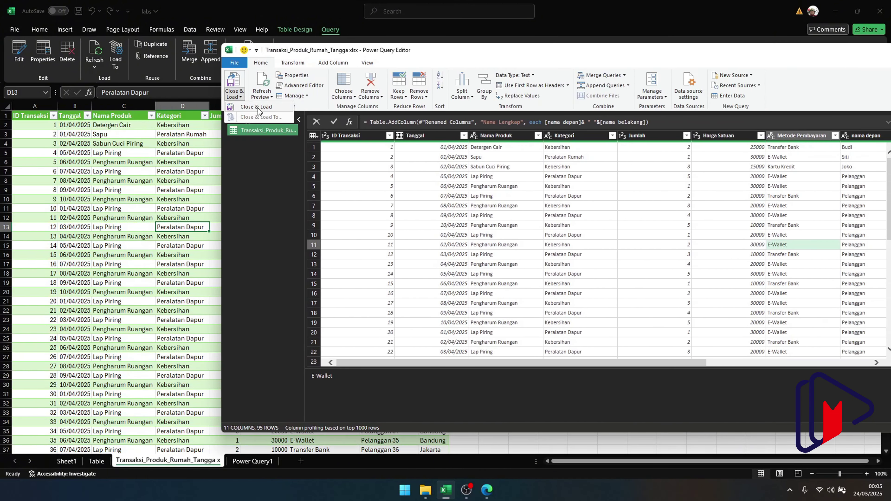
pyautogui.click(260, 111)
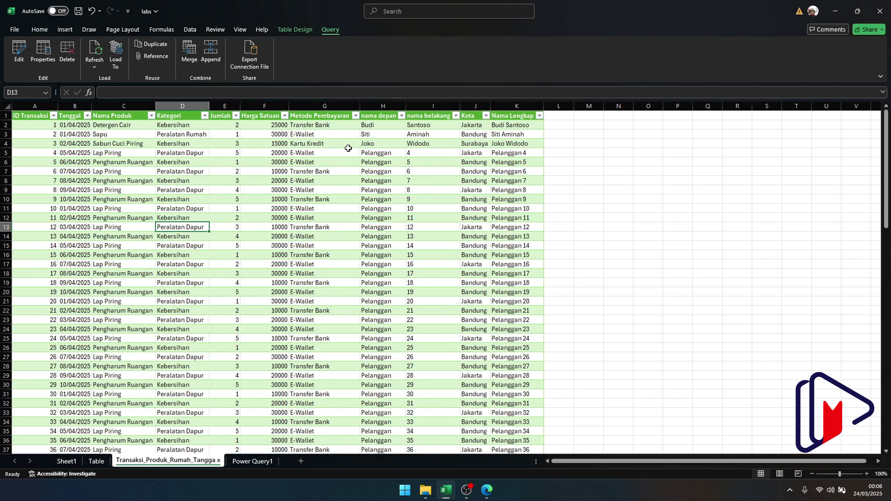
# Check the nama depan, nama belakang and Nama Lengkap columns in the loaded worksheet table
pyautogui.click(385, 129)
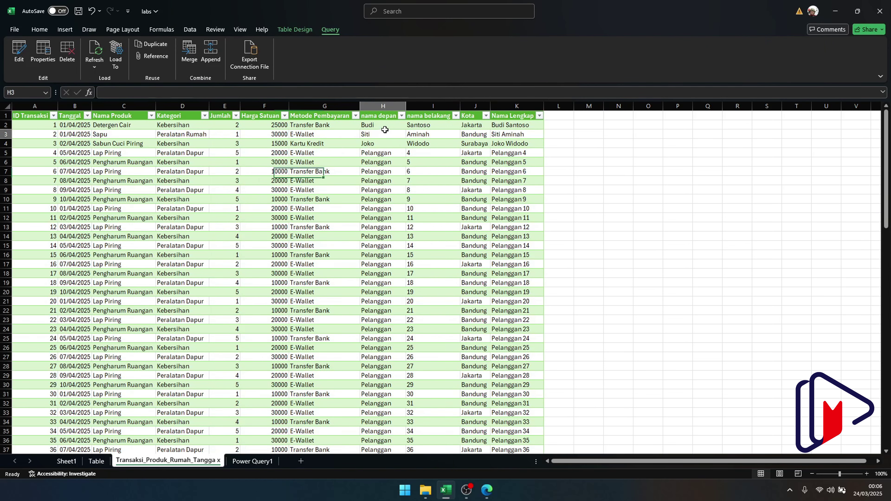
pyautogui.click(420, 125)
pyautogui.click(500, 132)
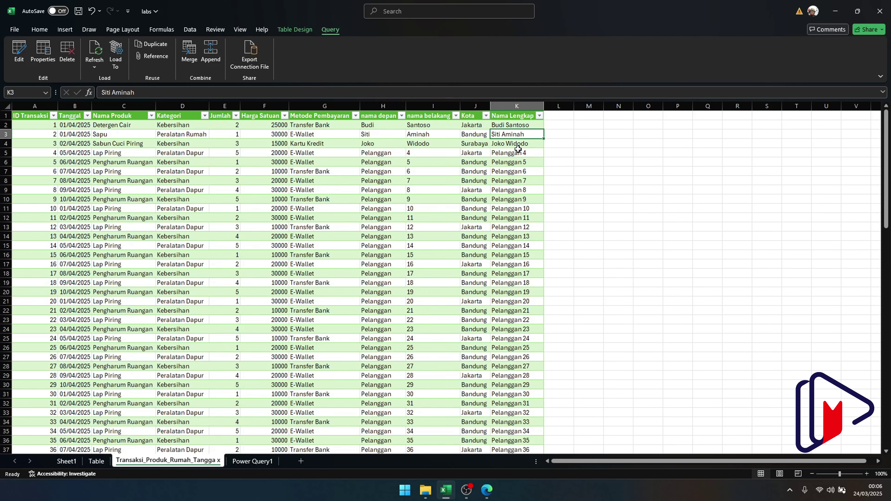
# Close the labs workbook and open Transaksi_Produk_Rumah_Tangga from the Documents folder studio melatih > labs > power query
pyautogui.click(877, 16)
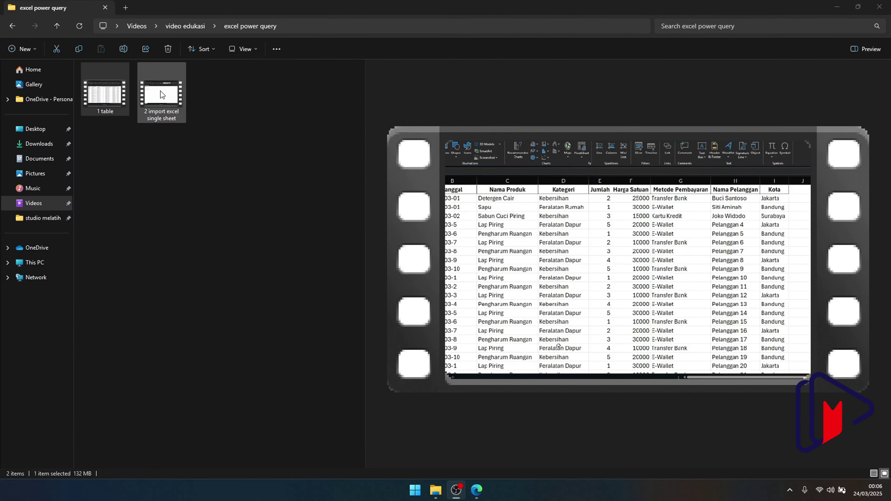
pyautogui.click(170, 25)
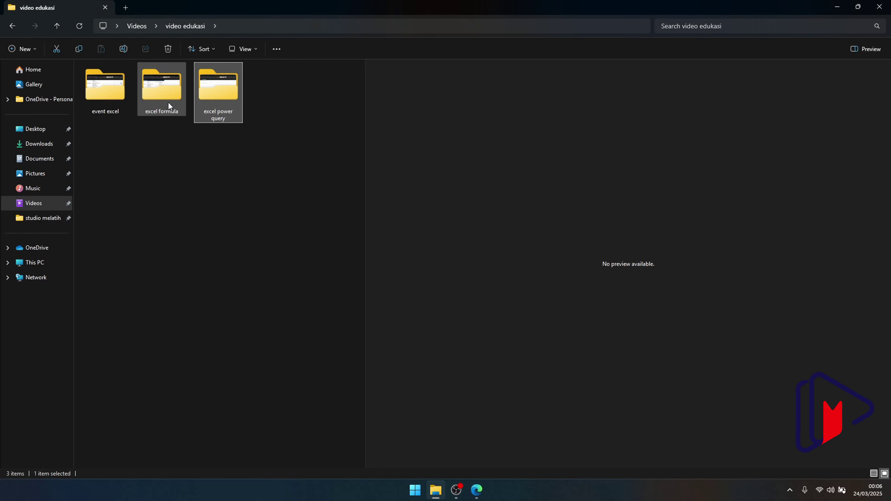
pyautogui.click(42, 159)
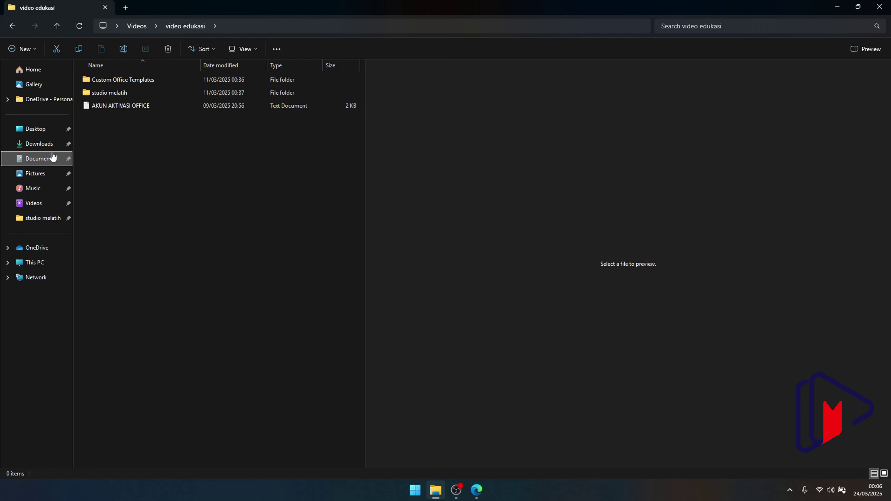
pyautogui.doubleClick(113, 94)
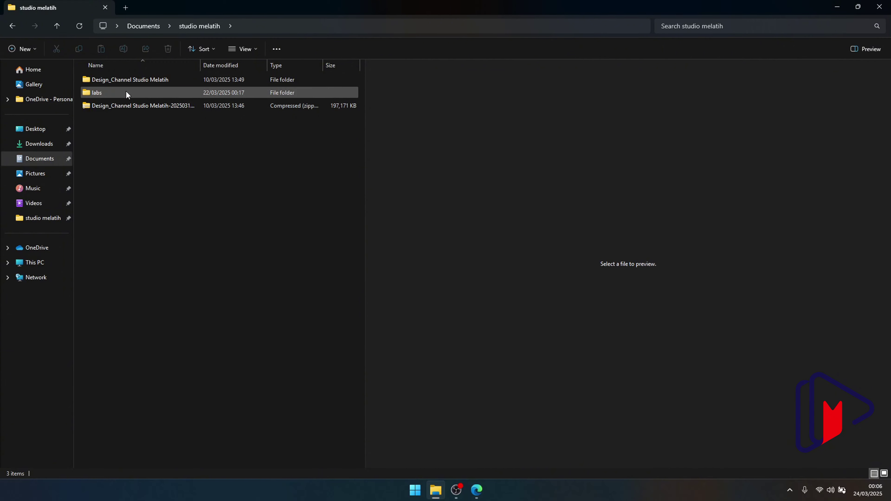
pyautogui.doubleClick(124, 91)
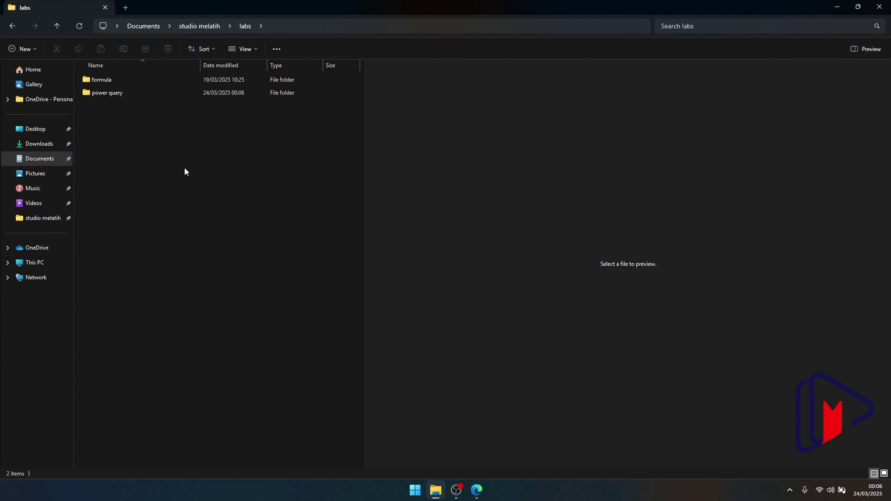
pyautogui.doubleClick(152, 95)
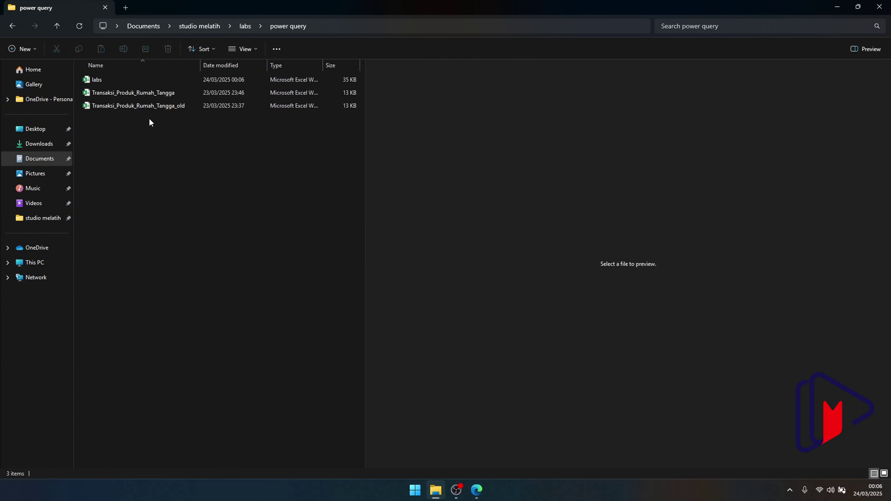
pyautogui.doubleClick(158, 93)
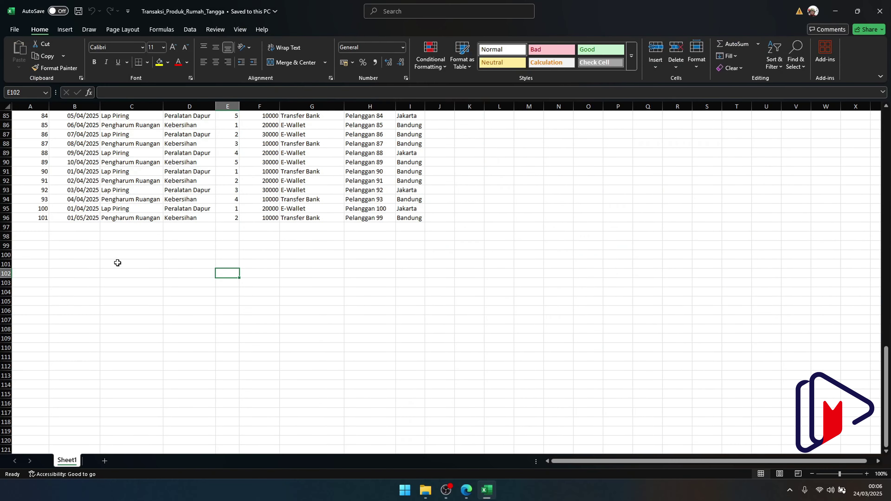
# Add a transaction with ID 102 in row 97, copying its remaining values from B96:I96
pyautogui.click(34, 227)
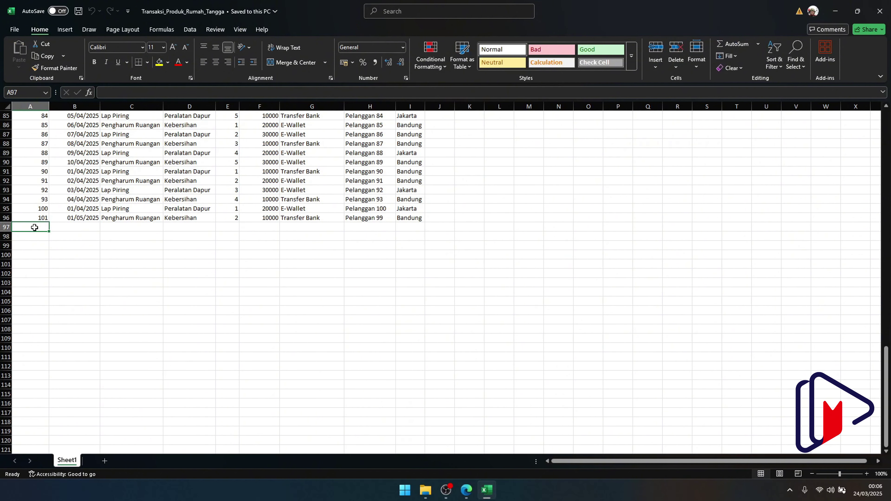
pyautogui.write('102')
pyautogui.click(128, 234)
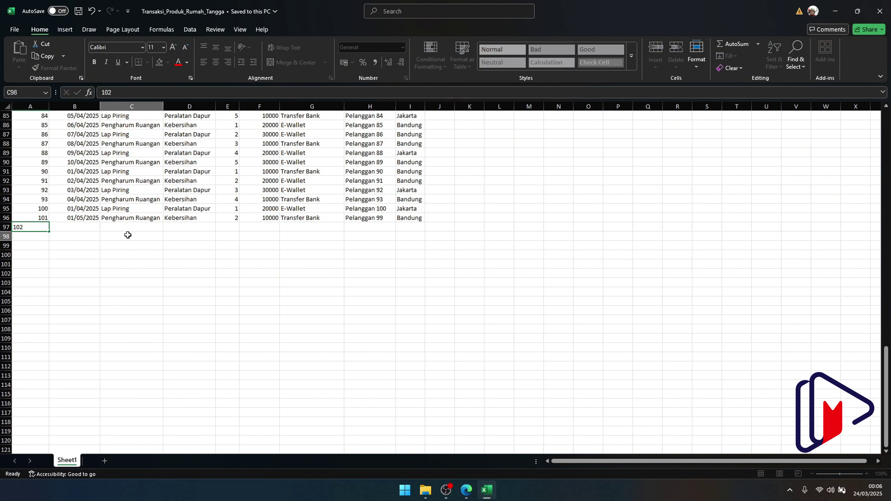
pyautogui.moveTo(69, 218); pyautogui.dragTo(412, 218)
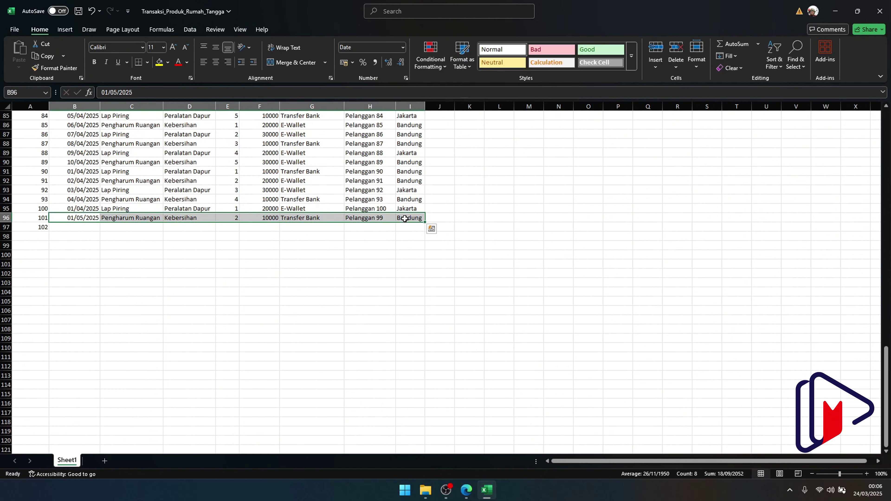
pyautogui.hotkey('ctrl', 'c')
pyautogui.click(62, 227)
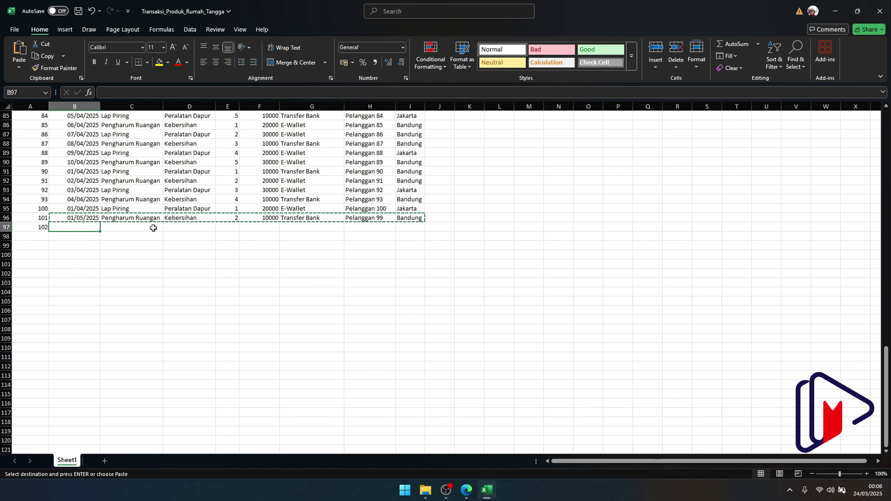
pyautogui.hotkey('ctrl', 'v')
# Set the city of transaction 102 to Jakarta, then save and close the source workbook
pyautogui.click(410, 228)
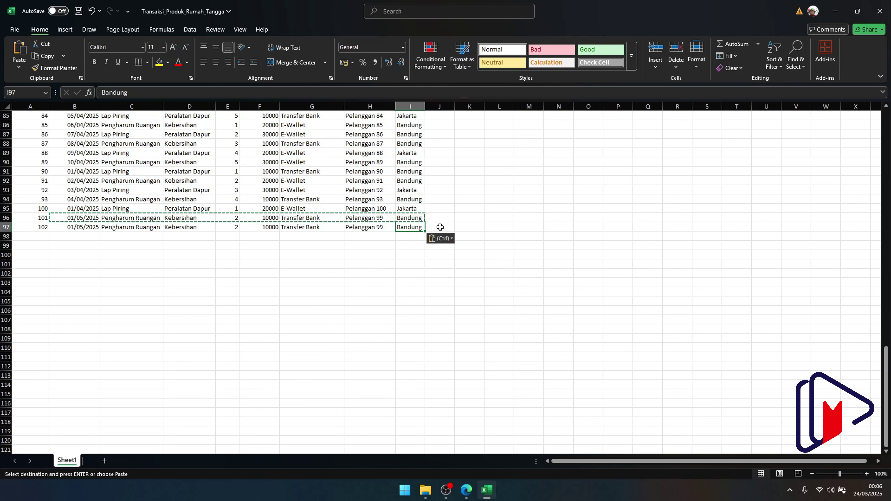
pyautogui.write('Jakarta')
pyautogui.press('Return')
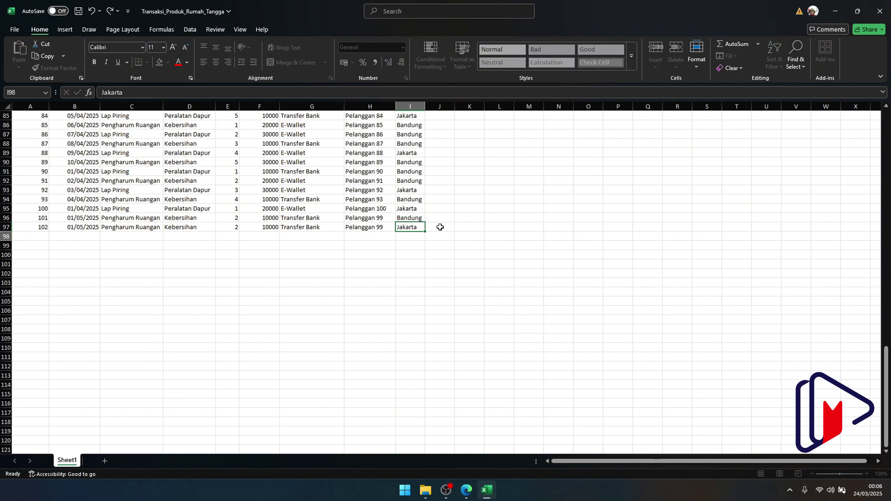
pyautogui.hotkey('ctrl', 's')
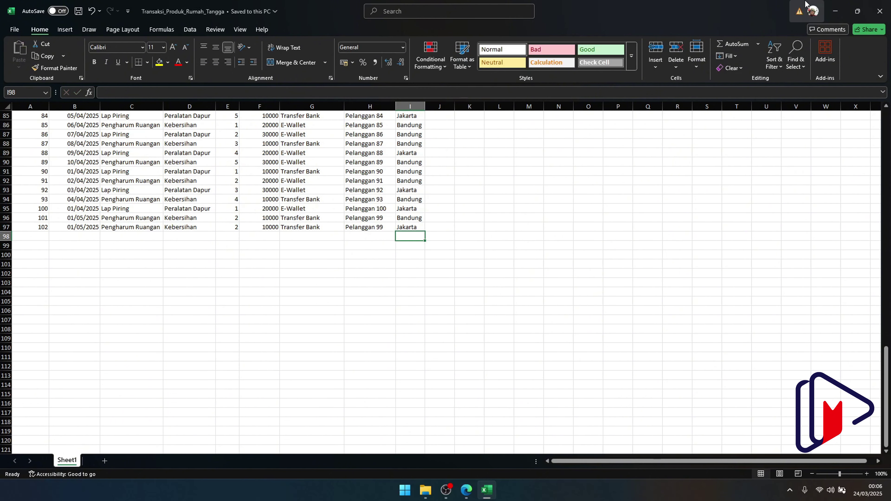
pyautogui.click(879, 7)
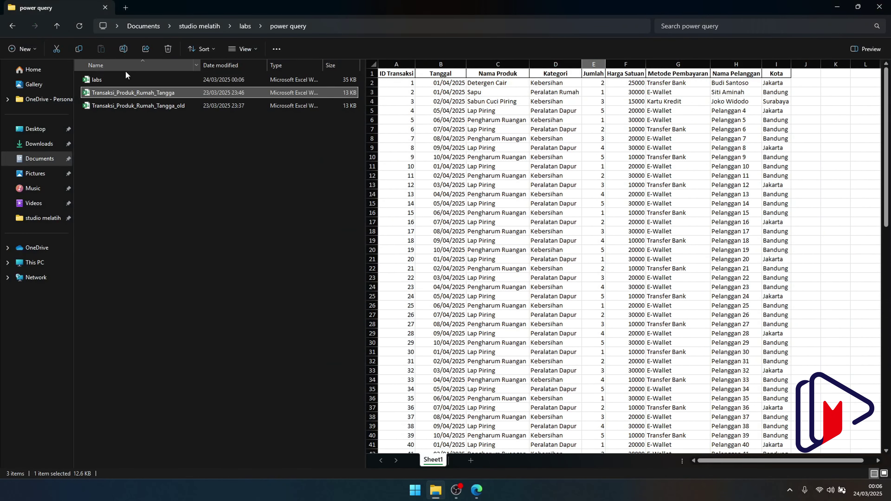
# Reopen the labs workbook and refresh the query behind the Transaksi_Produk_Rumah_Tangga table from its source
pyautogui.click(118, 80)
pyautogui.doubleClick(118, 79)
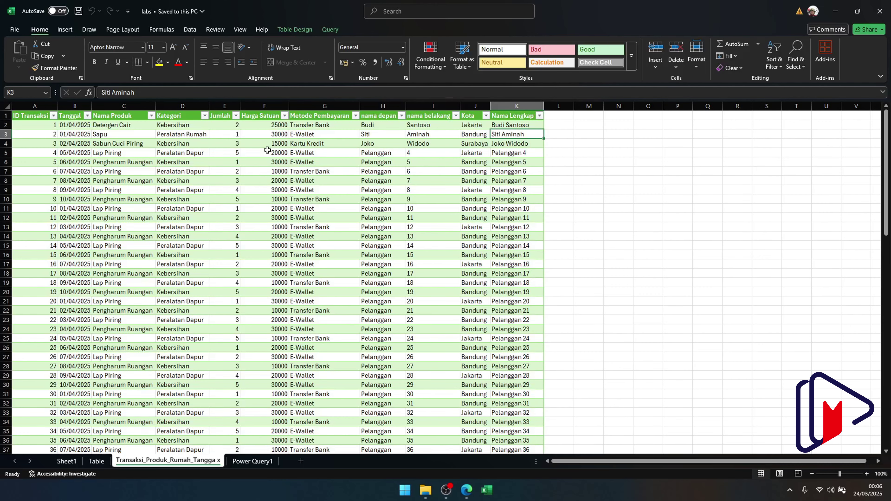
pyautogui.scroll(-1, 282, 193)
pyautogui.scroll(-20, 282, 193)
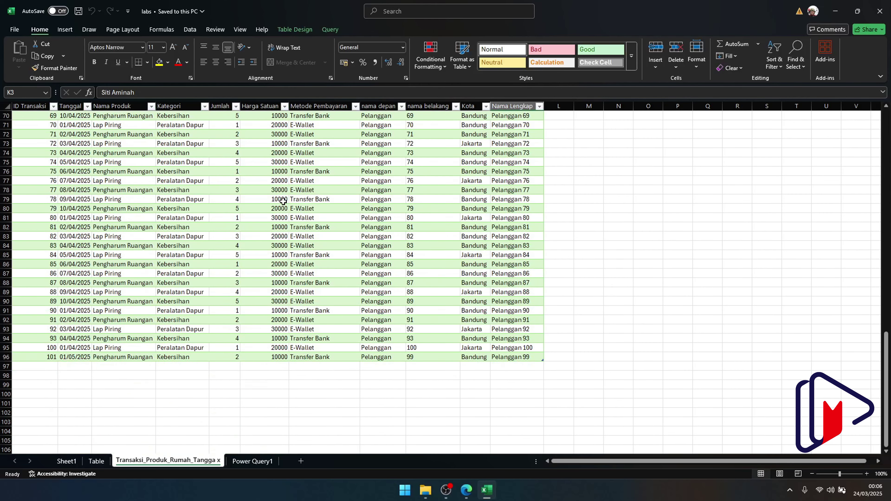
pyautogui.click(266, 191)
pyautogui.click(330, 31)
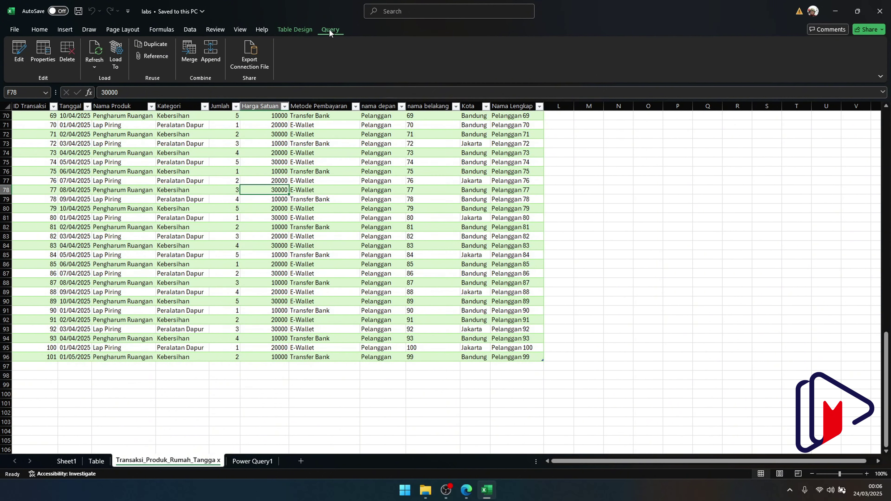
pyautogui.click(93, 52)
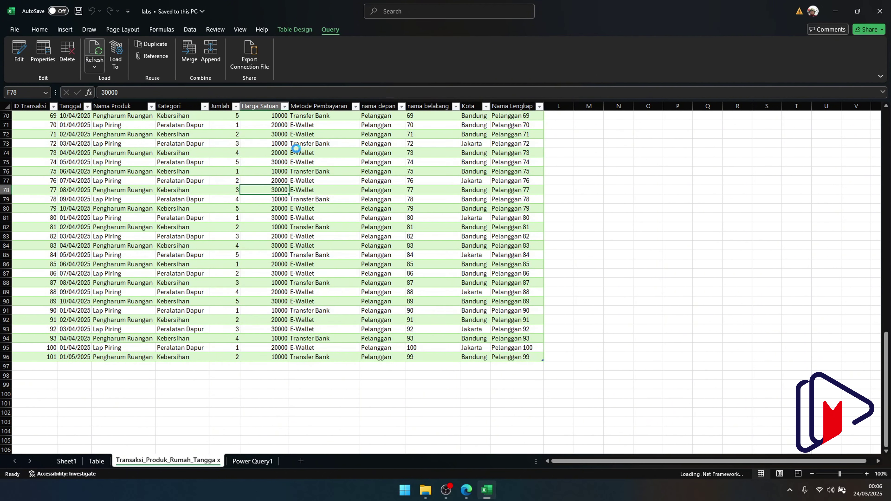
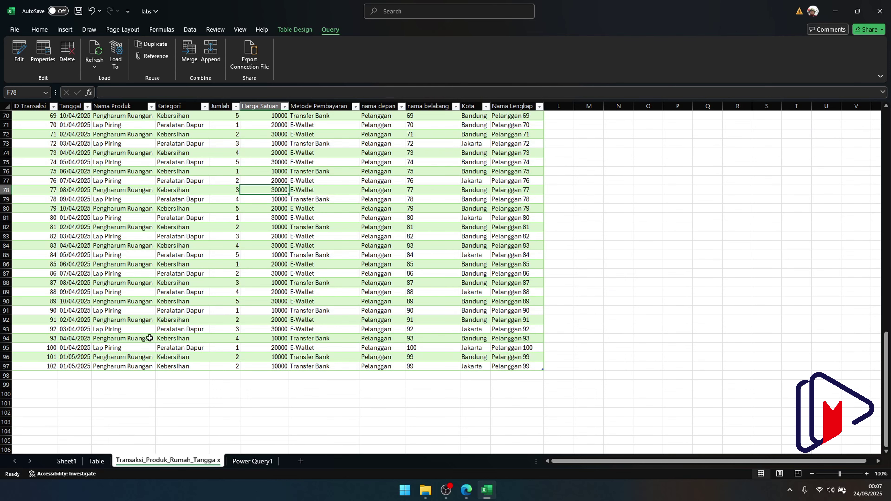
# Review the Basic Olah Data topics from Tipe Data to Menambahkan Kolom Kustom dengan Rumus on the Power Query1 sheet
pyautogui.click(250, 461)
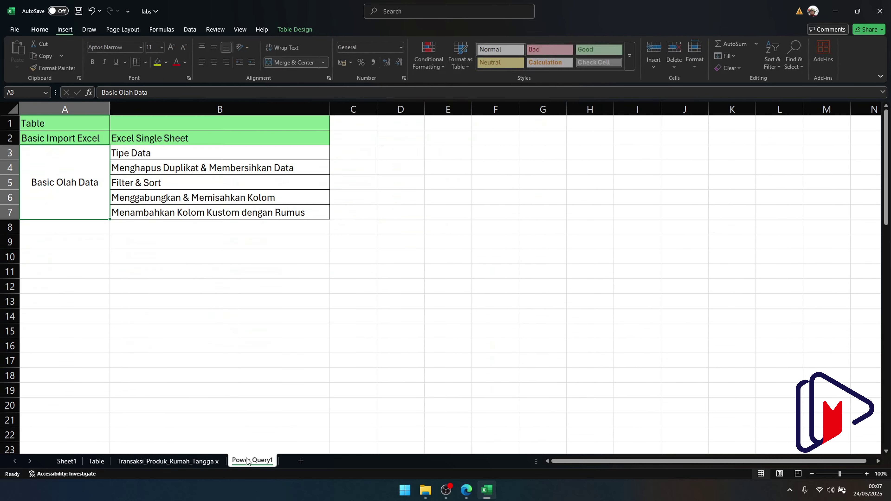
pyautogui.click(149, 152)
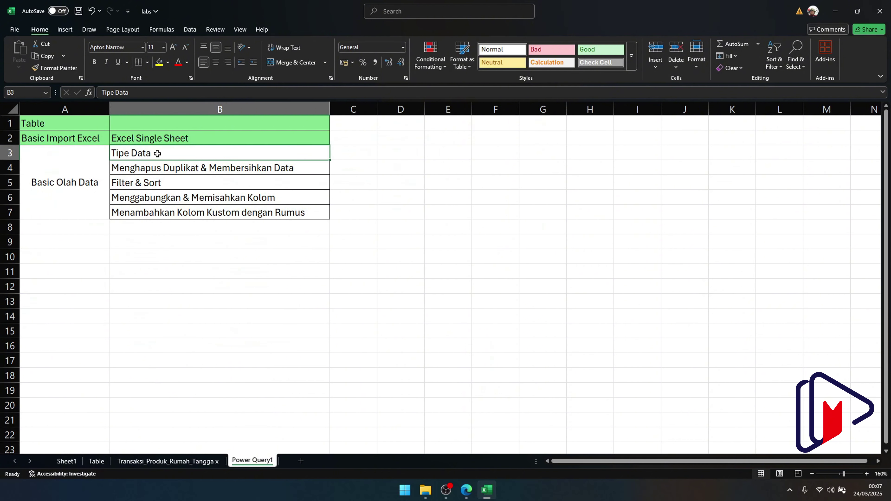
pyautogui.click(205, 197)
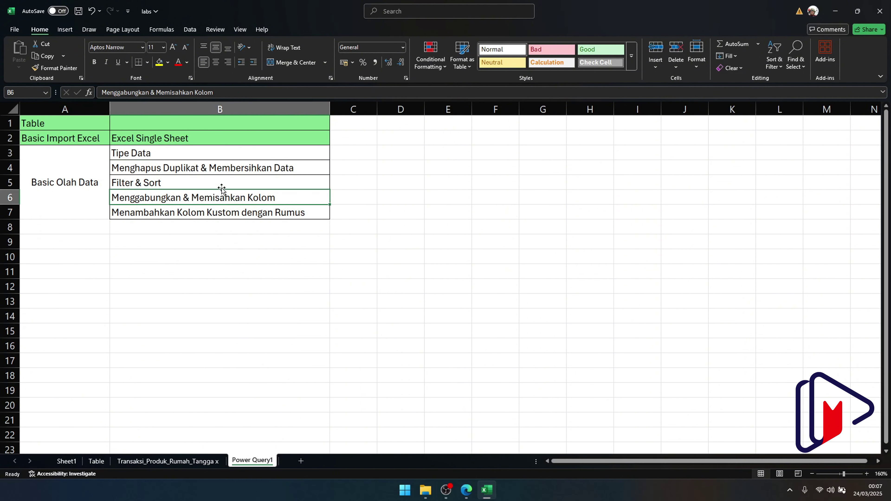
pyautogui.click(258, 165)
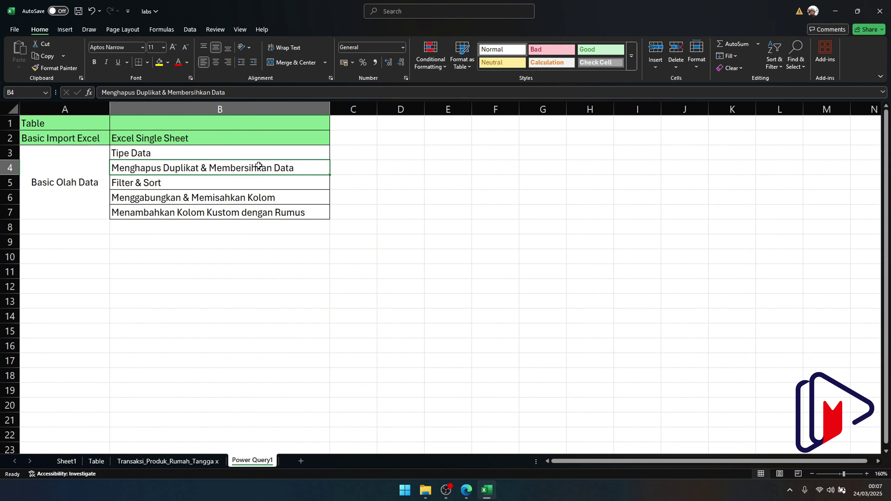
pyautogui.click(176, 179)
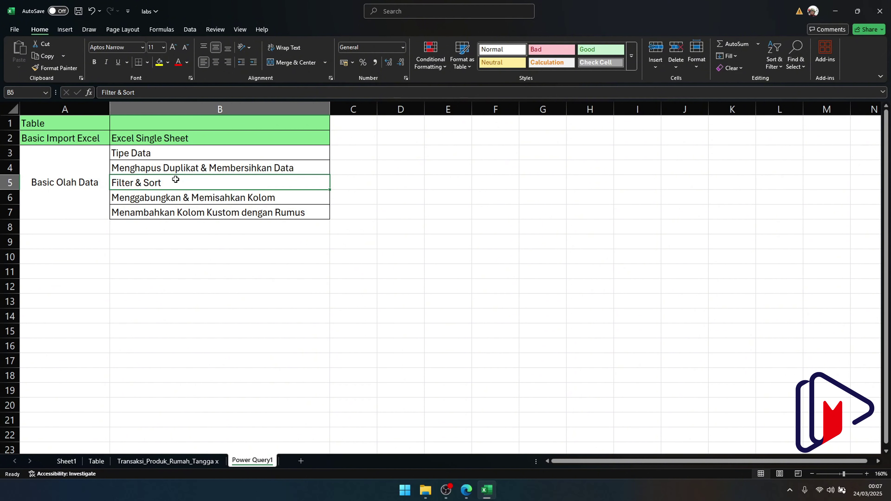
pyautogui.click(220, 214)
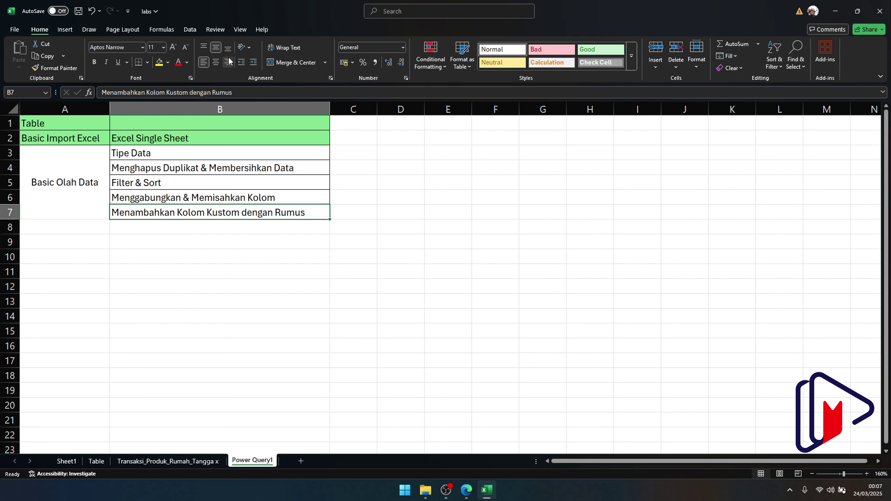
# Open the query of the Transaksi_Produk_Rumah_Tangga sheet for editing in the Power Query Editor
pyautogui.click(190, 29)
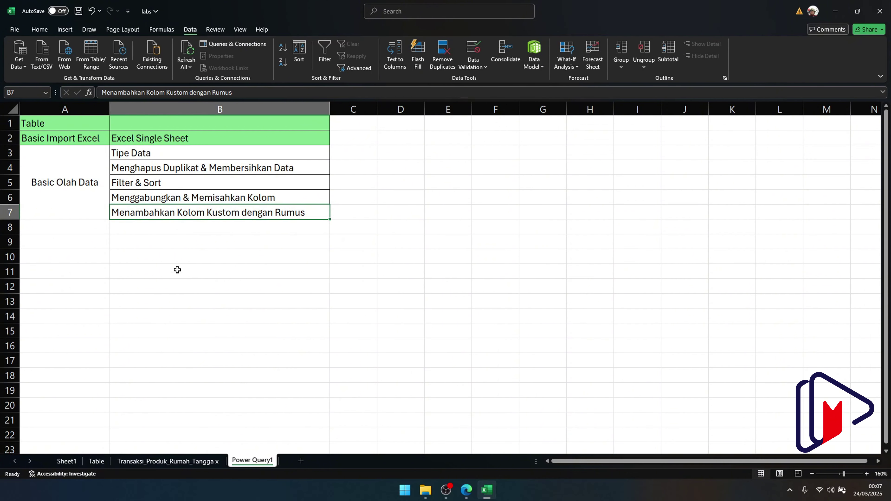
pyautogui.click(191, 462)
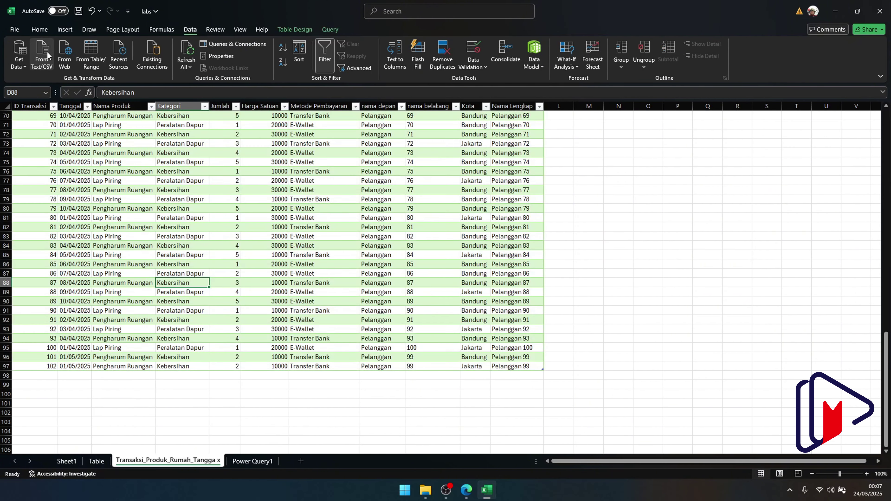
pyautogui.click(331, 29)
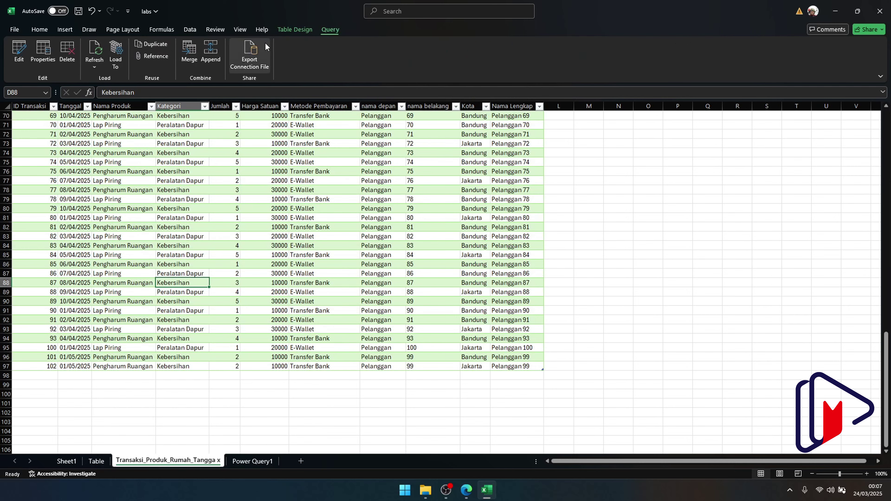
pyautogui.click(19, 51)
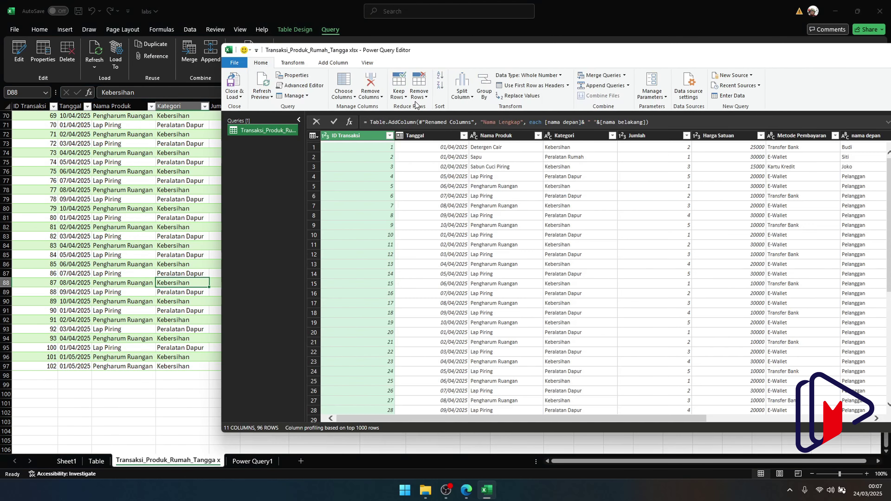
# Examine the query's columns from ID Transaksi to Nama Lengkap, including the filter values of Kota
pyautogui.click(637, 216)
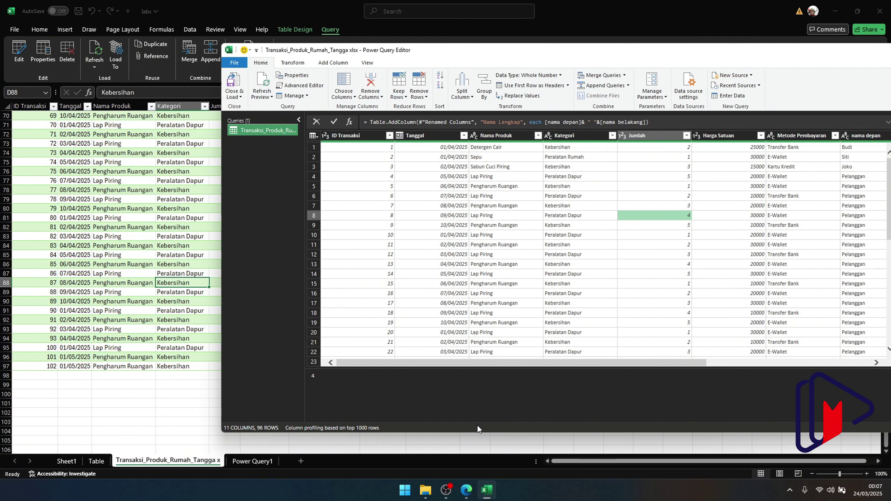
pyautogui.moveTo(653, 364); pyautogui.dragTo(872, 350)
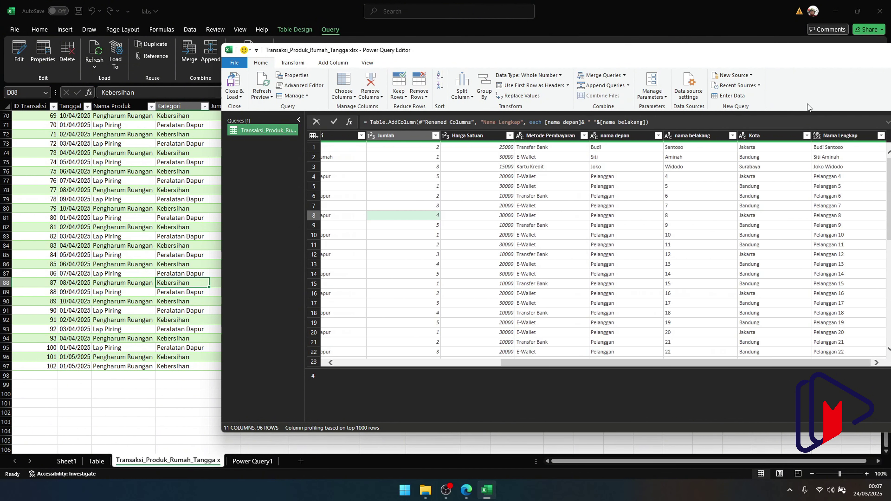
pyautogui.click(806, 136)
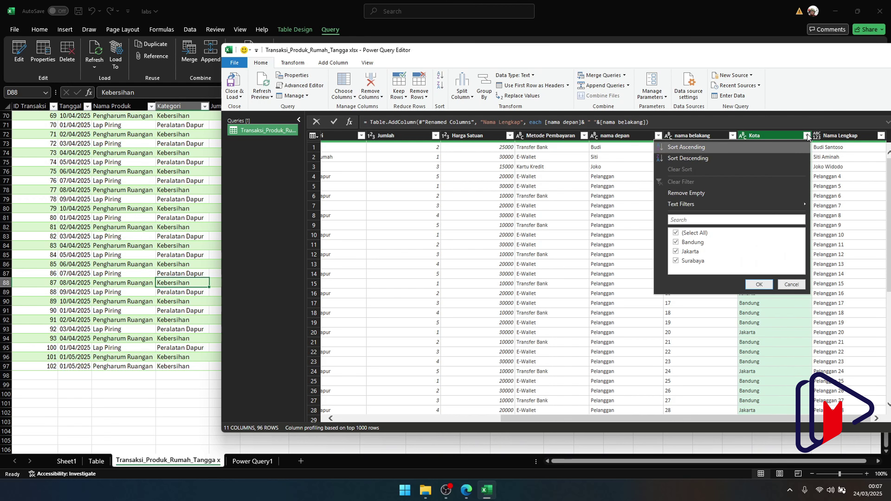
pyautogui.click(768, 361)
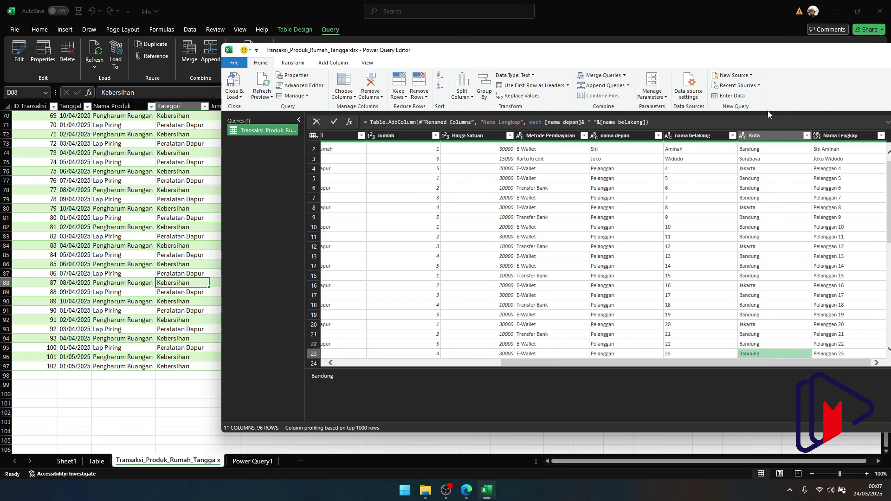
pyautogui.moveTo(750, 362); pyautogui.dragTo(529, 362)
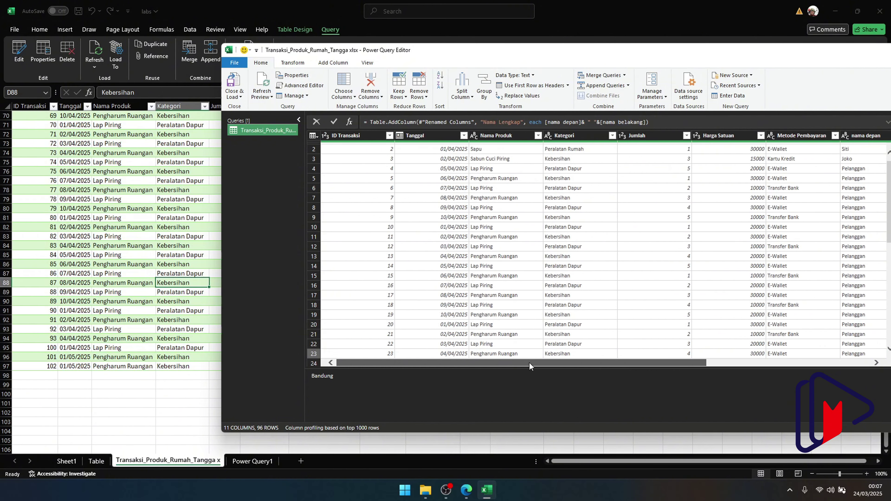
# Examine the query's rows down to the last ID Transaksi and close the Power Query Editor
pyautogui.click(355, 192)
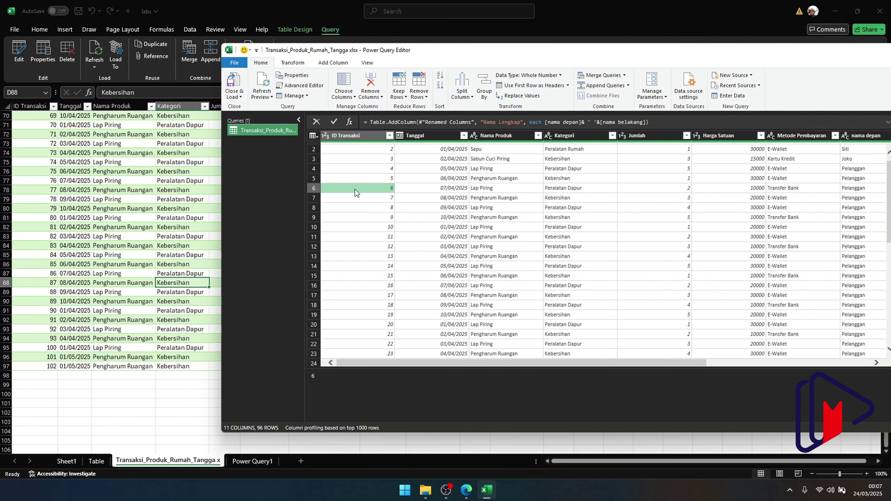
pyautogui.scroll(-19, 355, 190)
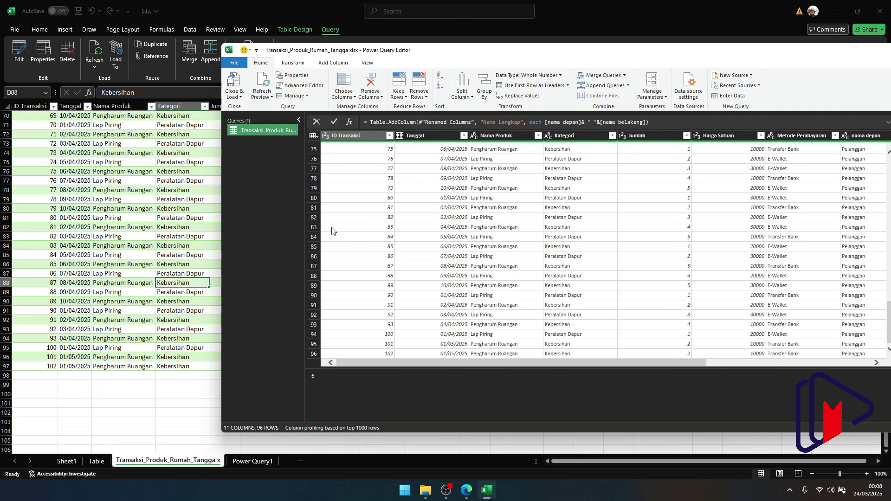
pyautogui.moveTo(654, 52); pyautogui.dragTo(367, 57)
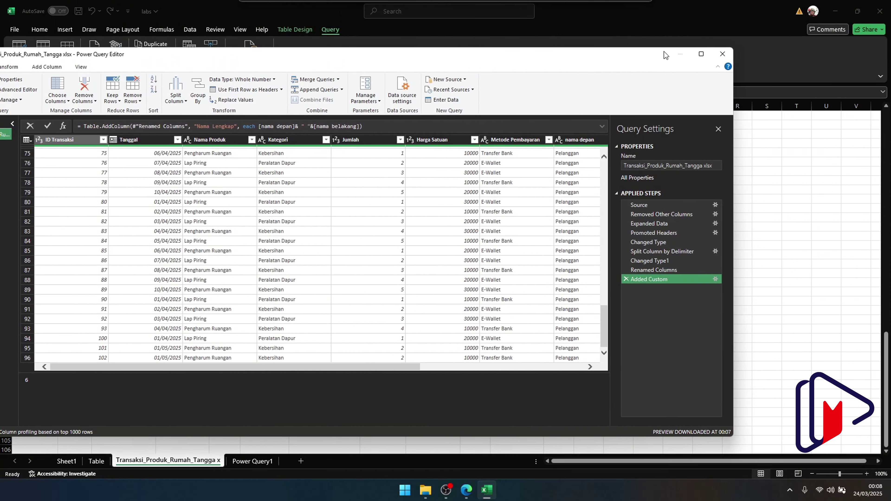
pyautogui.click(722, 55)
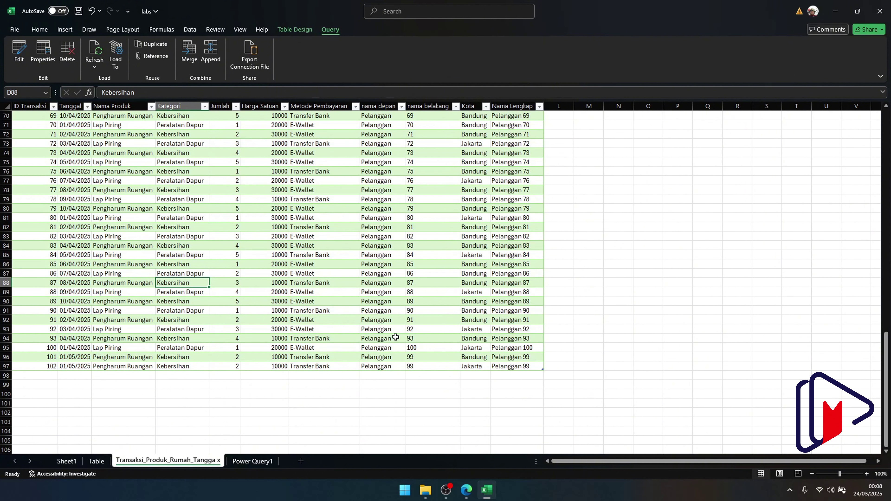
# Save the labs workbook and close it
pyautogui.click(442, 296)
pyautogui.hotkey('ctrl', 's')
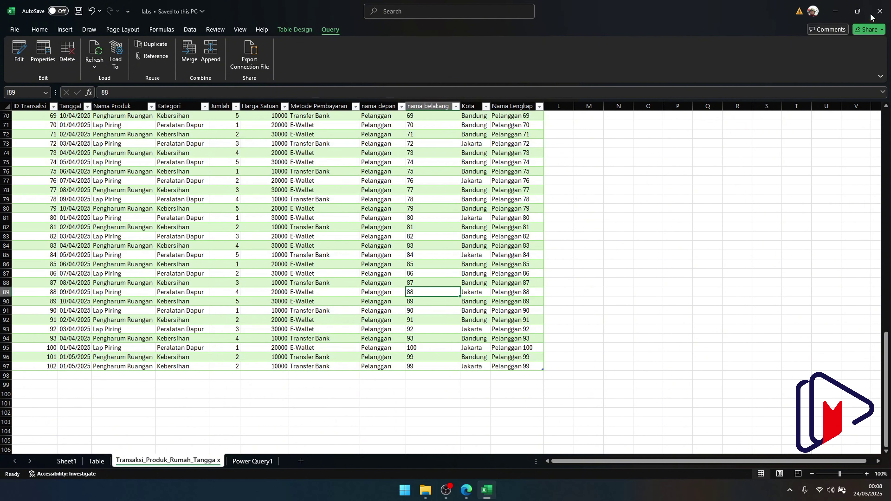
pyautogui.click(879, 11)
# Open the Transaksi_Produk_Rumah_Tangga source workbook and duplicate the ID Transaksi 102 record into row 98
pyautogui.click(112, 95)
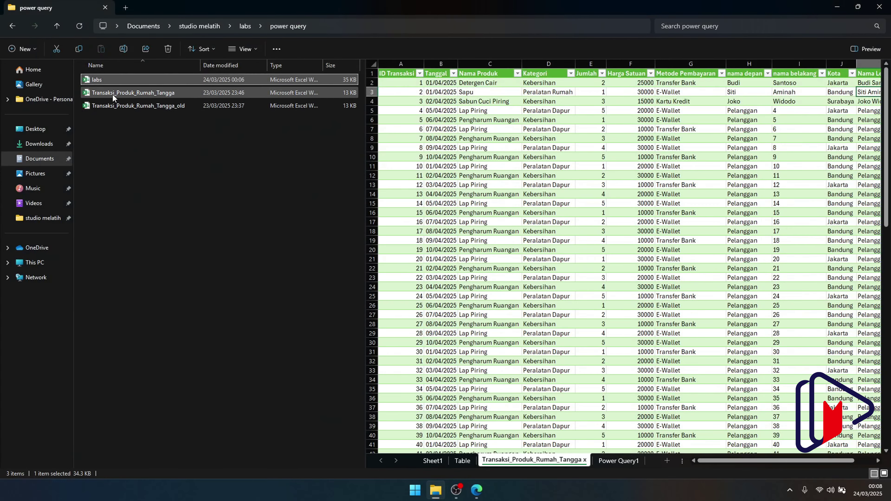
pyautogui.doubleClick(115, 94)
pyautogui.moveTo(13, 227); pyautogui.dragTo(408, 228)
pyautogui.hotkey('ctrl', 'c')
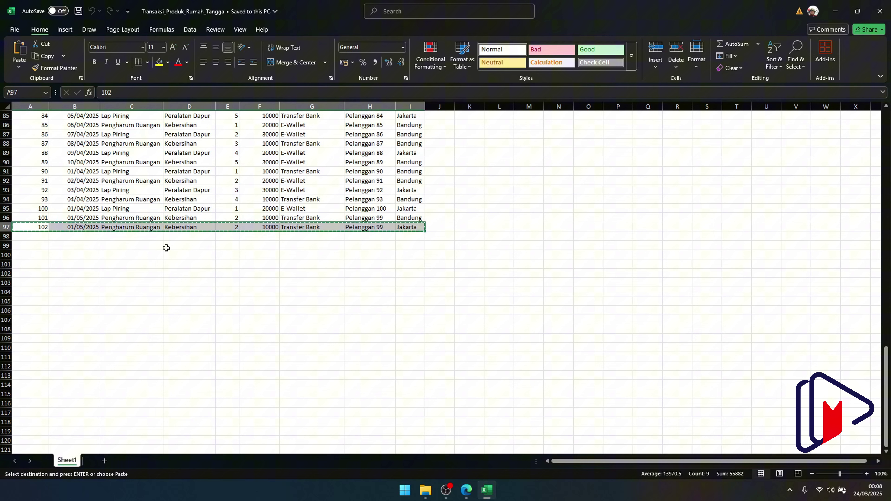
pyautogui.click(35, 236)
pyautogui.hotkey('ctrl', 'v')
# Copy the first transaction record from row 2 into row 99, then save and close the source workbook
pyautogui.scroll(20, 128, 236)
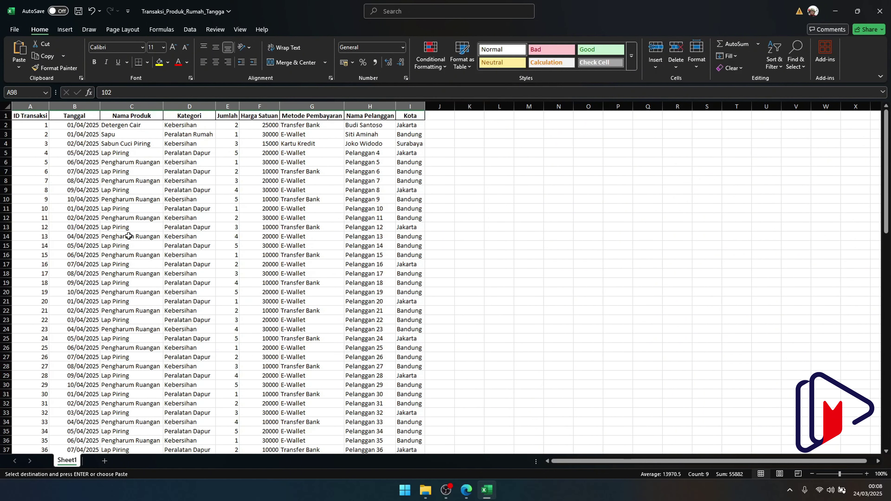
pyautogui.moveTo(35, 125); pyautogui.dragTo(411, 126)
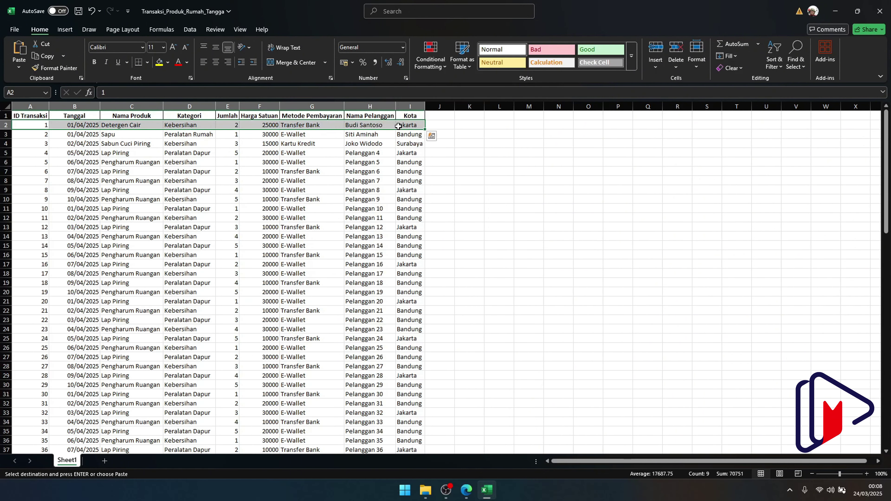
pyautogui.hotkey('ctrl', 'c')
pyautogui.scroll(-20, 349, 187)
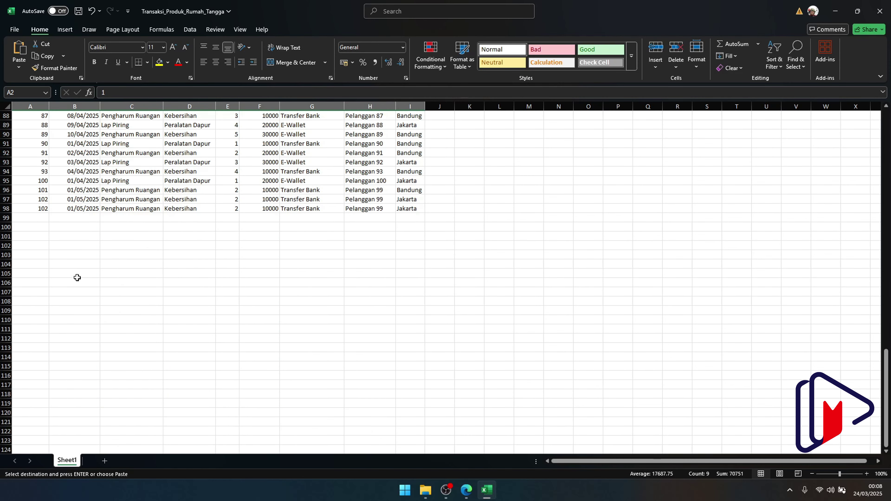
pyautogui.click(27, 214)
pyautogui.hotkey('ctrl', 'v')
pyautogui.press('Escape')
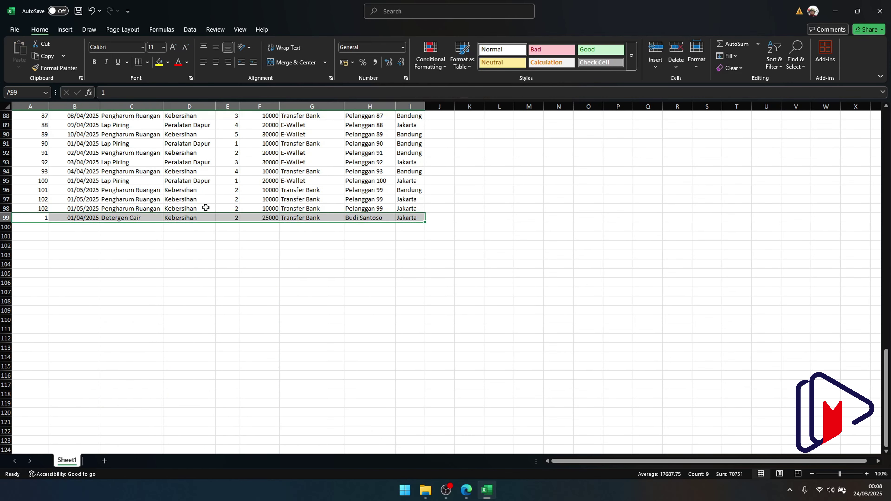
pyautogui.hotkey('ctrl', 's')
pyautogui.click(880, 11)
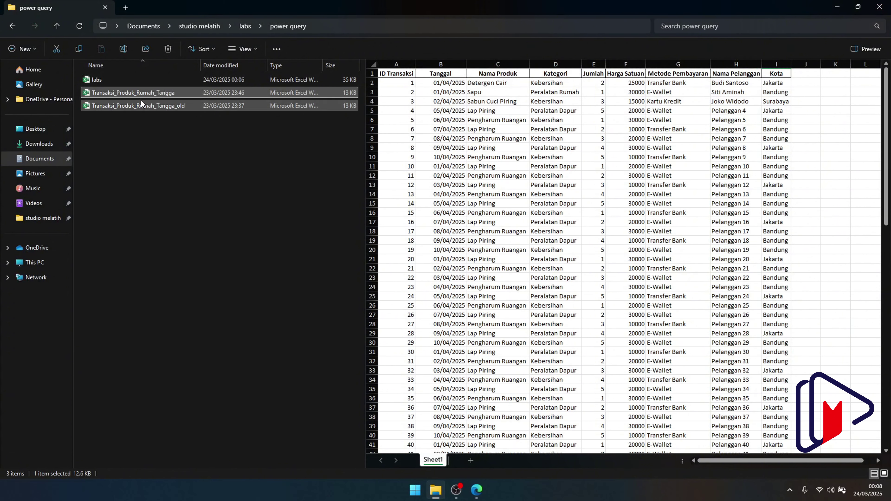
# Reopen the labs workbook and refresh the household transactions query to load the duplicated source rows
pyautogui.doubleClick(130, 79)
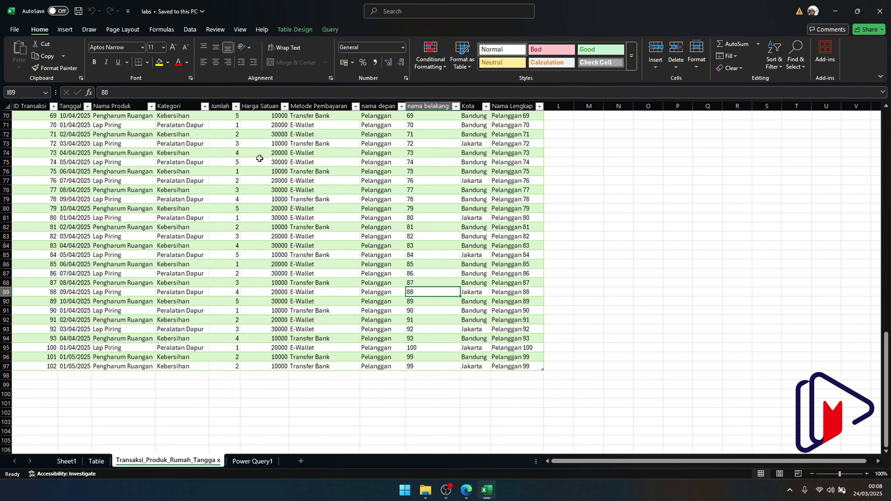
pyautogui.click(111, 237)
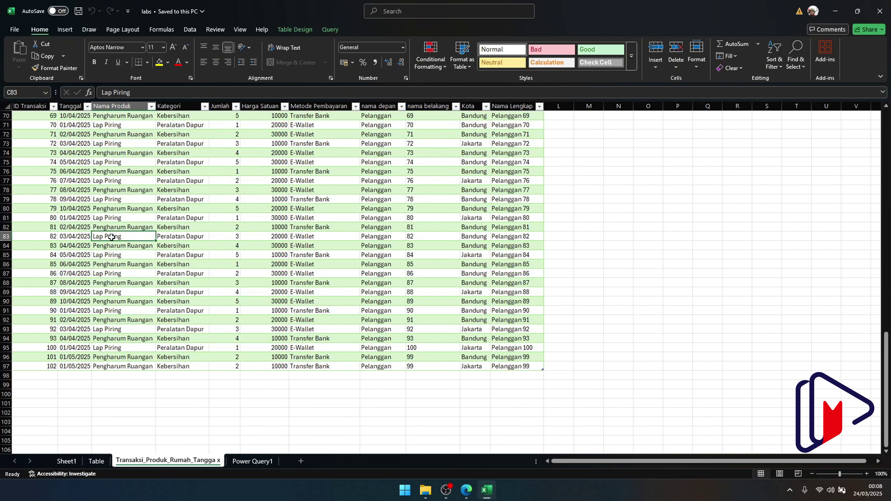
pyautogui.click(331, 30)
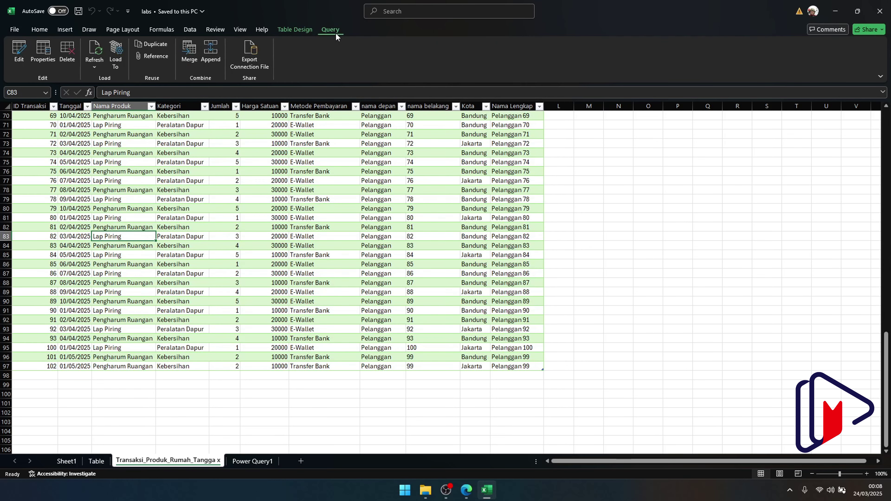
pyautogui.click(98, 53)
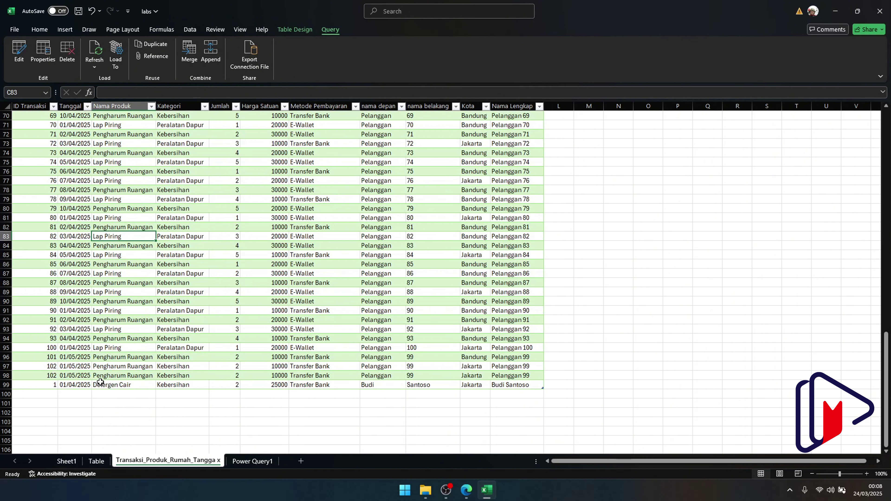
pyautogui.click(143, 272)
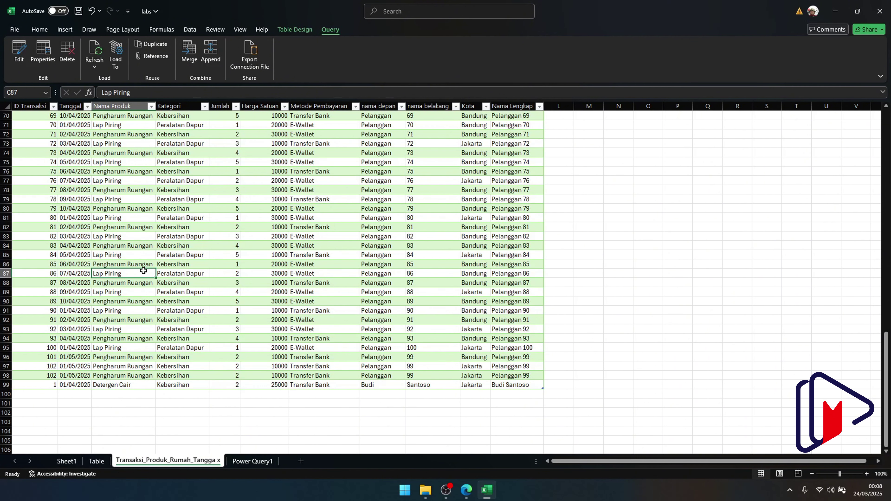
# Open the query in the Power Query Editor and remove duplicate rows based on the ID Transaksi column
pyautogui.click(19, 53)
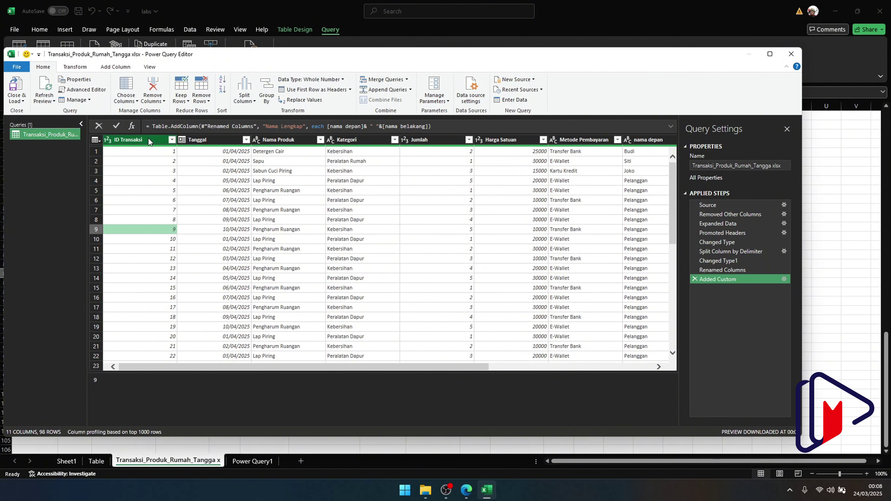
pyautogui.click(149, 140)
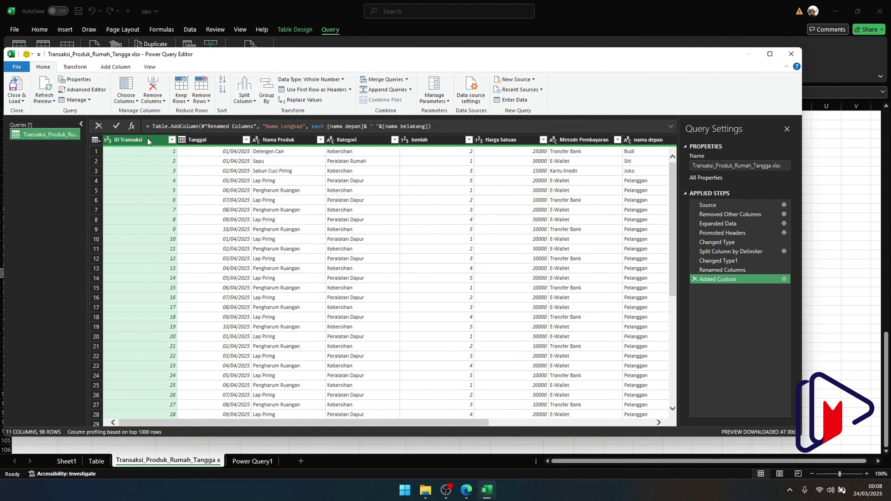
pyautogui.rightClick(148, 141)
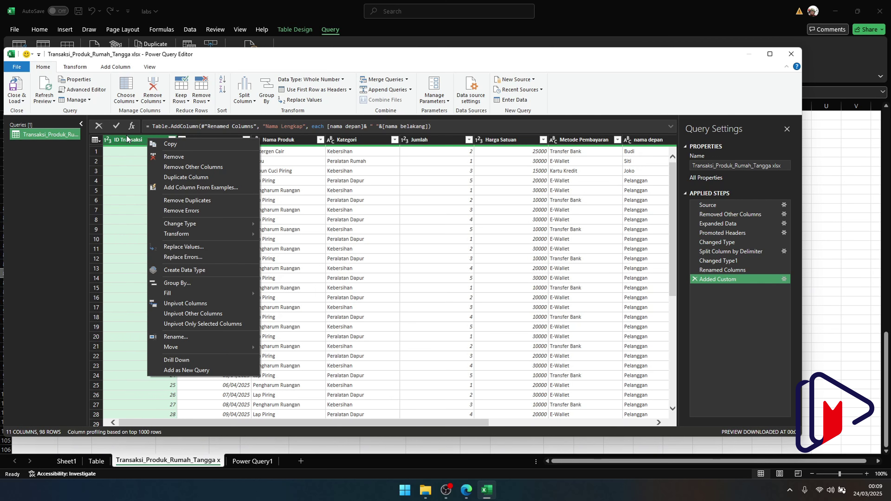
pyautogui.click(225, 206)
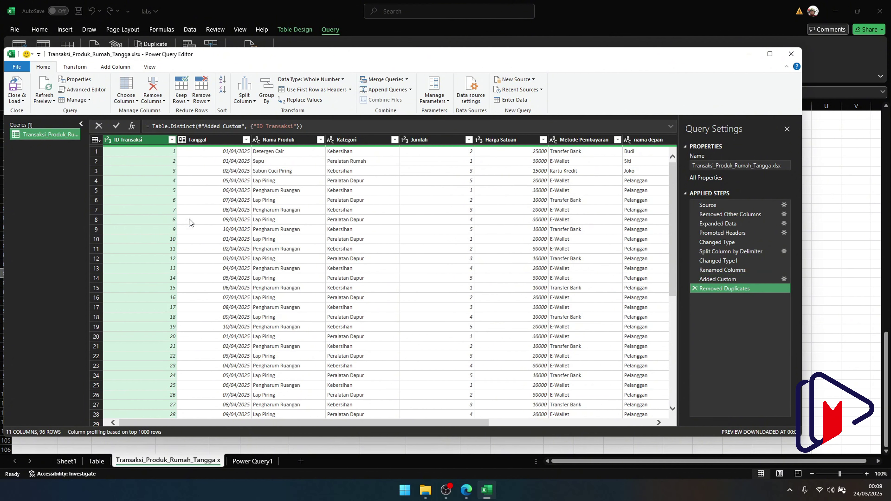
pyautogui.scroll(-18, 161, 235)
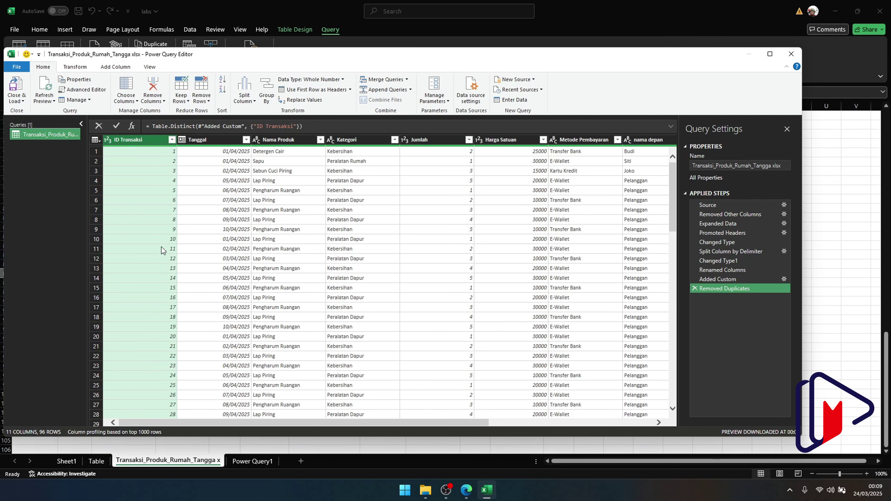
# Load the deduplicated query back into the worksheet, then save and close the labs workbook
pyautogui.click(17, 99)
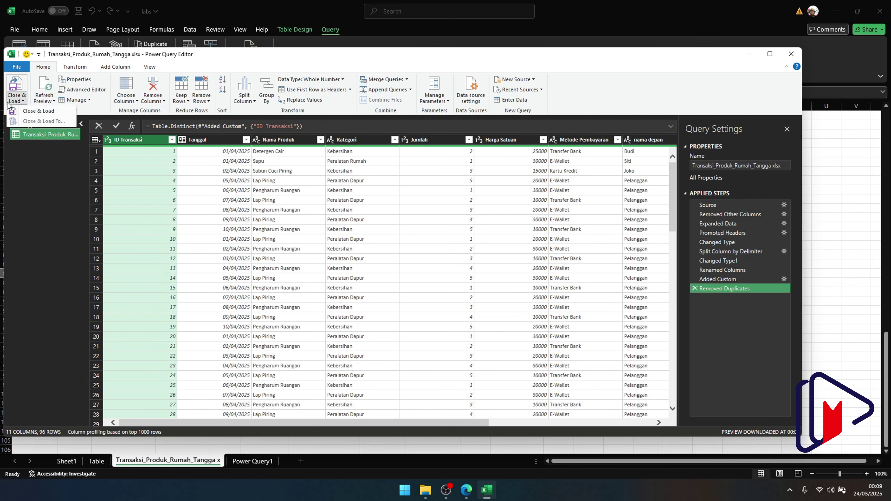
pyautogui.click(25, 114)
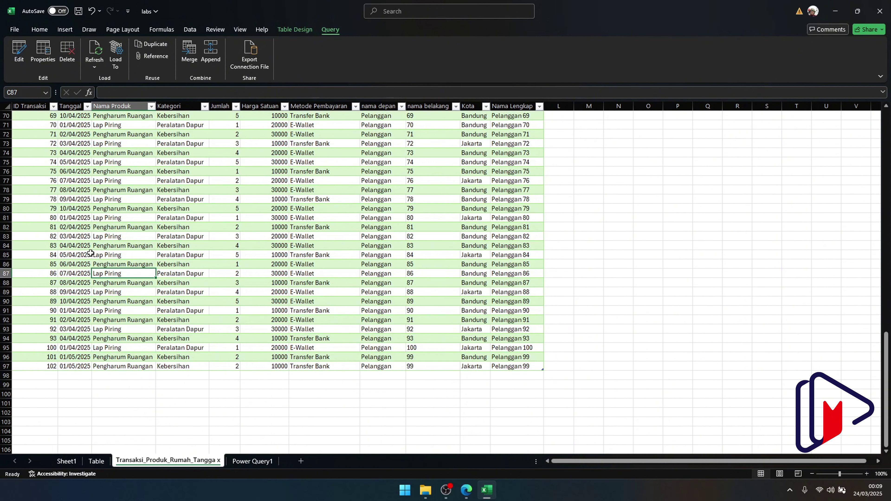
pyautogui.hotkey('ctrl', 's')
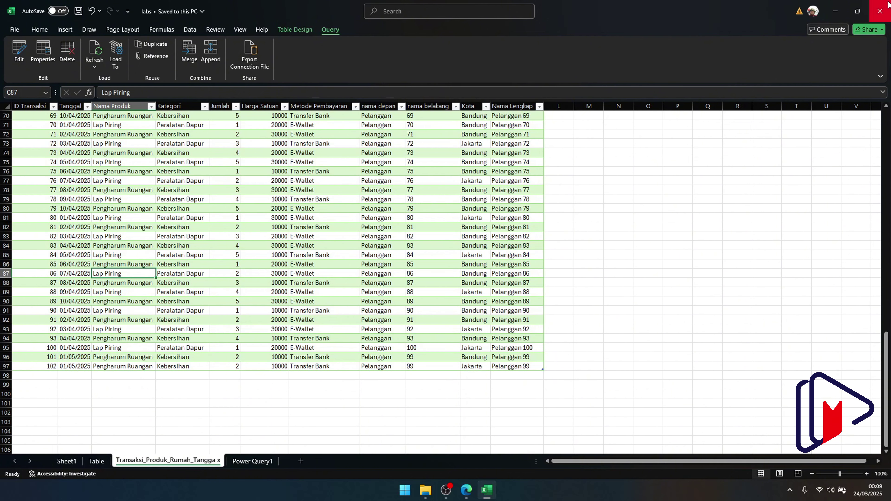
pyautogui.click(880, 11)
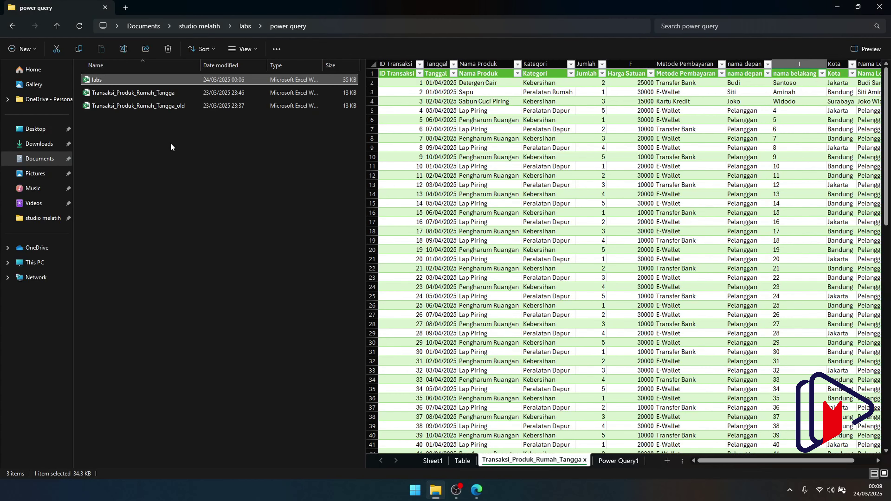
# In the Transaksi_Produk_Rumah_Tangga source workbook, copy all records in A2:I99 to the rows starting at A100 and close the workbook
pyautogui.doubleClick(127, 94)
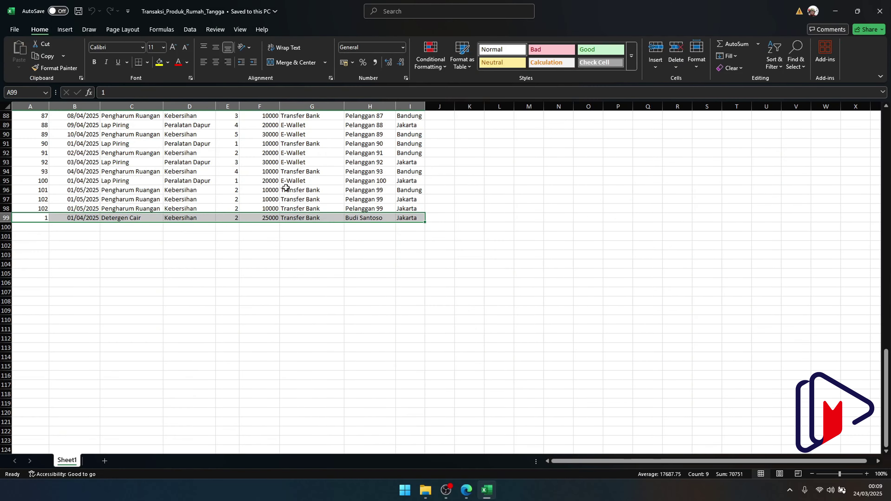
pyautogui.click(289, 189)
pyautogui.scroll(14, 115, 135)
pyautogui.scroll(15, 114, 135)
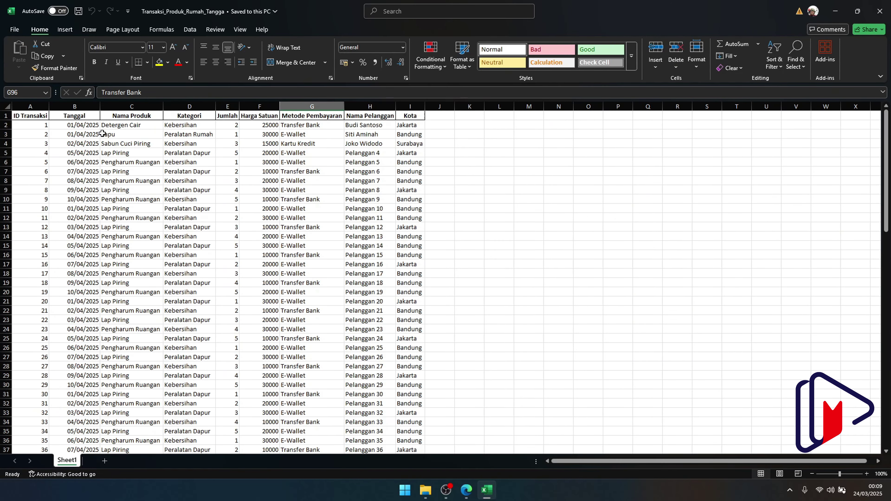
pyautogui.moveTo(39, 126); pyautogui.dragTo(402, 445)
pyautogui.hotkey('ctrl', 'c')
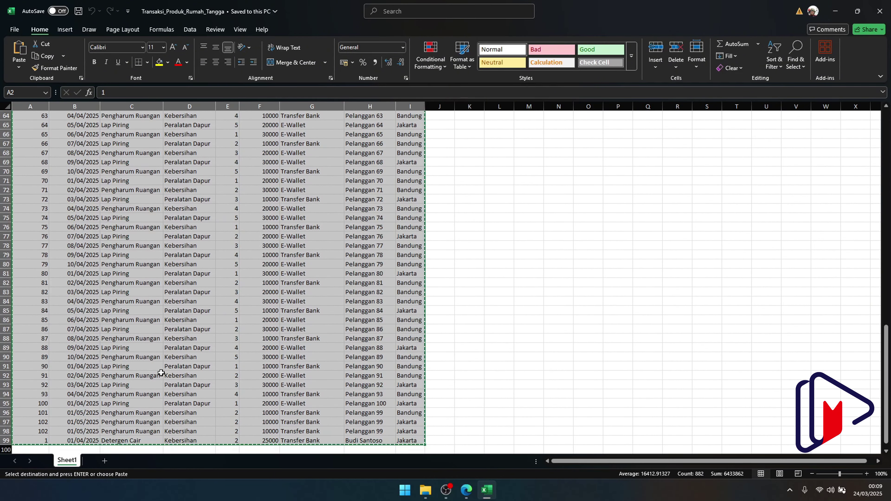
pyautogui.scroll(-5, 44, 323)
pyautogui.click(32, 312)
pyautogui.press('Return')
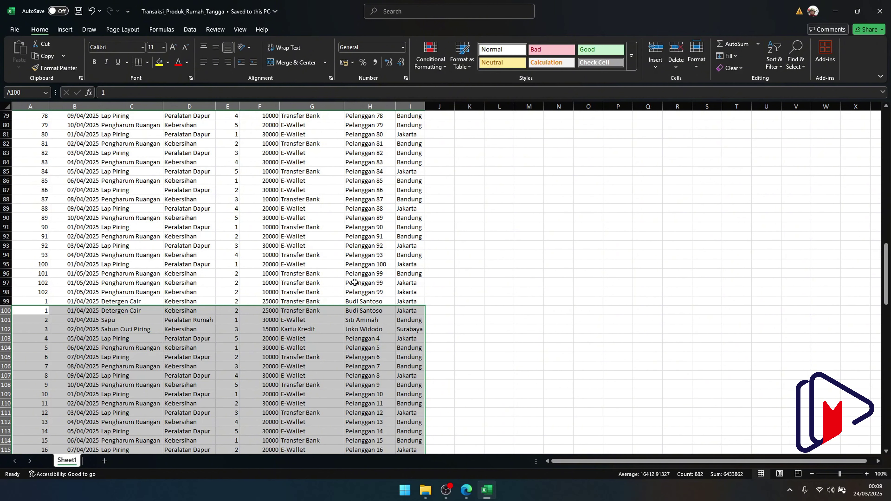
pyautogui.click(876, 16)
# Open the labs workbook again and refresh the transactions table from the enlarged source file
pyautogui.doubleClick(112, 74)
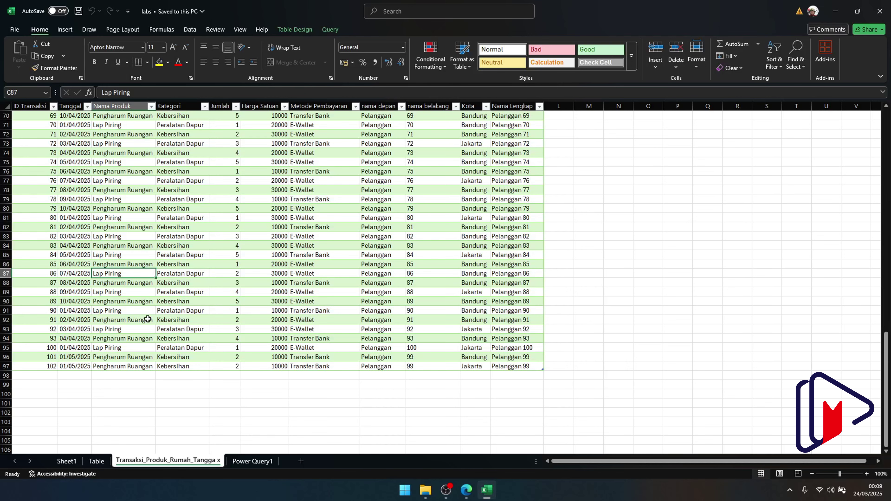
pyautogui.click(329, 29)
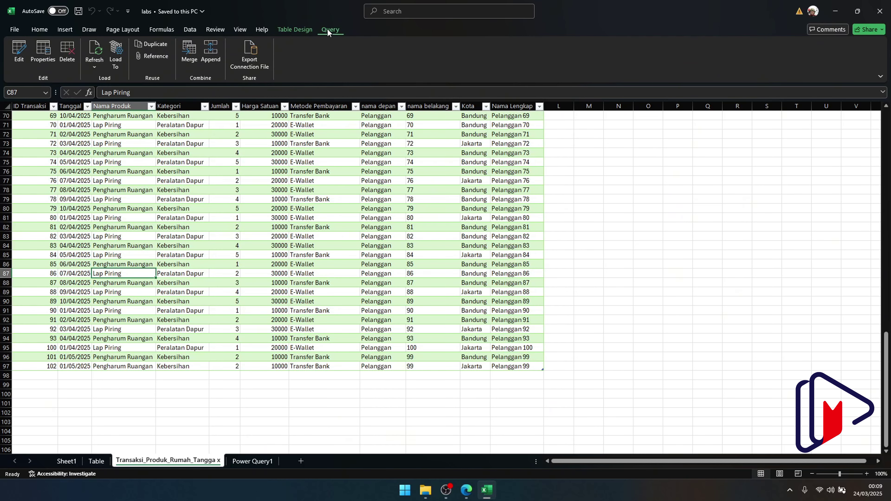
pyautogui.click(101, 47)
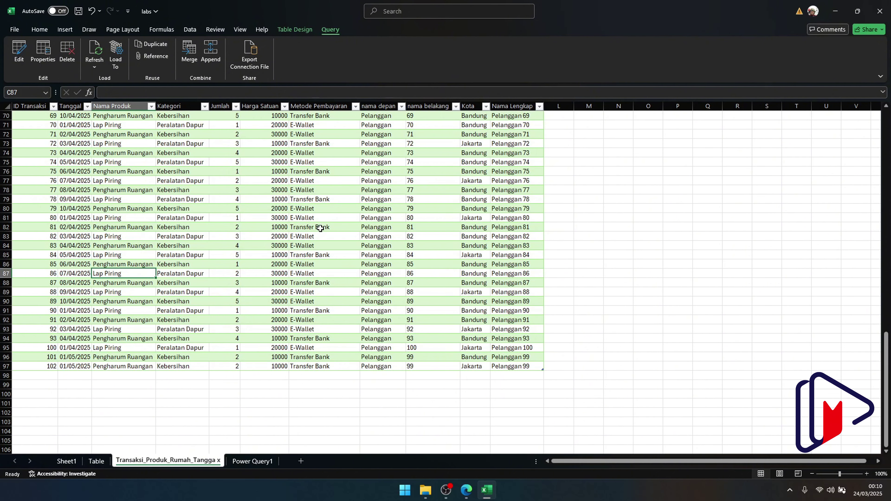
# Open the refreshed table's query in the Power Query Editor to check its Removed Duplicates step
pyautogui.click(205, 193)
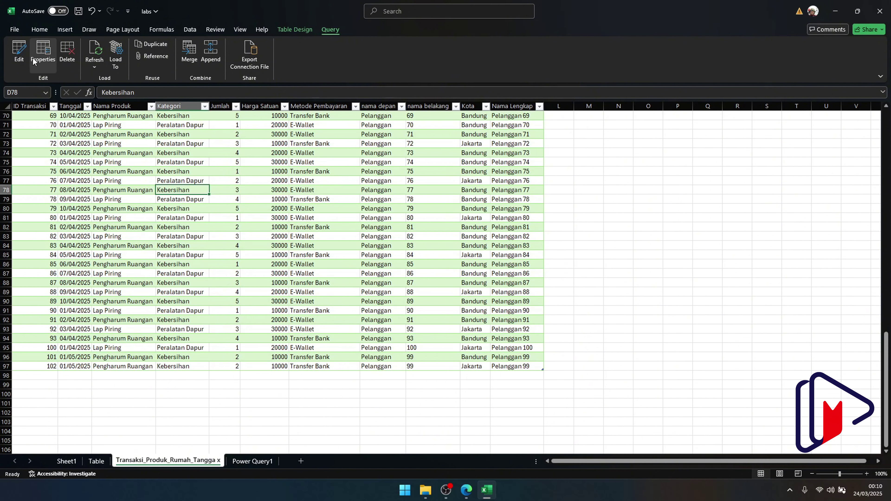
pyautogui.click(20, 59)
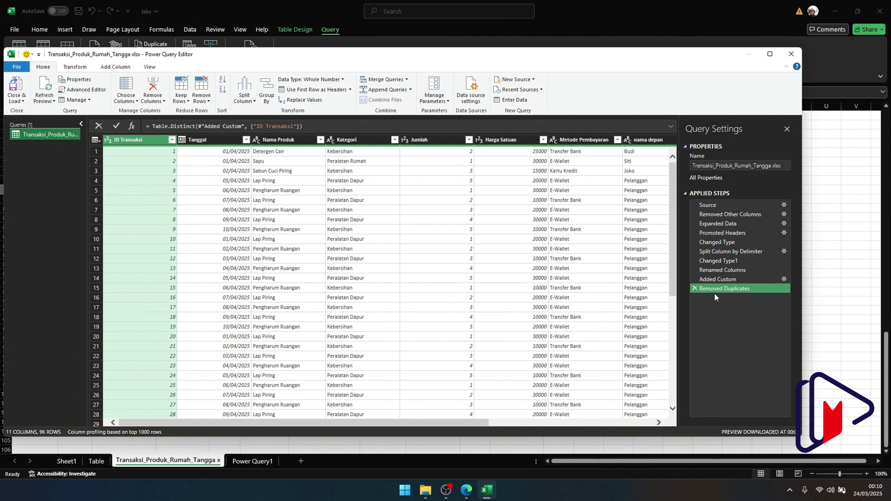
# Add a custom column to the transactions query with the formula [Jumlah]*[Harga Satuan]
pyautogui.moveTo(472, 425); pyautogui.dragTo(637, 424)
pyautogui.click(557, 242)
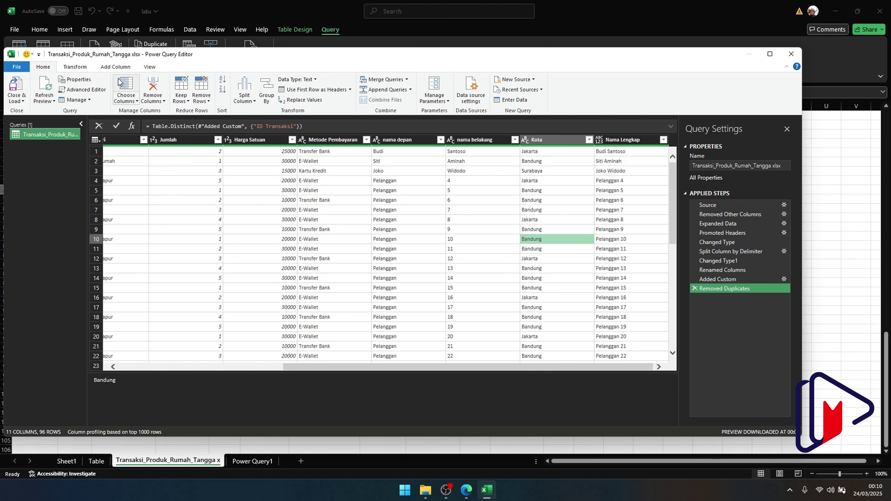
pyautogui.click(116, 67)
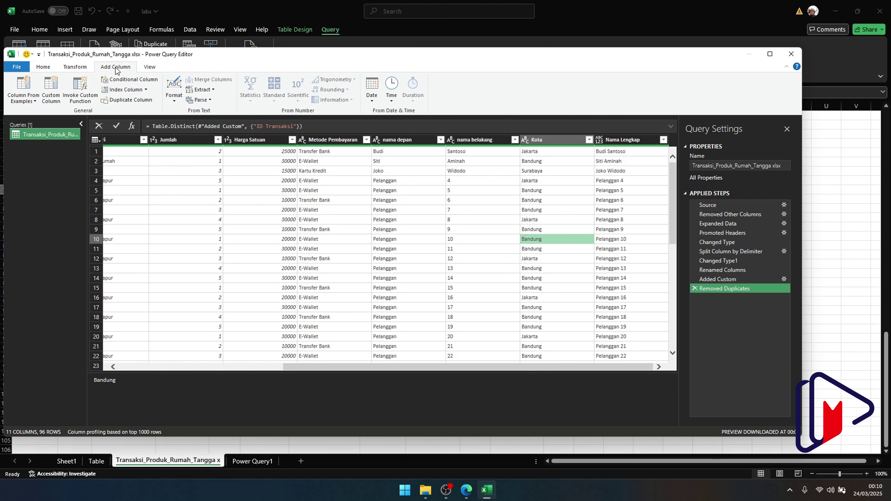
pyautogui.click(49, 105)
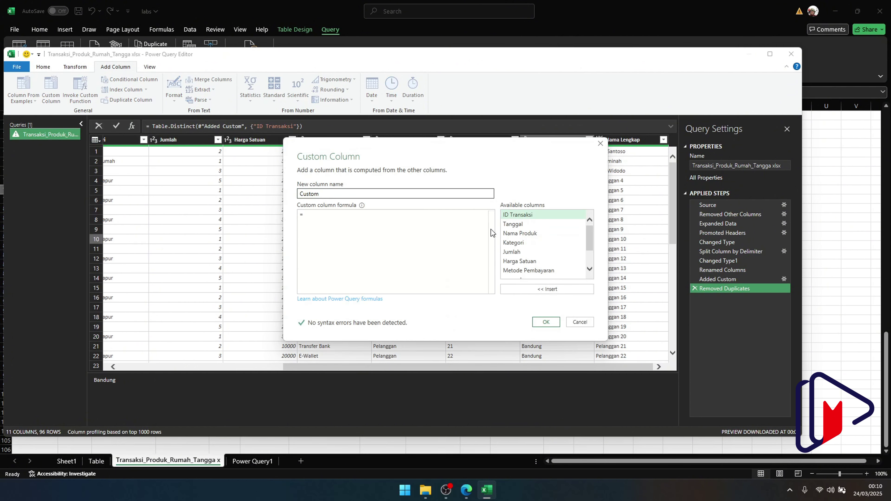
pyautogui.scroll(-1, 530, 256)
pyautogui.doubleClick(519, 242)
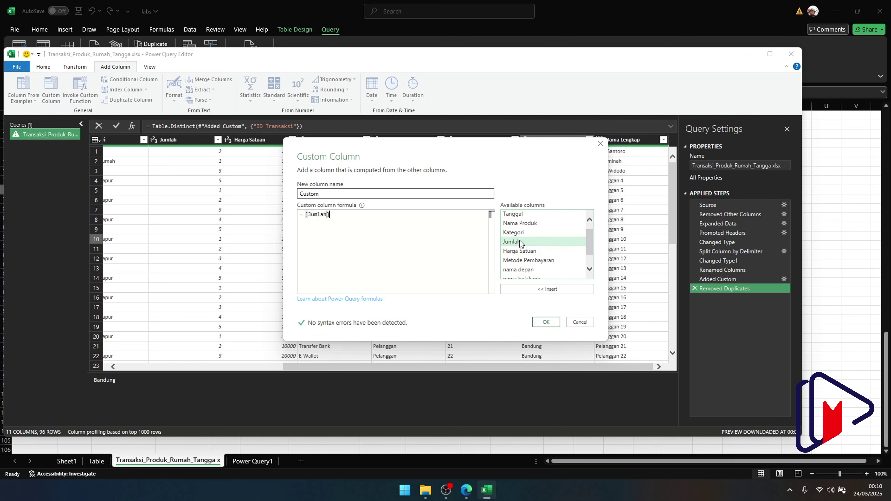
pyautogui.write('*')
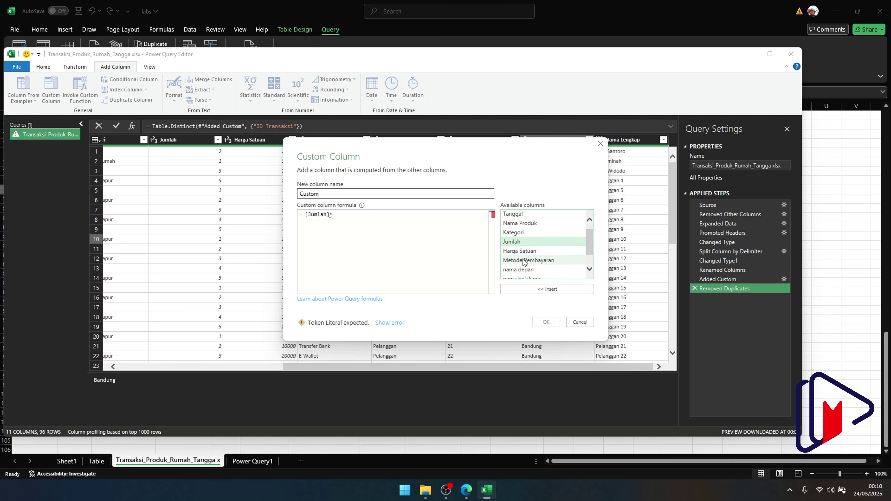
pyautogui.click(518, 260)
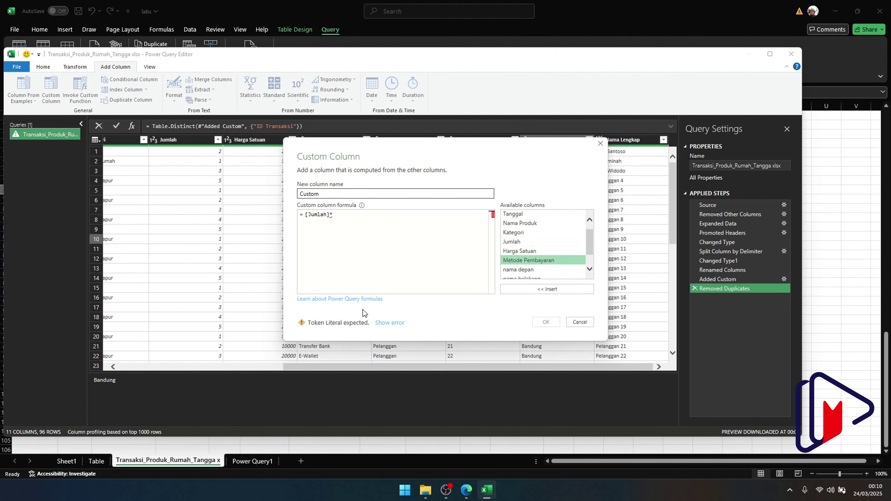
pyautogui.click(386, 323)
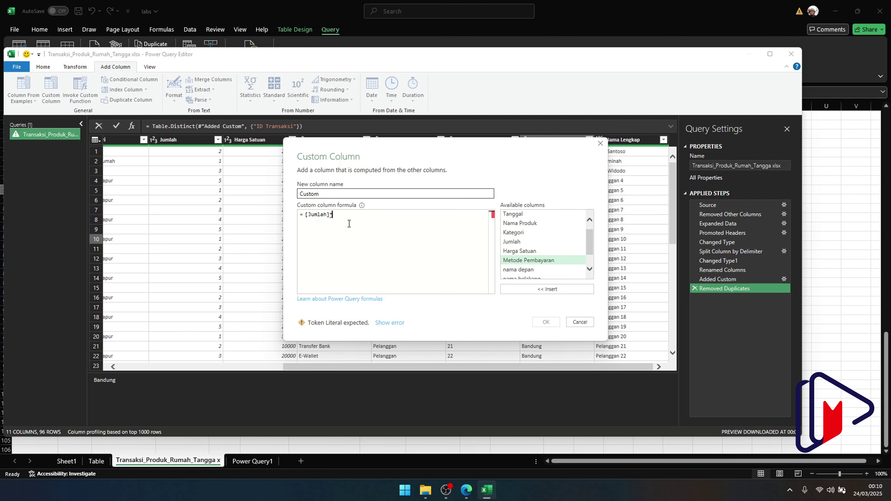
pyautogui.doubleClick(523, 252)
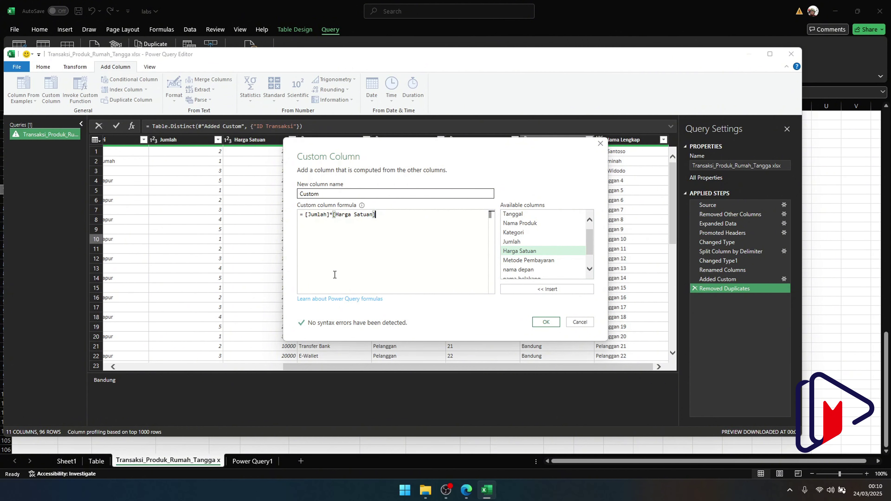
pyautogui.click(546, 322)
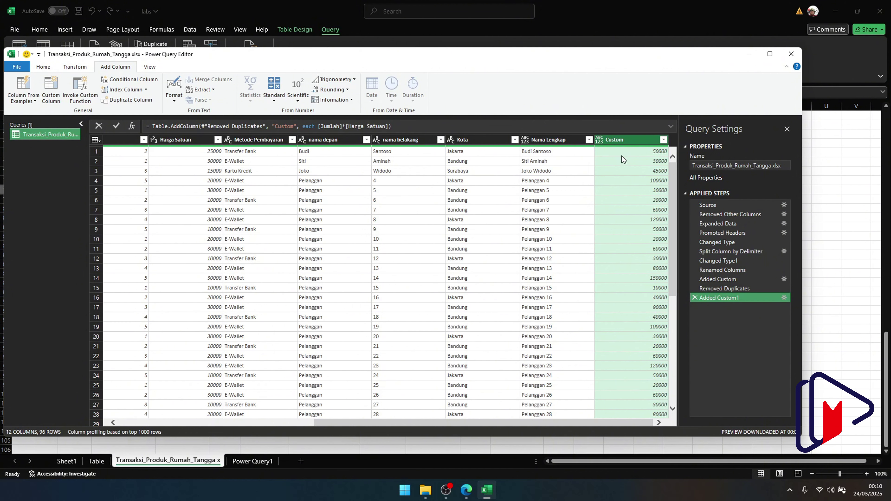
# Rename the new Custom column as Harga
pyautogui.rightClick(615, 138)
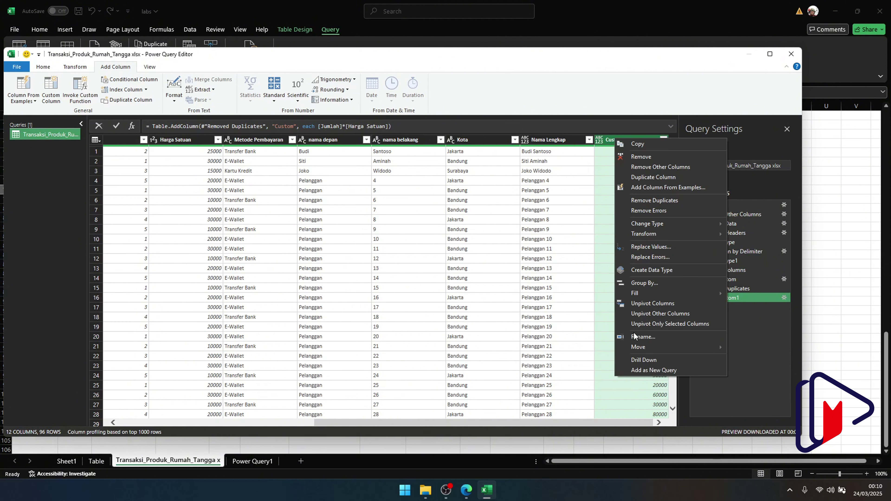
pyautogui.click(637, 339)
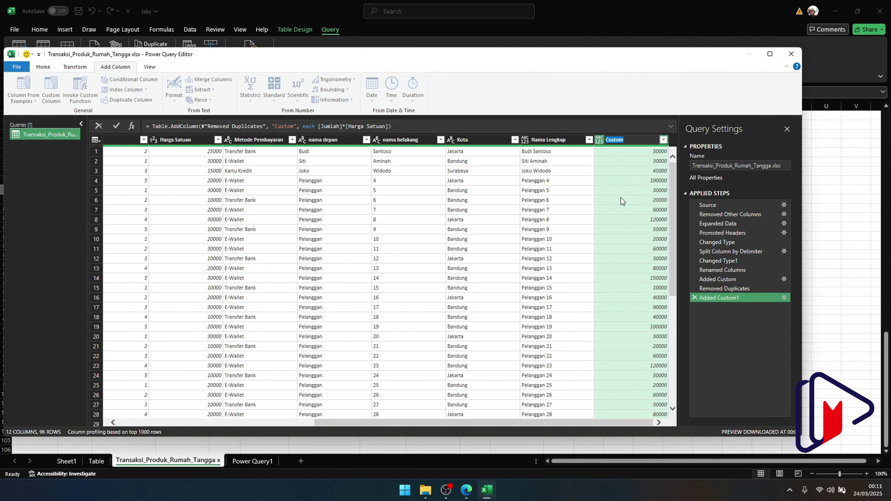
pyautogui.write('Harga')
pyautogui.press('Return')
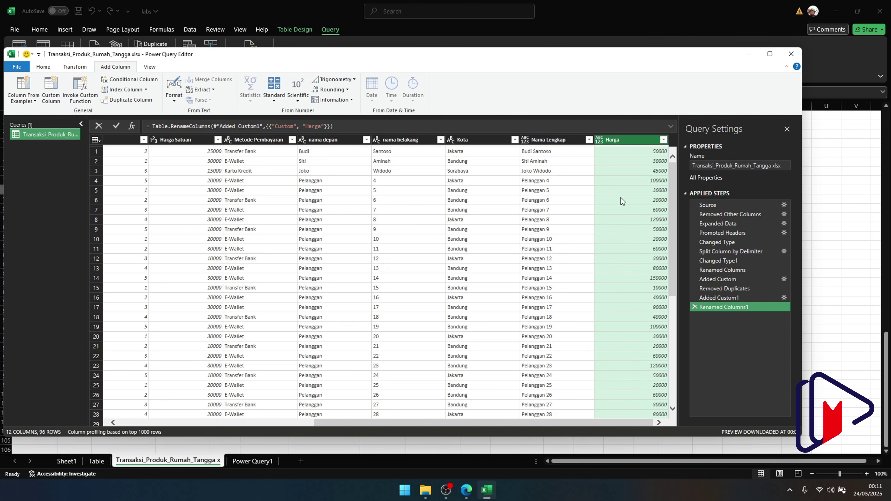
# Close the Power Query Editor and load the query with its Harga column back into the worksheet
pyautogui.click(35, 70)
pyautogui.click(17, 101)
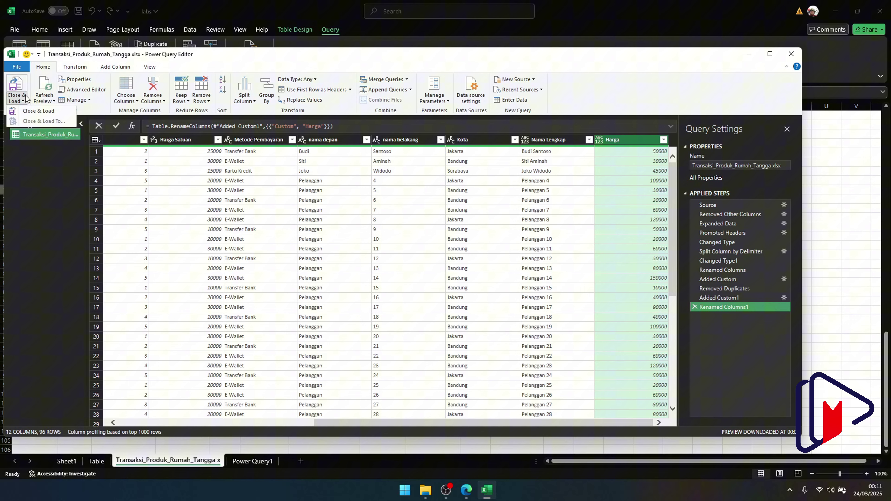
pyautogui.click(28, 111)
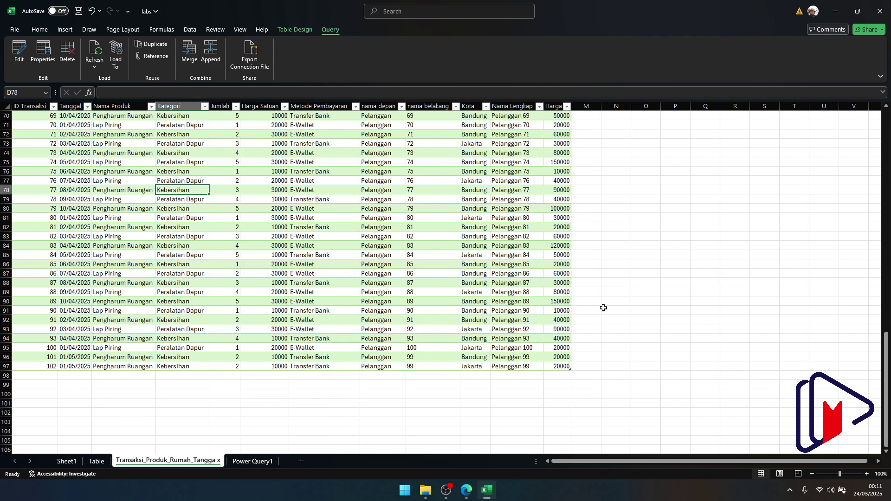
pyautogui.moveTo(488, 497)
pyautogui.scroll(14, 604, 330)
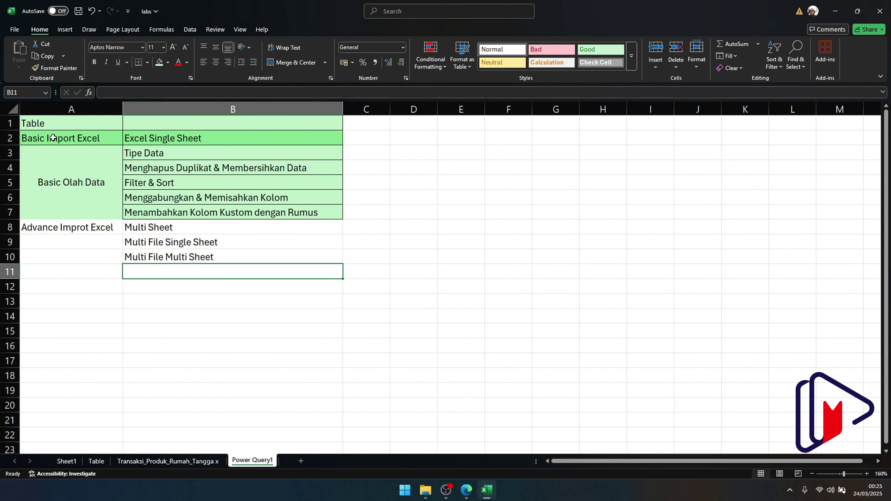
# Review the Excel import topics on the Power Query1 sheet, from Excel Single Sheet to Multi Sheet, Multi File Single Sheet and Multi File Multi Sheet
pyautogui.moveTo(52, 138); pyautogui.dragTo(224, 139)
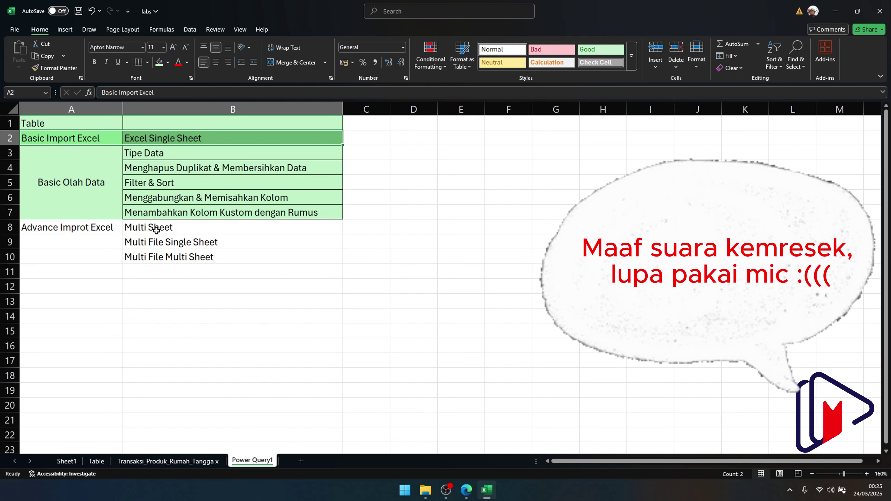
pyautogui.click(164, 229)
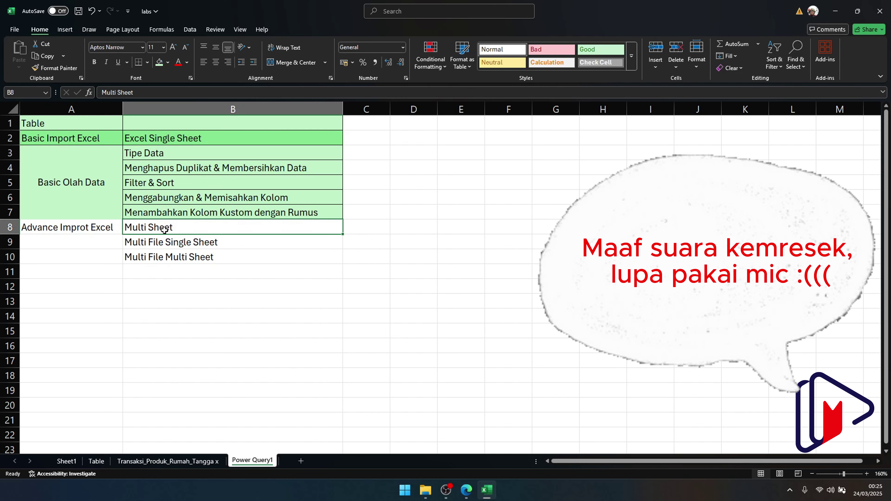
pyautogui.click(151, 246)
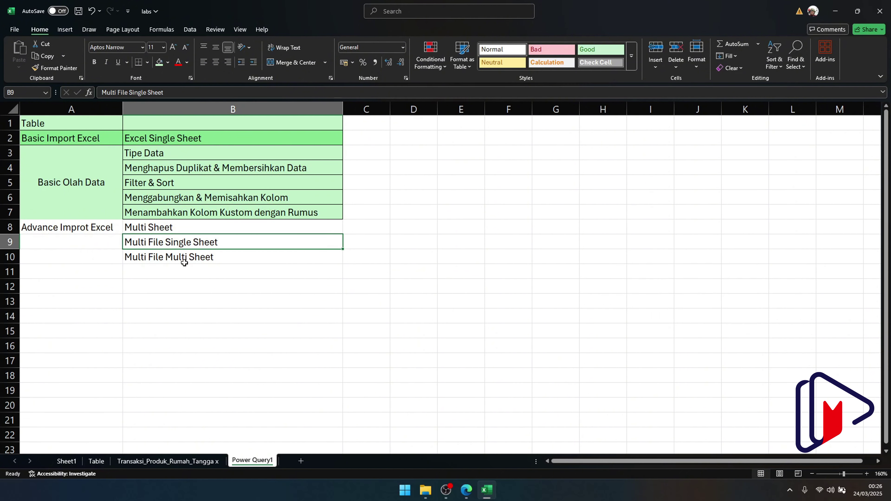
pyautogui.click(151, 257)
pyautogui.click(169, 228)
# Switch to File Explorer and duplicate the Transaksi_Produk_Rumah_Tangga_old workbook in the power query folder
pyautogui.click(425, 491)
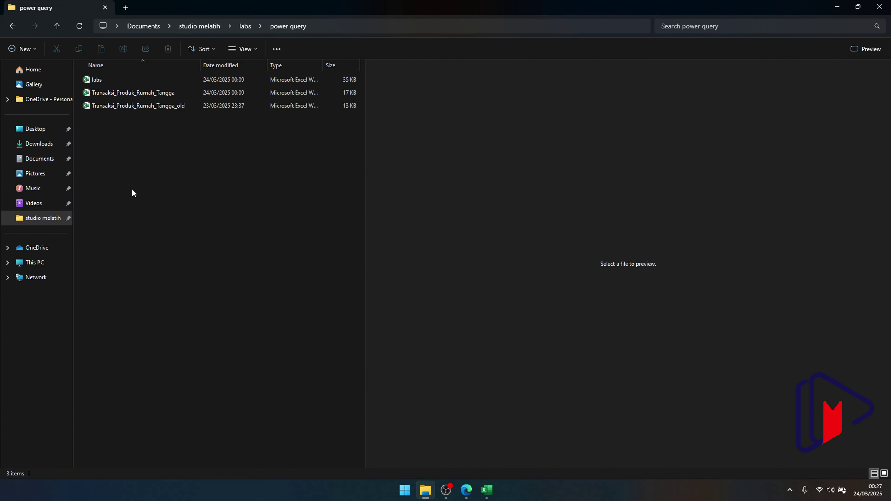
pyautogui.click(125, 92)
pyautogui.rightClick(125, 93)
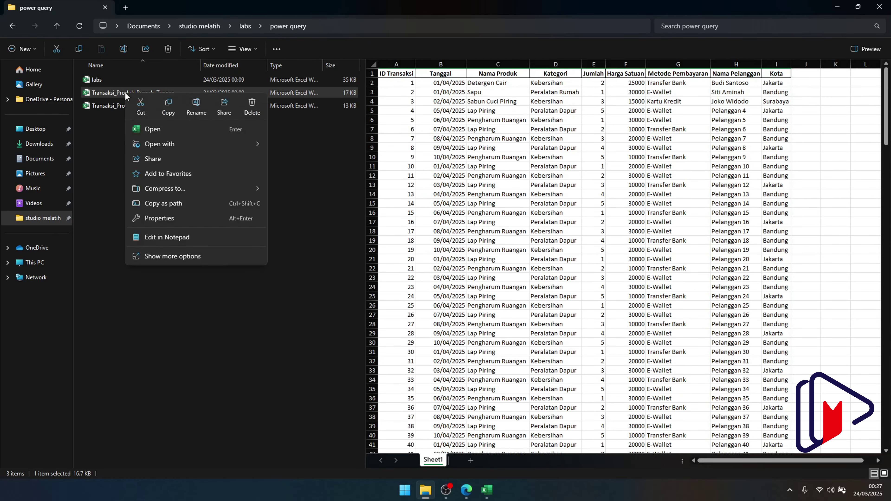
pyautogui.click(88, 136)
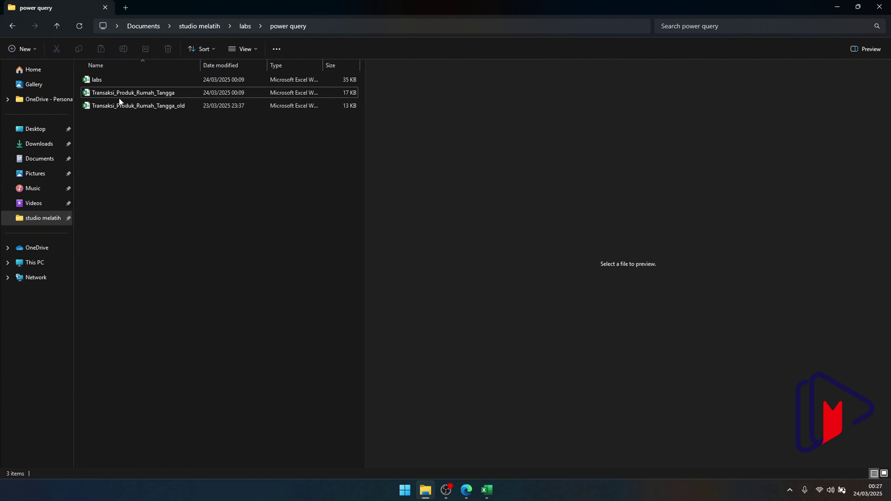
pyautogui.click(122, 95)
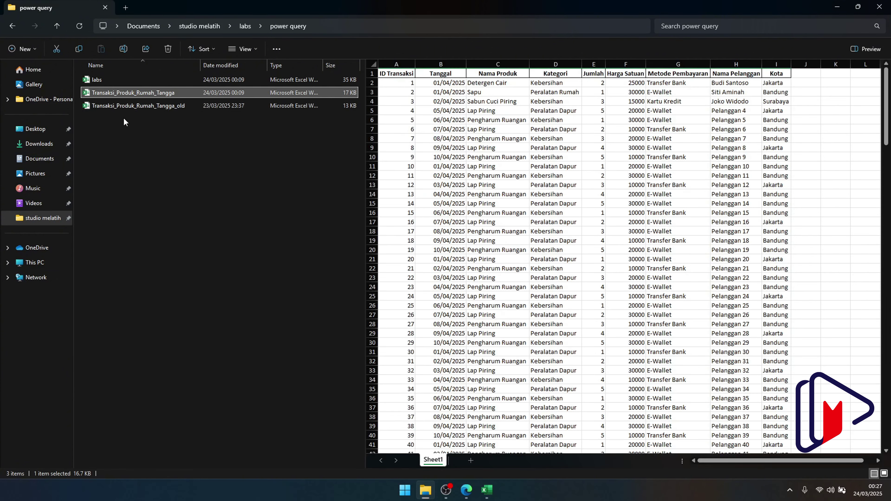
pyautogui.click(126, 106)
pyautogui.hotkey('ctrl', 'c')
pyautogui.hotkey('ctrl', 'v')
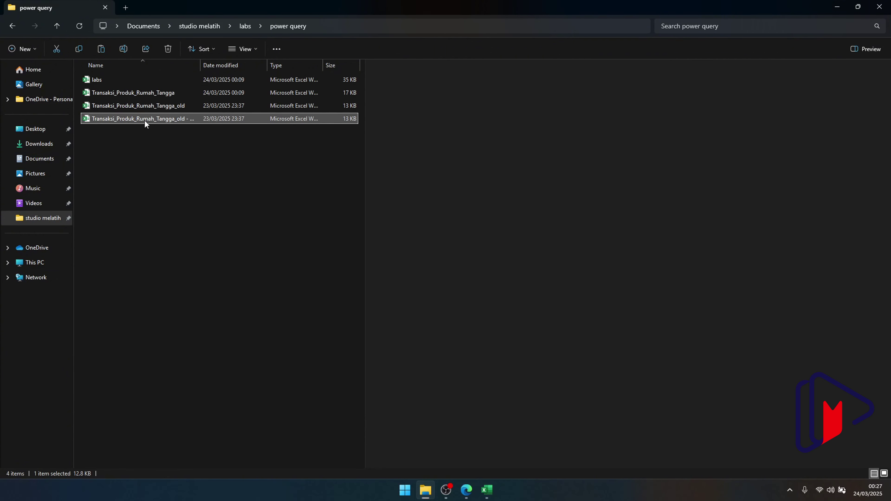
# Rename the copied workbook as Multi_Transaksi_Produk_Rumah_Tangga
pyautogui.press('F2')
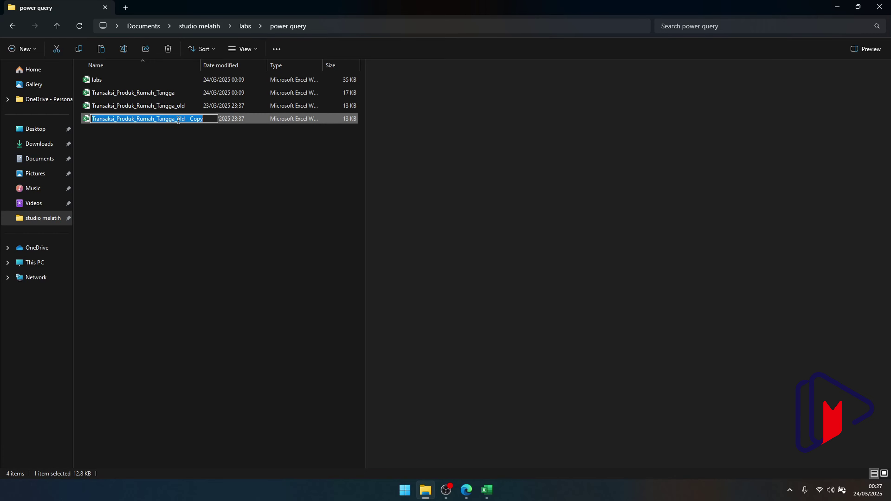
pyautogui.moveTo(174, 121); pyautogui.dragTo(253, 119)
pyautogui.press('BackSpace')
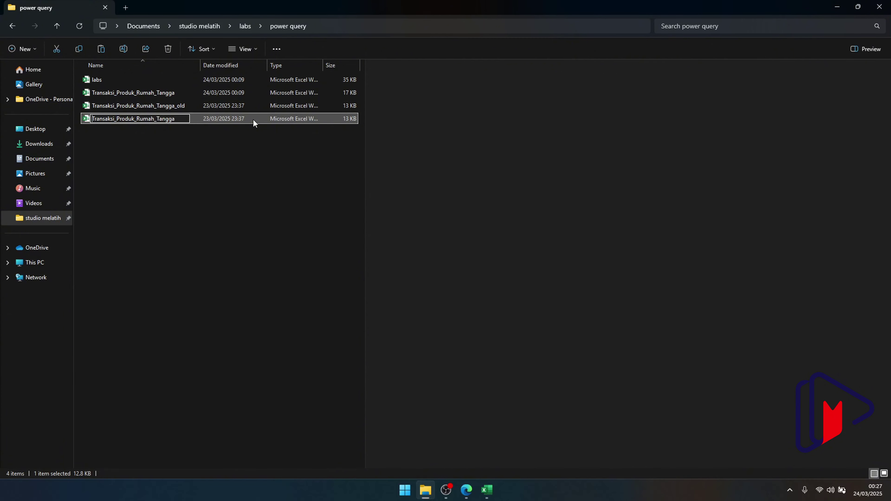
pyautogui.write('Multi')
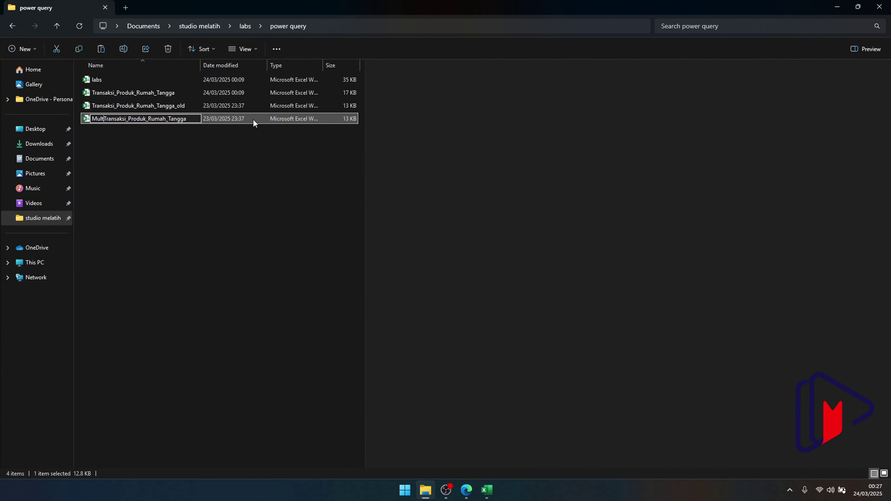
pyautogui.write('_')
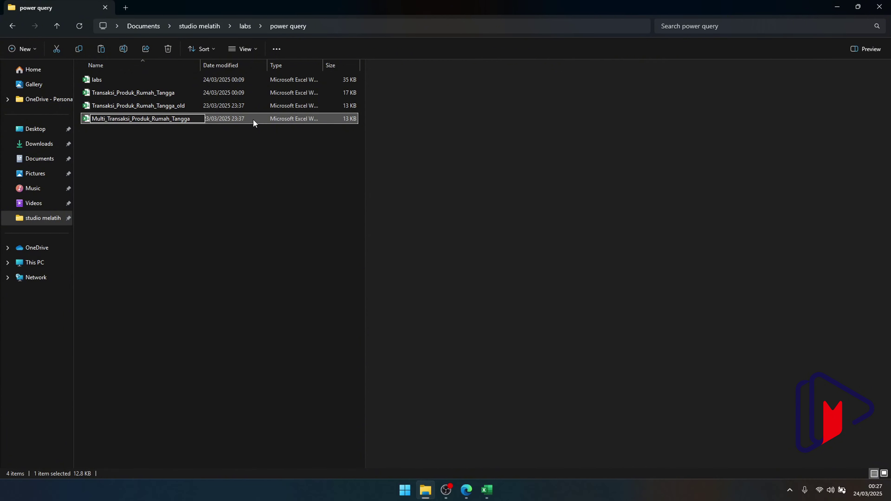
pyautogui.press('Return')
# Open the Multi_Transaksi_Produk_Rumah_Tangga workbook in Excel, enable editing and look through its records to the last row
pyautogui.hotkey('alt', 'Tab')
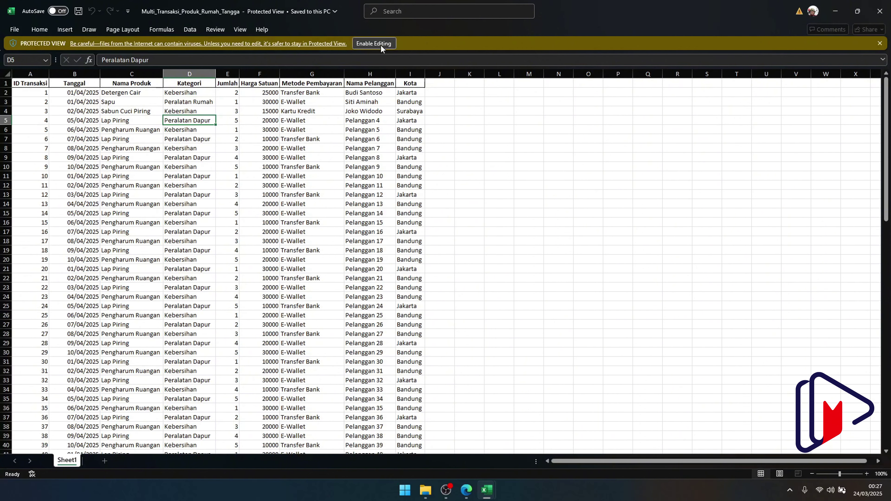
pyautogui.click(374, 44)
pyautogui.scroll(-17, 116, 211)
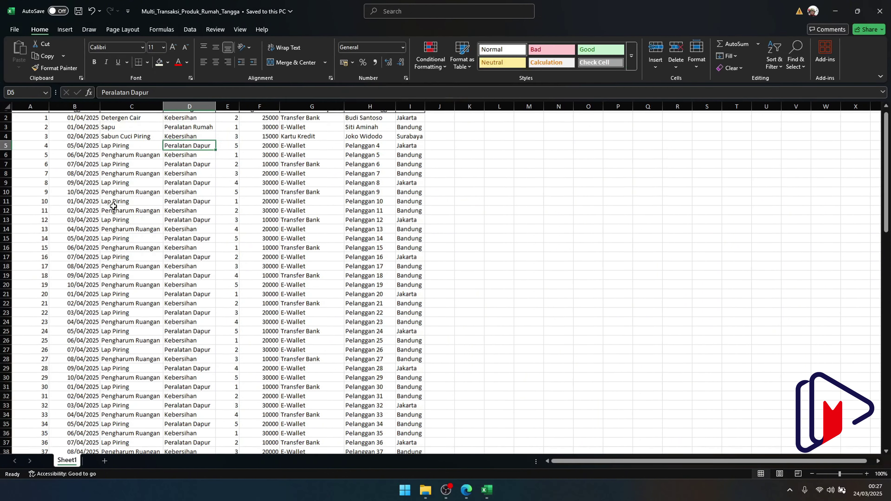
pyautogui.scroll(-7, 115, 212)
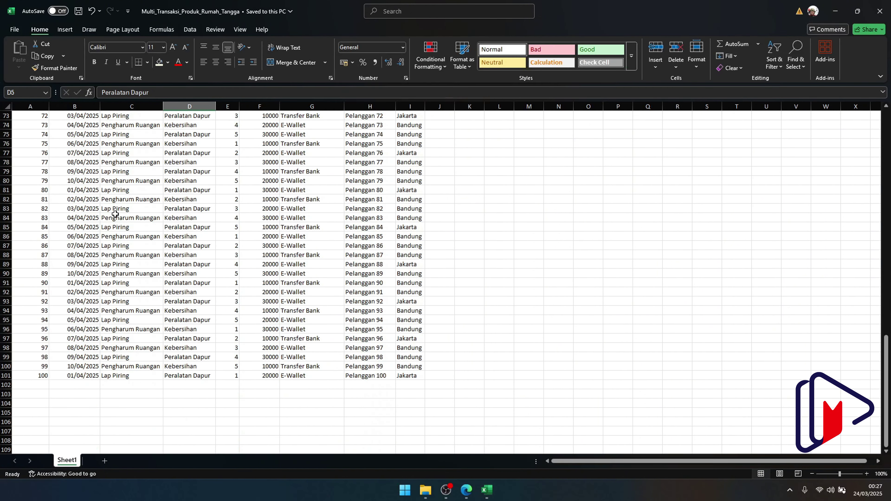
pyautogui.scroll(1, 115, 213)
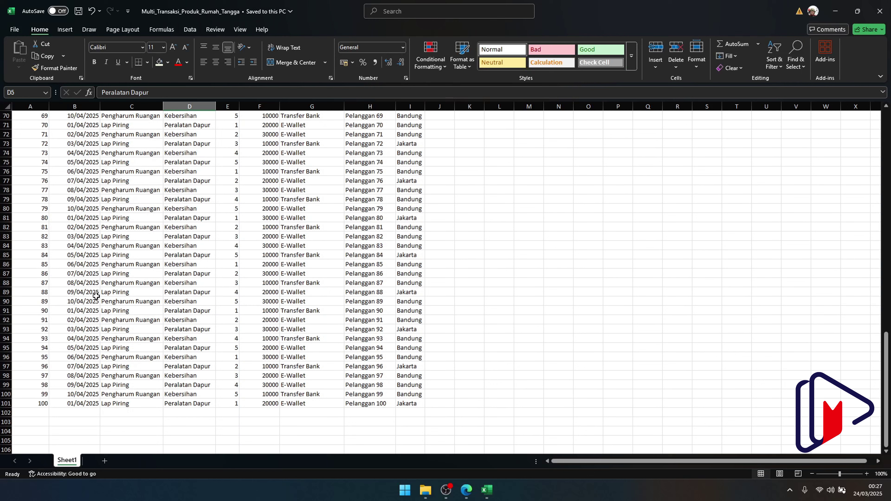
# Rename Sheet1, which holds the transaction records, as April
pyautogui.doubleClick(66, 460)
pyautogui.write('Apor')
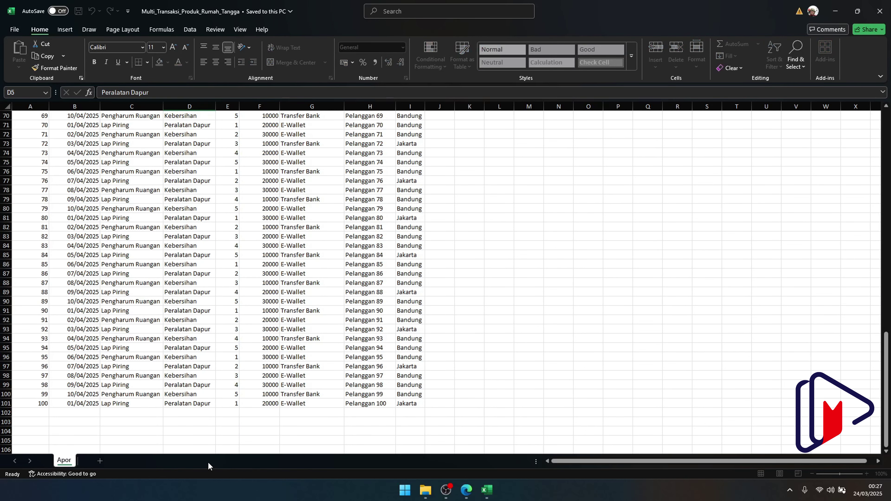
pyautogui.press('BackSpace')
pyautogui.press('BackSpace')
pyautogui.write('ril')
pyautogui.press('Return')
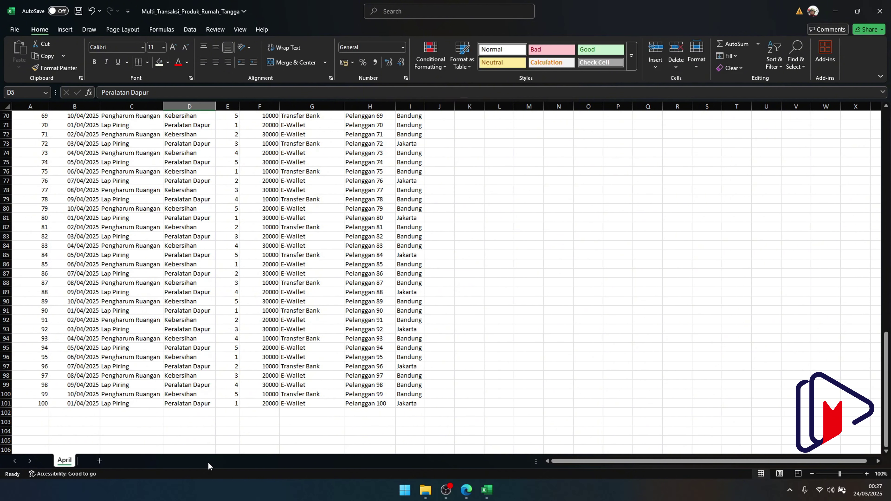
# Add a new worksheet after April and name it Mei
pyautogui.click(100, 461)
pyautogui.doubleClick(92, 461)
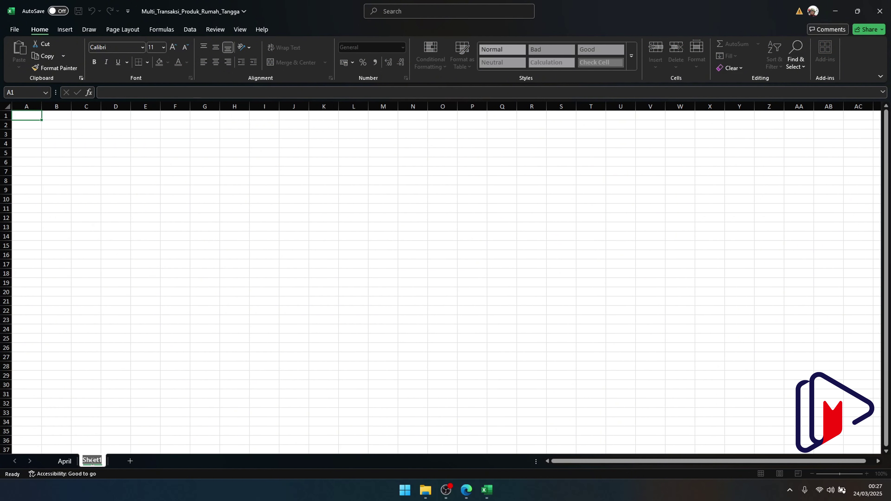
pyautogui.write('Mei')
pyautogui.press('Return')
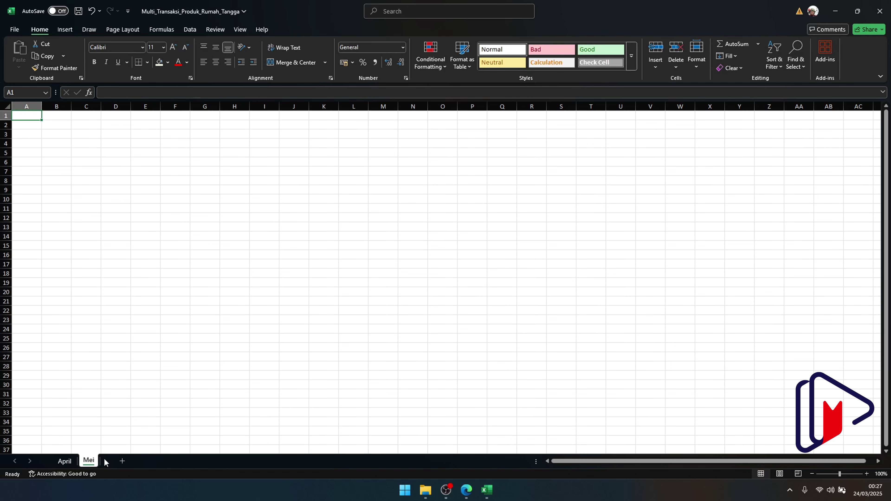
# Add a new worksheet after Mei and name it Juni
pyautogui.click(123, 460)
pyautogui.doubleClick(118, 460)
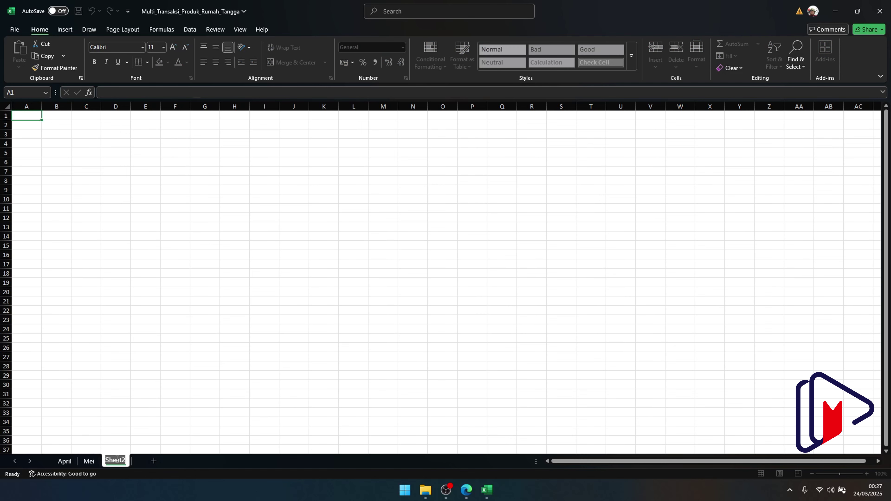
pyautogui.write('Juni')
pyautogui.press('BackSpace')
pyautogui.press('BackSpace')
pyautogui.write('i')
# Copy all of the April sheet's records into the Mei sheet from A1, and widen the Tanggal column to fit its dates
pyautogui.click(64, 460)
pyautogui.click(47, 330)
pyautogui.hotkey('ctrl', 'a')
pyautogui.hotkey('ctrl', 'c')
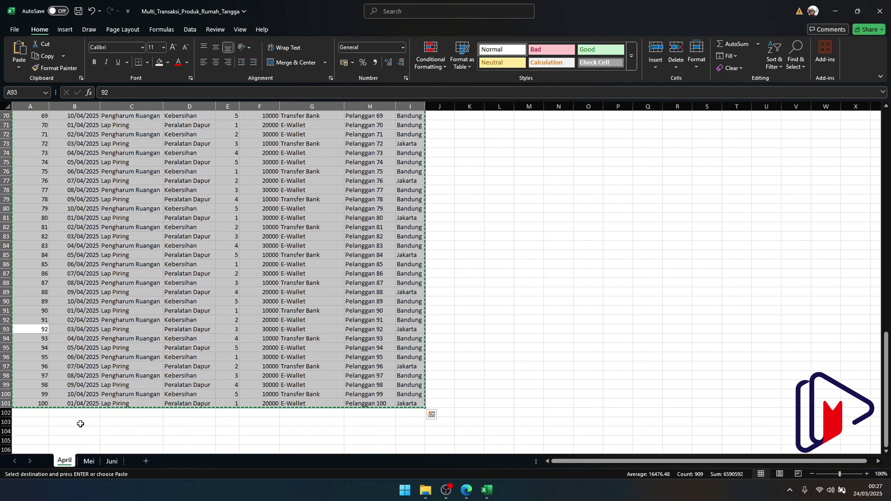
pyautogui.click(89, 461)
pyautogui.hotkey('ctrl', 'v')
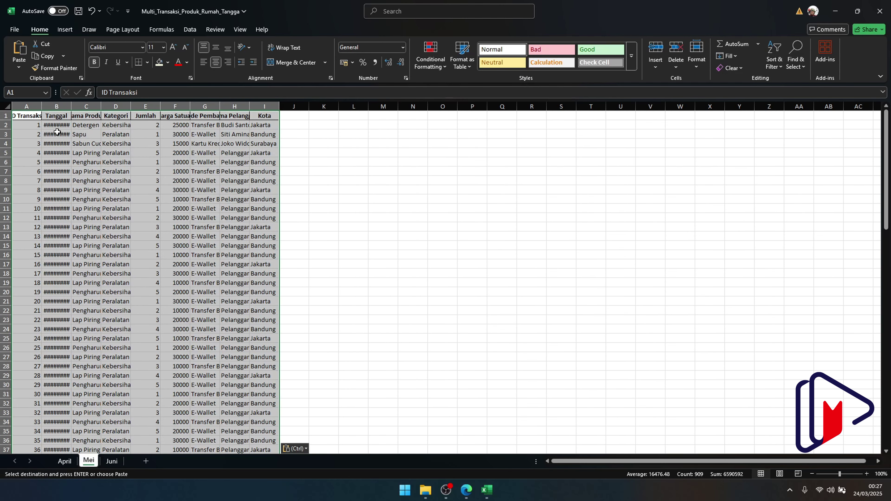
pyautogui.moveTo(69, 107); pyautogui.dragTo(69, 107)
pyautogui.doubleClick(68, 106)
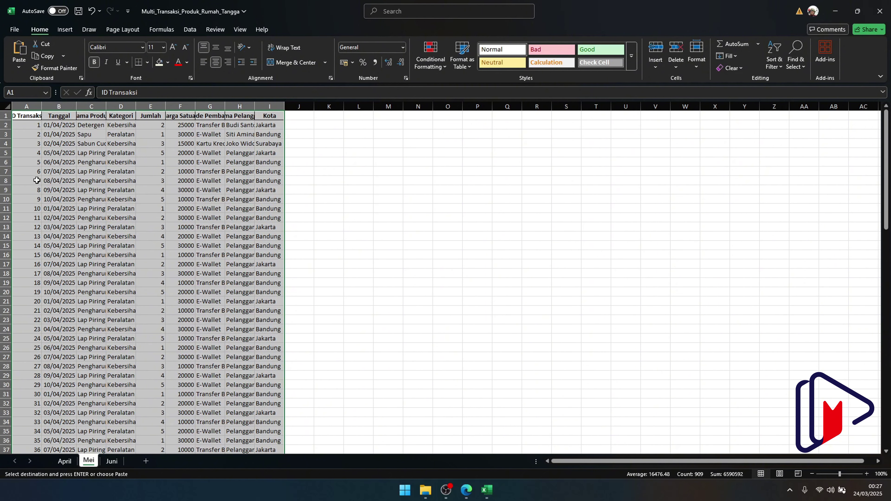
# Set the first Tanggal date on the Mei sheet to 01/05/2025 and fill consecutive dates down to the last record
pyautogui.doubleClick(58, 124)
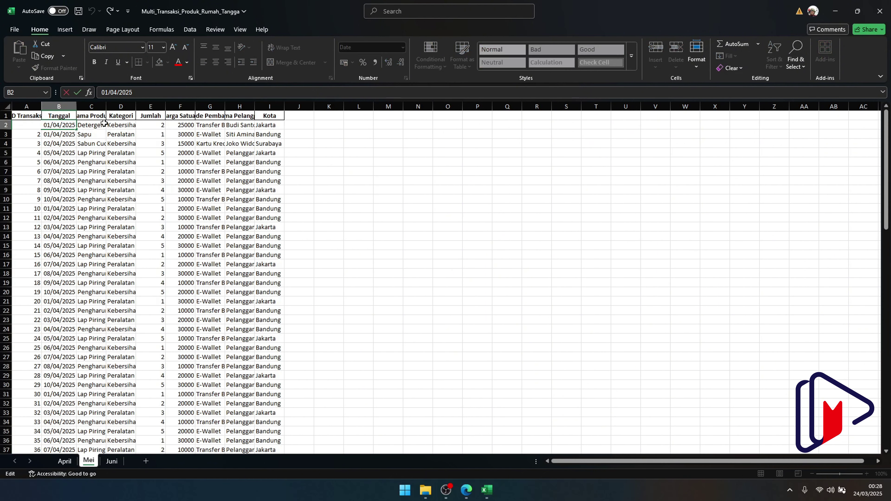
pyautogui.press('BackSpace')
pyautogui.write('5')
pyautogui.press('Return')
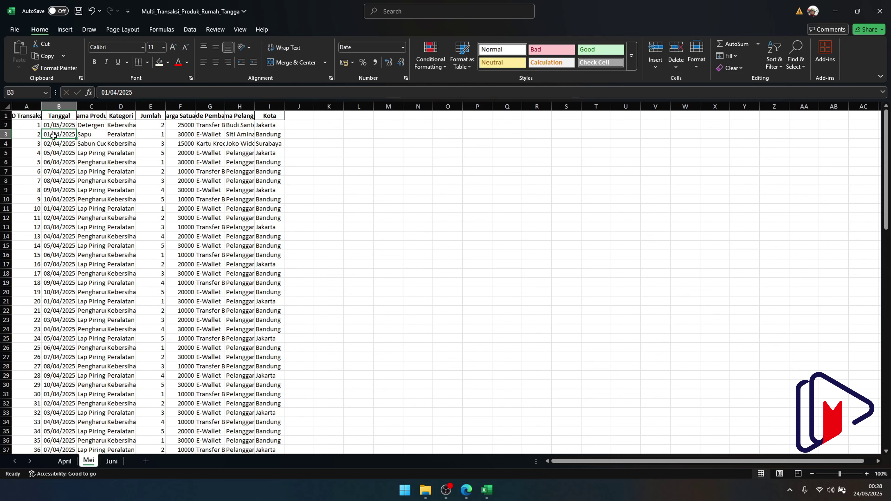
pyautogui.click(60, 125)
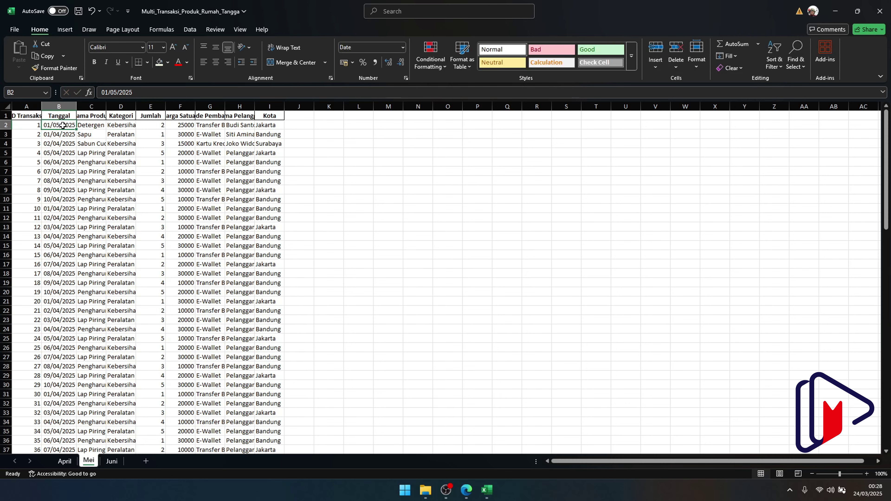
pyautogui.doubleClick(76, 129)
pyautogui.scroll(-15, 112, 150)
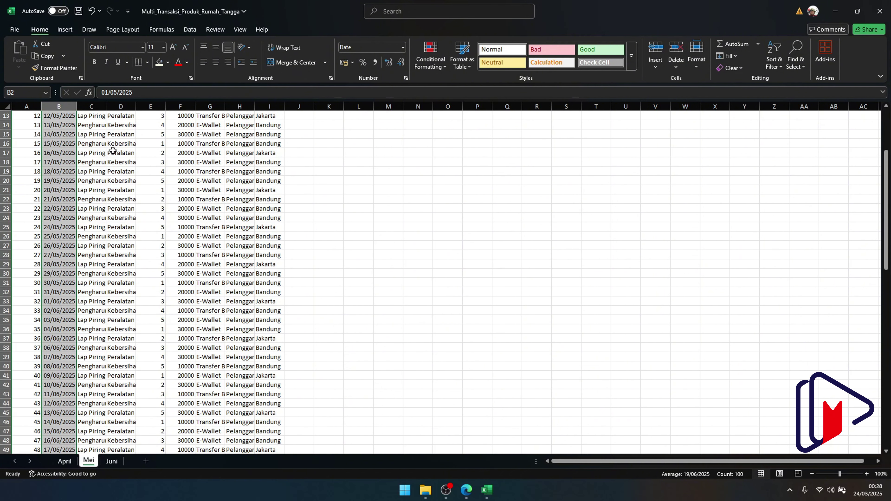
pyautogui.scroll(15, 113, 150)
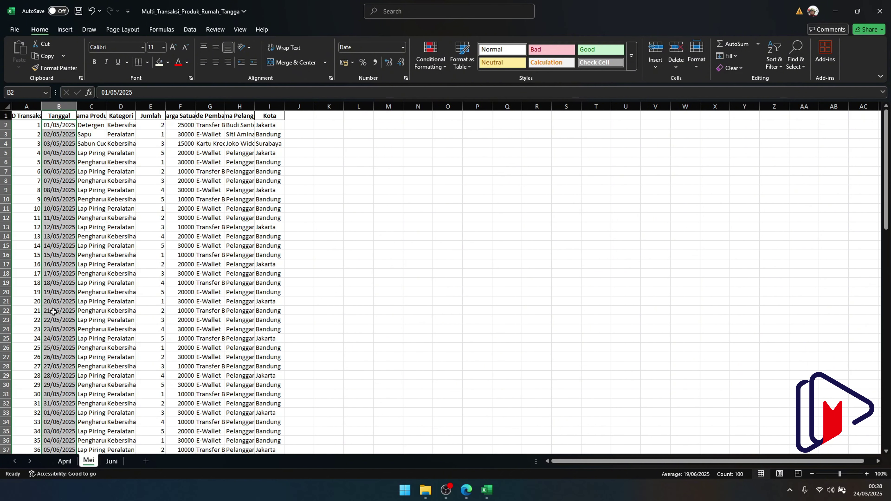
# Clear all Mei records from row 32 downward, keeping only the dates through 30/05/2025
pyautogui.scroll(-2, 56, 325)
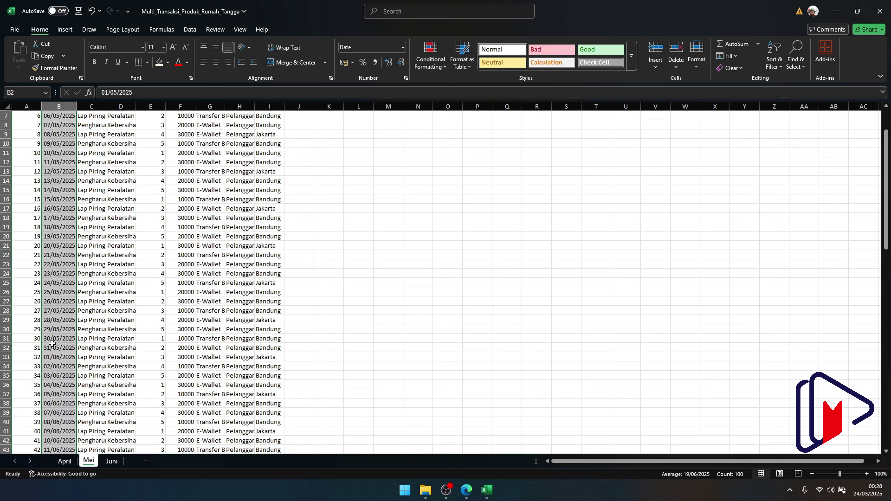
pyautogui.click(8, 349)
pyautogui.hotkey('ctrl', 'shift', 'Down')
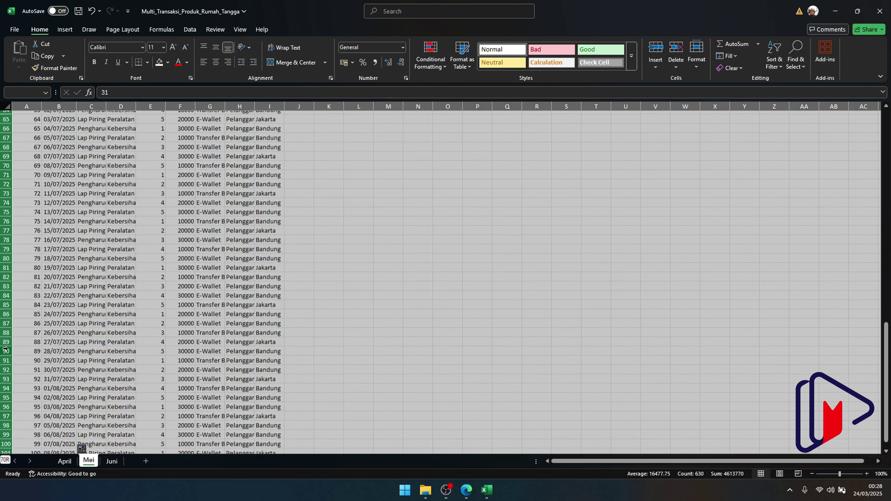
pyautogui.press('Delete')
pyautogui.scroll(17, 5, 348)
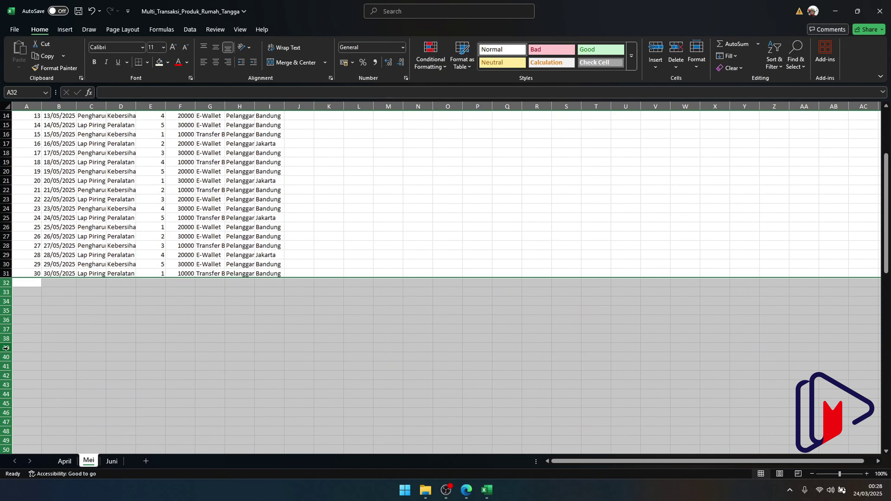
# Copy the remaining Mei records into the Juni sheet from A1 and fit the Tanggal column's width
pyautogui.click(61, 240)
pyautogui.hotkey('ctrl', 'a')
pyautogui.hotkey('ctrl', 'c')
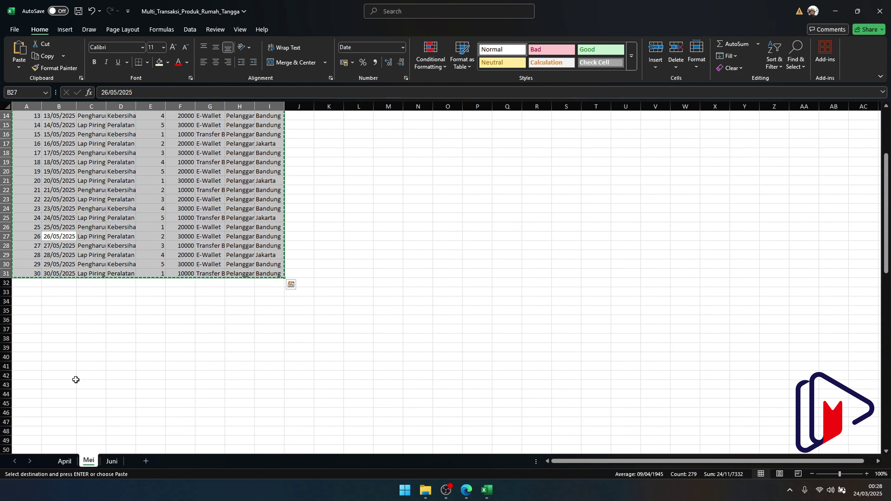
pyautogui.click(112, 461)
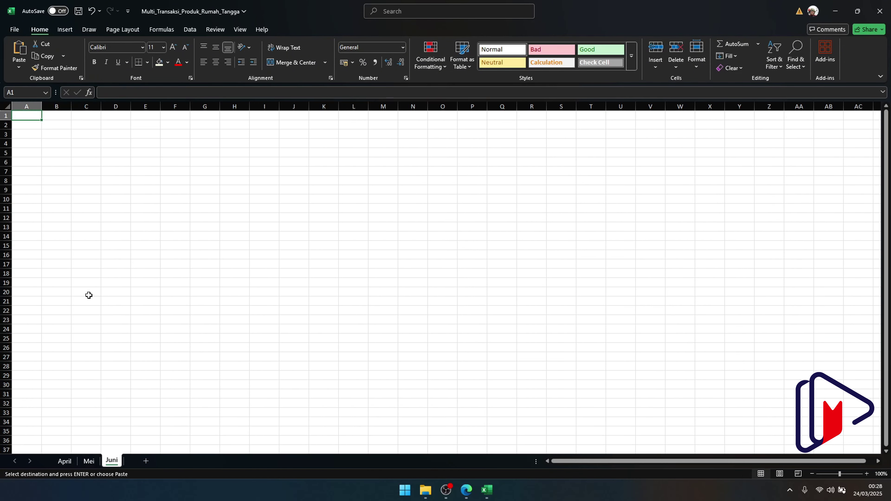
pyautogui.hotkey('ctrl', 'v')
pyautogui.doubleClick(71, 106)
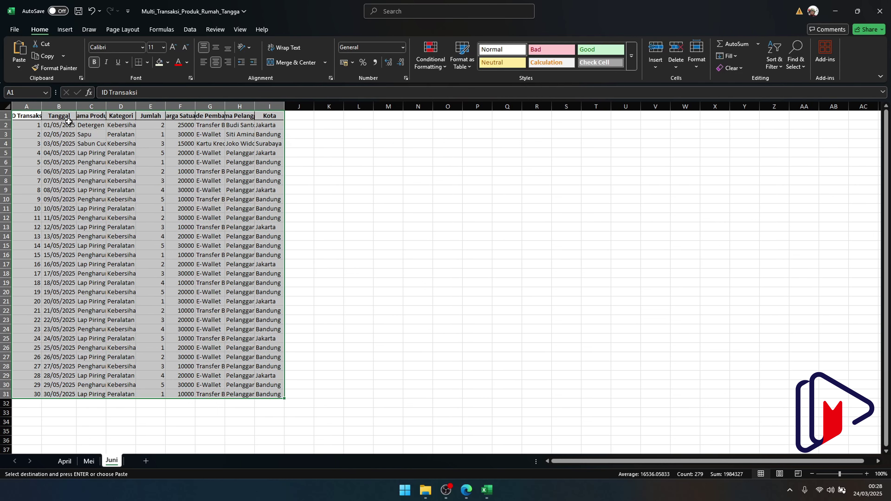
# Set the first Tanggal date on the Juni sheet to 01/06/2025 and fill consecutive dates down to 30/06/2025
pyautogui.doubleClick(60, 125)
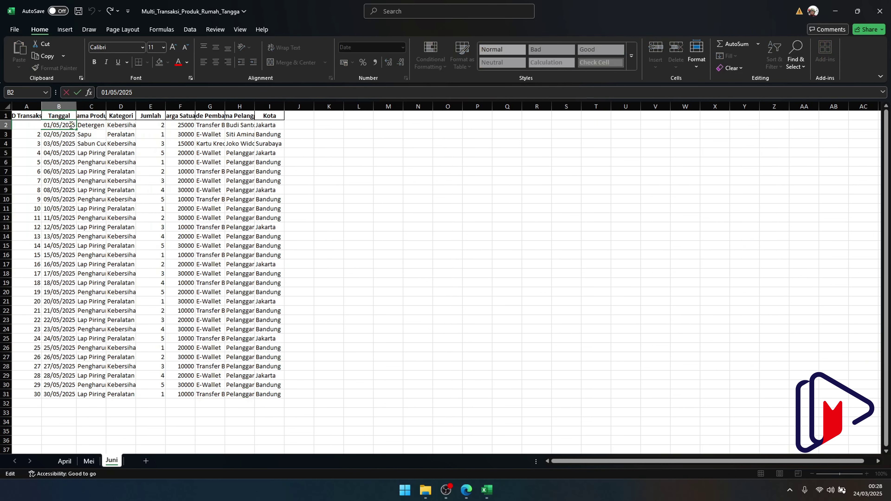
pyautogui.press('Return')
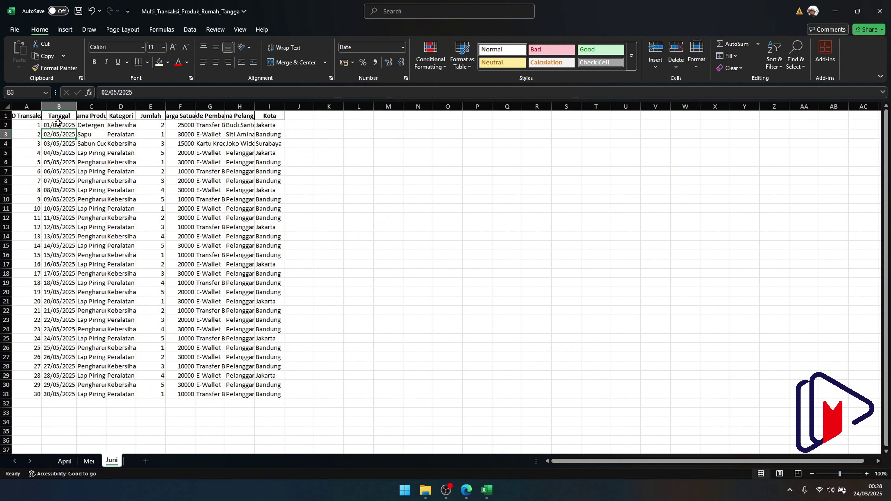
pyautogui.click(58, 122)
pyautogui.doubleClick(76, 129)
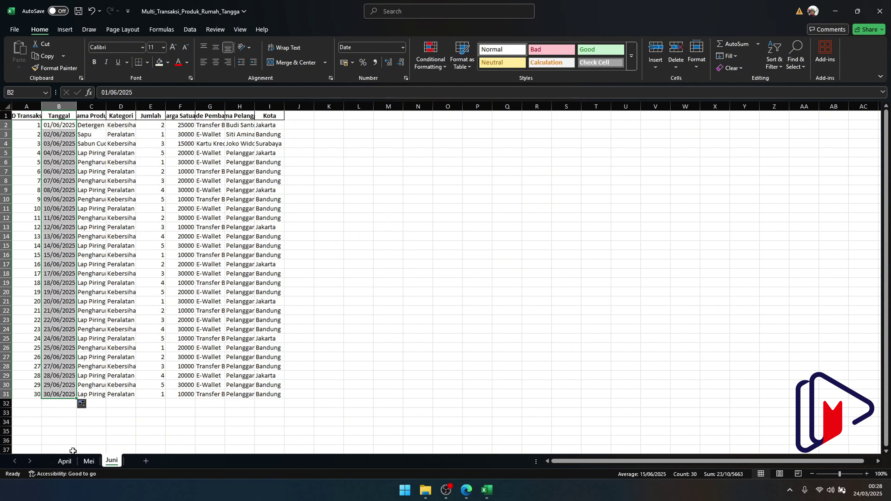
# Check the dates on the April, Mei and Juni sheets, and save and close the workbook
pyautogui.click(64, 461)
pyautogui.moveTo(78, 365); pyautogui.dragTo(75, 273)
pyautogui.click(88, 460)
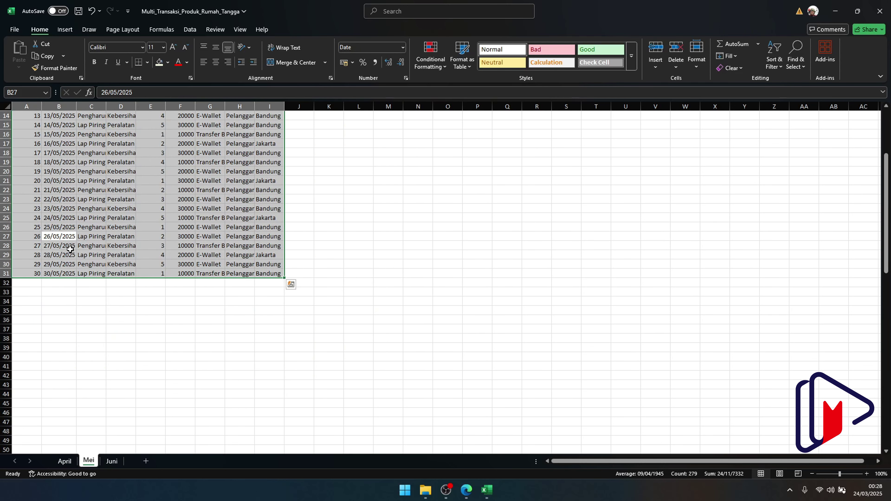
pyautogui.moveTo(67, 224); pyautogui.dragTo(67, 200)
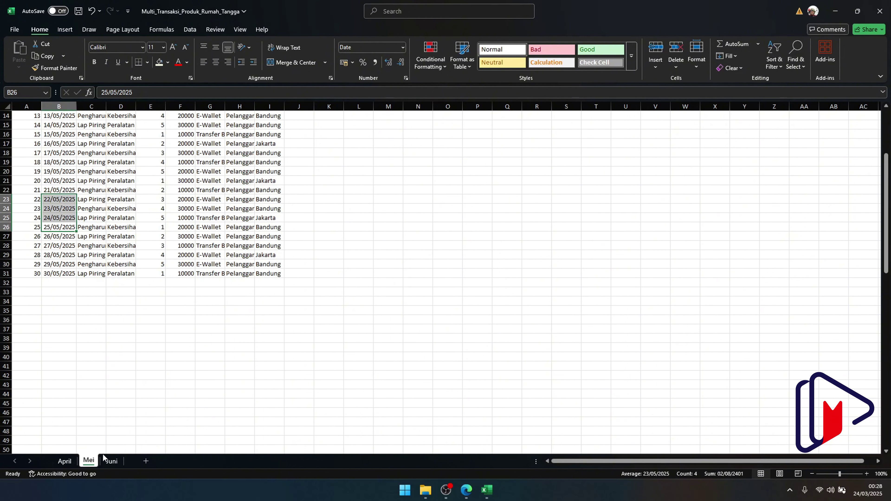
pyautogui.click(111, 461)
pyautogui.click(65, 276)
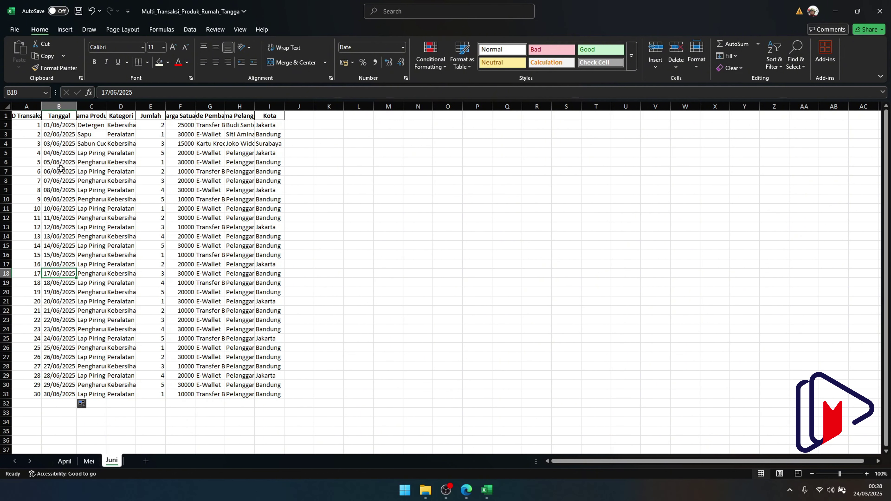
pyautogui.moveTo(61, 168); pyautogui.dragTo(58, 222)
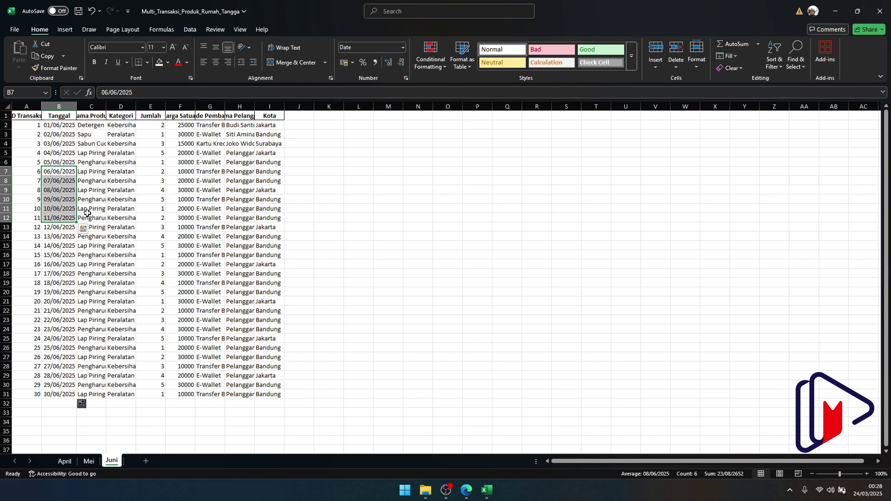
pyautogui.hotkey('ctrl', 's')
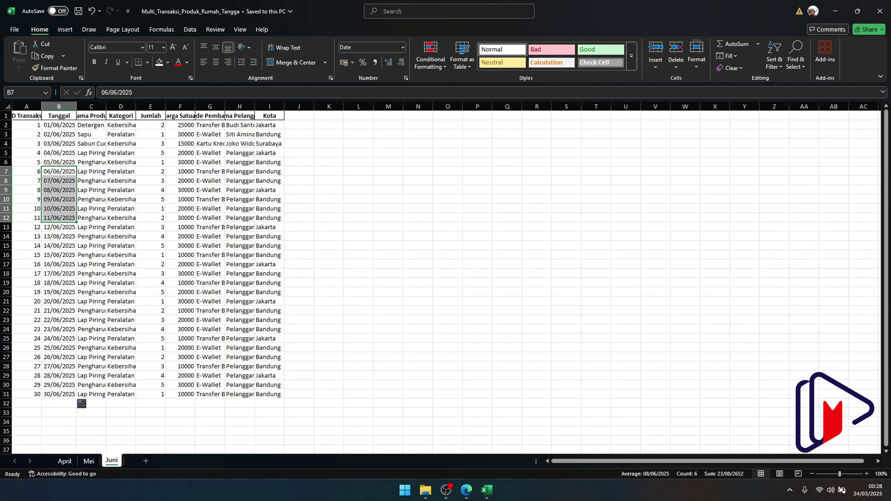
pyautogui.click(880, 11)
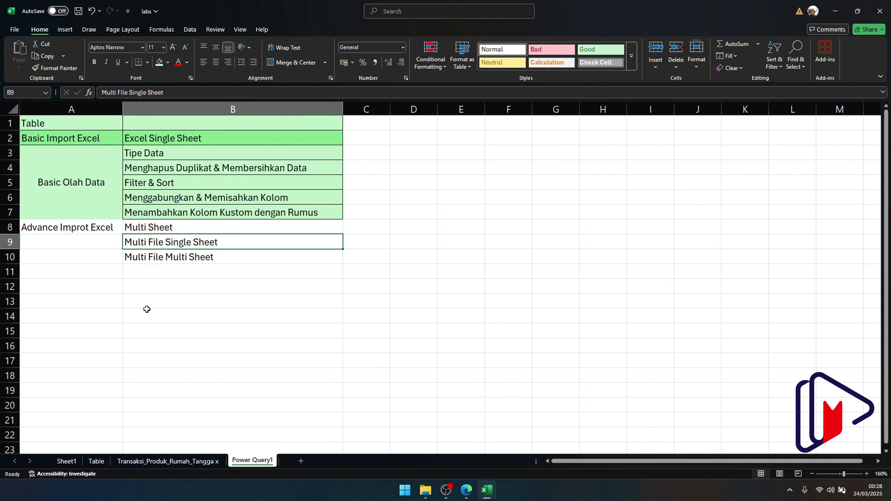
# Import Multi_Transaksi_Produk_Rumah_Tangga from the studio melatih\labs\power query folder in Documents as an Excel workbook data source
pyautogui.click(190, 30)
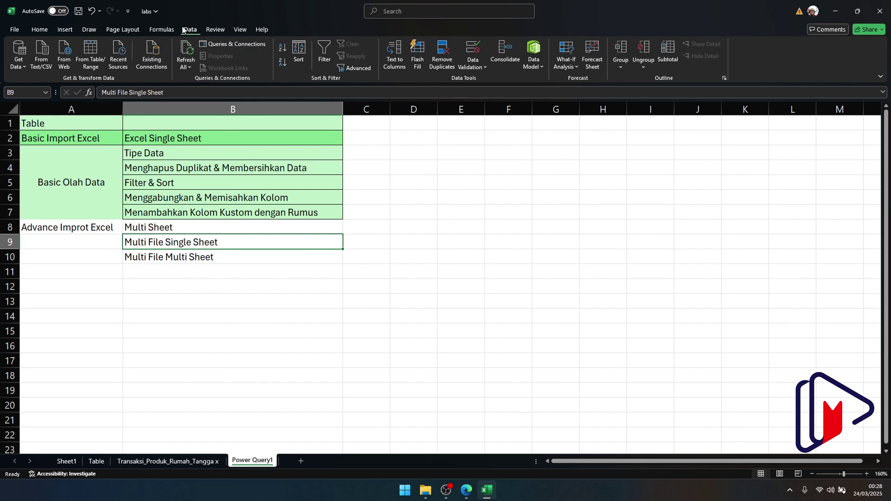
pyautogui.click(19, 54)
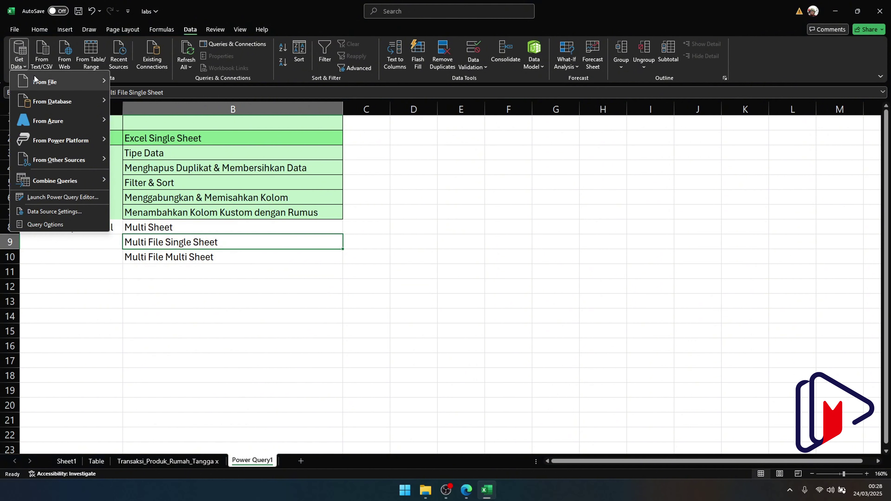
pyautogui.moveTo(34, 79)
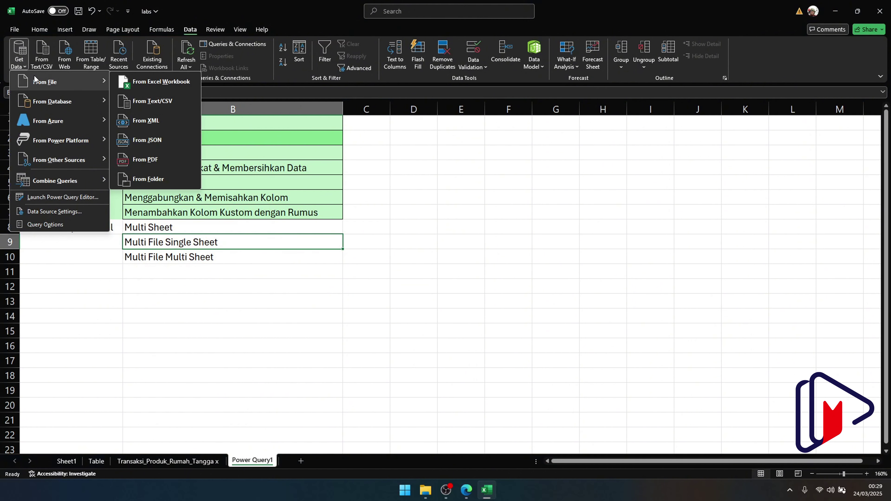
pyautogui.click(164, 86)
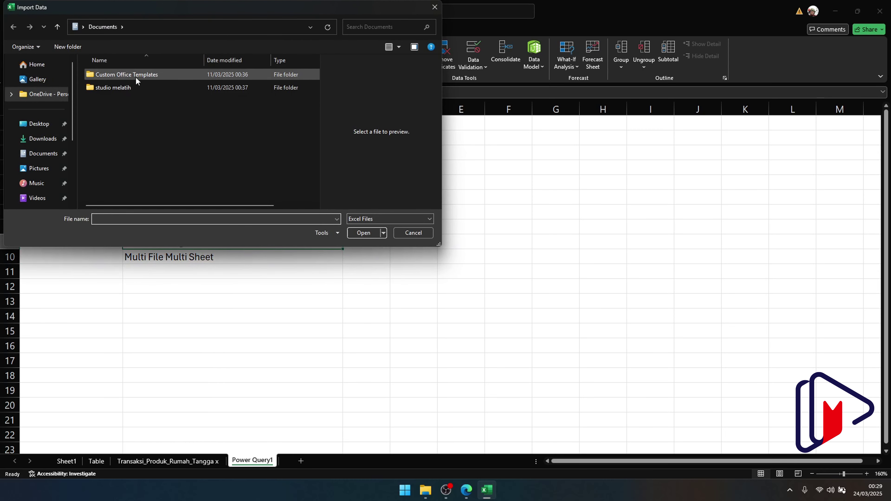
pyautogui.click(127, 82)
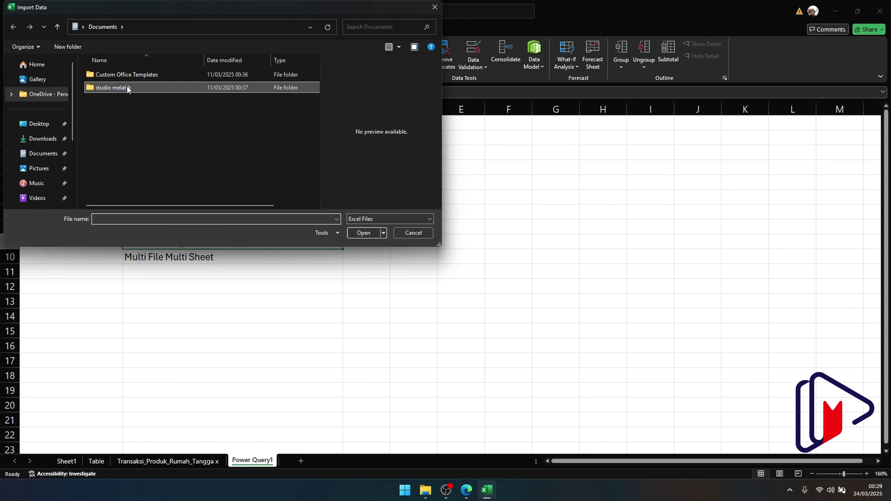
pyautogui.doubleClick(126, 87)
pyautogui.doubleClick(122, 88)
pyautogui.click(113, 87)
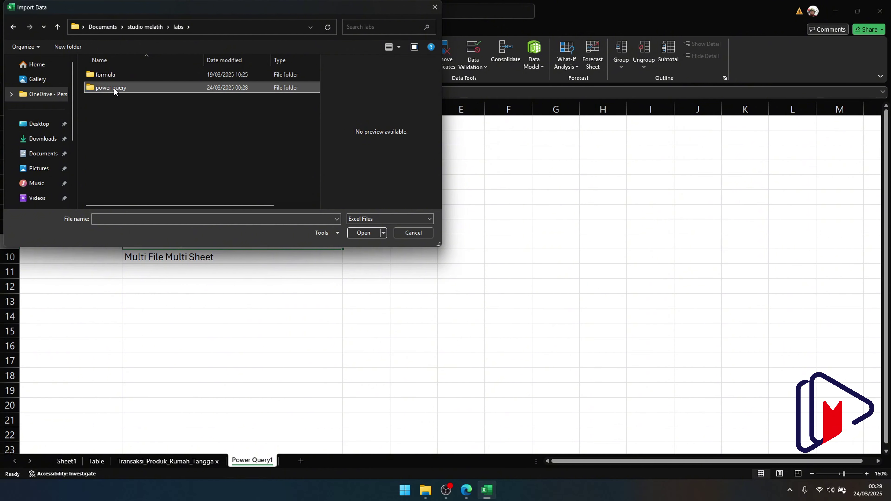
pyautogui.doubleClick(113, 87)
pyautogui.click(119, 88)
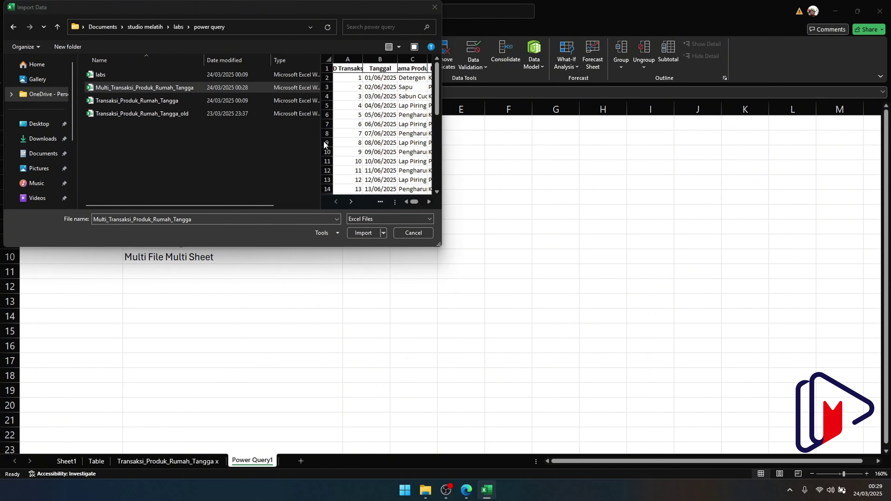
pyautogui.click(369, 233)
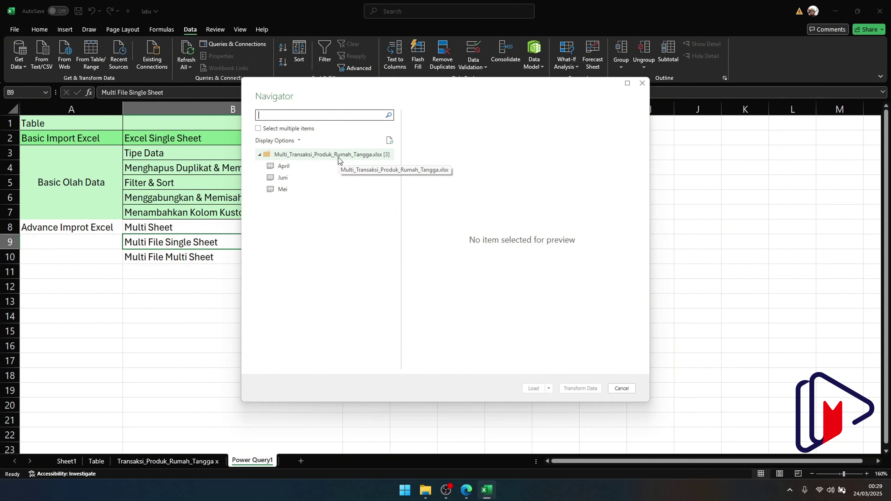
# Preview the April and Juni sheets, and open the whole Multi_Transaksi_Produk_Rumah_Tangga.xlsx workbook for transformation in Power Query Editor
pyautogui.click(302, 168)
pyautogui.click(298, 178)
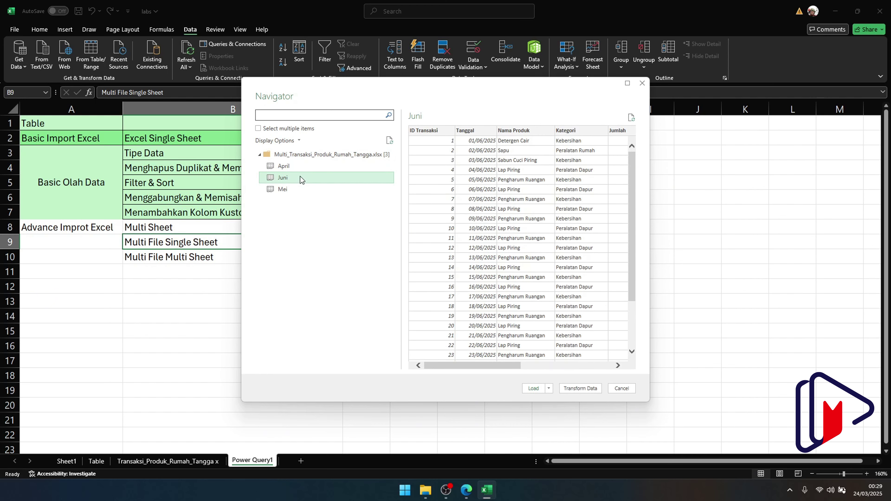
pyautogui.click(295, 155)
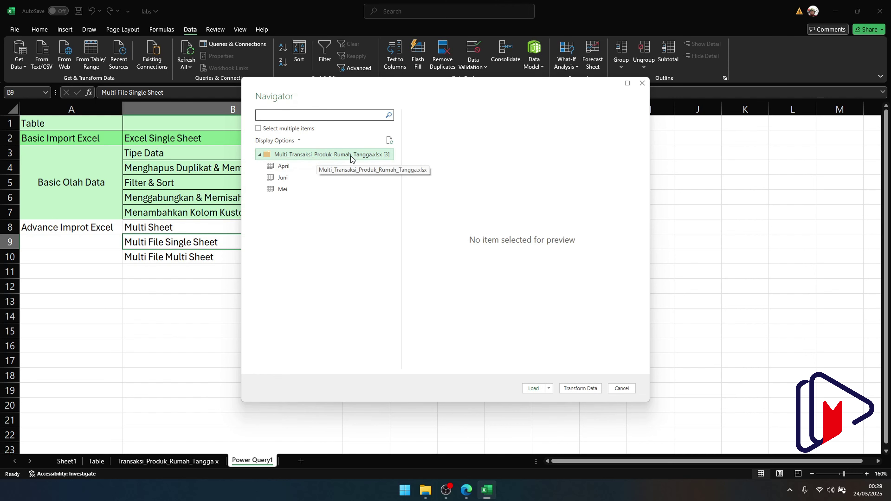
pyautogui.click(581, 388)
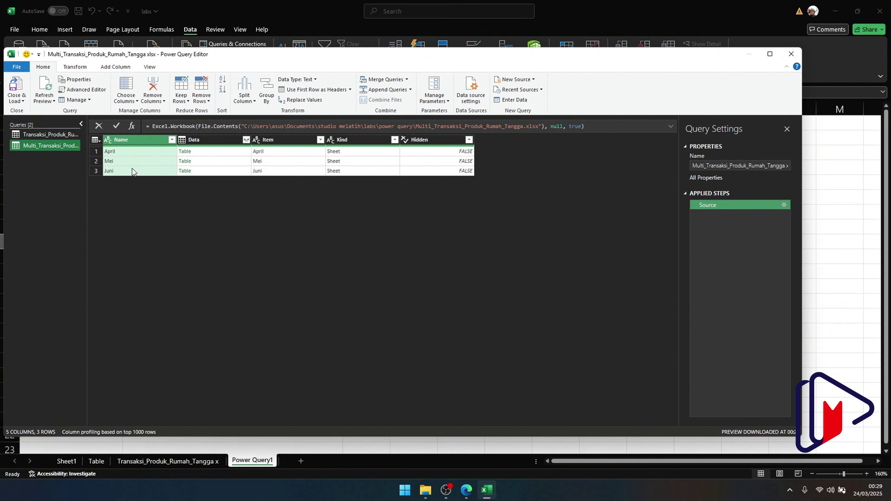
# Remove every column except Data from the Multi_Transaksi_Produk_Rumah_Tangga query
pyautogui.click(212, 140)
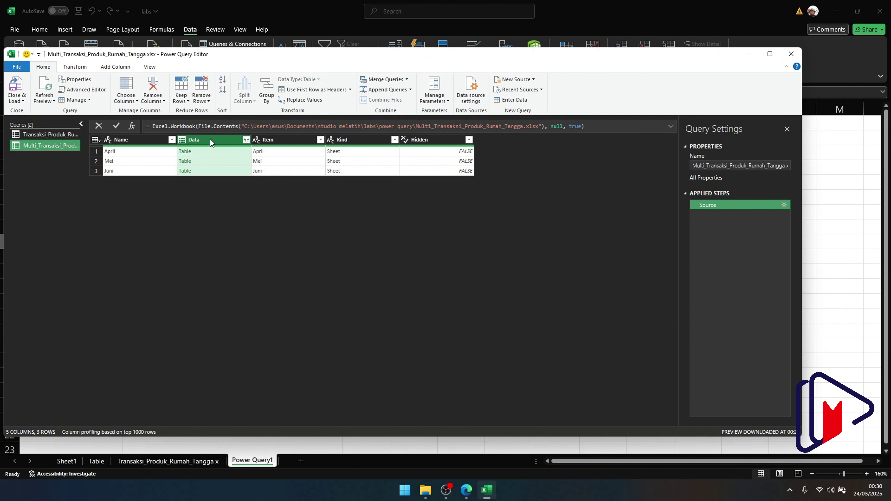
pyautogui.rightClick(212, 142)
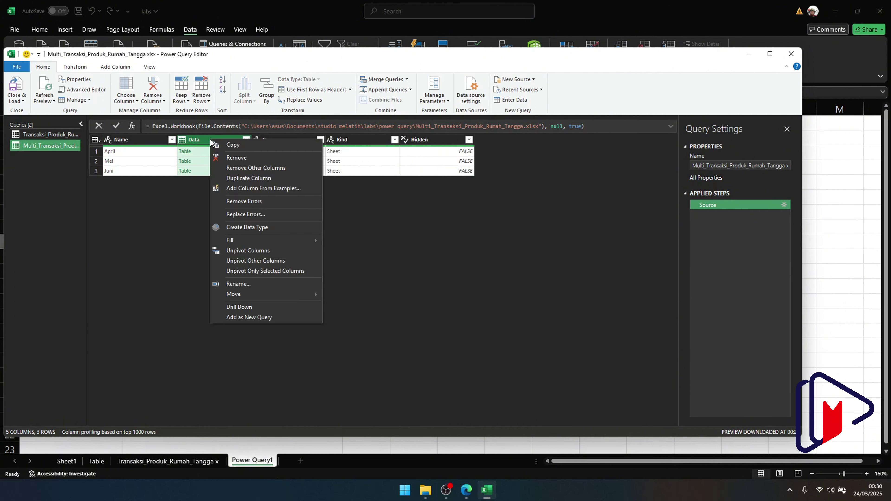
pyautogui.click(225, 167)
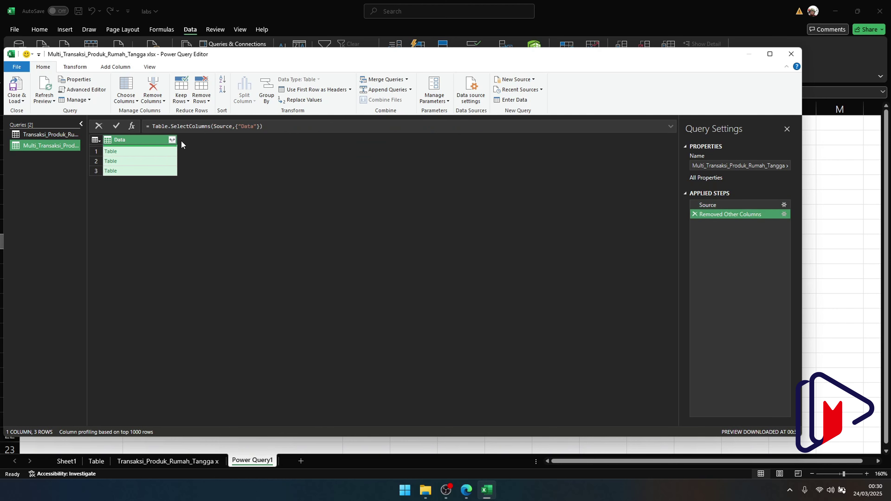
# Expand all columns of the Data tables with the original column name as prefix, and use the first row as headers
pyautogui.click(173, 139)
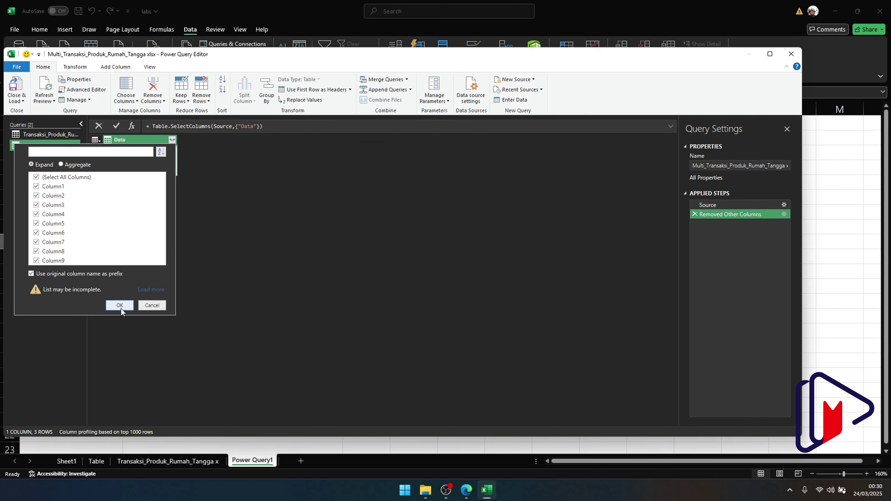
pyautogui.click(120, 304)
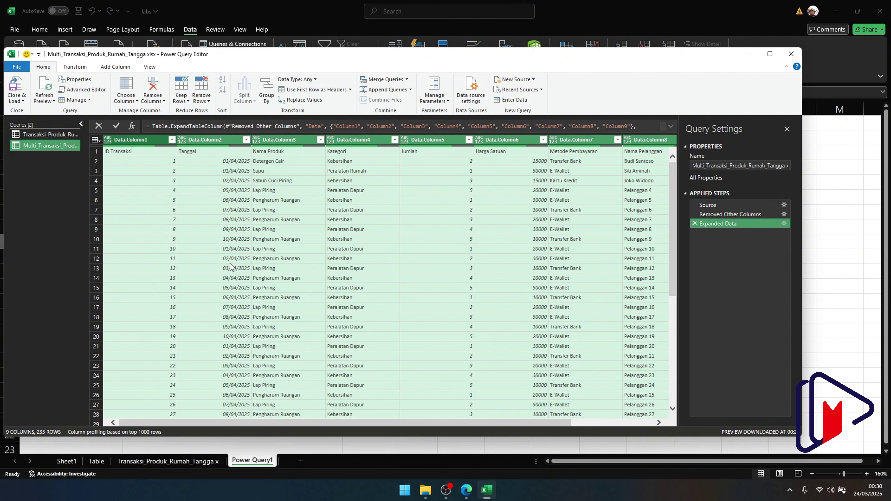
pyautogui.click(99, 141)
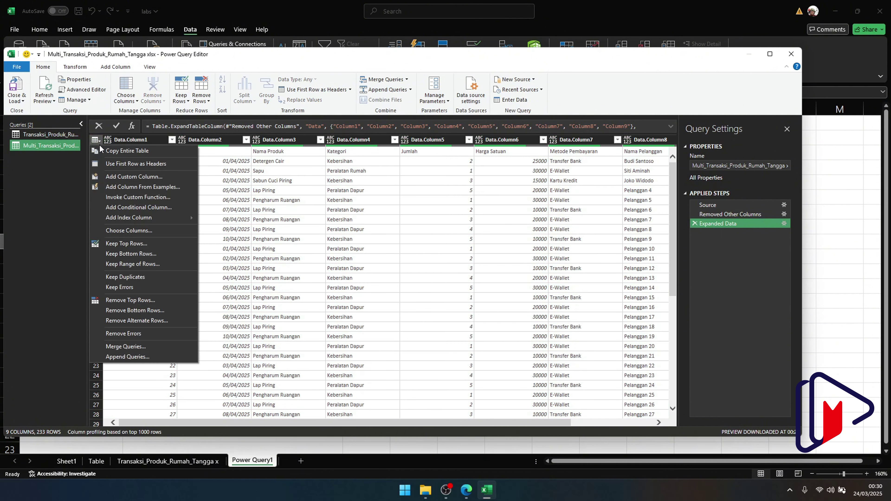
pyautogui.click(111, 163)
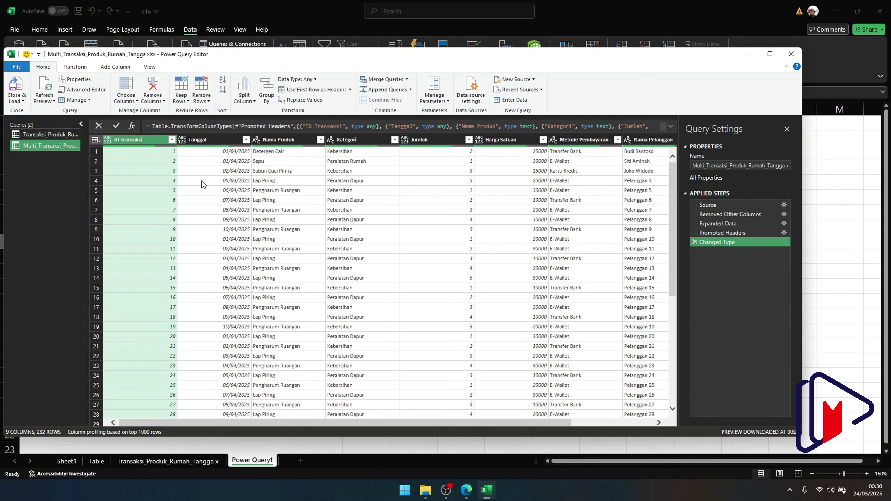
# Look across the columns of the combined table from ID Transaksi to Kota
pyautogui.click(137, 173)
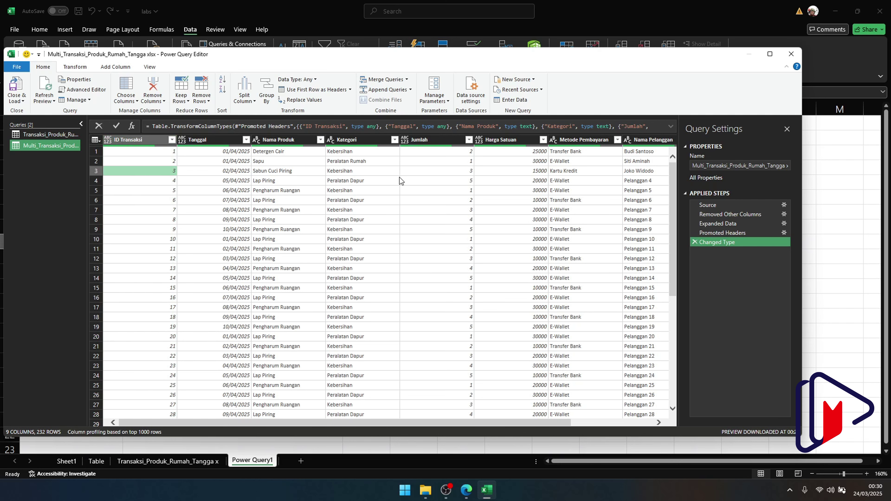
pyautogui.click(405, 199)
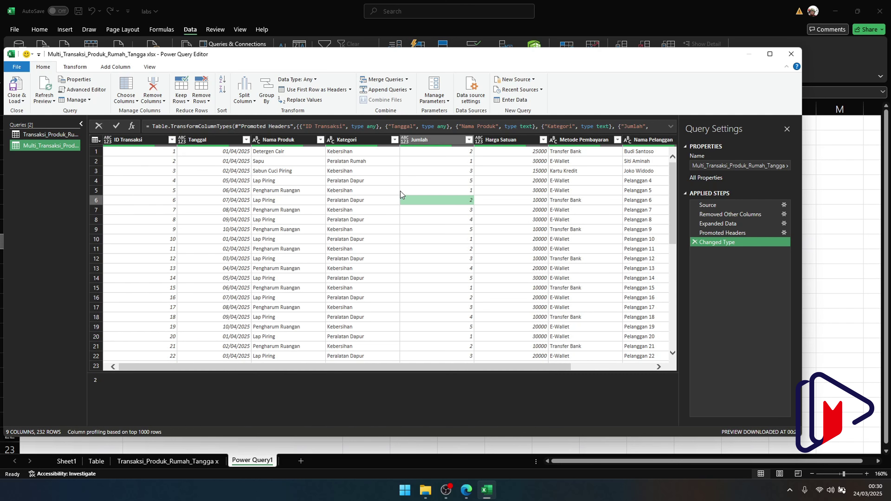
pyautogui.press('Right')
pyautogui.press('Right')
pyautogui.press('Right')
pyautogui.press('Right')
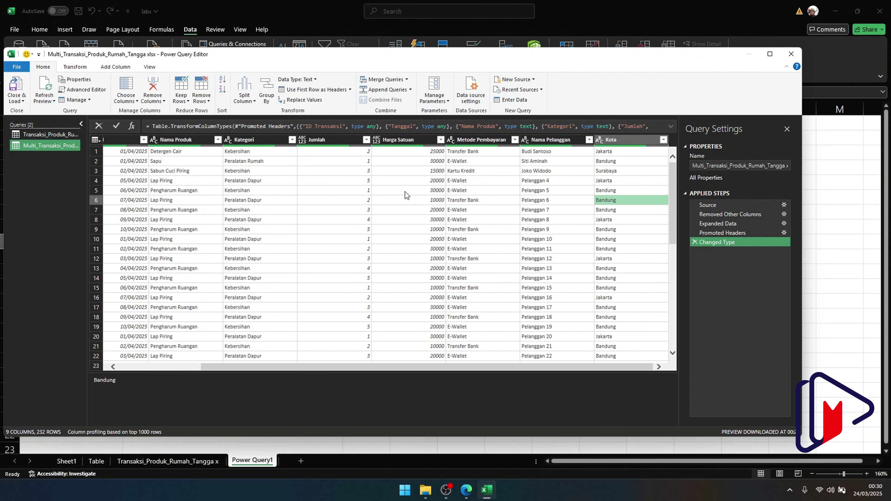
pyautogui.press('Left')
pyautogui.press('Left')
pyautogui.press('Left')
pyautogui.press('Left')
pyautogui.press('Left')
pyautogui.press('Left')
pyautogui.press('Left')
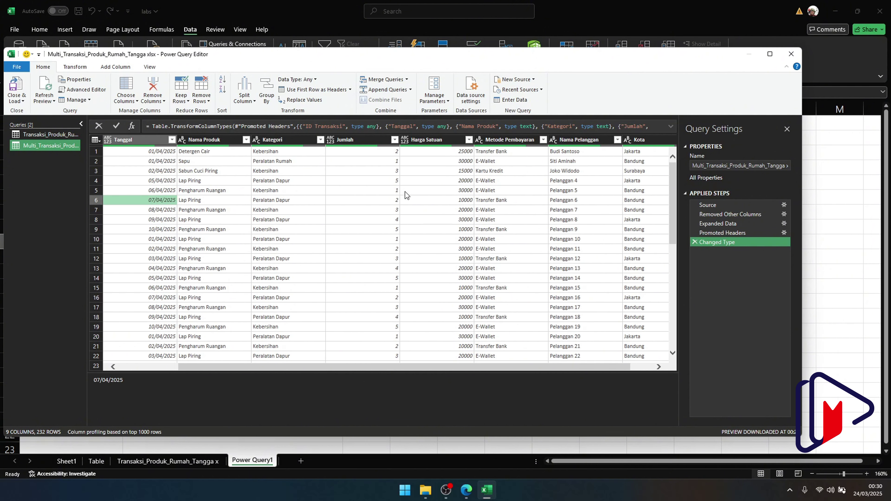
pyautogui.press('Left')
pyautogui.press('Left')
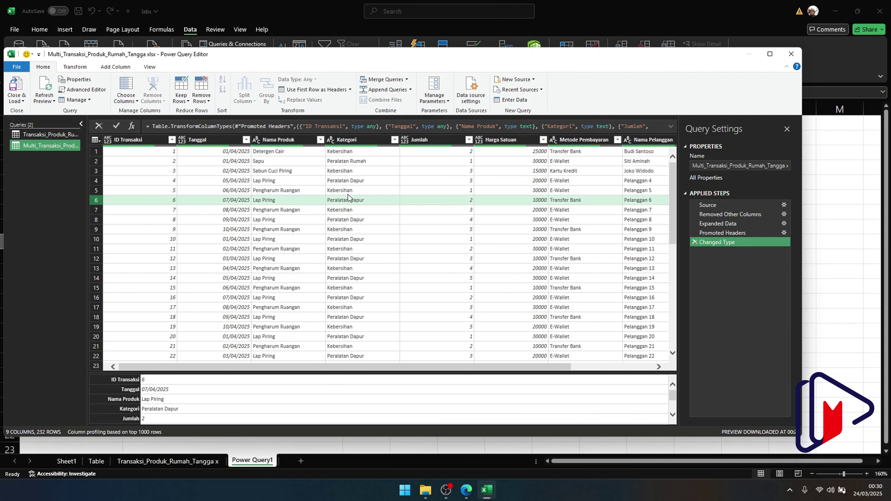
# Inspect the combined rows where the April, Mei and Juni data meet for repeated header rows and empty rows
pyautogui.scroll(-10, 340, 227)
pyautogui.scroll(-20, 339, 226)
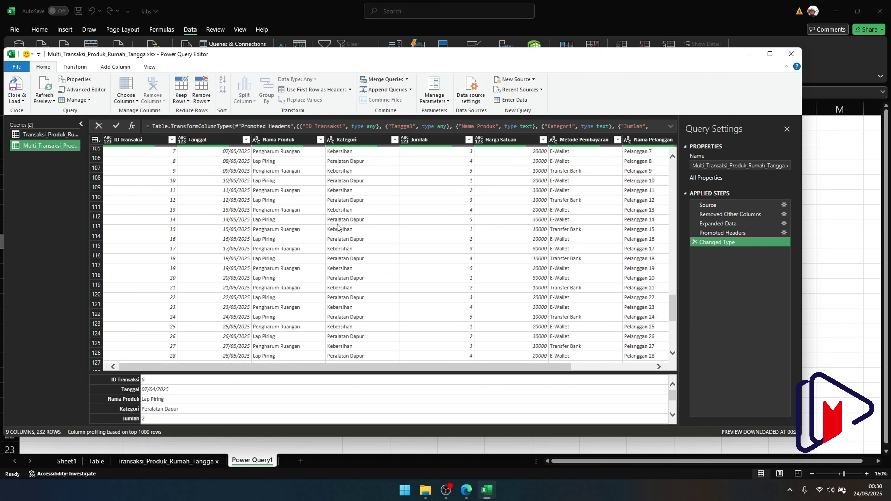
pyautogui.scroll(2, 337, 227)
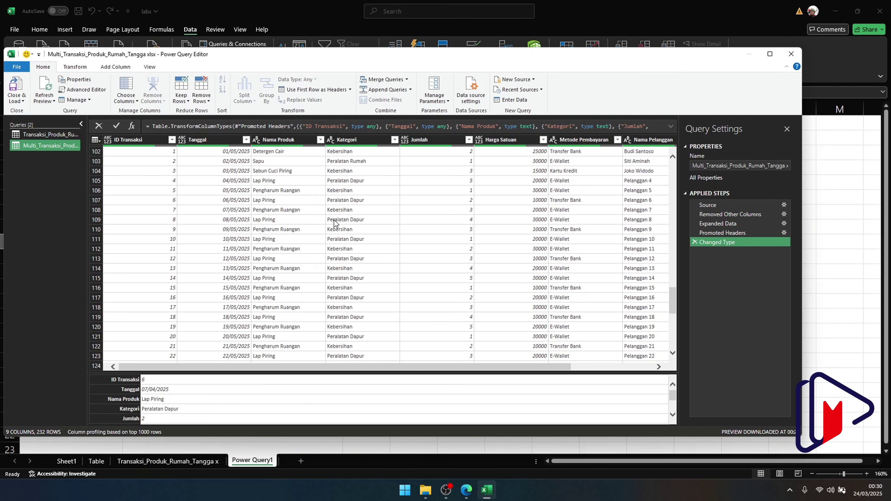
pyautogui.scroll(2, 335, 224)
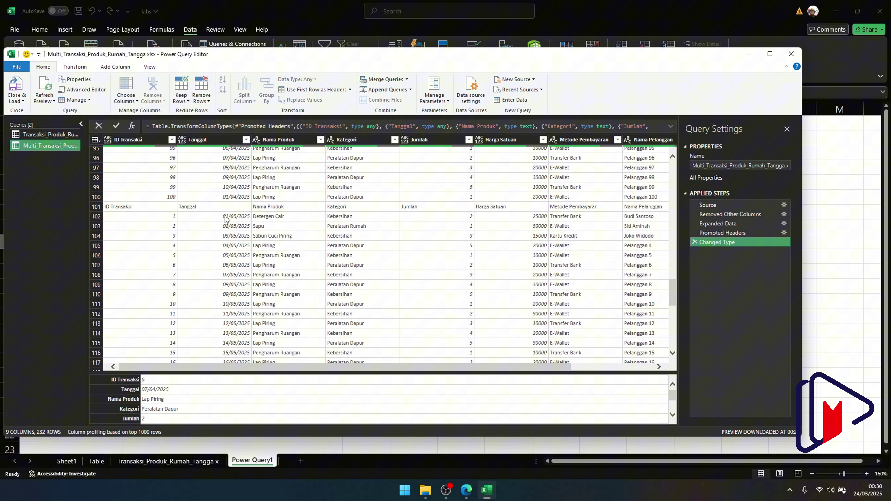
pyautogui.click(151, 207)
pyautogui.click(212, 206)
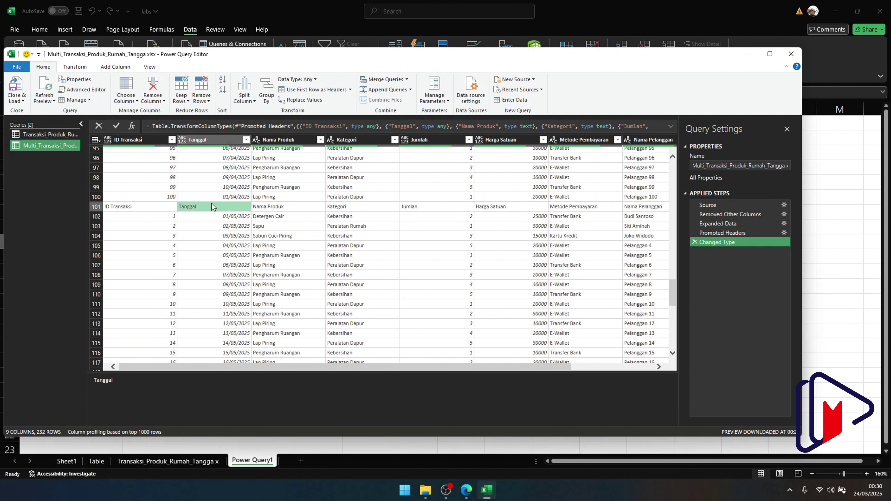
pyautogui.click(157, 206)
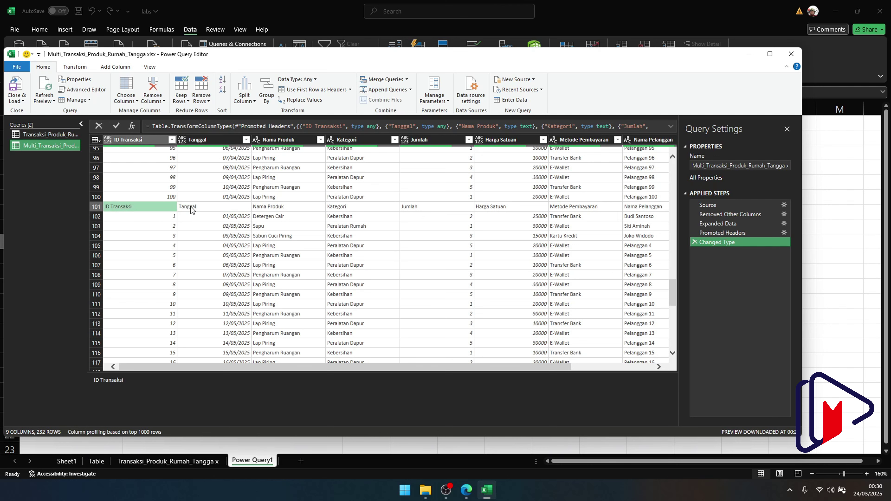
pyautogui.click(190, 206)
pyautogui.click(269, 207)
pyautogui.scroll(-10, 263, 218)
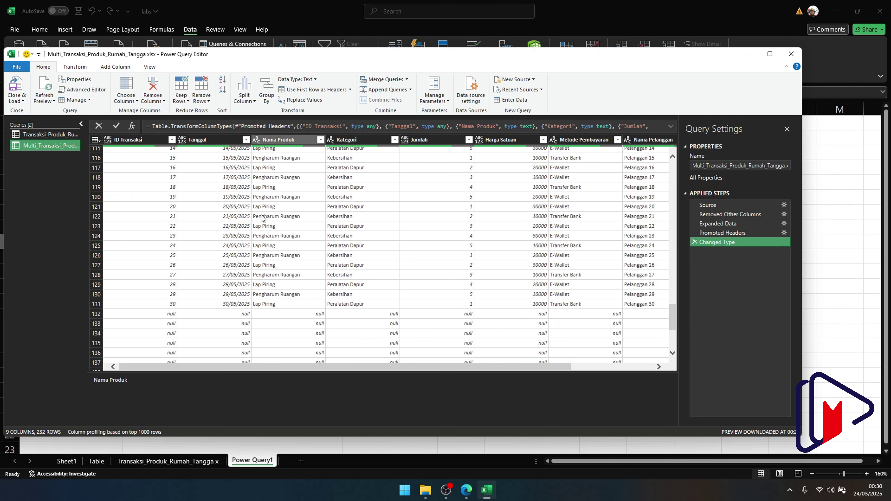
pyautogui.click(236, 212)
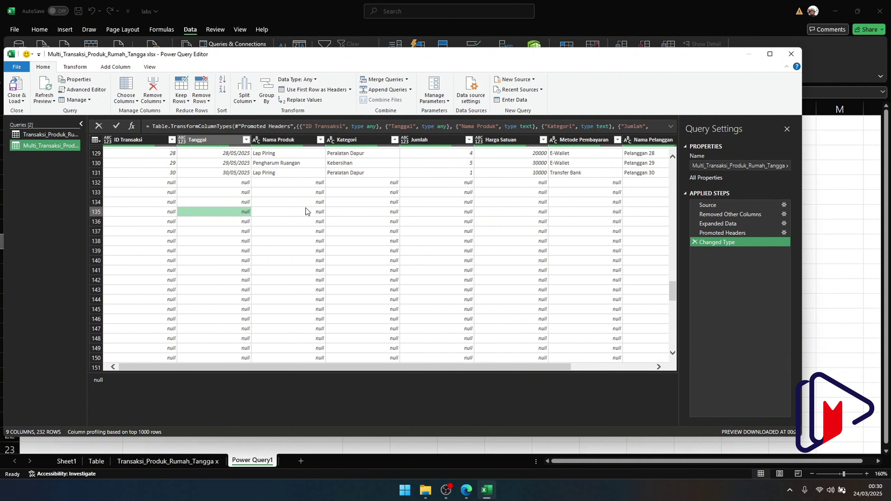
pyautogui.scroll(15, 306, 211)
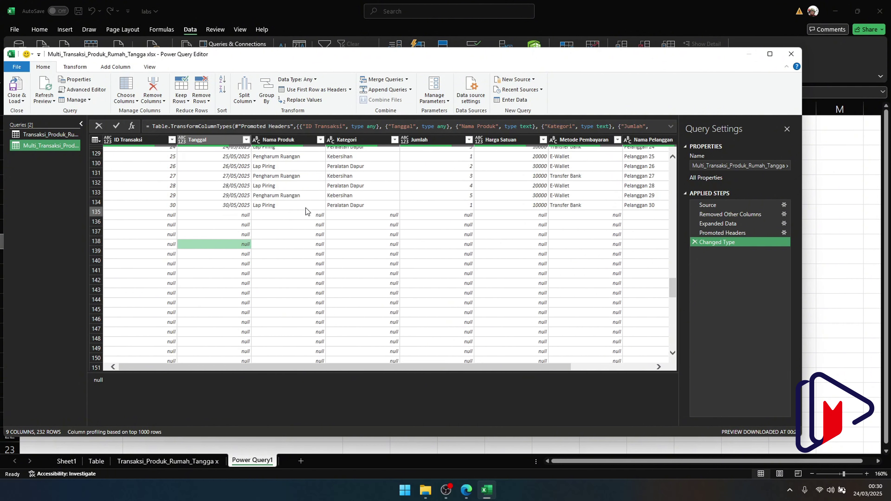
pyautogui.scroll(-4, 307, 207)
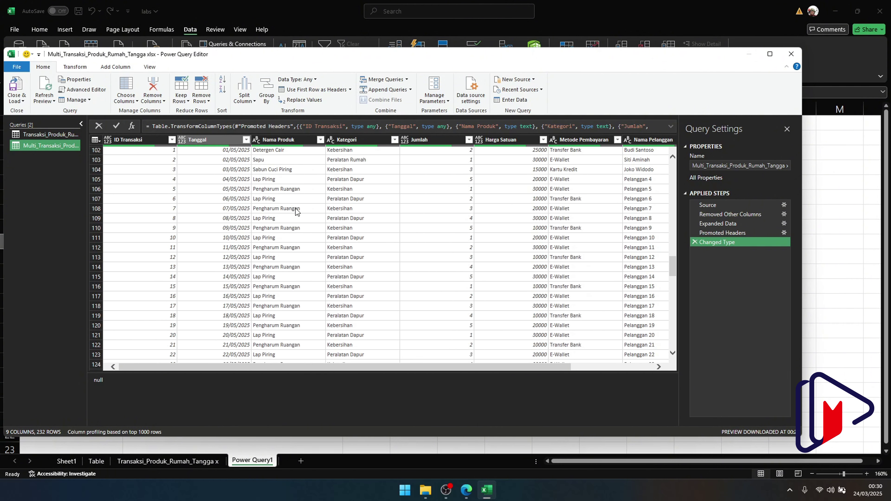
pyautogui.click(211, 236)
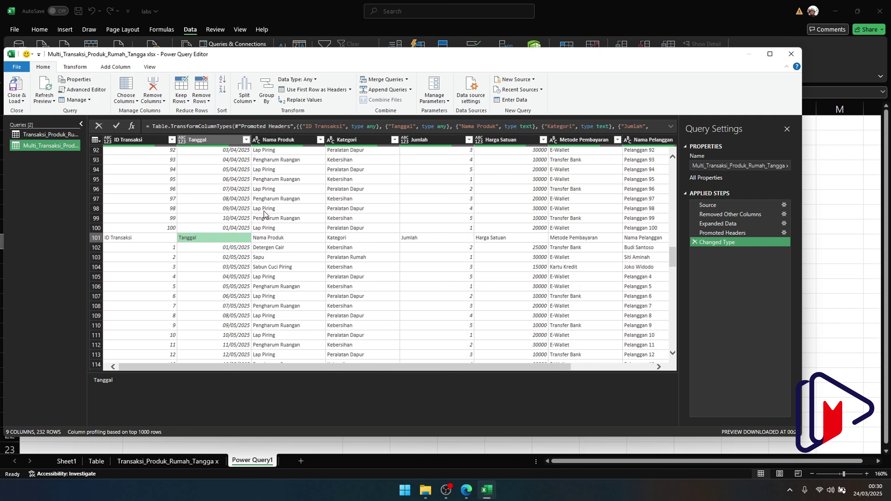
pyautogui.scroll(20, 264, 215)
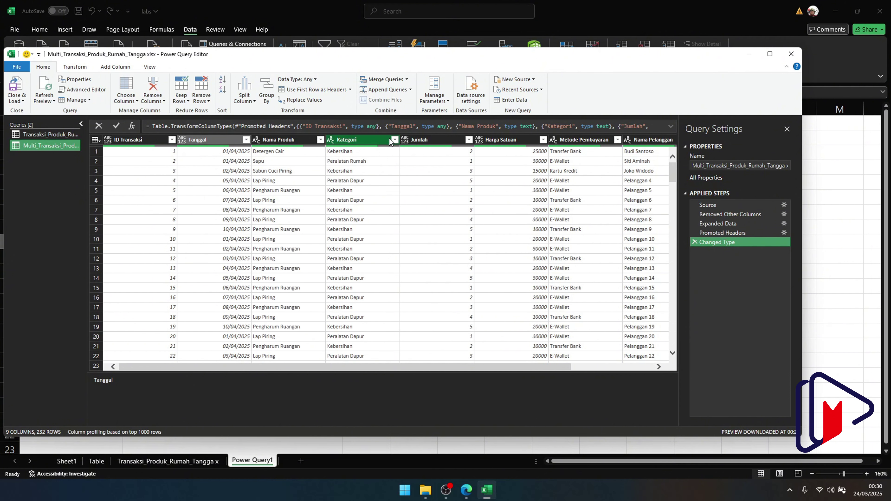
# Filter the Kategori column to exclude the repeated header value Kategori, keeping all other values including null
pyautogui.click(393, 139)
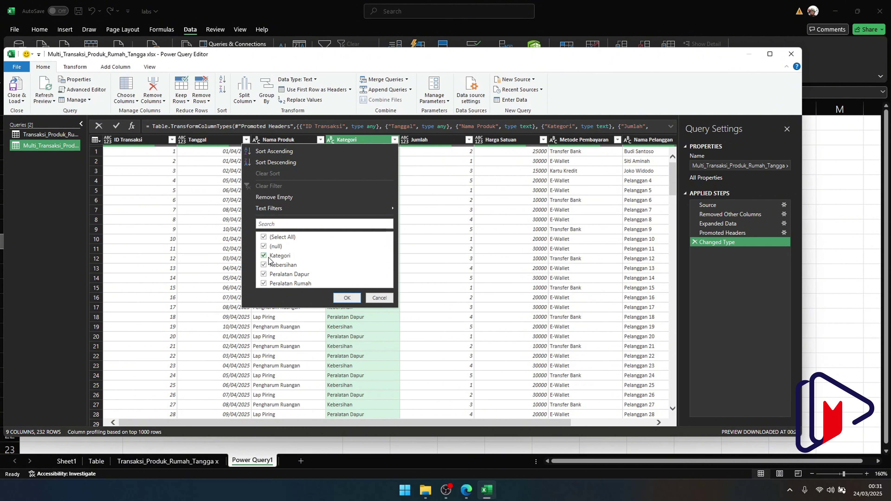
pyautogui.click(372, 298)
pyautogui.scroll(-10, 371, 295)
pyautogui.scroll(-15, 366, 296)
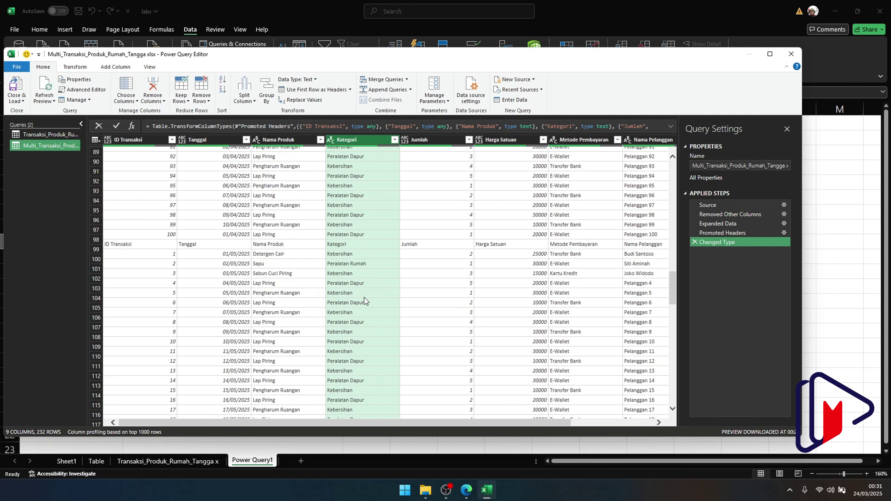
pyautogui.click(341, 190)
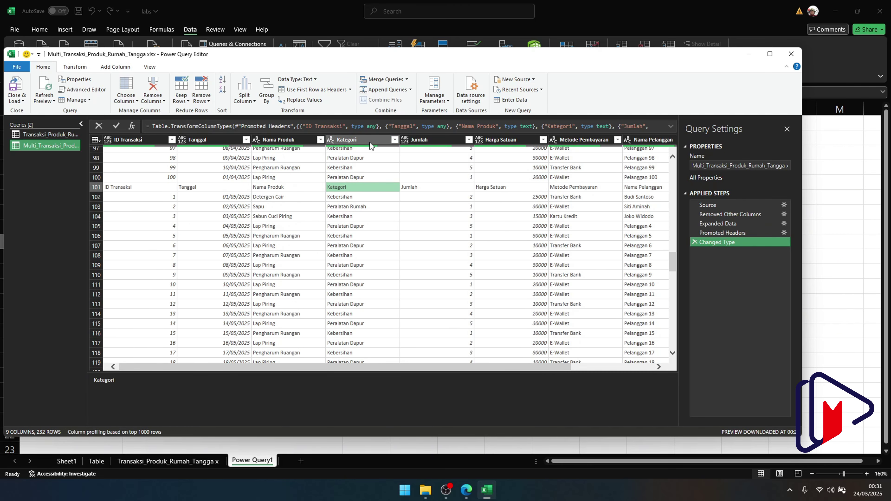
pyautogui.click(395, 140)
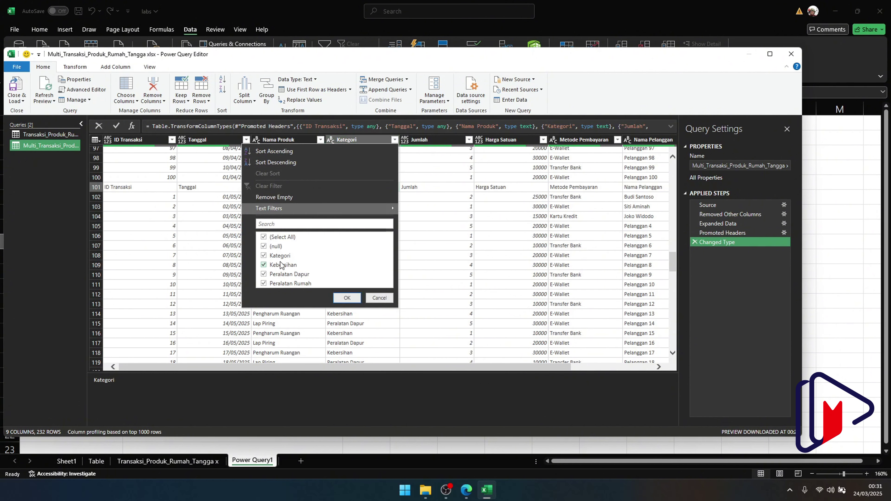
pyautogui.click(274, 257)
pyautogui.click(346, 298)
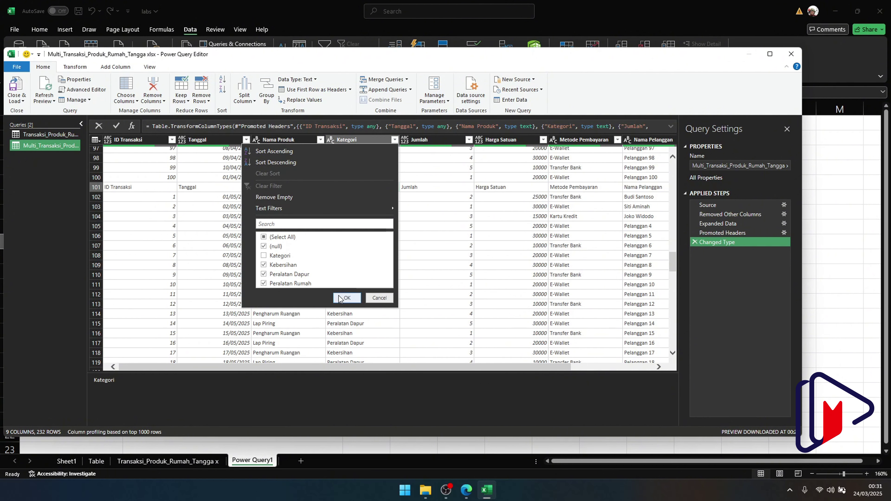
# Check the filtered rows and their Tanggal dates from April through Juni for leftover header rows and empty rows
pyautogui.scroll(-20, 349, 257)
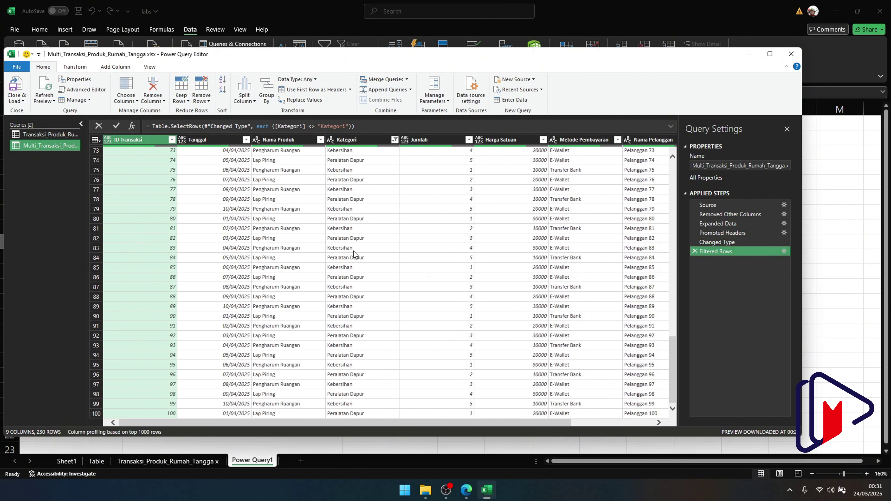
pyautogui.scroll(11, 287, 235)
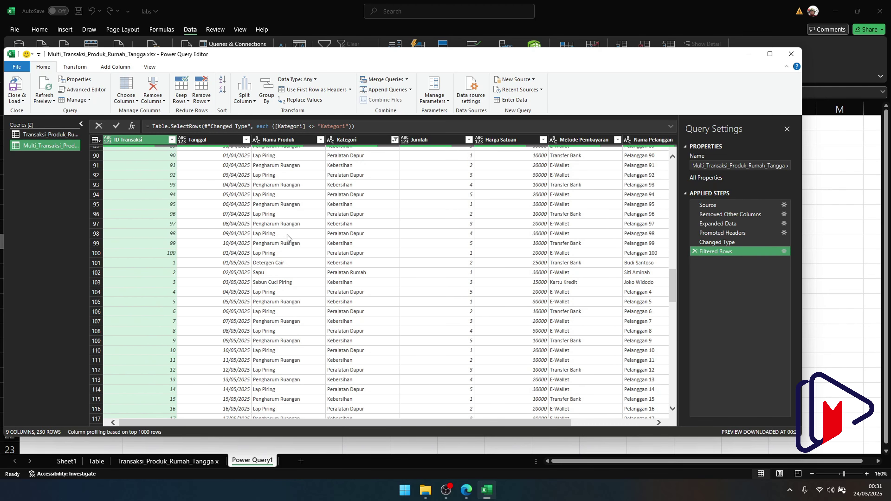
pyautogui.click(235, 214)
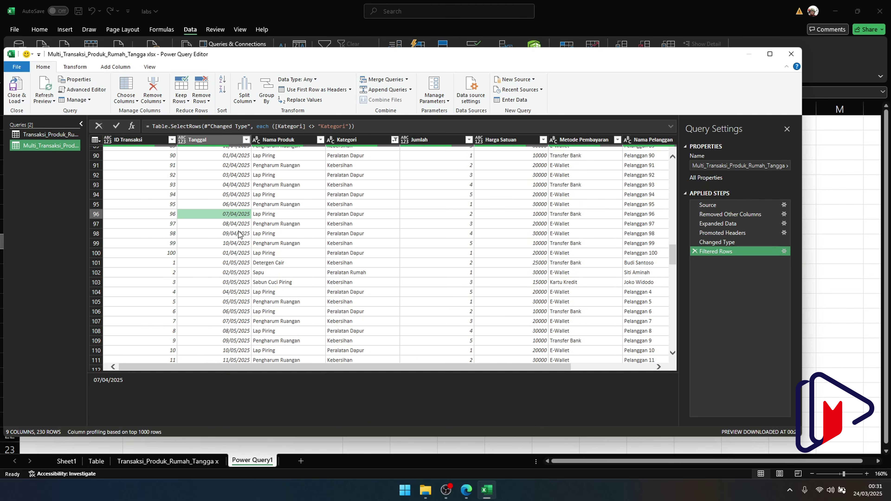
pyautogui.scroll(-3, 238, 211)
pyautogui.click(237, 198)
pyautogui.scroll(-6, 242, 210)
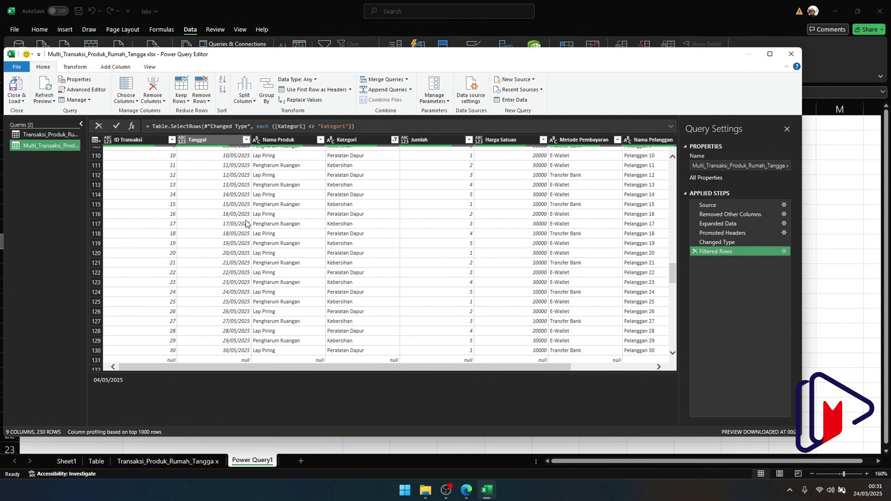
pyautogui.scroll(-18, 248, 225)
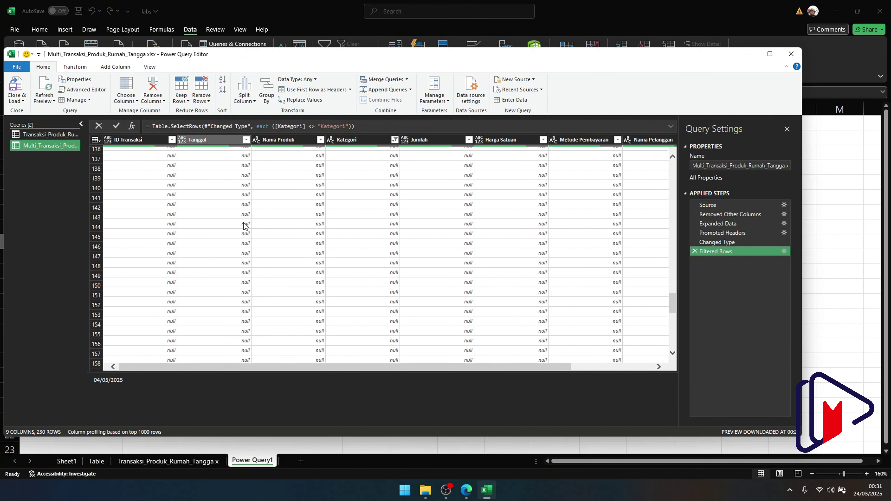
pyautogui.scroll(-9, 244, 227)
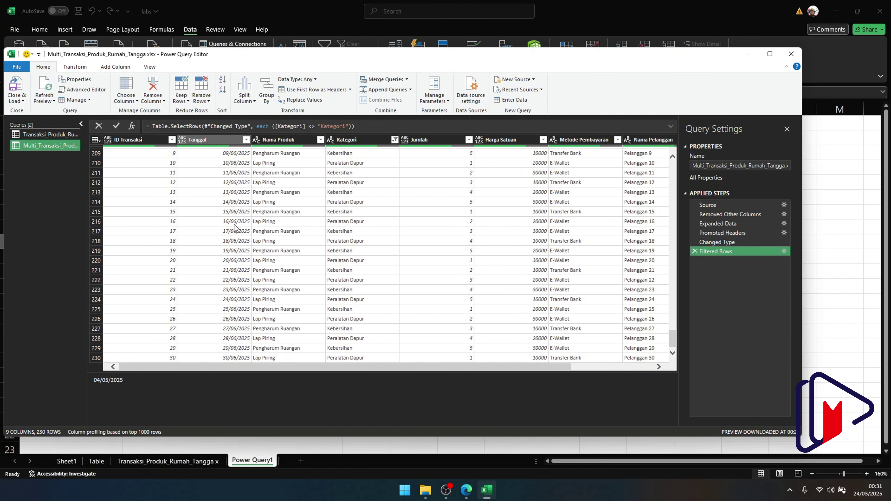
pyautogui.click(235, 222)
pyautogui.scroll(13, 335, 221)
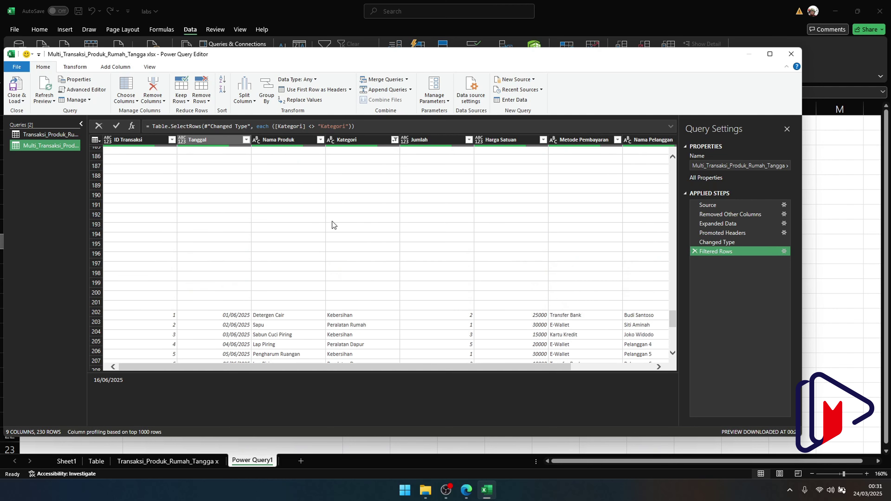
# Exclude null values from the Kategori filter too, keeping only Kebersihan, Peralatan Dapur and Peralatan Rumah
pyautogui.click(390, 140)
pyautogui.click(395, 139)
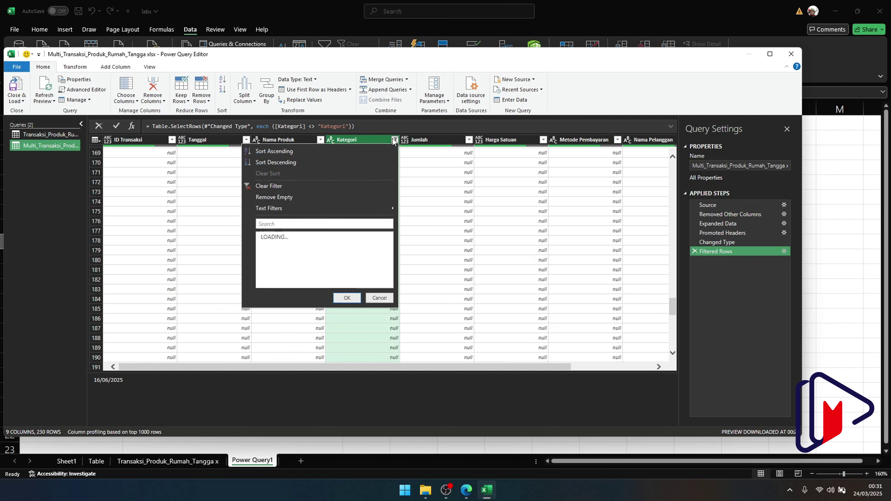
pyautogui.click(270, 248)
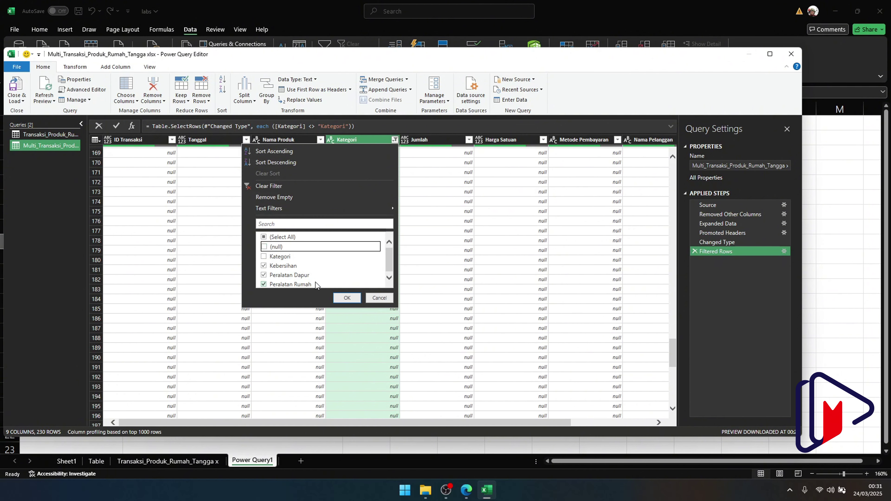
pyautogui.click(346, 298)
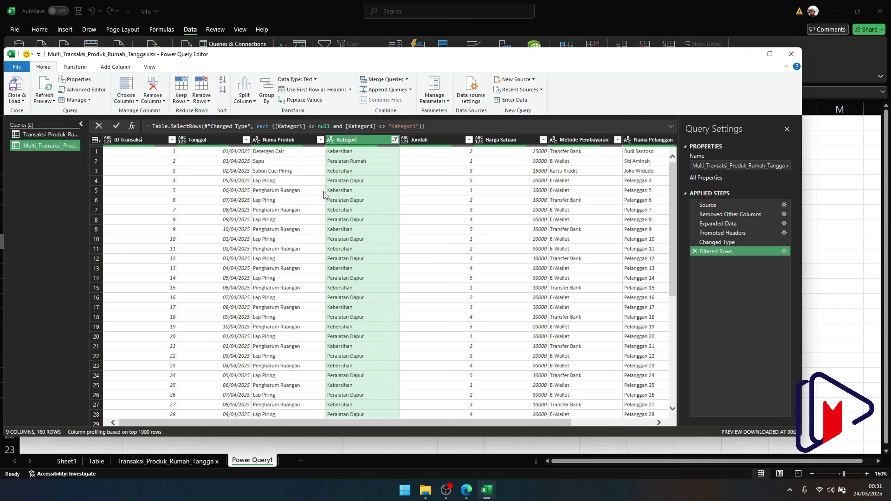
pyautogui.click(394, 139)
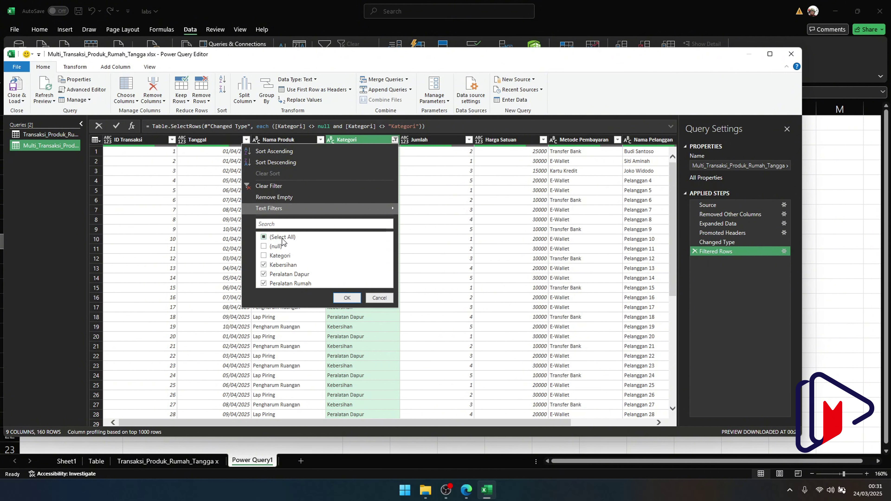
pyautogui.click(351, 300)
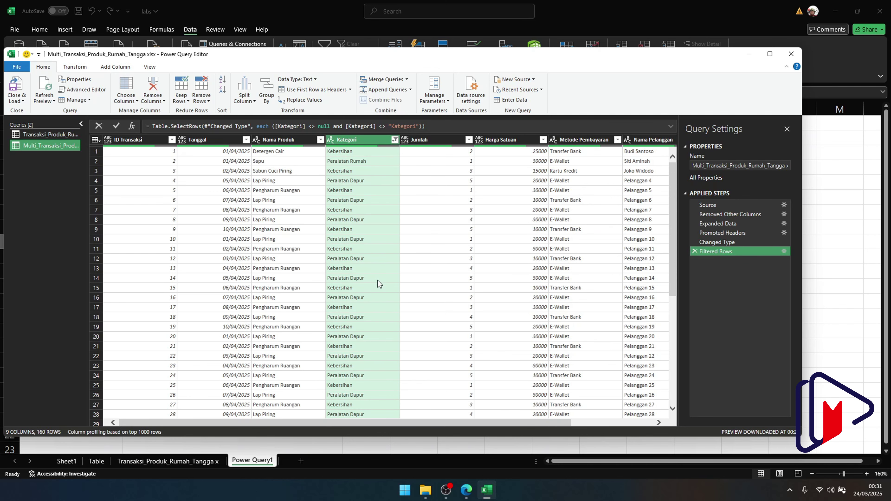
# Close & Load the combined query into a worksheet of the workbook and dismiss the table style tip
pyautogui.click(22, 101)
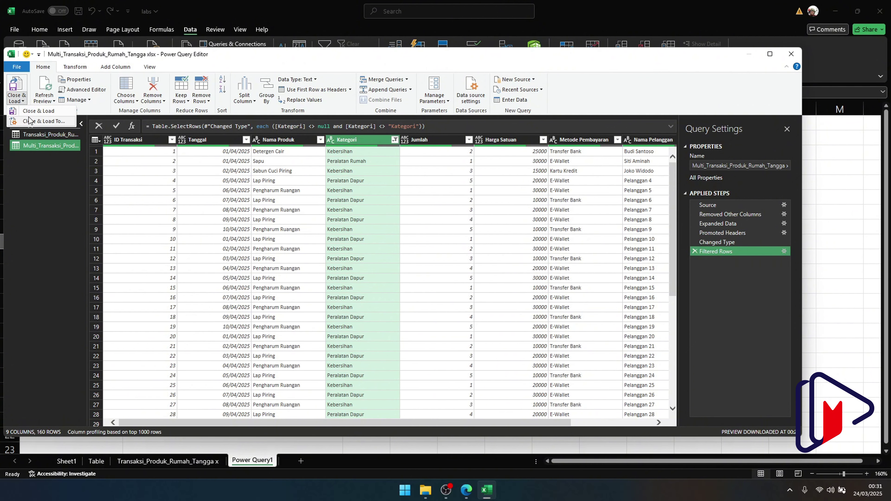
pyautogui.click(31, 111)
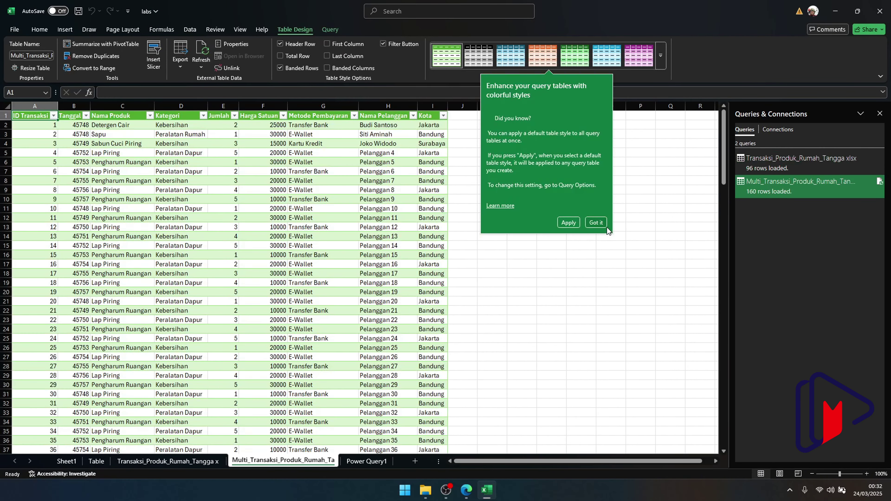
pyautogui.click(596, 222)
# Examine the ID Transaksi numbering in the loaded table where the April rows end and the Mei rows begin
pyautogui.scroll(-20, 301, 278)
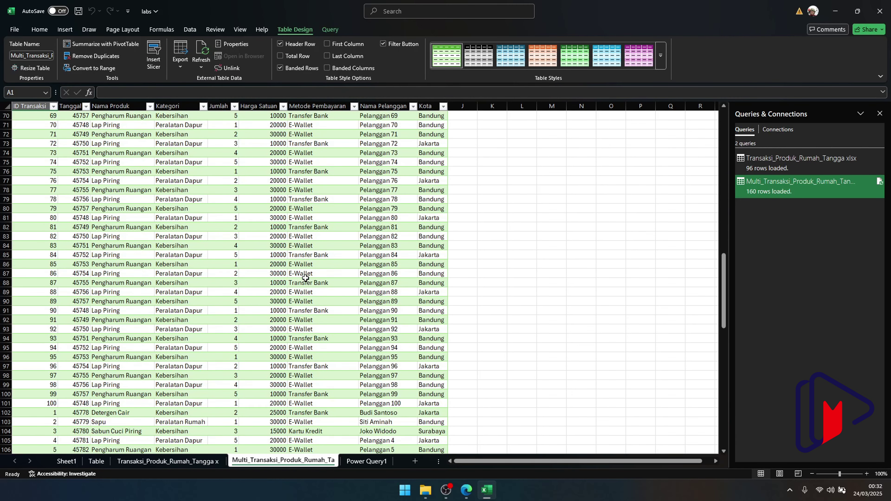
pyautogui.scroll(-8, 305, 278)
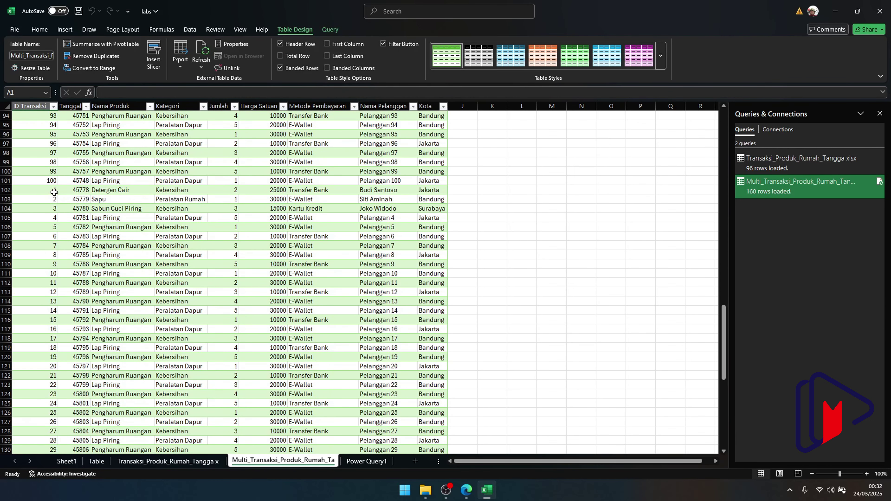
pyautogui.moveTo(54, 192); pyautogui.dragTo(34, 253)
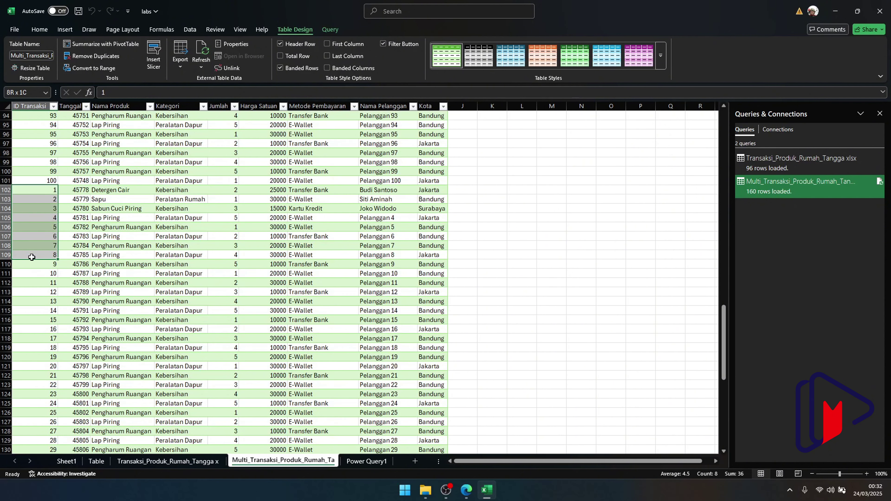
pyautogui.moveTo(31, 257); pyautogui.dragTo(14, 273)
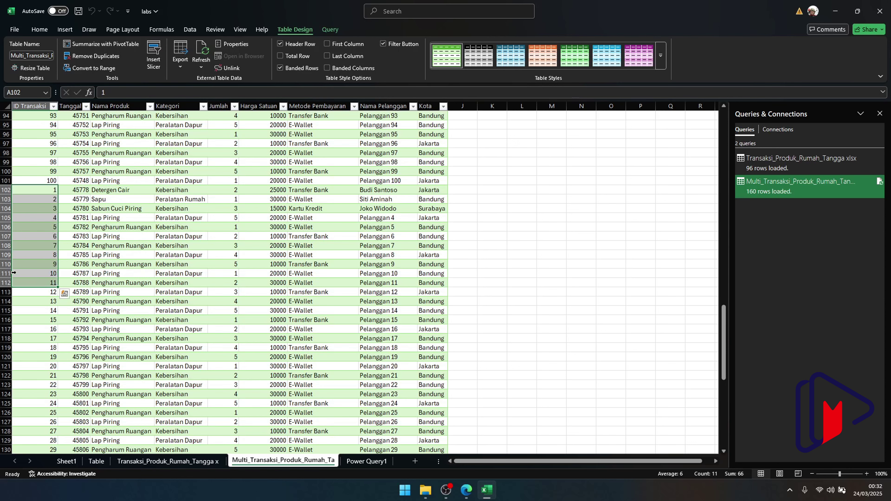
pyautogui.click(105, 243)
# Save the labs workbook and close it
pyautogui.hotkey('ctrl', 's')
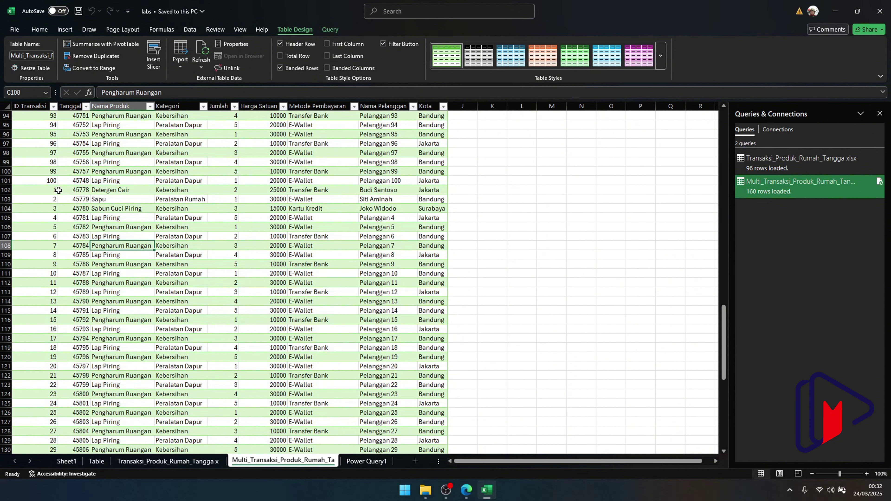
pyautogui.click(106, 172)
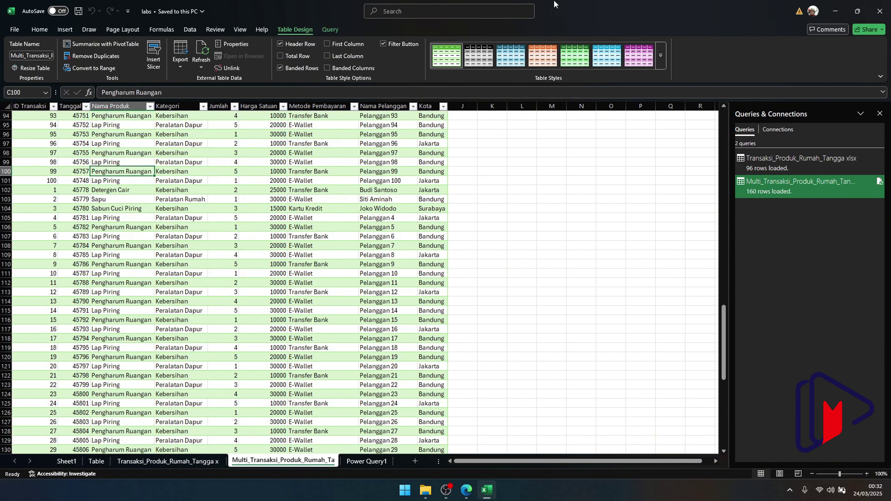
pyautogui.click(874, 17)
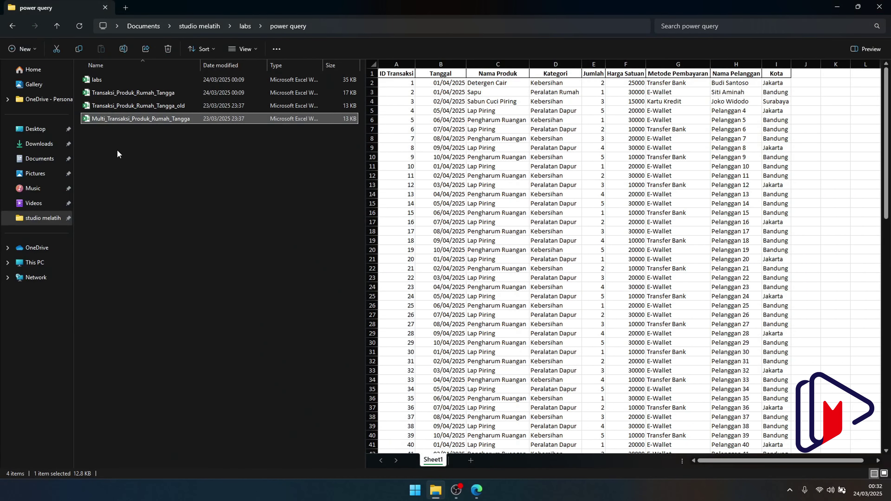
# Open the Multi_Transaksi_Produk_Rumah_Tangga workbook and set the first ID Transaksi on the Mei sheet to 101
pyautogui.doubleClick(107, 118)
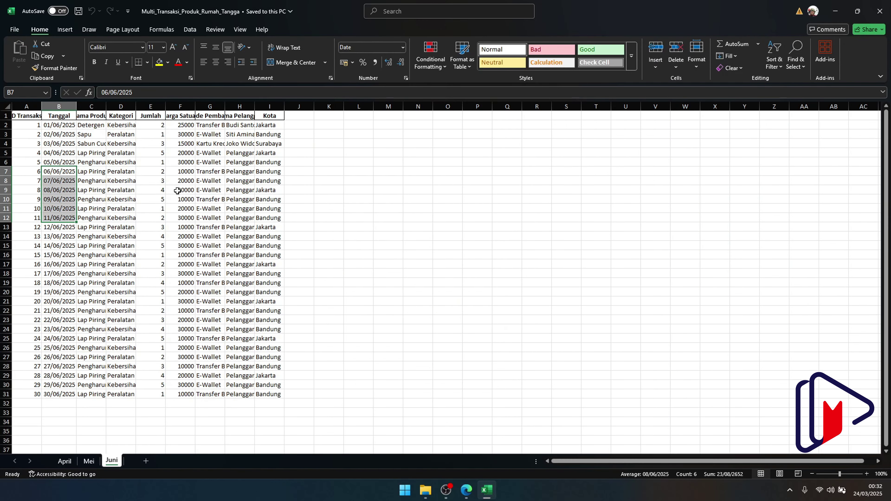
pyautogui.click(63, 461)
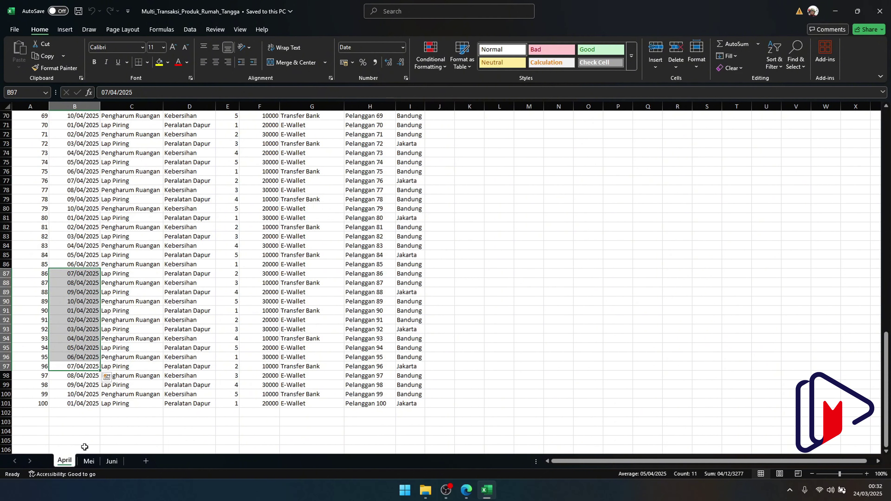
pyautogui.click(89, 461)
pyautogui.click(22, 119)
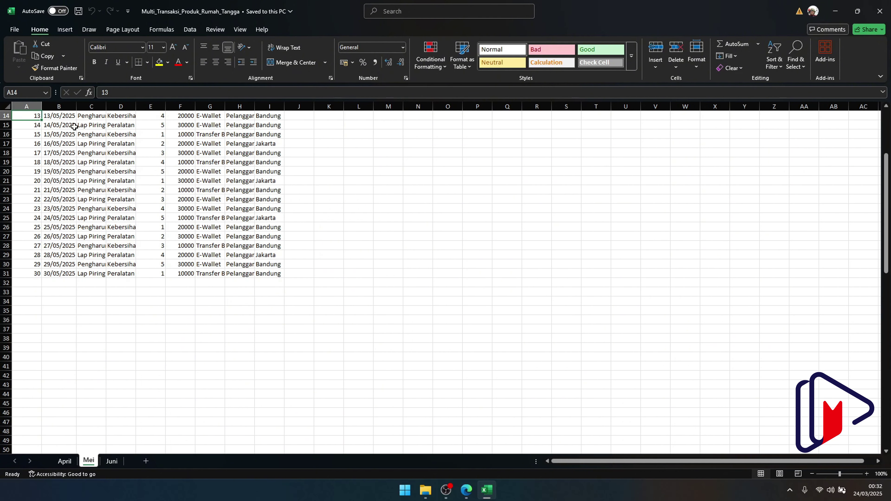
pyautogui.scroll(5, 31, 120)
pyautogui.click(32, 124)
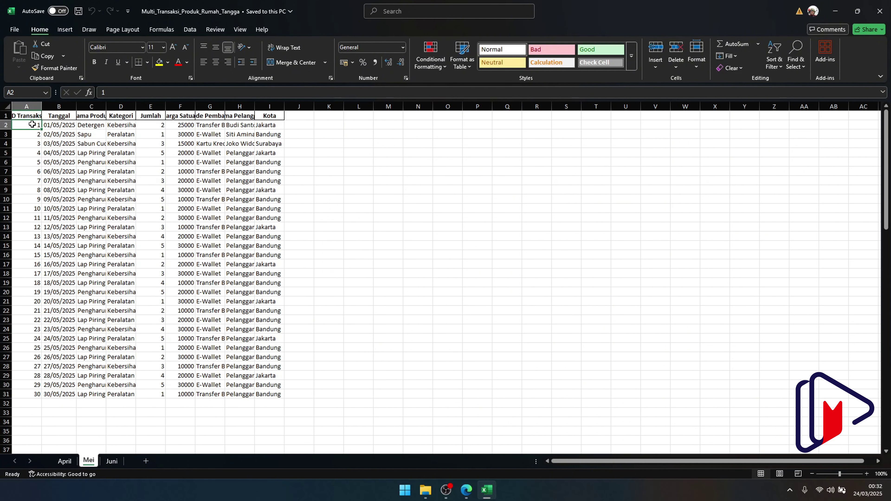
pyautogui.write('101')
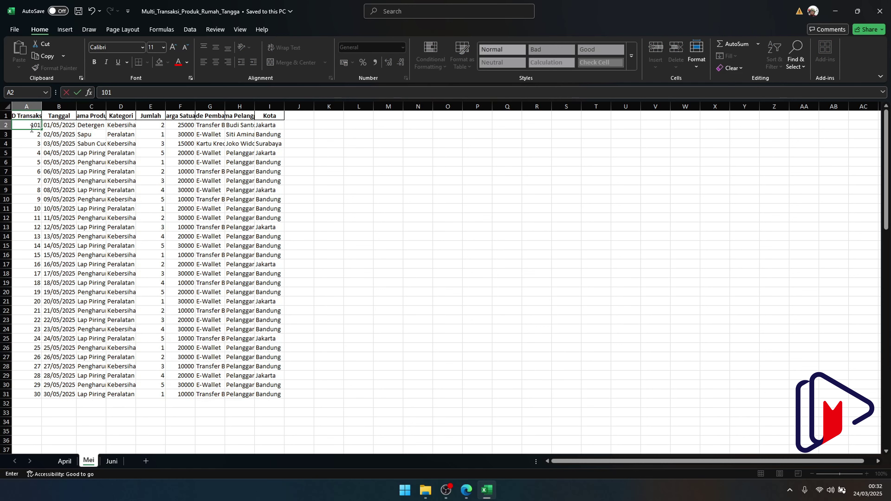
# Try to fill the ID Transaksi column of the Mei sheet down from the single value 101
pyautogui.click(31, 128)
pyautogui.hotkey('ctrl', 'c')
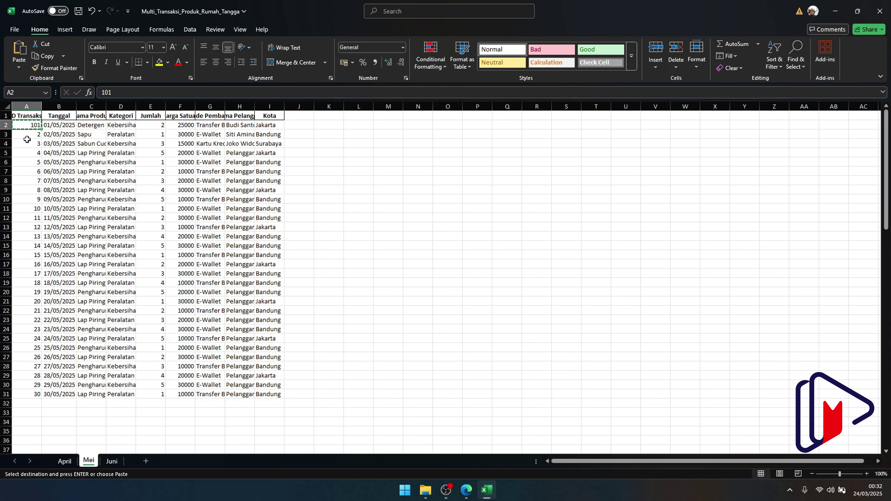
pyautogui.doubleClick(42, 130)
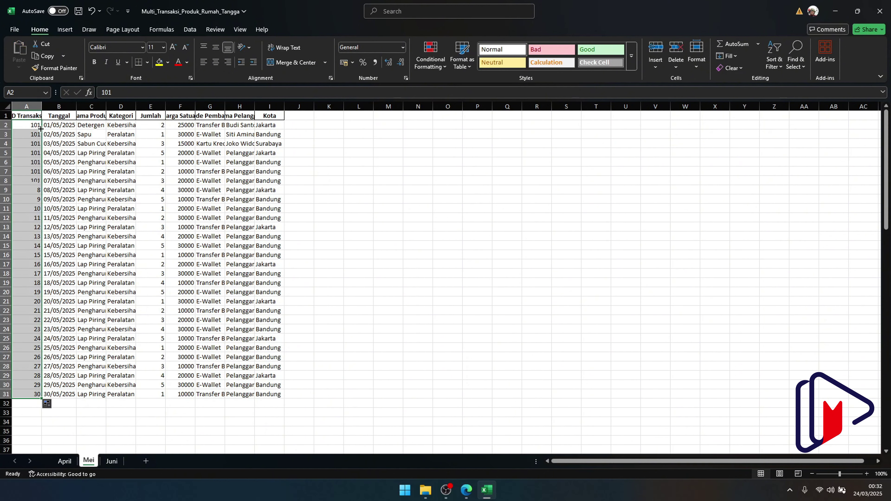
# Set the second Mei ID Transaksi to 102 and fill the series from 101 down to 130 in row 31
pyautogui.click(33, 125)
pyautogui.press('Down')
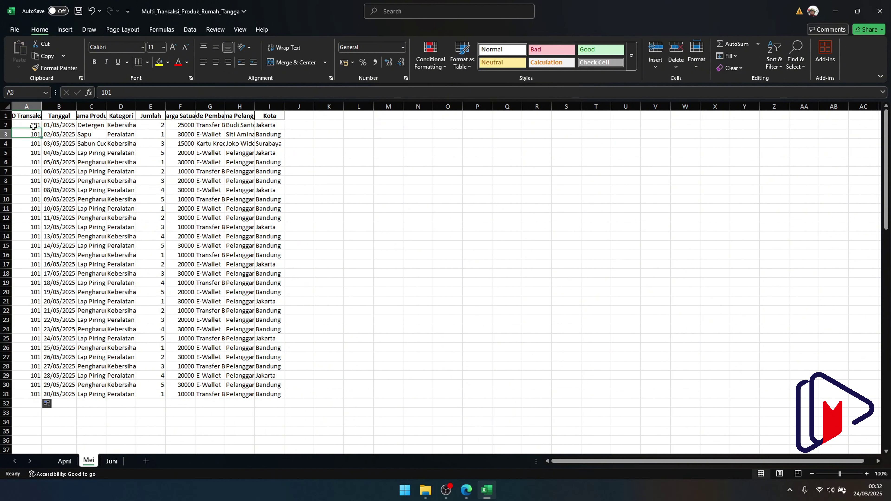
pyautogui.write('102')
pyautogui.press('Return')
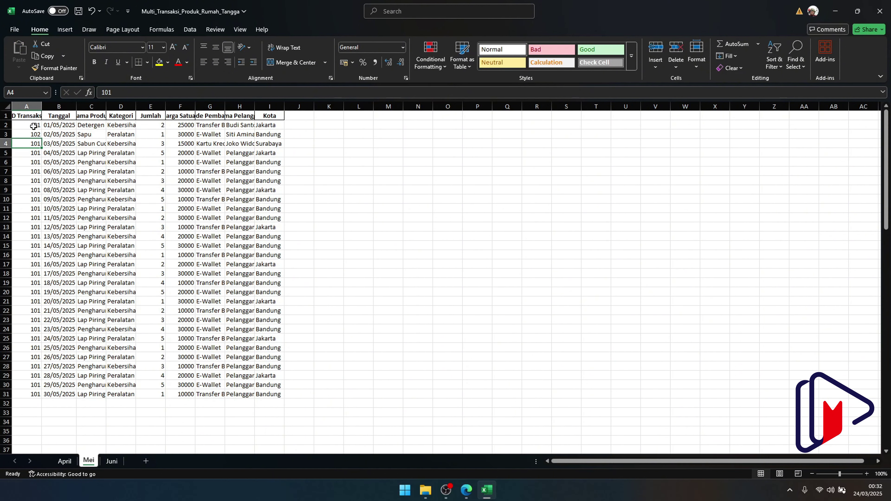
pyautogui.moveTo(34, 126); pyautogui.dragTo(34, 136)
pyautogui.doubleClick(41, 138)
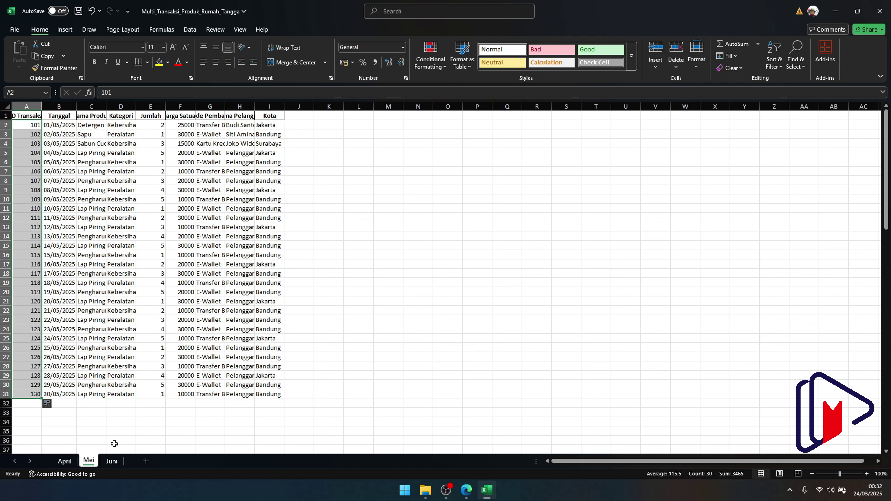
pyautogui.hotkey('ctrl', 'c')
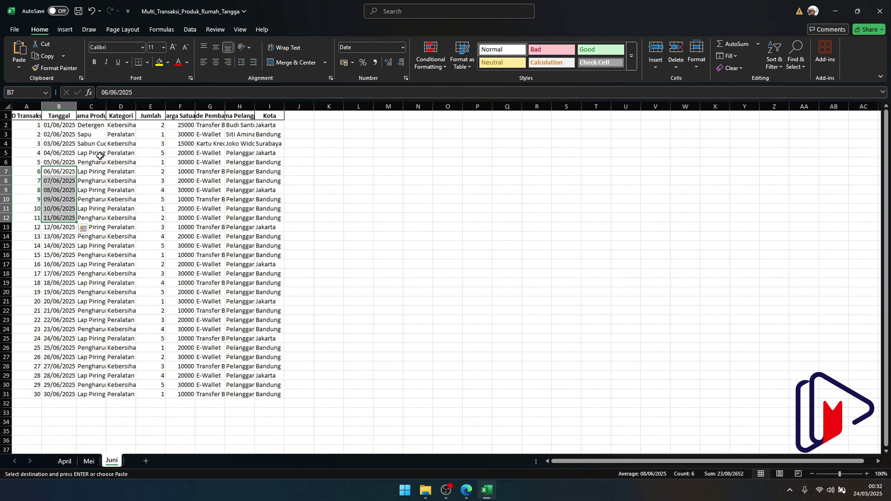
# Enter 201 and 202 as the first Juni ID Transaksi values, fill the series down to 230, and save the workbook
pyautogui.click(63, 461)
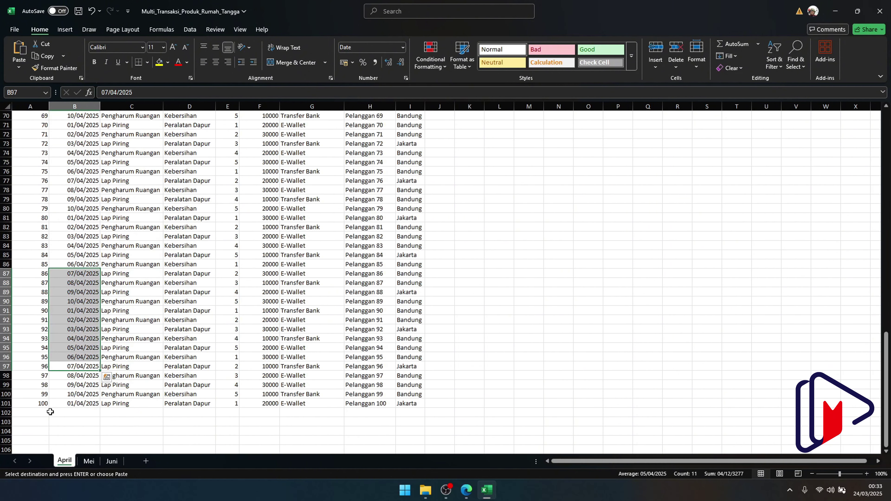
pyautogui.click(89, 461)
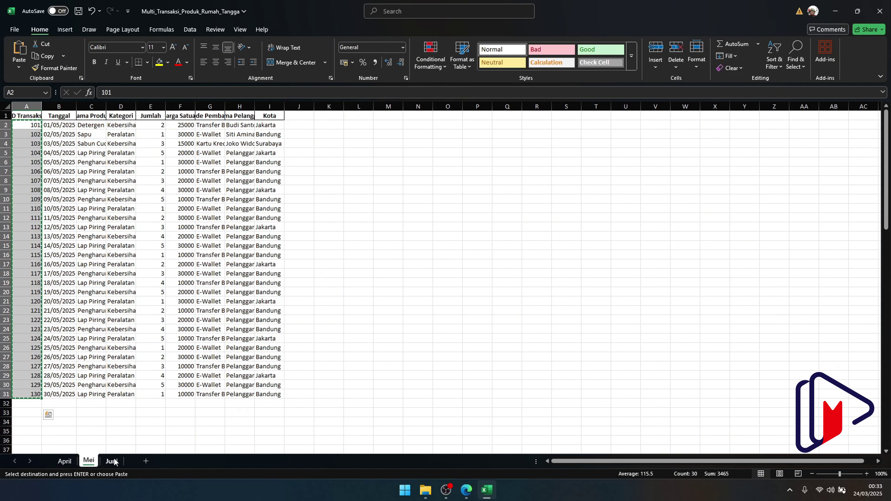
pyautogui.click(112, 461)
pyautogui.click(25, 125)
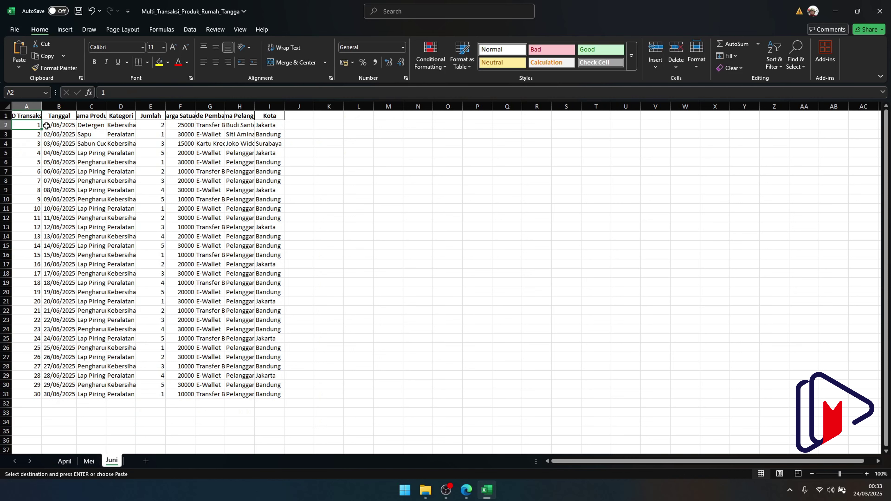
pyautogui.write('201')
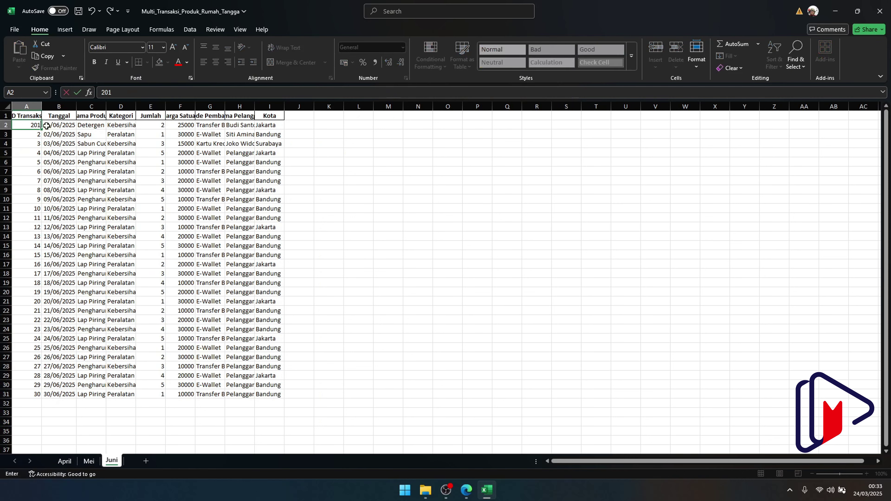
pyautogui.press('Return')
pyautogui.write('\\')
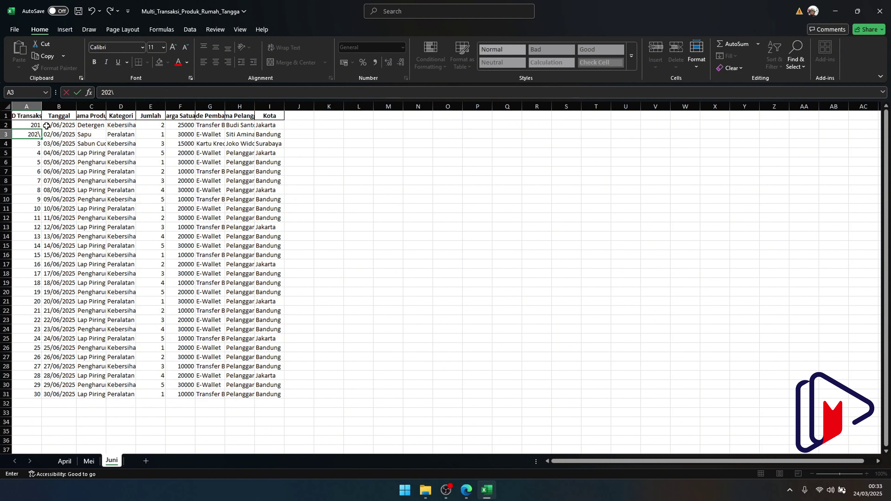
pyautogui.press('BackSpace')
pyautogui.press('Return')
pyautogui.moveTo(36, 126); pyautogui.dragTo(36, 134)
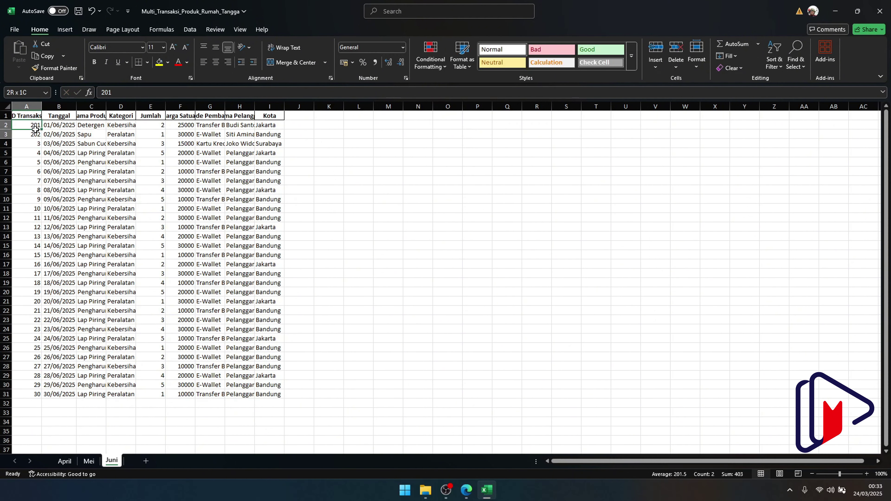
pyautogui.doubleClick(42, 139)
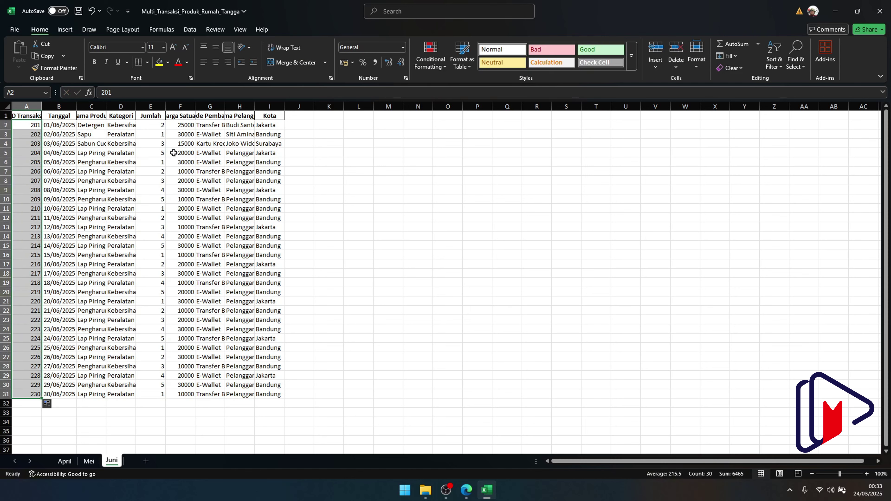
pyautogui.click(304, 192)
pyautogui.hotkey('ctrl', 's')
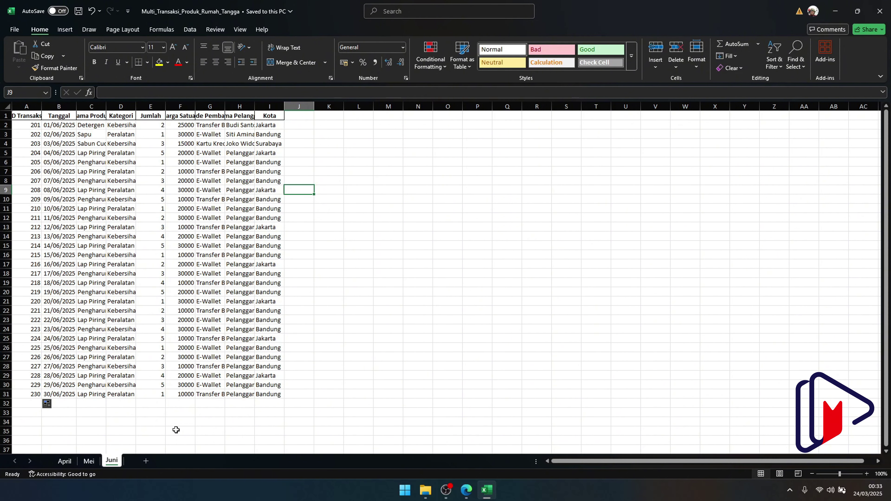
# Add a new sheet after Juni and name it Juli
pyautogui.click(149, 465)
pyautogui.doubleClick(139, 460)
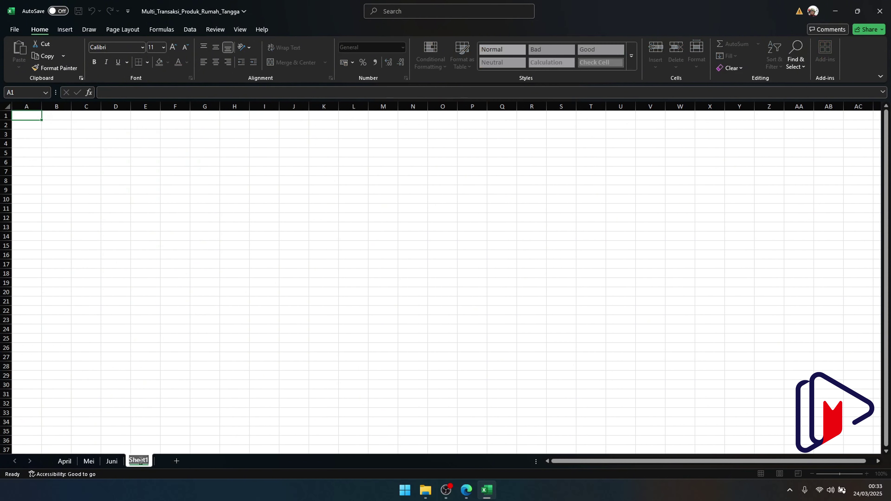
pyautogui.write('Juli')
pyautogui.press('Return')
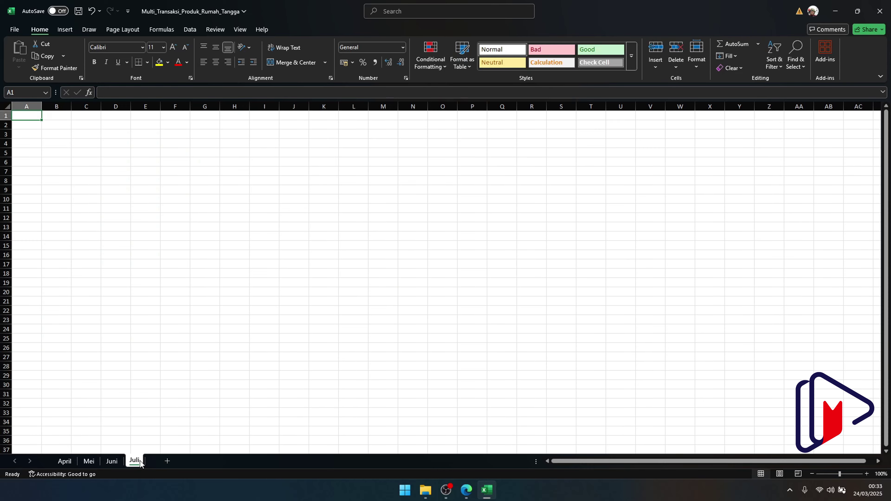
# Copy all of the Juni sheet's transaction data into the Juli sheet starting at A1
pyautogui.click(112, 461)
pyautogui.click(87, 290)
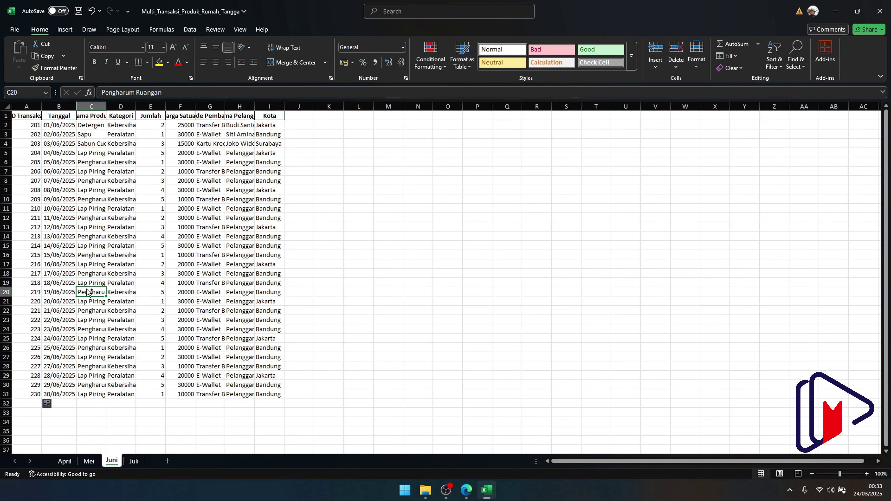
pyautogui.hotkey('ctrl', 'a')
pyautogui.hotkey('ctrl', 'c')
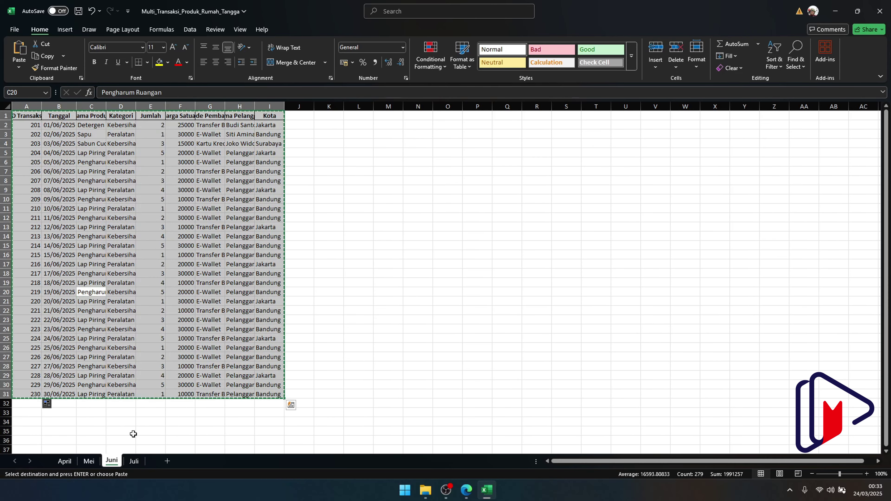
pyautogui.click(134, 462)
pyautogui.hotkey('ctrl', 'v')
# Enter 301 and 302 as the first Juli ID Transaksi values and fill the series down to 330
pyautogui.click(37, 126)
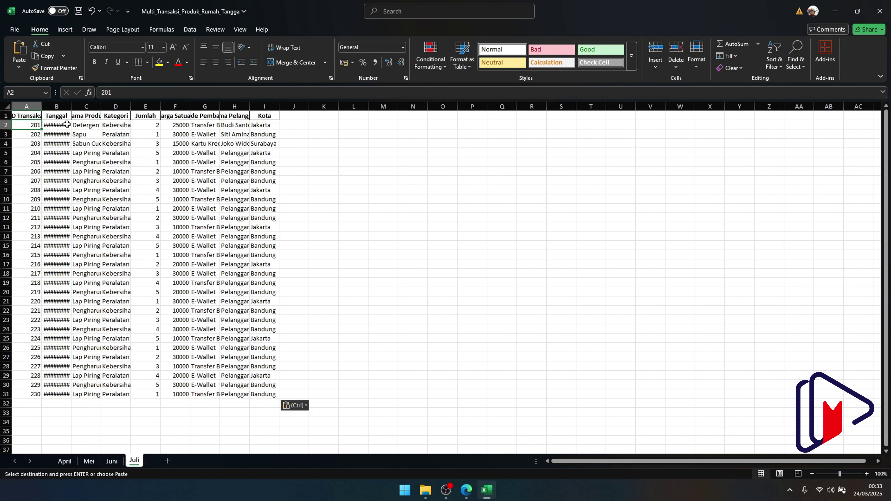
pyautogui.write('301')
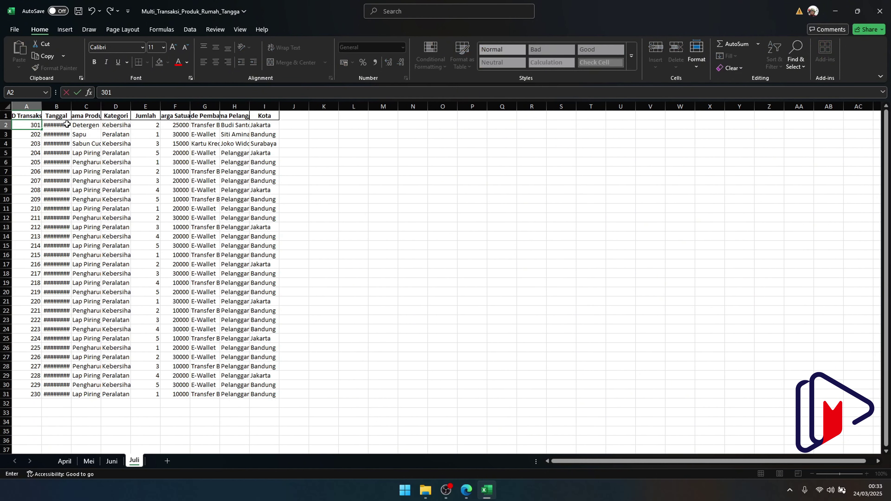
pyautogui.press('Return')
pyautogui.write('302')
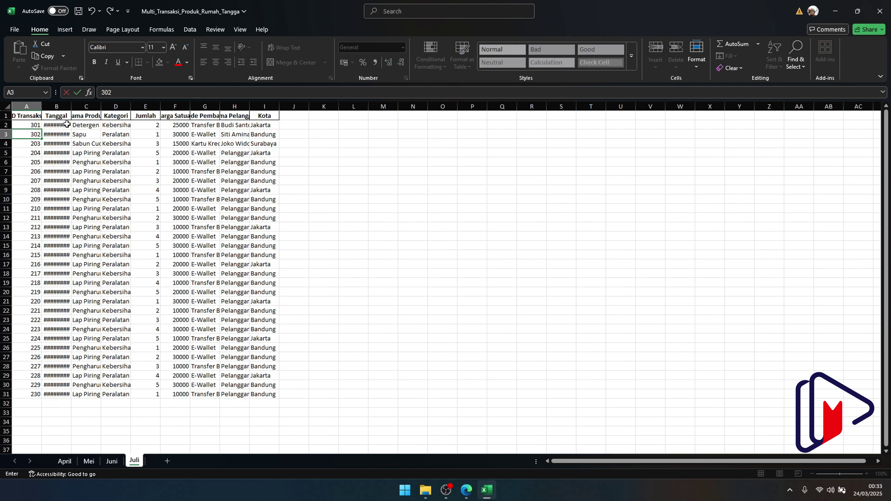
pyautogui.press('Return')
pyautogui.moveTo(41, 123); pyautogui.dragTo(35, 133)
pyautogui.doubleClick(42, 139)
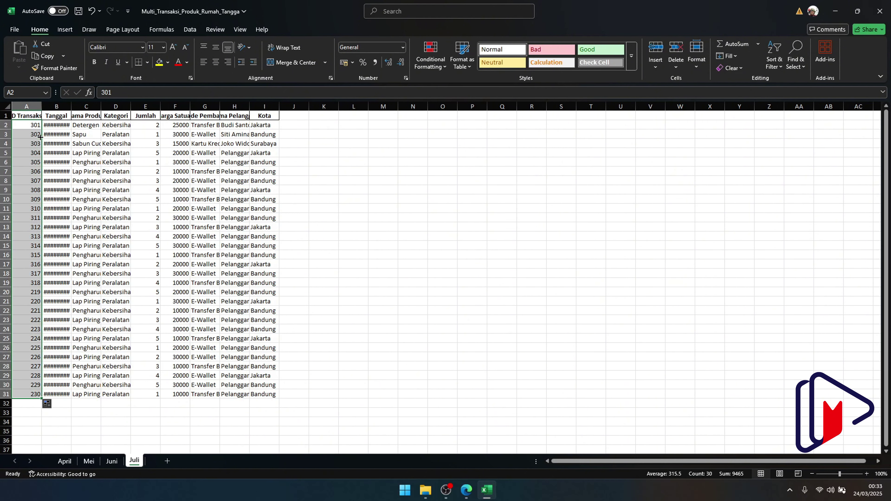
# Widen the Juli Tanggal column, fill its dates from 01/07/2025 down to 30/07/2025, and save the workbook
pyautogui.moveTo(68, 107); pyautogui.dragTo(84, 106)
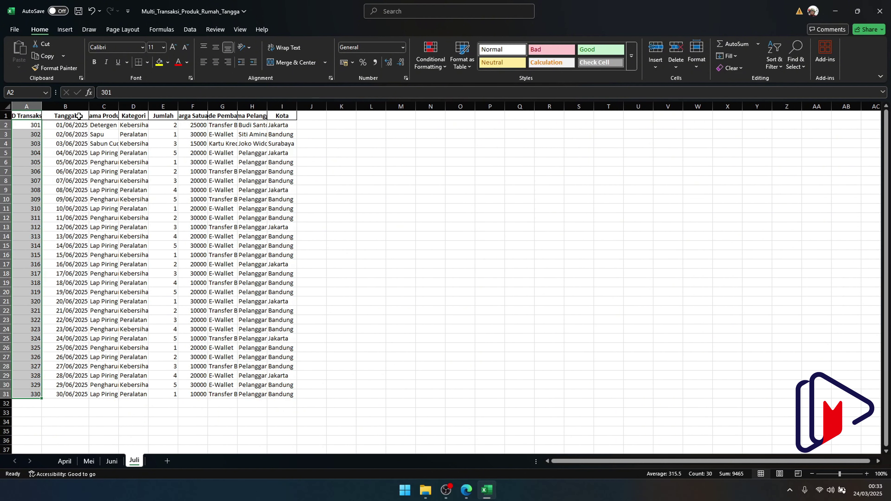
pyautogui.click(70, 124)
pyautogui.doubleClick(70, 124)
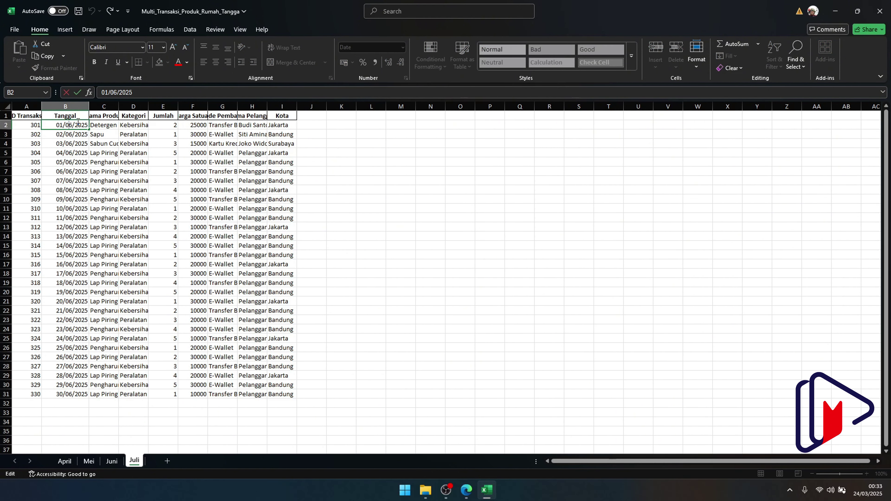
pyautogui.press('Delete')
pyautogui.write('7')
pyautogui.hotkey('ctrl', 'Return')
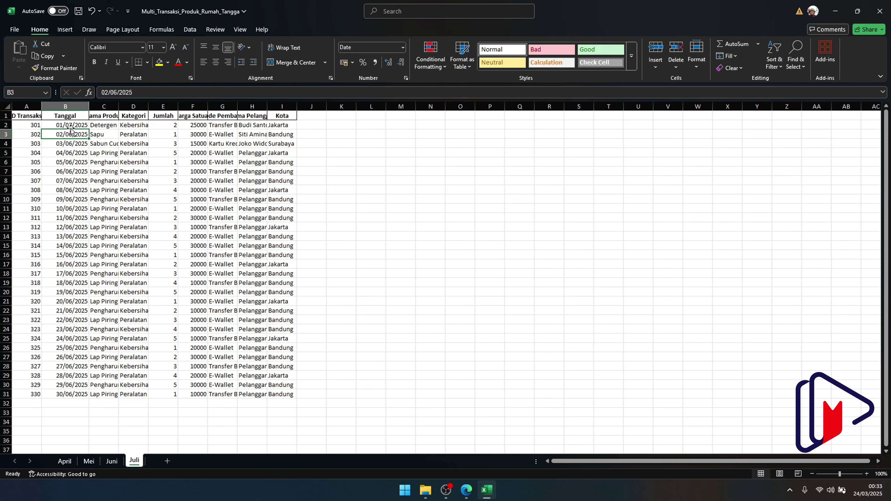
pyautogui.doubleClick(88, 129)
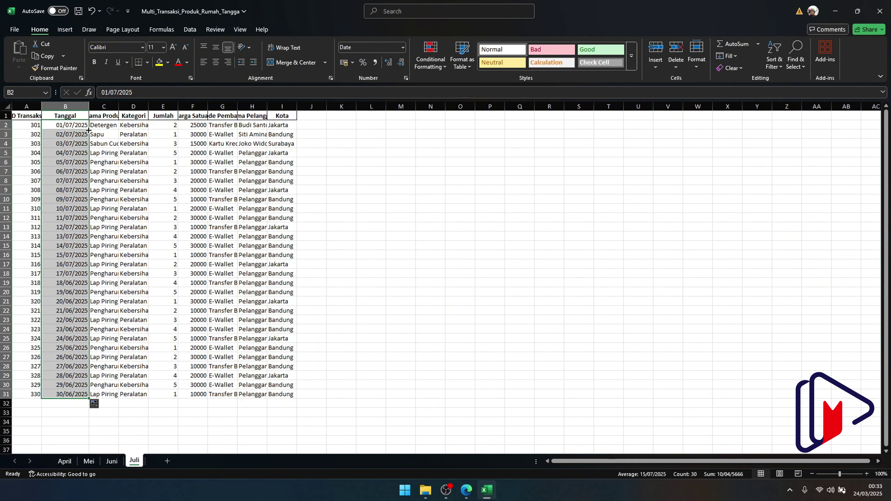
pyautogui.hotkey('ctrl', 's')
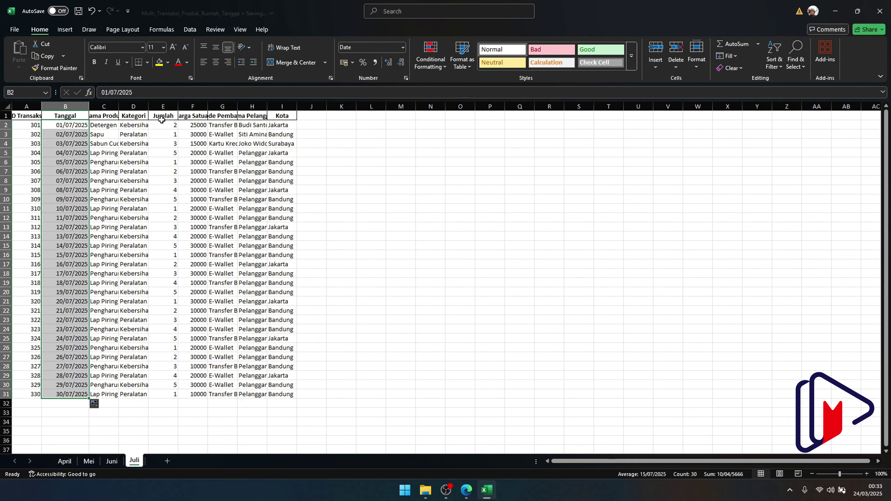
# Close the source workbook, then open the labs workbook and refresh the query table on its Multi_Transaksi_Produk_Rumah_Ta sheet
pyautogui.click(874, 5)
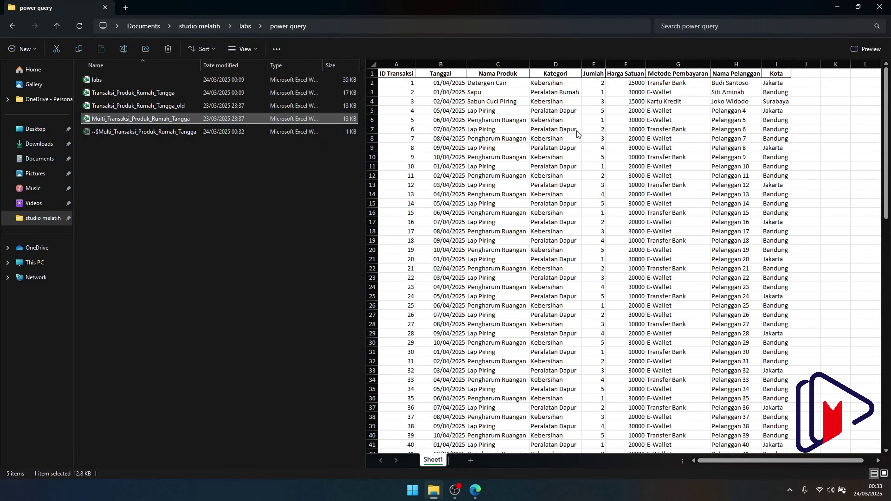
pyautogui.doubleClick(98, 75)
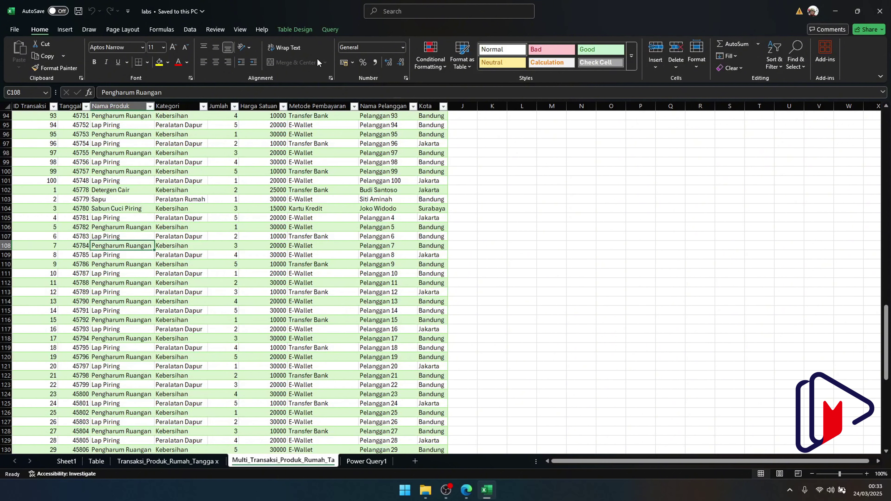
pyautogui.click(327, 29)
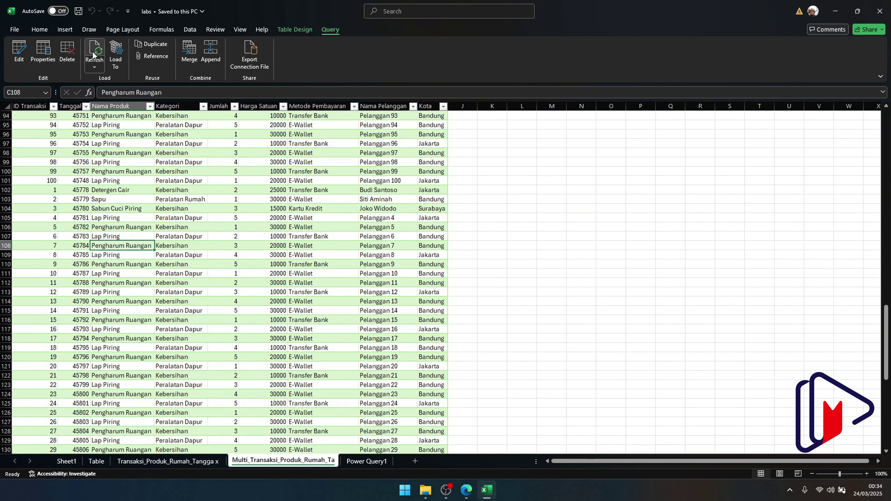
pyautogui.click(41, 146)
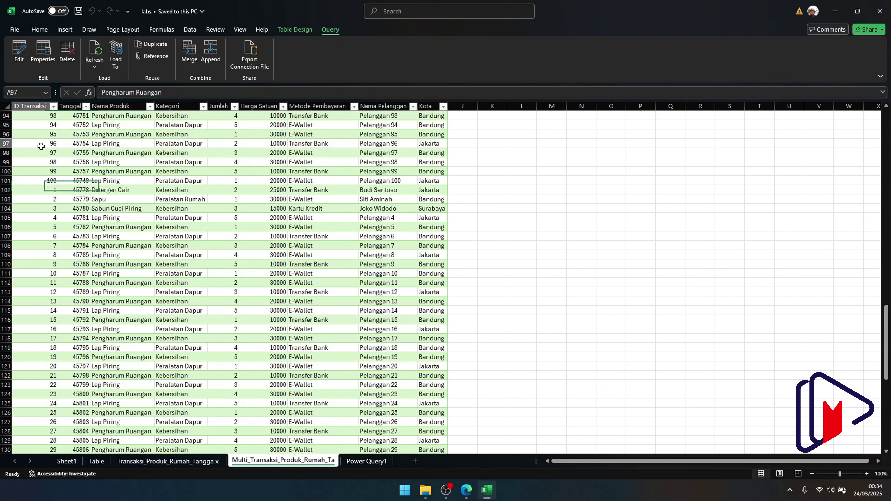
pyautogui.moveTo(41, 145); pyautogui.dragTo(49, 199)
pyautogui.scroll(-16, 116, 198)
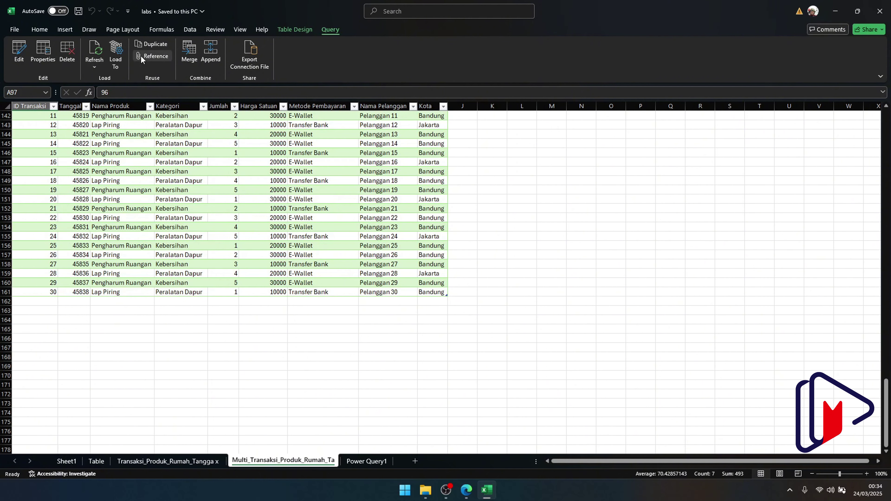
pyautogui.click(94, 53)
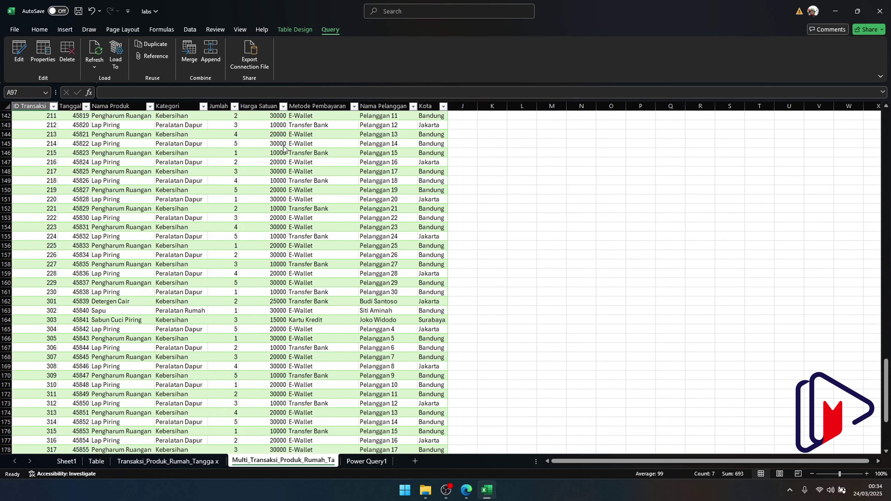
# Examine the refreshed table's ID Transaksi sequence across the four months and the values in its Tanggal column
pyautogui.scroll(-1, 285, 149)
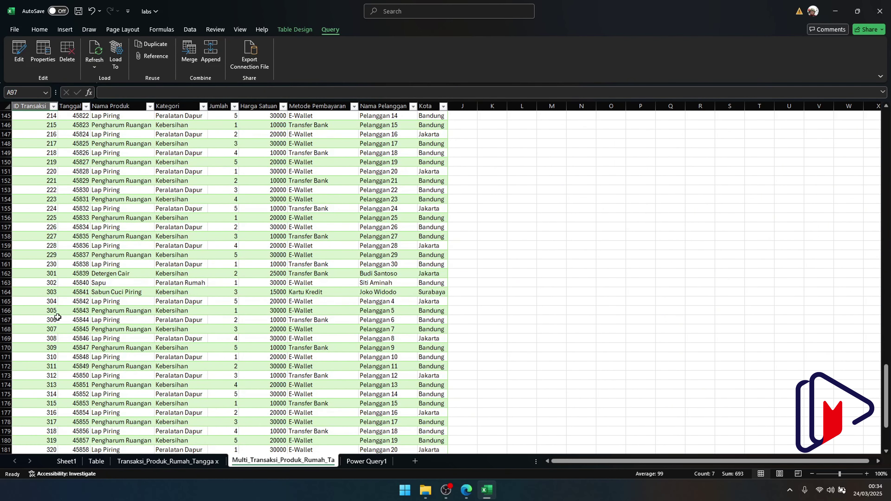
pyautogui.moveTo(44, 320); pyautogui.dragTo(39, 386)
pyautogui.scroll(-6, 38, 387)
pyautogui.scroll(8, 37, 368)
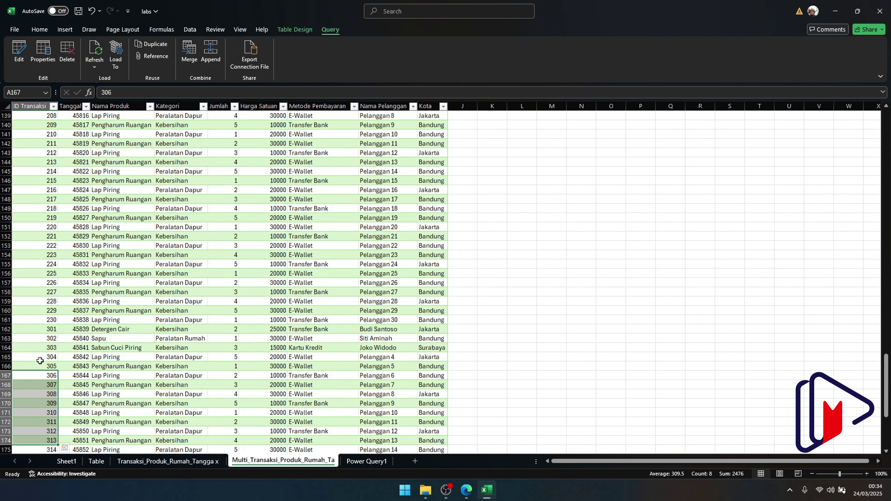
pyautogui.scroll(12, 94, 266)
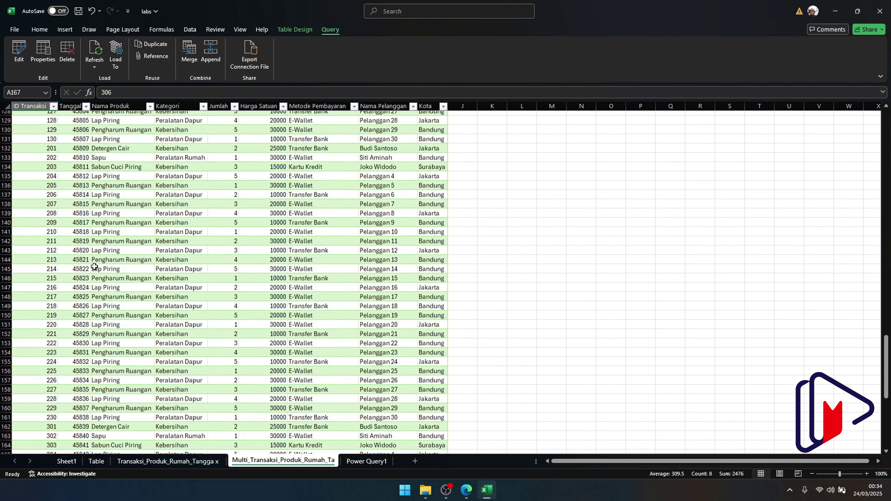
pyautogui.scroll(6, 94, 266)
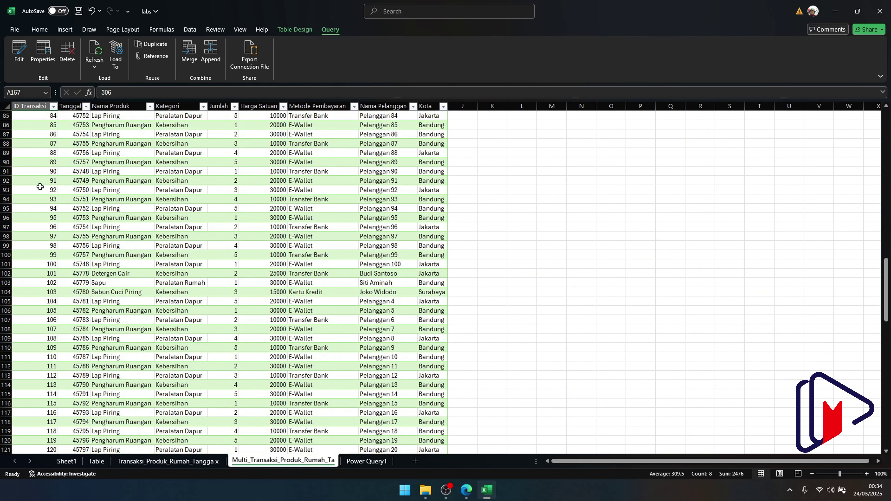
pyautogui.moveTo(38, 180); pyautogui.dragTo(40, 217)
pyautogui.moveTo(53, 264); pyautogui.dragTo(44, 301)
pyautogui.scroll(-8, 43, 304)
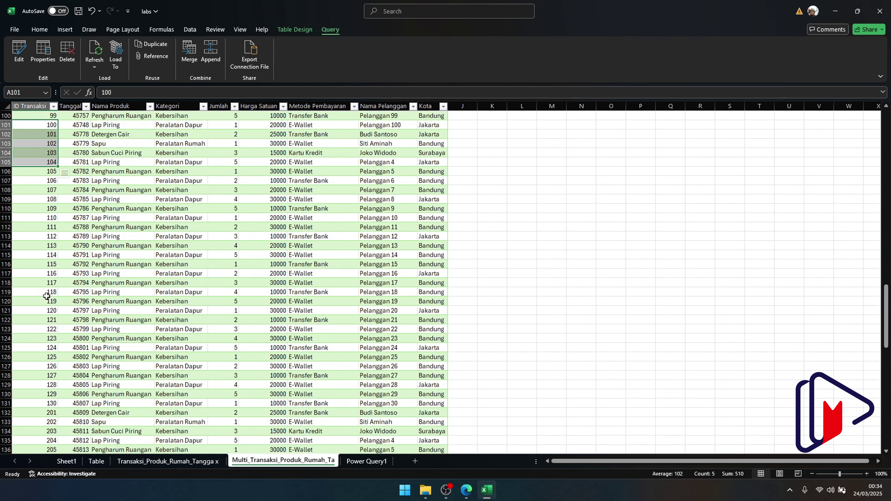
pyautogui.scroll(-8, 44, 304)
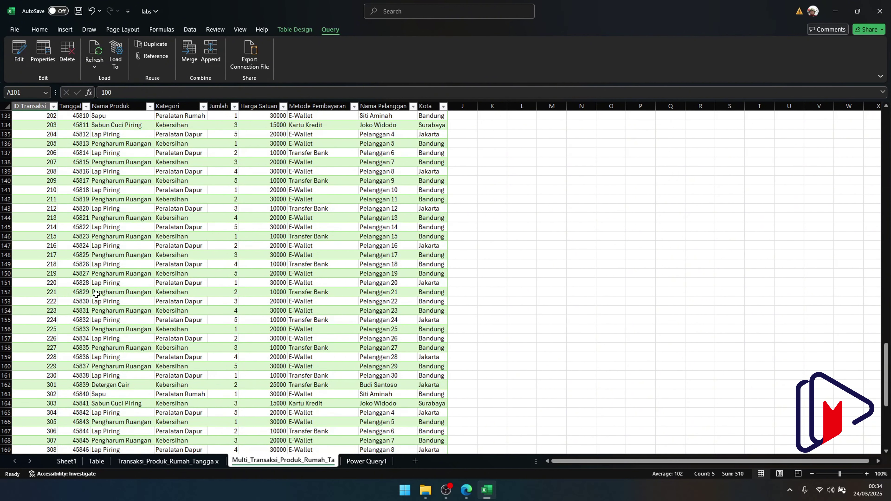
pyautogui.scroll(8, 99, 293)
pyautogui.scroll(20, 98, 292)
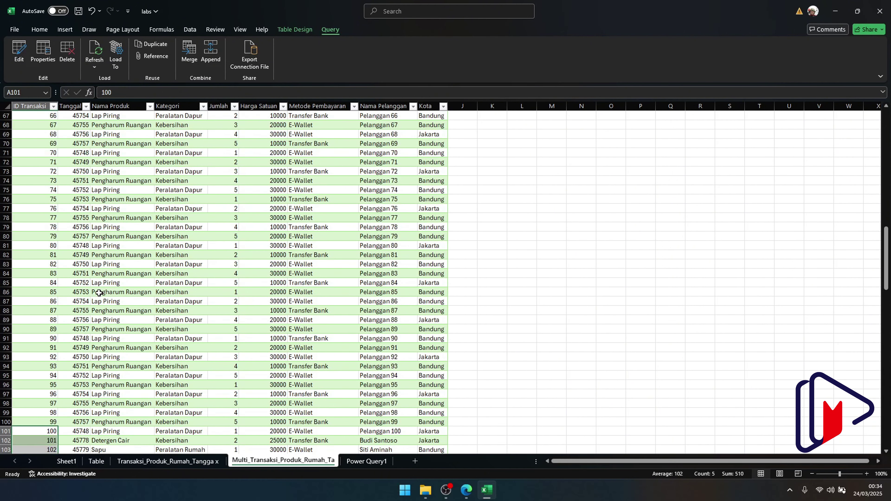
pyautogui.scroll(5, 99, 292)
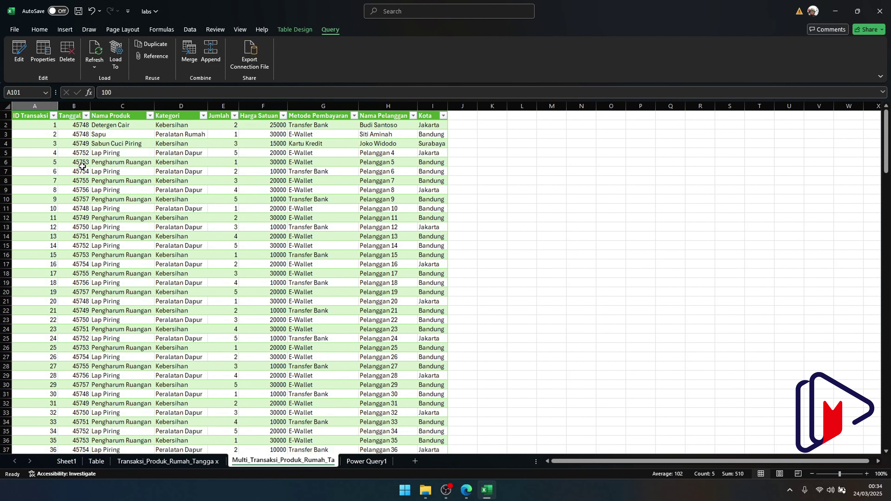
pyautogui.moveTo(75, 162); pyautogui.dragTo(71, 231)
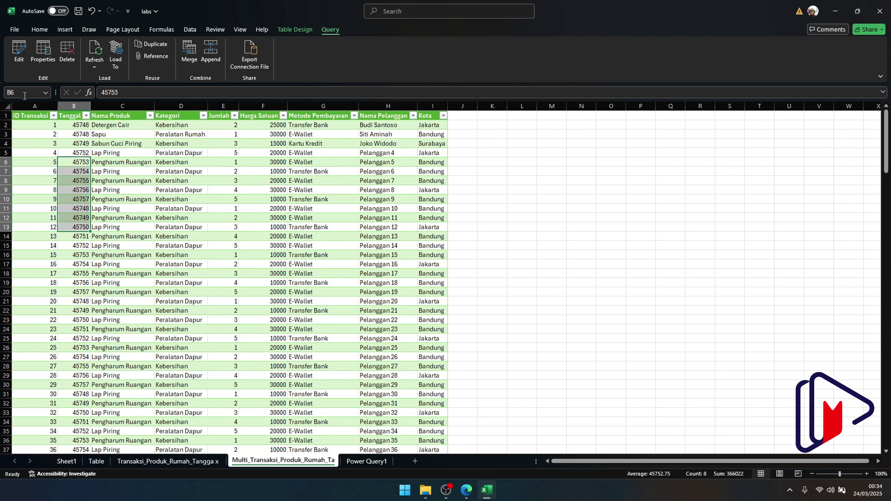
# Edit the Multi_Transaksi query to set the Tanggal column's data type to Date, and load the result back to the sheet
pyautogui.click(19, 70)
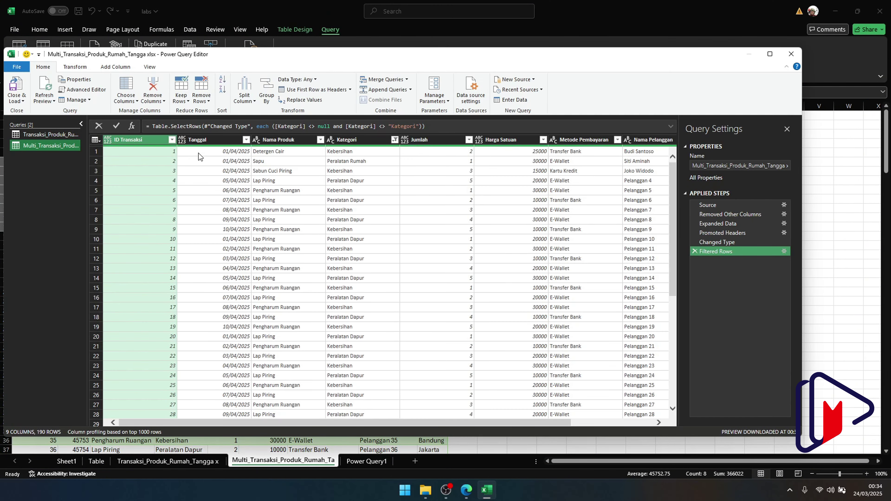
pyautogui.click(199, 153)
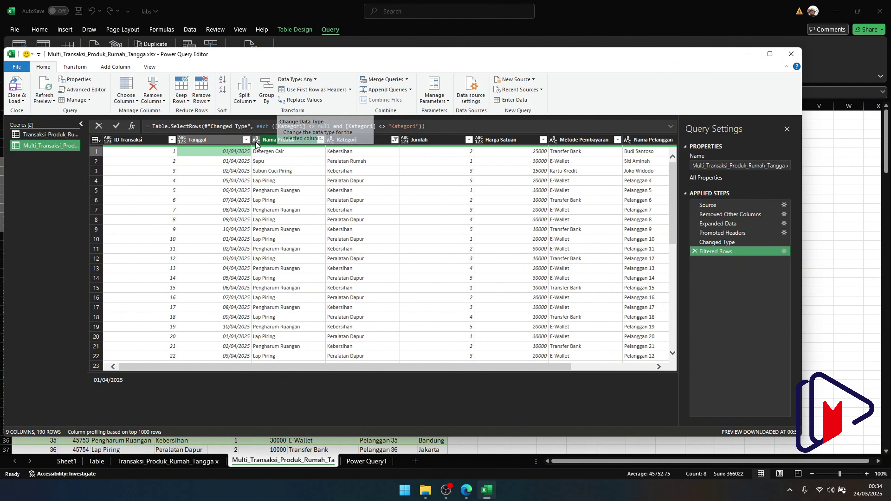
pyautogui.click(229, 141)
pyautogui.click(298, 79)
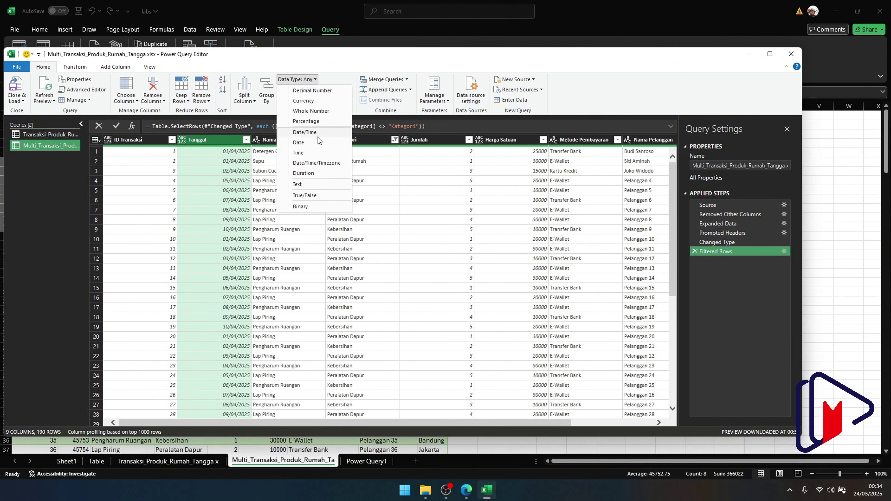
pyautogui.click(315, 144)
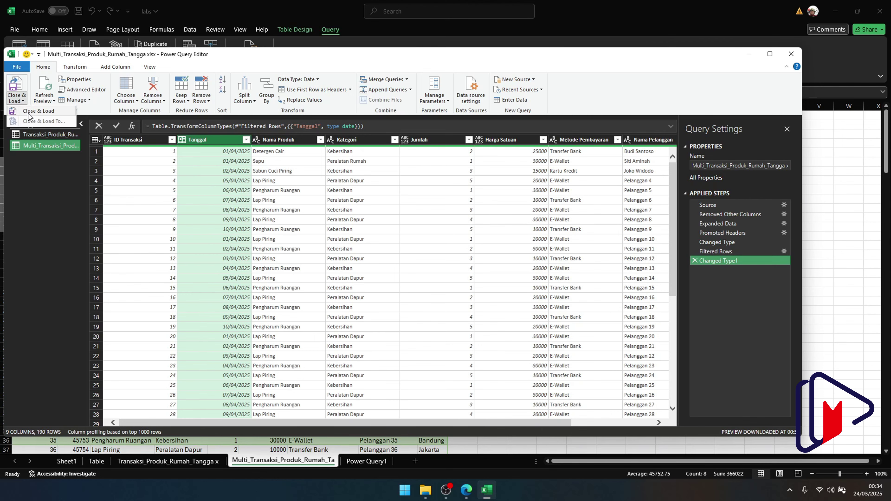
pyautogui.click(16, 87)
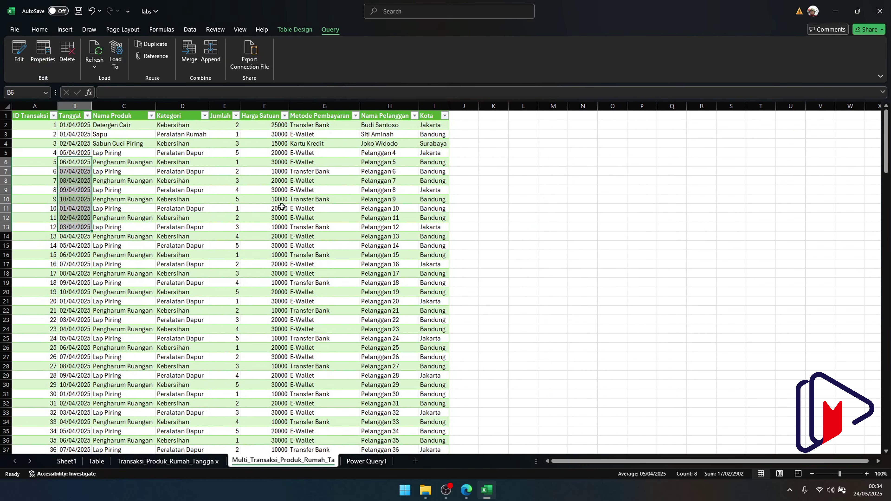
pyautogui.click(68, 154)
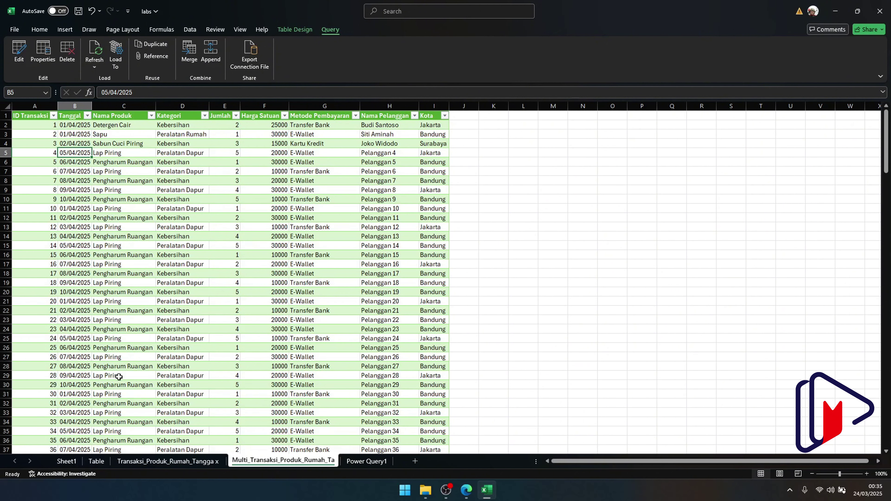
# Review the Multi Sheet topic in the Power Query1 outline and switch to the power query folder in File Explorer
pyautogui.click(357, 461)
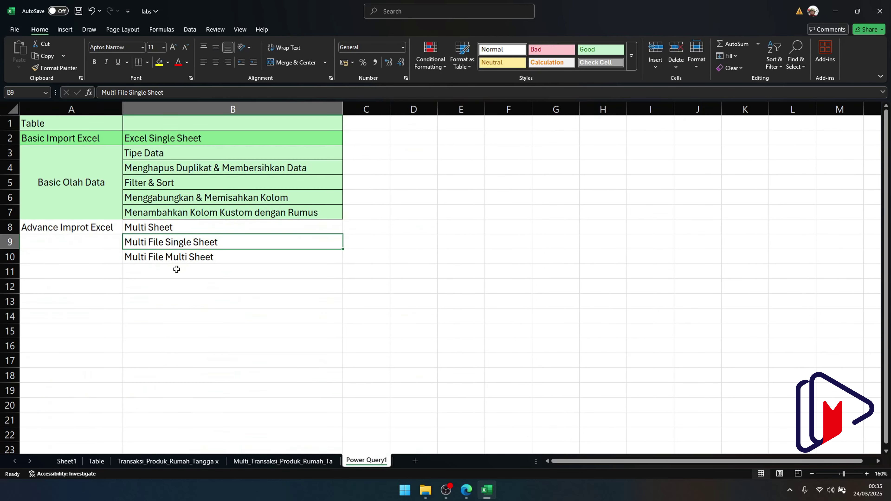
pyautogui.click(166, 229)
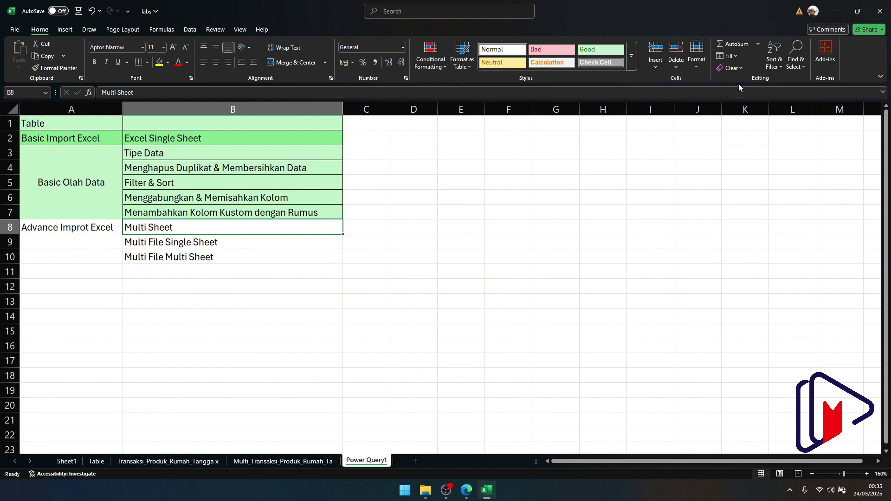
pyautogui.click(425, 491)
pyautogui.click(234, 247)
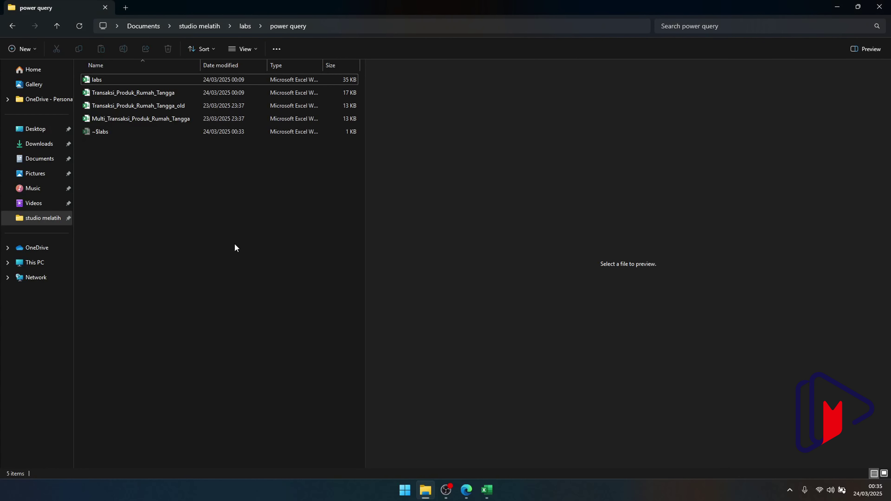
# Create a new folder named 2025 inside the power query folder
pyautogui.rightClick(126, 182)
pyautogui.moveTo(245, 258)
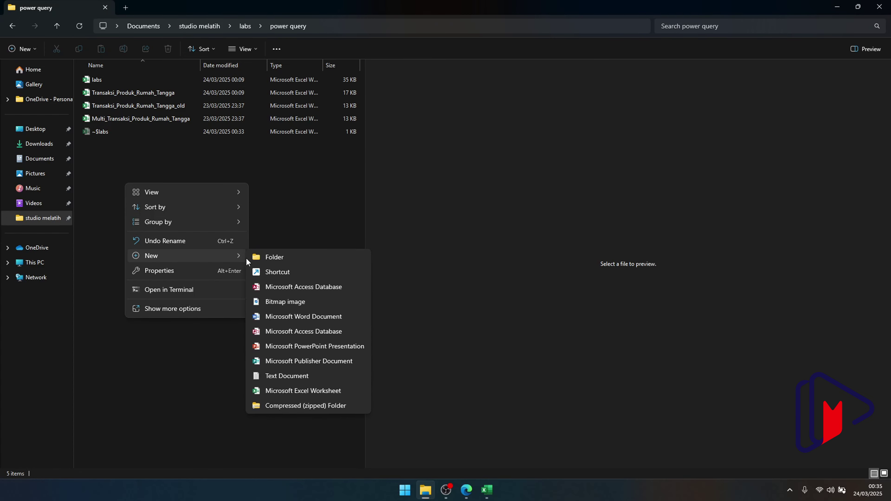
pyautogui.click(272, 257)
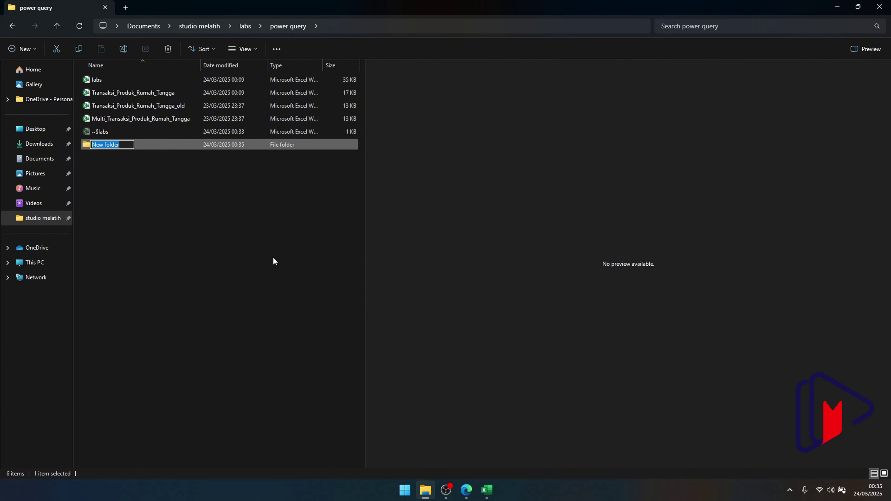
pyautogui.write('2025')
pyautogui.press('Return')
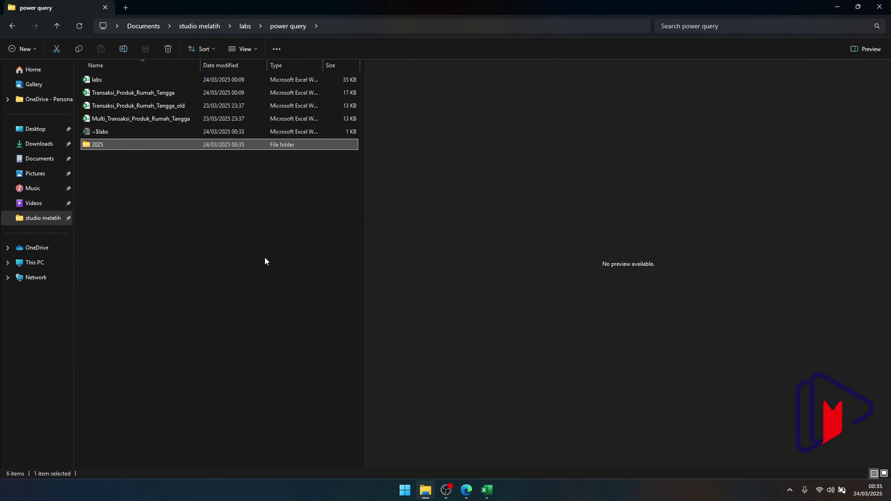
# Copy the Multi_Transaksi_Produk_Rumah_Tangga workbook into the 2025 folder, without replacing the file already pasted there
pyautogui.click(154, 121)
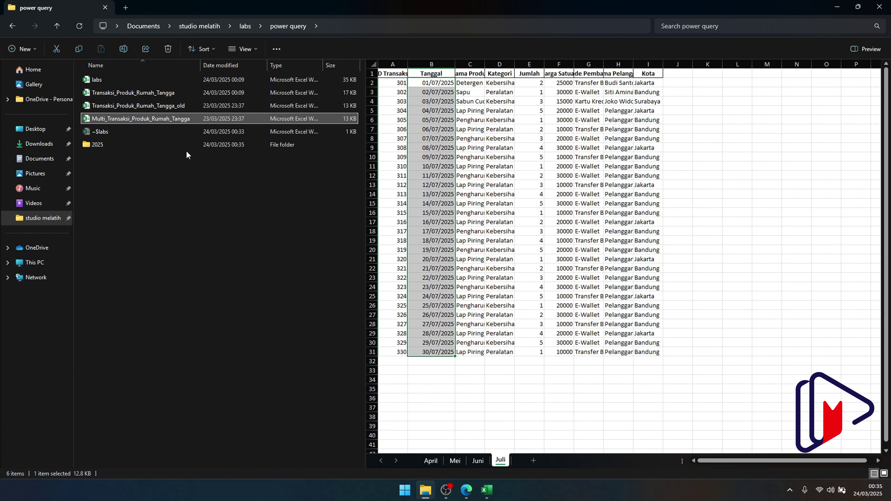
pyautogui.hotkey('ctrl', 'c')
pyautogui.doubleClick(138, 145)
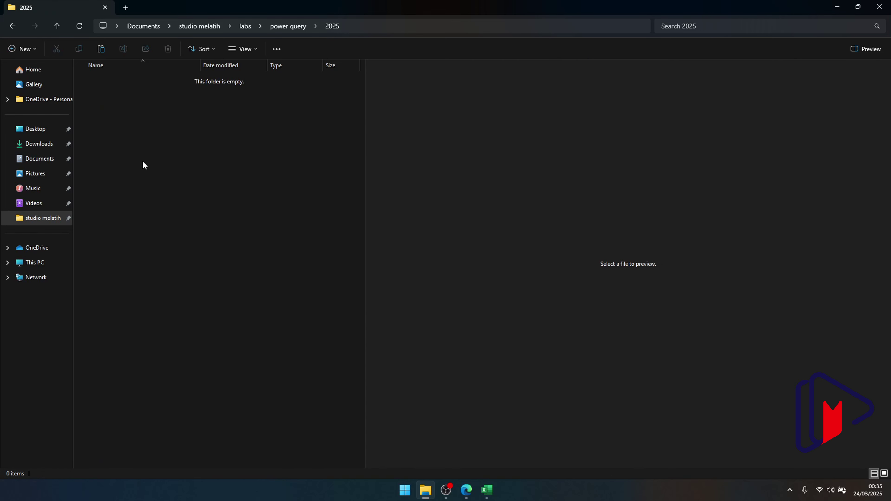
pyautogui.hotkey('ctrl', 'v')
pyautogui.hotkey('ctrl', 'v')
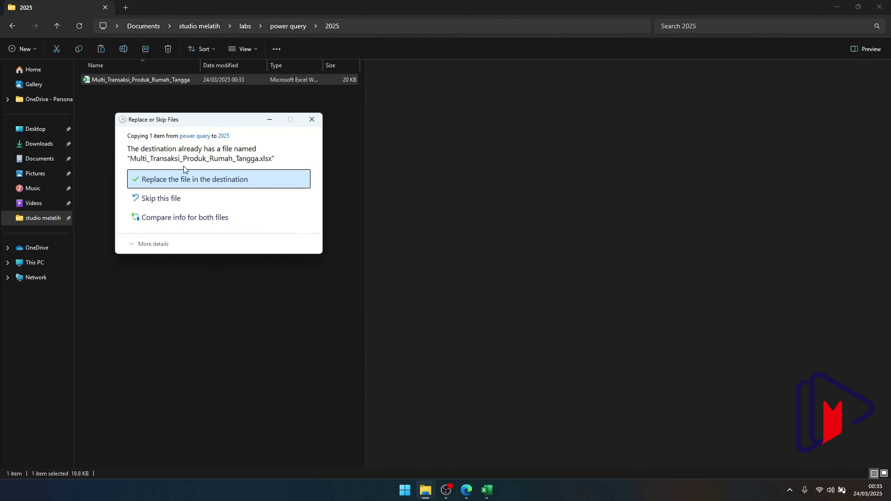
pyautogui.click(315, 119)
pyautogui.moveTo(256, 120); pyautogui.dragTo(176, 102)
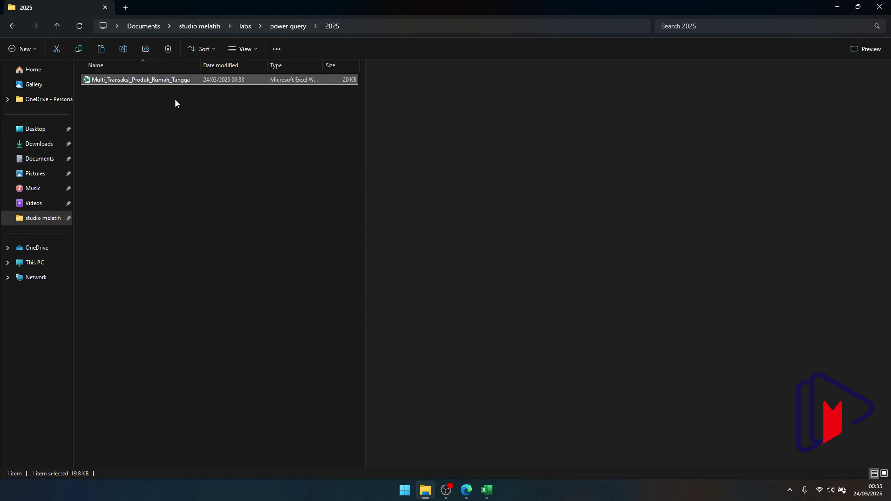
# Paste three more copies of the workbook into the 2025 folder and fit the Name column to the full file names
pyautogui.click(165, 127)
pyautogui.hotkey('ctrl', 'v')
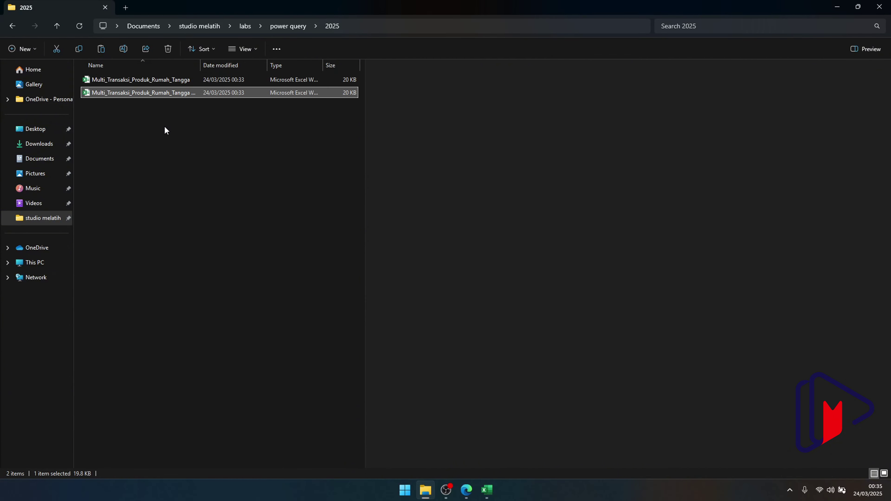
pyautogui.hotkey('ctrl', 'v')
pyautogui.hotkey('ctrl', 'v')
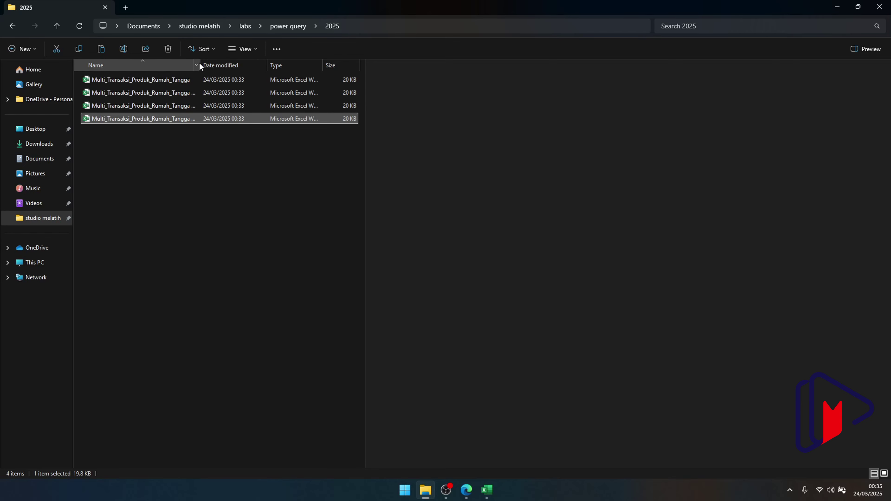
pyautogui.doubleClick(199, 64)
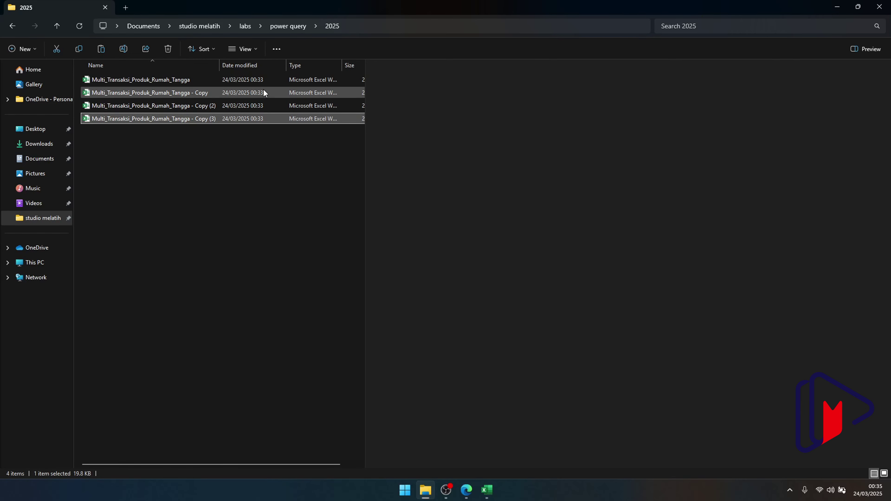
pyautogui.click(132, 83)
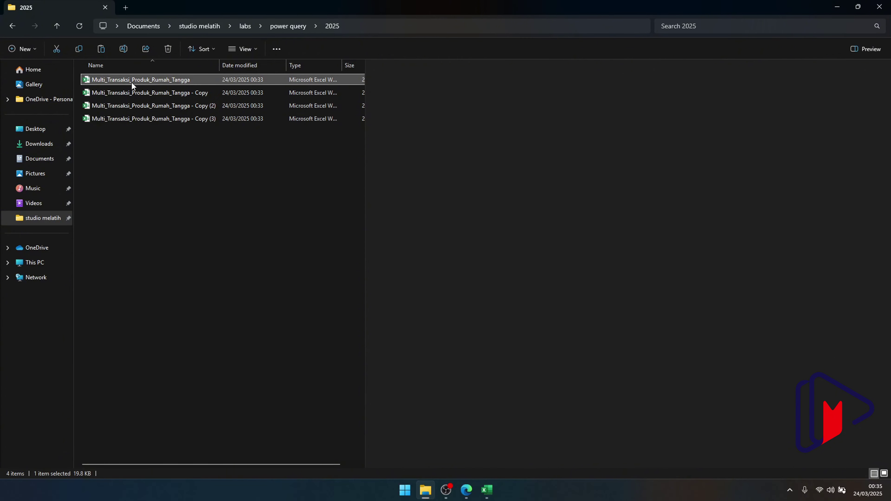
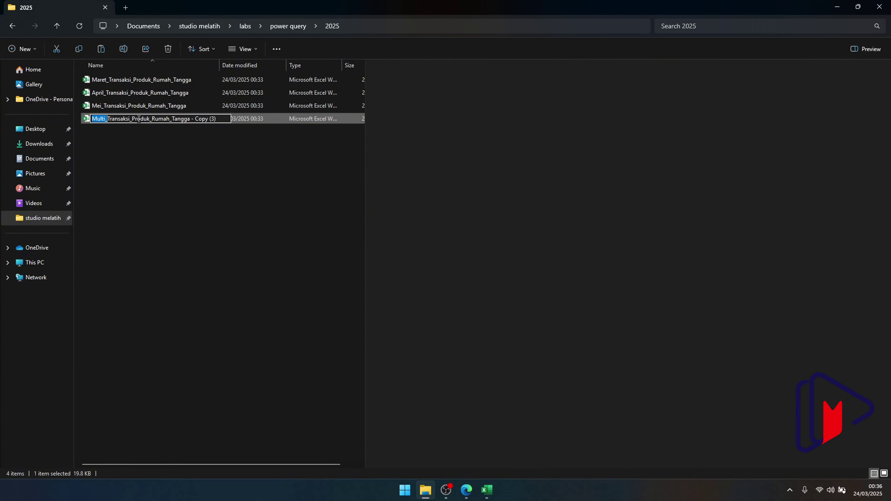
# Rename the fourth workbook copy as Juni_Transaksi_Produk_Rumah_Tangga
pyautogui.press('BackSpace')
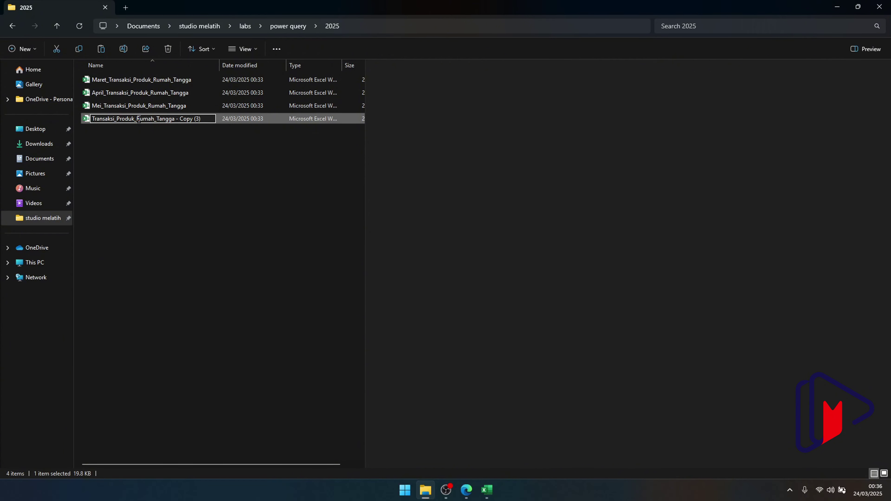
pyautogui.write('Juni')
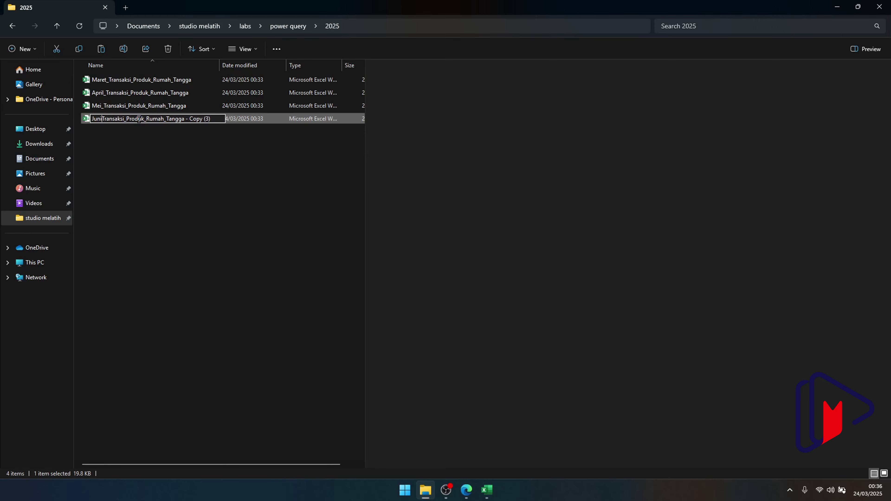
pyautogui.write('_')
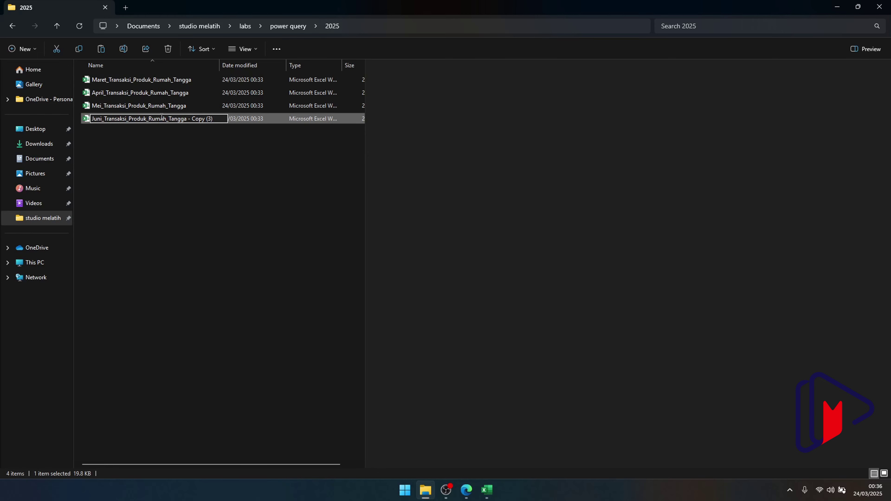
pyautogui.moveTo(187, 121); pyautogui.dragTo(233, 125)
pyautogui.press('BackSpace')
pyautogui.press('Return')
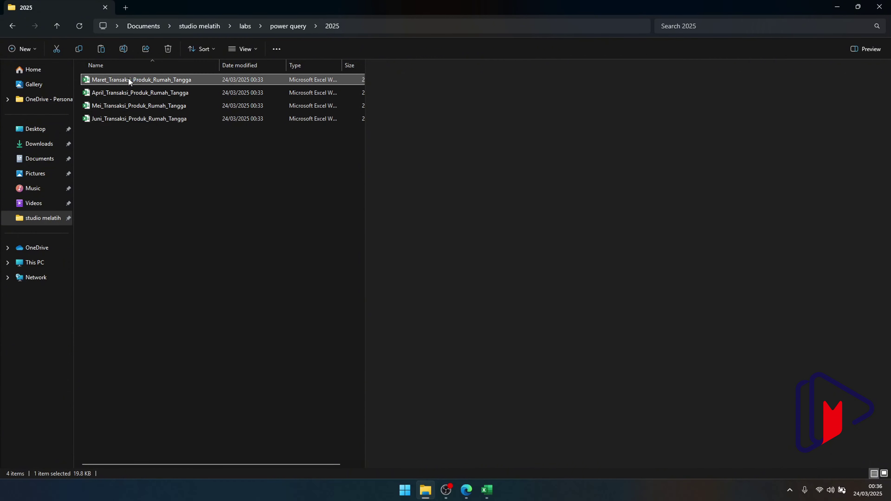
# Switch to the Maret_Transaksi_Produk_Rumah_Tangga workbook in Excel, enable editing, and go to the start of its April sheet
pyautogui.hotkey('alt', 'Tab')
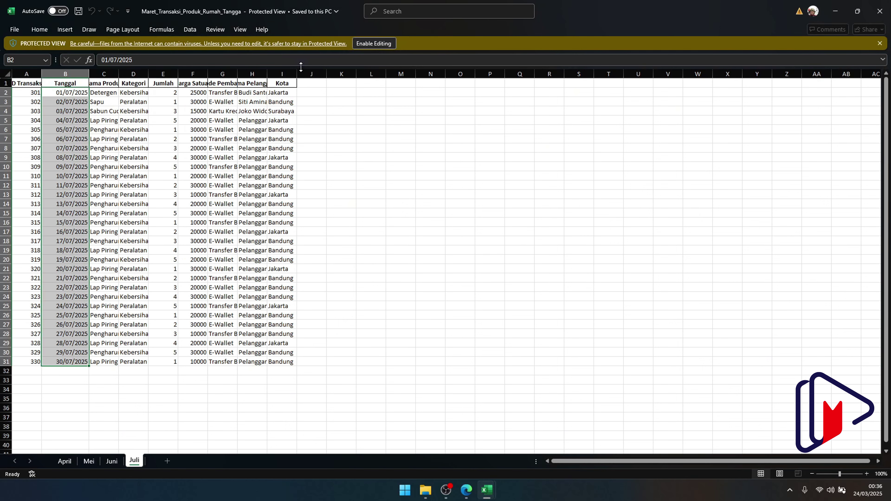
pyautogui.click(374, 43)
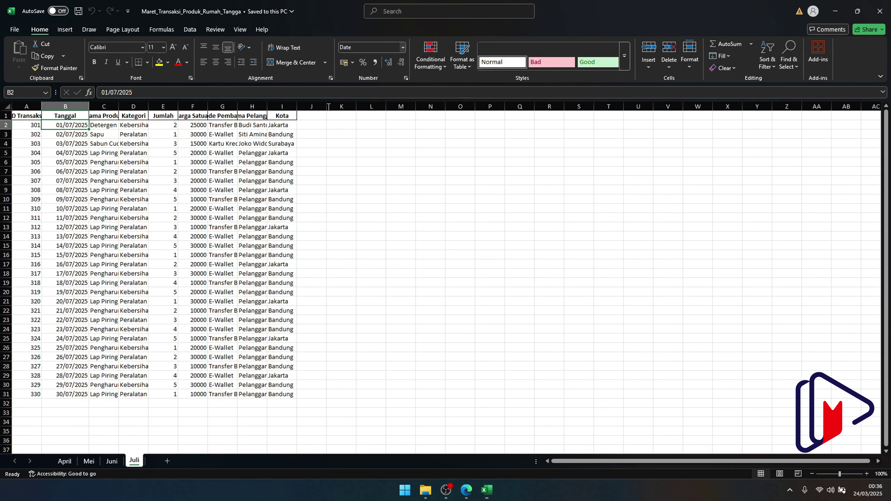
pyautogui.click(70, 462)
pyautogui.scroll(20, 172, 340)
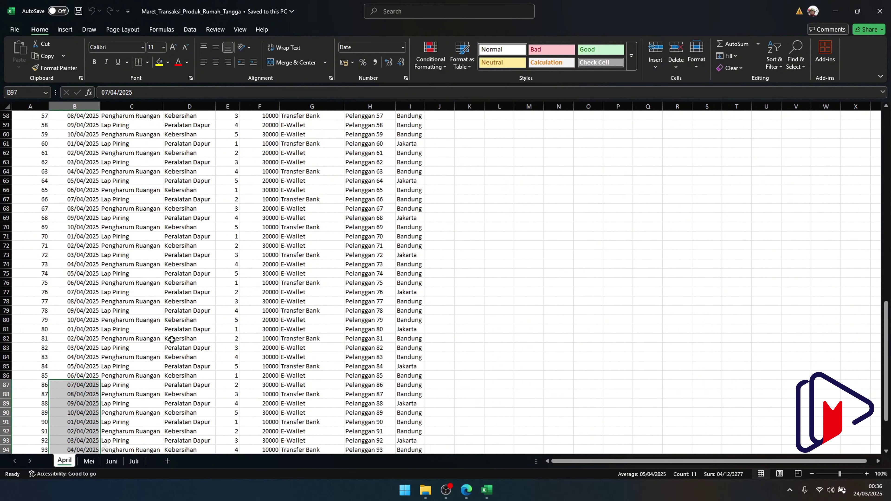
pyautogui.scroll(3, 171, 340)
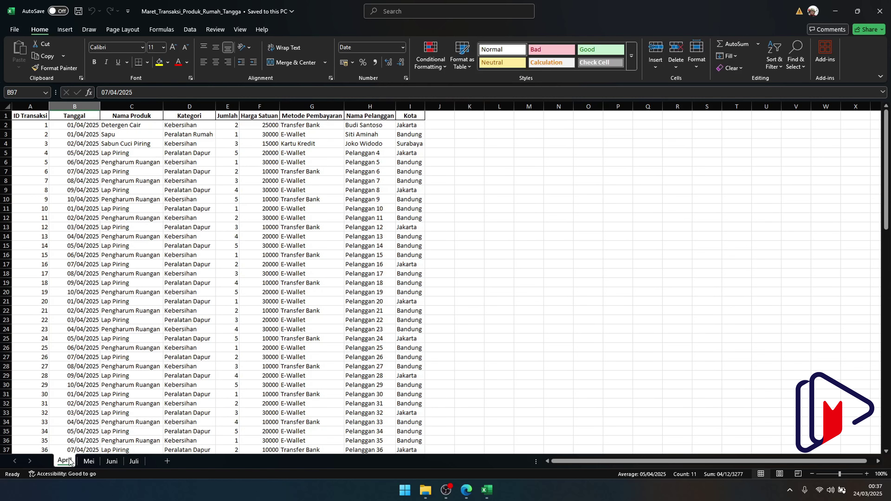
# Change the first Tanggal date in cell B2 of the April sheet to 01/03/2025
pyautogui.click(74, 125)
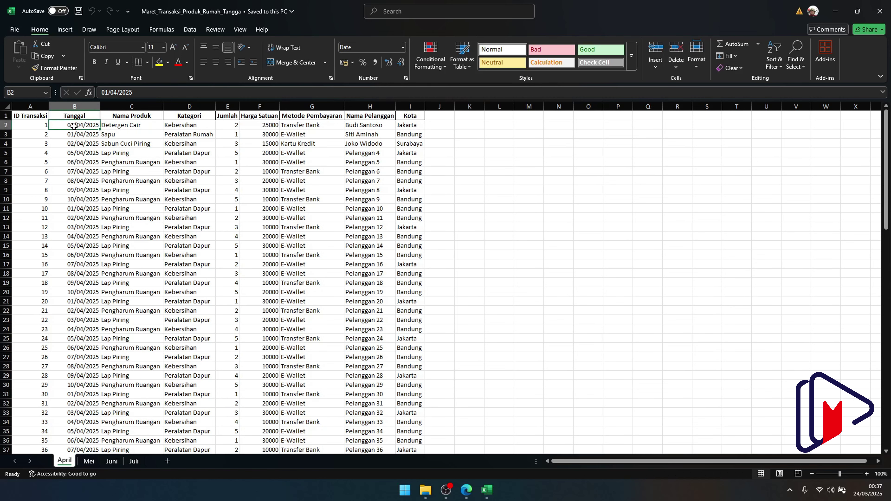
pyautogui.doubleClick(75, 126)
pyautogui.click(82, 126)
pyautogui.press('BackSpace')
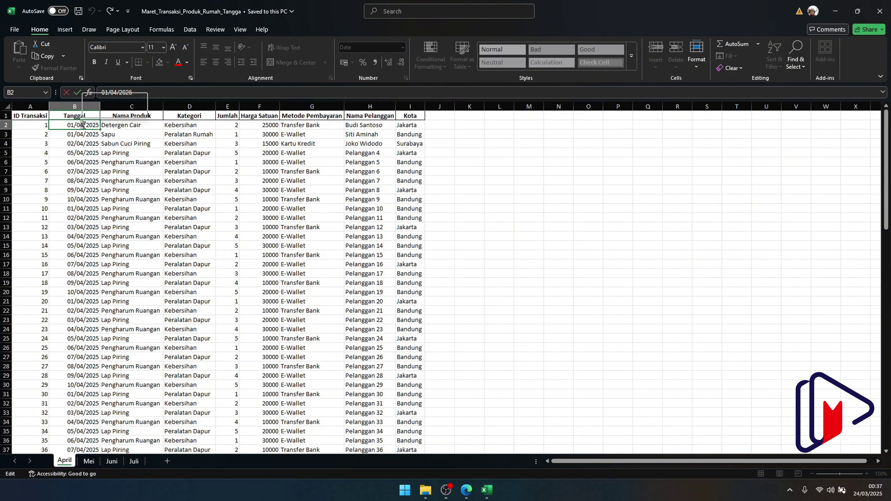
pyautogui.write('3')
pyautogui.press('Return')
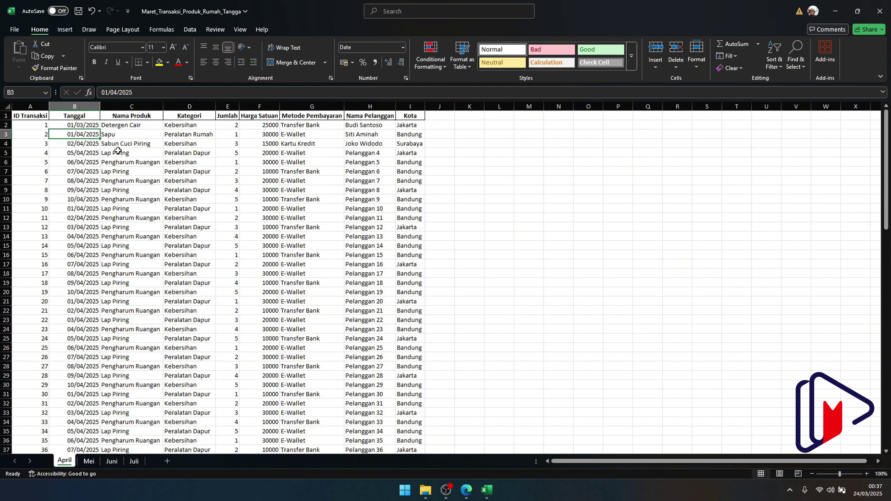
# Fill the Tanggal column with consecutive dates from B2 down to the last transaction row
pyautogui.click(121, 153)
pyautogui.click(8, 125)
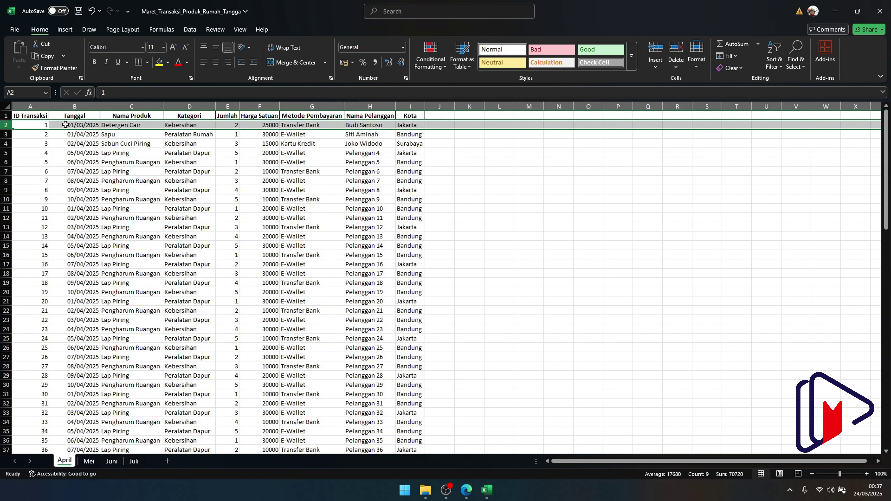
pyautogui.click(84, 126)
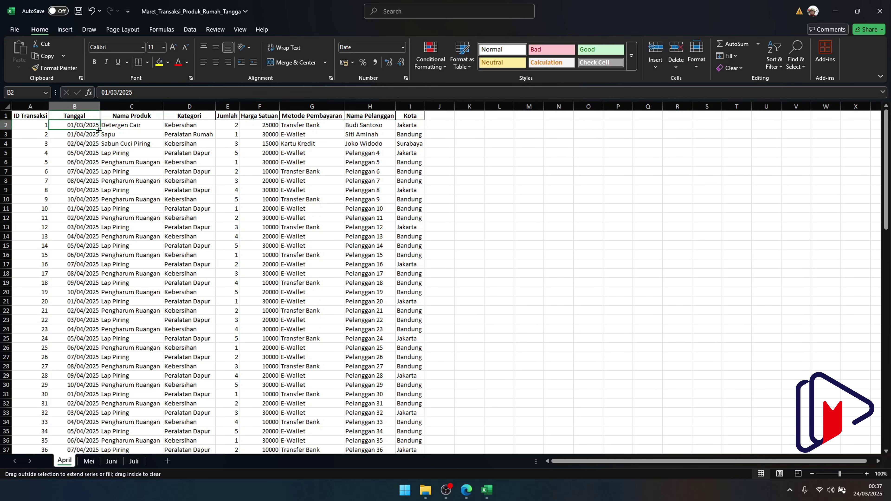
pyautogui.doubleClick(98, 129)
pyautogui.scroll(-1, 53, 279)
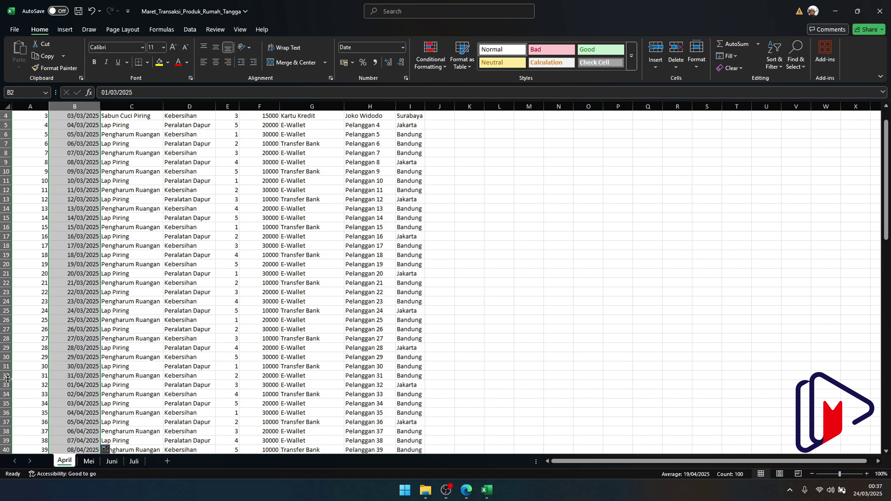
# Remove all transaction data from row 32 downward on the April sheet
pyautogui.moveTo(6, 376); pyautogui.dragTo(291, 388)
pyautogui.hotkey('ctrl', 'shift', 'Down')
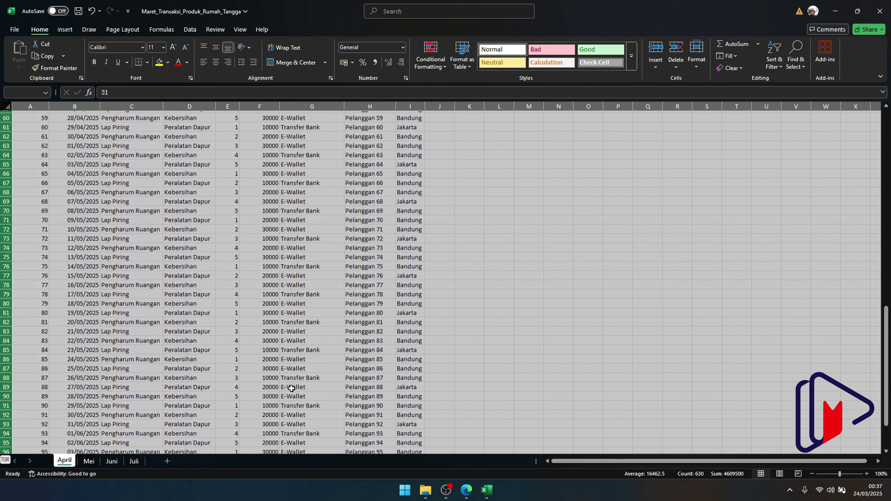
pyautogui.press('Delete')
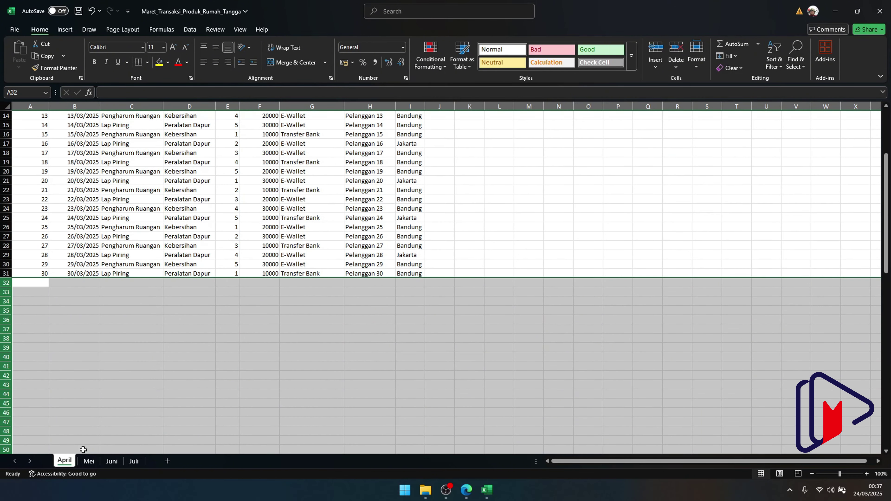
# Rename the April sheet as maret
pyautogui.doubleClick(65, 460)
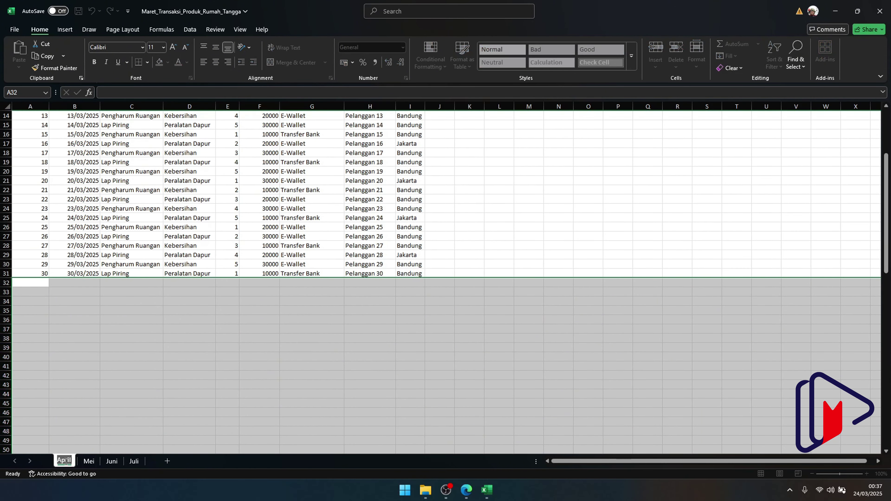
pyautogui.write('m')
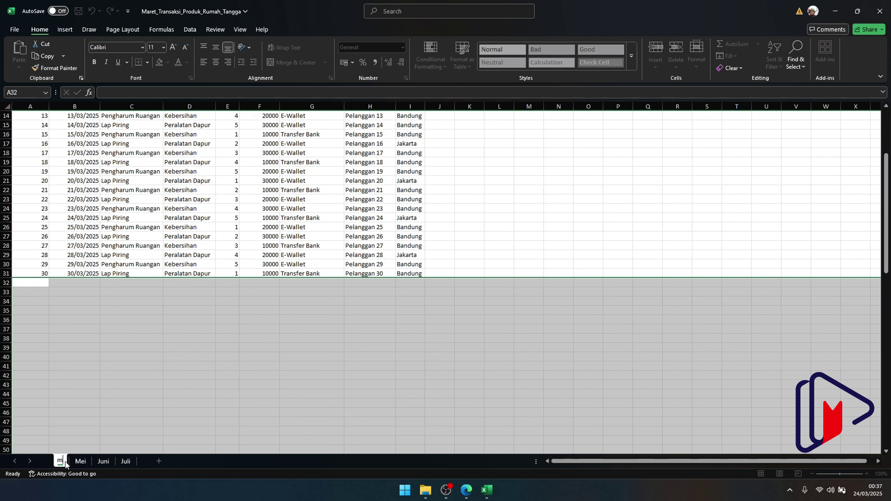
pyautogui.write('aret')
pyautogui.press('Return')
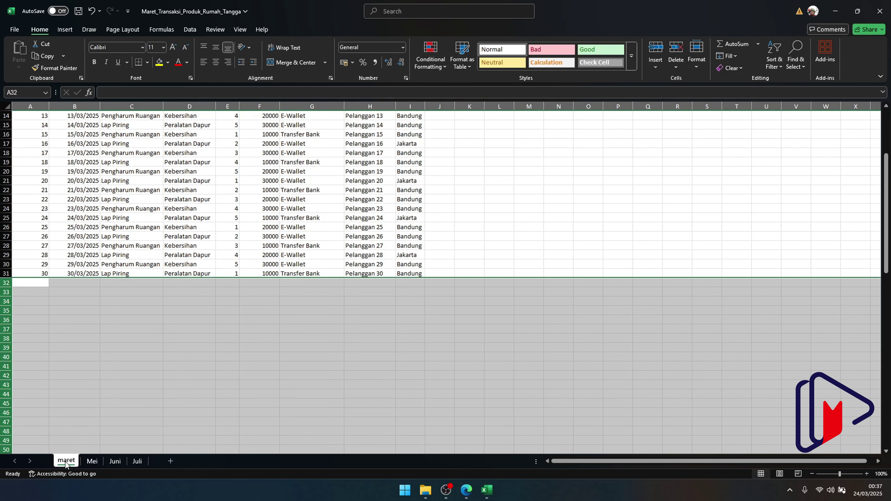
# Delete the Mei, Juni and Juli sheets together from the workbook
pyautogui.click(92, 461)
pyautogui.keyDown('shift'); pyautogui.click(110, 463); pyautogui.keyUp('shift')
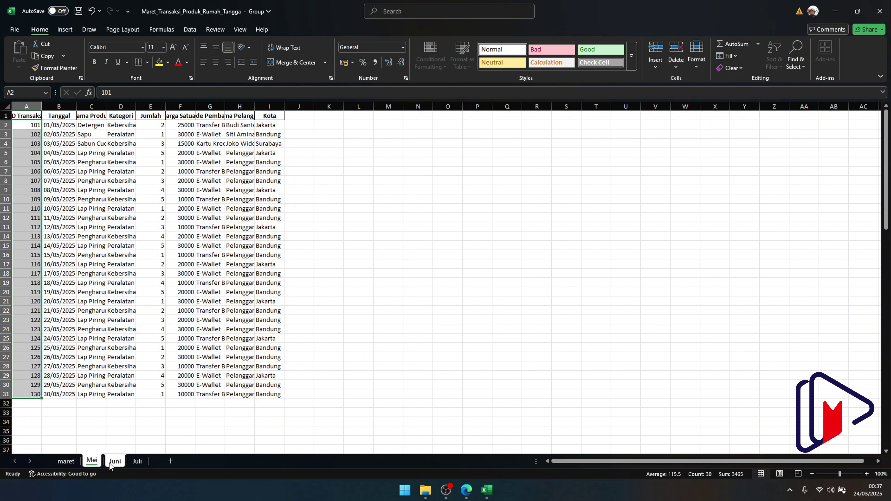
pyautogui.keyDown('shift'); pyautogui.click(137, 463); pyautogui.keyUp('shift')
pyautogui.rightClick(136, 462)
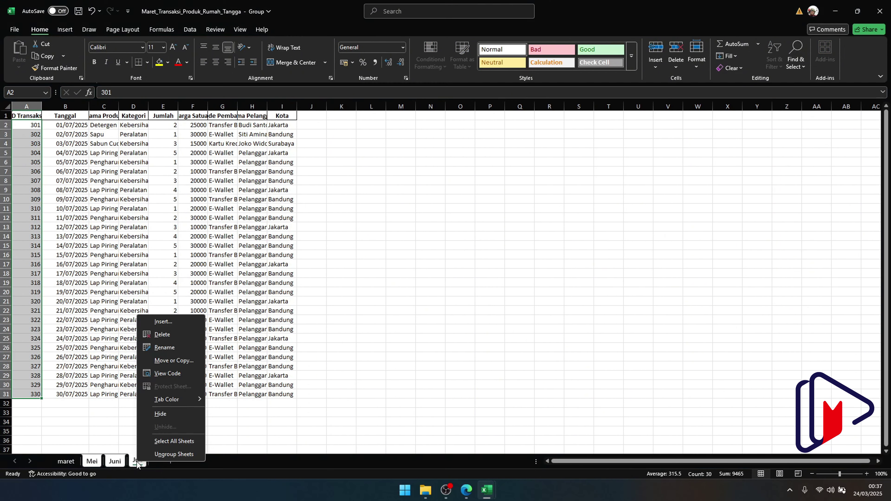
pyautogui.click(165, 334)
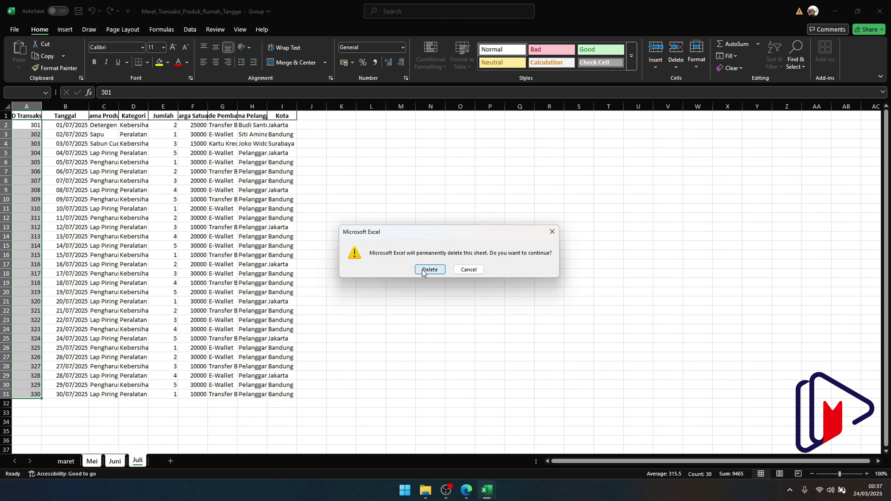
pyautogui.click(424, 270)
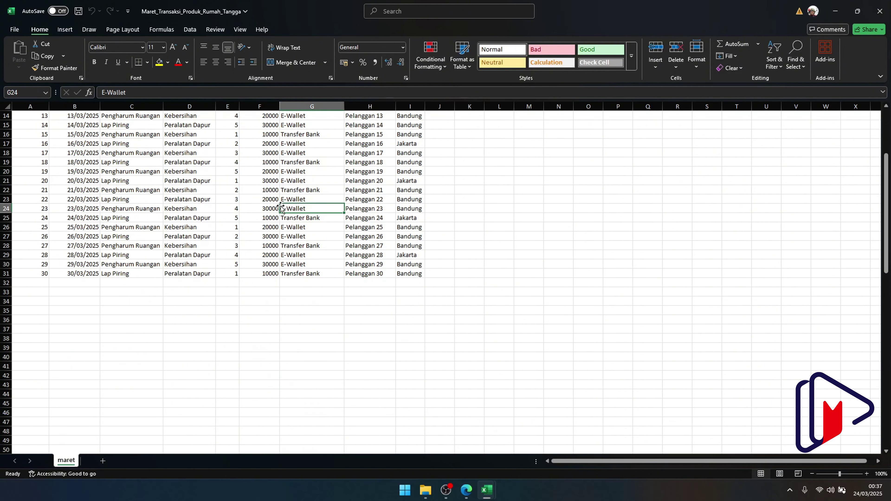
# Save and close the Maret workbook, and open April_Transaksi_Produk_Rumah_Tangga from the 2025 folder
pyautogui.hotkey('ctrl', 's')
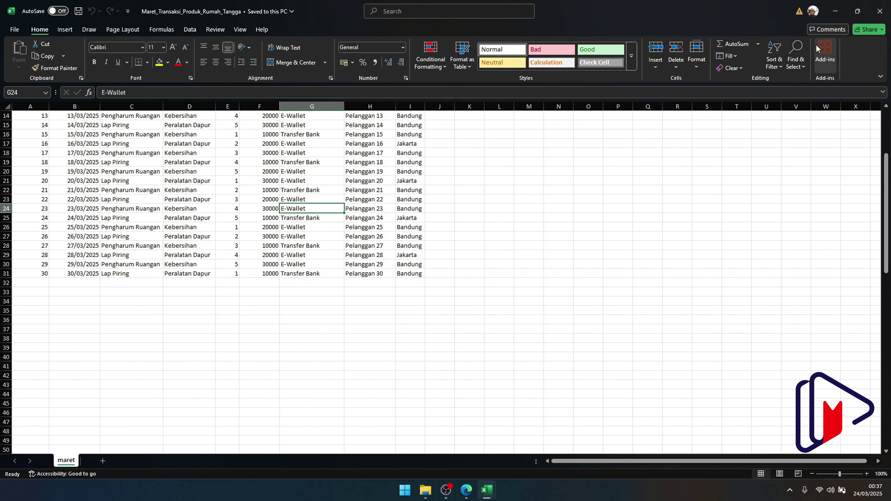
pyautogui.click(888, 6)
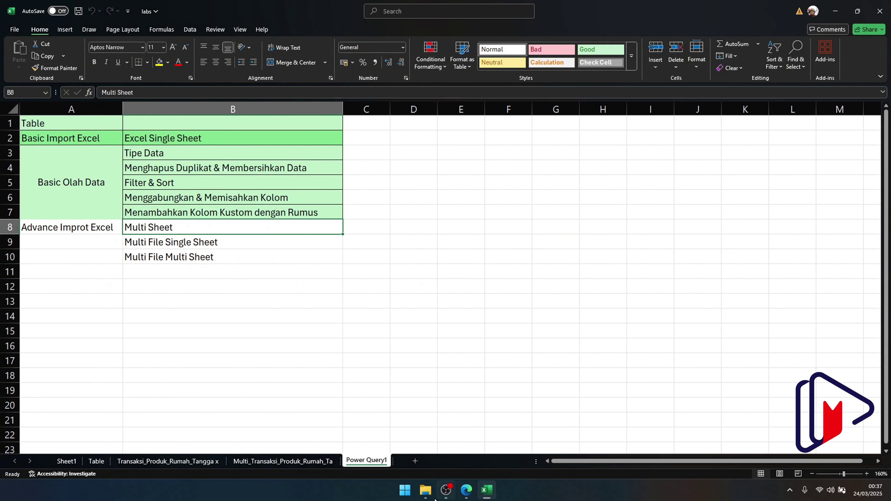
pyautogui.click(426, 490)
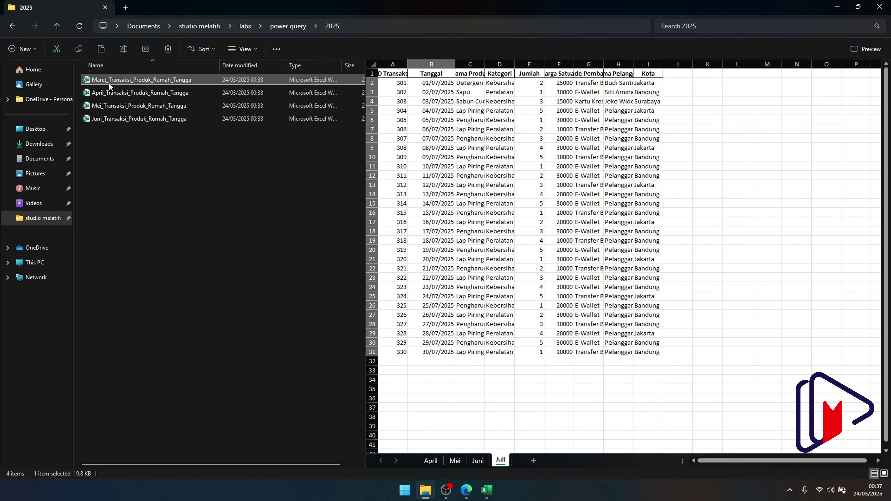
pyautogui.click(107, 93)
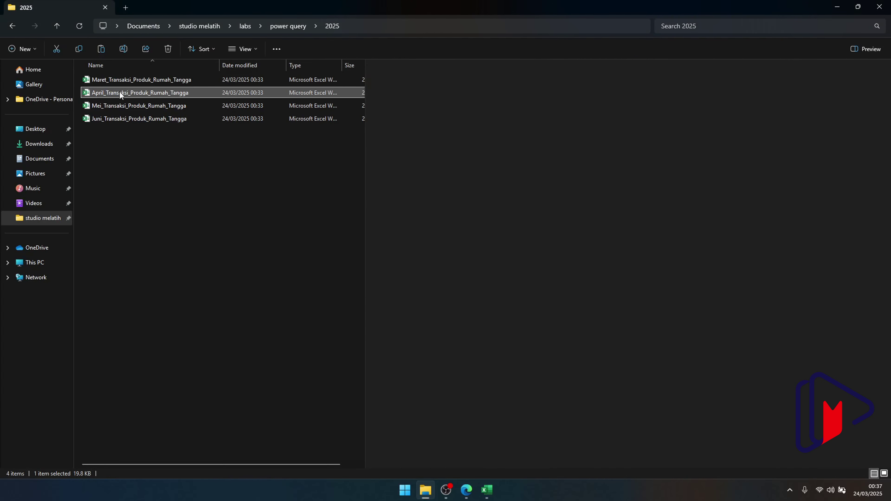
pyautogui.hotkey('alt', 'Tab')
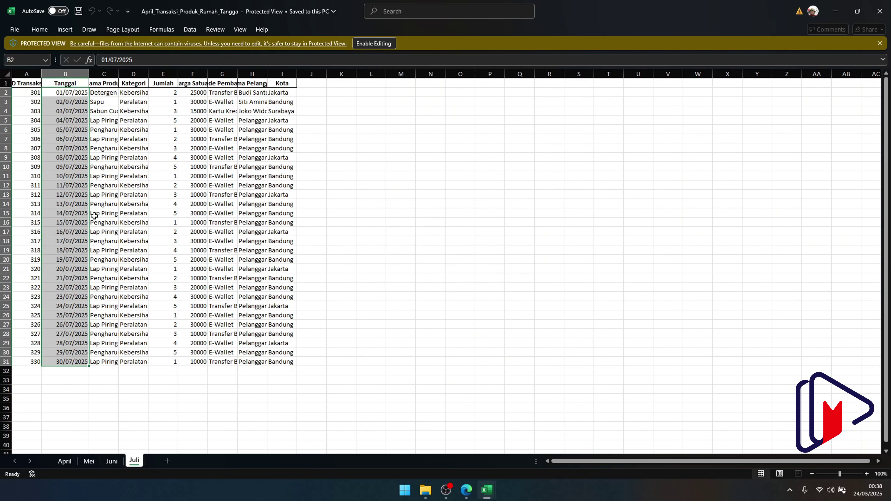
# Examine the transaction rows on the April sheet to decide which block to remove
pyautogui.click(61, 462)
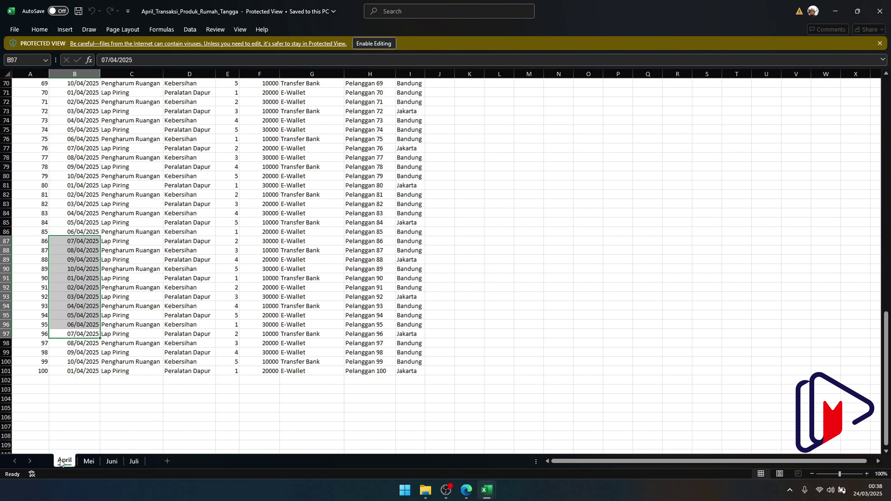
pyautogui.scroll(3, 80, 286)
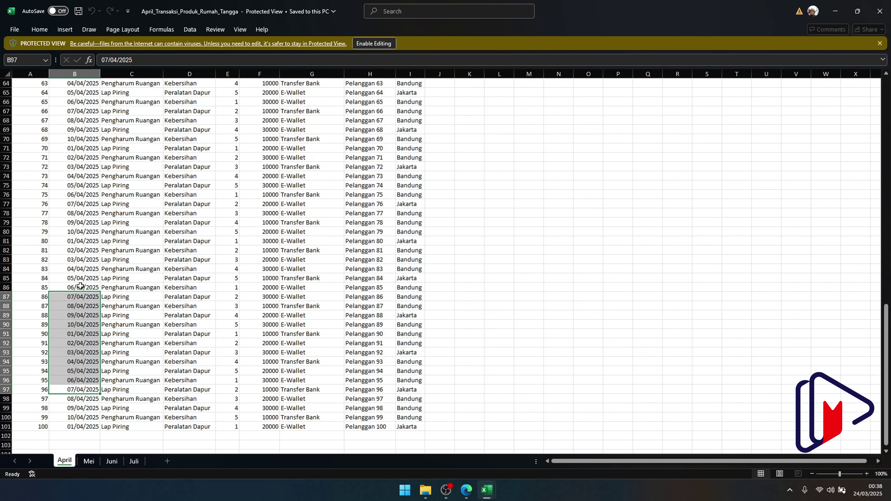
pyautogui.scroll(-3, 80, 285)
pyautogui.scroll(1, 78, 266)
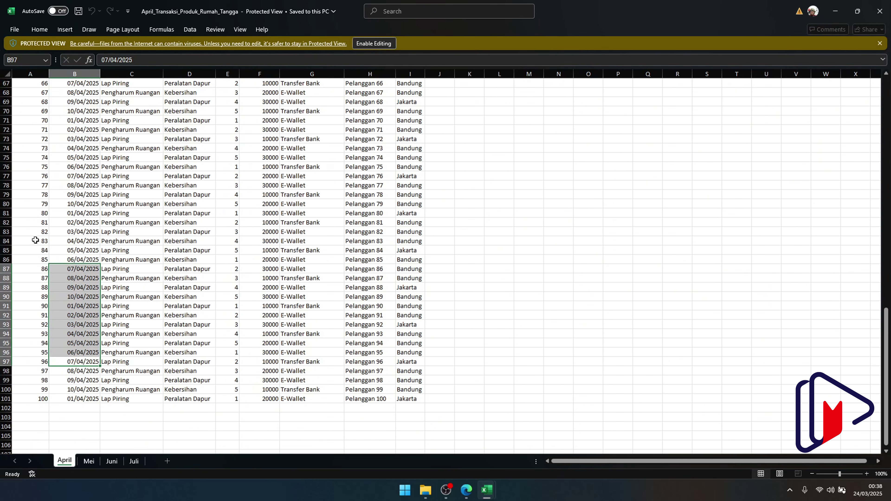
pyautogui.scroll(20, 35, 240)
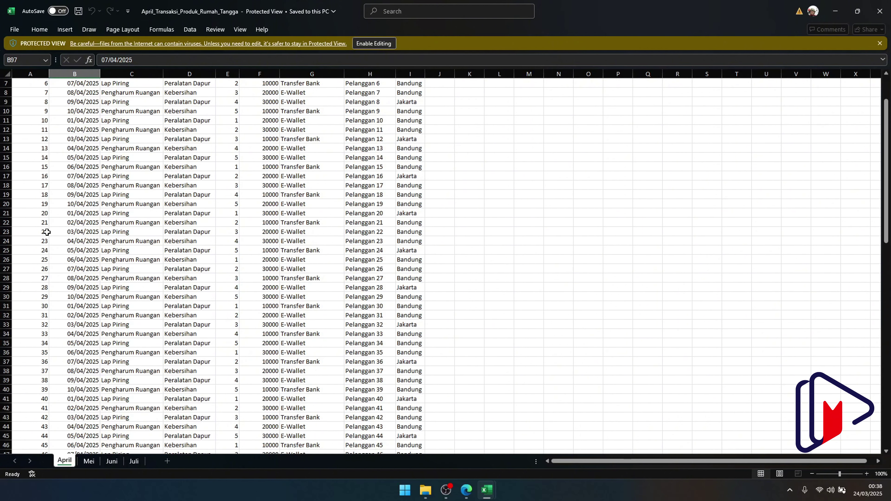
pyautogui.scroll(-5, 20, 258)
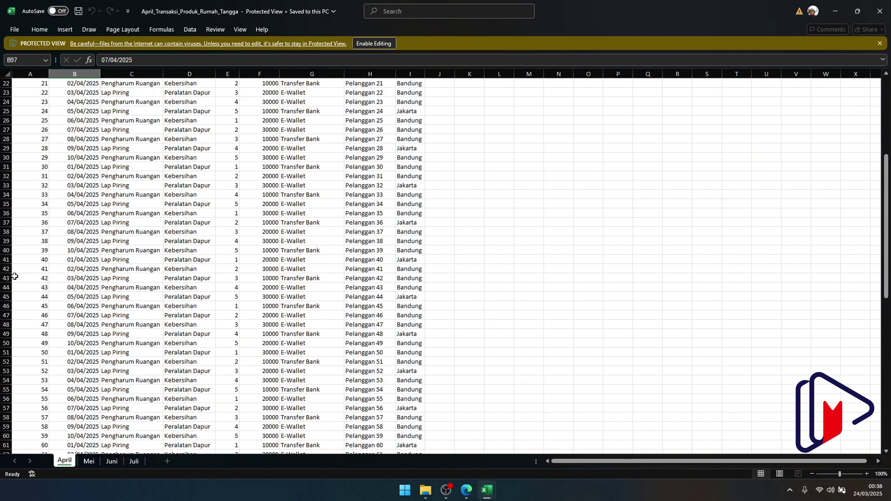
pyautogui.scroll(-2, 14, 277)
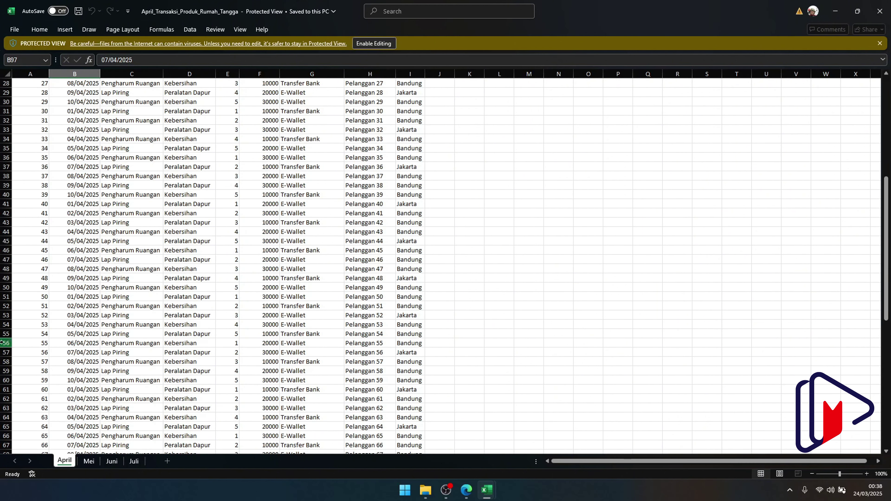
# Enable editing of the April workbook and delete rows 2 to 61 from the April sheet
pyautogui.moveTo(3, 380); pyautogui.dragTo(5, 108)
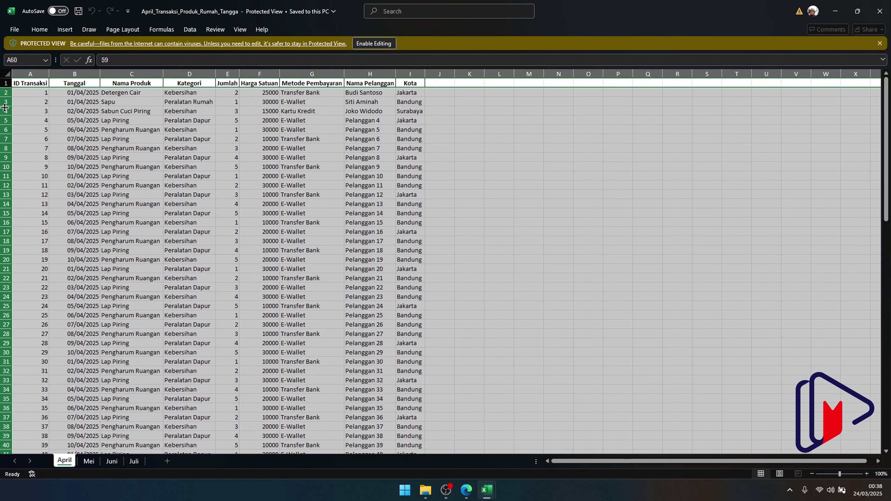
pyautogui.rightClick(5, 108)
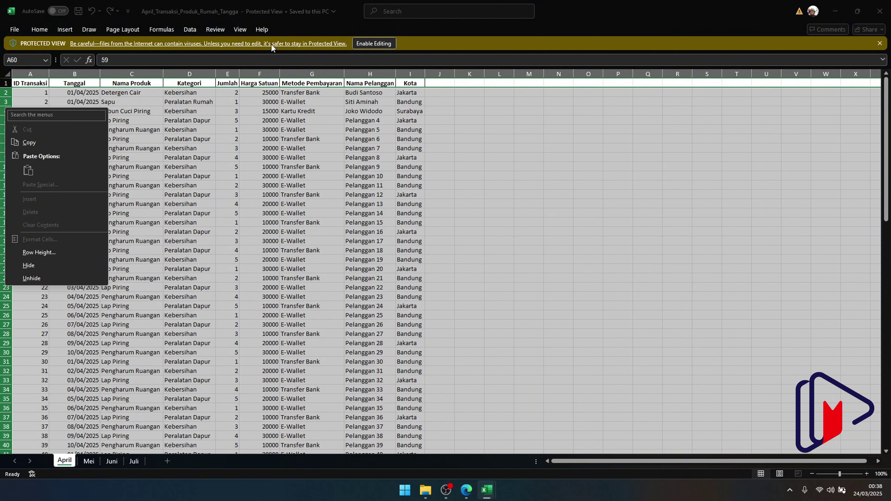
pyautogui.click(370, 43)
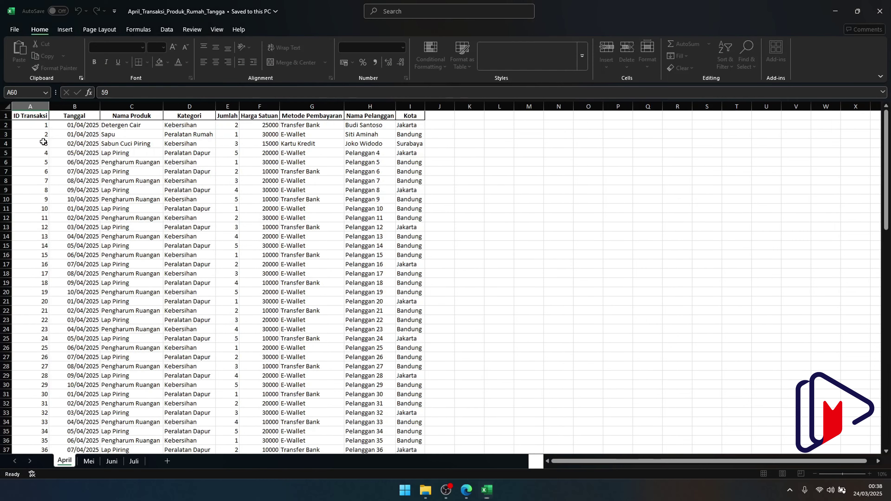
pyautogui.moveTo(6, 125); pyautogui.dragTo(2, 414)
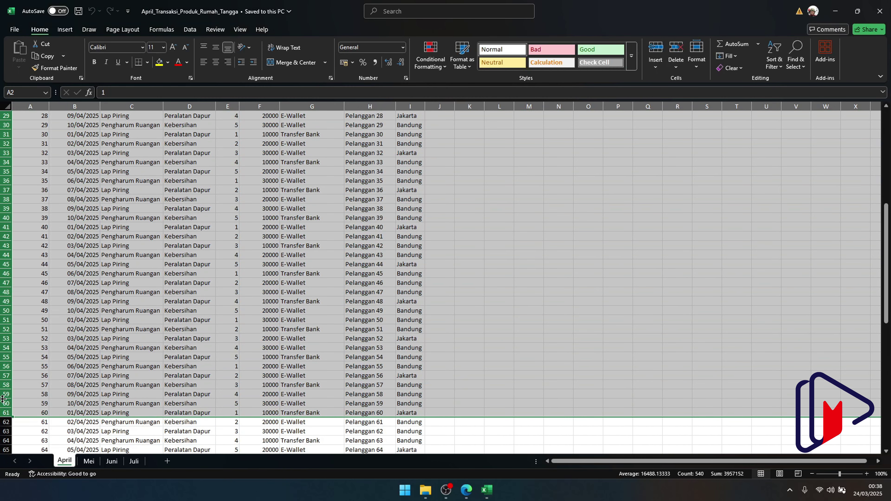
pyautogui.rightClick(3, 401)
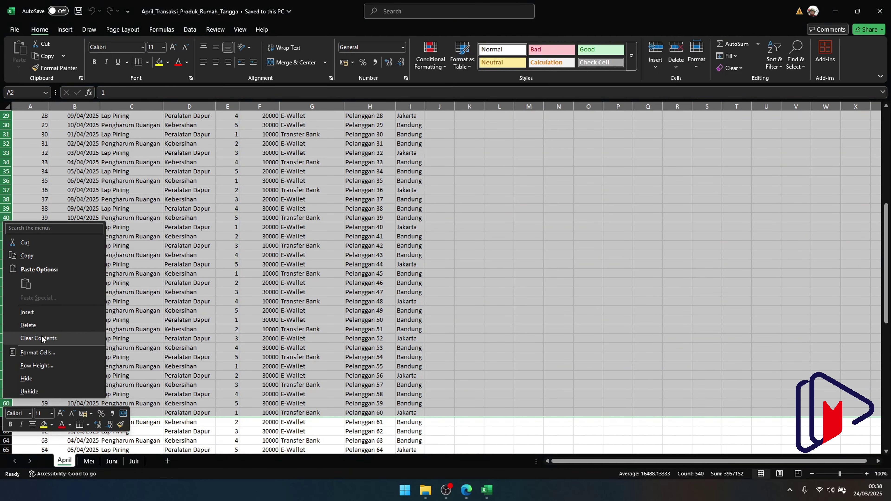
pyautogui.click(41, 327)
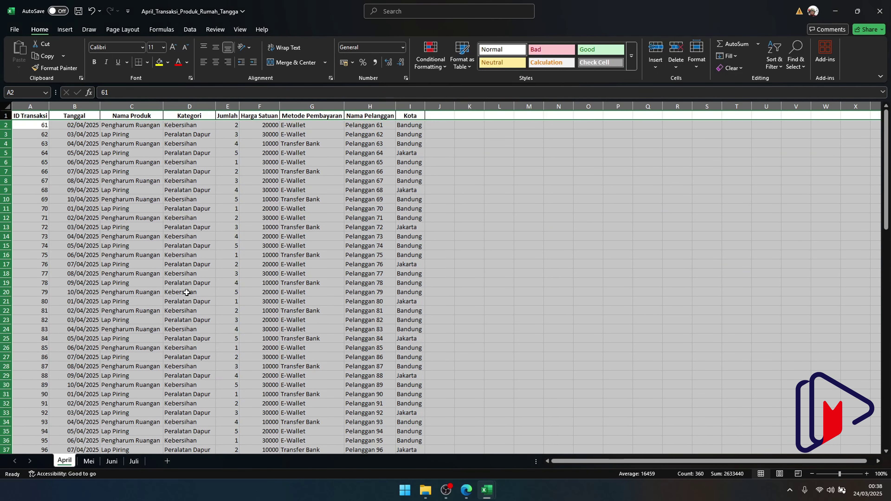
pyautogui.click(153, 268)
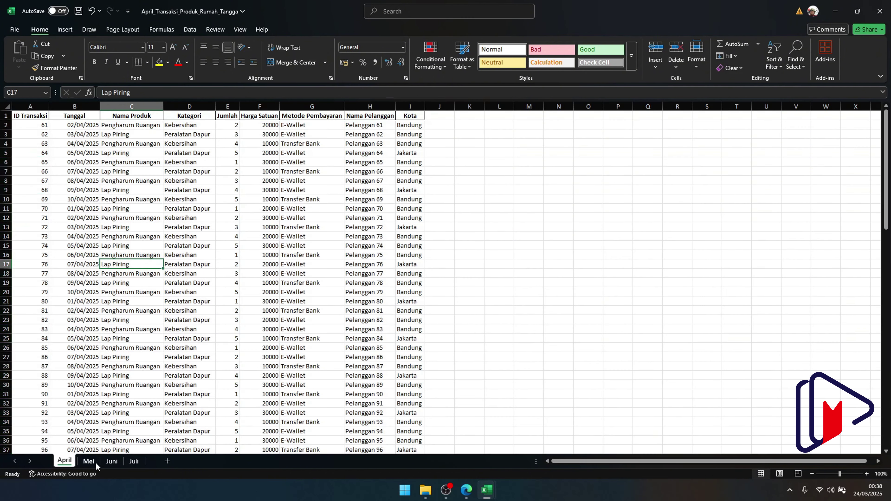
# Delete the Mei, Juni and Juli sheets together from the April workbook
pyautogui.click(89, 461)
pyautogui.keyDown('shift'); pyautogui.click(134, 462); pyautogui.keyUp('shift')
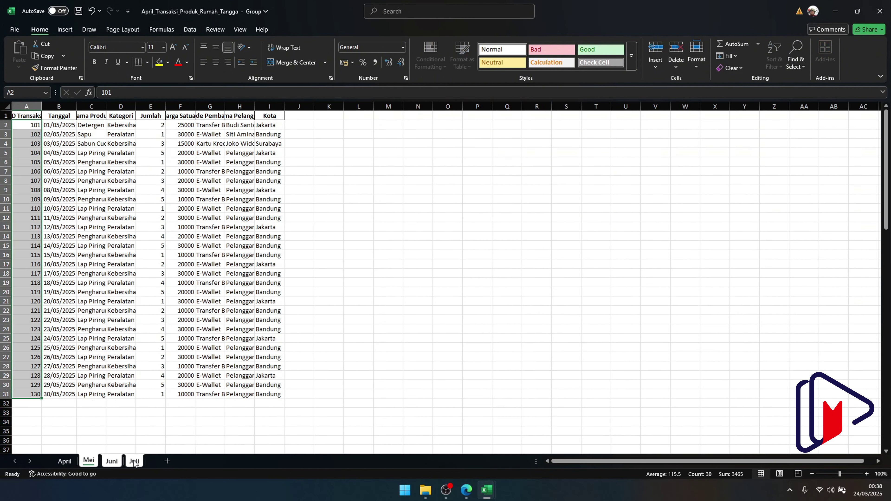
pyautogui.rightClick(134, 462)
pyautogui.click(159, 333)
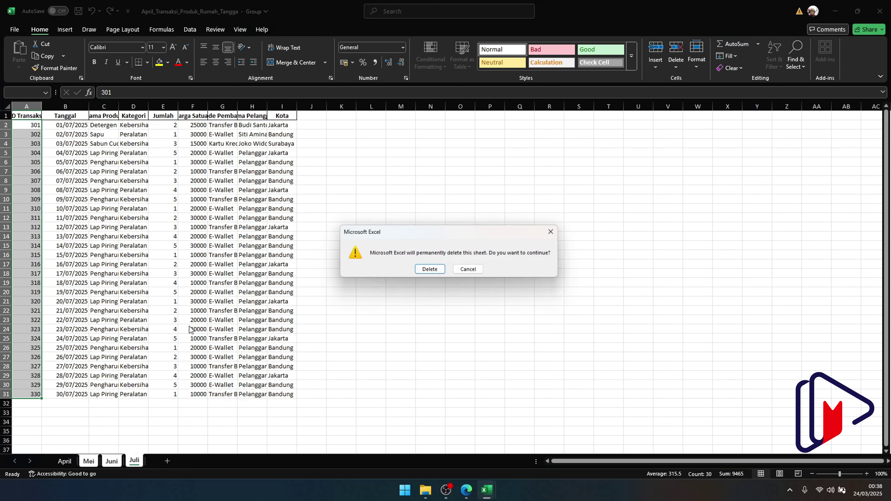
pyautogui.click(421, 271)
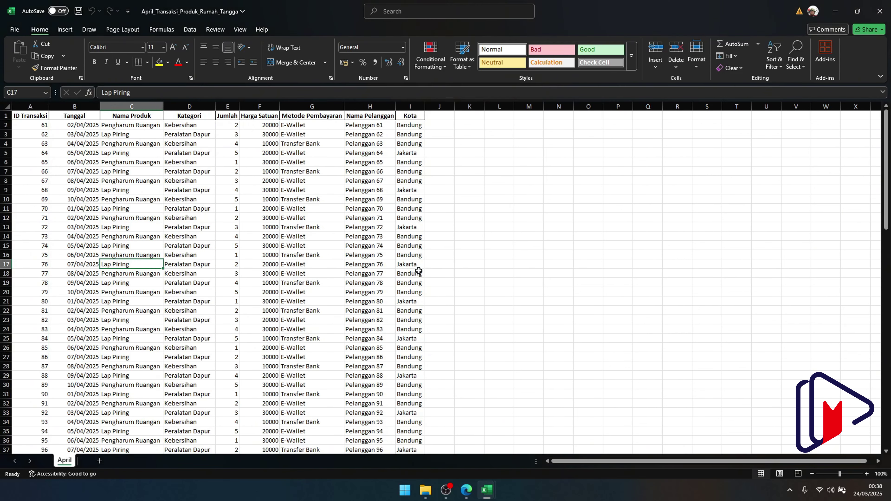
# Save and close the April workbook, and open Mei_Transaksi_Produk_Rumah_Tangga from the 2025 folder
pyautogui.hotkey('ctrl', 's')
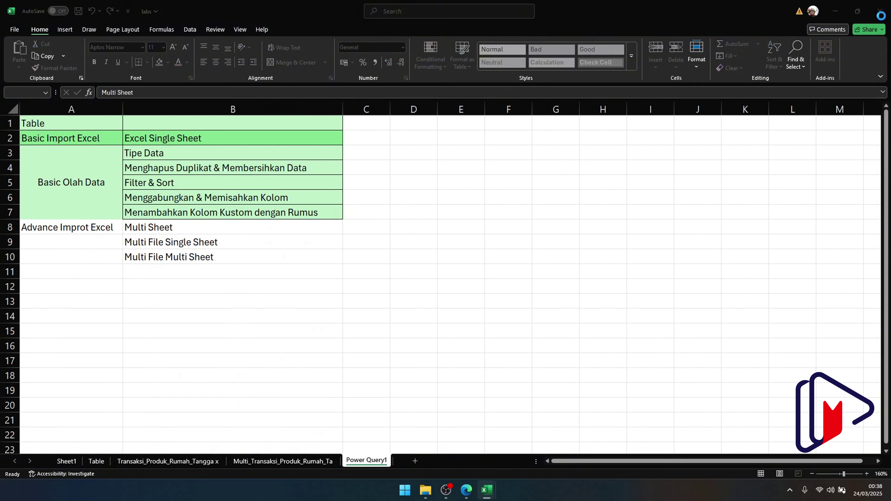
pyautogui.click(879, 11)
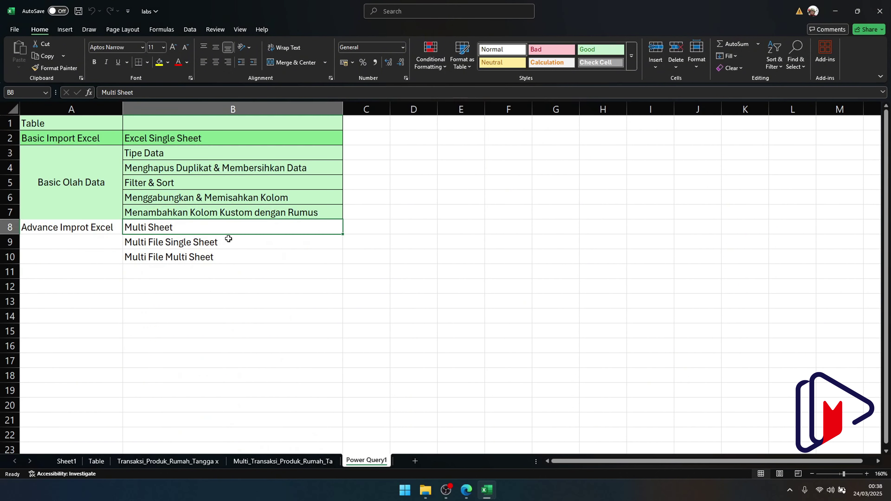
pyautogui.click(425, 490)
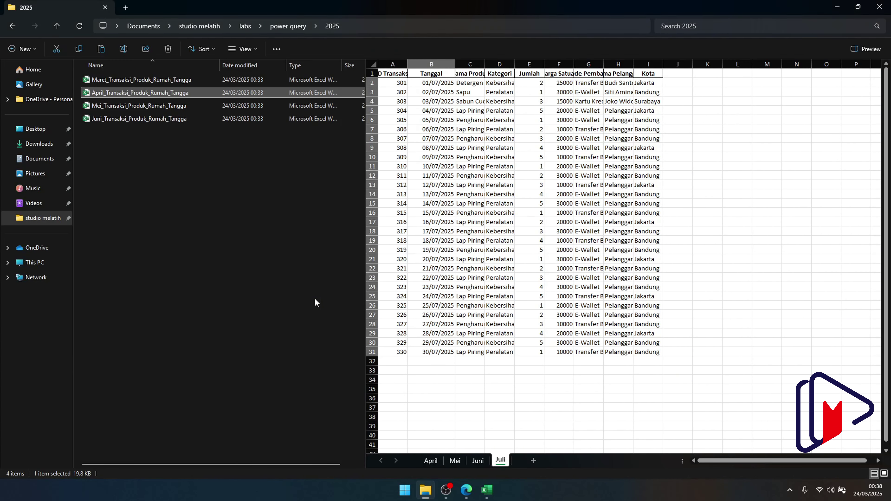
pyautogui.click(124, 110)
pyautogui.hotkey('alt', 'Tab')
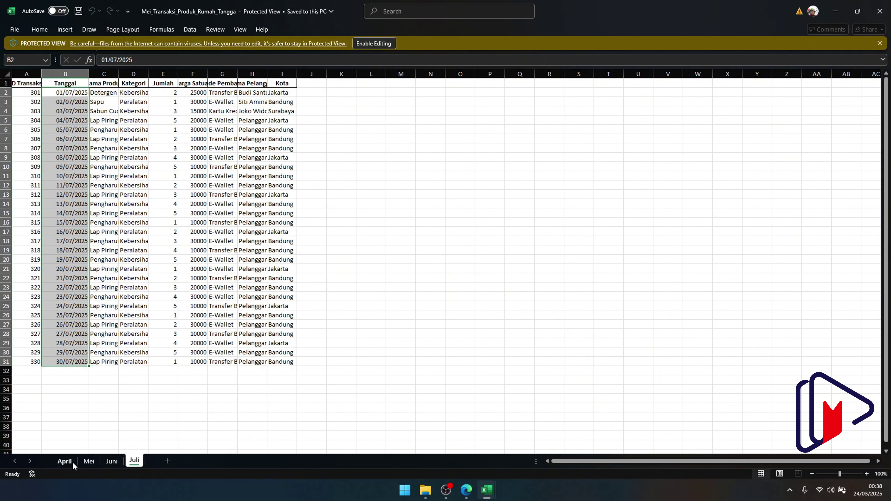
# Enable editing of the Mei workbook and group its April, Juni and Juli sheets
pyautogui.click(88, 461)
pyautogui.click(65, 462)
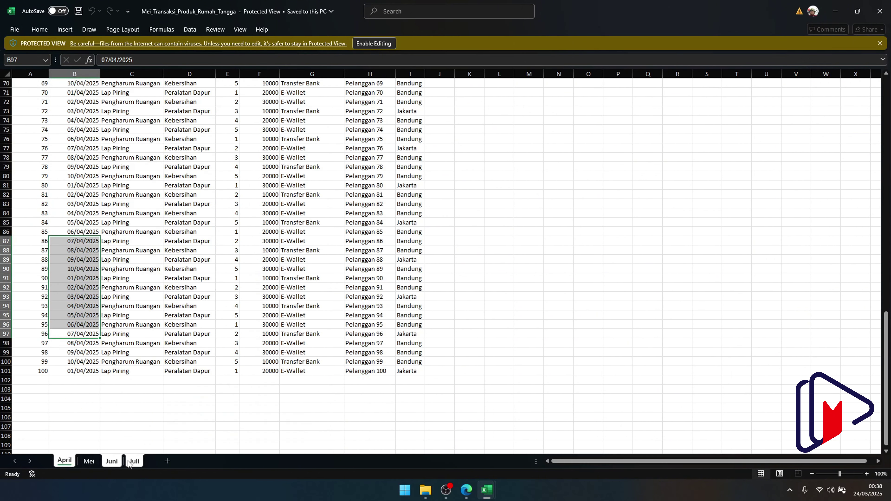
pyautogui.click(366, 45)
pyautogui.rightClick(133, 461)
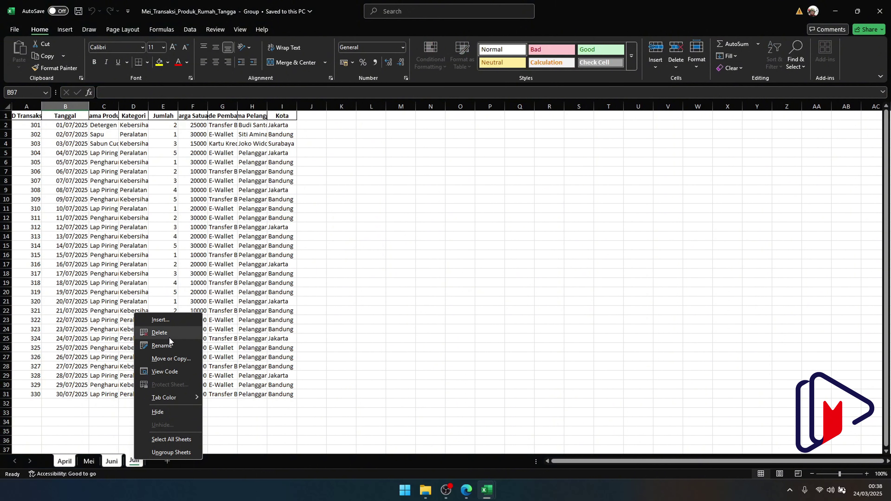
pyautogui.click(168, 335)
pyautogui.moveTo(427, 239); pyautogui.dragTo(400, 249)
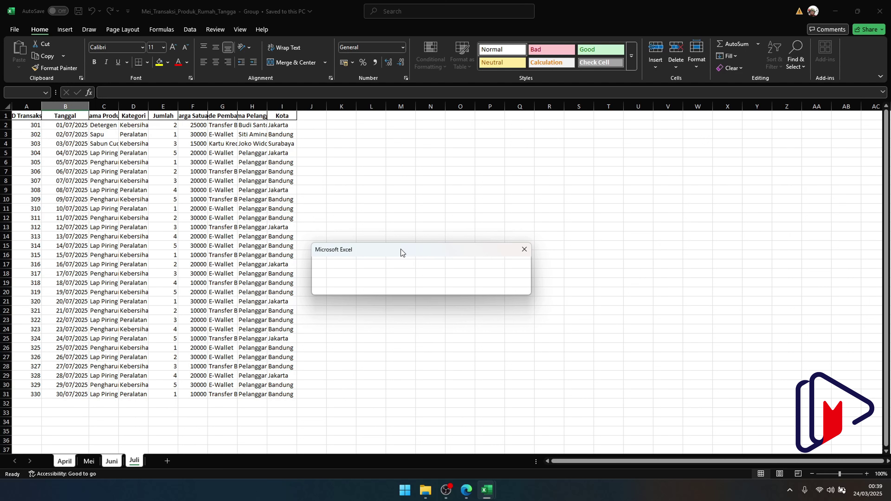
pyautogui.moveTo(401, 249); pyautogui.dragTo(401, 223)
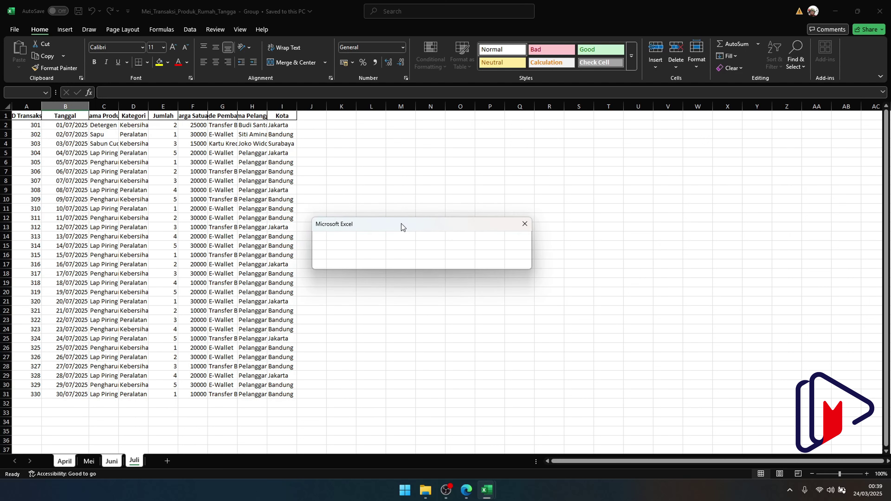
pyautogui.click(528, 227)
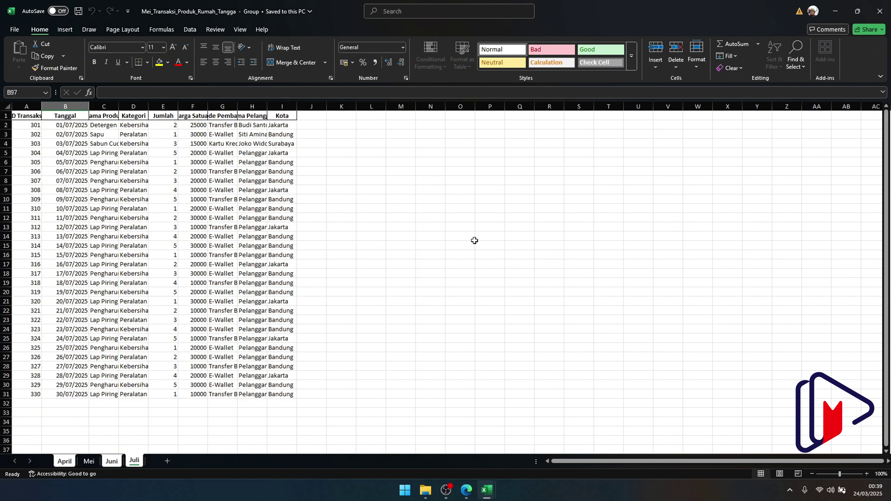
# Delete the grouped April, Juni and Juli sheets from the Mei workbook
pyautogui.rightClick(112, 462)
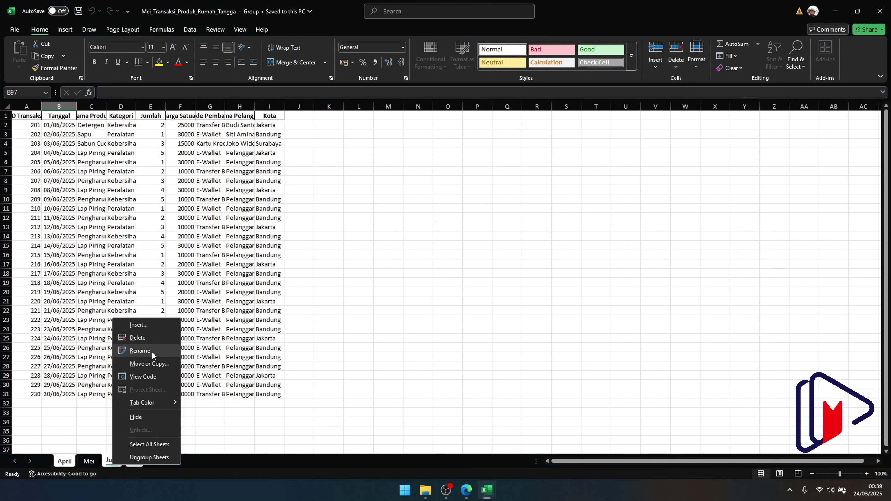
# Delete the April, Juni and Juli sheets from the Mei transaction workbook and close the workbook
pyautogui.click(139, 338)
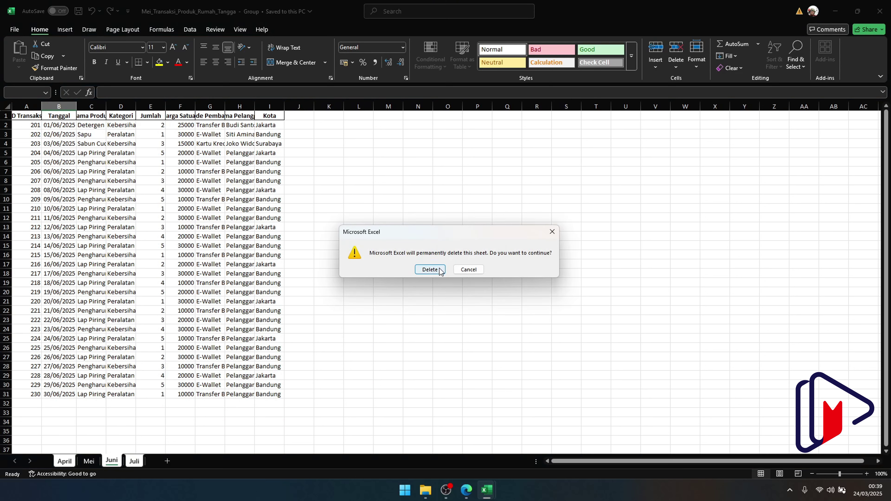
pyautogui.click(439, 269)
pyautogui.click(446, 264)
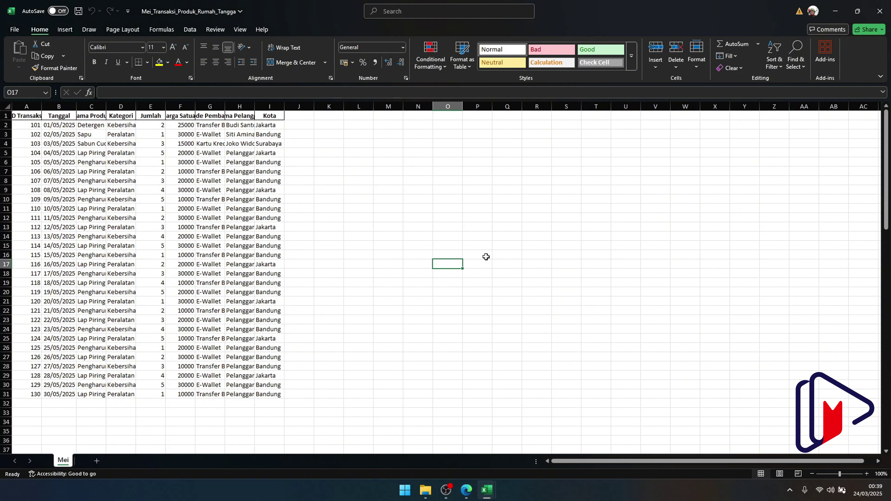
pyautogui.click(882, 9)
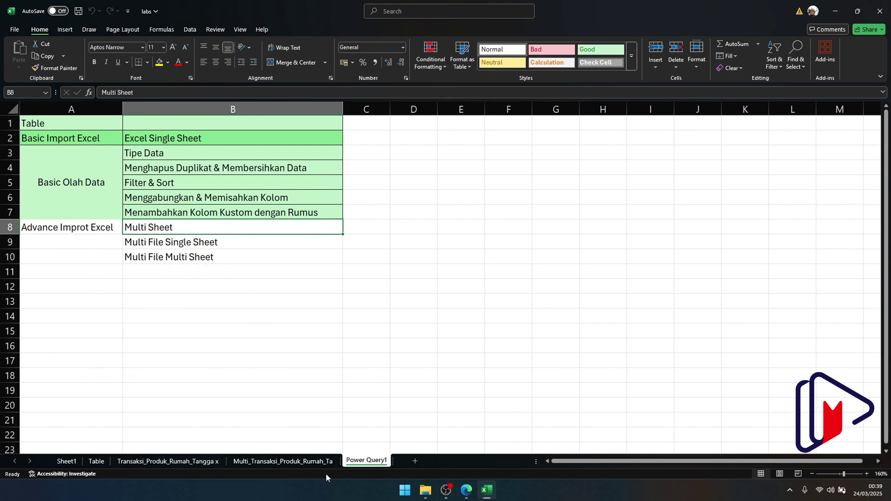
# Open the Juni_Transaksi_Produk_Rumah_Tangga workbook from its folder and enable editing
pyautogui.click(434, 493)
pyautogui.doubleClick(147, 121)
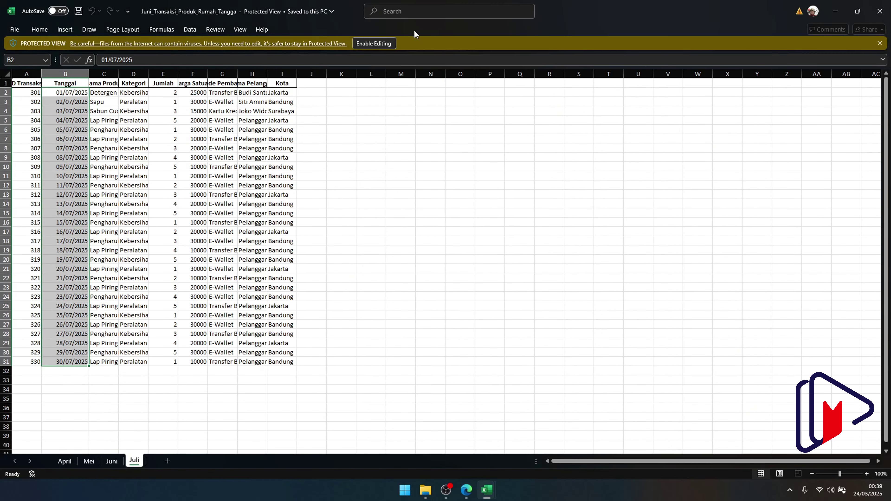
pyautogui.click(389, 44)
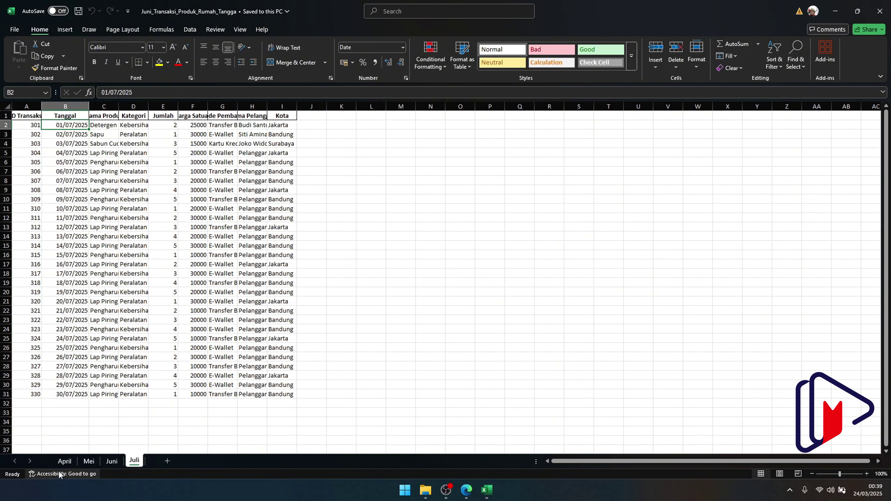
# Delete the April, Mei and Juli sheets from the Juni workbook, then save and close it
pyautogui.click(63, 461)
pyautogui.keyDown('ctrl'); pyautogui.click(88, 461); pyautogui.keyUp('ctrl')
pyautogui.keyDown('ctrl'); pyautogui.click(133, 461); pyautogui.keyUp('ctrl')
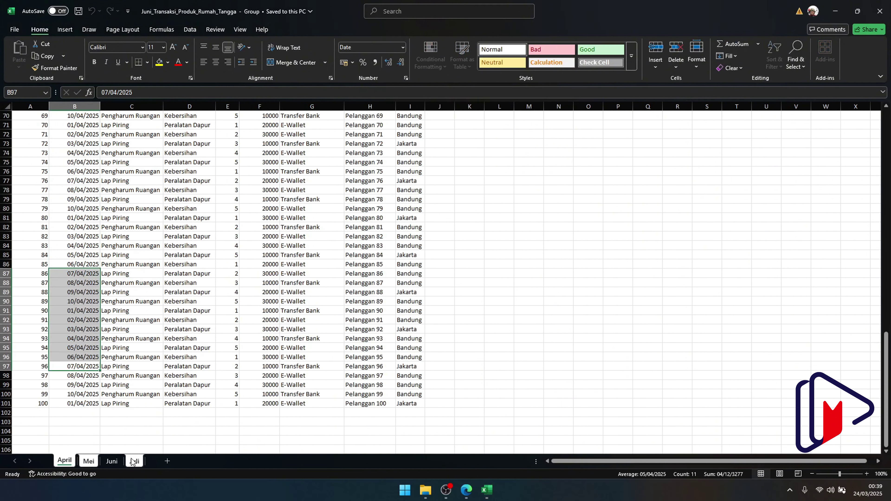
pyautogui.rightClick(133, 462)
pyautogui.click(151, 332)
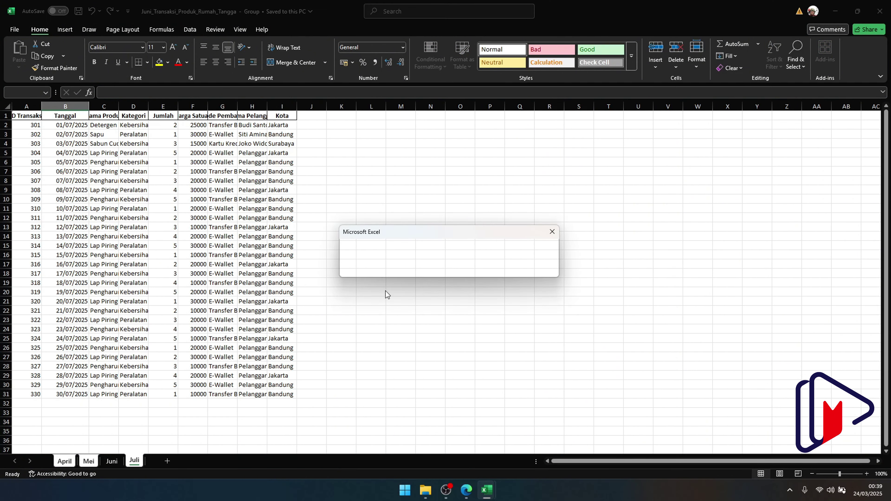
pyautogui.click(428, 270)
pyautogui.click(428, 272)
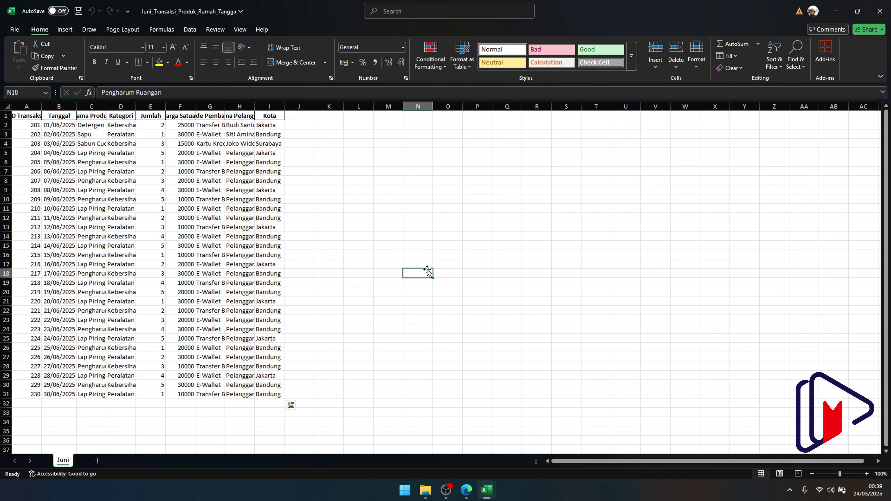
pyautogui.hotkey('ctrl', 's')
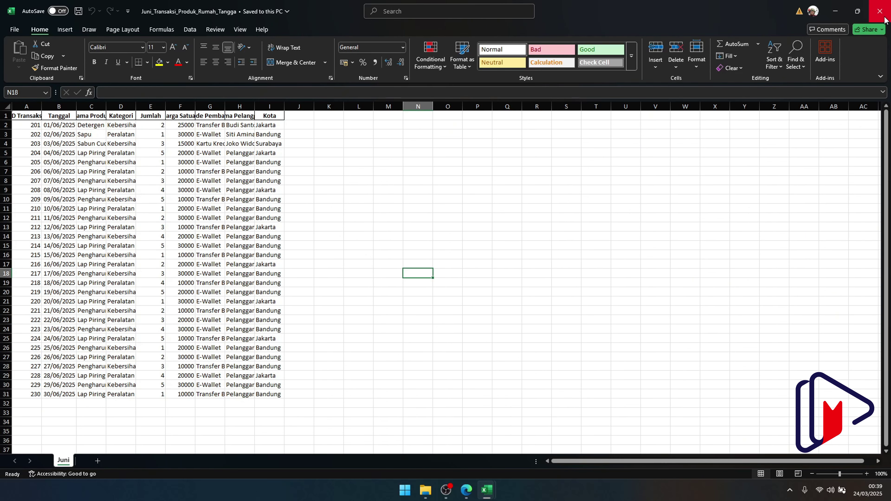
pyautogui.click(883, 19)
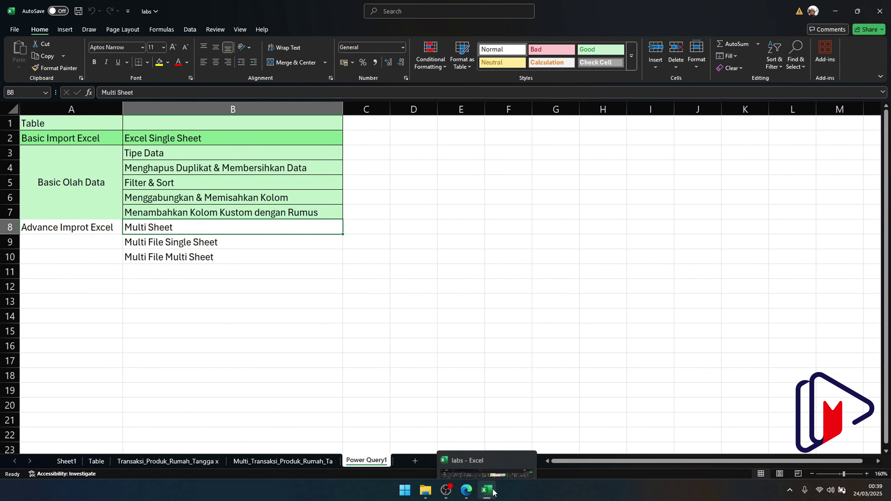
# Start a folder data import in the labs workbook, using Documents\studio melatih\labs\power query\2025 as the source
pyautogui.click(445, 296)
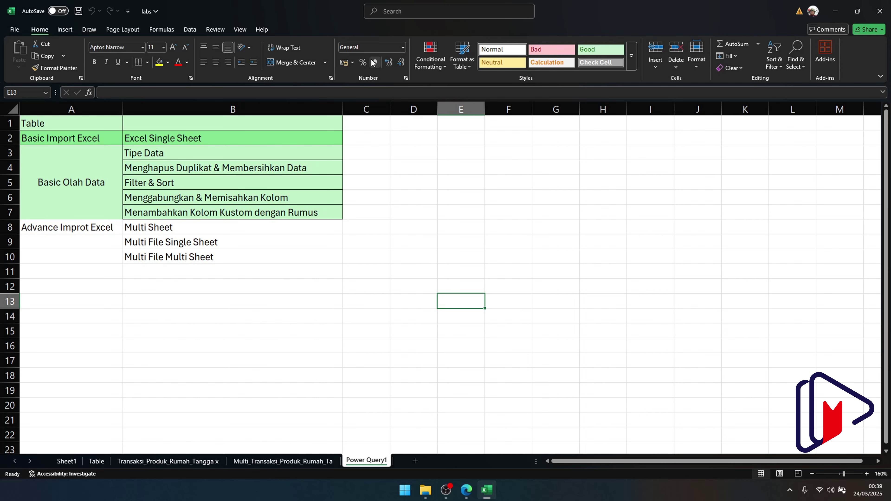
pyautogui.click(186, 30)
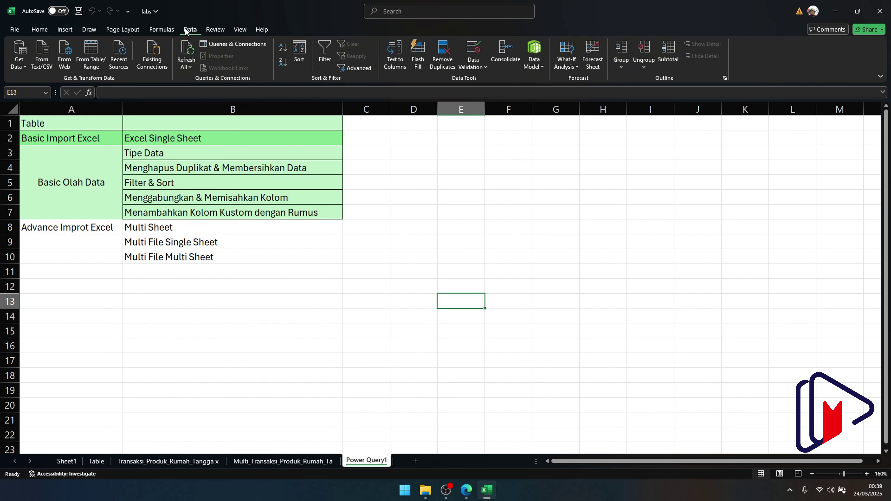
pyautogui.click(20, 64)
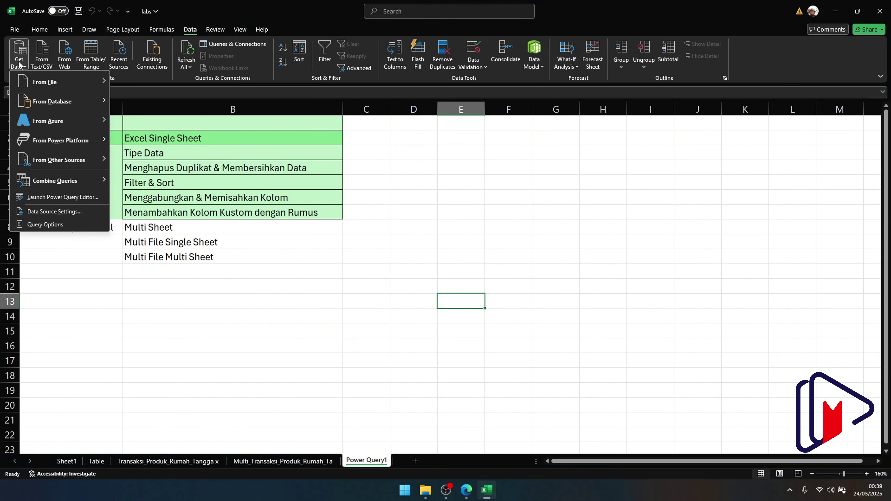
pyautogui.moveTo(57, 82)
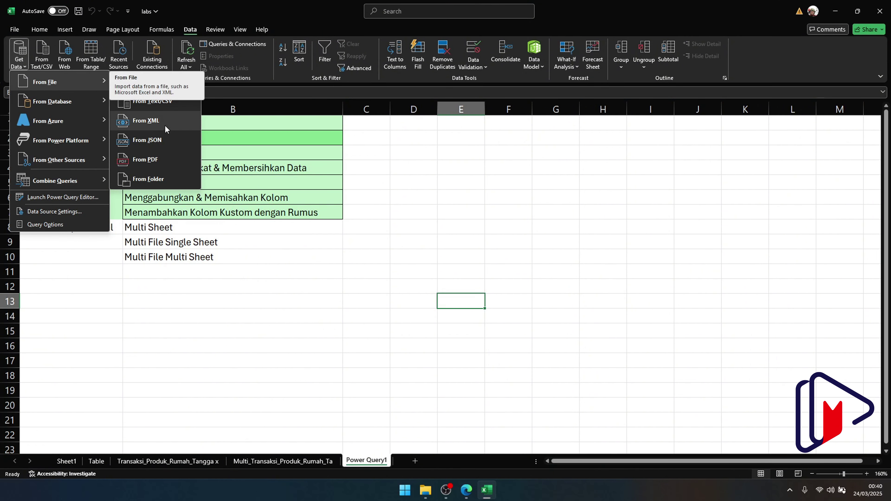
pyautogui.click(152, 178)
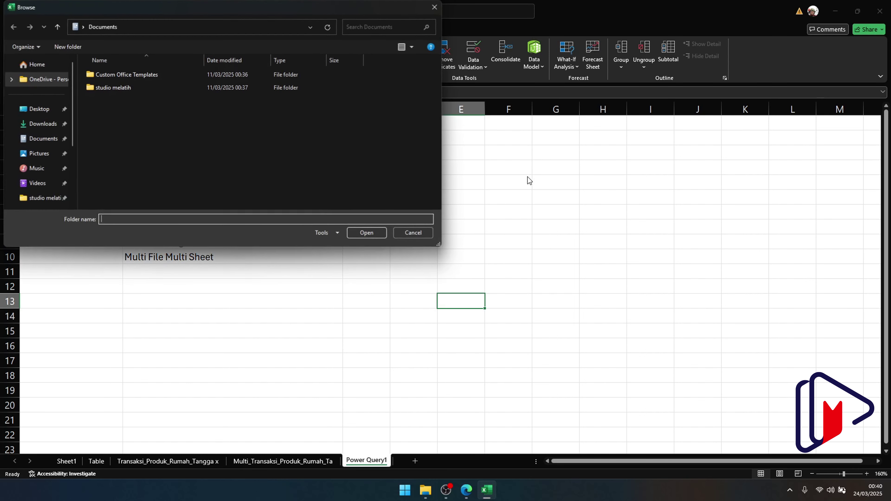
pyautogui.doubleClick(147, 88)
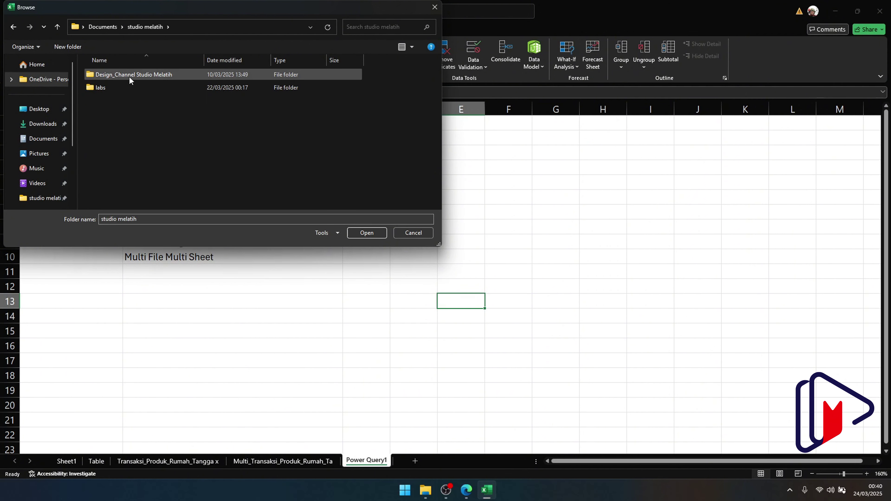
pyautogui.doubleClick(120, 87)
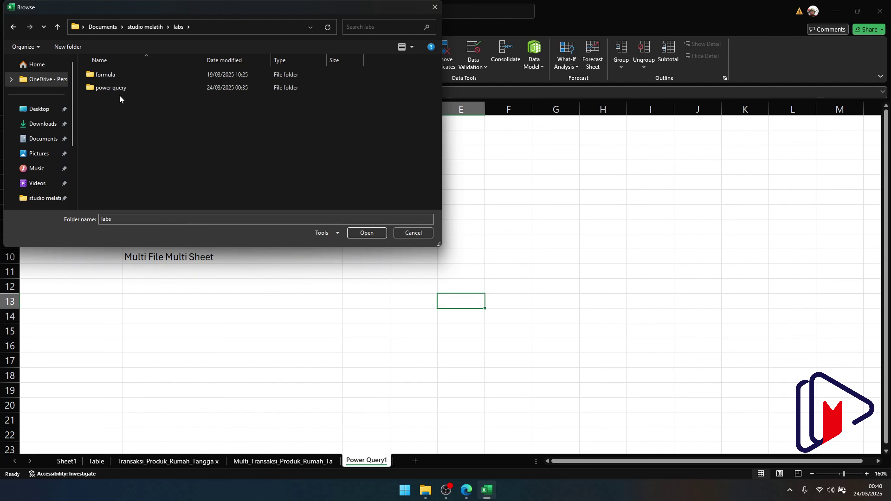
pyautogui.doubleClick(116, 88)
pyautogui.click(110, 75)
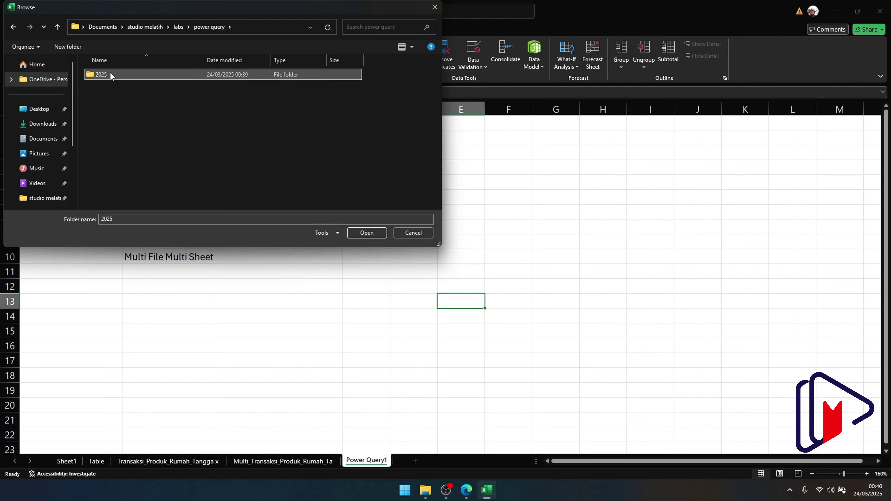
pyautogui.click(360, 233)
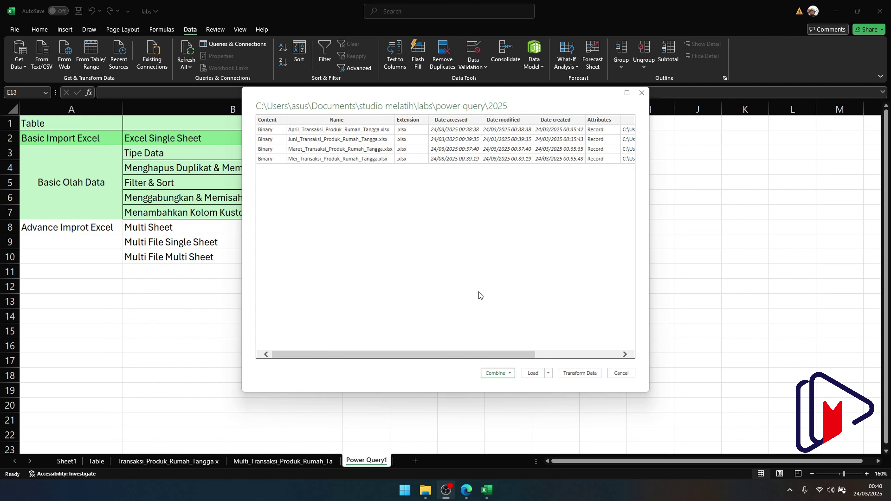
# Bring the 2025 folder's file list into the Power Query Editor for transformation without combining the files
pyautogui.click(493, 374)
pyautogui.click(565, 323)
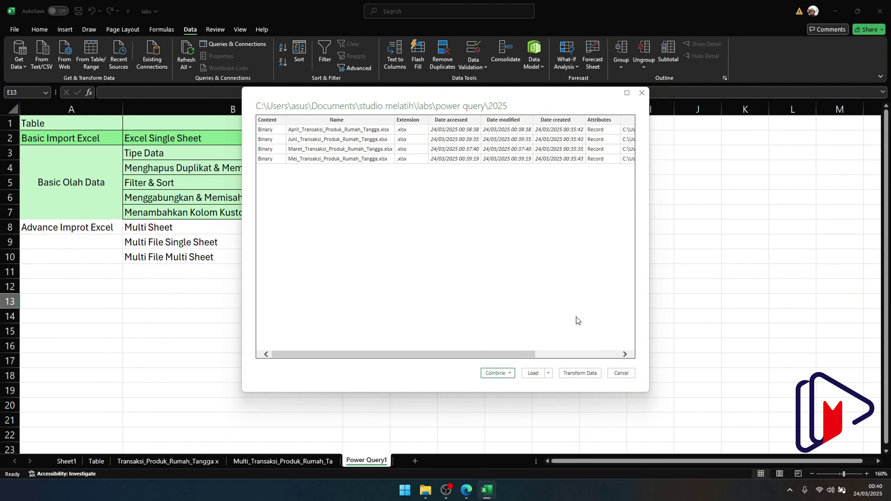
pyautogui.click(579, 373)
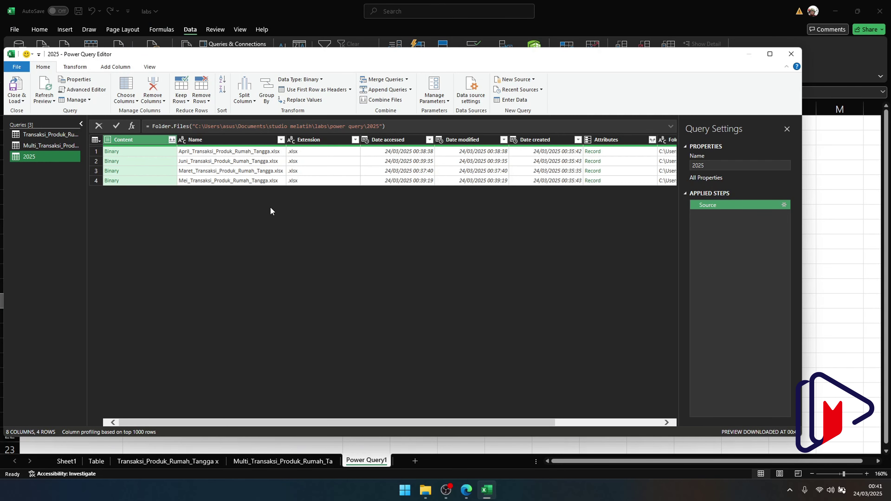
# Examine the metadata columns of the 2025 file list through Folder Path, including the April file's Attributes record
pyautogui.click(252, 153)
pyautogui.click(322, 161)
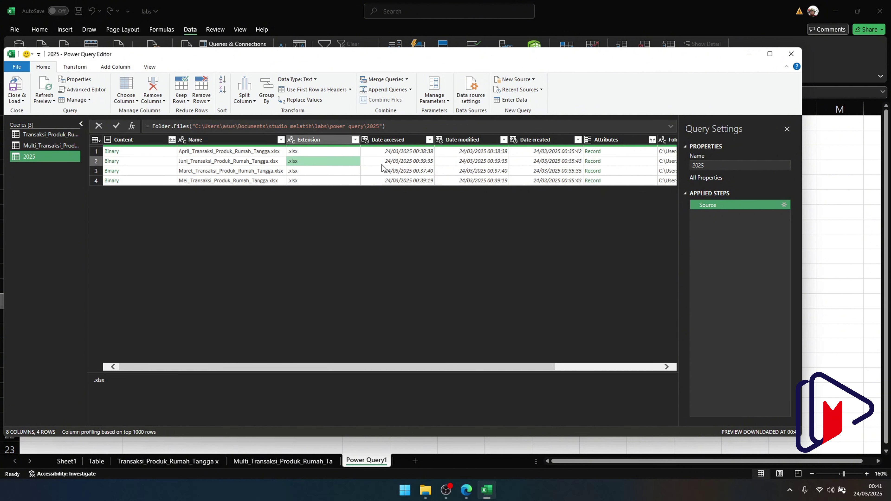
pyautogui.click(390, 164)
pyautogui.click(473, 162)
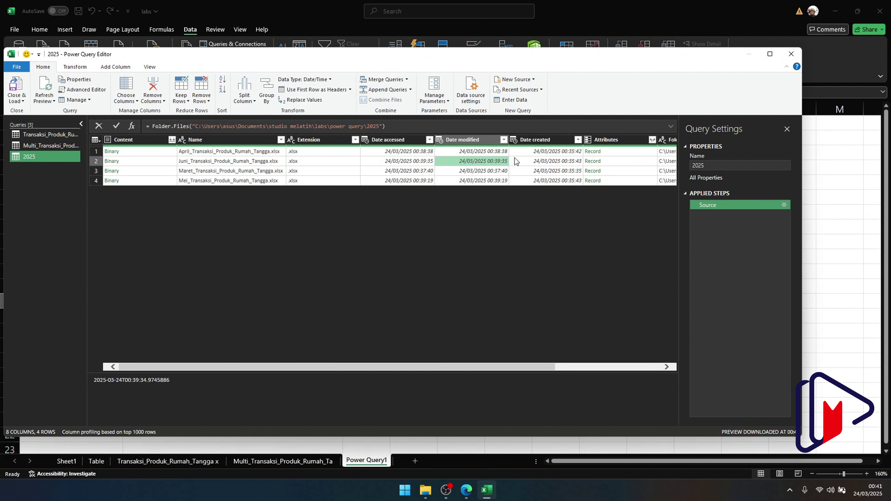
pyautogui.click(543, 161)
pyautogui.click(593, 151)
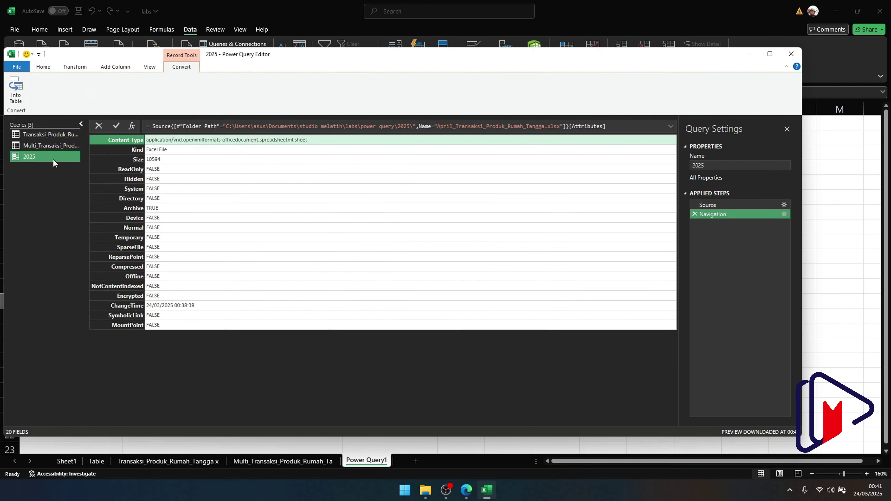
pyautogui.click(695, 215)
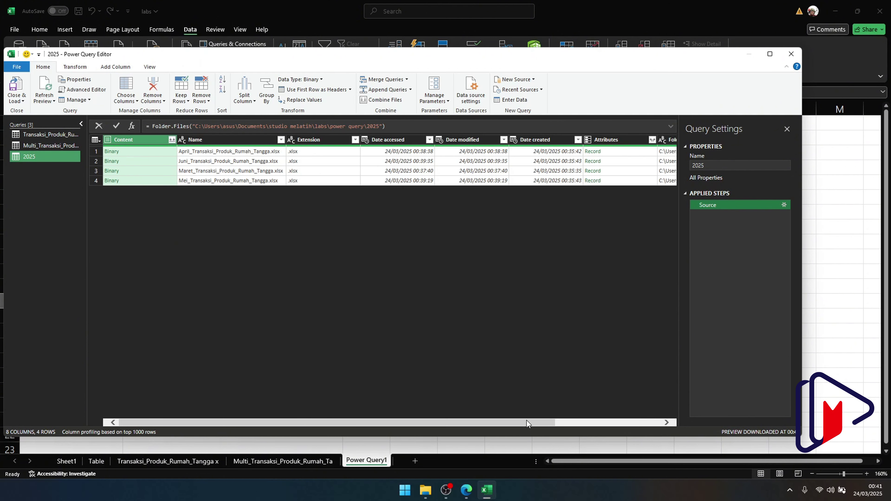
pyautogui.moveTo(526, 421); pyautogui.dragTo(644, 422)
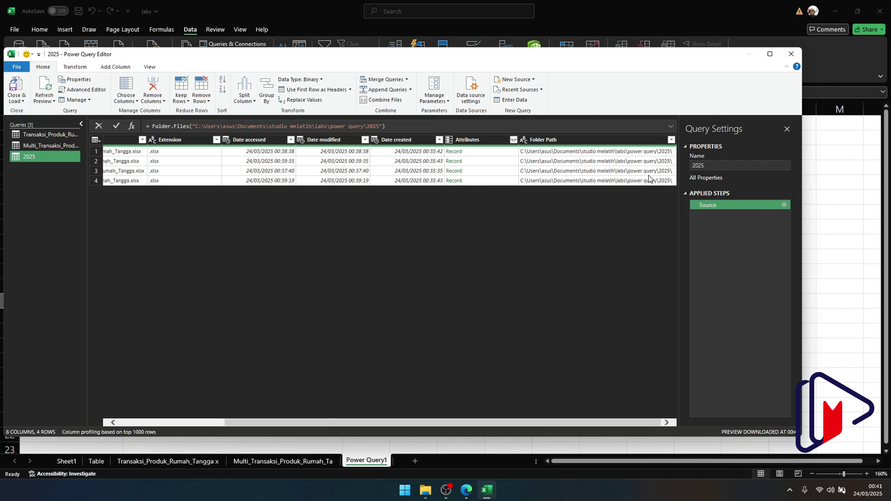
pyautogui.moveTo(574, 423); pyautogui.dragTo(459, 421)
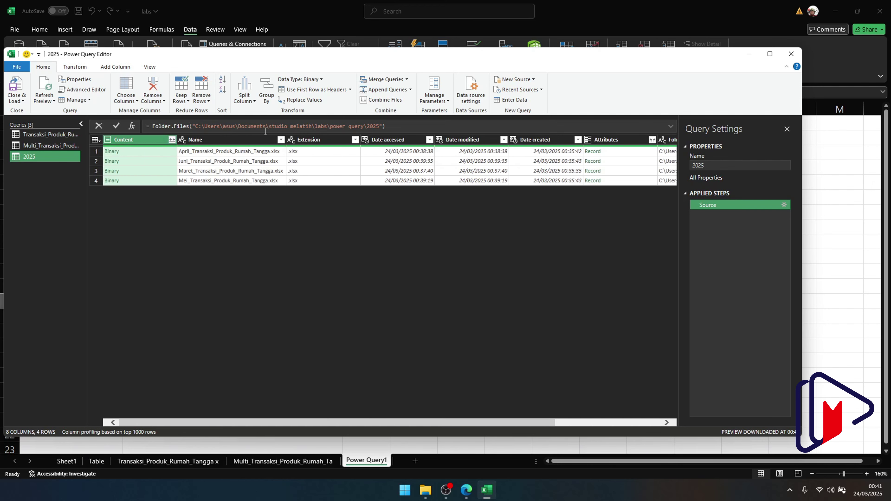
# Remove every column except Content from the 2025 query
pyautogui.click(123, 140)
pyautogui.rightClick(123, 139)
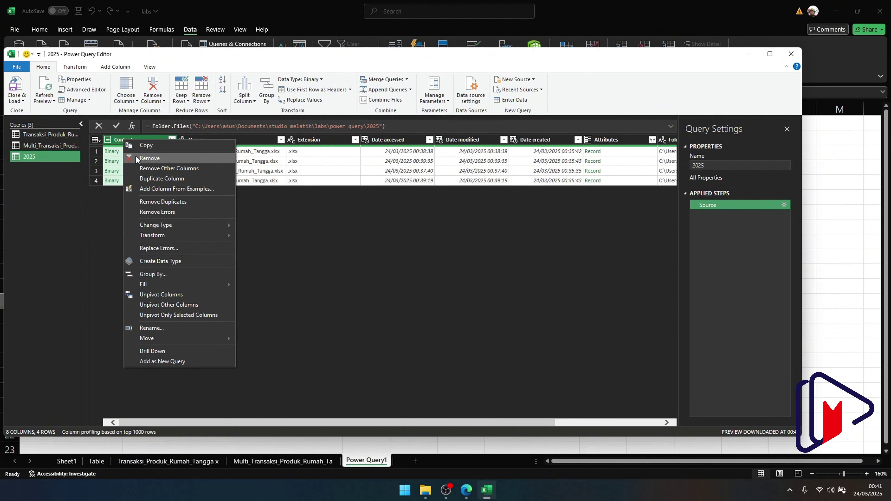
pyautogui.click(141, 169)
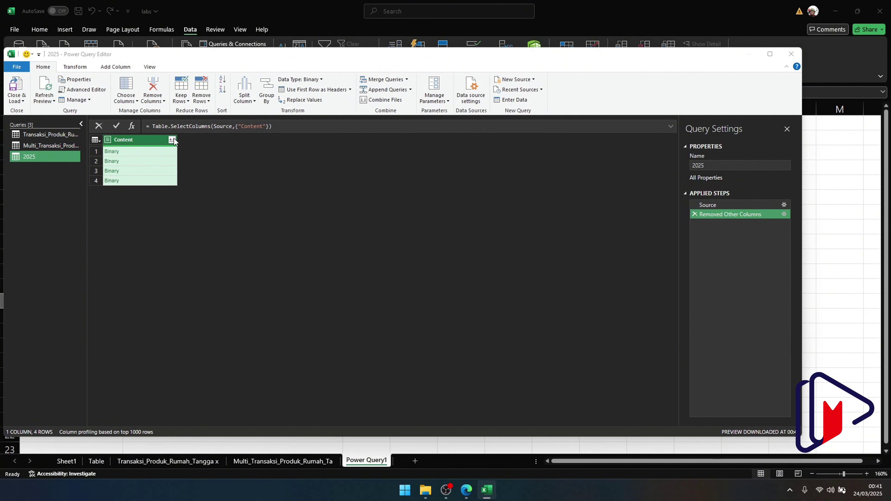
# Combine the binary files in the Content column, with the first file as sample and Parameter1 as the extracted object
pyautogui.click(174, 139)
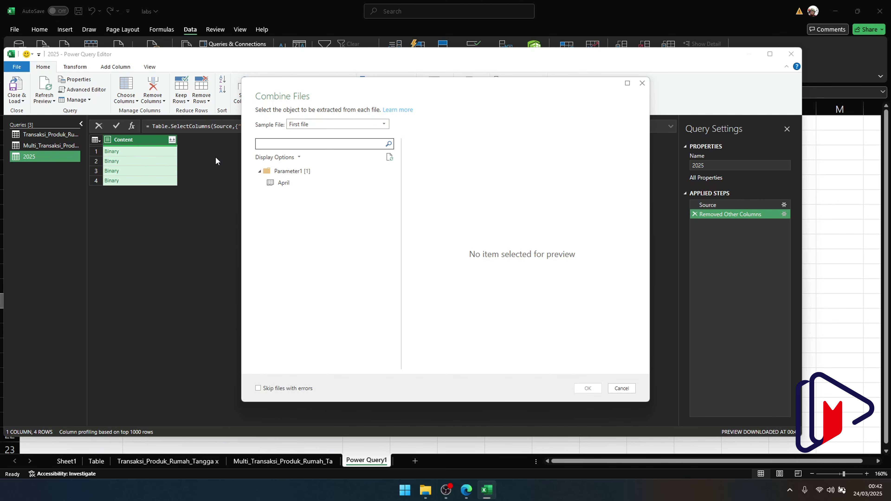
pyautogui.click(289, 174)
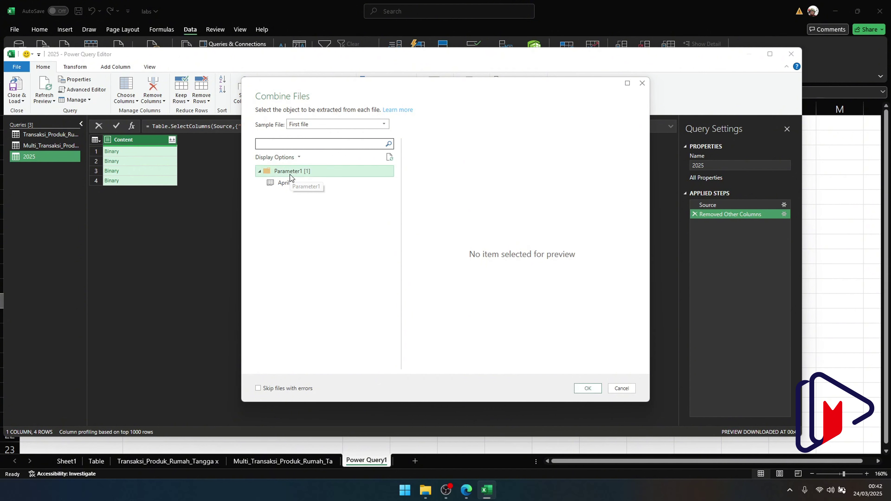
pyautogui.click(259, 172)
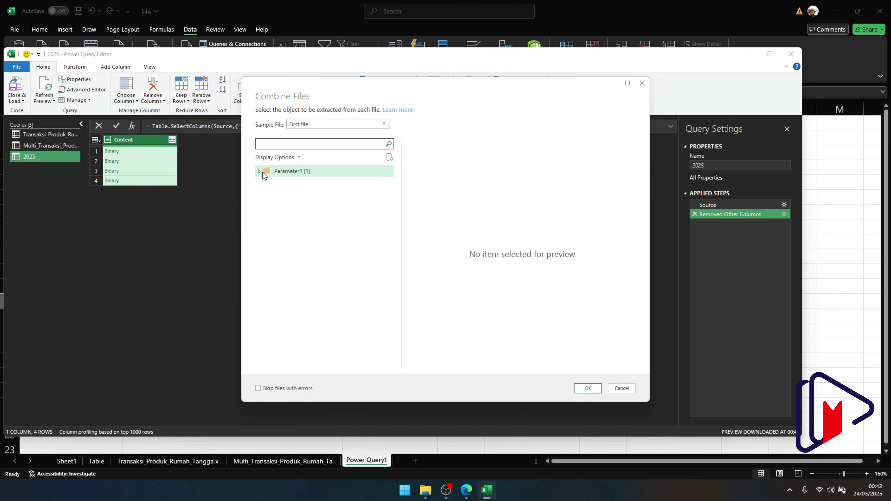
pyautogui.click(260, 172)
pyautogui.click(259, 172)
pyautogui.click(260, 172)
pyautogui.click(286, 184)
pyautogui.click(288, 173)
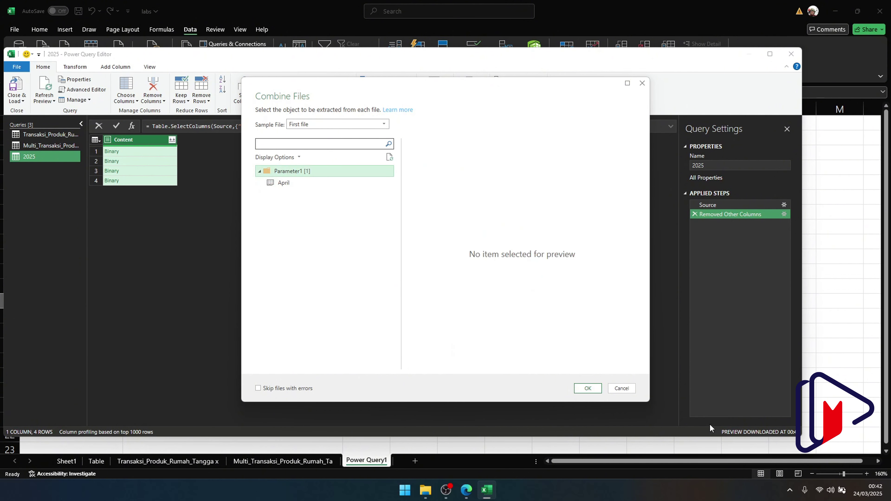
pyautogui.click(590, 391)
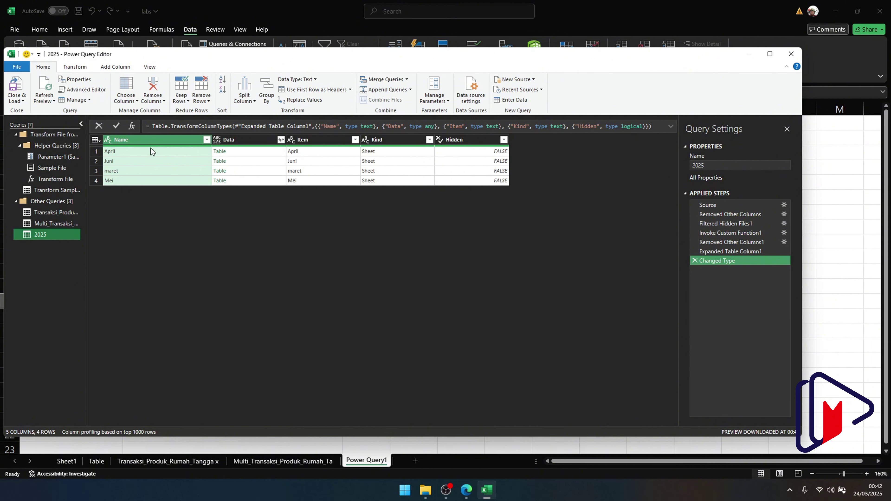
# Remove every column except Data from the 2025 query
pyautogui.click(261, 144)
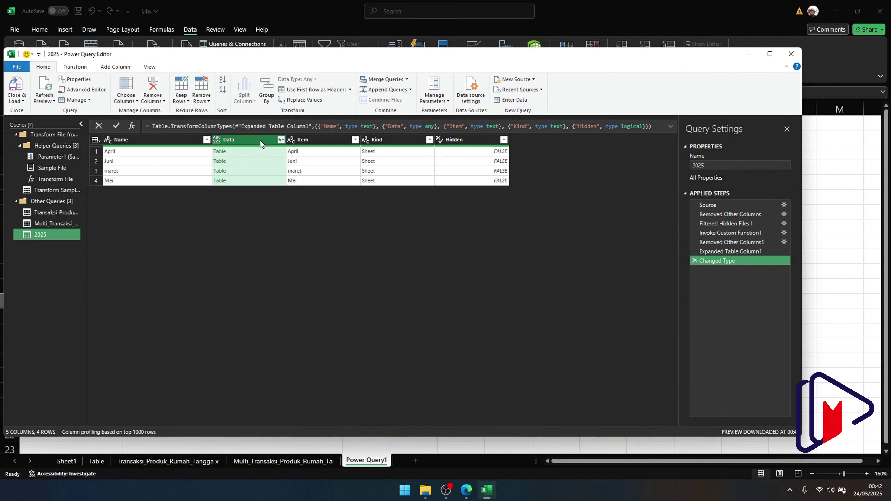
pyautogui.rightClick(261, 144)
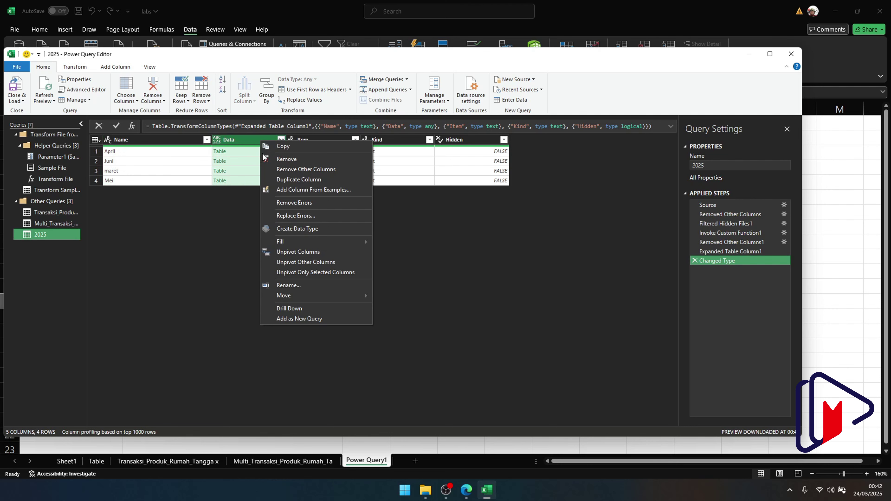
pyautogui.click(270, 169)
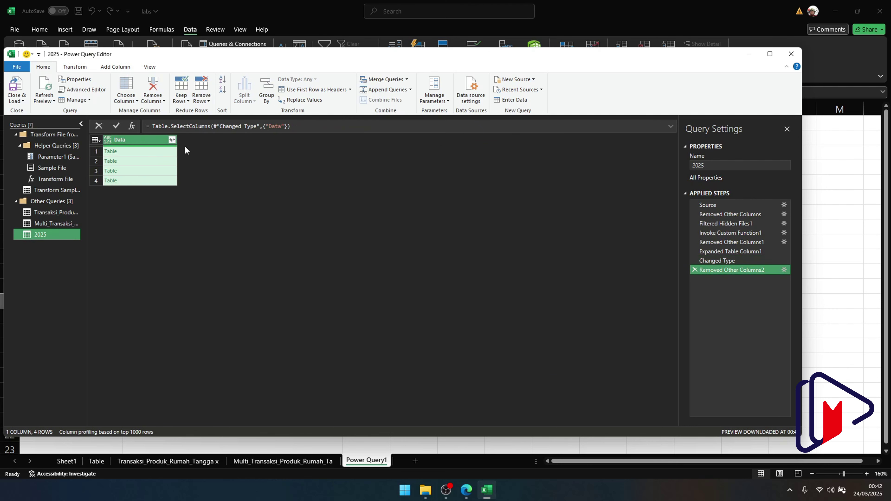
# Expand all nested columns of Data with the original column name as prefix, and use the first row as headers
pyautogui.click(172, 140)
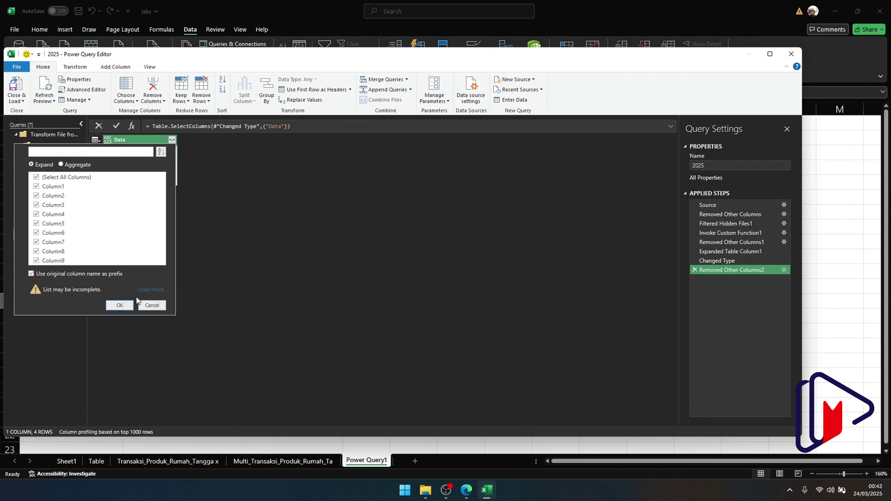
pyautogui.click(120, 305)
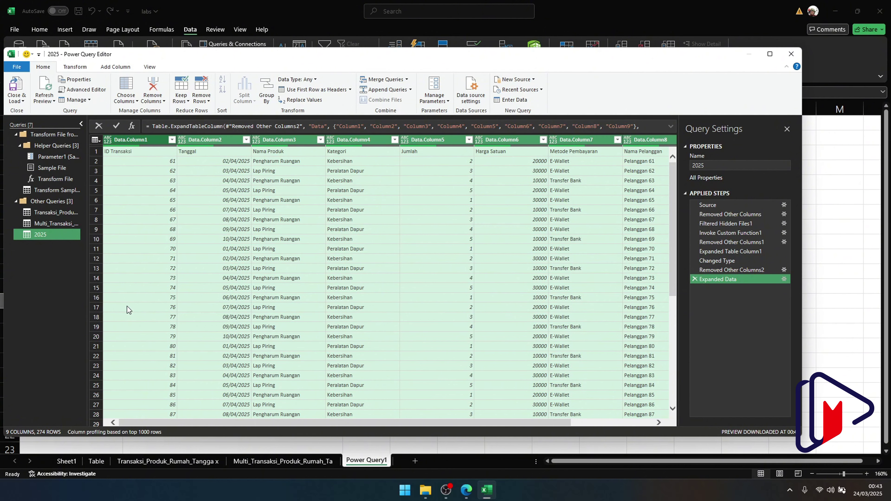
pyautogui.click(95, 140)
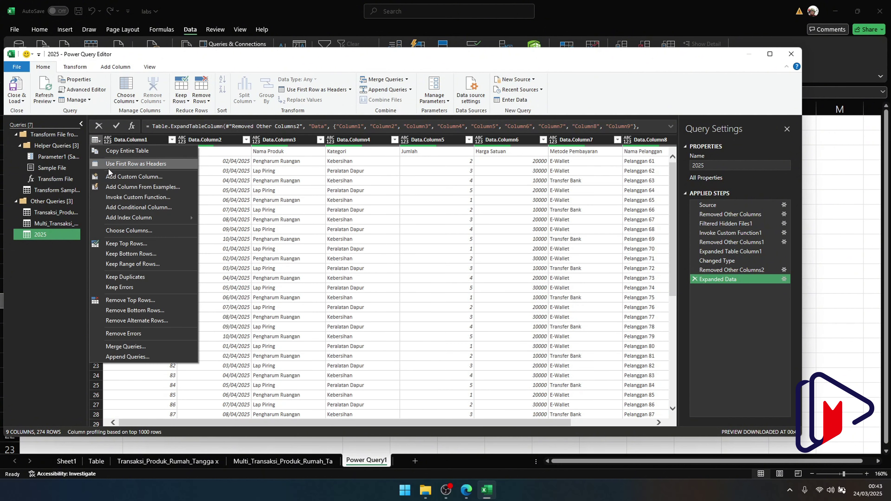
pyautogui.click(145, 164)
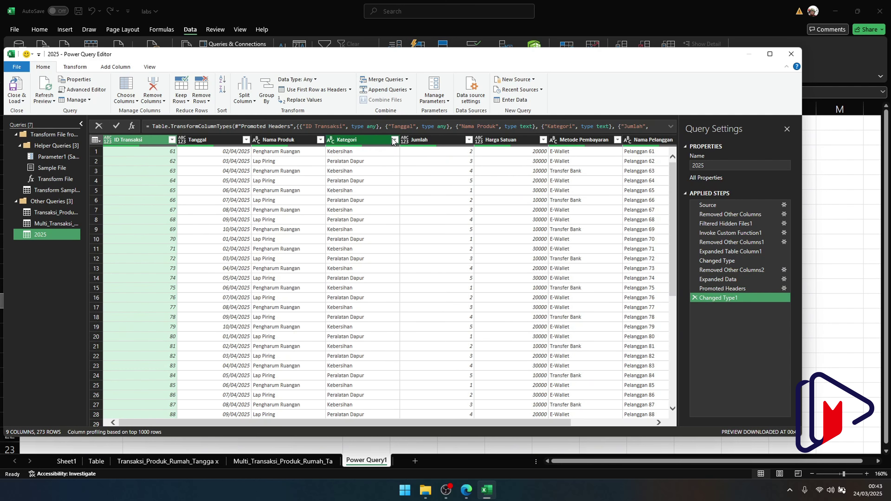
# Filter the Kategori column to exclude the null and "Kategori" values, and check the remaining rows
pyautogui.click(395, 140)
pyautogui.click(264, 256)
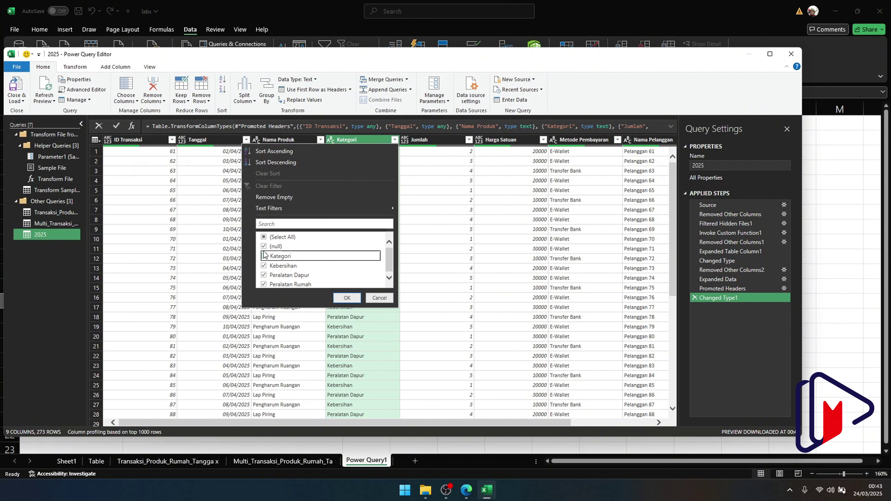
pyautogui.click(264, 246)
pyautogui.click(347, 298)
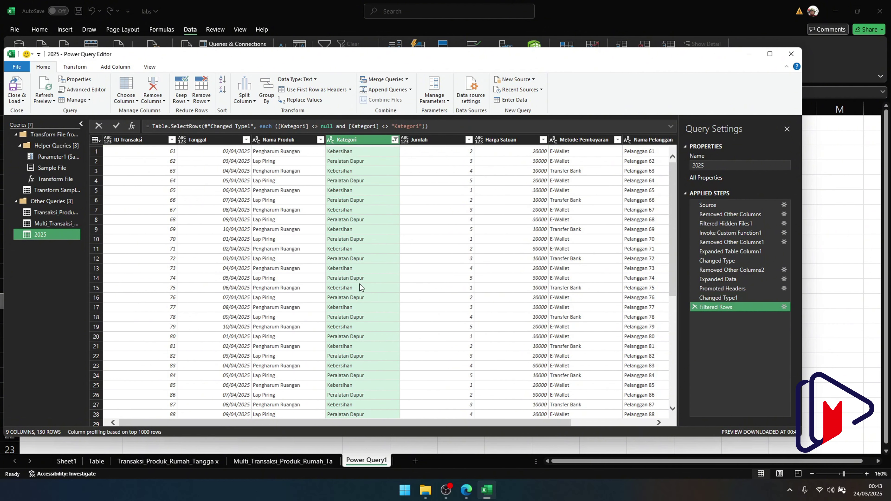
pyautogui.scroll(-15, 360, 285)
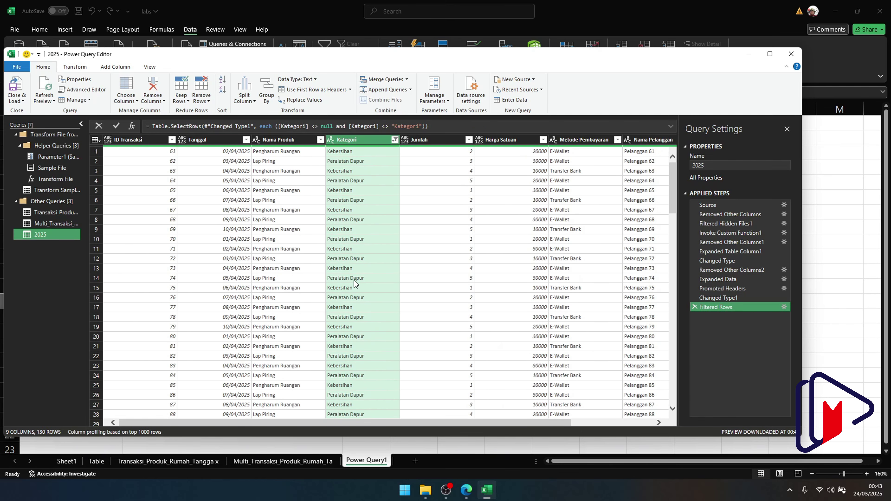
pyautogui.scroll(-20, 355, 284)
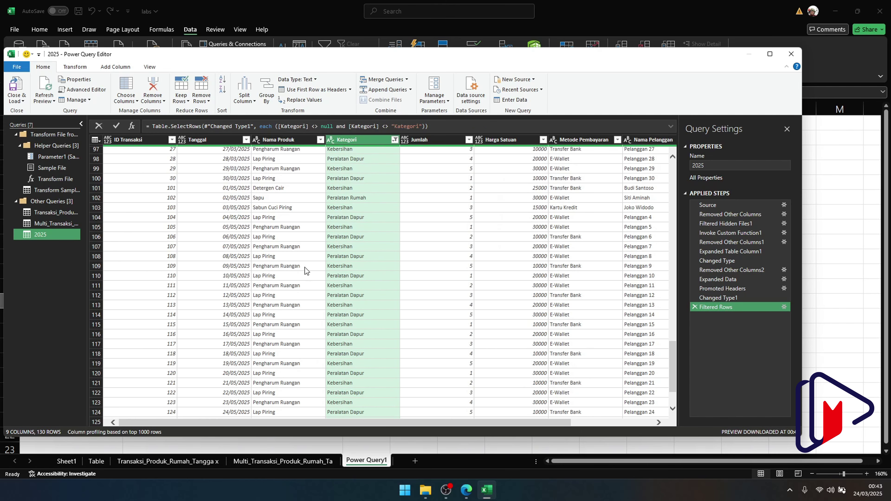
# Sort the 2025 query by ID Transaksi in ascending order and review the sorted rows
pyautogui.click(172, 139)
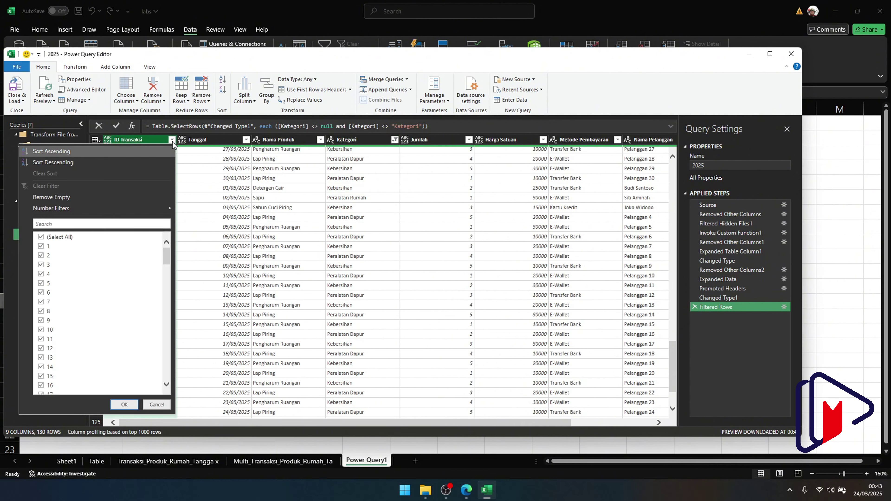
pyautogui.click(52, 151)
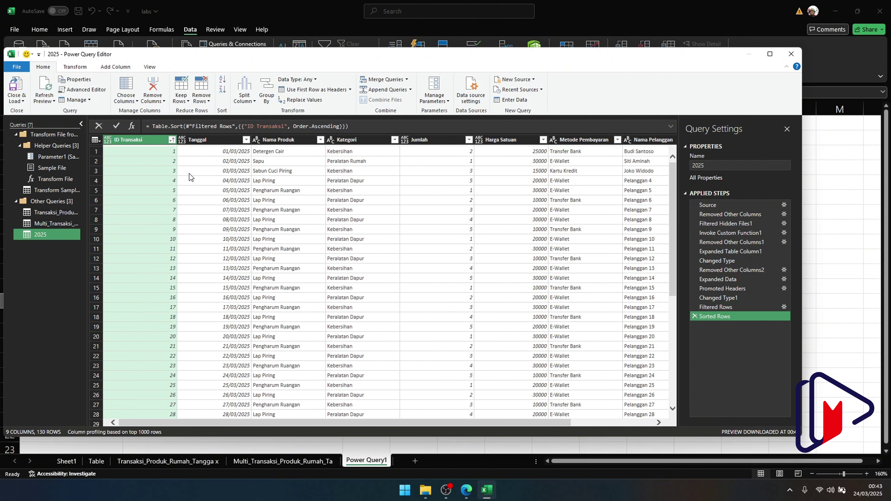
pyautogui.scroll(-9, 184, 180)
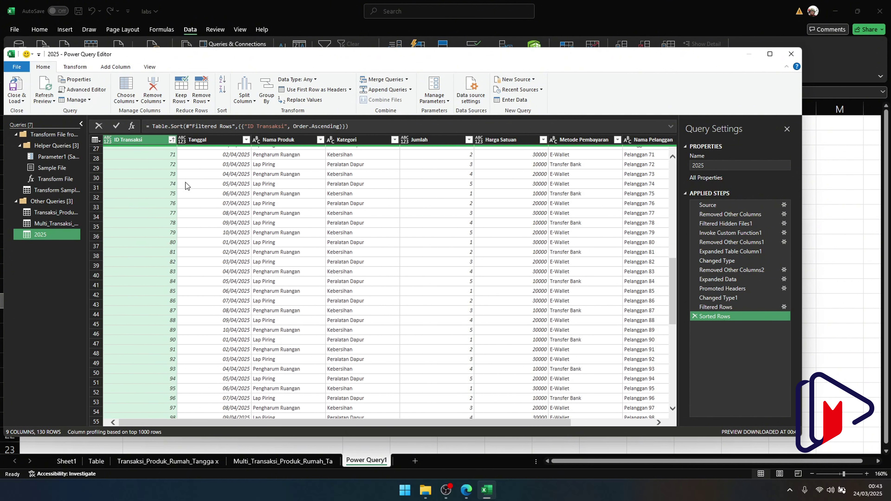
pyautogui.scroll(-20, 186, 186)
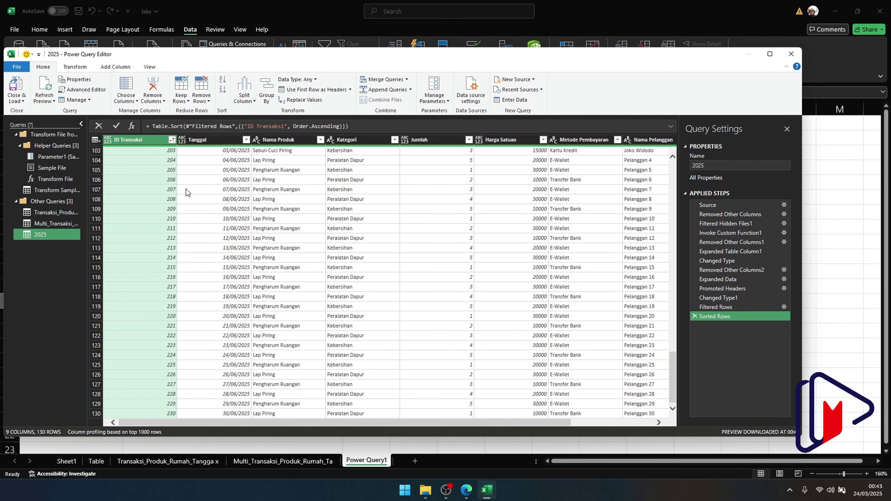
# Load the 2025 query as a table in a worksheet, and save and close the labs workbook
pyautogui.click(16, 100)
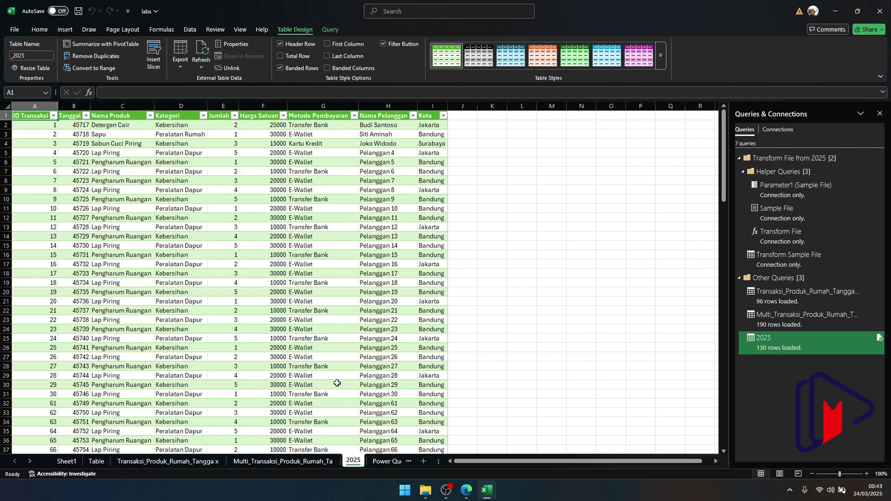
pyautogui.click(261, 313)
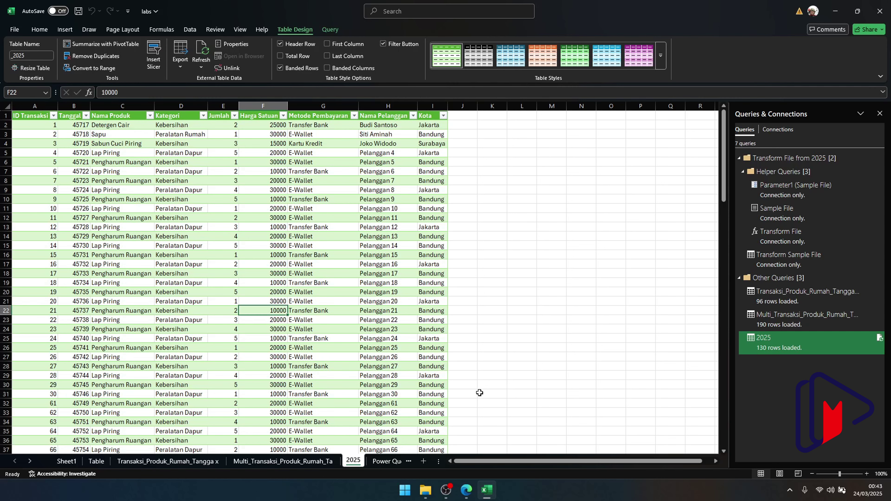
pyautogui.click(581, 349)
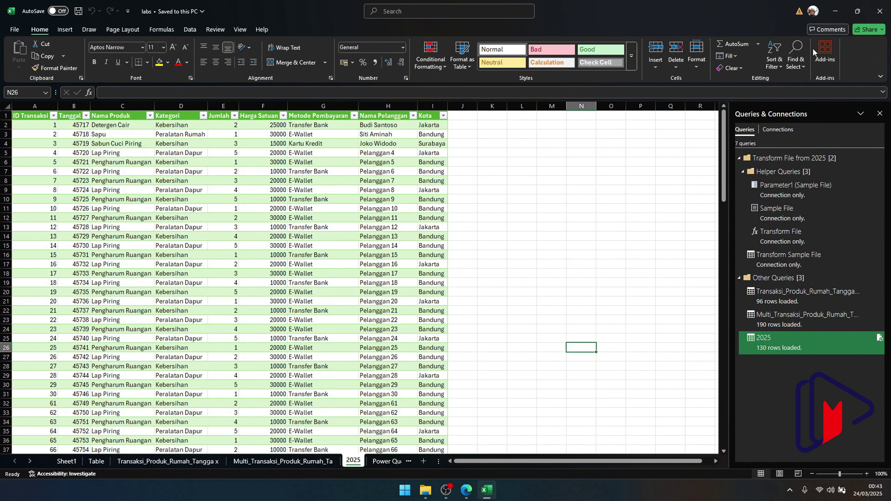
pyautogui.click(879, 11)
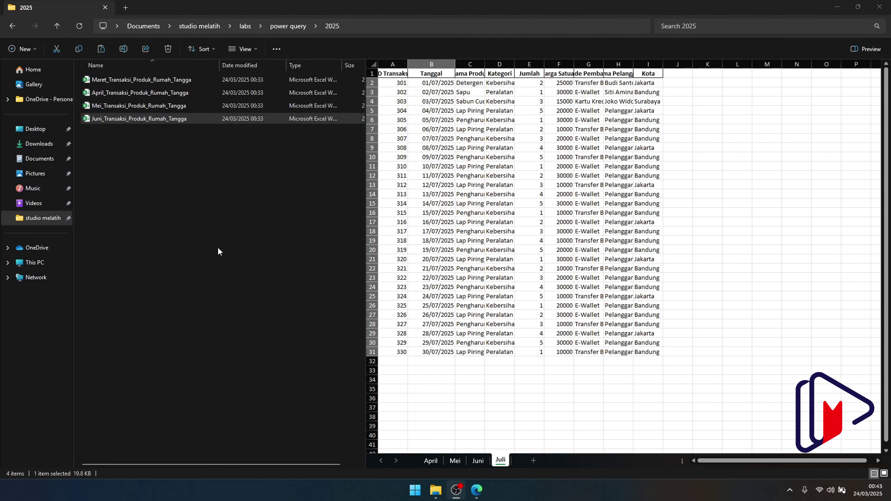
# Duplicate Juni_Transaksi_Produk_Rumah_Tangga within the 2025 folder
pyautogui.moveTo(142, 144); pyautogui.dragTo(117, 123)
pyautogui.hotkey('ctrl', 'v')
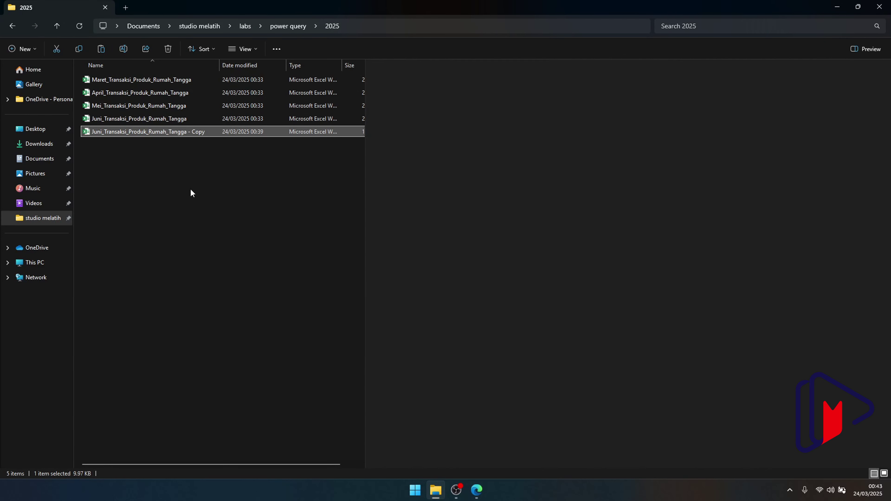
pyautogui.click(176, 132)
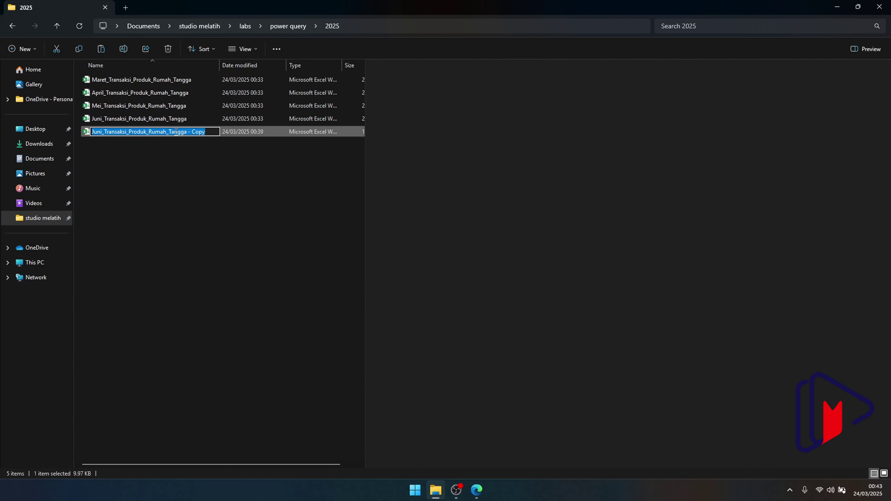
pyautogui.click(165, 147)
# Open the duplicated Juni workbook for editing and rename its sheet as Juli
pyautogui.doubleClick(163, 135)
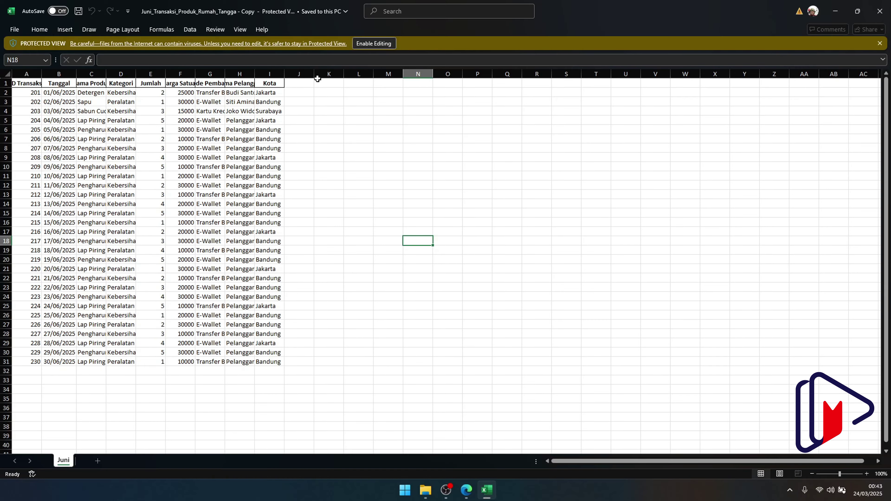
pyautogui.click(373, 43)
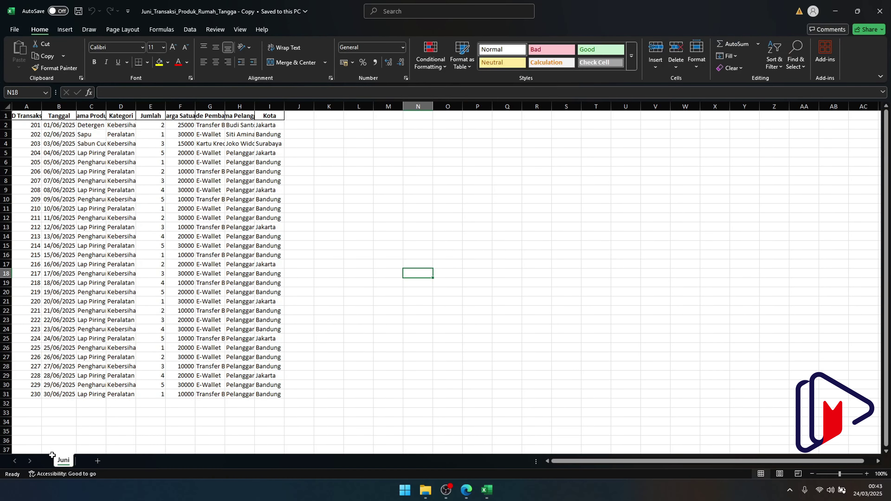
pyautogui.doubleClick(63, 460)
pyautogui.write('Juli')
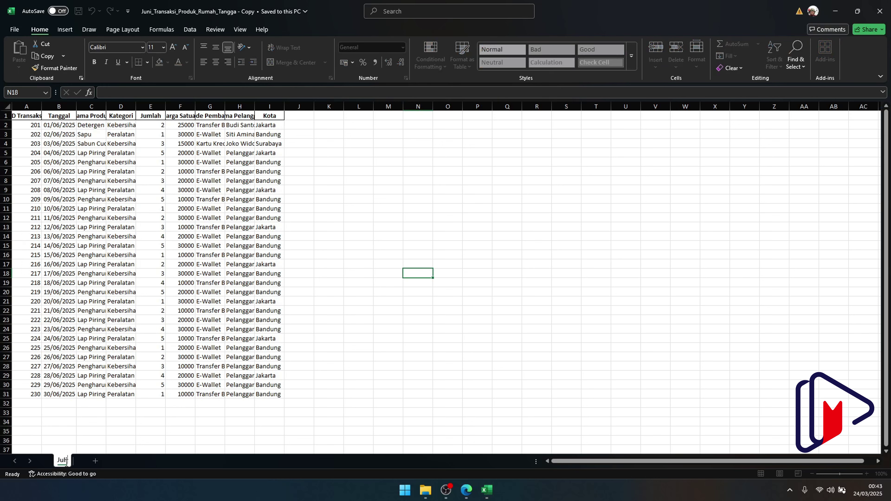
pyautogui.press('Return')
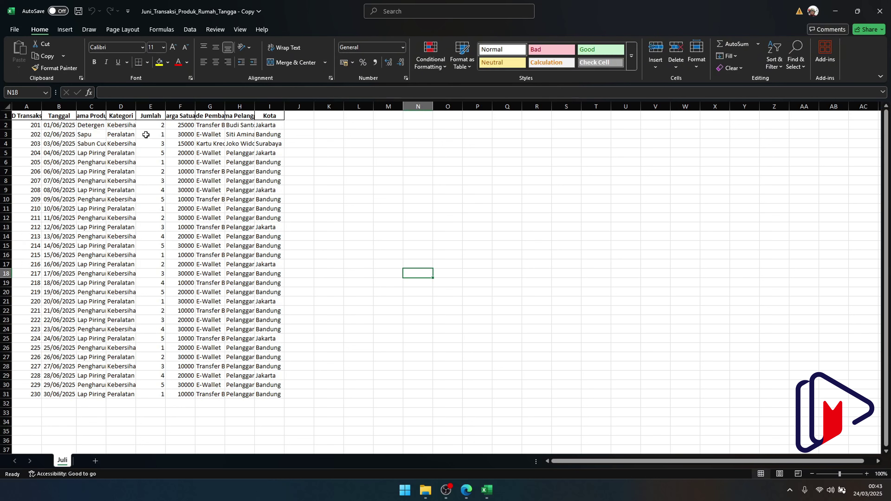
# Set B2 to 01/07/2025 and fill the daily Tanggal dates down to B31, saving and closing the workbook
pyautogui.click(68, 128)
pyautogui.click(115, 92)
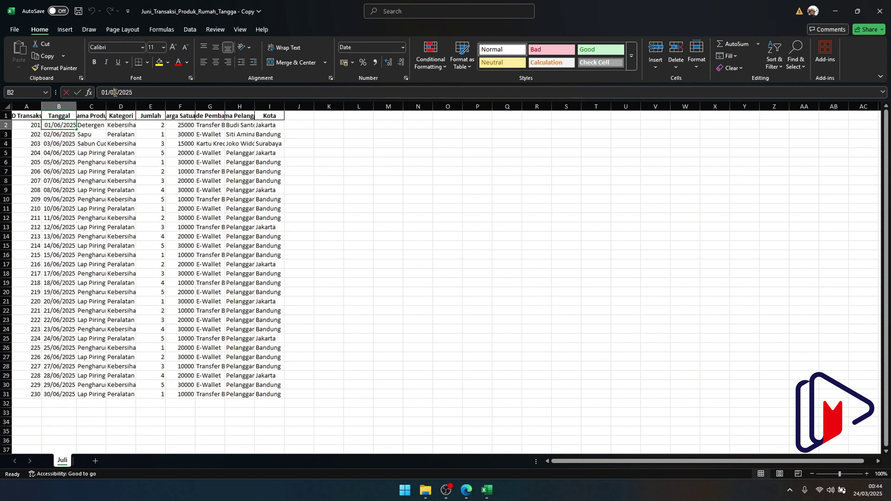
pyautogui.moveTo(114, 92); pyautogui.dragTo(117, 92)
pyautogui.write('7')
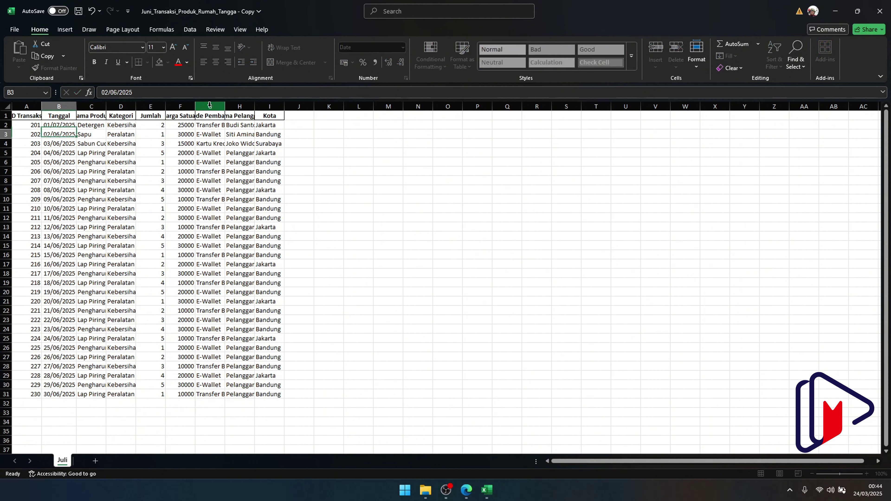
pyautogui.press('Return')
pyautogui.click(60, 122)
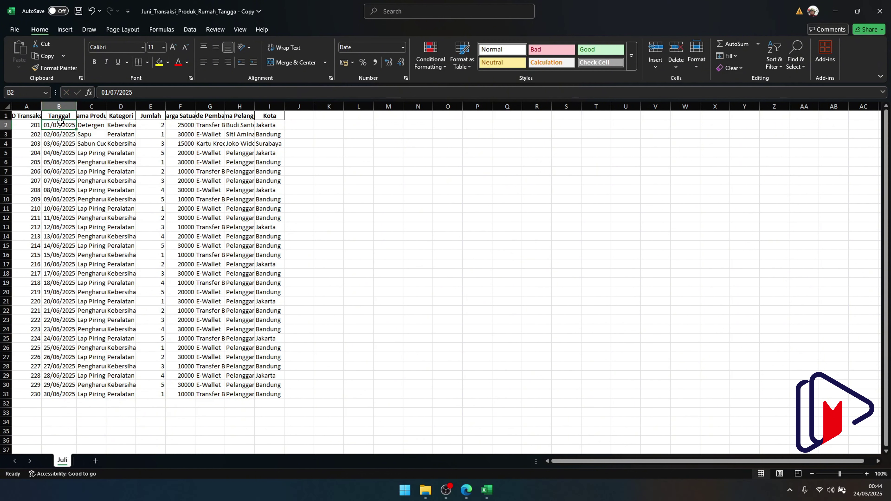
pyautogui.doubleClick(76, 130)
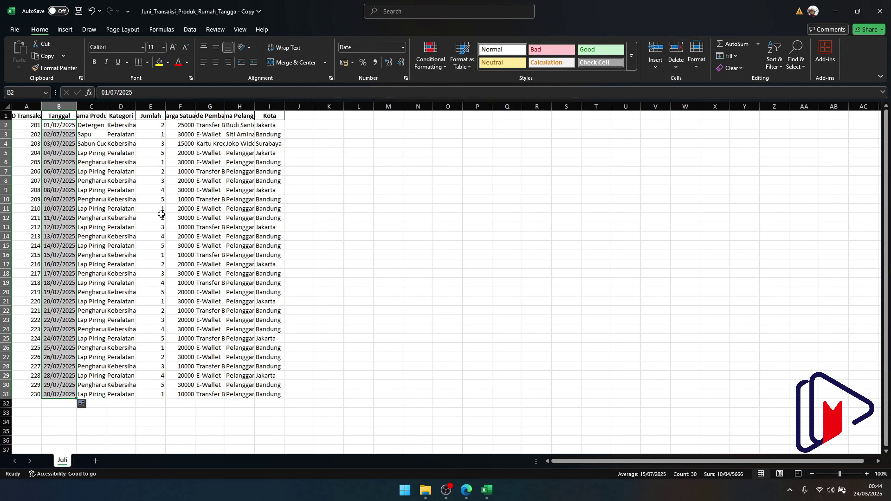
pyautogui.hotkey('ctrl', 's')
pyautogui.click(879, 11)
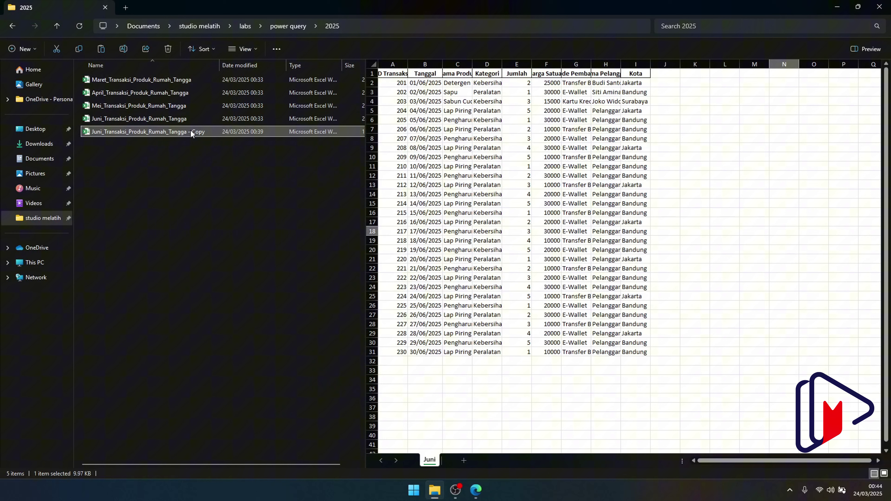
# Rename the duplicated Juni file as Juli_Transaksi_Produk_Rumah_Tangga
pyautogui.click(102, 132)
pyautogui.click(102, 132)
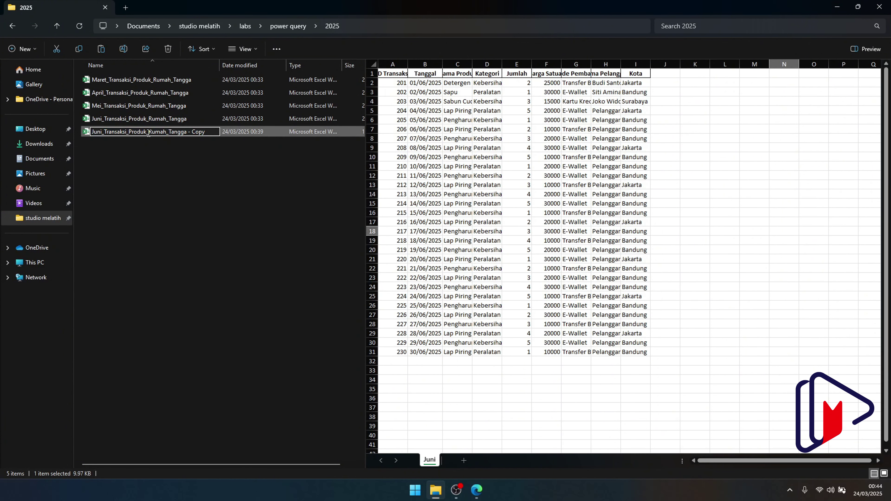
pyautogui.press('BackSpace')
pyautogui.press('BackSpace')
pyautogui.write('li')
pyautogui.moveTo(185, 131); pyautogui.dragTo(214, 132)
pyautogui.press('BackSpace')
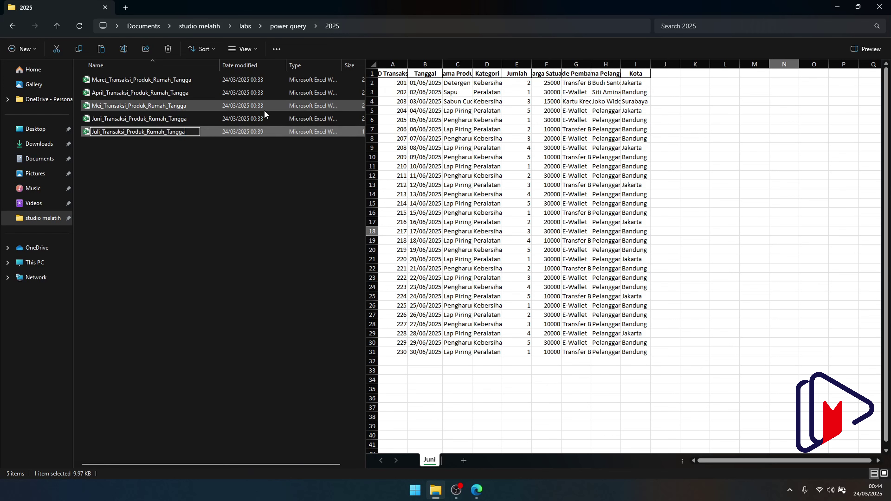
pyautogui.press('Return')
pyautogui.click(307, 186)
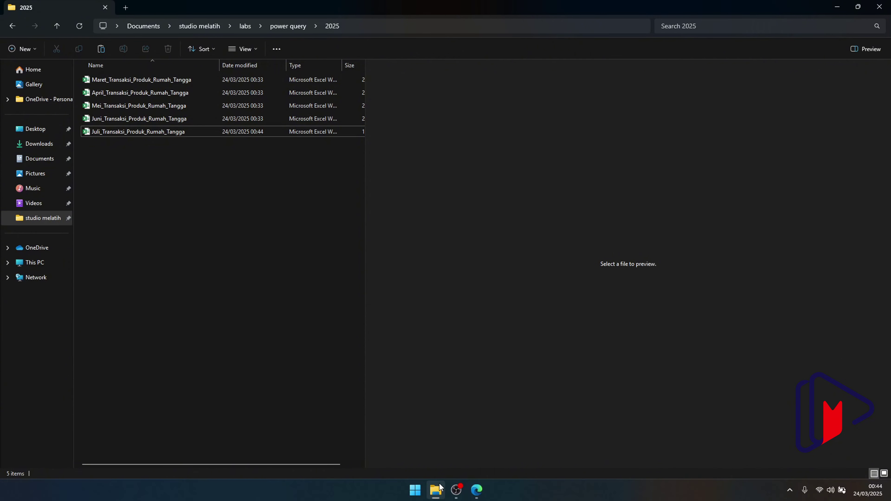
# Reopen the labs workbook from the power query folder
pyautogui.click(272, 28)
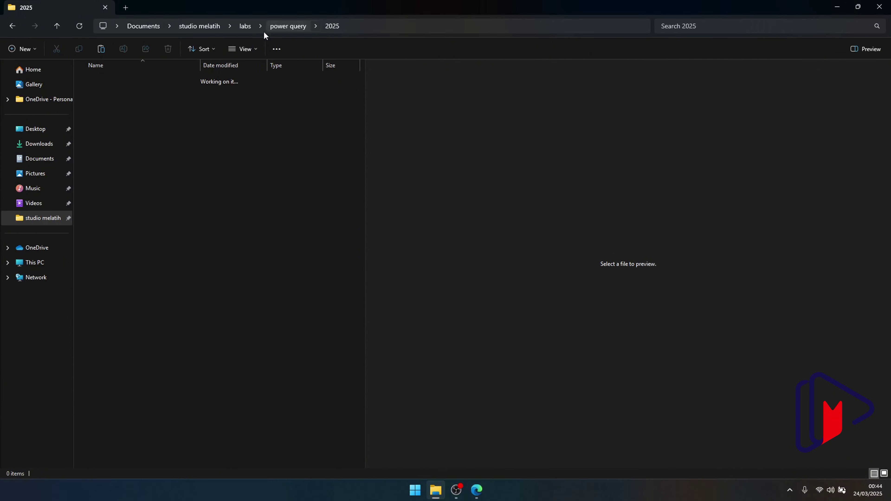
pyautogui.click(126, 92)
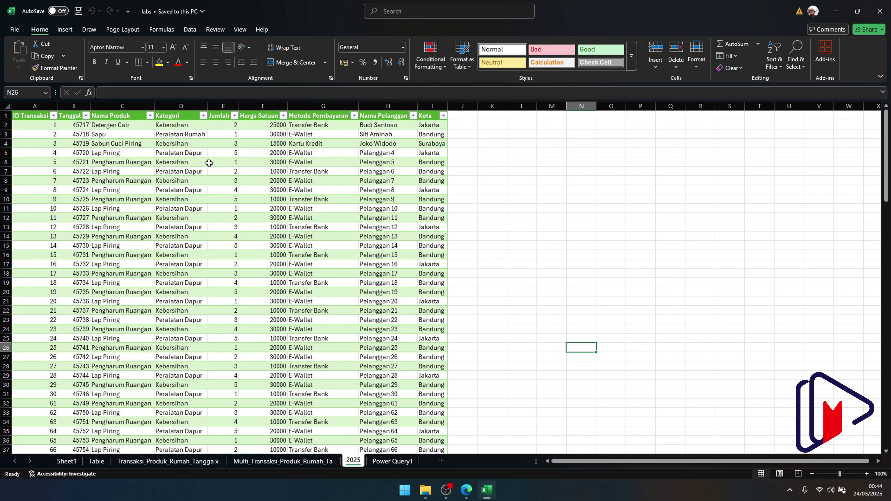
# Refresh the combined table on the 2025 sheet to bring in the Juli file, and check its last rows
pyautogui.click(151, 190)
pyautogui.scroll(-20, 155, 204)
pyautogui.scroll(-7, 154, 205)
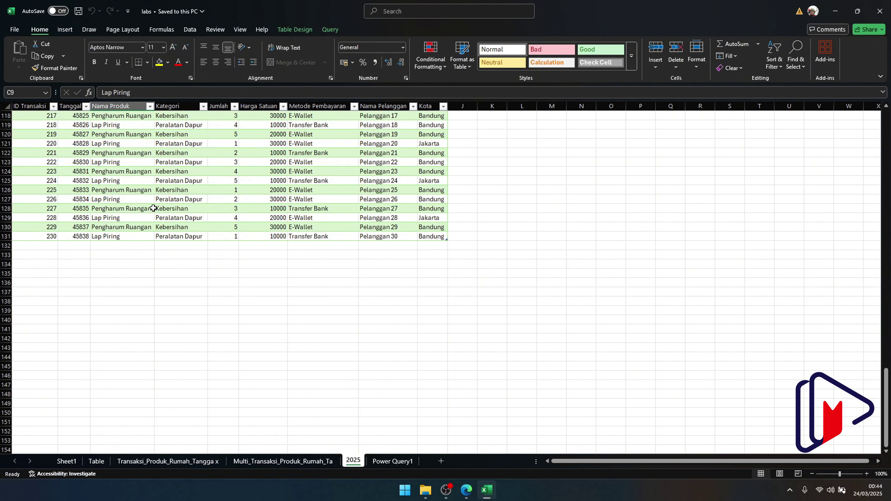
pyautogui.click(331, 30)
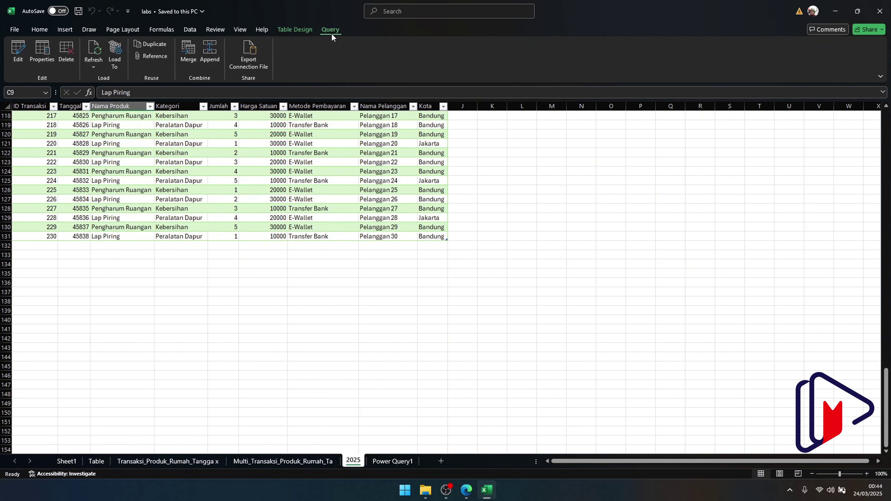
pyautogui.click(98, 50)
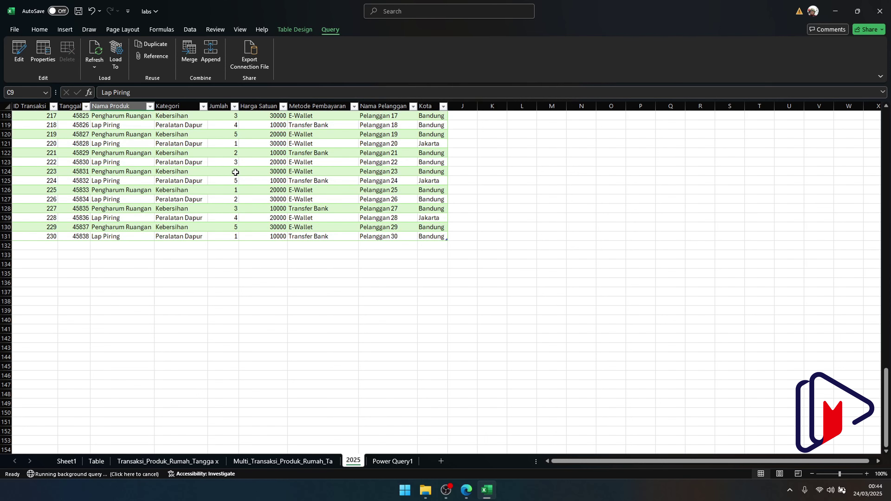
pyautogui.scroll(-12, 210, 219)
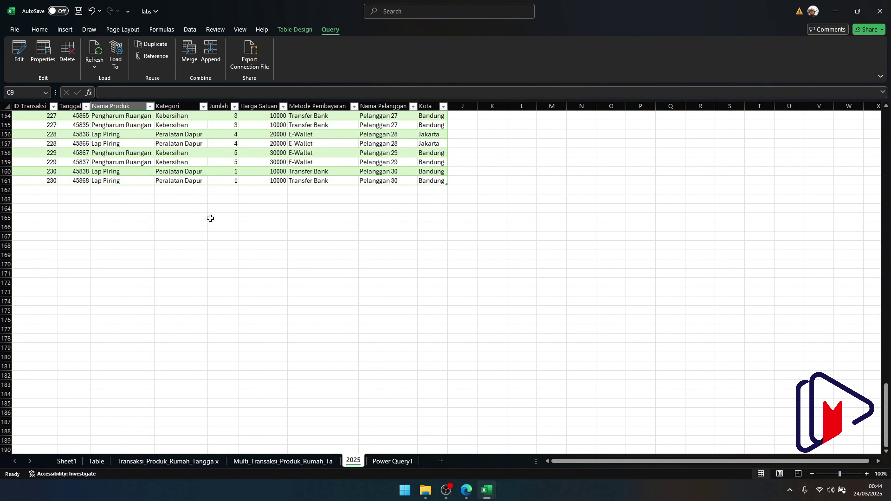
pyautogui.scroll(4, 141, 169)
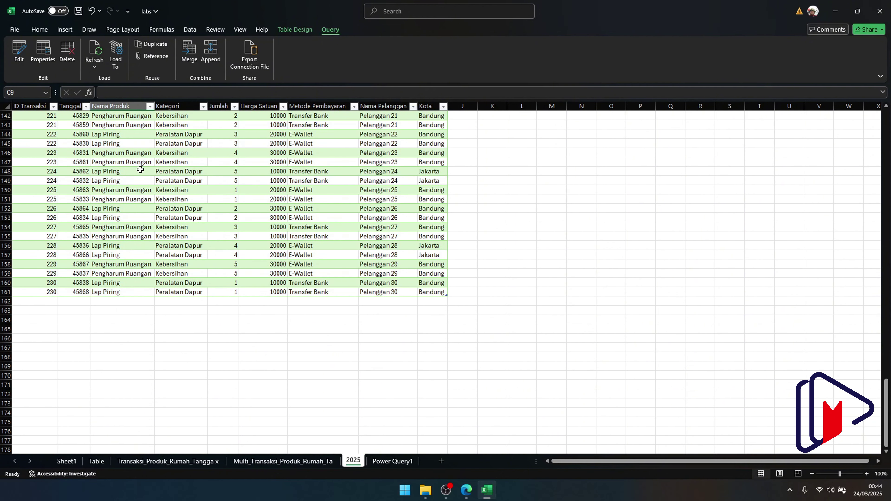
pyautogui.scroll(2, 141, 170)
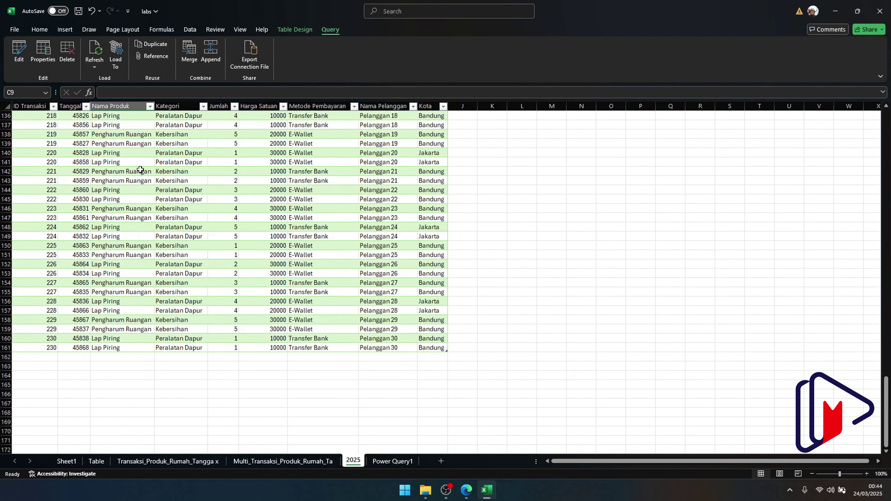
# Open the 2025 query in the Power Query Editor and set the Tanggal column's data type to Date
pyautogui.click(56, 142)
pyautogui.click(19, 52)
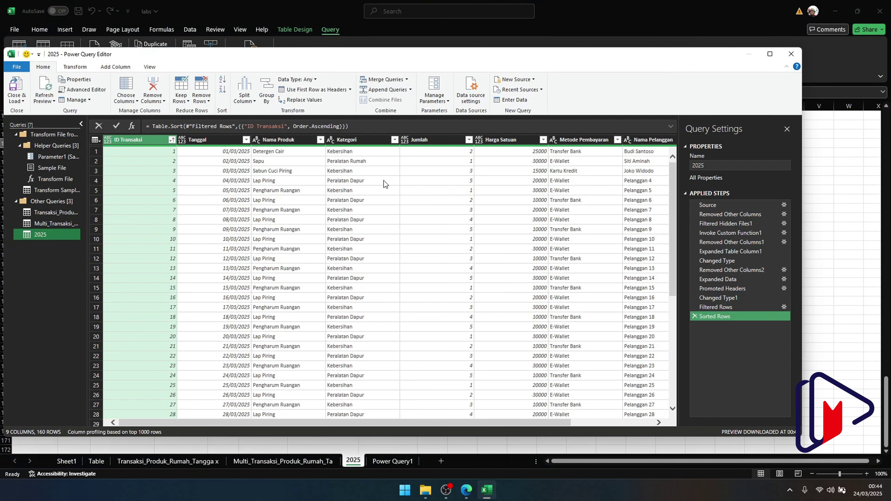
pyautogui.click(210, 190)
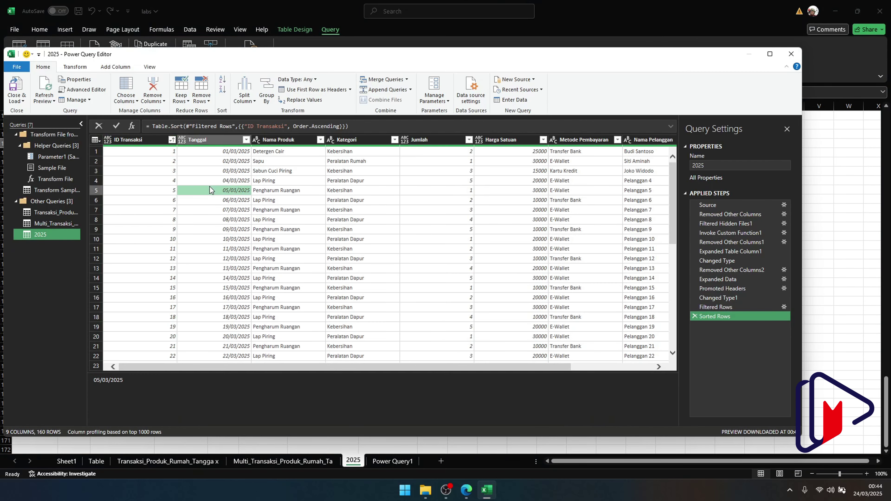
pyautogui.click(316, 79)
pyautogui.click(215, 140)
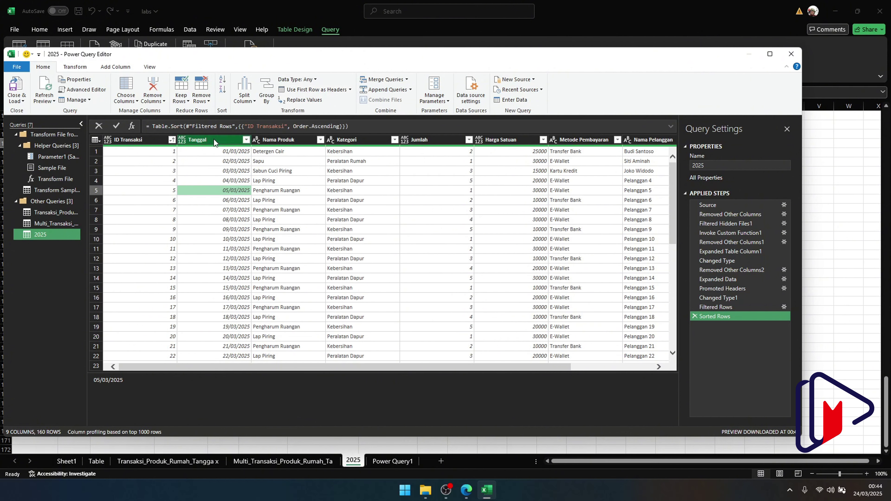
pyautogui.click(298, 79)
pyautogui.click(316, 144)
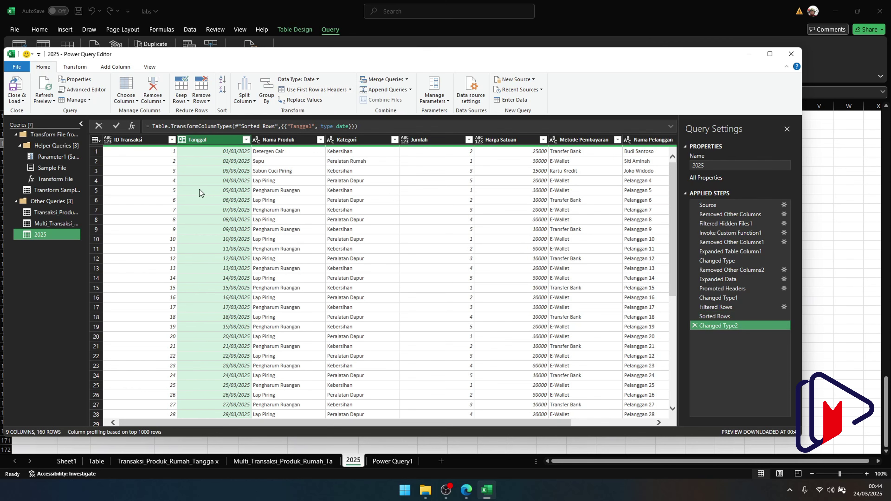
# Examine the Tanggal dates in the last rows of the 2025 query preview
pyautogui.scroll(-20, 234, 200)
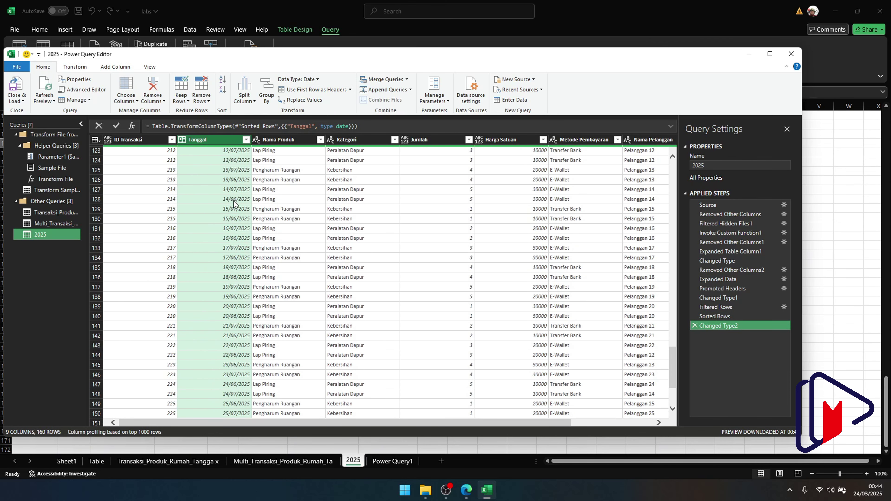
pyautogui.scroll(-3, 234, 201)
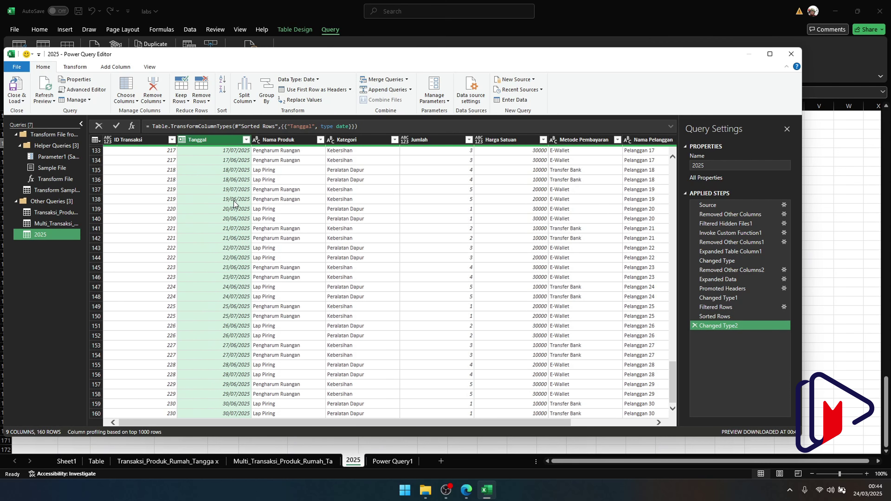
pyautogui.click(234, 317)
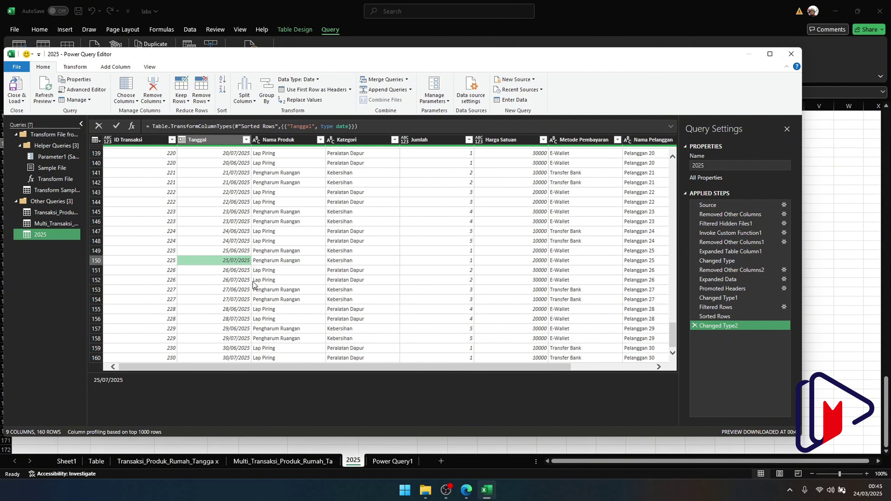
pyautogui.click(204, 253)
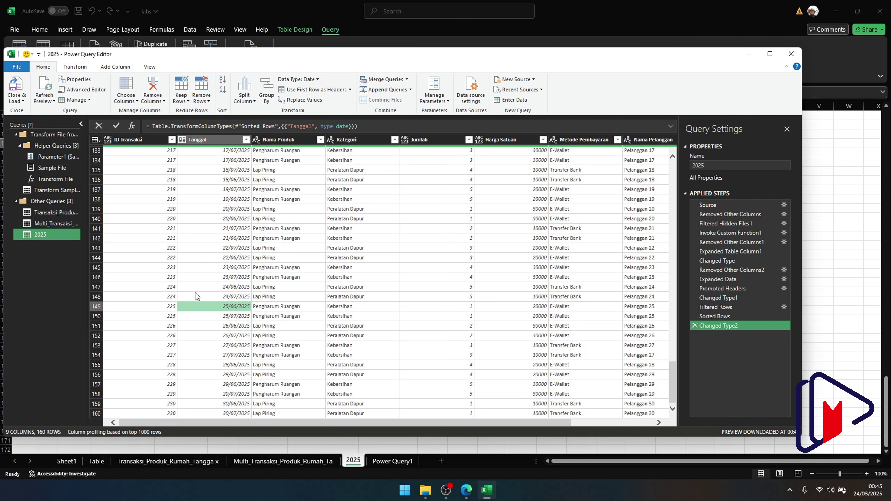
pyautogui.click(193, 286)
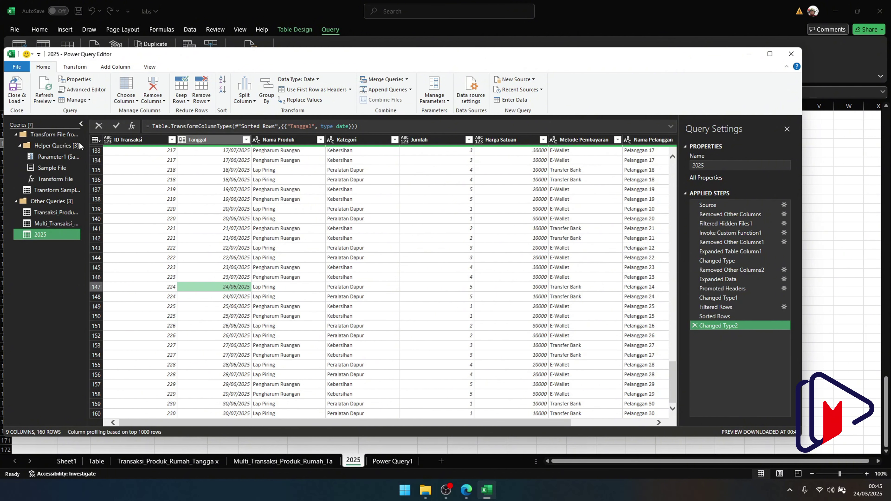
# Close and load the edited query to the 2025 sheet and check the Tanggal dates near the table's end
pyautogui.click(19, 100)
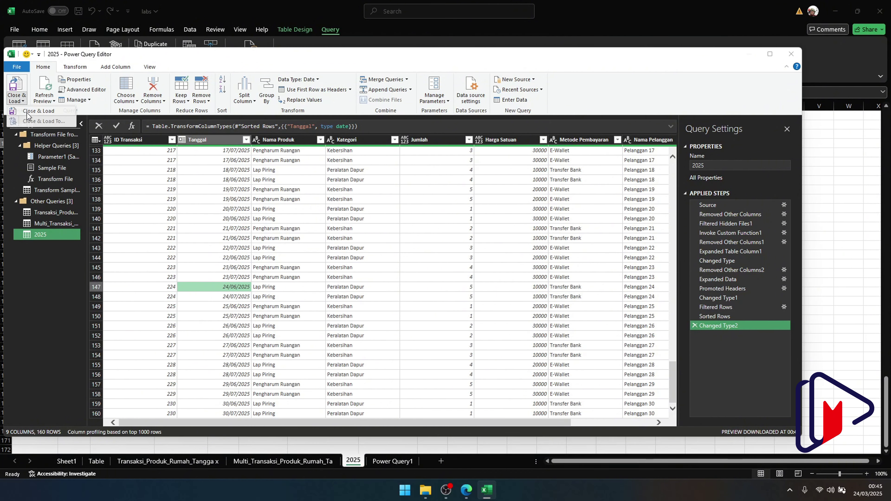
pyautogui.click(27, 114)
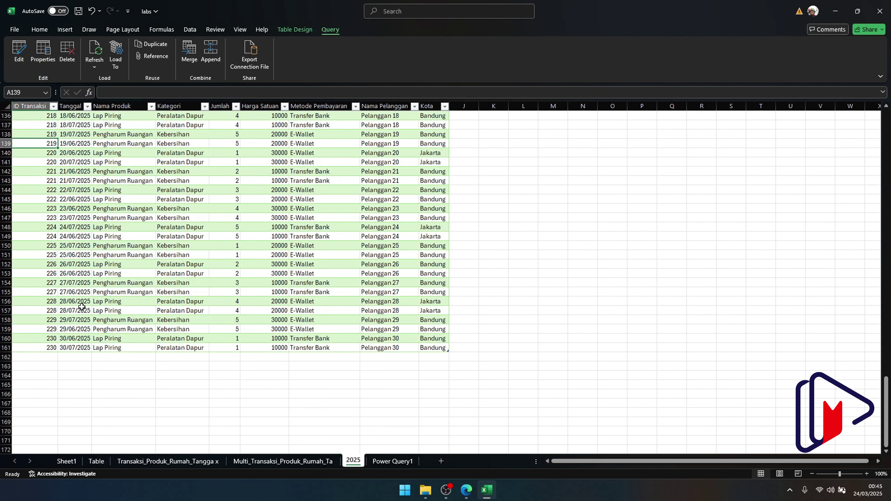
pyautogui.click(77, 285)
pyautogui.click(78, 292)
pyautogui.click(78, 301)
pyautogui.click(76, 310)
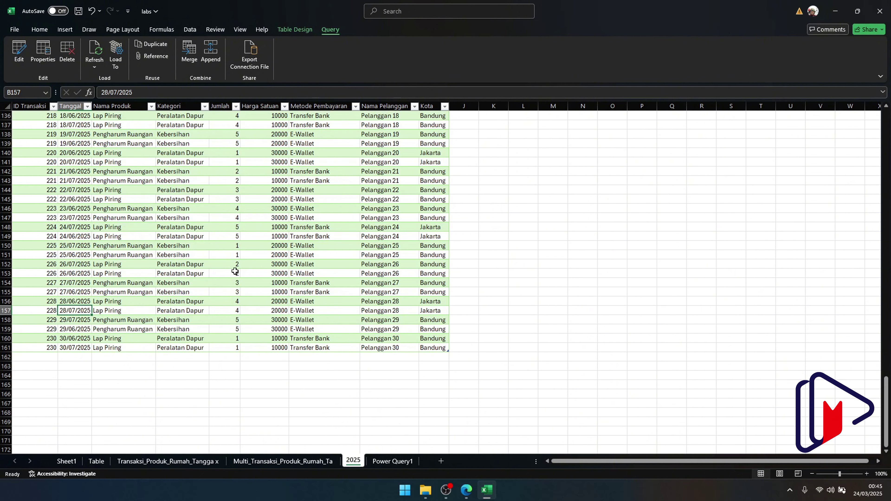
# Show the Power Query1 topic sheet and switch to File Explorer at the power query folder
pyautogui.click(389, 459)
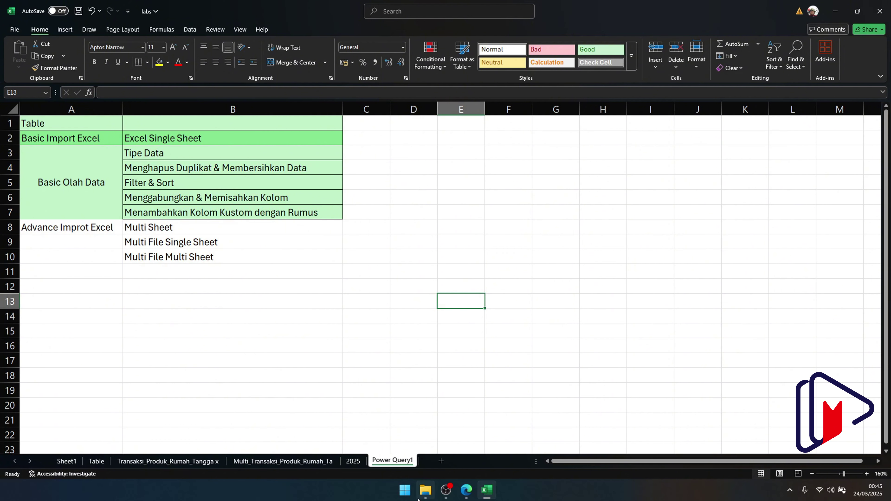
pyautogui.moveTo(423, 499)
pyautogui.click(399, 452)
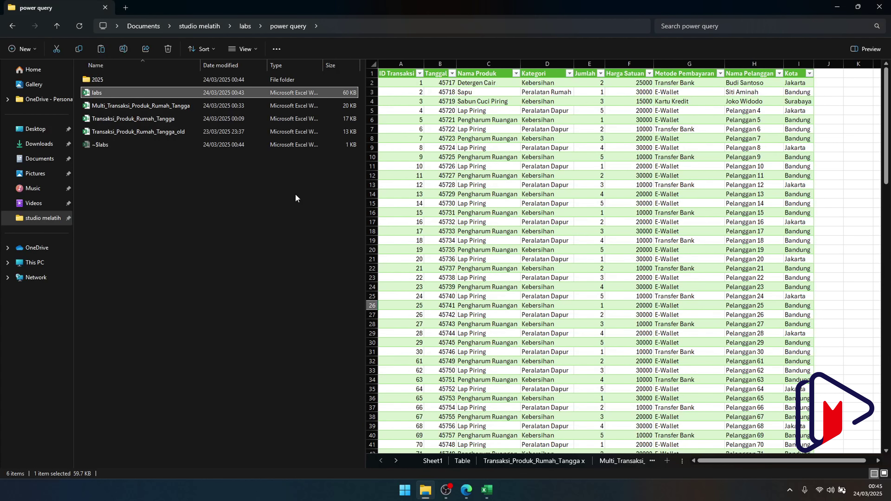
pyautogui.click(244, 26)
pyautogui.doubleClick(158, 93)
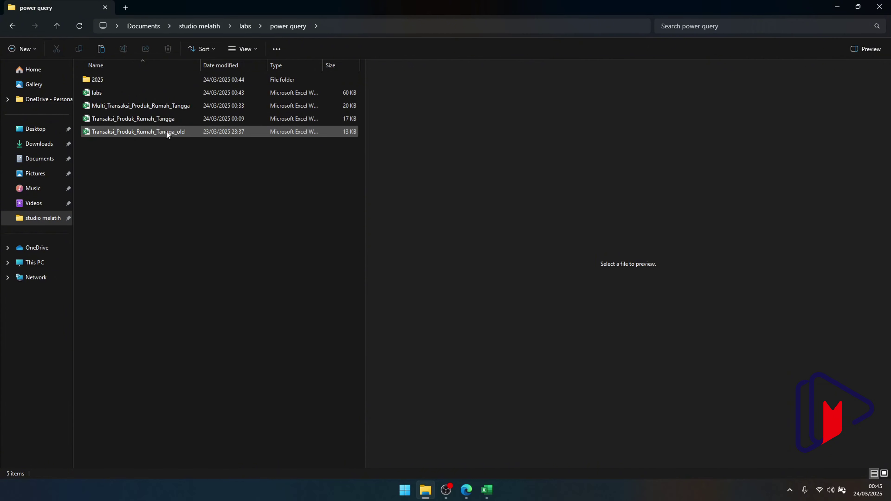
# Duplicate the 2025 folder within the power query folder and rename the copy as marketing
pyautogui.click(123, 79)
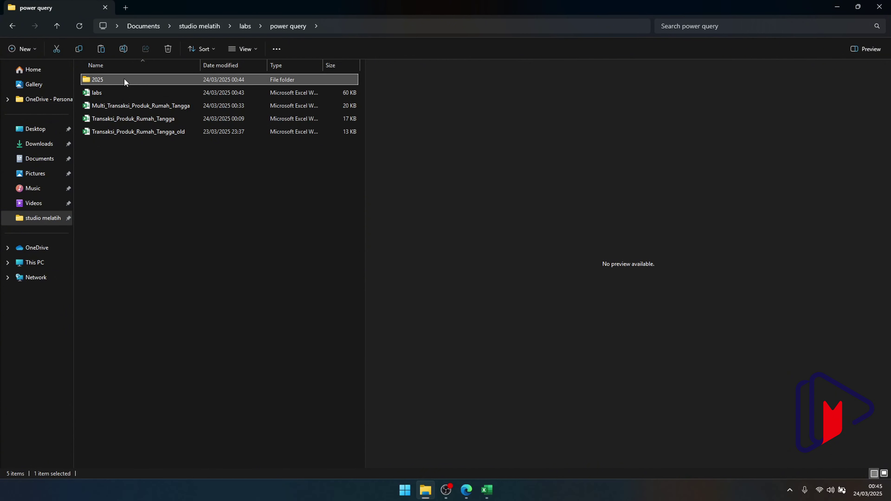
pyautogui.hotkey('ctrl', 'v')
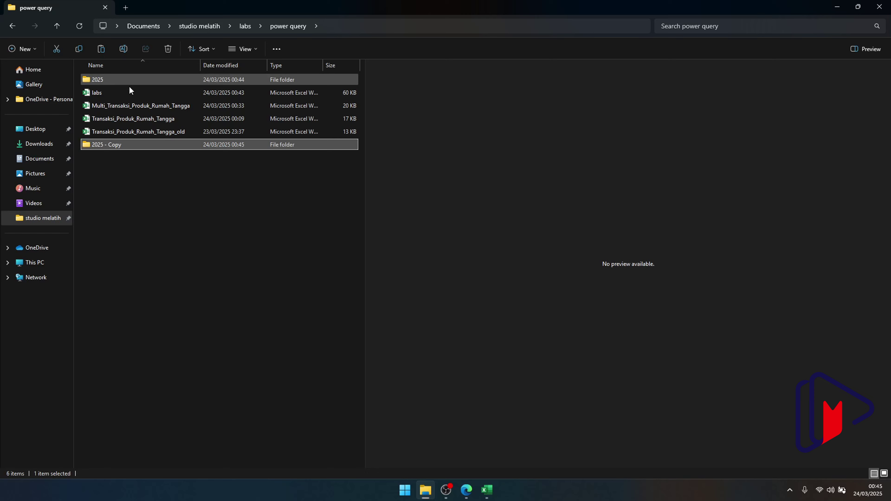
pyautogui.click(132, 144)
pyautogui.write('marketing')
pyautogui.press('Return')
# Open the marketing folder and rename its April workbook as 2021_Transaksi_Produk_Rumah_Tangga
pyautogui.doubleClick(131, 143)
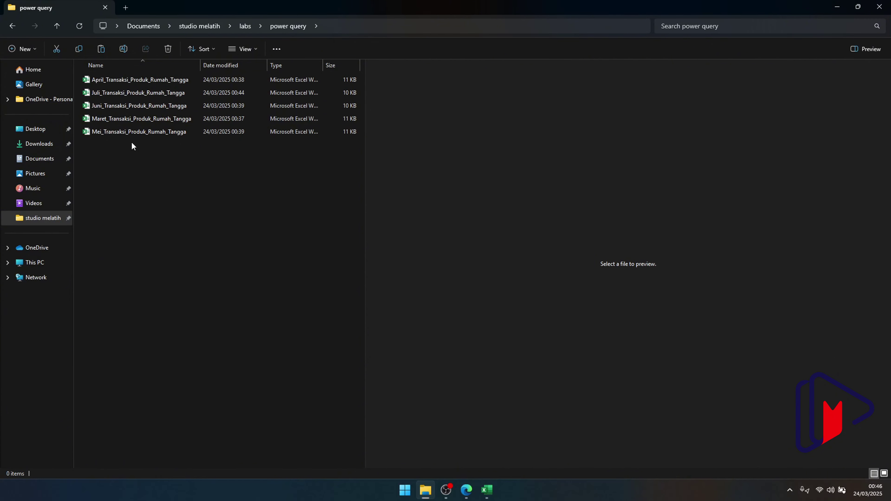
pyautogui.click(151, 80)
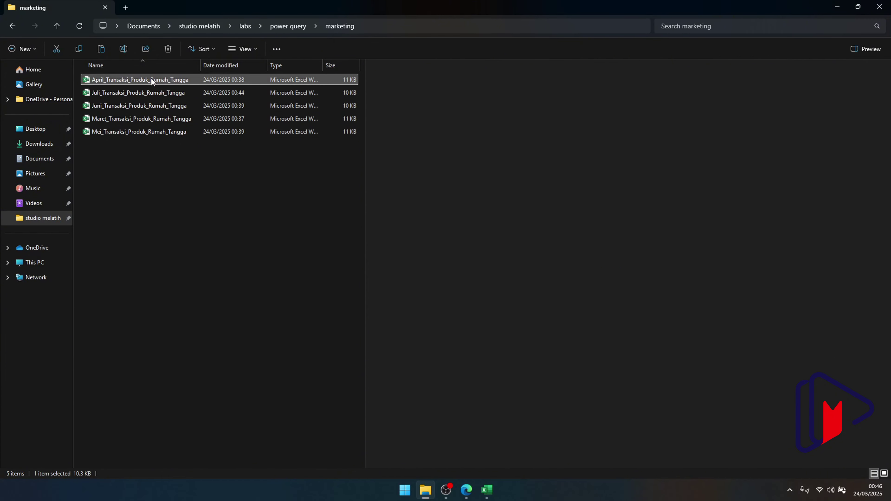
pyautogui.click(151, 80)
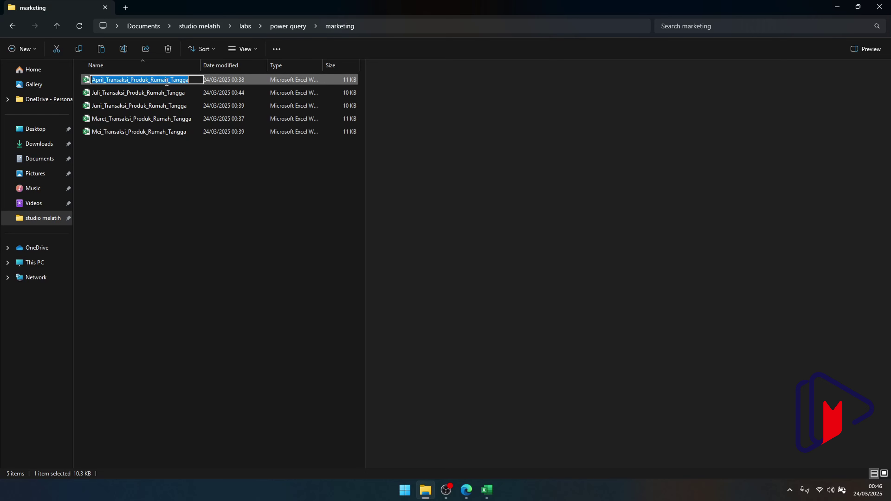
pyautogui.click(111, 80)
pyautogui.moveTo(104, 80); pyautogui.dragTo(91, 81)
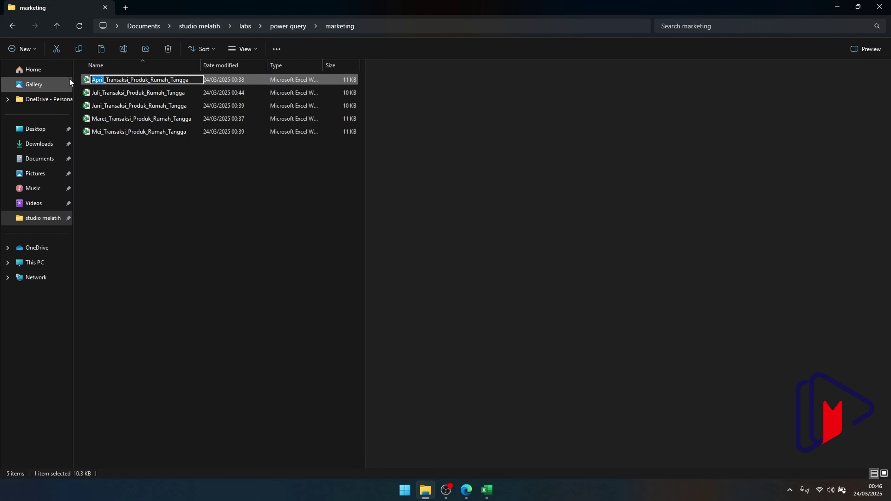
pyautogui.write('2021')
pyautogui.press('Return')
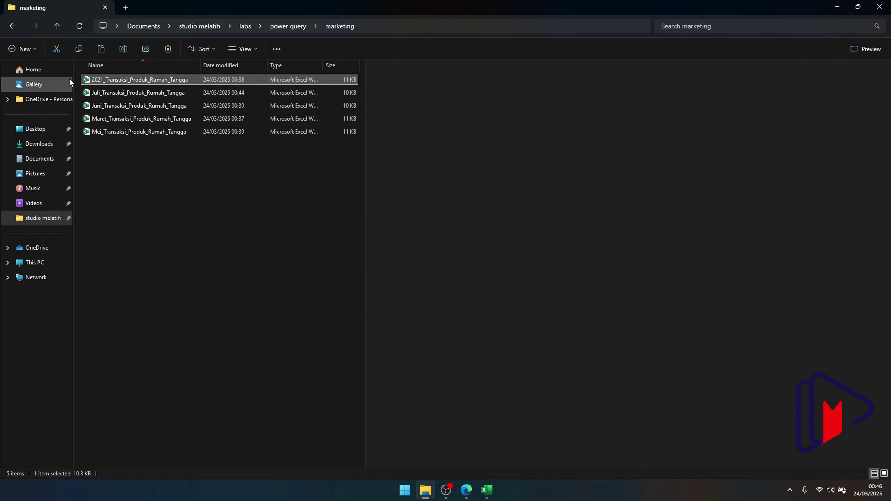
# Rename the Juli workbook in the marketing folder as 2022_Transaksi_Produk_Rumah_Tangga
pyautogui.click(98, 93)
pyautogui.click(100, 92)
pyautogui.click(106, 92)
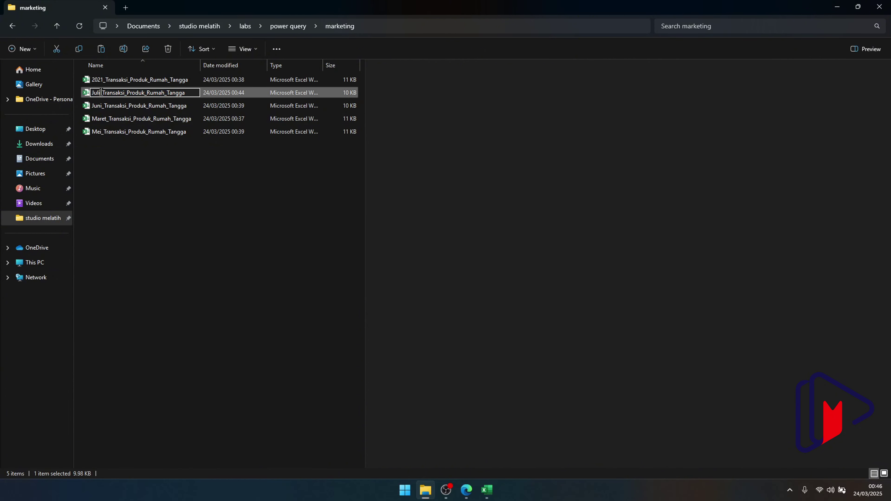
pyautogui.moveTo(101, 92); pyautogui.dragTo(92, 93)
pyautogui.write('2022')
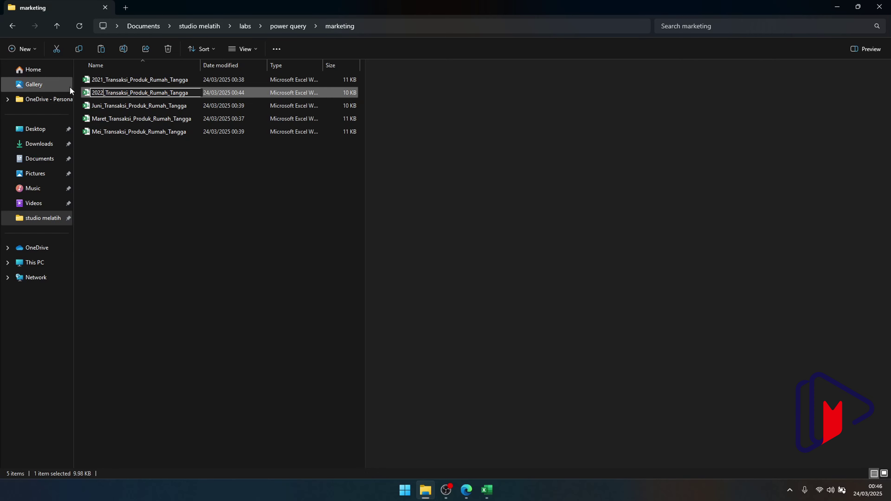
pyautogui.press('Return')
# Rename the Juni workbook in the marketing folder as 2023_Transaksi_Produk_Rumah_Tangga
pyautogui.click(109, 107)
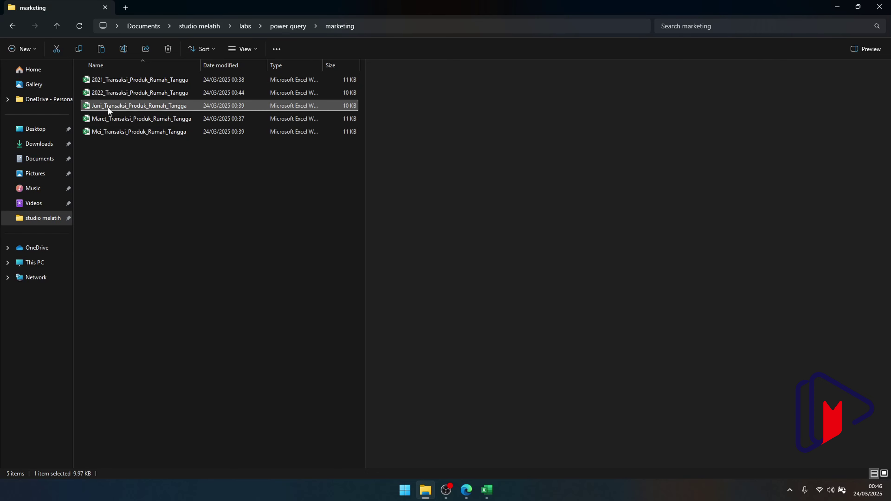
pyautogui.click(102, 106)
pyautogui.click(104, 105)
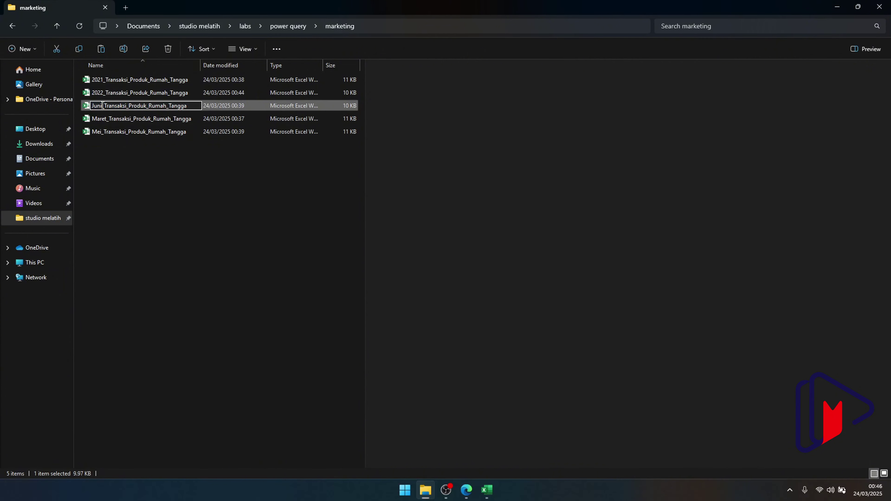
pyautogui.moveTo(104, 105); pyautogui.dragTo(91, 106)
pyautogui.write('2023')
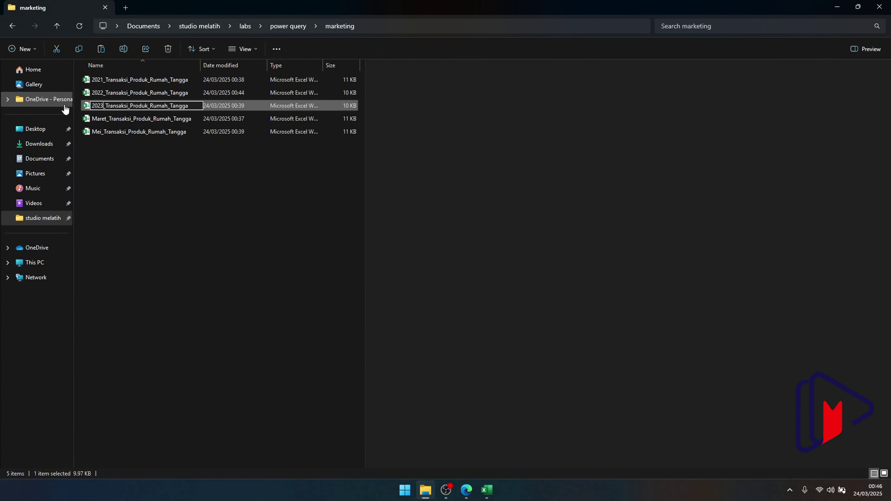
pyautogui.press('Return')
# Rename the Maret workbook in the marketing folder as 2024_Transaksi_Produk_Rumah_Tangga
pyautogui.click(94, 119)
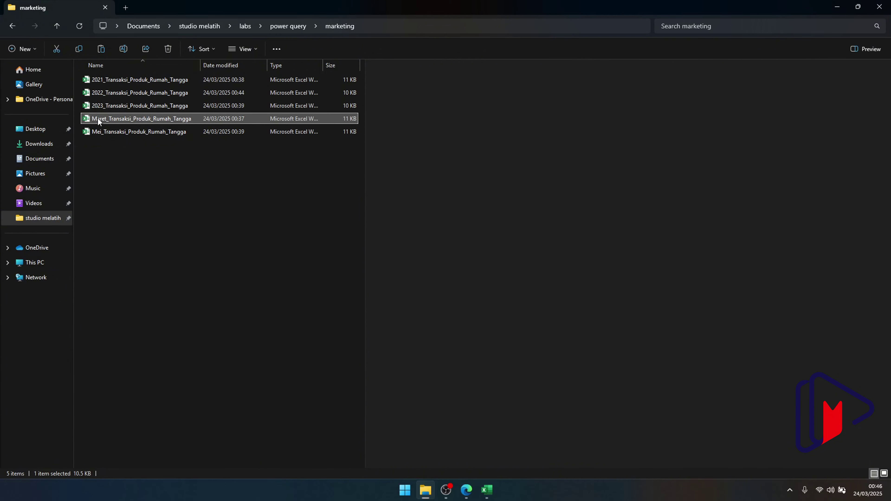
pyautogui.click(106, 117)
pyautogui.moveTo(106, 118); pyautogui.dragTo(92, 118)
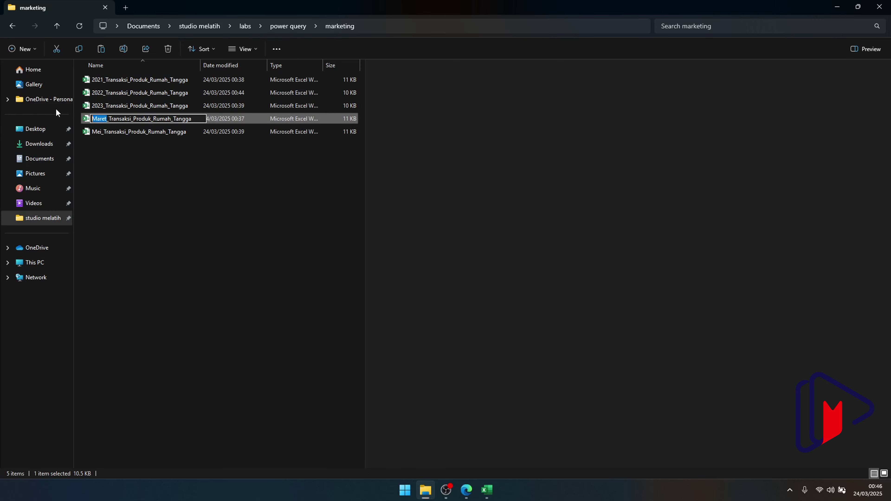
pyautogui.write('2024')
pyautogui.press('Return')
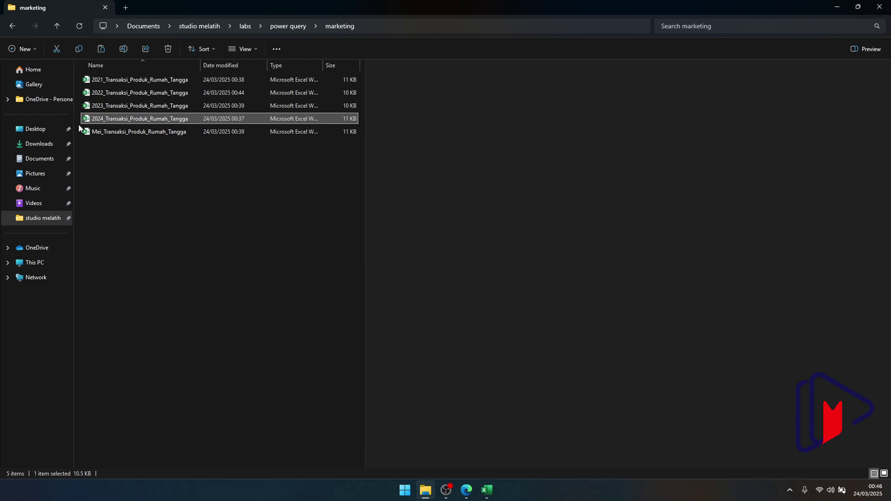
# Rename the Mei workbook in the marketing folder as 2025_Transaksi_Produk_Rumah_Tangga
pyautogui.click(94, 132)
pyautogui.click(100, 129)
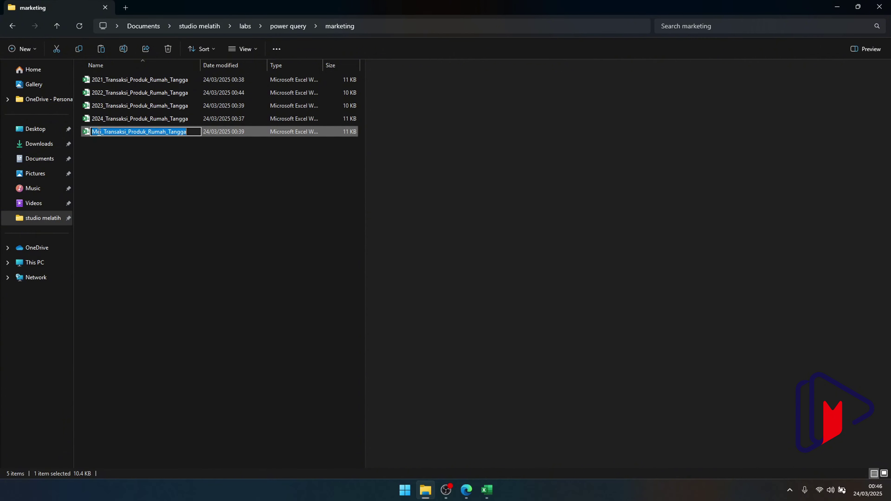
pyautogui.click(101, 131)
pyautogui.hotkey('shift', 'Home')
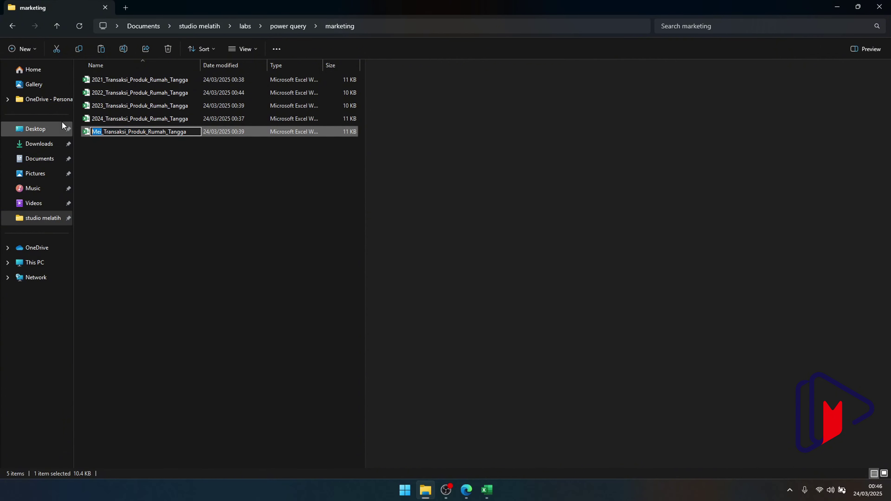
pyautogui.write('202')
pyautogui.write('5')
pyautogui.press('Return')
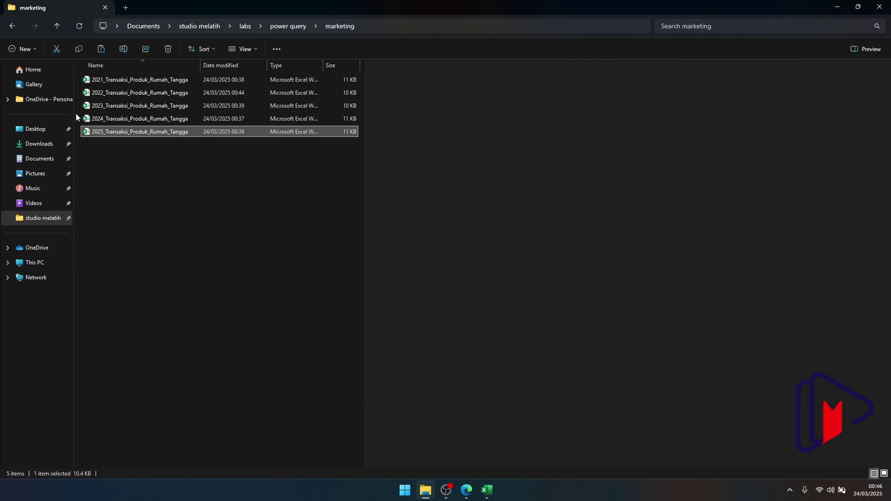
# Open the 2021 workbook in Excel with editing enabled and set the first Tanggal date in B2 to 02/04/2021
pyautogui.click(154, 80)
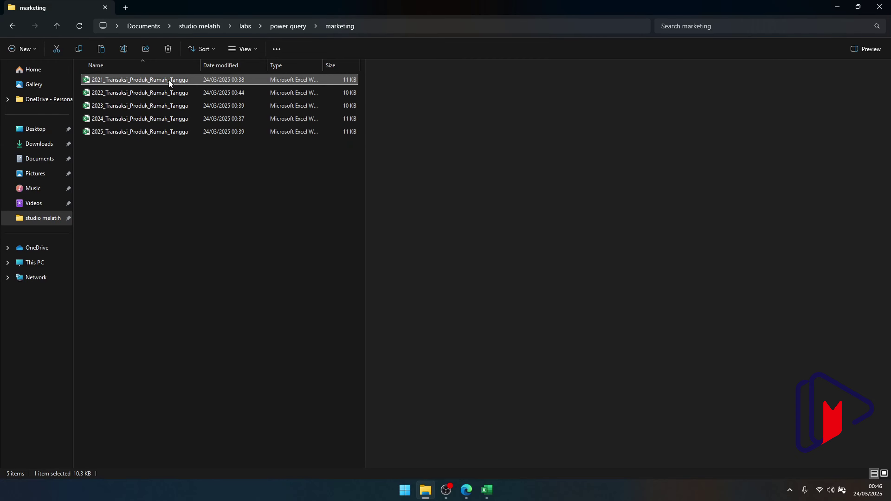
pyautogui.hotkey('alt', 'Tab')
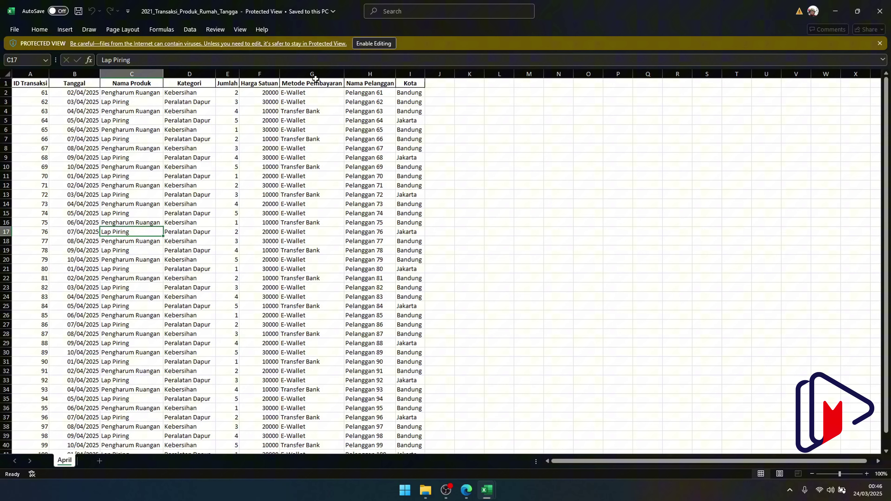
pyautogui.click(368, 46)
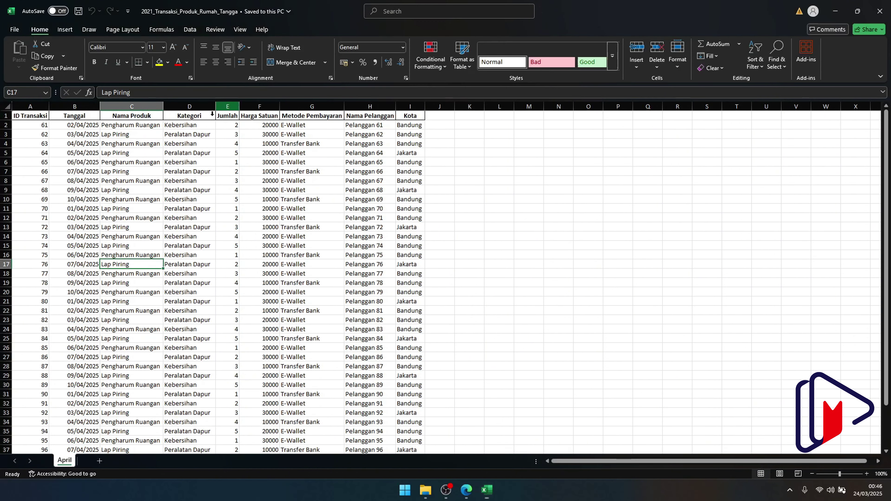
pyautogui.doubleClick(88, 126)
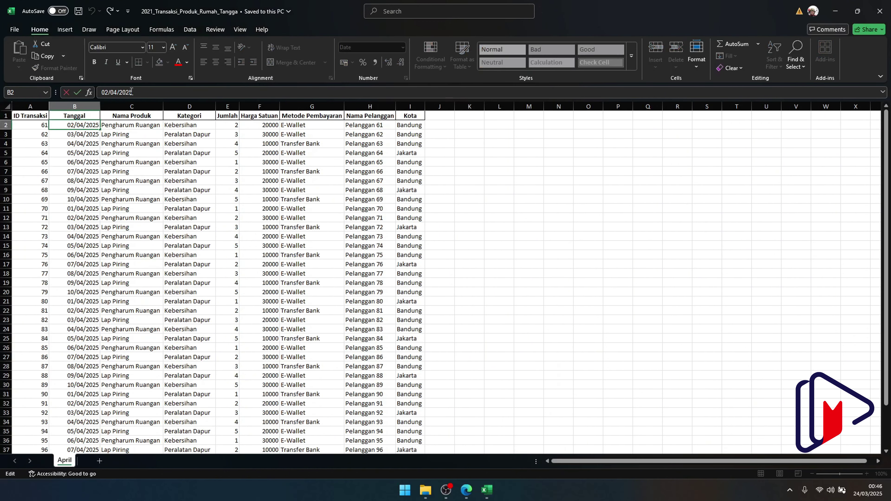
pyautogui.moveTo(131, 91); pyautogui.dragTo(157, 96)
pyautogui.write('1')
pyautogui.press('Return')
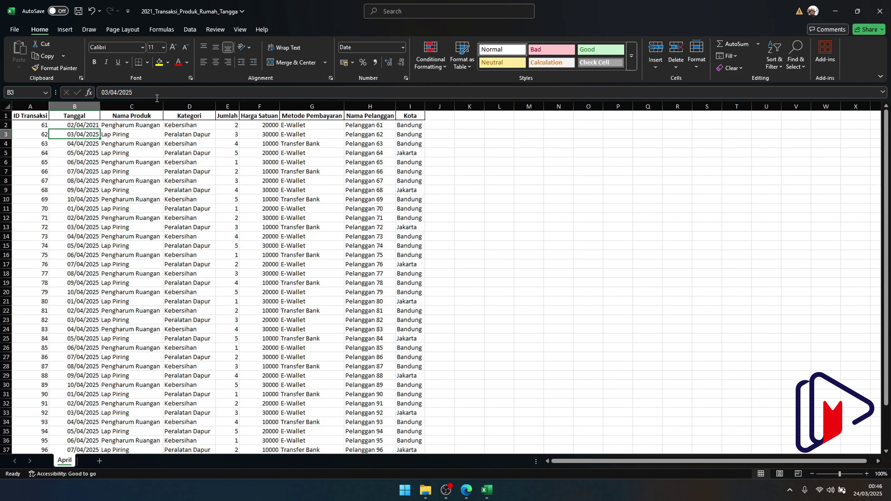
# Fill the Tanggal column of the April sheet down from B2 to row 41, then save and close the 2021 workbook
pyautogui.click(92, 124)
pyautogui.doubleClick(100, 129)
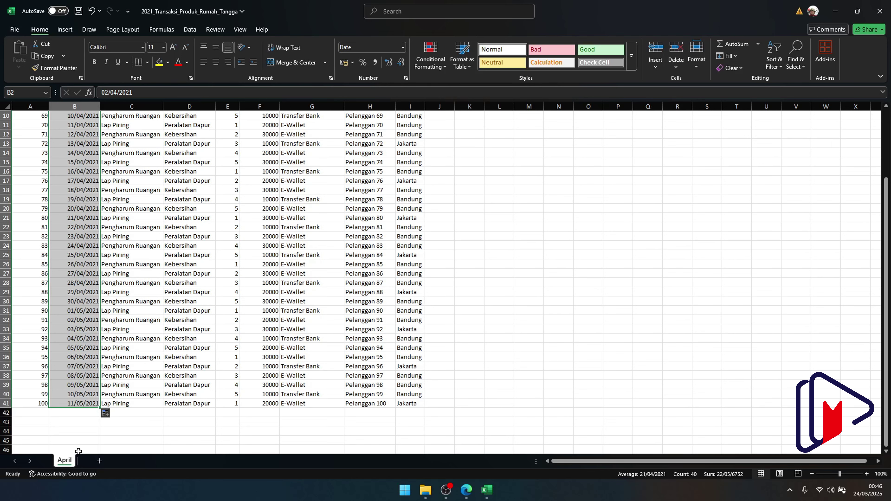
pyautogui.hotkey('ctrl', 's')
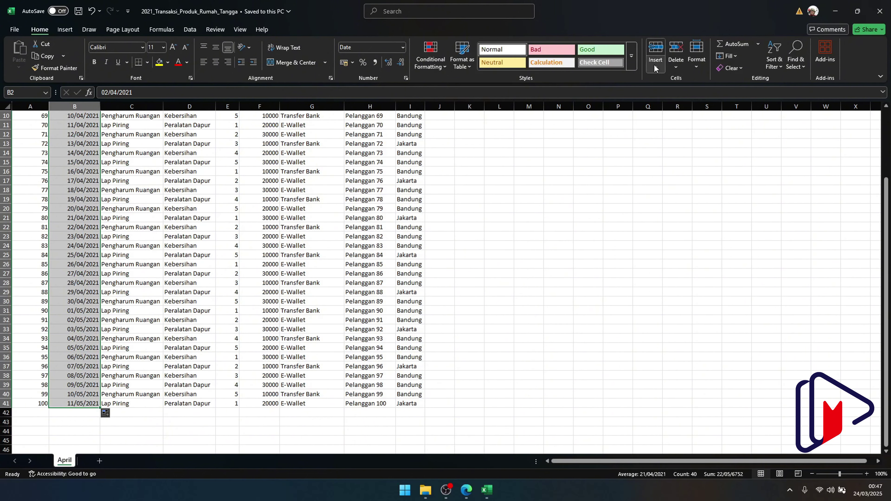
pyautogui.click(879, 11)
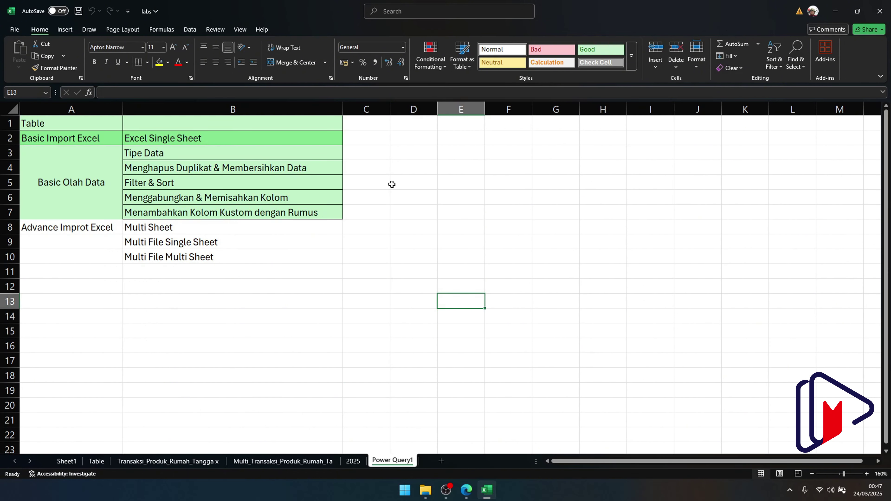
# Open the 2022 workbook from the marketing folder with editing enabled and set the date in B2 to 01/07/2022
pyautogui.click(425, 491)
pyautogui.click(128, 92)
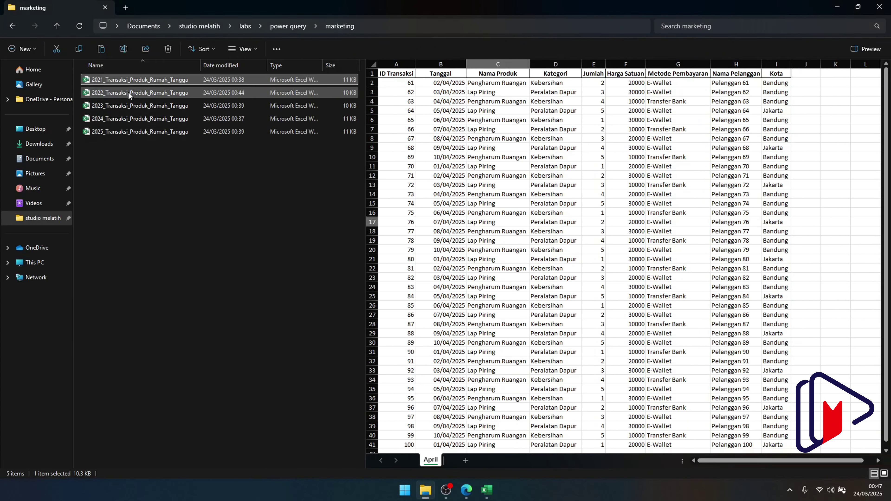
pyautogui.hotkey('alt', 'Tab')
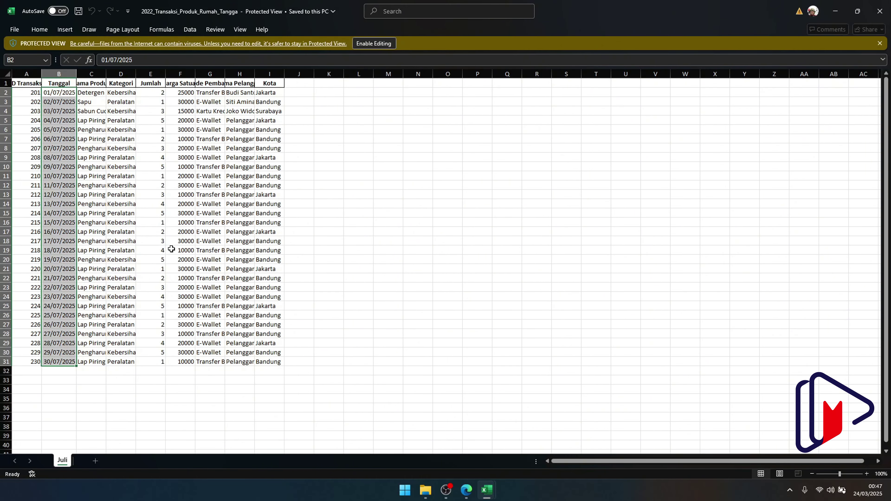
pyautogui.click(374, 43)
pyautogui.click(67, 125)
pyautogui.doubleClick(67, 124)
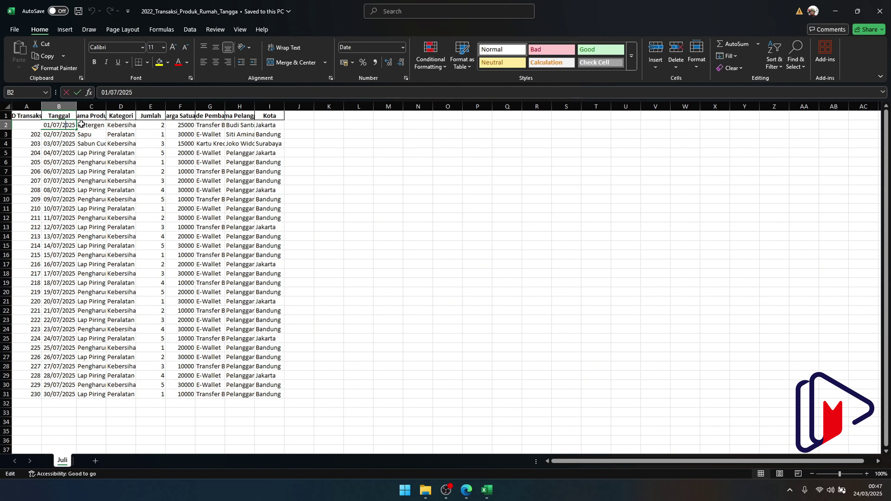
pyautogui.moveTo(130, 92); pyautogui.dragTo(135, 95)
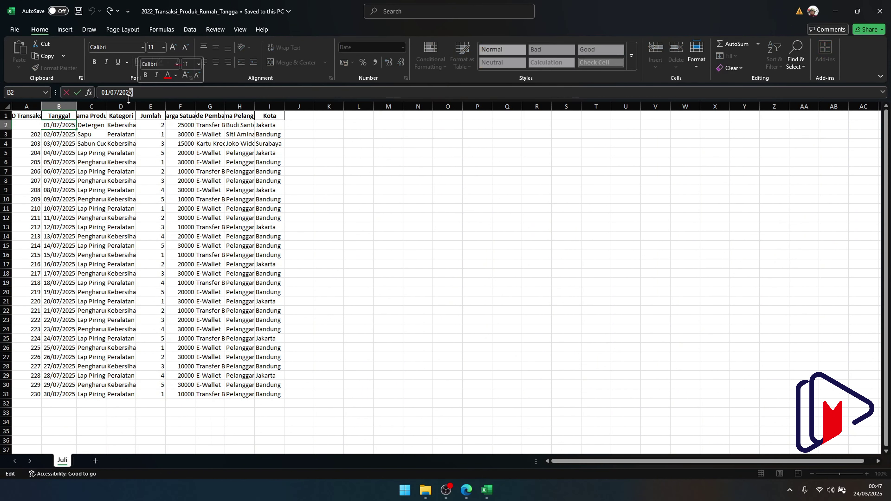
pyautogui.write('2')
pyautogui.press('Return')
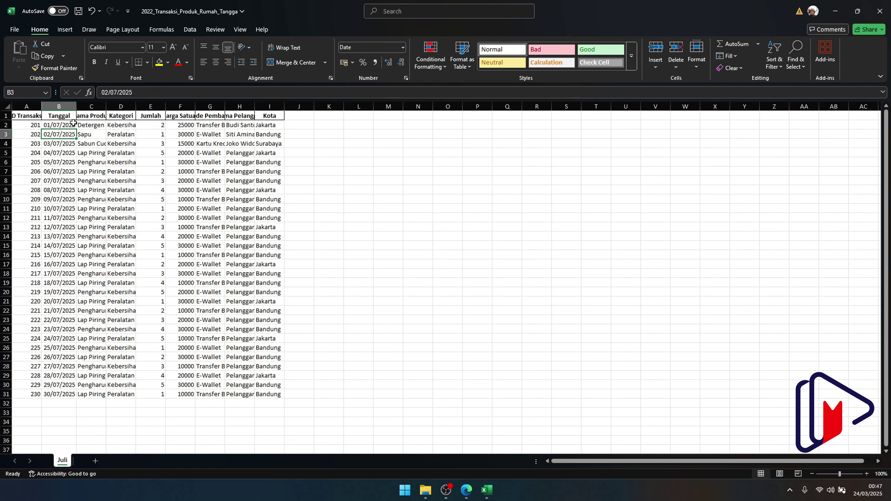
# Fill the Tanggal column of the Juli sheet down from B2 to row 31, then save and close the 2022 workbook
pyautogui.click(73, 123)
pyautogui.doubleClick(76, 129)
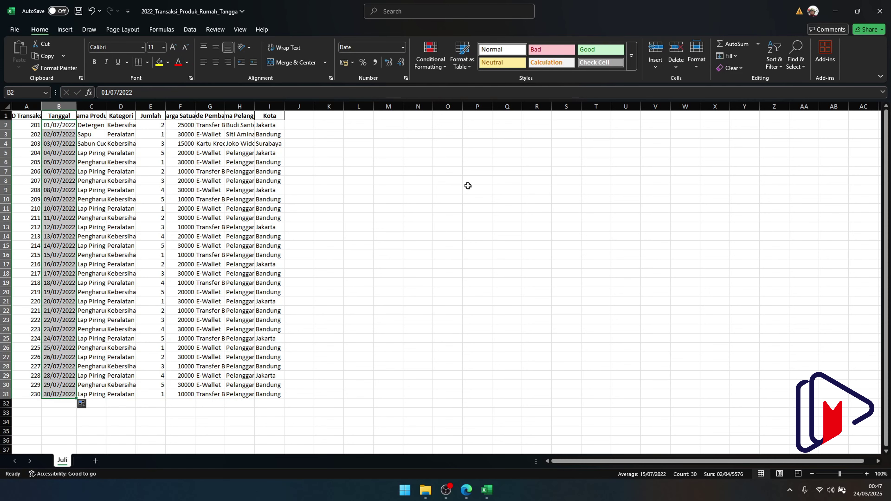
pyautogui.hotkey('ctrl', 's')
pyautogui.click(883, 7)
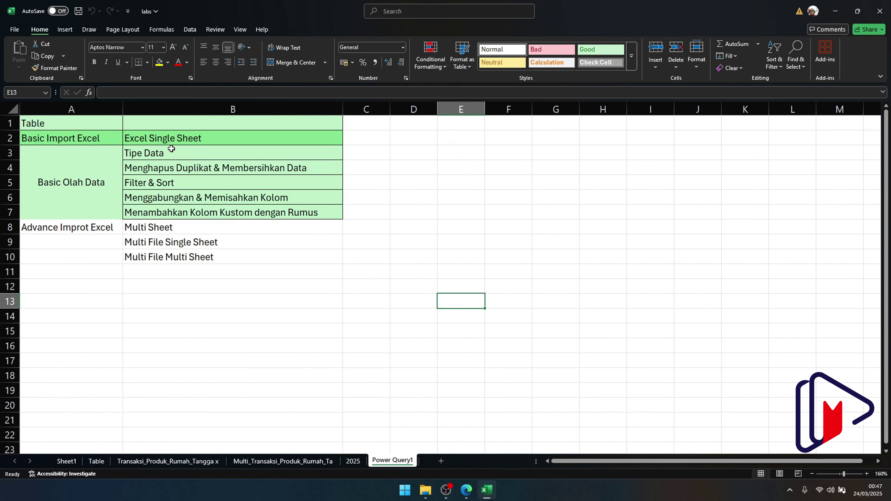
# Open the 2023 workbook from the marketing folder with editing enabled and set the date in B2 to 01/06/2023
pyautogui.click(426, 493)
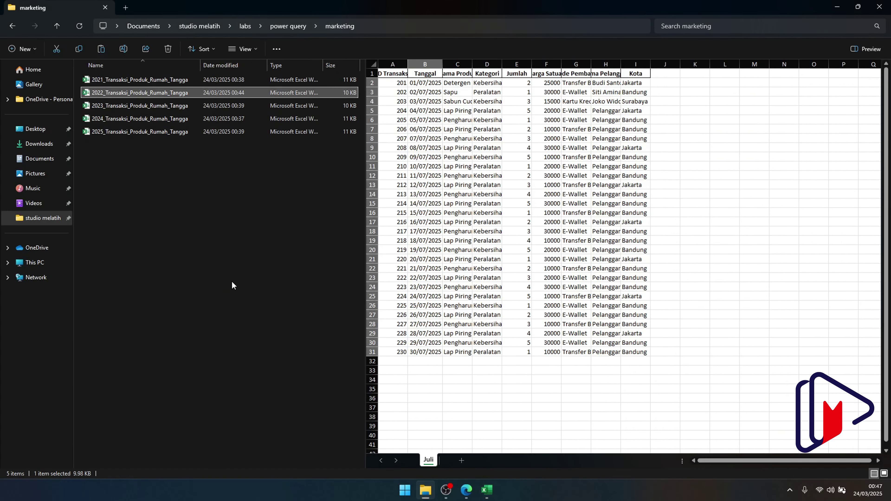
pyautogui.click(103, 105)
pyautogui.doubleClick(103, 105)
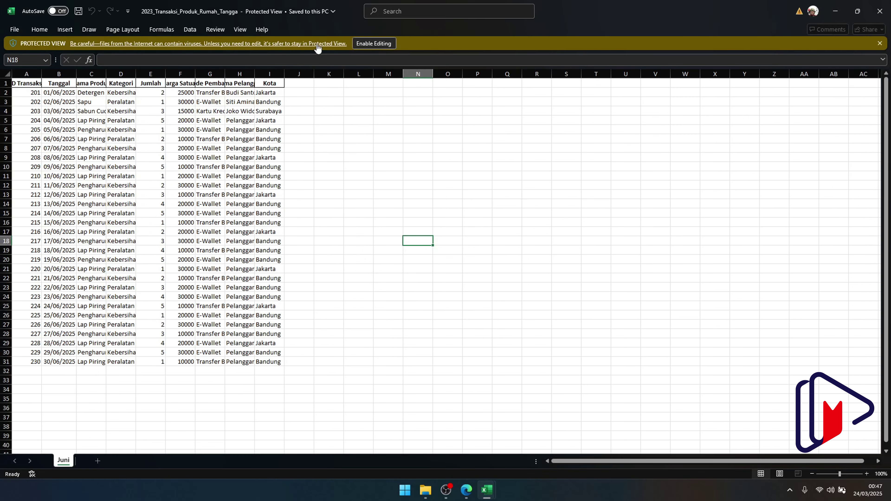
pyautogui.click(374, 43)
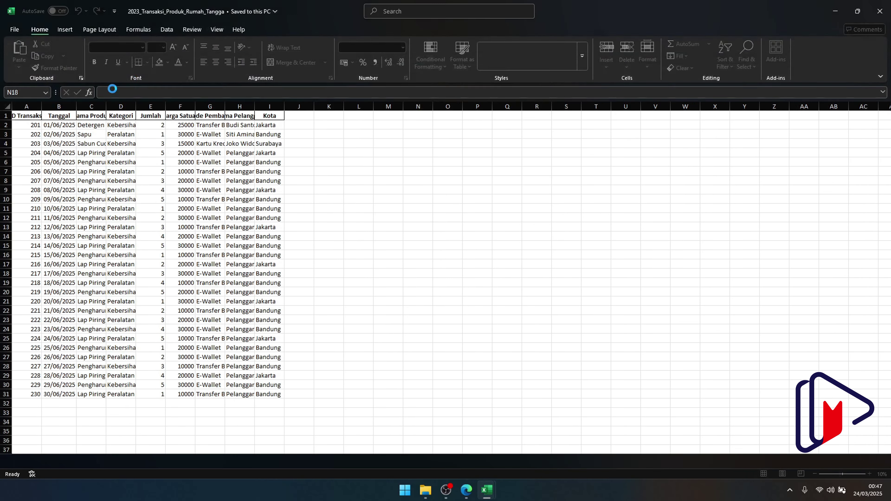
pyautogui.doubleClick(65, 124)
pyautogui.moveTo(73, 124); pyautogui.dragTo(75, 123)
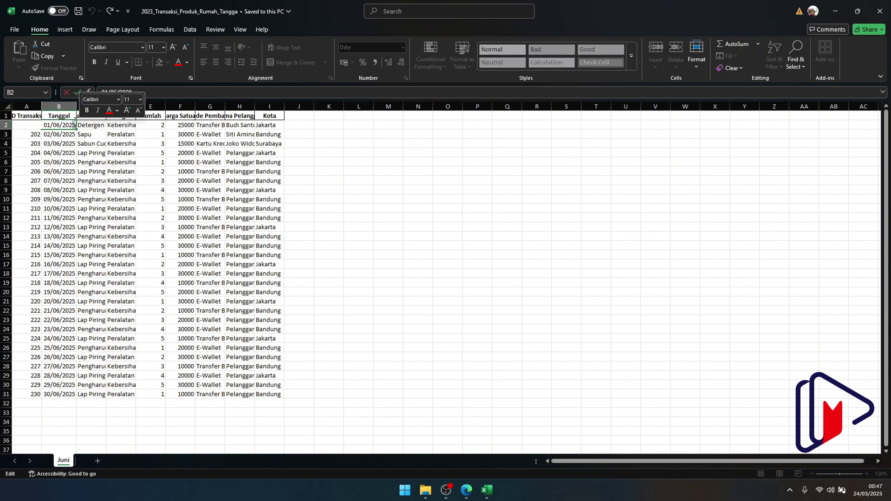
pyautogui.press('Return')
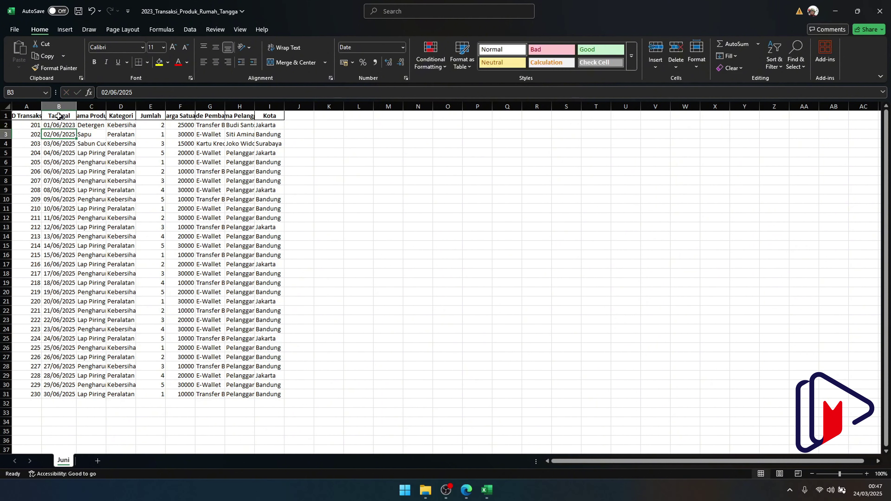
# Fill the Tanggal column of the Juni sheet down from B2 to row 31, then save and close the 2023 workbook
pyautogui.click(63, 125)
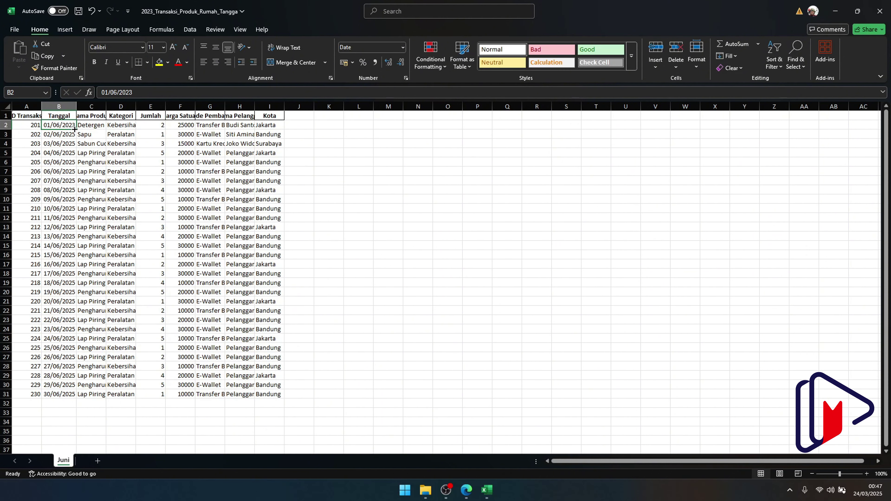
pyautogui.doubleClick(75, 129)
pyautogui.hotkey('ctrl', 's')
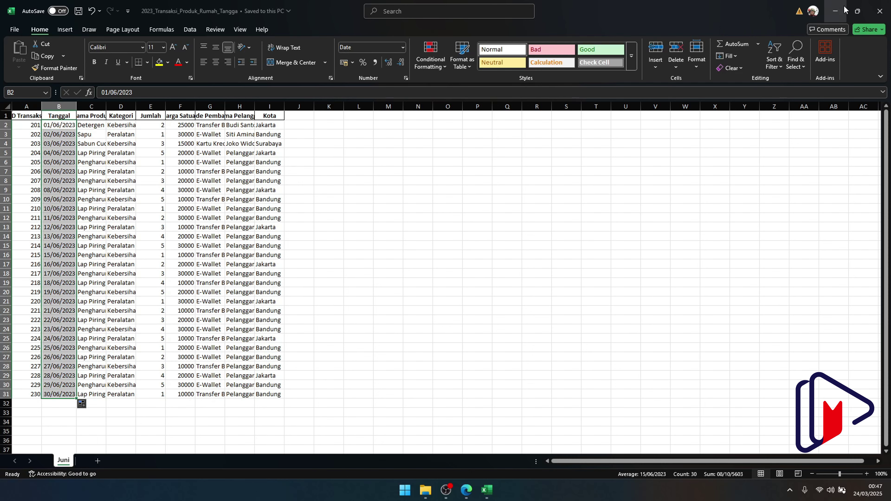
pyautogui.click(880, 10)
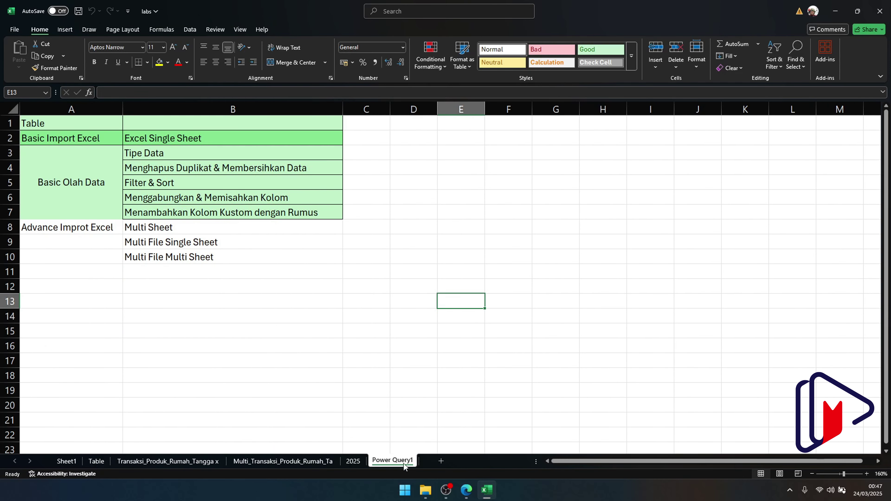
# Open the 2024 workbook from the marketing folder with editing enabled and set the date in B2 to 01/03/2024
pyautogui.click(425, 490)
pyautogui.doubleClick(116, 116)
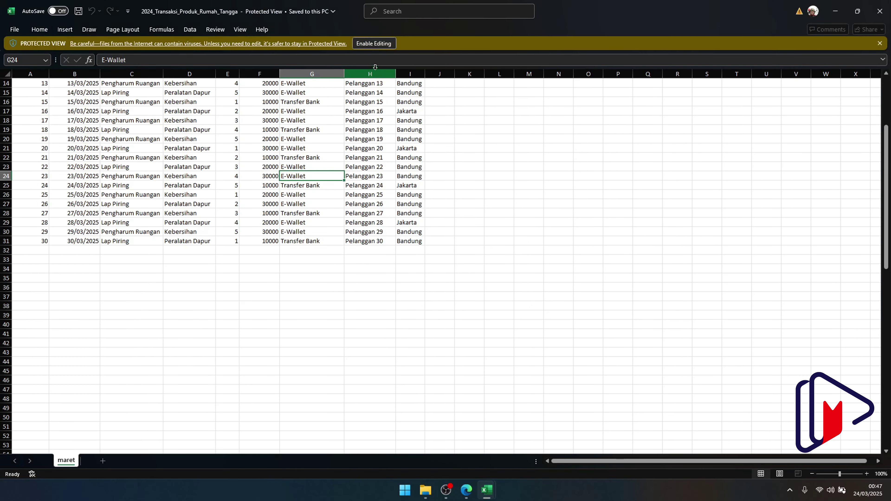
pyautogui.click(374, 44)
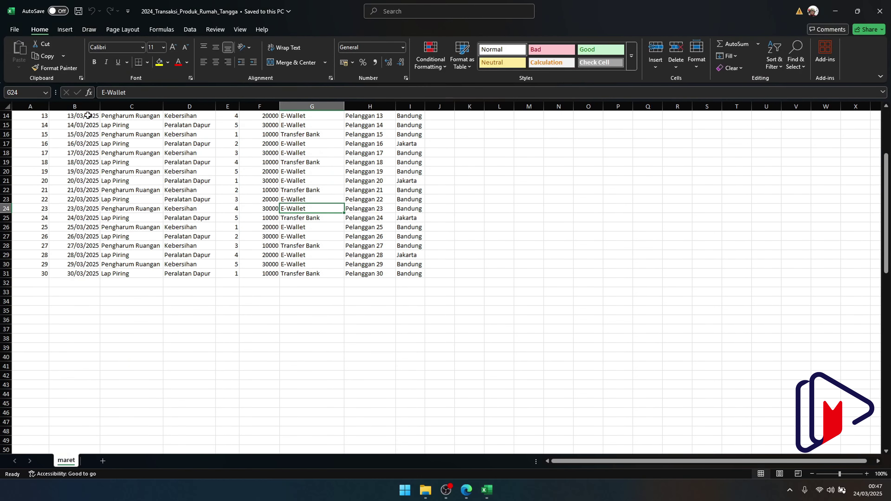
pyautogui.scroll(5, 96, 116)
pyautogui.doubleClick(92, 124)
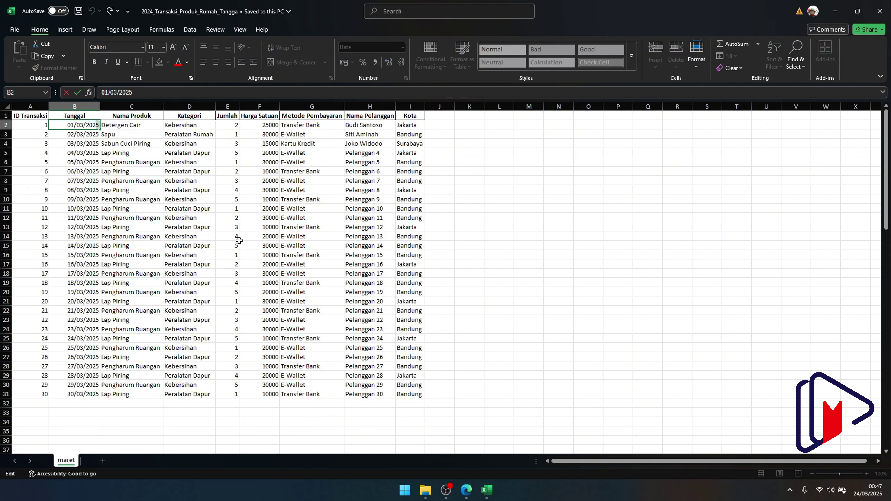
pyautogui.press('BackSpace')
pyautogui.write('4')
pyautogui.press('Return')
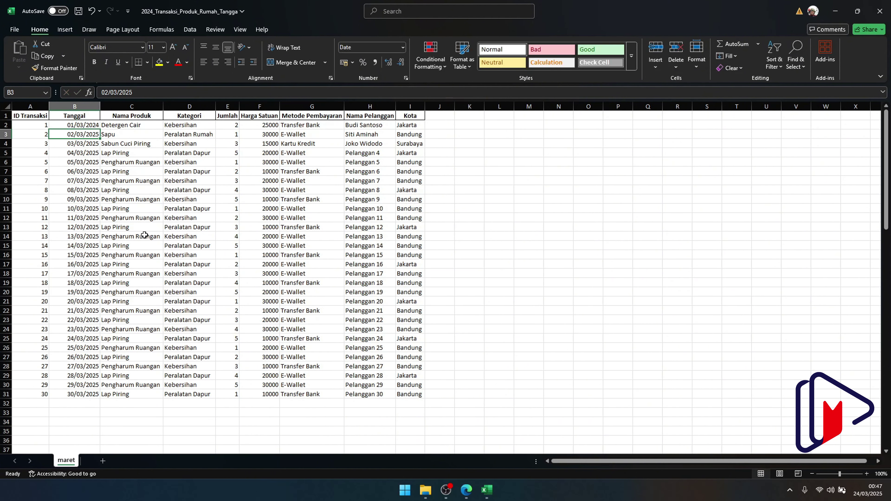
# Fill the Tanggal column of the maret sheet down from B2 to row 31 and save the 2024 workbook
pyautogui.click(91, 126)
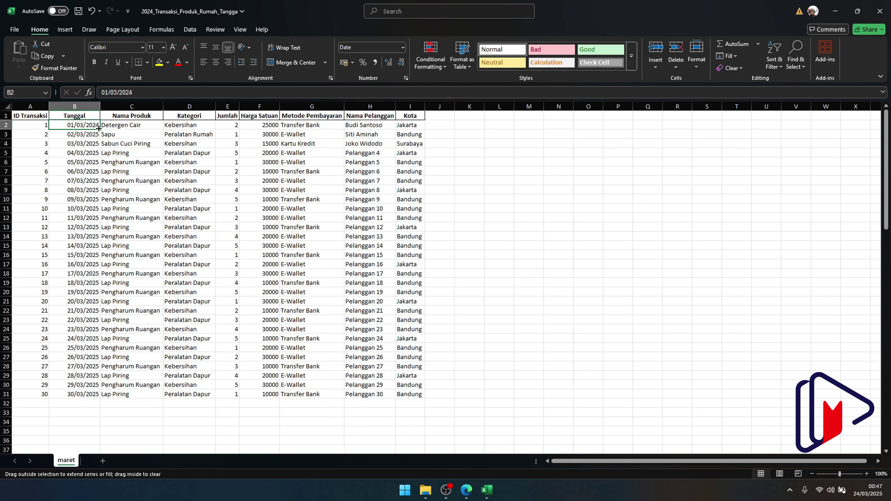
pyautogui.doubleClick(100, 129)
pyautogui.hotkey('ctrl', 's')
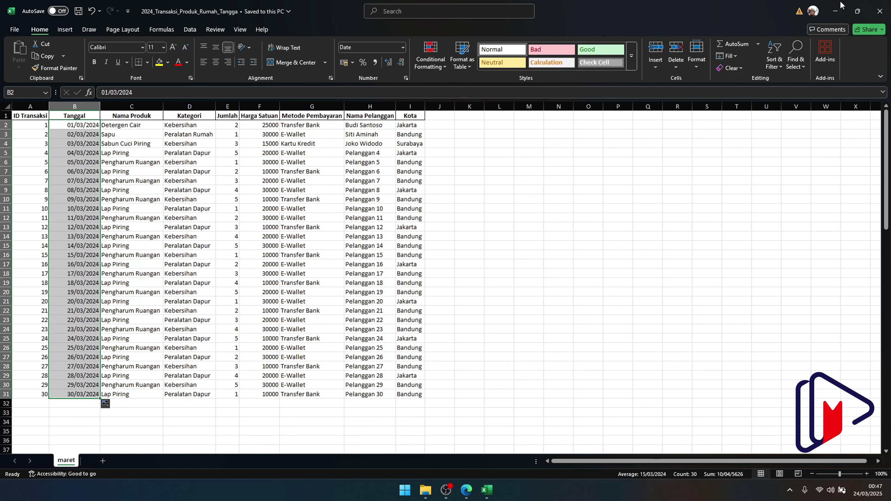
# Close the 2024 workbook, then open the 2025 workbook from the marketing folder with editing enabled, check its Mei sheet and close it
pyautogui.click(881, 9)
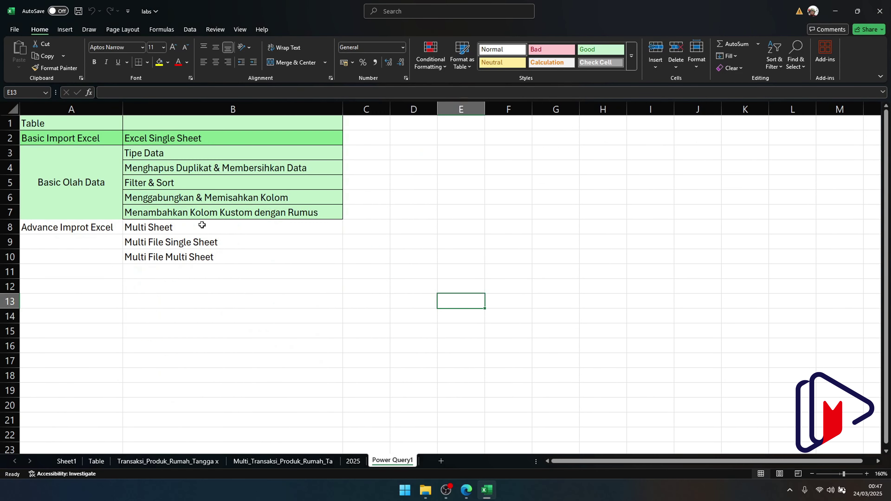
pyautogui.click(428, 493)
pyautogui.click(114, 129)
pyautogui.hotkey('alt', 'Tab')
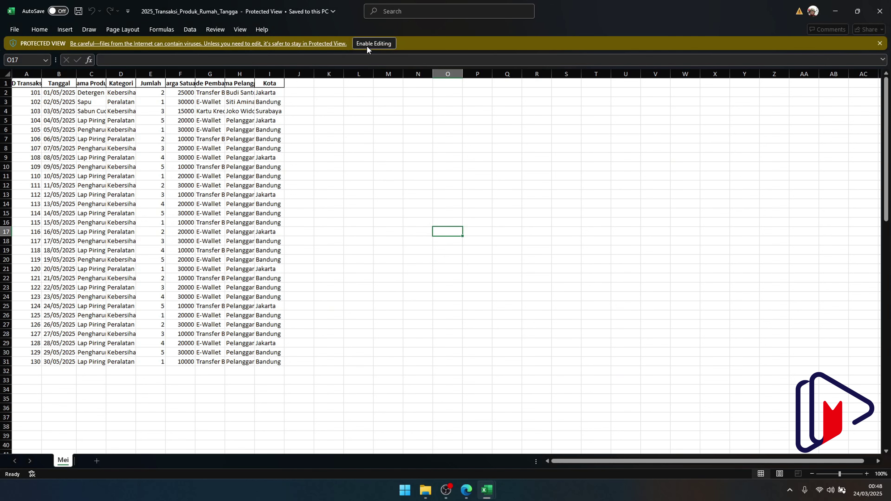
pyautogui.click(368, 47)
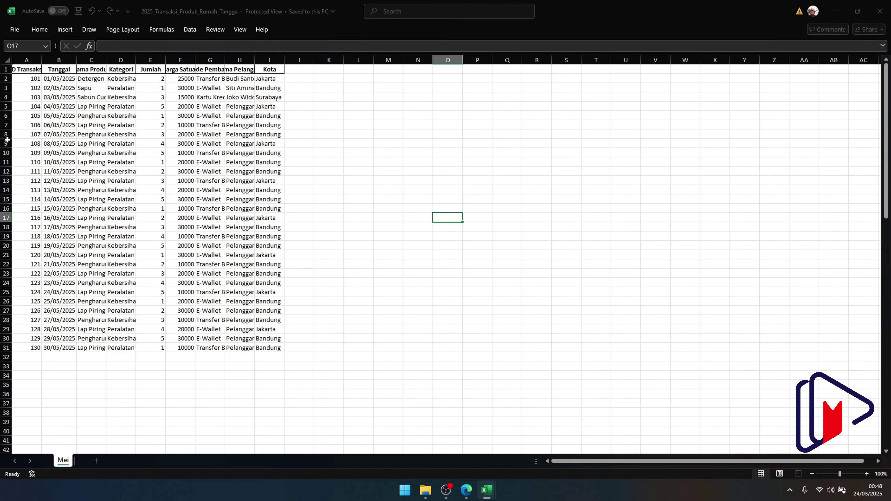
pyautogui.click(410, 206)
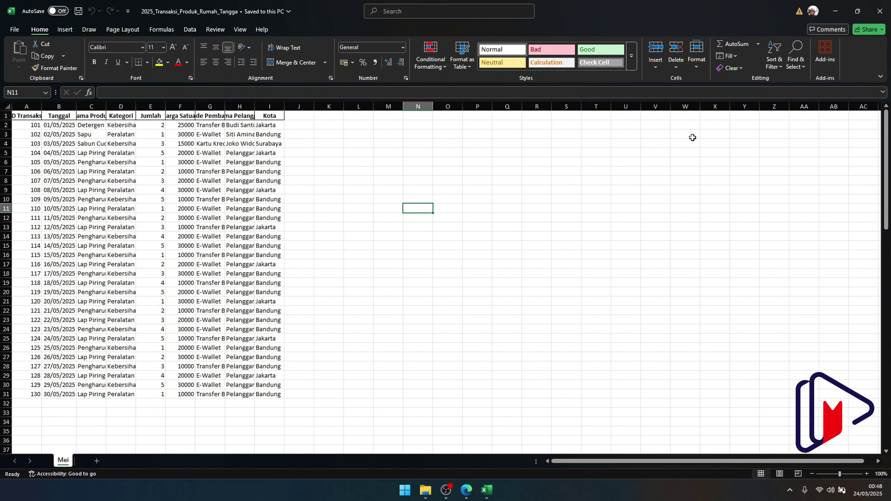
pyautogui.click(880, 11)
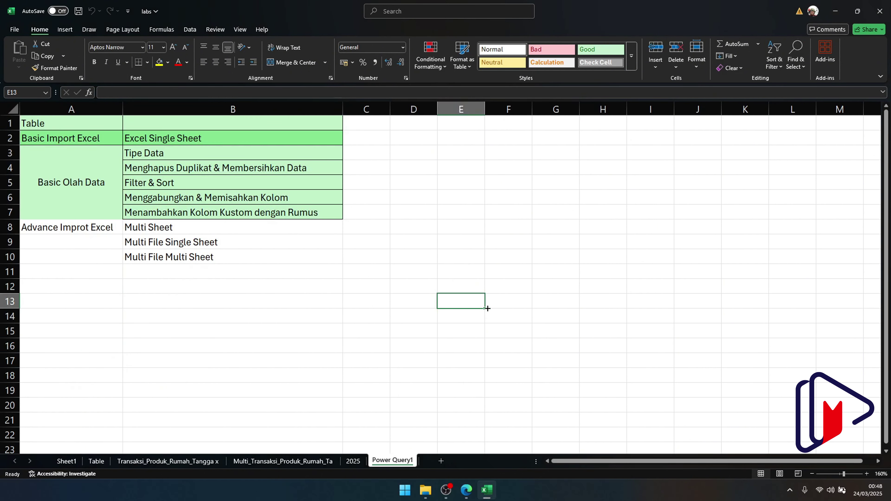
# In the labs workbook, start a data import from a folder and browse through labs and power query to the marketing folder
pyautogui.click(192, 265)
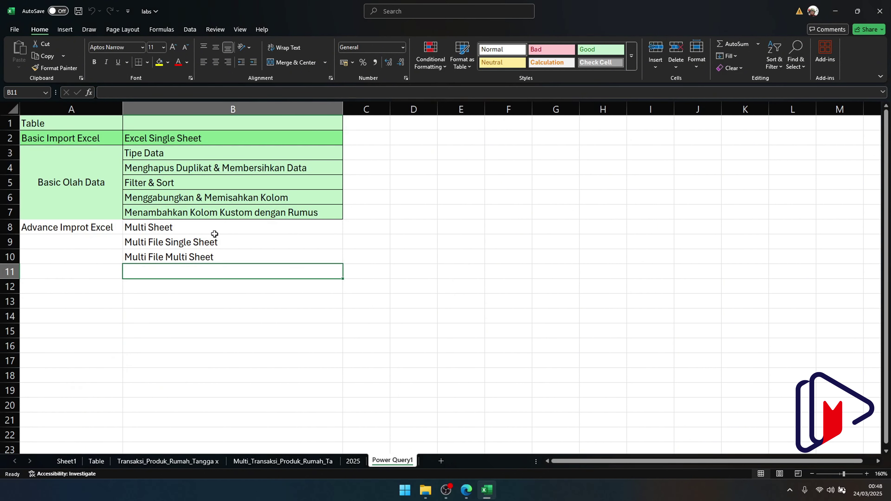
pyautogui.click(192, 29)
pyautogui.click(19, 54)
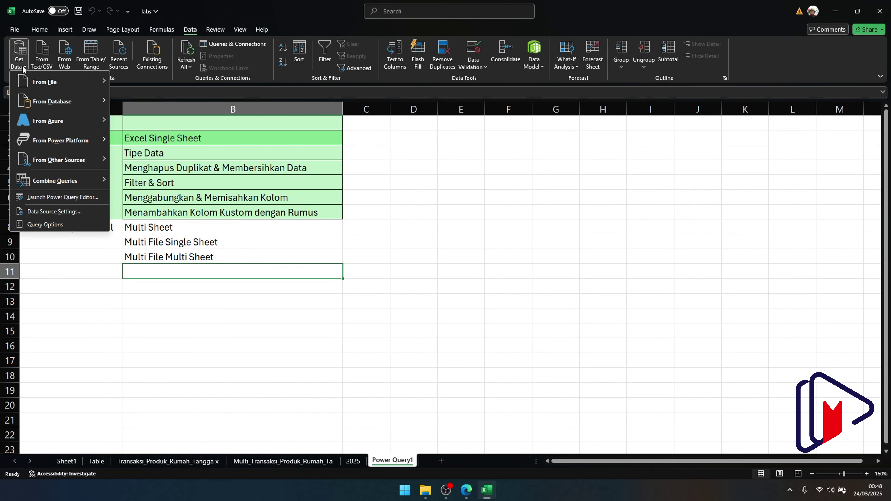
pyautogui.moveTo(28, 85)
pyautogui.click(147, 179)
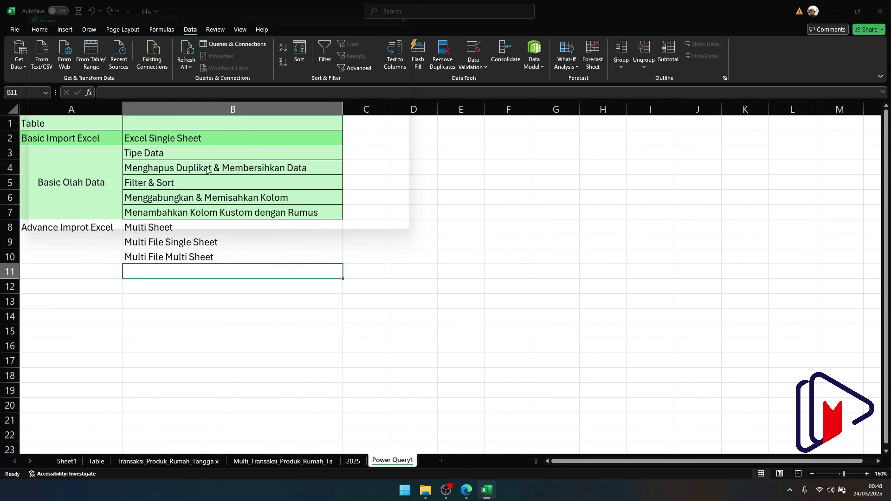
pyautogui.doubleClick(129, 88)
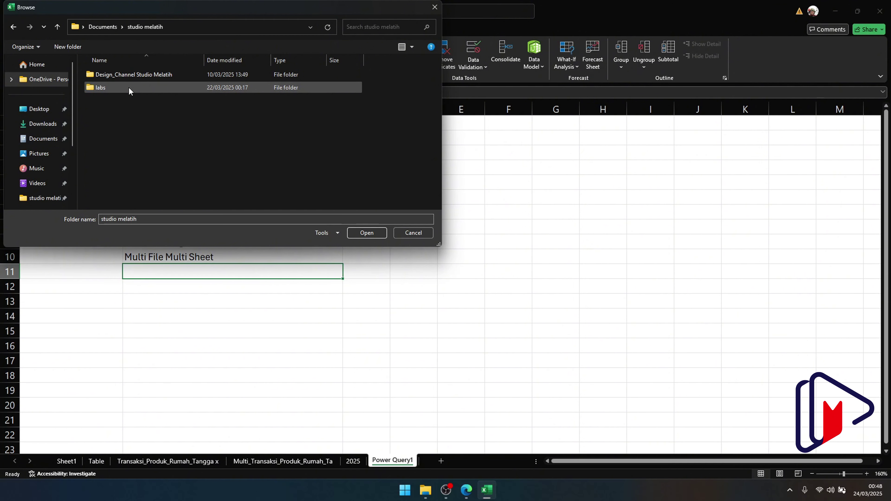
pyautogui.doubleClick(121, 87)
pyautogui.doubleClick(121, 85)
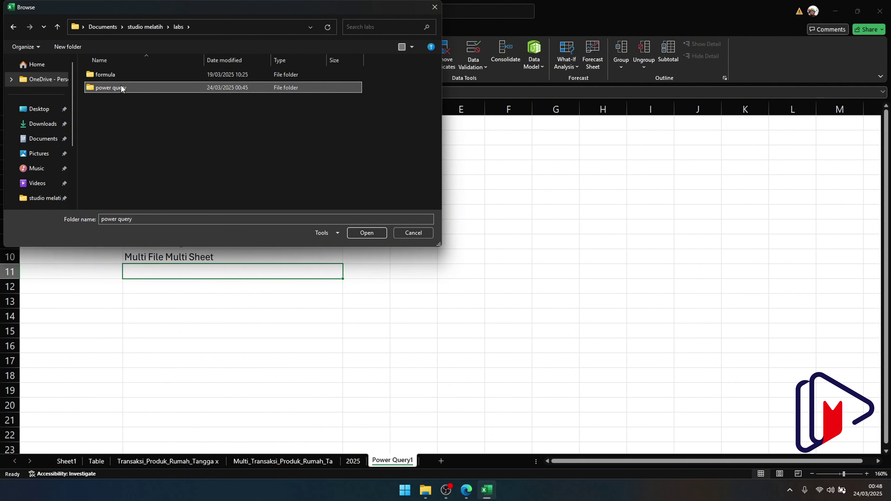
pyautogui.doubleClick(117, 88)
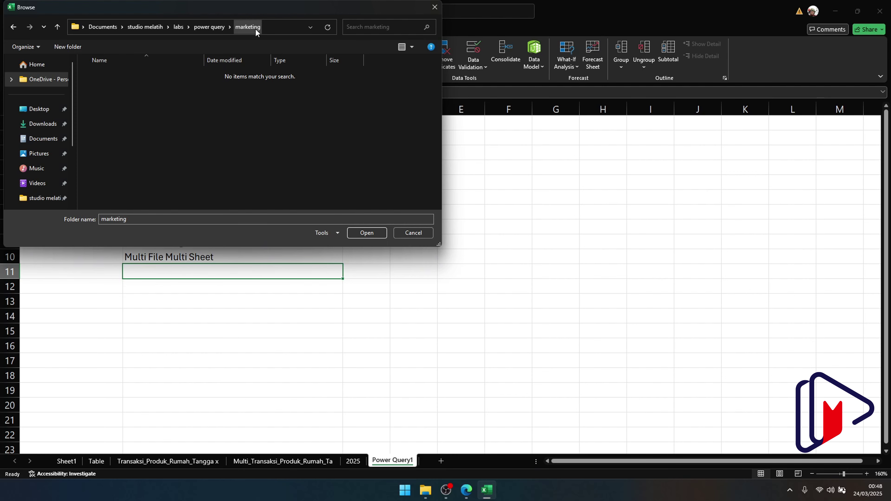
# Choose the marketing folder as the import source and open its file list for transformation in Power Query Editor
pyautogui.click(209, 27)
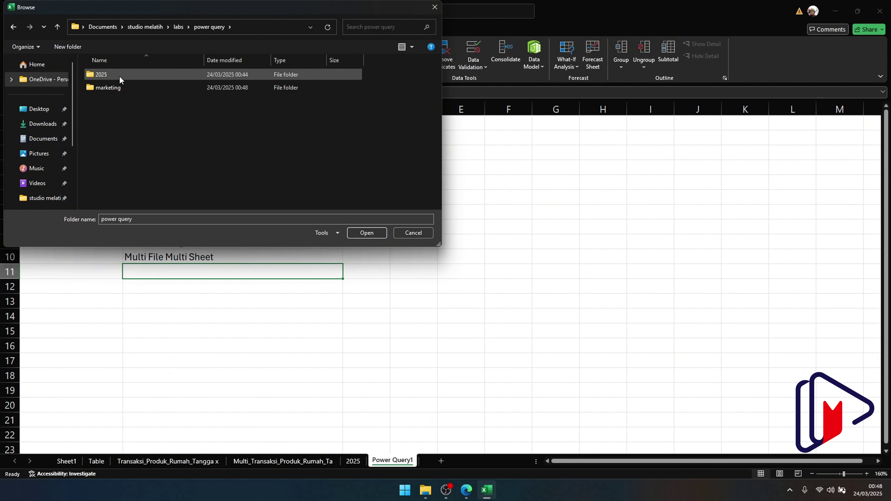
pyautogui.doubleClick(127, 87)
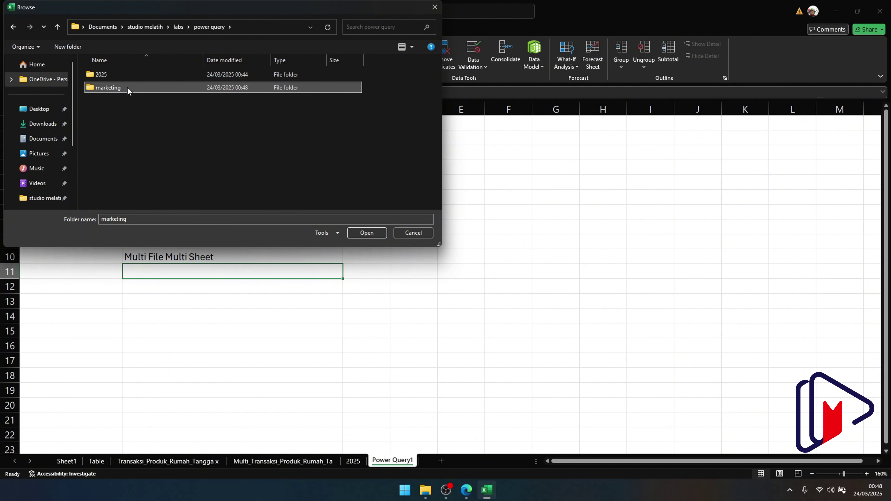
pyautogui.click(366, 232)
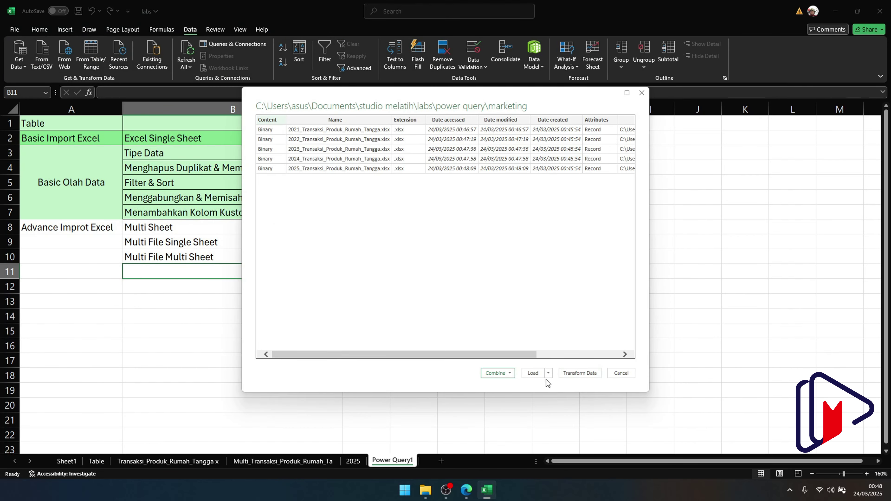
pyautogui.click(580, 374)
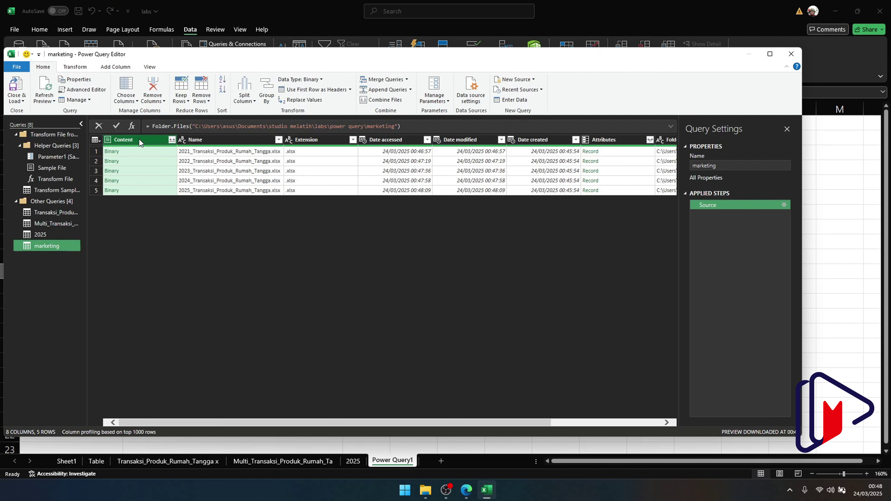
# Keep only the Content column and combine the files using the whole Parameter2 folder, with the first file as sample
pyautogui.rightClick(139, 140)
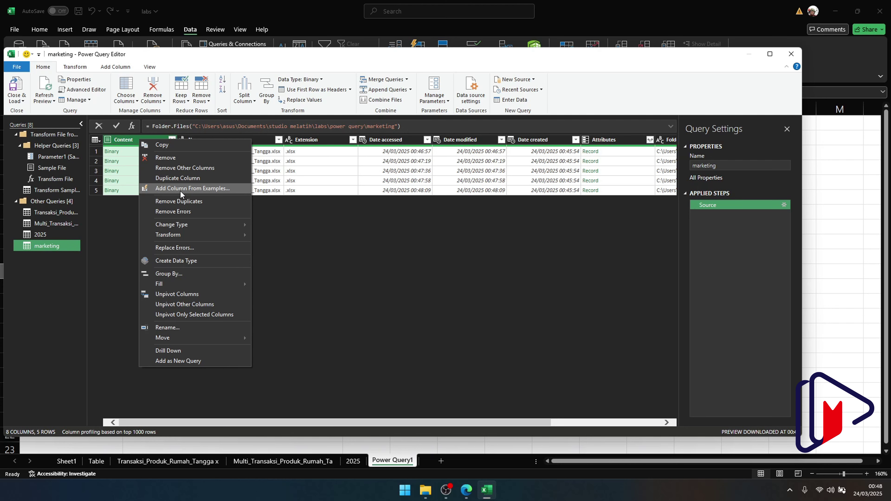
pyautogui.click(194, 168)
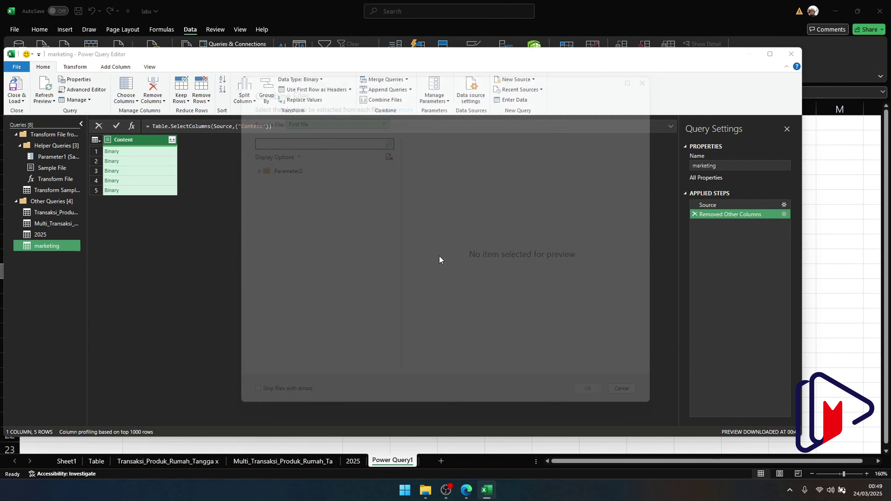
pyautogui.click(313, 172)
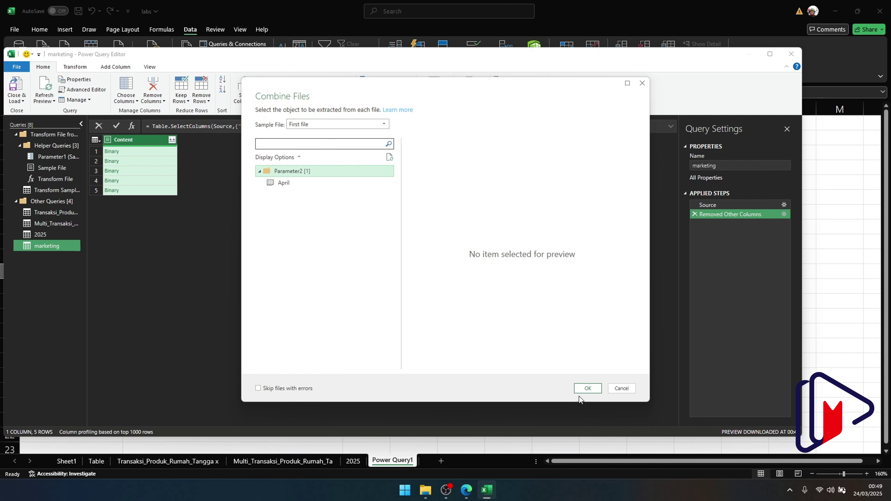
pyautogui.click(586, 388)
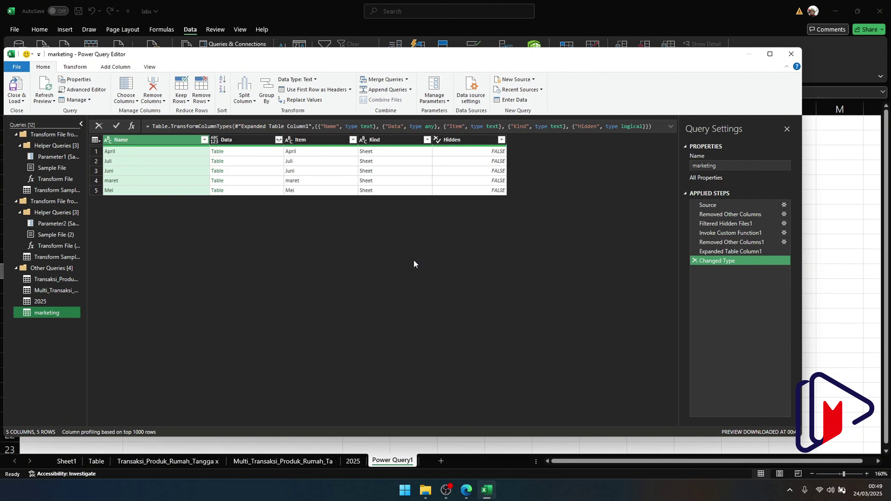
# Keep only the Data column of the combined query and expand all its columns with the original column name as prefix
pyautogui.click(241, 139)
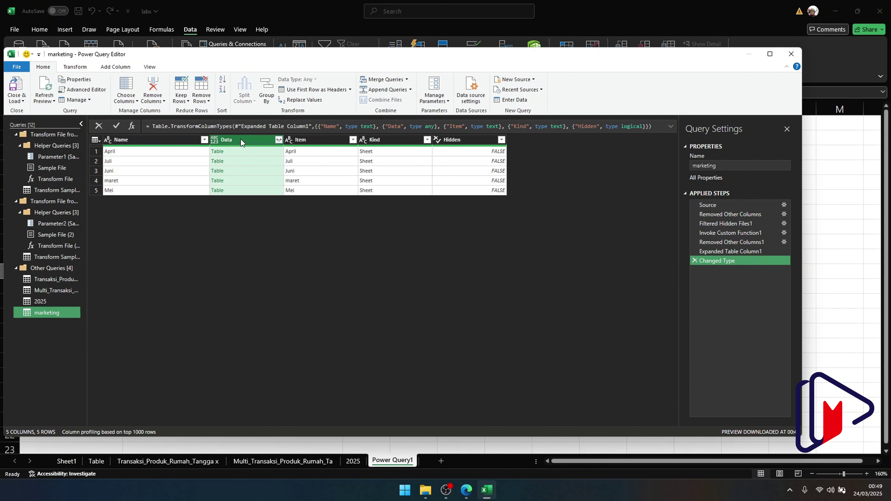
pyautogui.rightClick(241, 140)
pyautogui.click(272, 169)
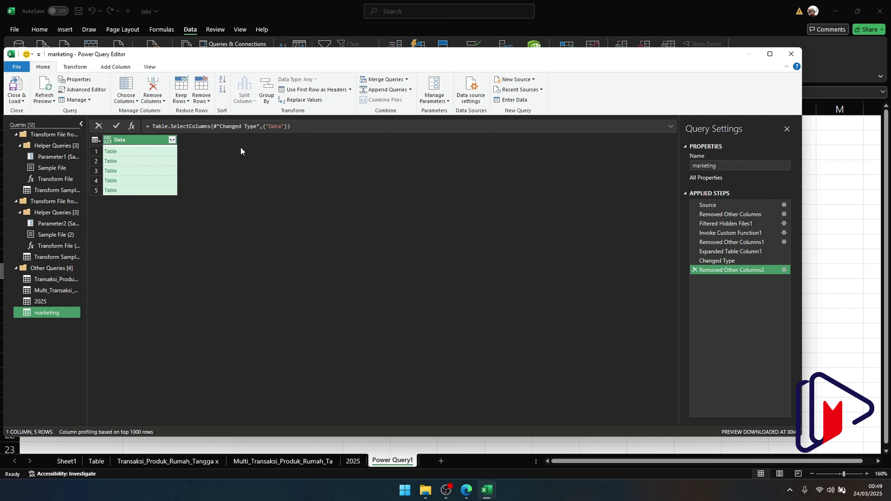
pyautogui.click(172, 140)
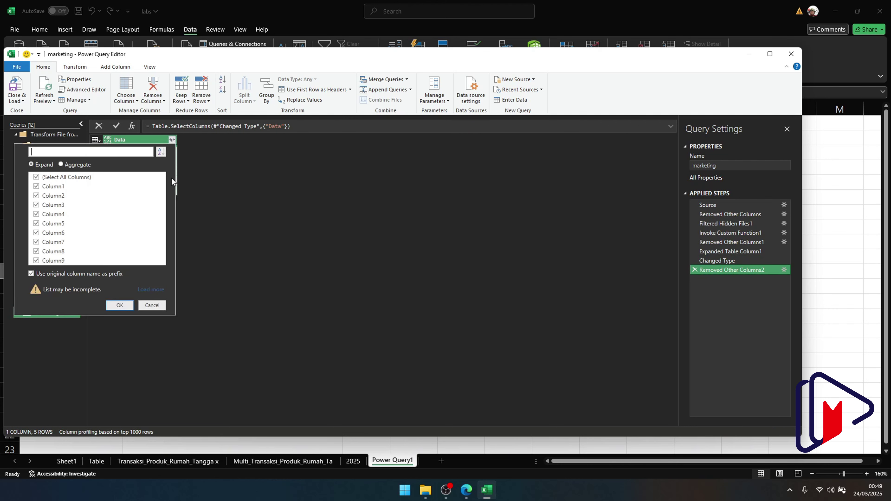
pyautogui.click(120, 305)
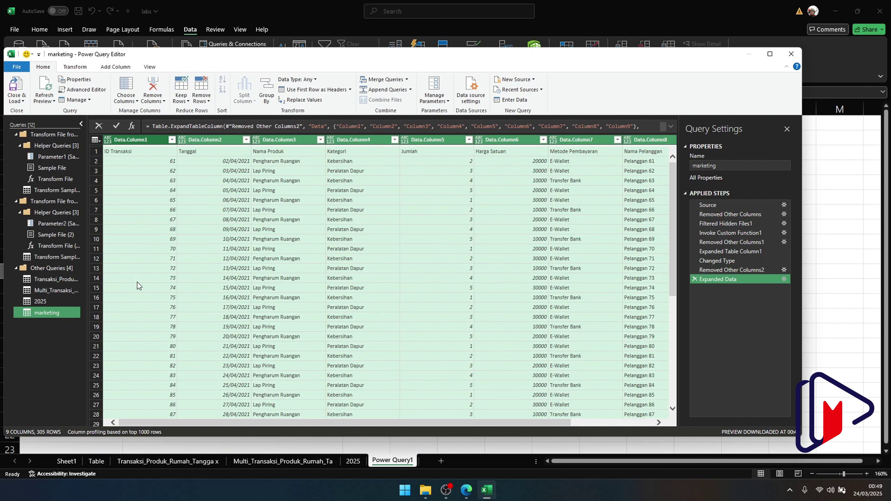
# Promote the first row to headers and filter the null and Kategori entries out of the Kategori column
pyautogui.click(96, 140)
pyautogui.click(113, 165)
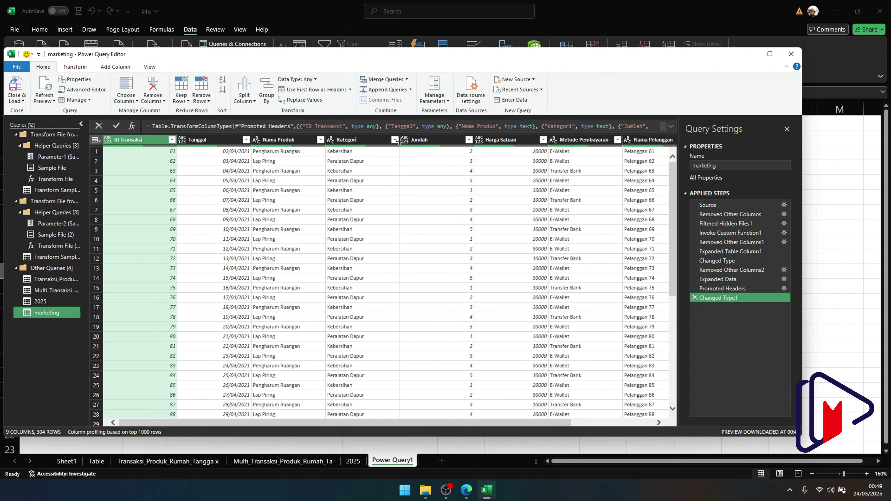
pyautogui.click(395, 140)
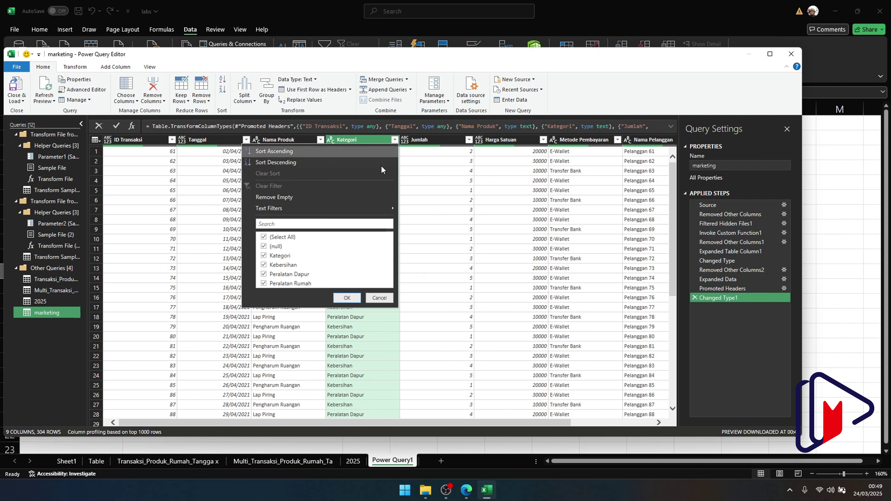
pyautogui.click(264, 247)
pyautogui.click(264, 257)
pyautogui.click(347, 298)
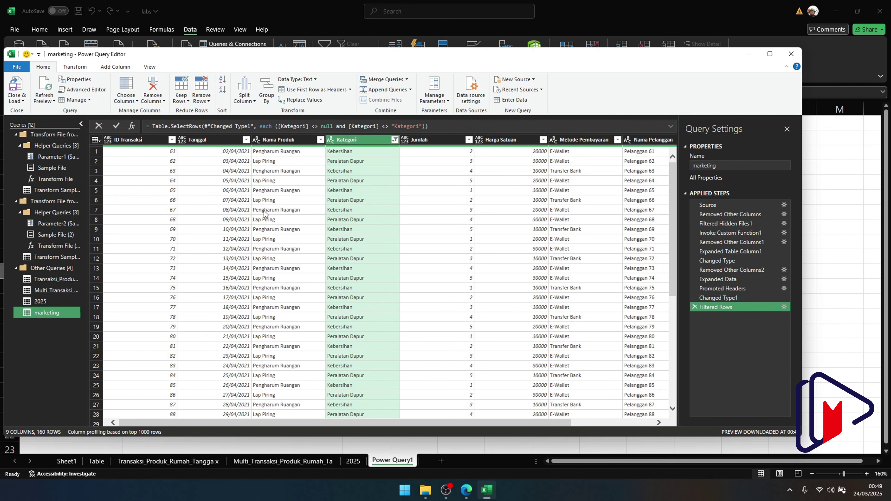
# Change the data type of the Tanggal column to Date
pyautogui.click(217, 139)
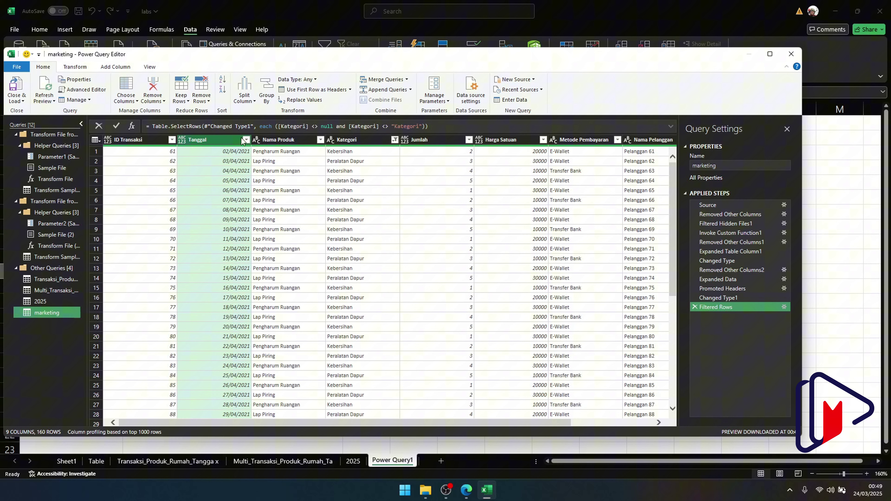
pyautogui.click(312, 80)
pyautogui.click(309, 148)
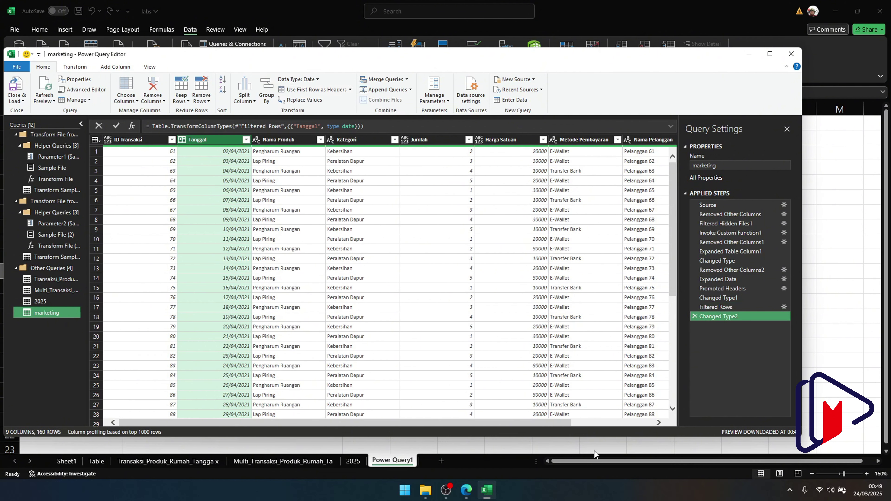
# Close and load the marketing query into the workbook, then save and close the labs workbook
pyautogui.click(16, 100)
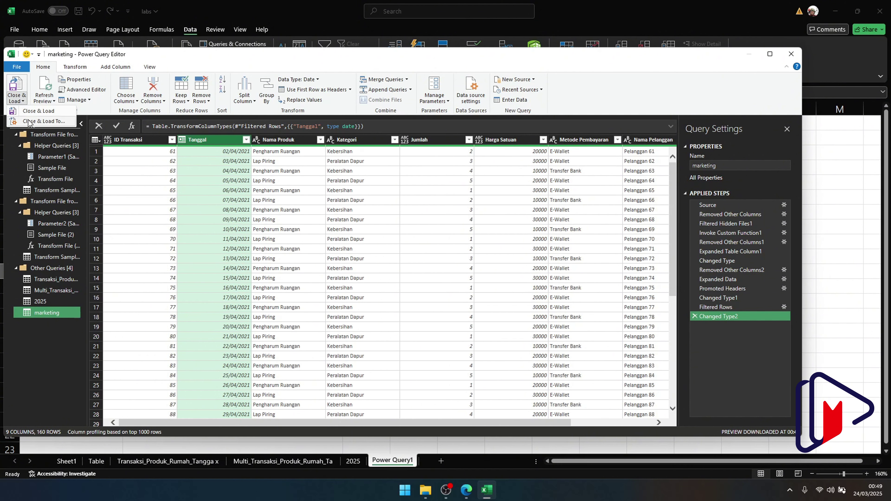
pyautogui.click(38, 111)
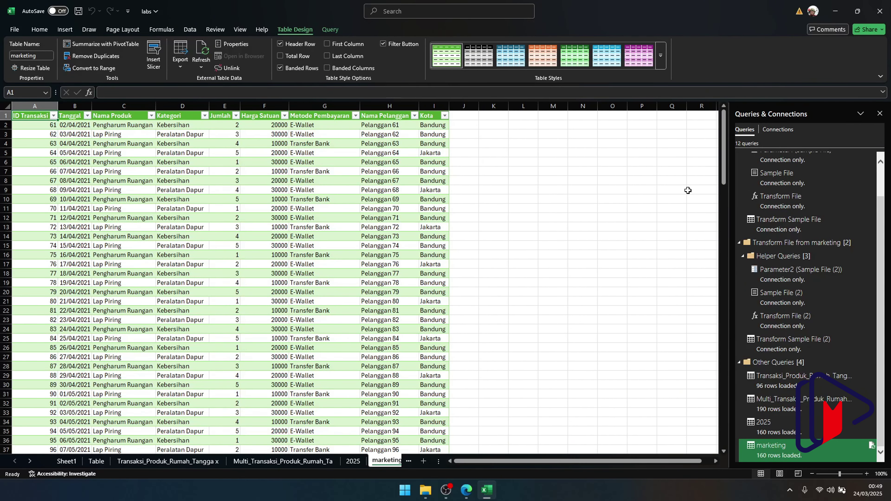
pyautogui.hotkey('ctrl', 's')
pyautogui.click(883, 9)
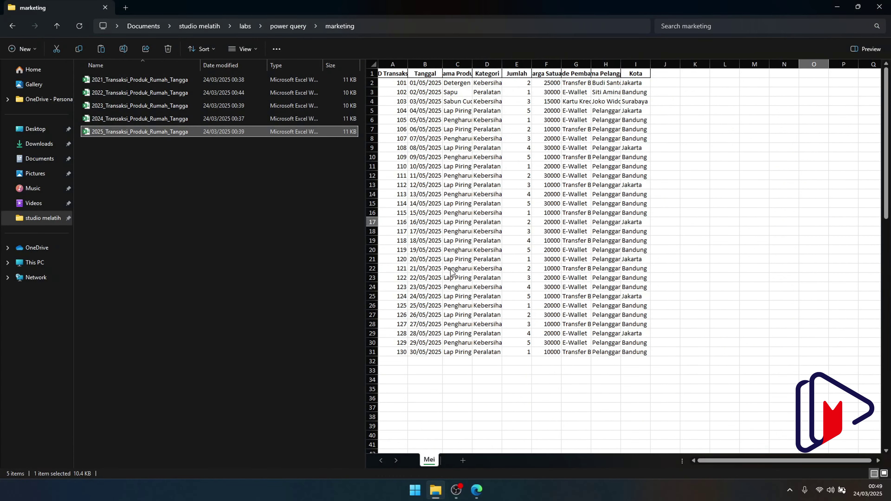
# Open the 2021 workbook from the marketing folder, add a new sheet named Mei and return to the April sheet
pyautogui.click(127, 81)
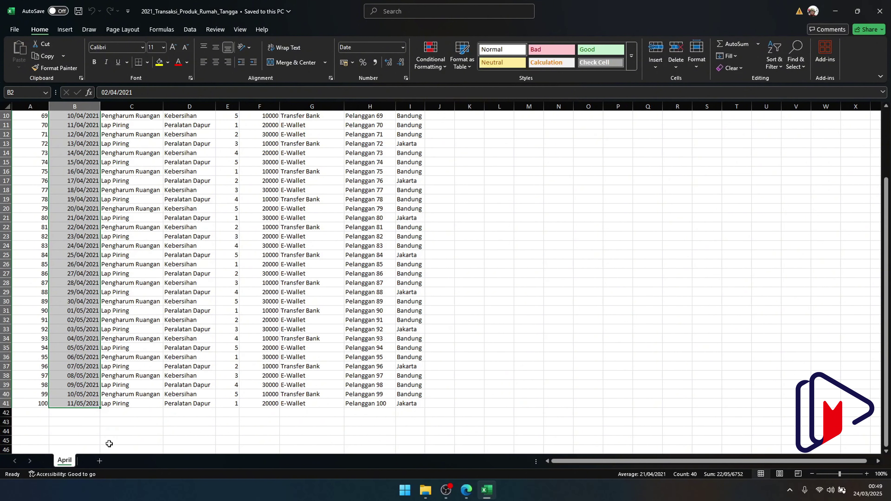
pyautogui.click(100, 460)
pyautogui.doubleClick(99, 461)
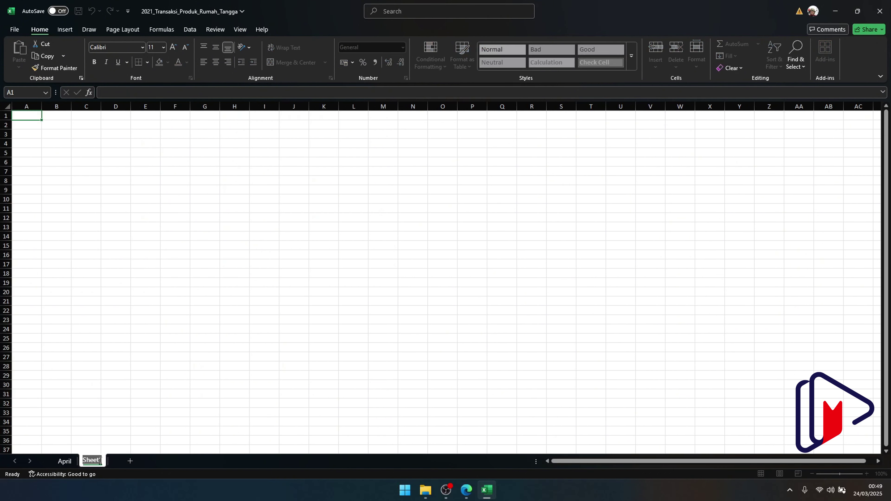
pyautogui.write('Mei')
pyautogui.press('Return')
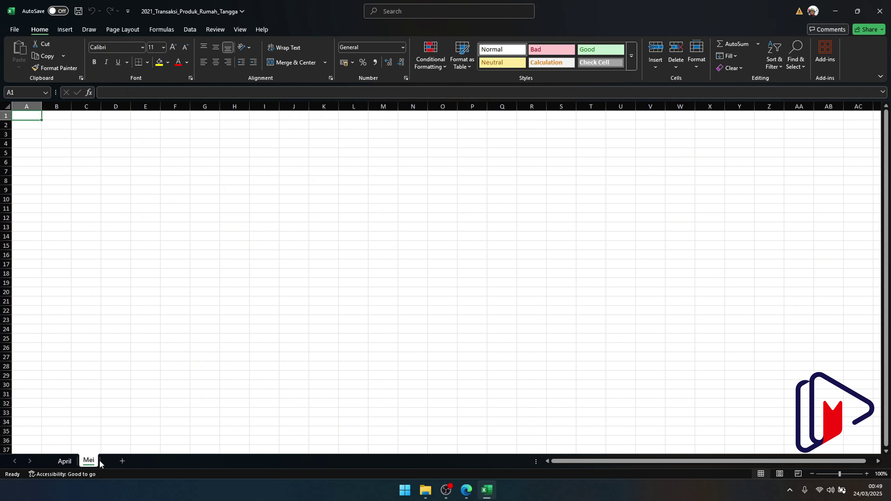
pyautogui.click(58, 462)
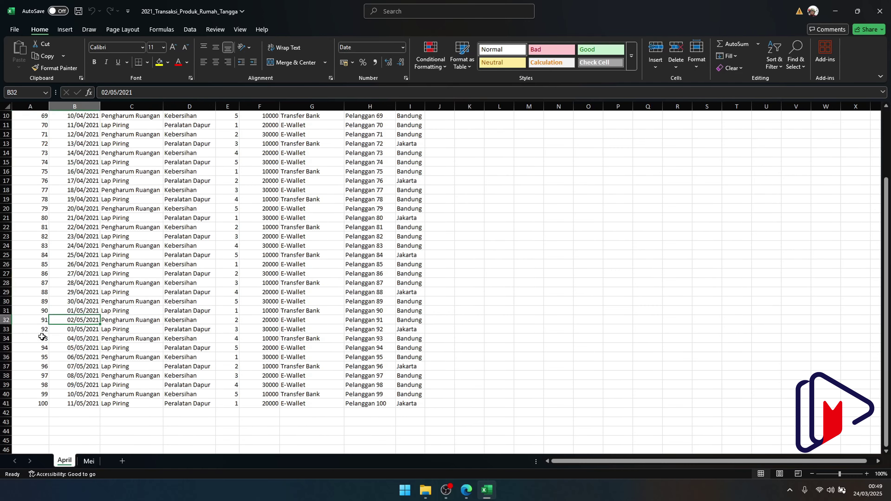
# Move the May 2021 rows from 02/05/2021 onward out of the April sheet into the Mei sheet, starting at A2
pyautogui.moveTo(36, 323); pyautogui.dragTo(384, 405)
pyautogui.hotkey('ctrl', 'c')
pyautogui.click(89, 461)
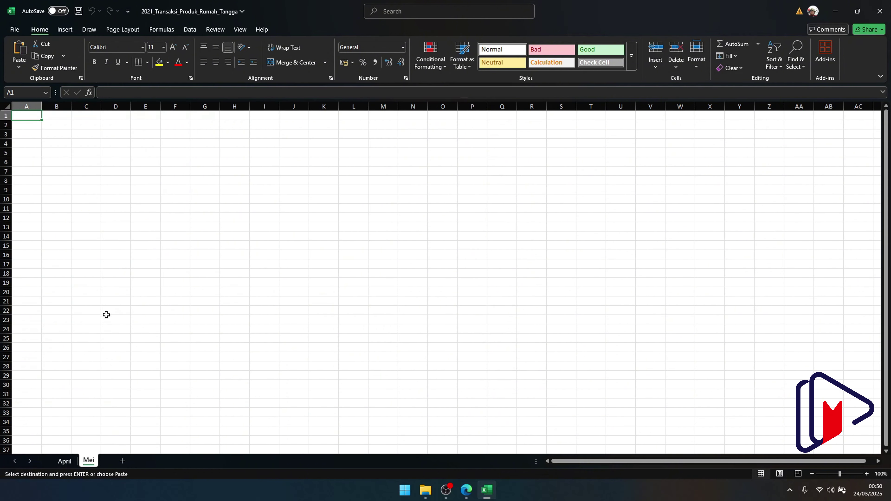
pyautogui.hotkey('ctrl', 'v')
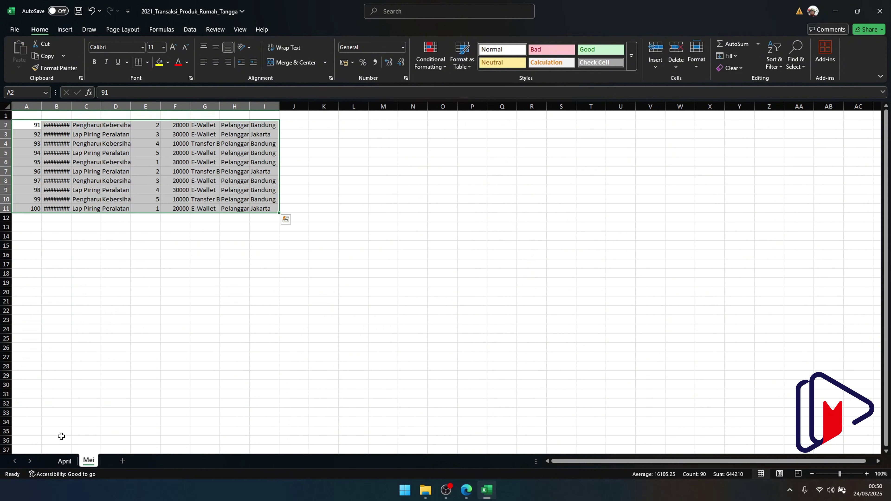
# Copy the header row from the April sheet into row 1 of the Mei sheet and autofit the Tanggal column
pyautogui.click(64, 461)
pyautogui.scroll(3, 72, 177)
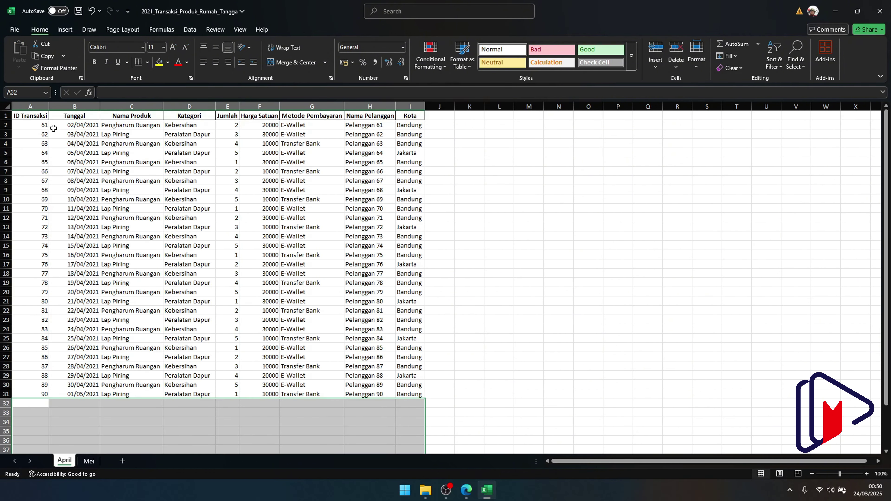
pyautogui.moveTo(39, 117); pyautogui.dragTo(411, 117)
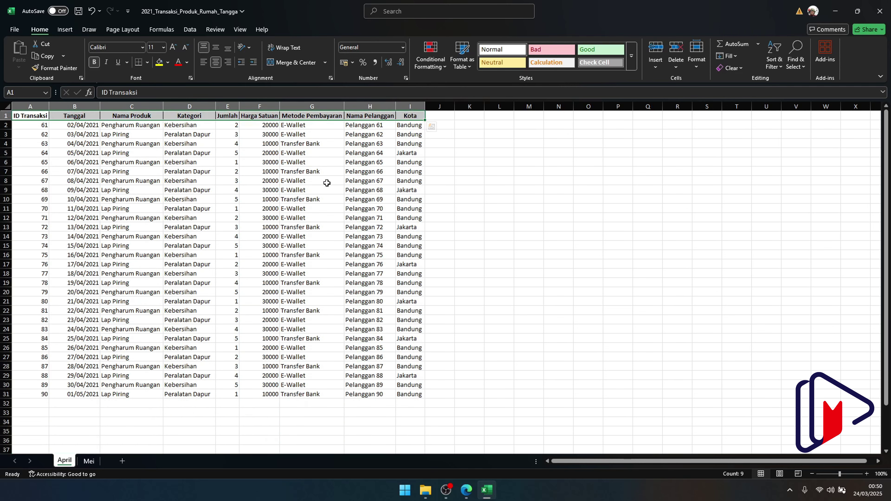
pyautogui.hotkey('ctrl', 'c')
pyautogui.hotkey('ctrl', 'pagedown')
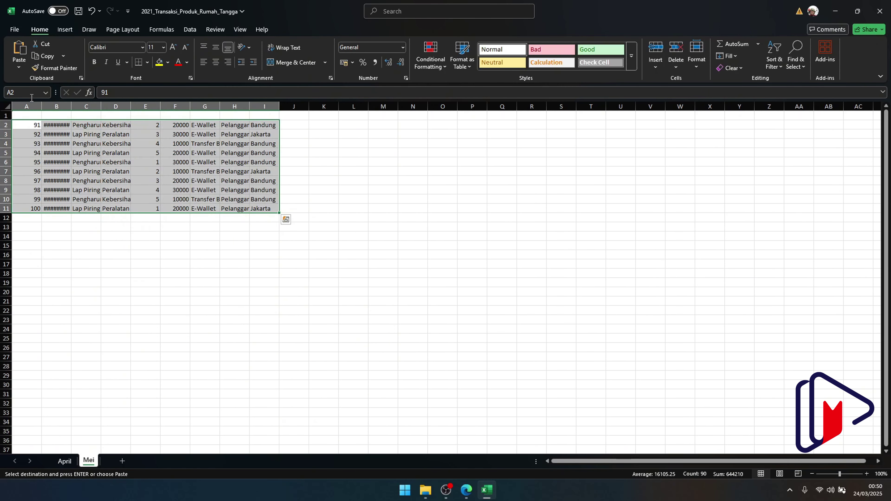
pyautogui.click(31, 114)
pyautogui.hotkey('ctrl', 'v')
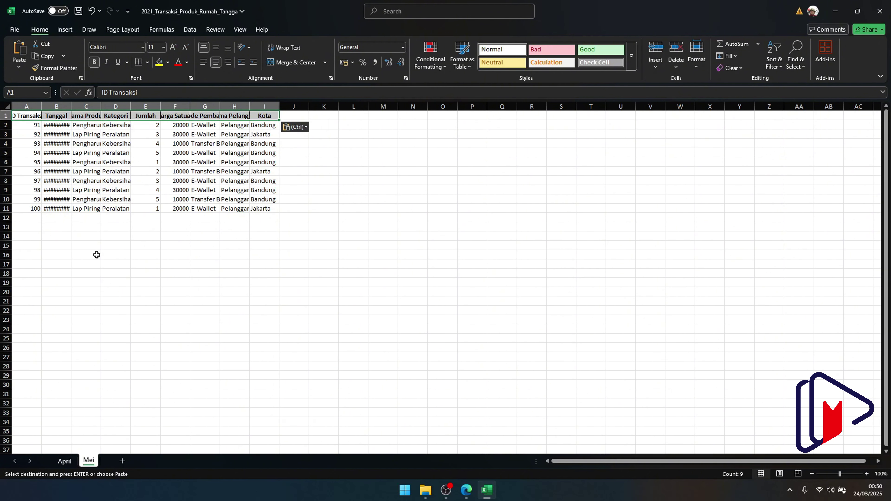
pyautogui.doubleClick(72, 107)
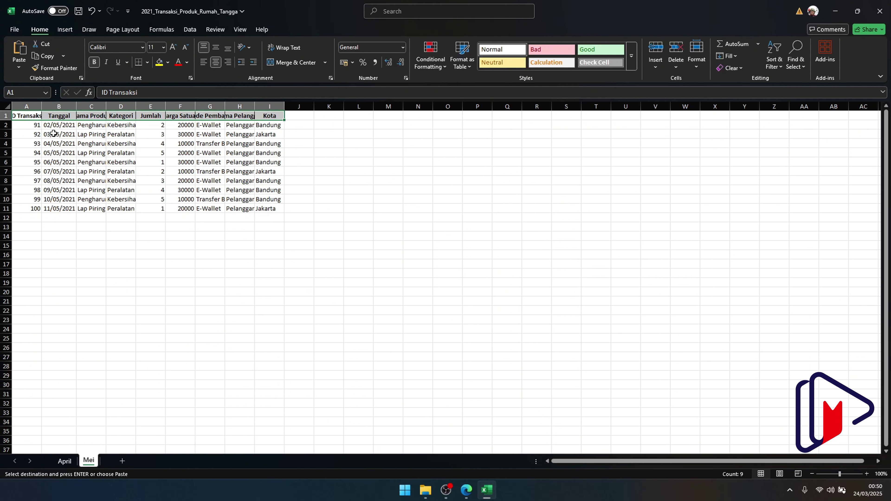
# Renumber the ID Transaksi column in the Mei sheet, entering 1001 and 1002 and filling the series down to the last row
pyautogui.moveTo(35, 125); pyautogui.dragTo(24, 183)
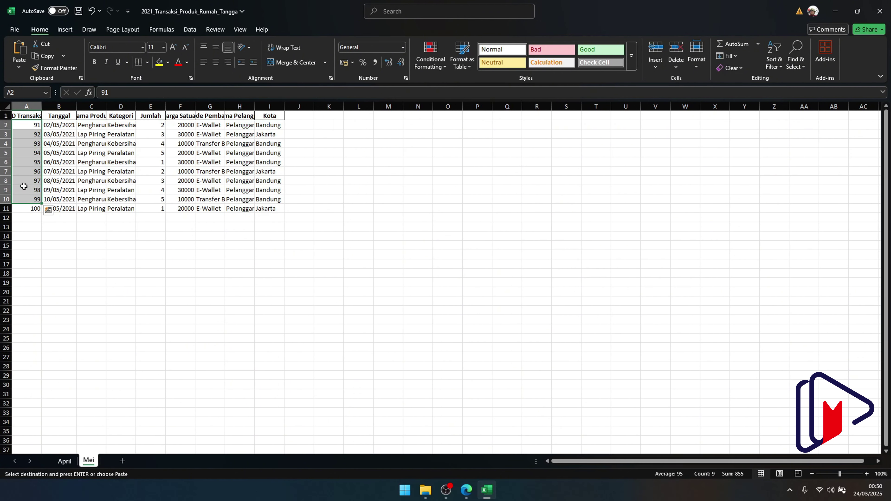
pyautogui.click(27, 124)
pyautogui.write('100')
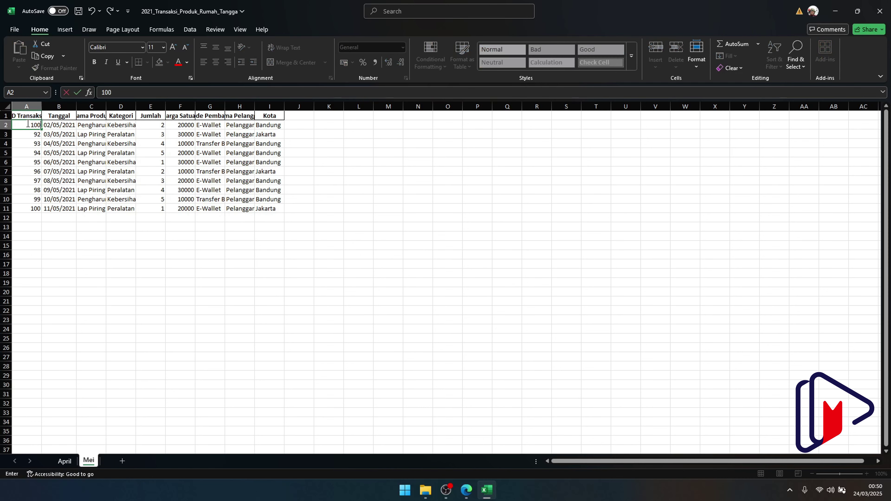
pyautogui.write('1')
pyautogui.press('Return')
pyautogui.write('100')
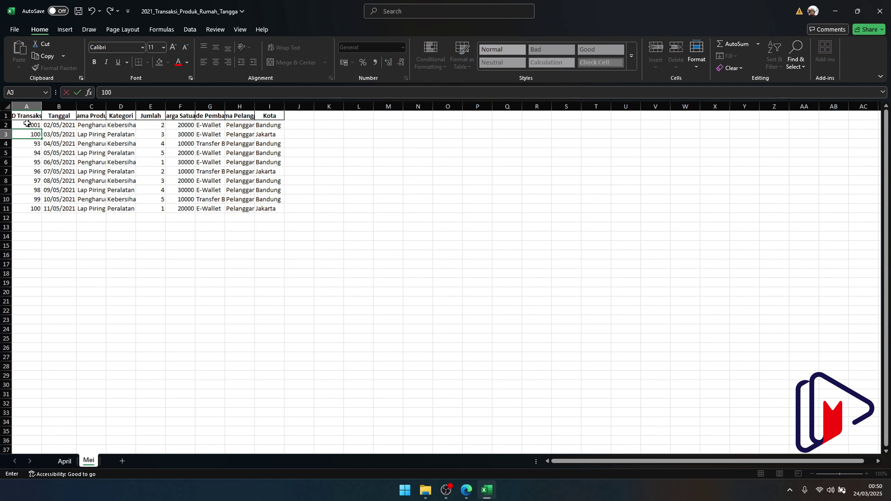
pyautogui.write('2')
pyautogui.press('Return')
pyautogui.moveTo(21, 125); pyautogui.dragTo(19, 134)
pyautogui.doubleClick(41, 138)
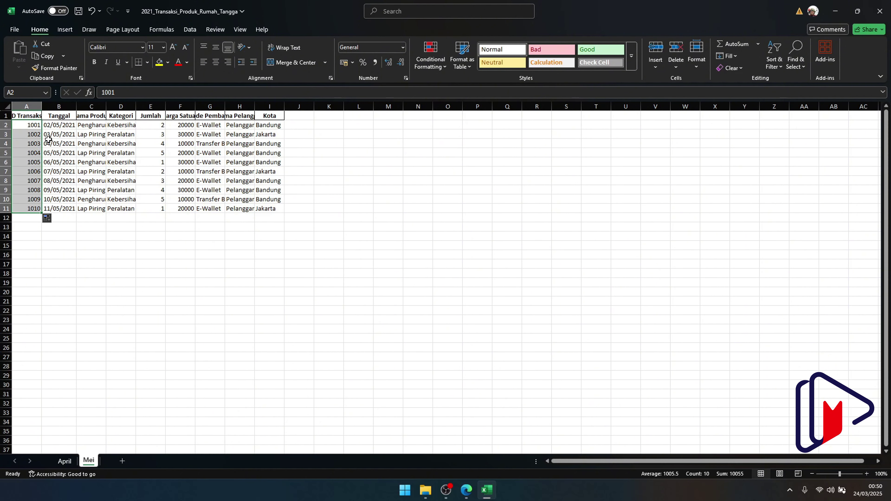
# Add a new sheet named Juni after the Mei sheet
pyautogui.click(122, 461)
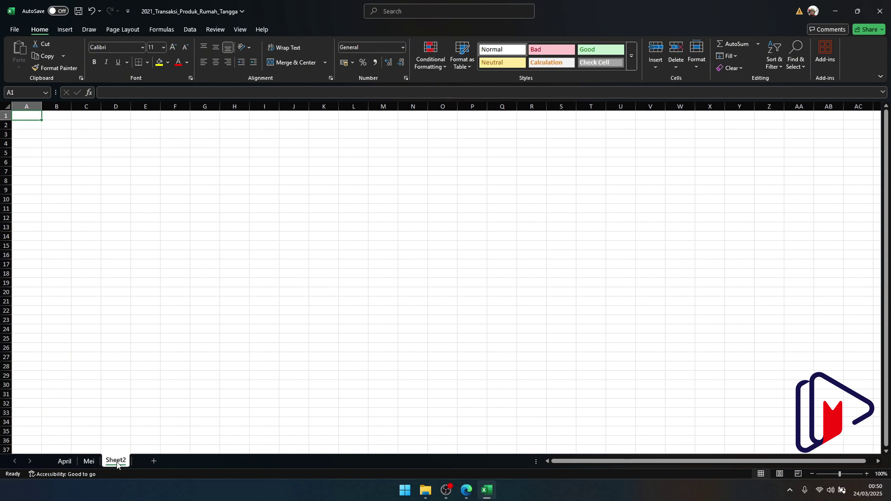
pyautogui.doubleClick(115, 460)
pyautogui.write('Juni')
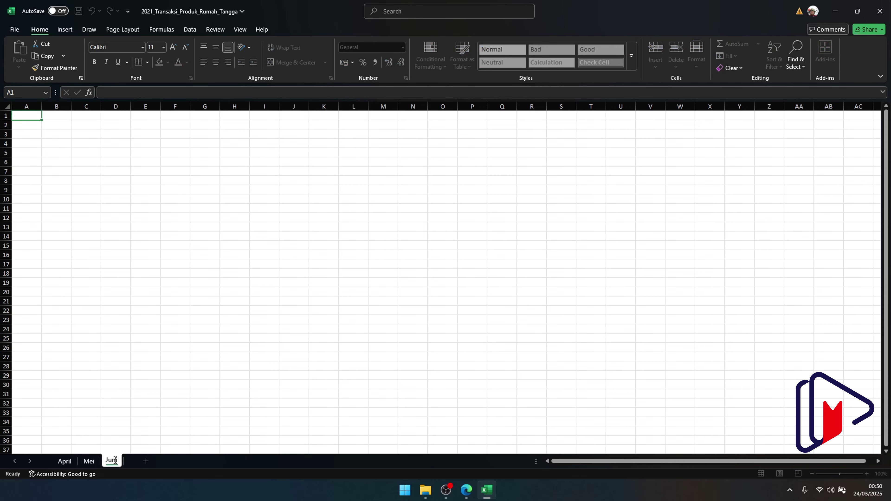
pyautogui.press('Return')
# Copy the whole Mei table into the Juni sheet at A1 and autofit the Tanggal column
pyautogui.click(88, 461)
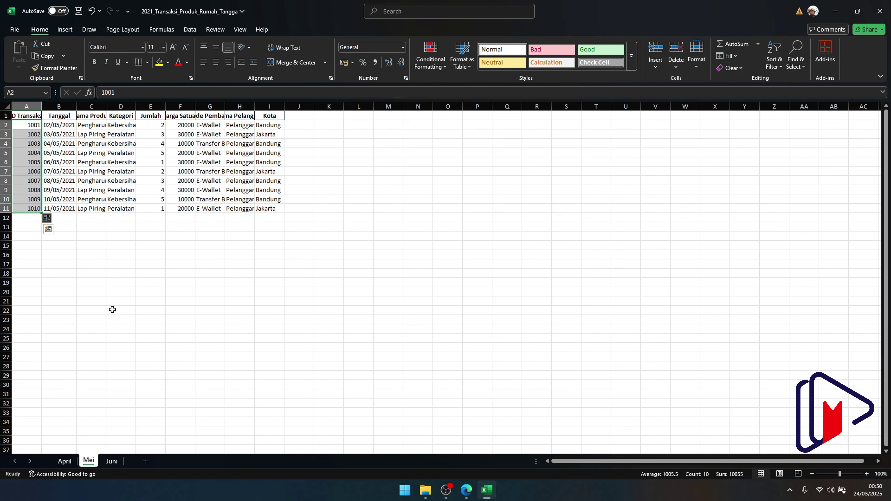
pyautogui.click(81, 178)
pyautogui.hotkey('ctrl', 'a')
pyautogui.hotkey('ctrl', 'c')
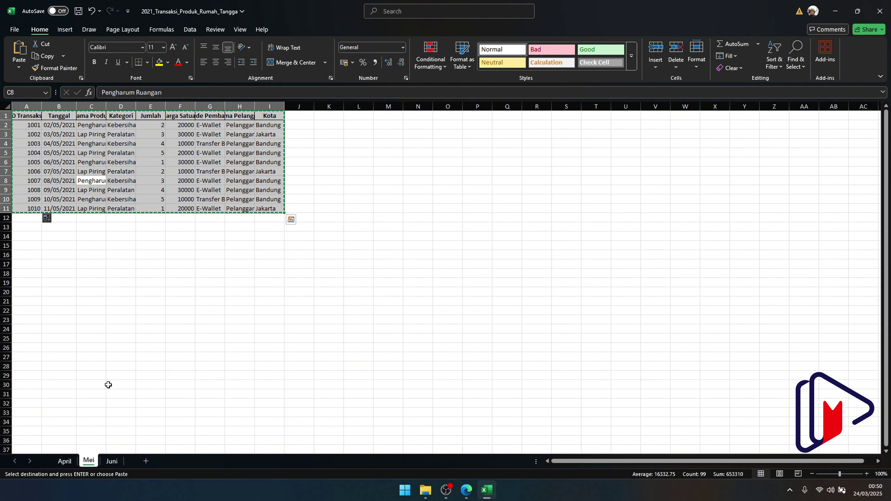
pyautogui.click(107, 456)
pyautogui.hotkey('ctrl', 'v')
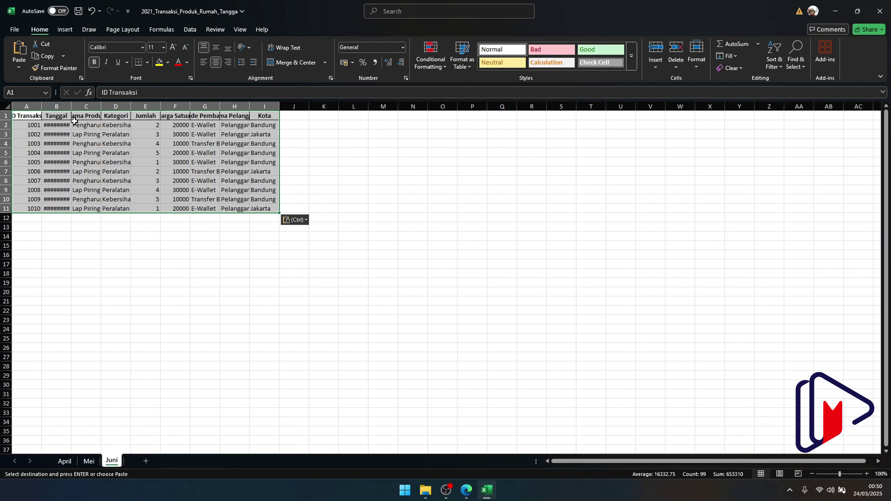
pyautogui.doubleClick(71, 106)
# Set the first Tanggal date in the Juni sheet to 02/06/2021 and fill the dates down the column
pyautogui.doubleClick(60, 125)
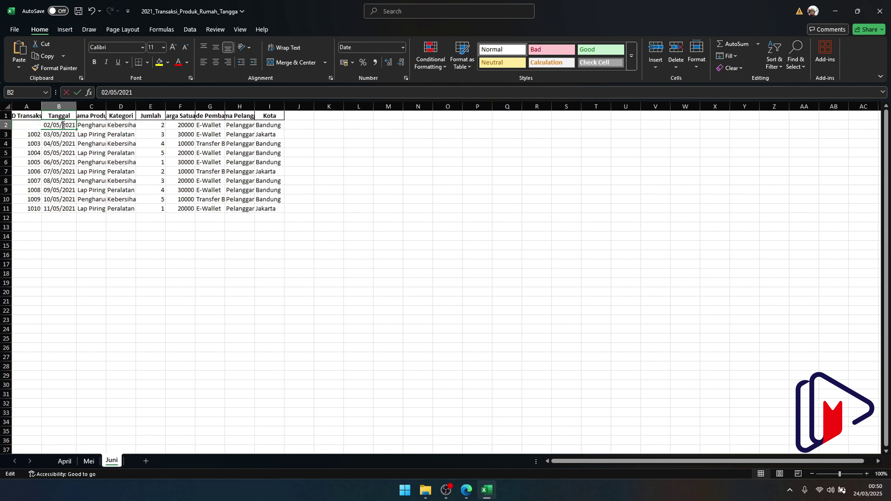
pyautogui.press('BackSpace')
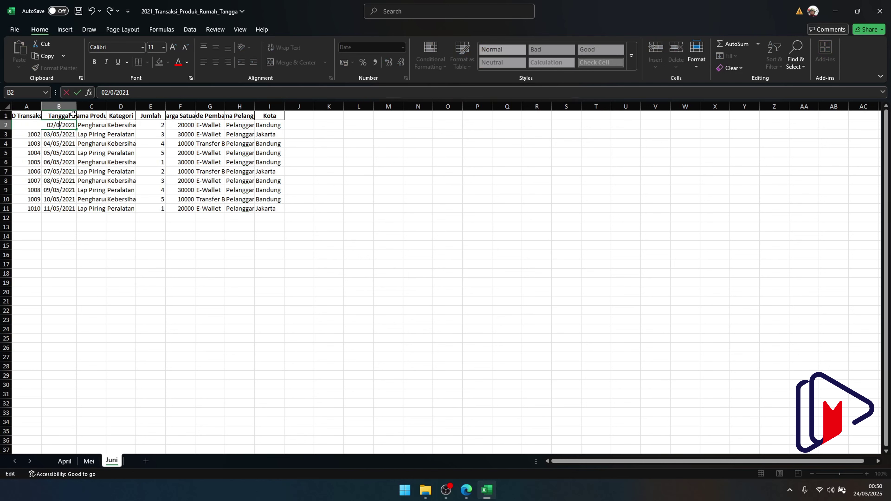
pyautogui.write('6')
pyautogui.press('Return')
pyautogui.click(66, 125)
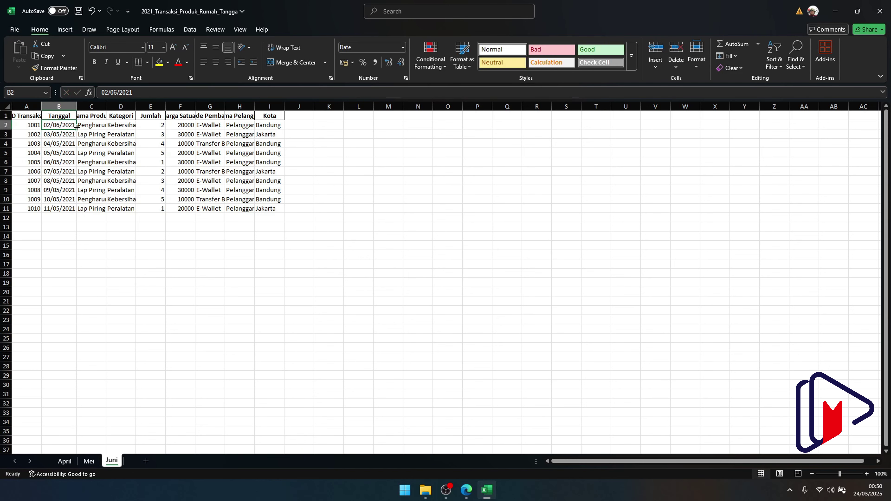
pyautogui.doubleClick(76, 130)
# Renumber the ID Transaksi column in the Juni sheet, entering 2001 and 2002 and filling the series down to row 11
pyautogui.click(31, 125)
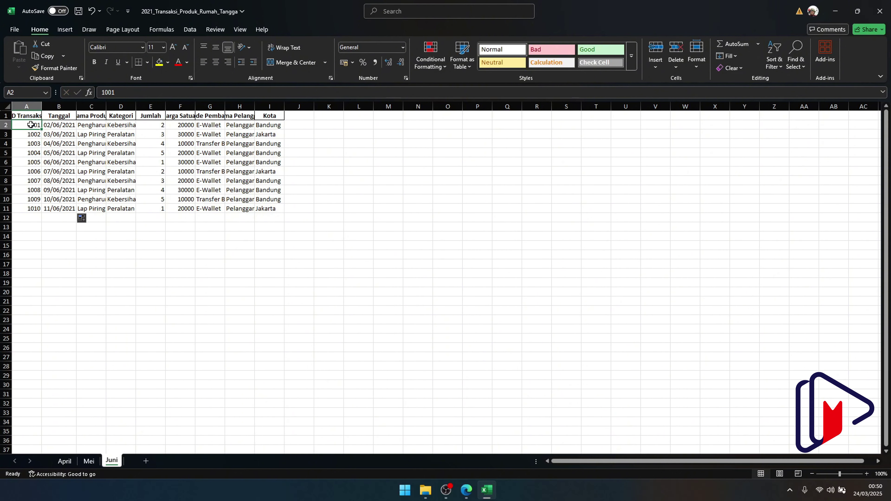
pyautogui.doubleClick(30, 125)
pyautogui.press('BackSpace')
pyautogui.write('2')
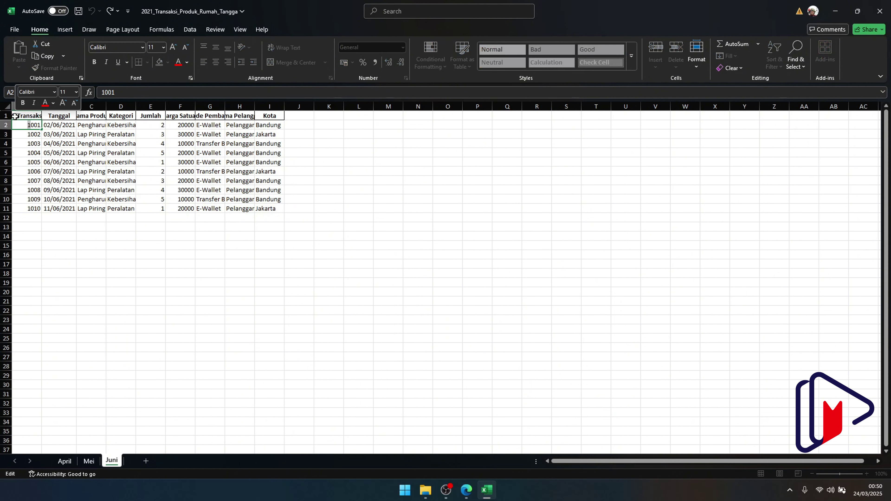
pyautogui.press('Return')
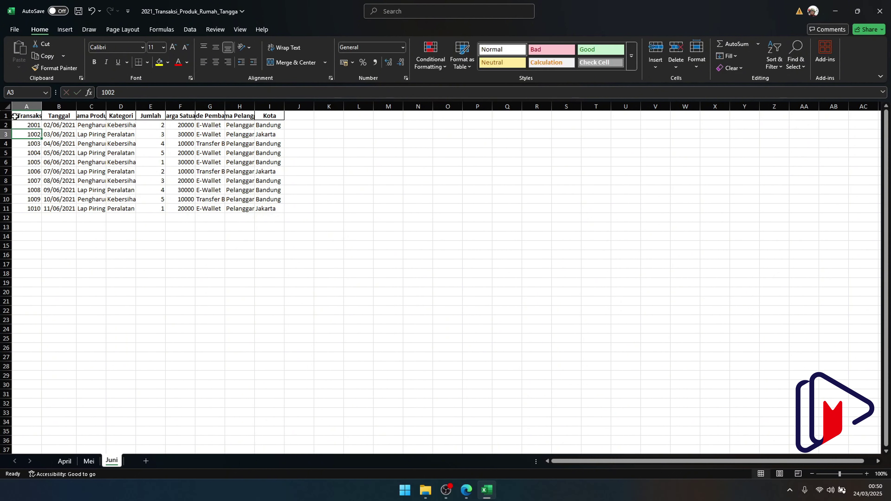
pyautogui.doubleClick(33, 133)
pyautogui.press('BackSpace')
pyautogui.write('2')
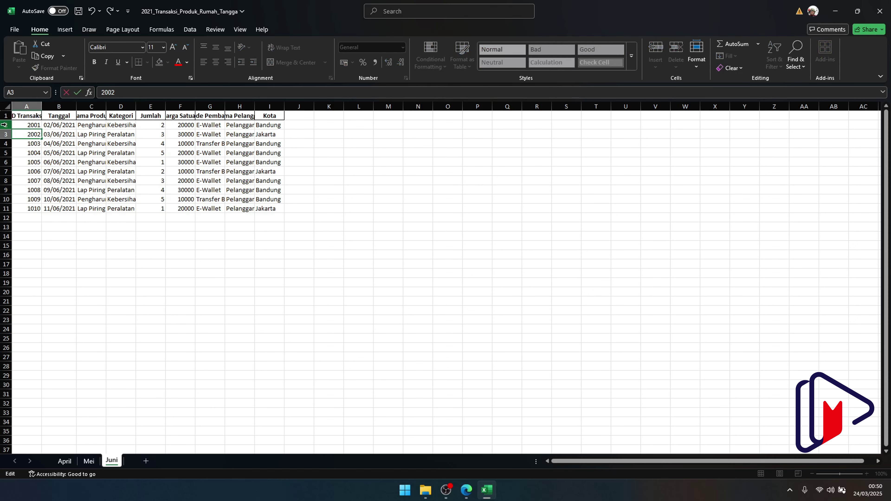
pyautogui.press('Return')
pyautogui.moveTo(32, 125); pyautogui.dragTo(40, 213)
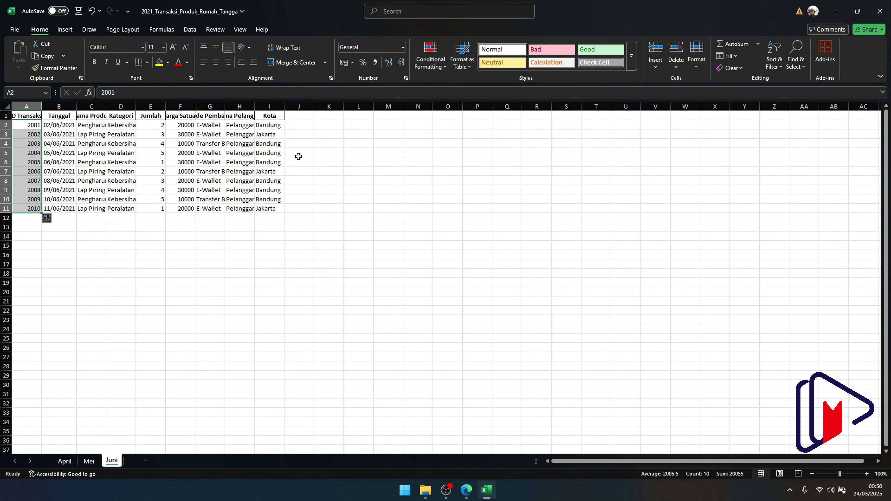
# Save and close the 2021 workbook, then open 2025_Transaksi_Produk_Rumah_Tangga from the marketing folder
pyautogui.hotkey('ctrl', 's')
pyautogui.click(882, 12)
pyautogui.click(120, 173)
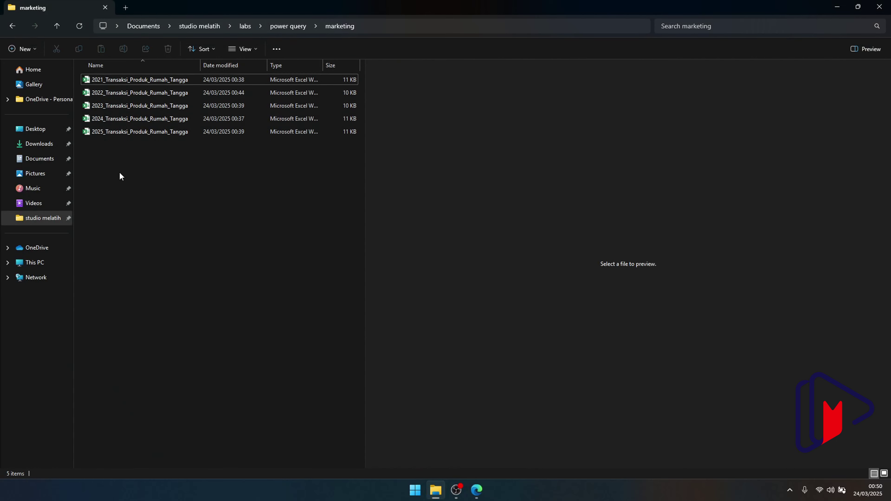
pyautogui.doubleClick(118, 131)
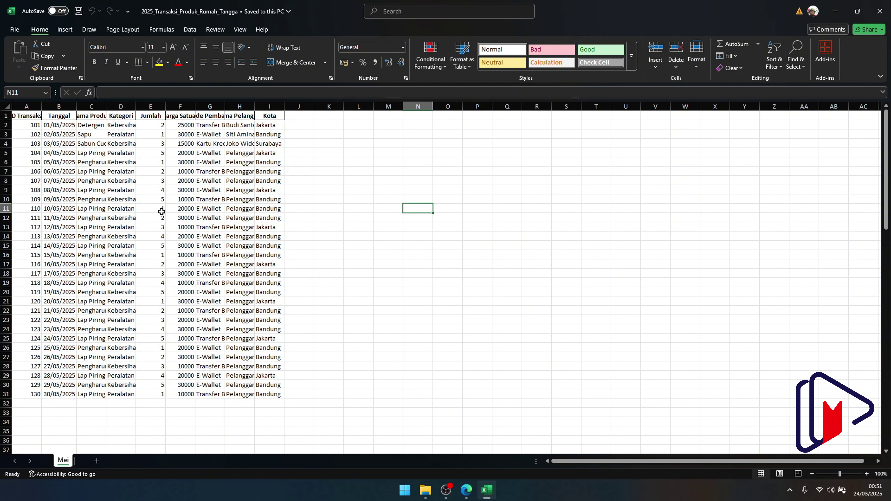
# Add a new sheet named April to the 2025 workbook
pyautogui.click(96, 461)
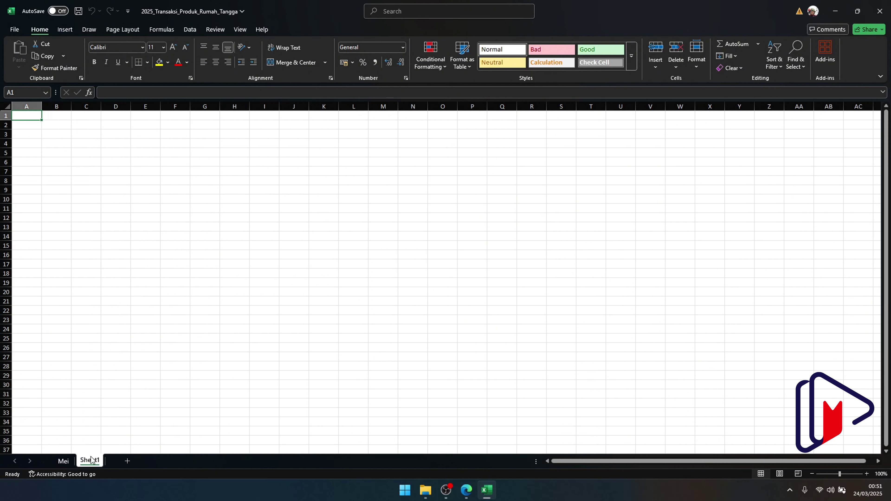
pyautogui.doubleClick(91, 460)
pyautogui.write('Apr')
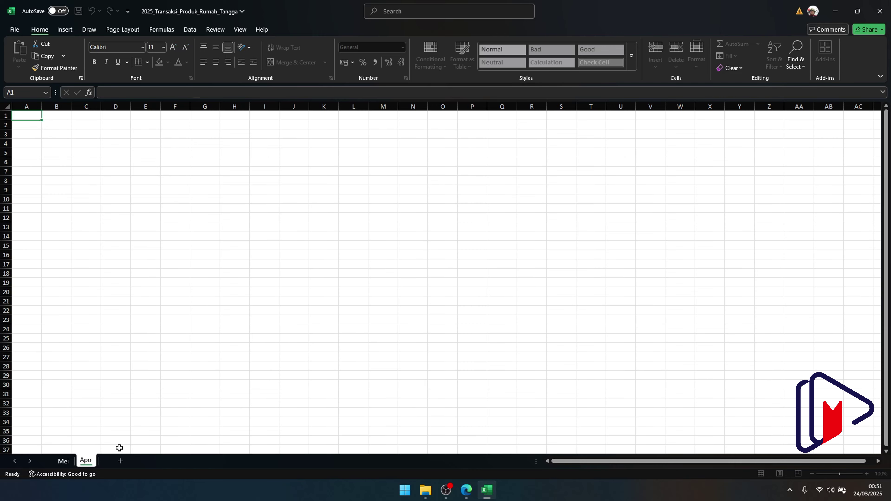
pyautogui.write('il')
pyautogui.press('Return')
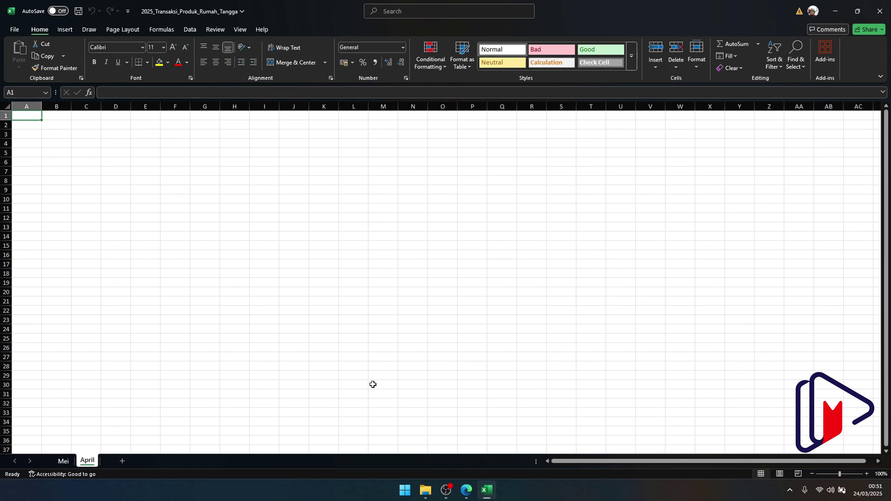
# Copy the entire Mei table of the 2025 workbook into the April sheet at A1 and autofit the Tanggal column
pyautogui.click(63, 461)
pyautogui.click(86, 308)
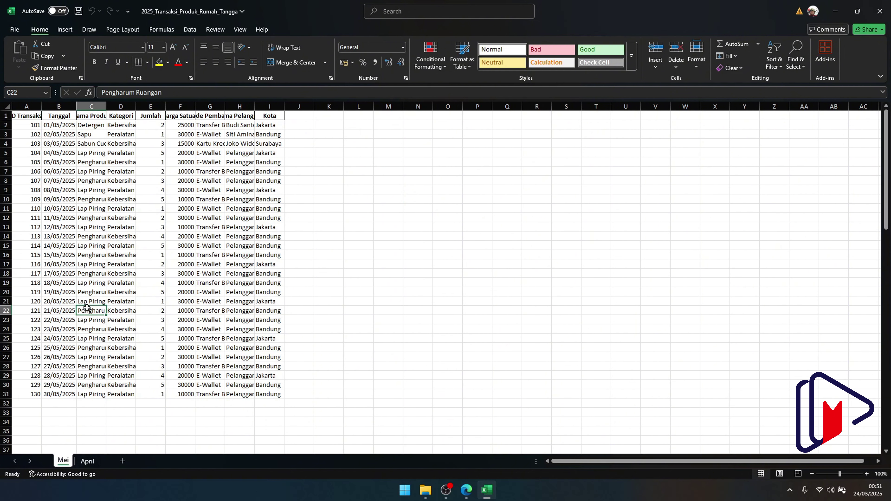
pyautogui.hotkey('ctrl', 'a')
pyautogui.hotkey('ctrl', 'c')
pyautogui.click(88, 461)
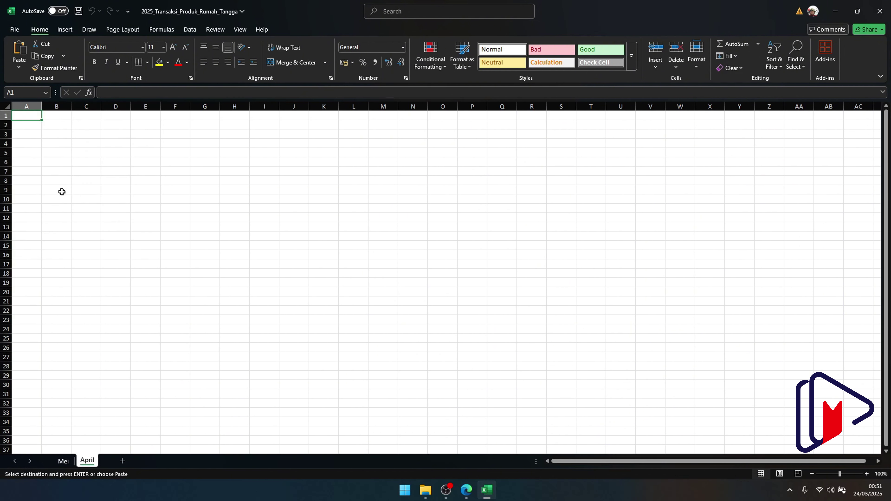
pyautogui.hotkey('ctrl', 'v')
pyautogui.doubleClick(72, 106)
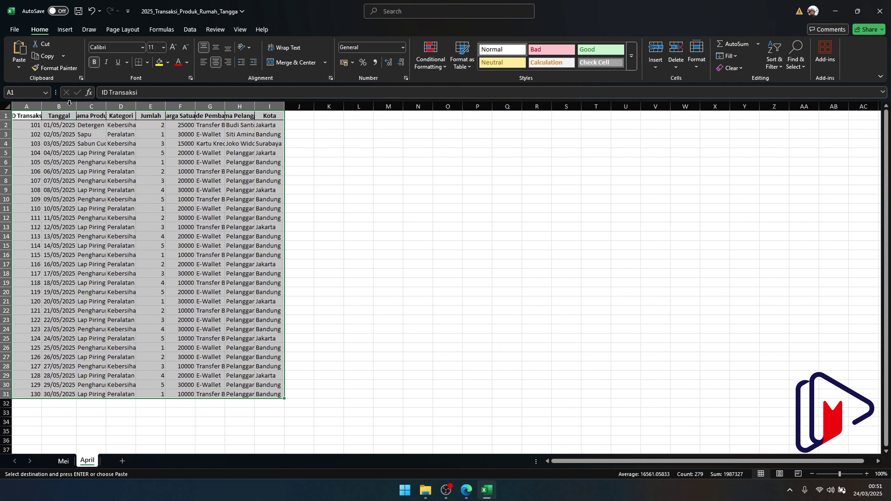
# Set the first Tanggal date in the April sheet to 01/04/2025 and fill the dates down to the last row
pyautogui.doubleClick(62, 125)
pyautogui.press('BackSpace')
pyautogui.write('4')
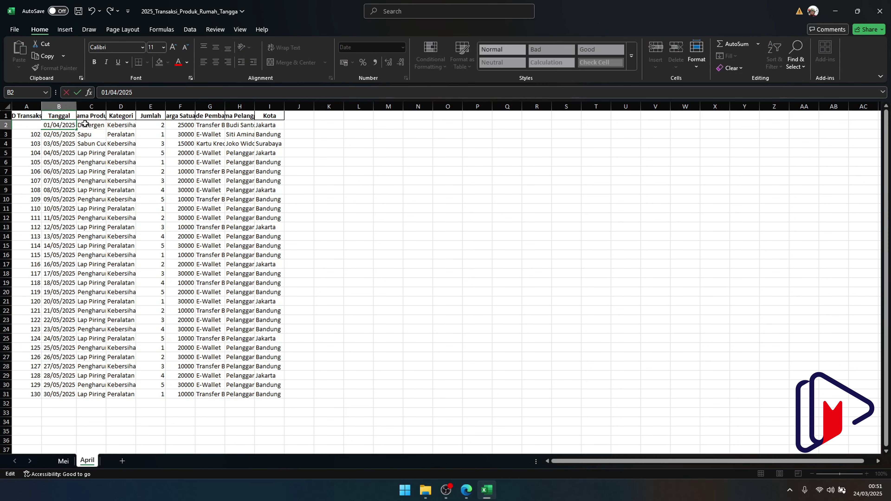
pyautogui.press('Return')
pyautogui.click(56, 125)
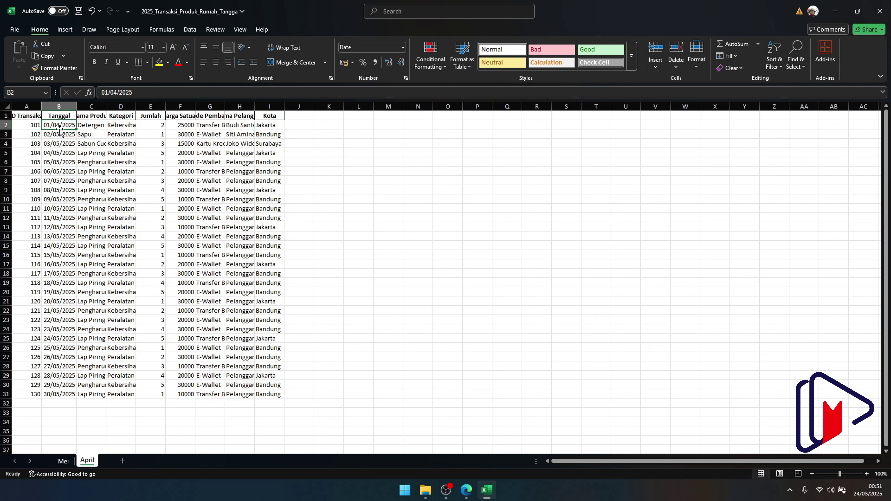
pyautogui.doubleClick(75, 128)
# Set the first two ID Transaksi values in the April sheet to 3001 and 3002 and fill the series down to the last row
pyautogui.click(25, 123)
pyautogui.hotkey('ctrl', 'Down')
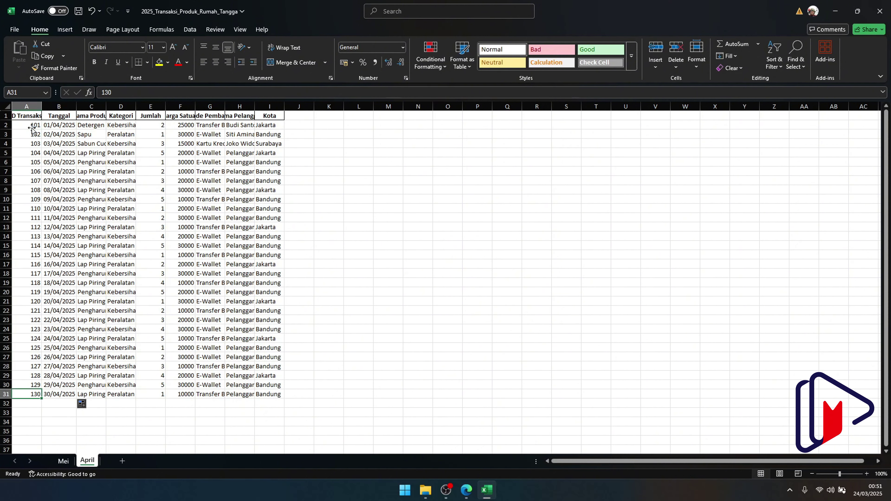
pyautogui.doubleClick(25, 123)
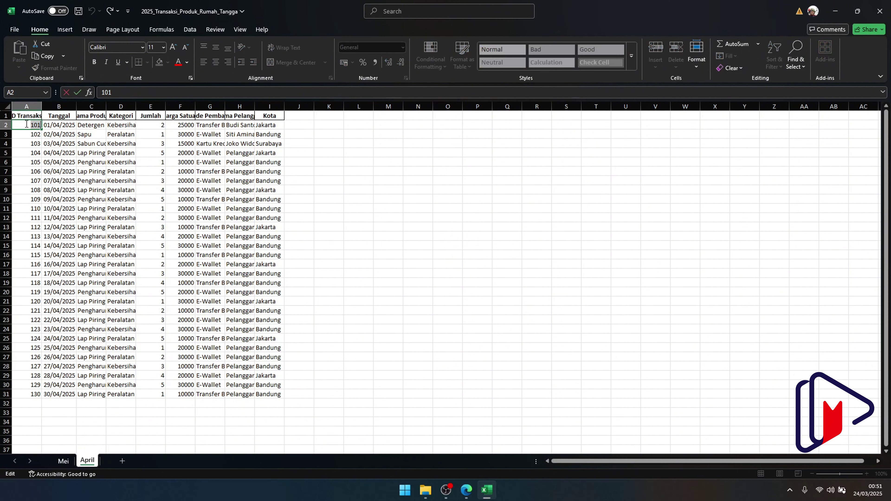
pyautogui.write('3001')
pyautogui.hotkey('ctrl', 'Return')
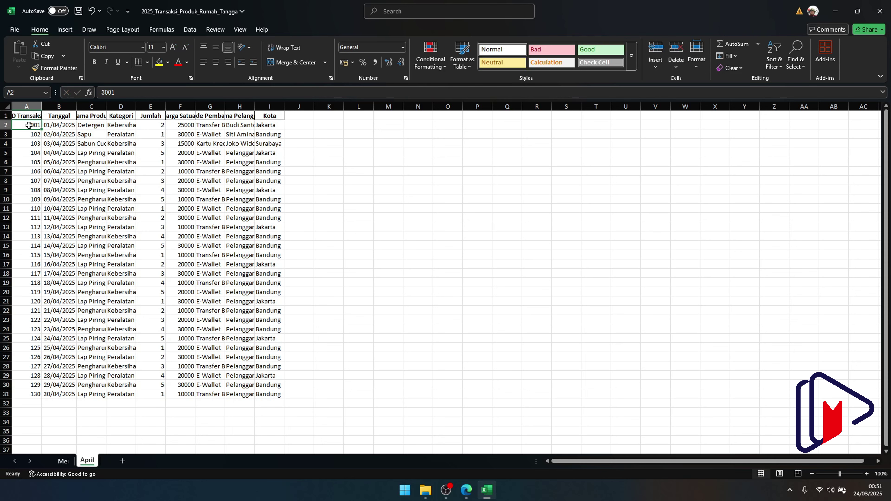
pyautogui.hotkey('ctrl', 'c')
pyautogui.doubleClick(35, 134)
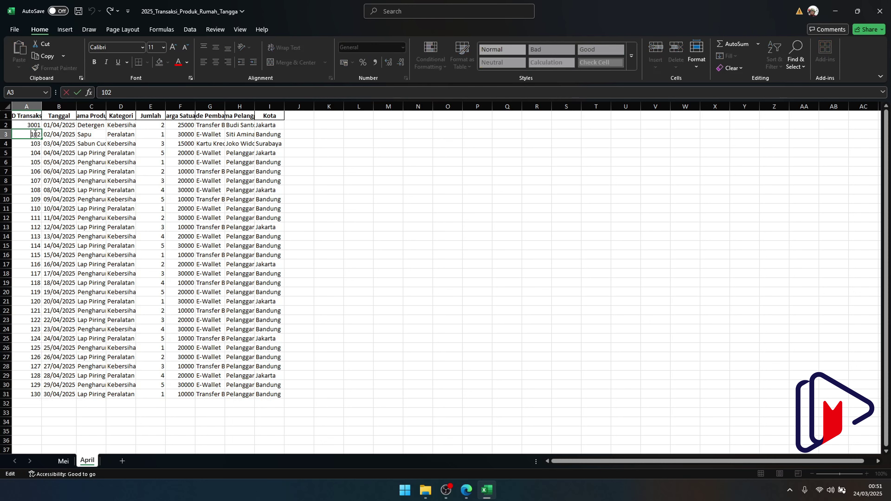
pyautogui.doubleClick(35, 134)
pyautogui.write('3002')
pyautogui.press('Return')
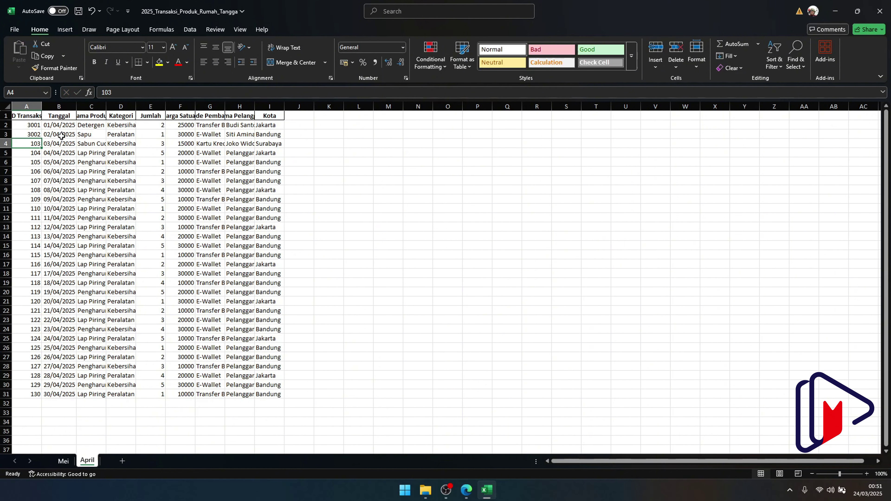
pyautogui.moveTo(24, 125); pyautogui.dragTo(30, 135)
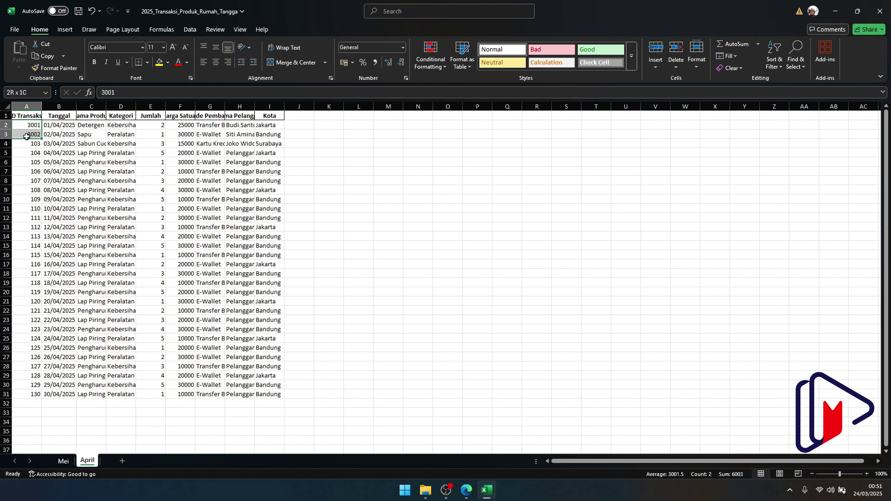
pyautogui.doubleClick(38, 137)
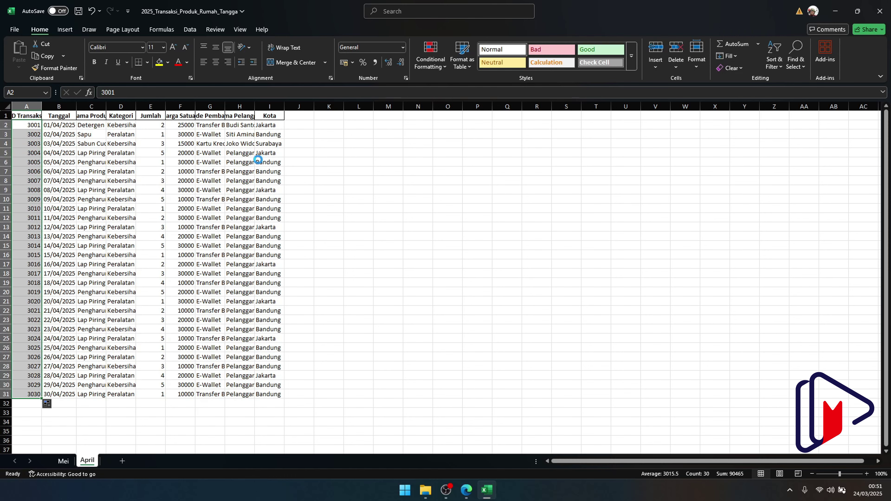
# Save and close the 2025 workbook, then open the labs workbook from the power query folder
pyautogui.hotkey('ctrl', 's')
pyautogui.click(880, 11)
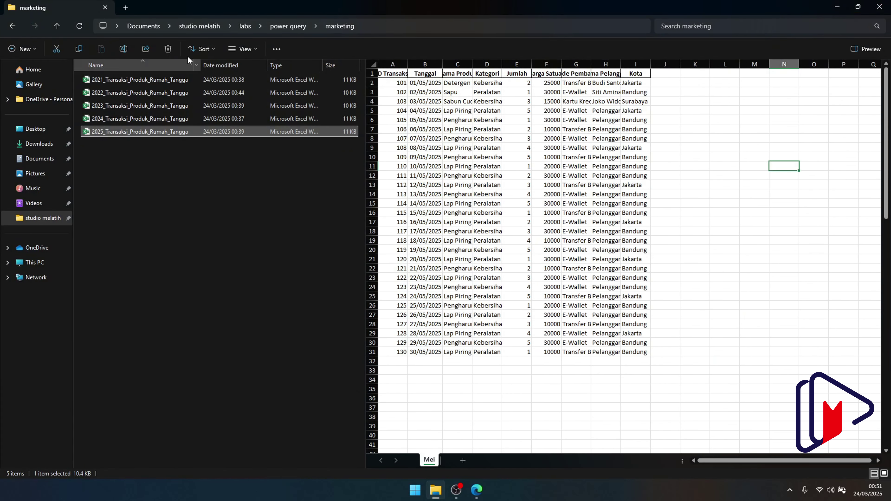
pyautogui.click(287, 26)
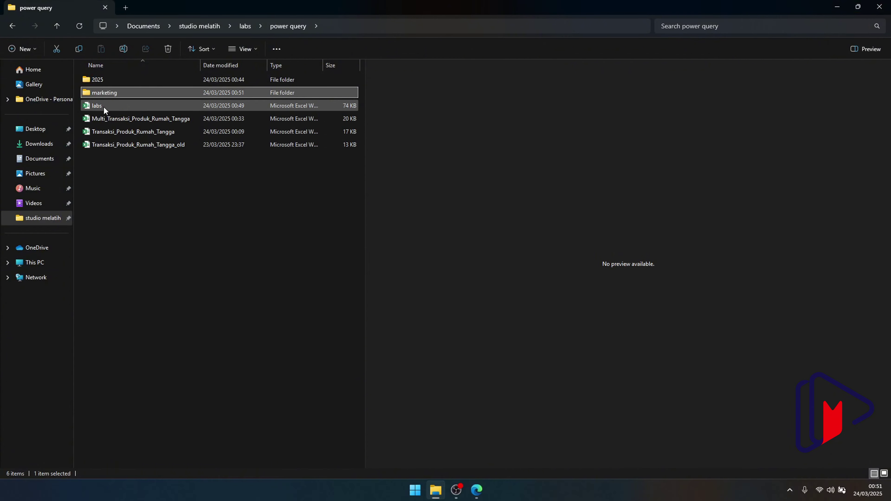
pyautogui.doubleClick(104, 107)
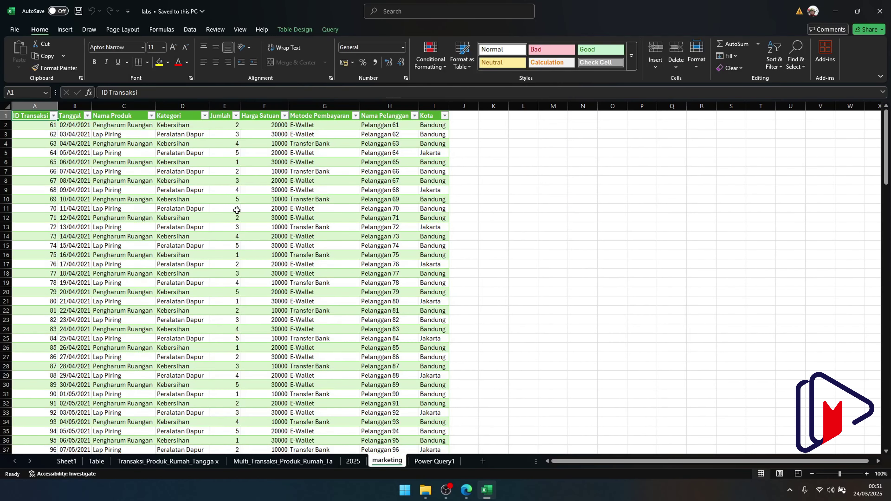
# Refresh the query behind the marketing sheet's table to load the newly added sheets
pyautogui.click(237, 210)
pyautogui.click(331, 28)
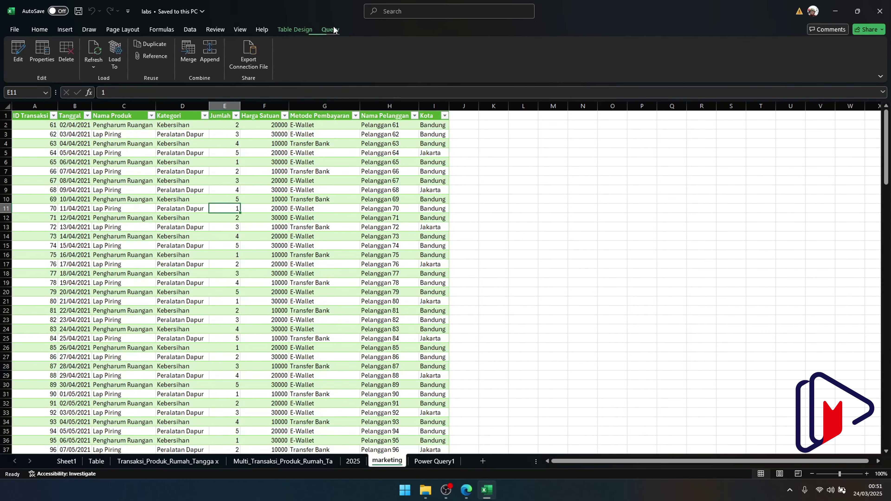
pyautogui.click(94, 53)
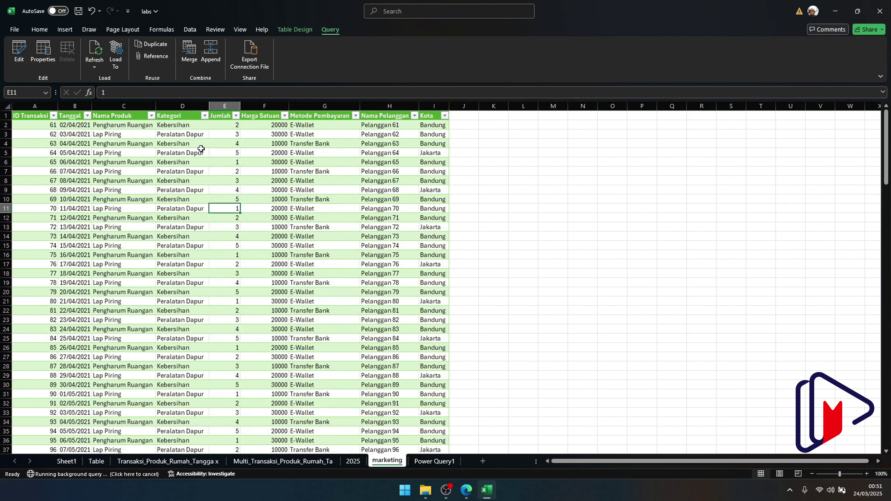
# Check the refreshed marketing table down to its last row for the added 2021 and April 2025 transactions
pyautogui.scroll(-9, 201, 149)
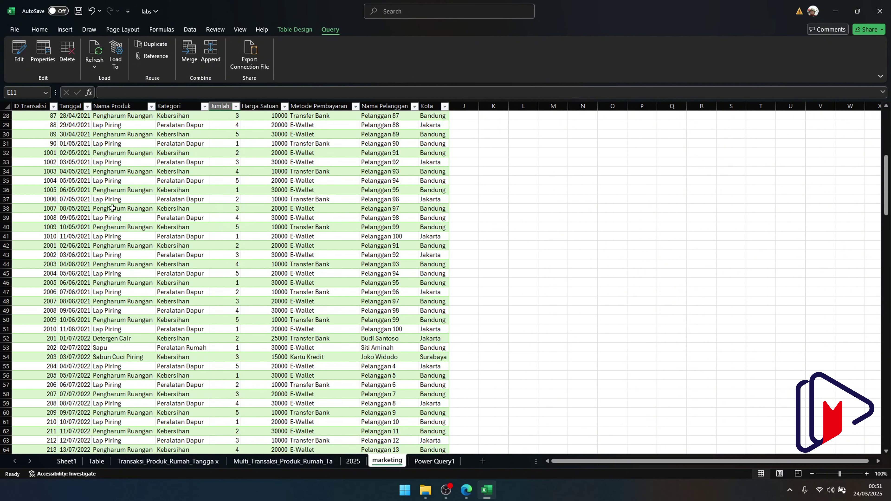
pyautogui.moveTo(41, 181); pyautogui.dragTo(44, 310)
pyautogui.scroll(-14, 124, 272)
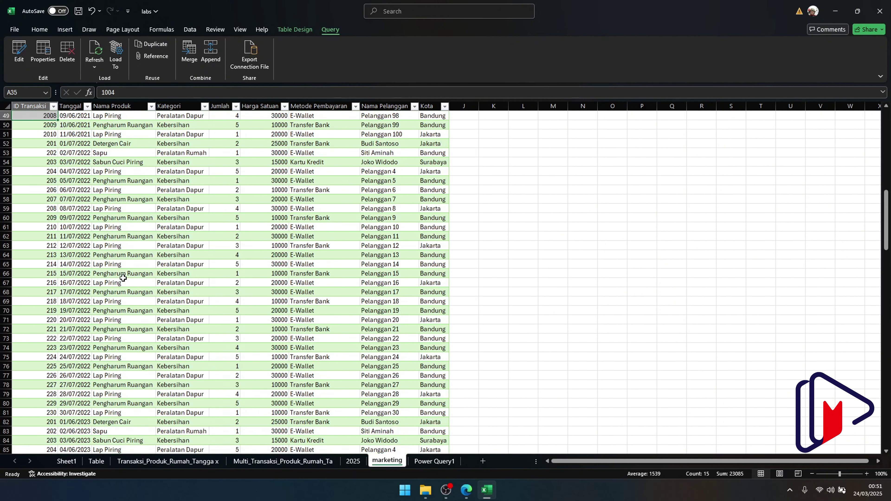
pyautogui.scroll(-20, 125, 272)
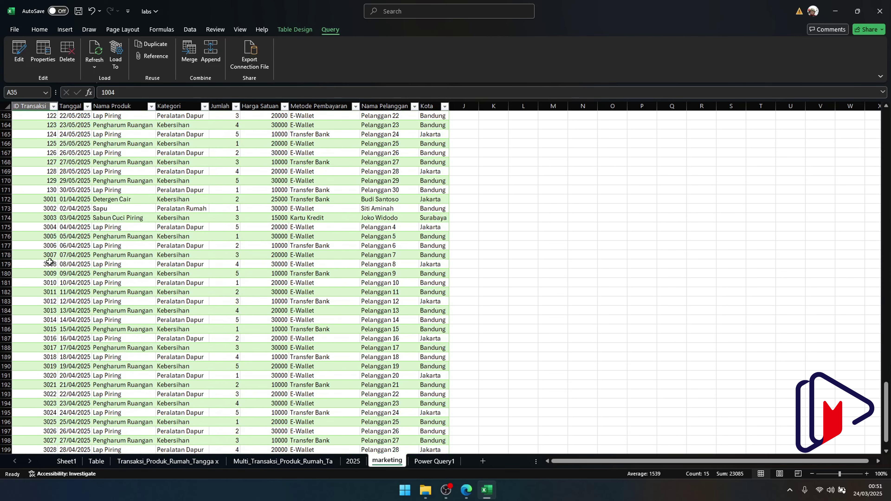
pyautogui.moveTo(46, 237); pyautogui.dragTo(45, 348)
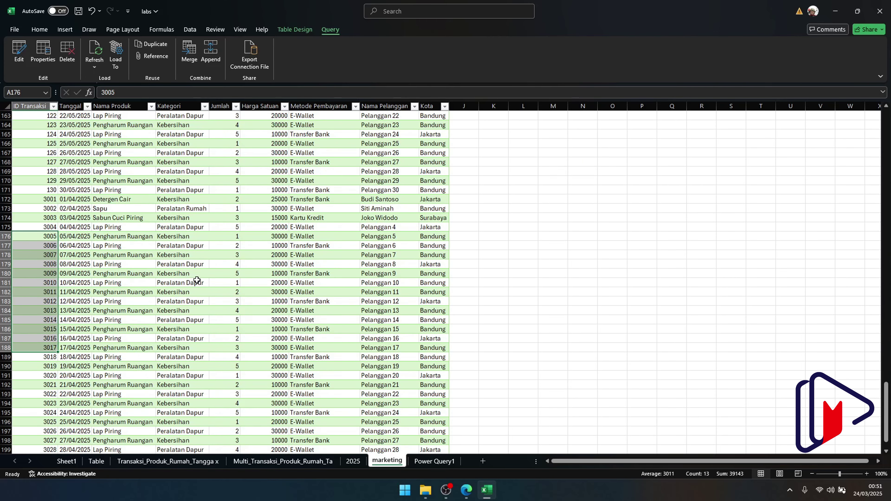
pyautogui.scroll(-6, 197, 282)
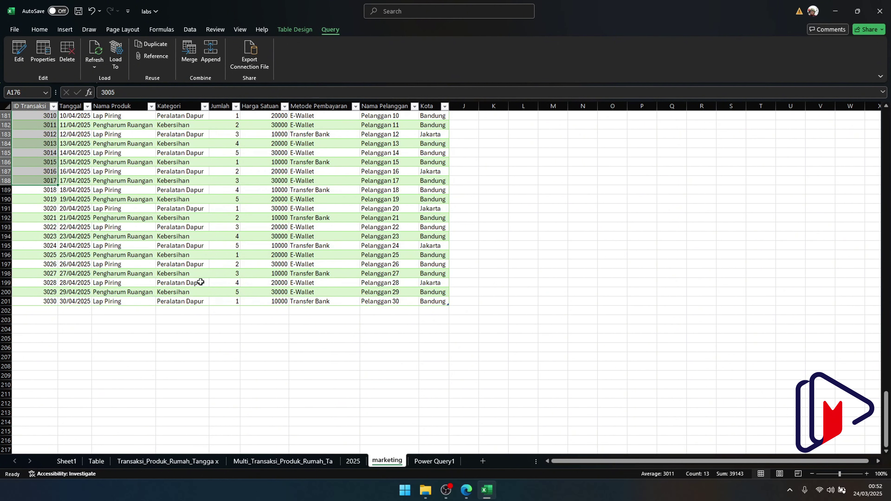
# Review the Multi Sheet, Multi File Single Sheet and Multi File Multi Sheet topics in the Power Query1 sheet
pyautogui.click(436, 463)
pyautogui.moveTo(160, 229); pyautogui.dragTo(266, 239)
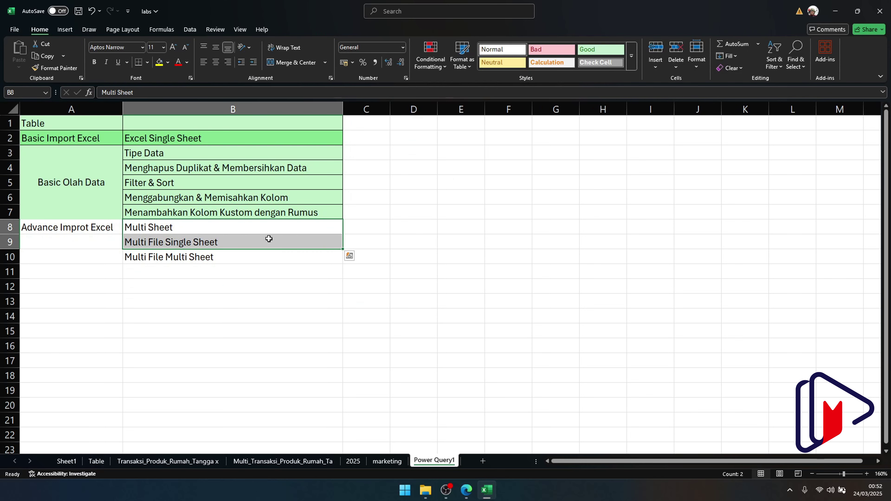
pyautogui.click(216, 243)
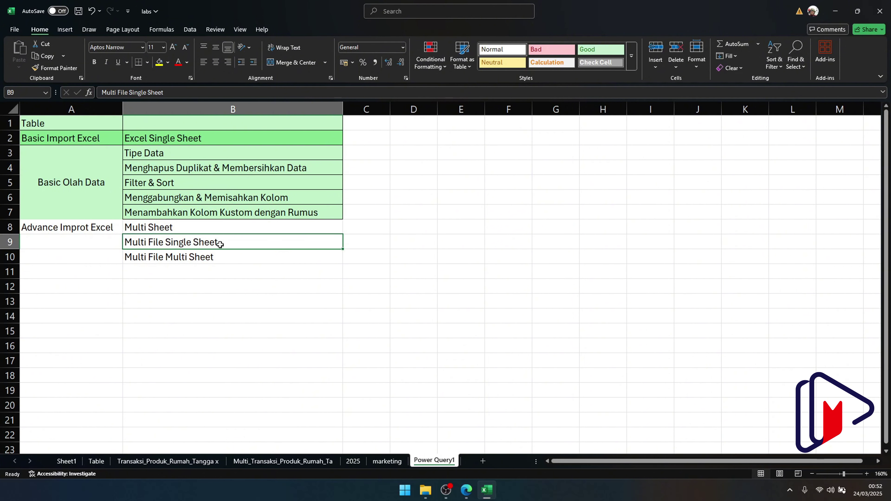
pyautogui.moveTo(183, 258); pyautogui.dragTo(239, 245)
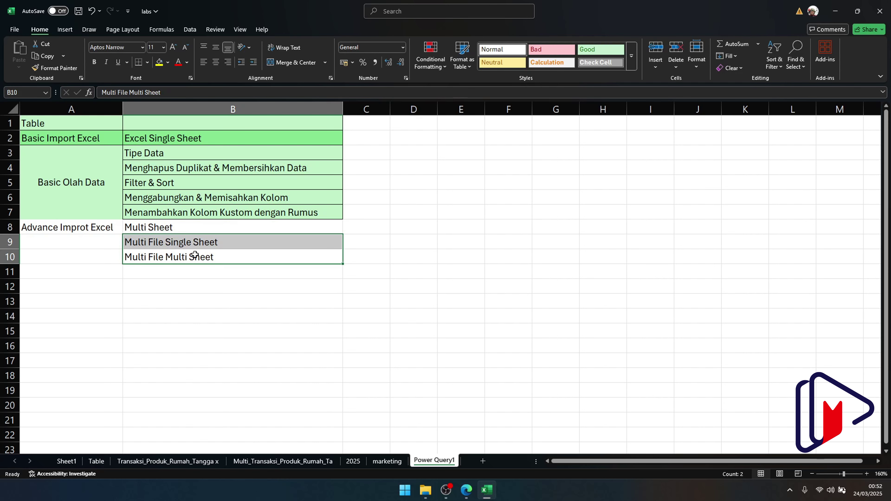
pyautogui.moveTo(144, 242); pyautogui.dragTo(166, 260)
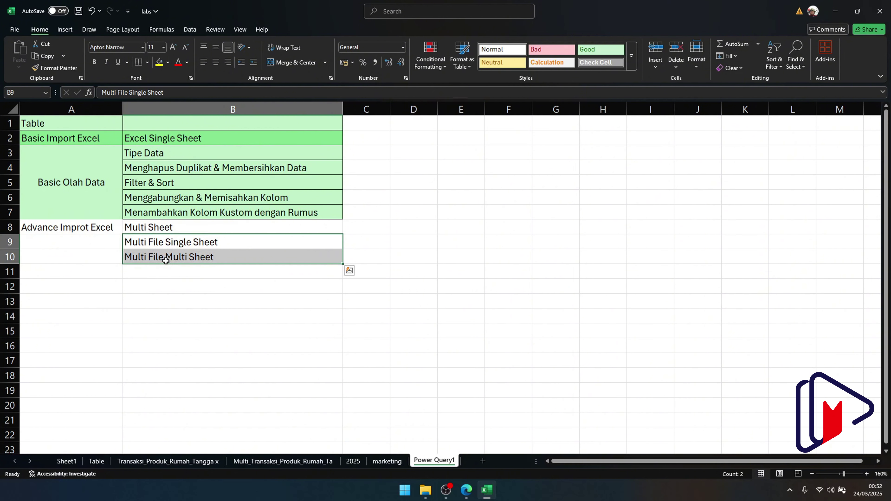
pyautogui.moveTo(145, 228); pyautogui.dragTo(152, 253)
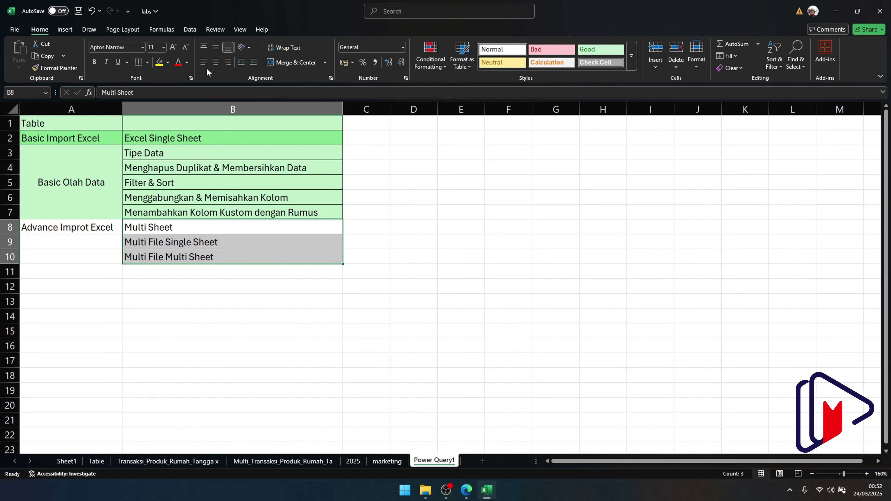
# Look over the file source types offered for importing data with Get Data, without starting an import
pyautogui.click(190, 30)
pyautogui.click(19, 56)
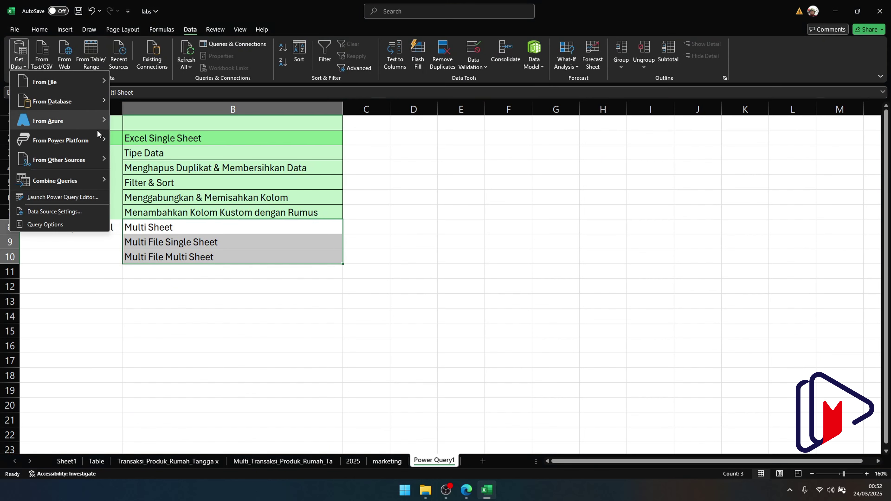
pyautogui.moveTo(72, 82)
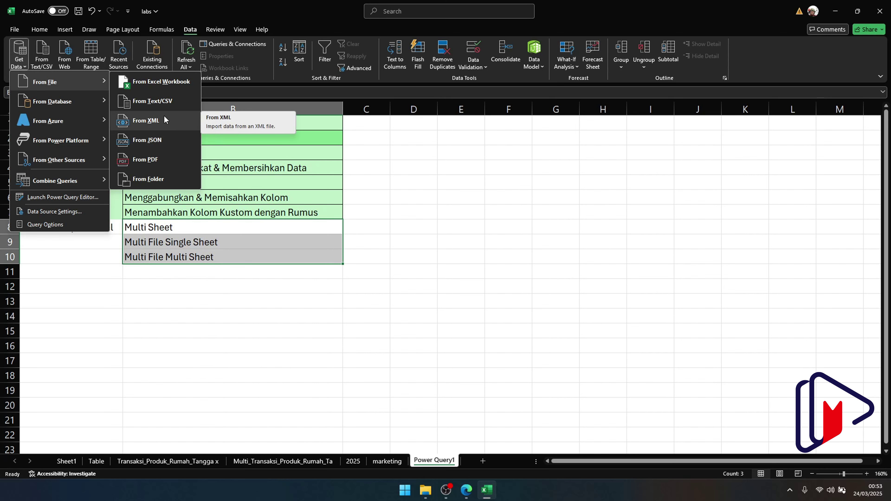
pyautogui.click(442, 200)
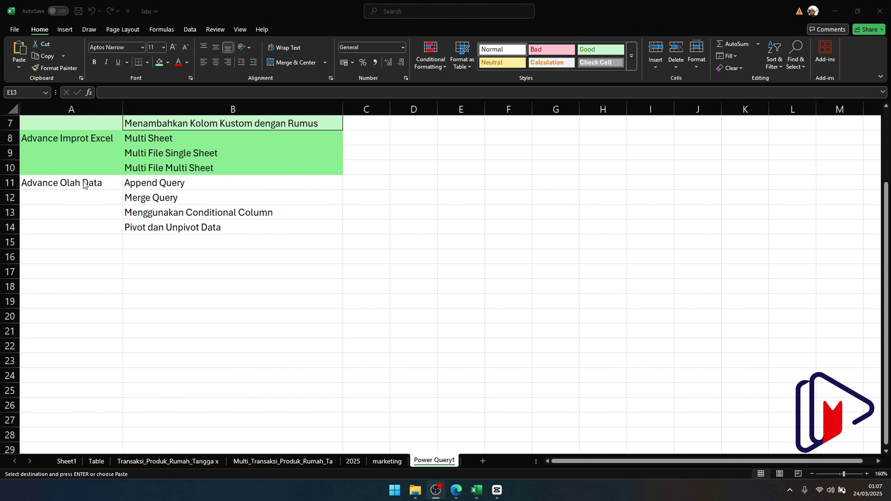
# Review the Advance Olah Data topics from Append Query to Pivot dan Unpivot Data, and glance at the power query folder
pyautogui.moveTo(93, 185); pyautogui.dragTo(179, 226)
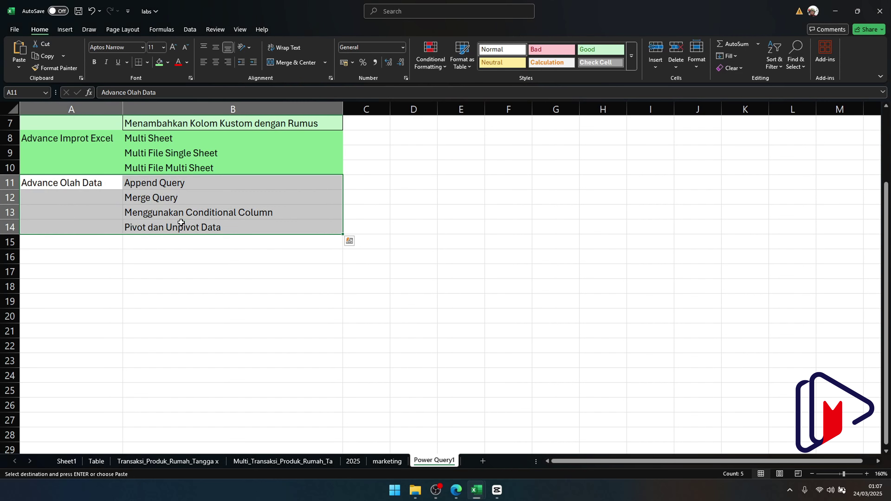
pyautogui.scroll(2, 180, 226)
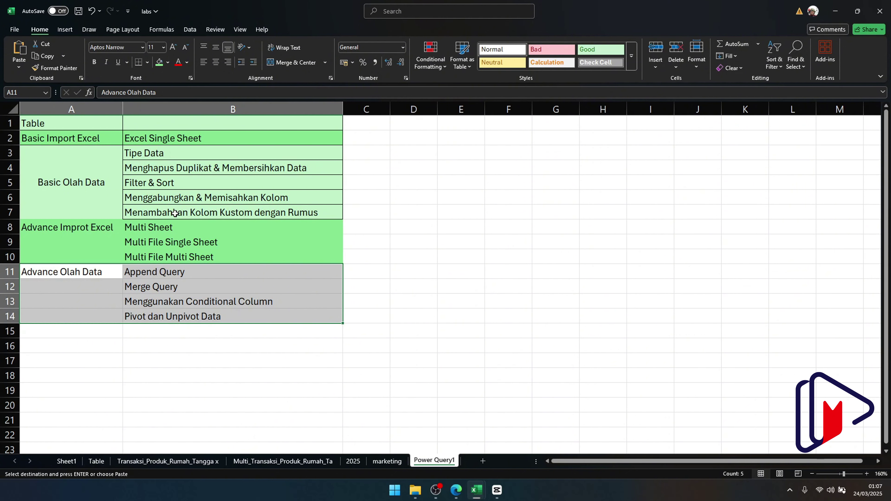
pyautogui.scroll(-1, 202, 223)
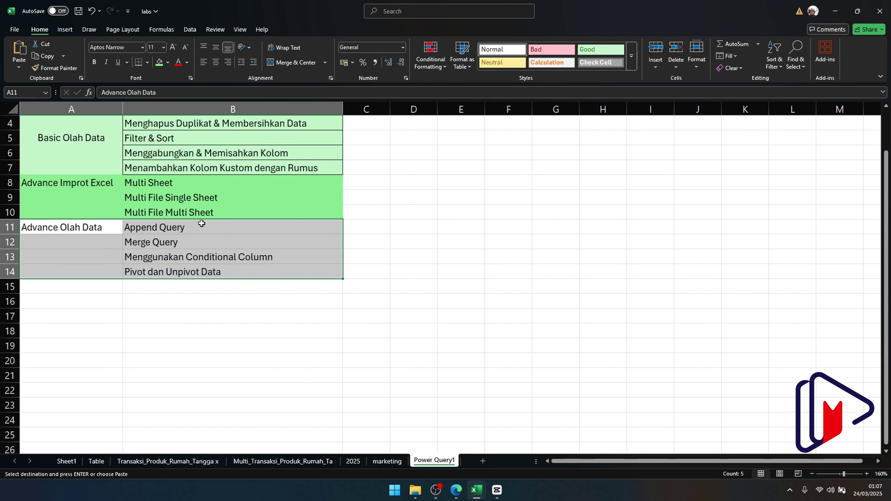
pyautogui.click(175, 230)
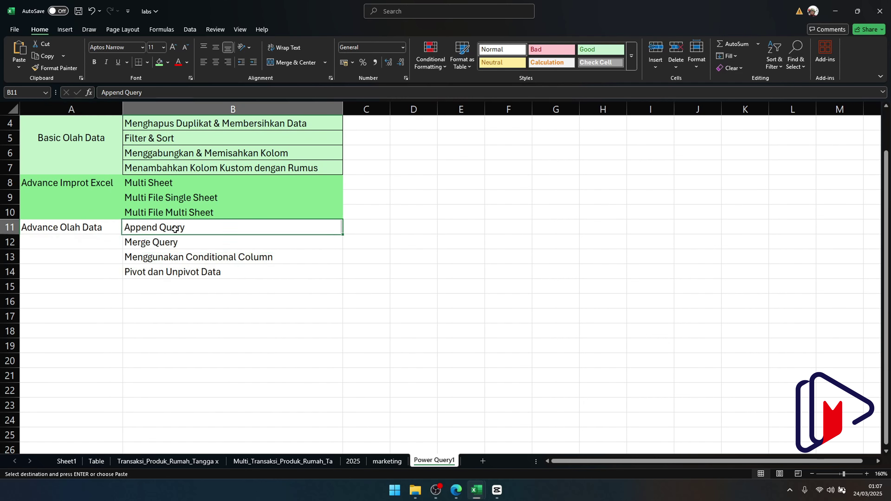
pyautogui.click(196, 241)
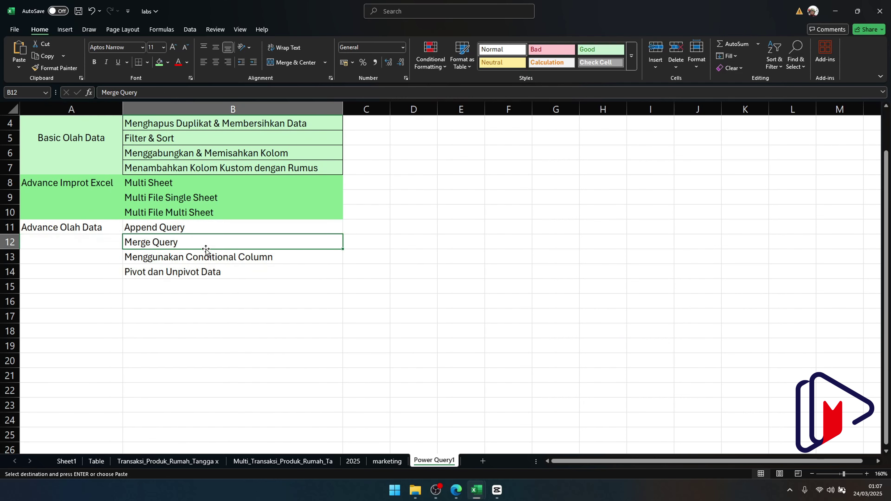
pyautogui.click(223, 258)
pyautogui.click(226, 269)
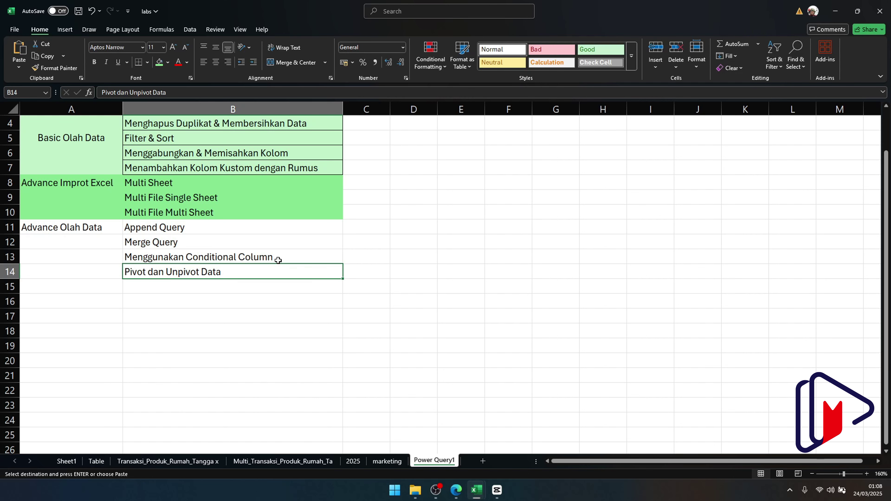
pyautogui.click(416, 490)
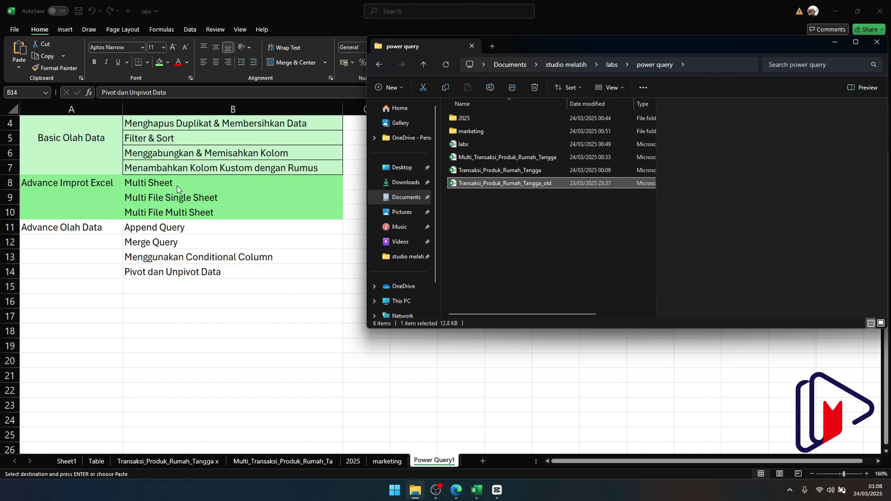
pyautogui.click(161, 200)
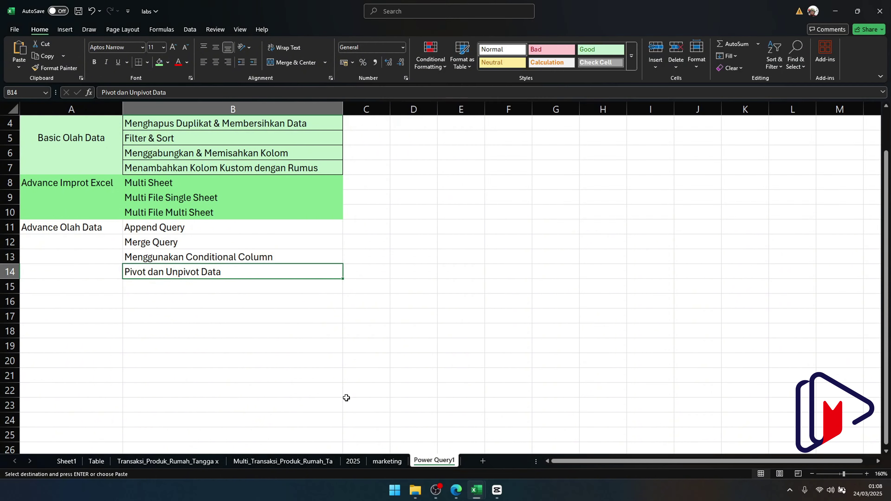
# Open the marketing sheet's query in the Power Query Editor and adjust the width of its query list
pyautogui.click(387, 461)
pyautogui.click(160, 235)
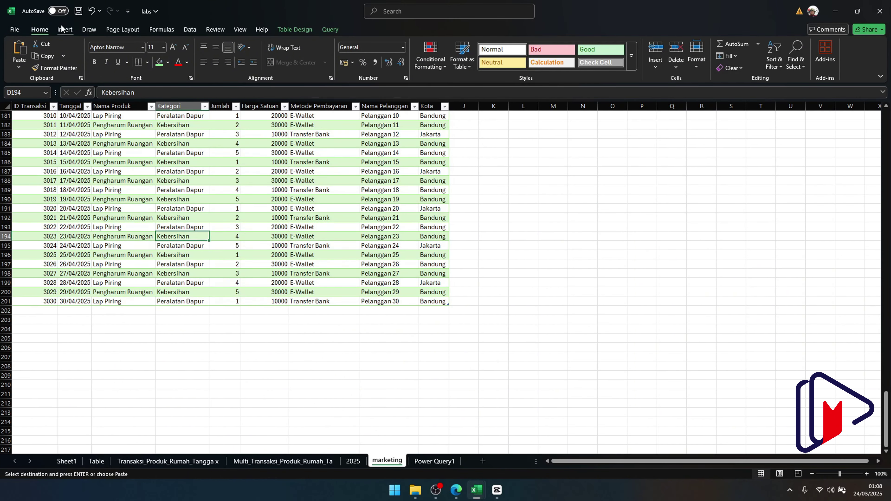
pyautogui.click(330, 29)
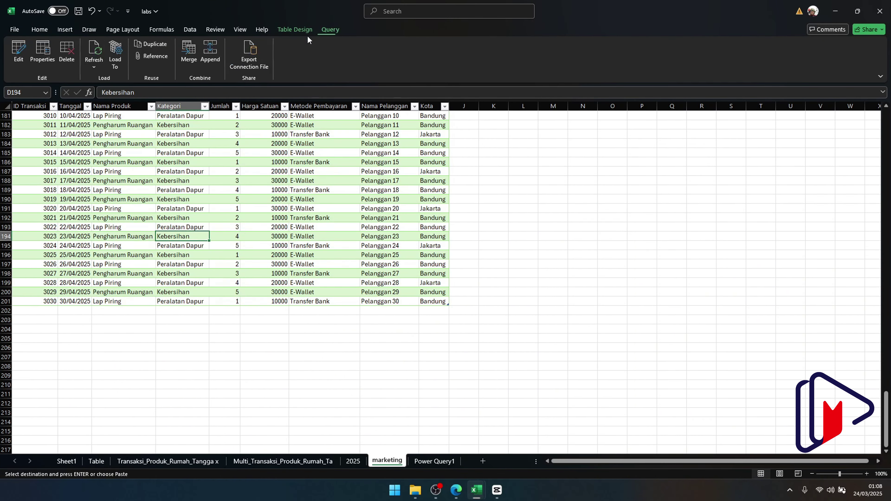
pyautogui.click(19, 53)
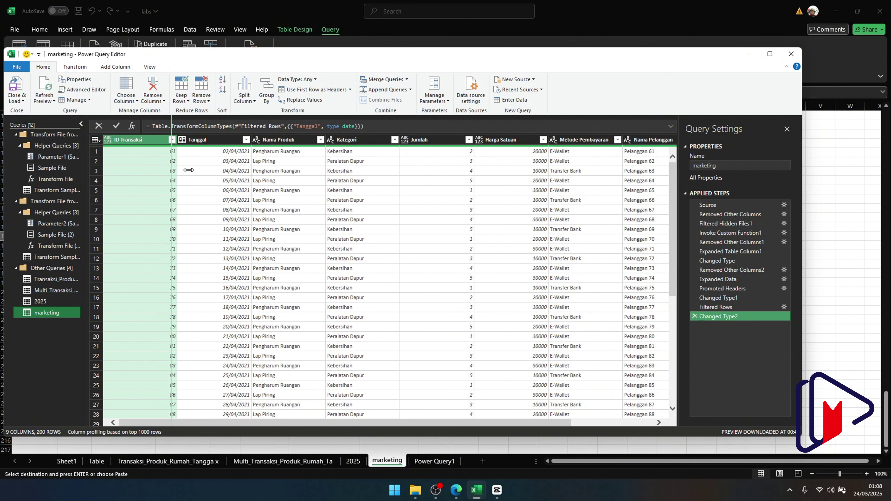
pyautogui.moveTo(188, 170); pyautogui.dragTo(171, 170)
# Review the data previews of the Transaksi_Produk_Rumah_Tangga, Multi_Transaksi_Produk_Rumah_Tangga, 2025 and marketing queries
pyautogui.click(90, 280)
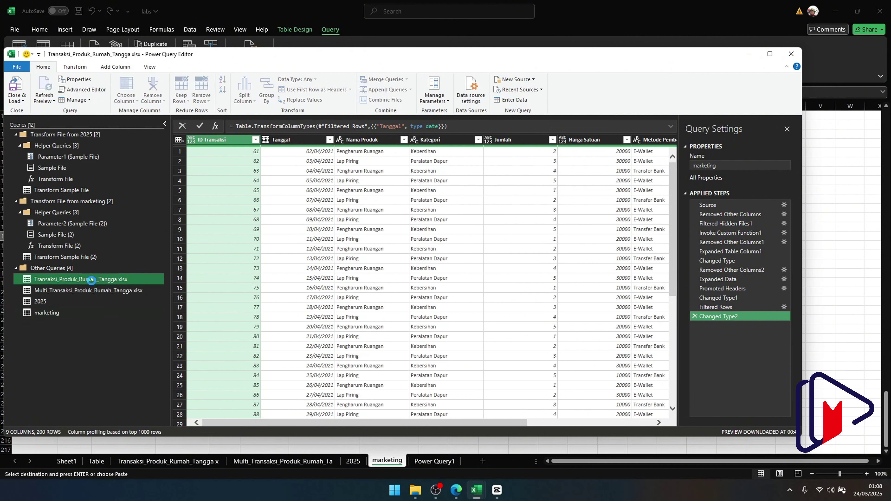
pyautogui.click(101, 291)
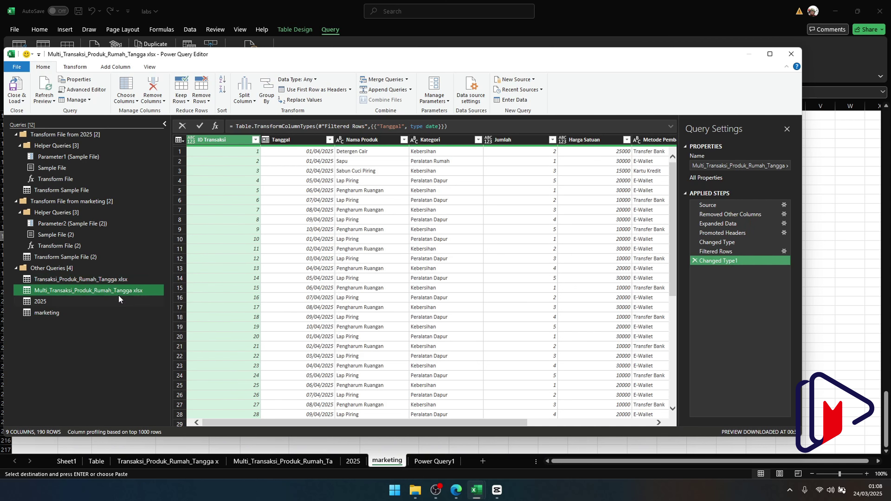
pyautogui.click(110, 303)
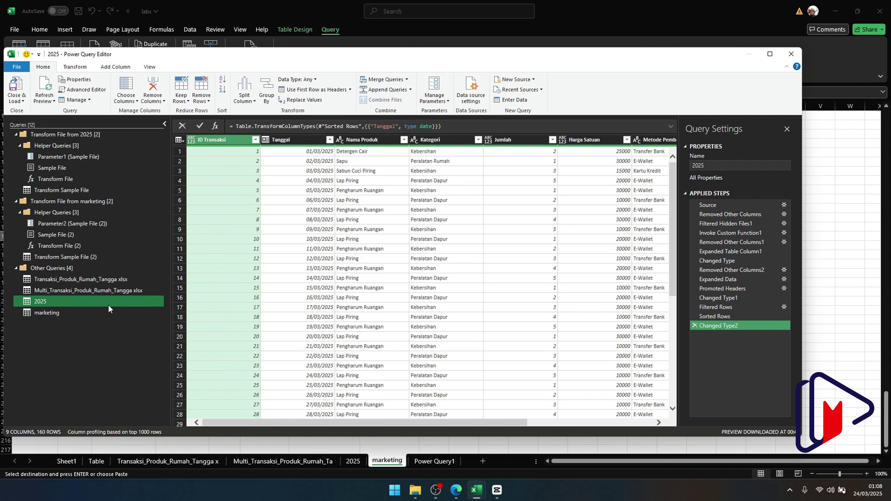
pyautogui.click(101, 314)
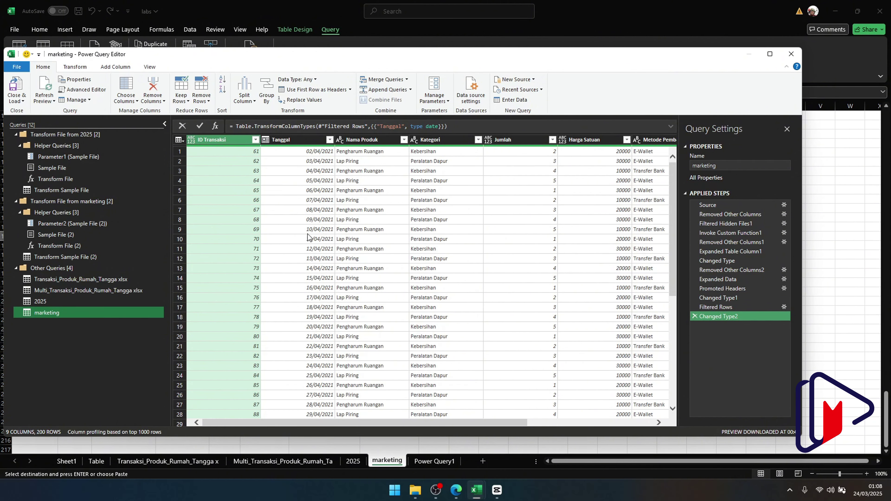
pyautogui.scroll(-18, 344, 217)
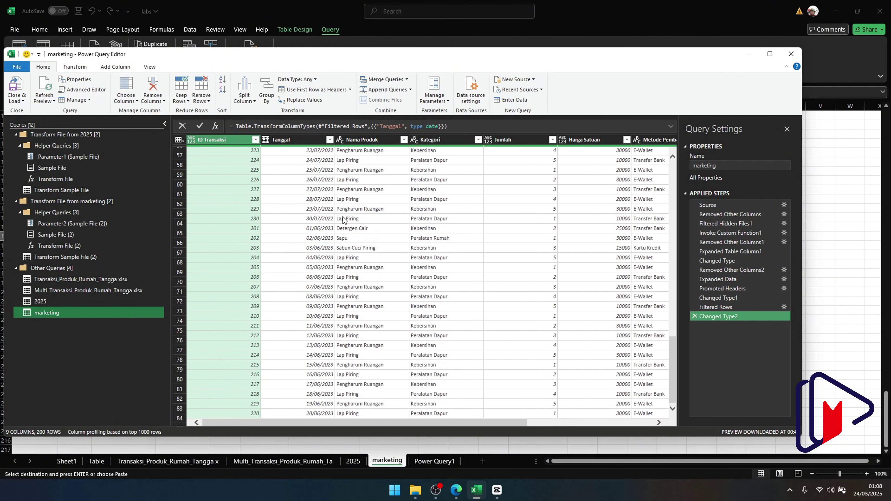
pyautogui.scroll(-5, 344, 219)
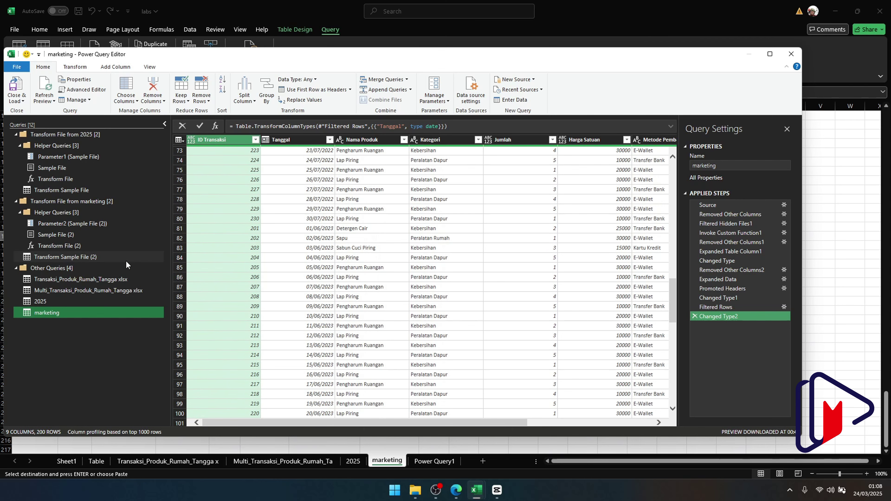
pyautogui.click(55, 301)
pyautogui.click(53, 310)
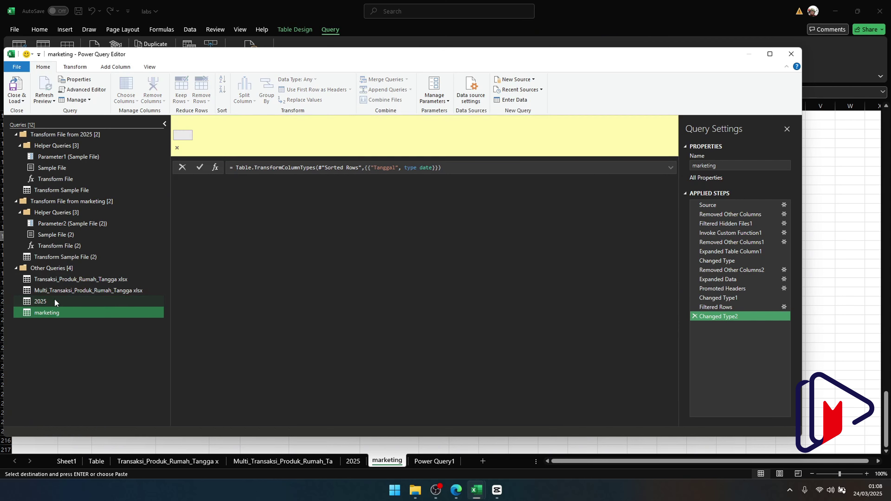
pyautogui.click(57, 290)
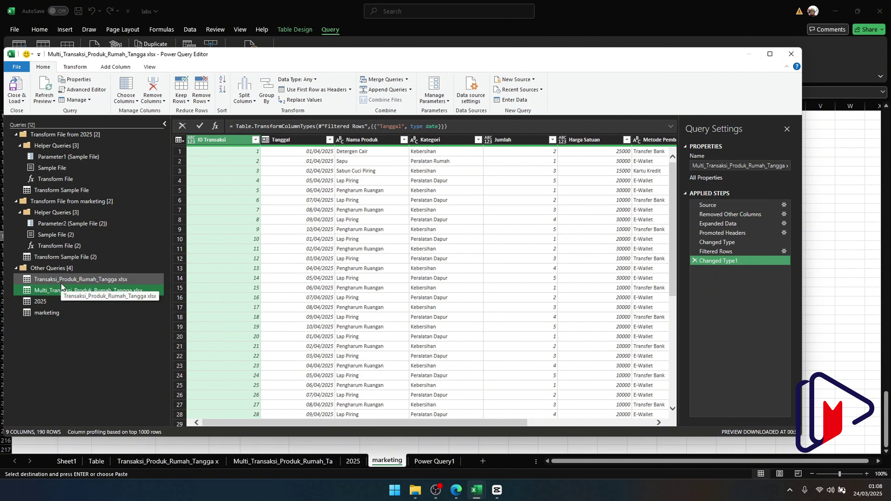
pyautogui.click(62, 280)
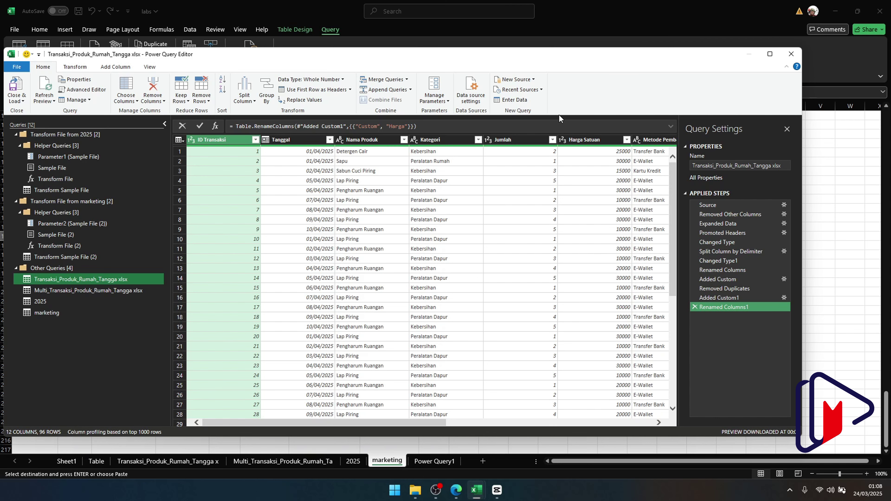
# Switch to the power query folder in File Explorer, duplicate Transaksi_Produk_Rumah_Tangga_old and rename the copy TRANSAKSI_1
pyautogui.moveTo(416, 489)
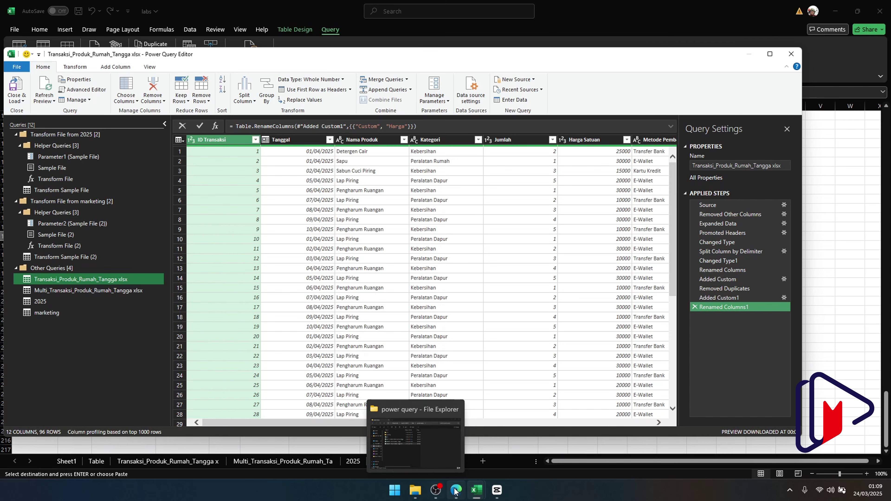
pyautogui.click(416, 490)
pyautogui.moveTo(543, 198); pyautogui.dragTo(534, 189)
pyautogui.hotkey('ctrl', 'c')
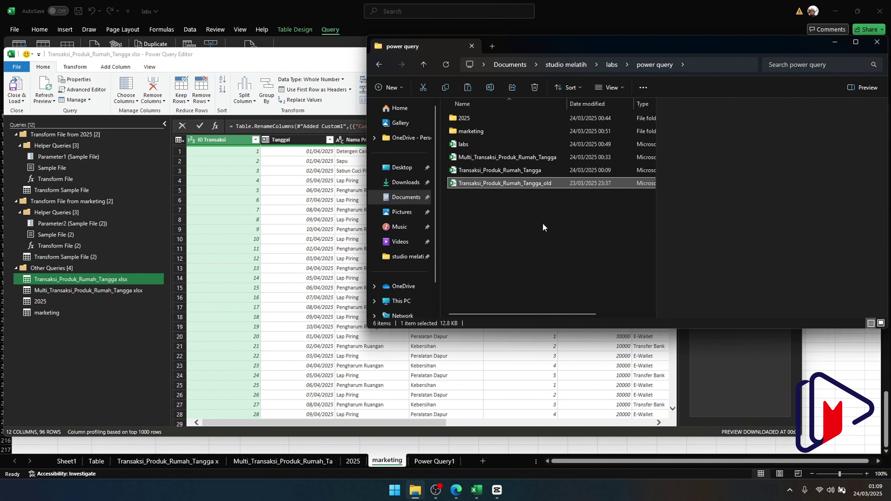
pyautogui.hotkey('ctrl', 'v')
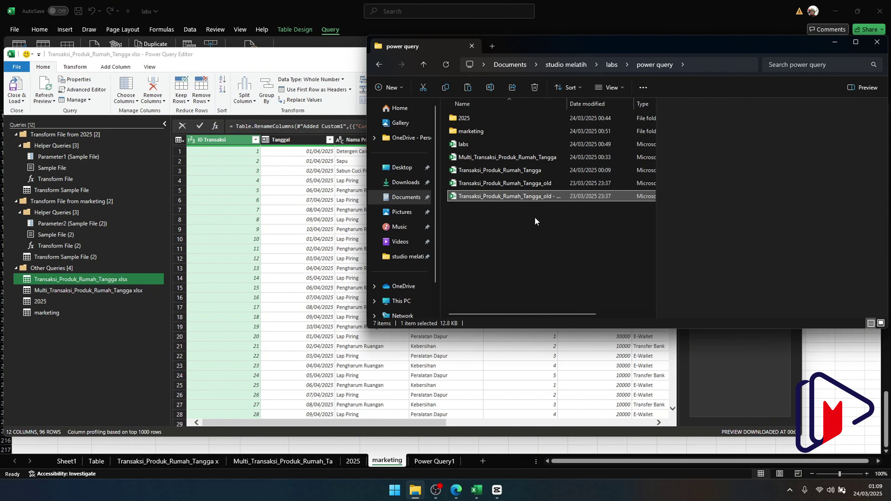
pyautogui.click(533, 195)
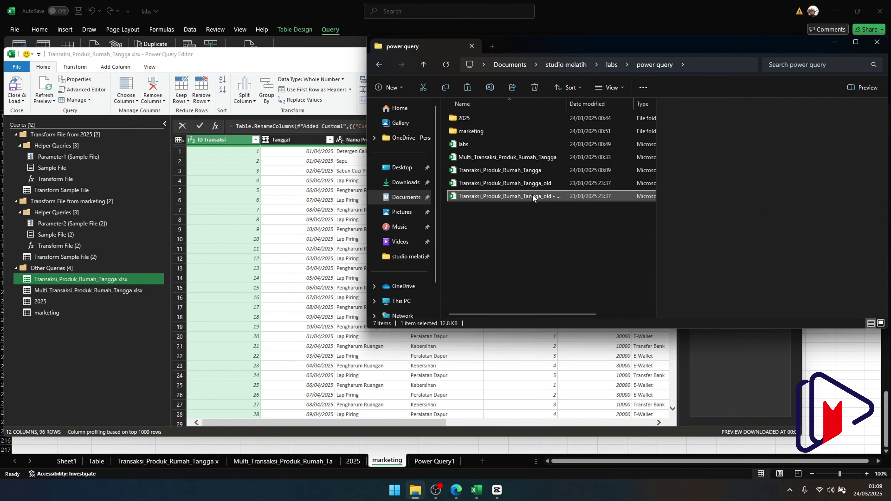
pyautogui.click(477, 196)
pyautogui.write('TRANSAKSI_1')
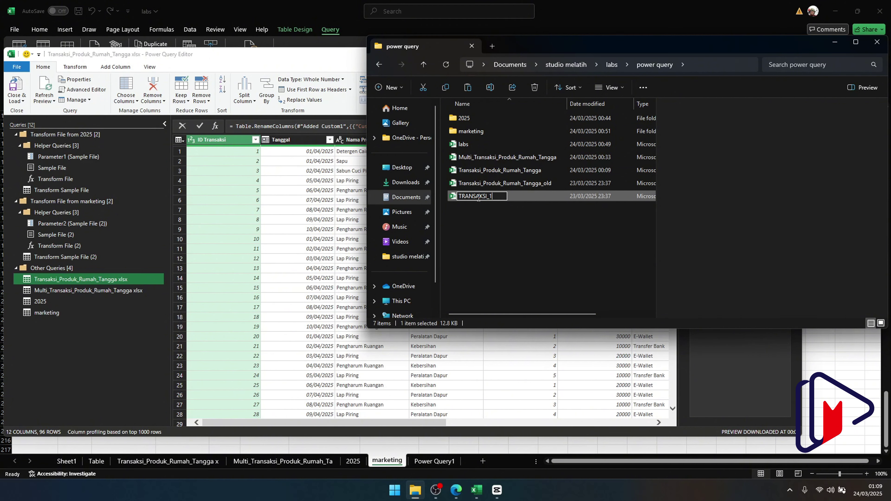
pyautogui.press('Return')
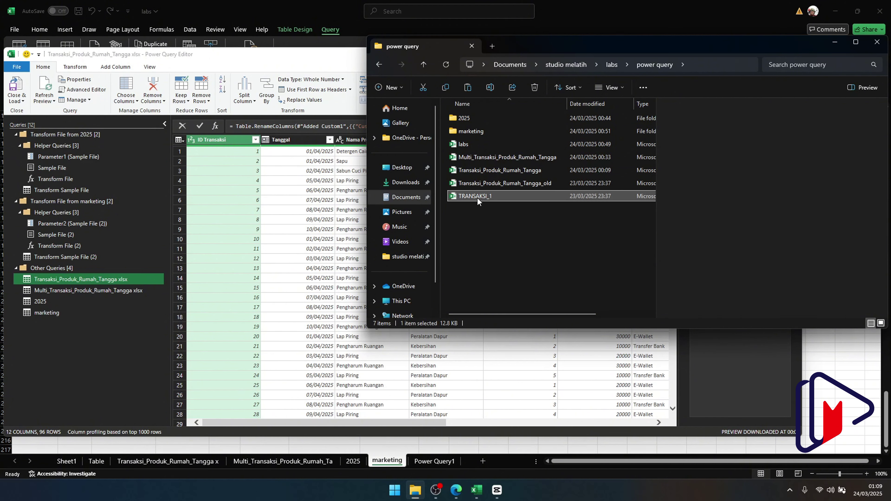
# Duplicate the TRANSAKSI_1 file in the same folder and rename the copy TRANSAKSI_2
pyautogui.hotkey('ctrl', 'c')
pyautogui.hotkey('ctrl', 'v')
pyautogui.click(496, 209)
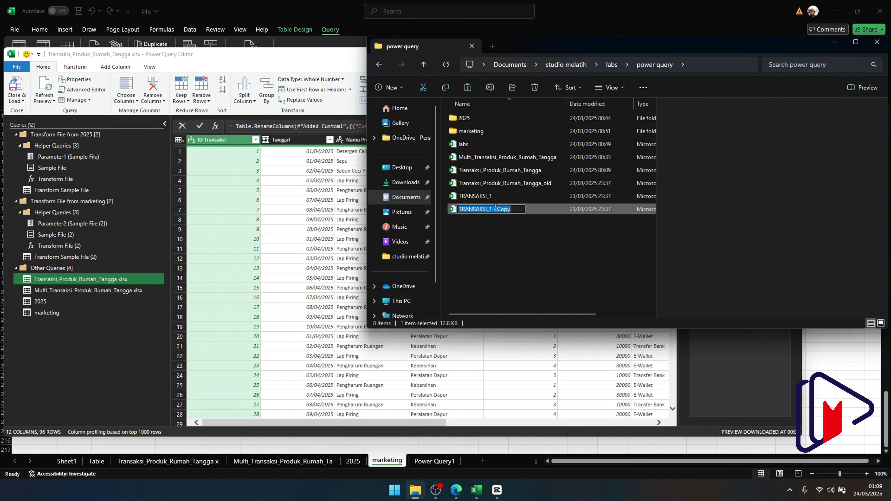
pyautogui.moveTo(491, 209); pyautogui.dragTo(521, 209)
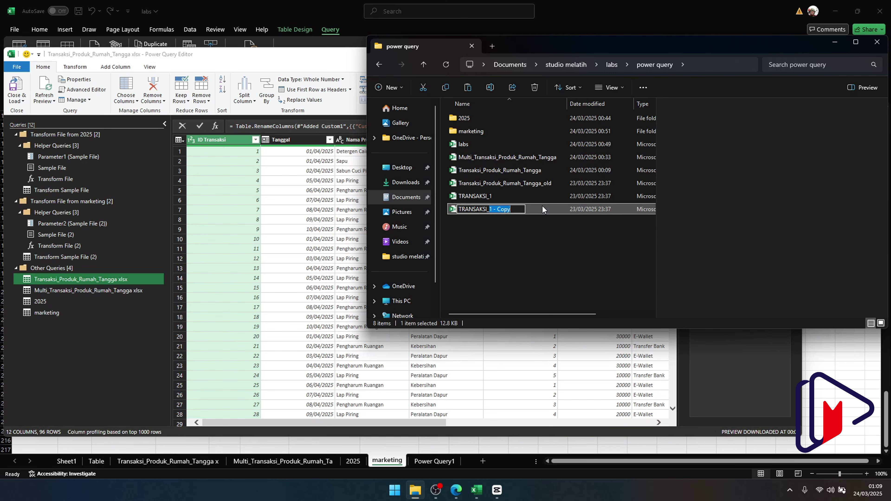
pyautogui.write('2')
pyautogui.press('Return')
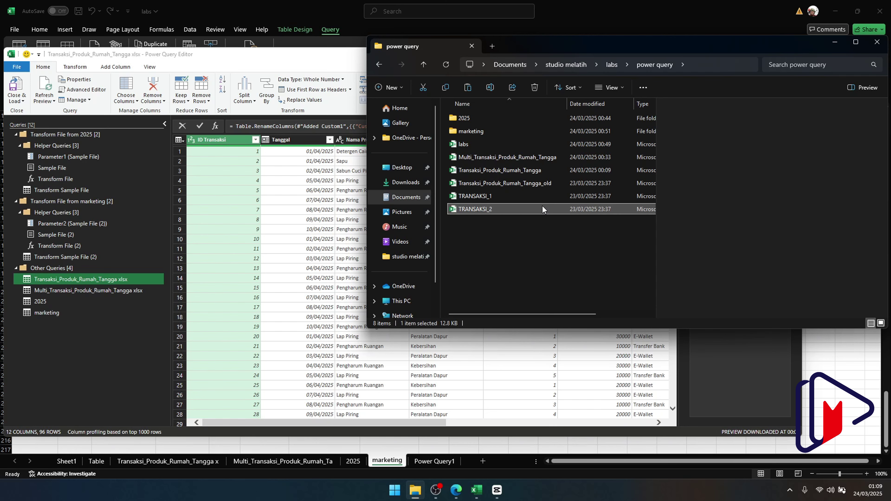
# Open the TRANSAKSI_1 workbook from the folder and close the Power Query Editor that blocks it
pyautogui.click(515, 205)
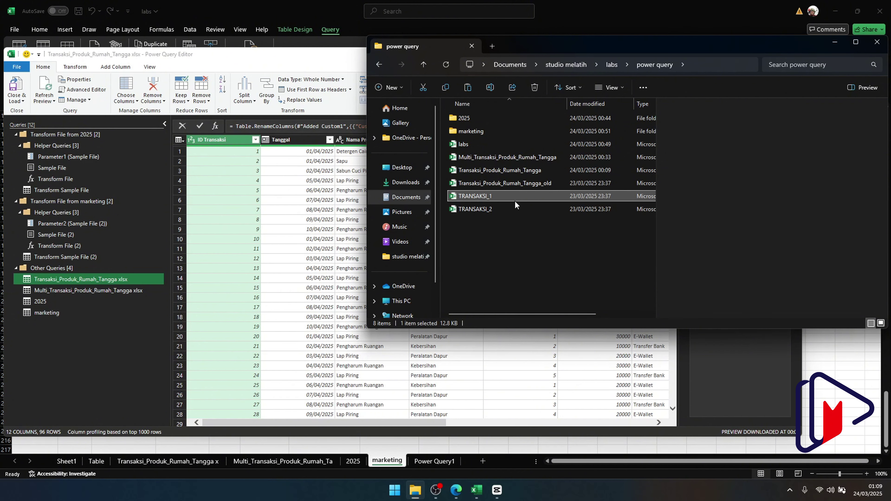
pyautogui.doubleClick(506, 195)
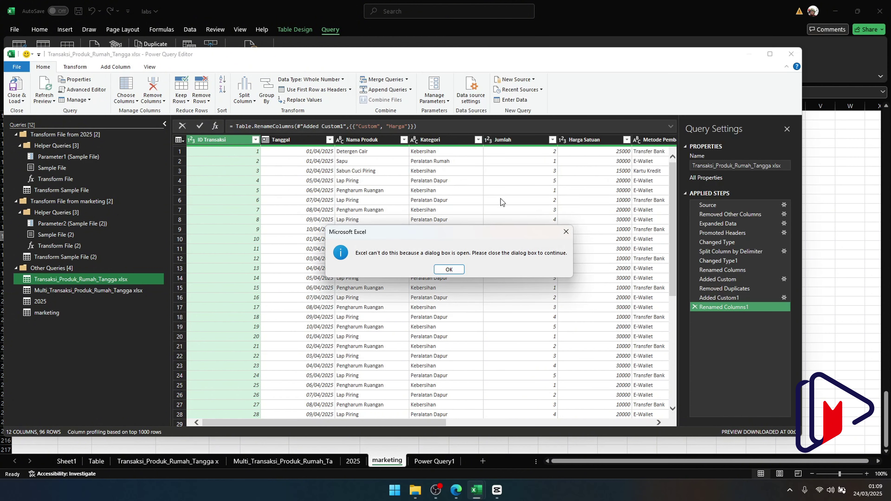
pyautogui.click(449, 270)
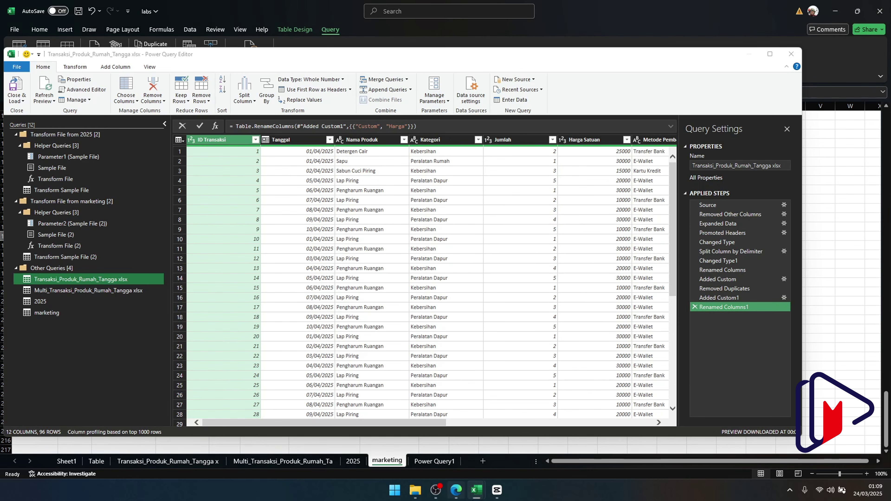
pyautogui.moveTo(476, 490)
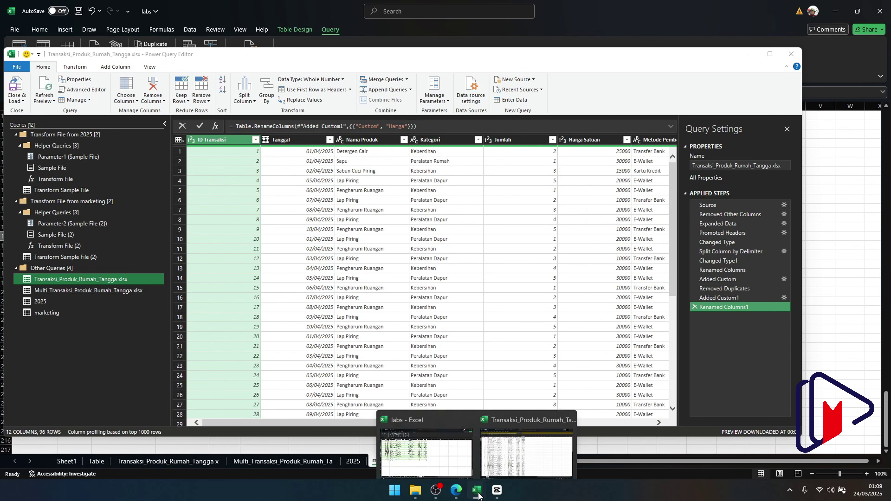
pyautogui.click(793, 56)
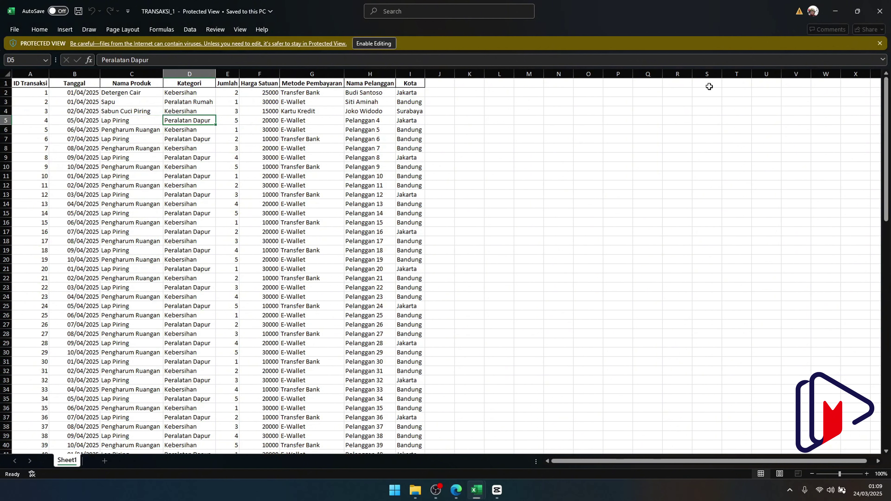
# Switch to the labs workbook and close it with its changes saved, returning to TRANSAKSI_1
pyautogui.hotkey('alt', 'Tab')
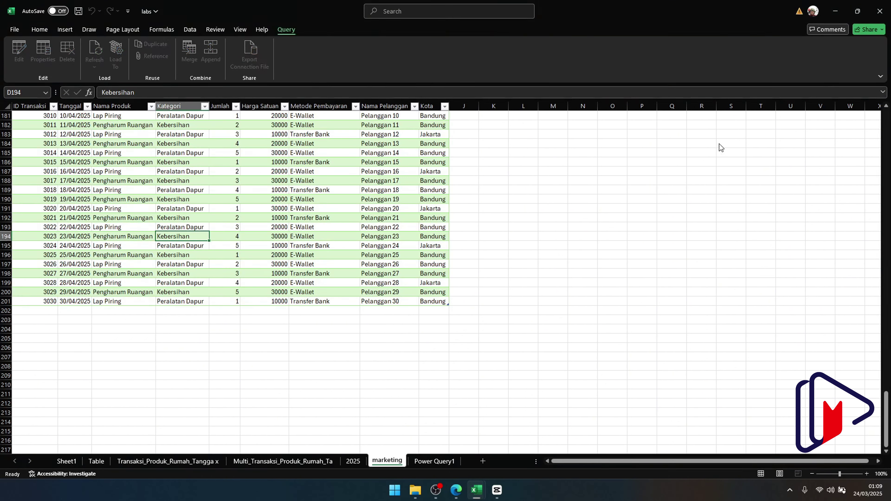
pyautogui.click(879, 11)
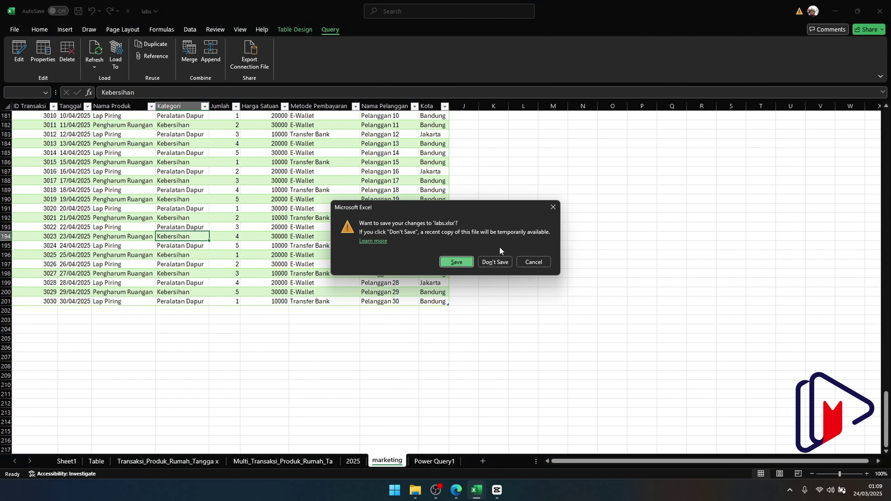
pyautogui.click(468, 266)
pyautogui.click(484, 221)
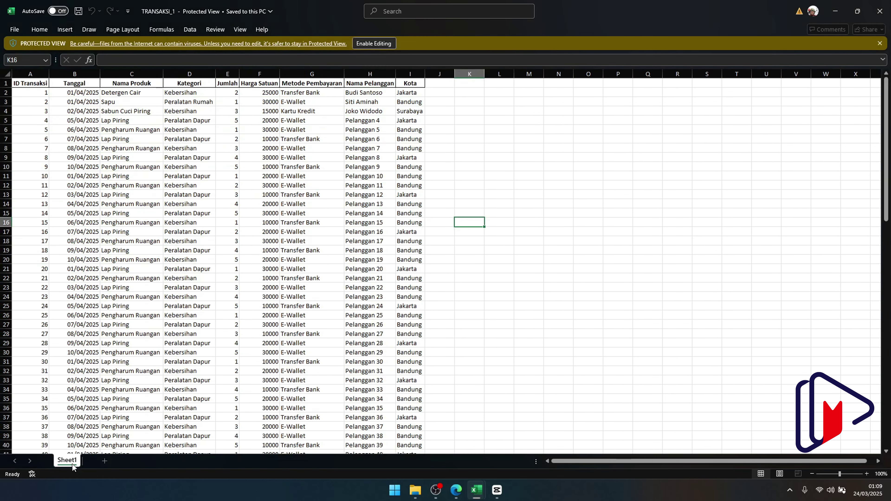
pyautogui.scroll(-2, 183, 285)
pyautogui.scroll(2, 184, 284)
pyautogui.click(5, 185)
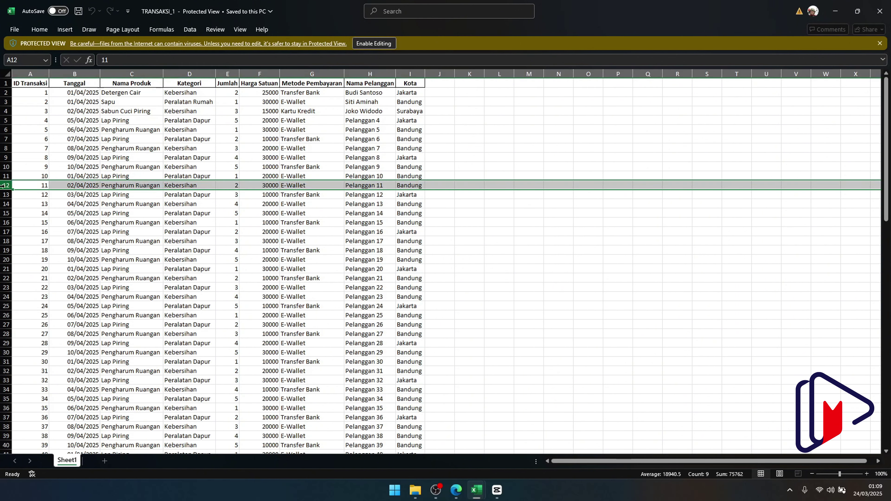
pyautogui.hotkey('ctrl', 'shift', 'Down')
pyautogui.rightClick(3, 186)
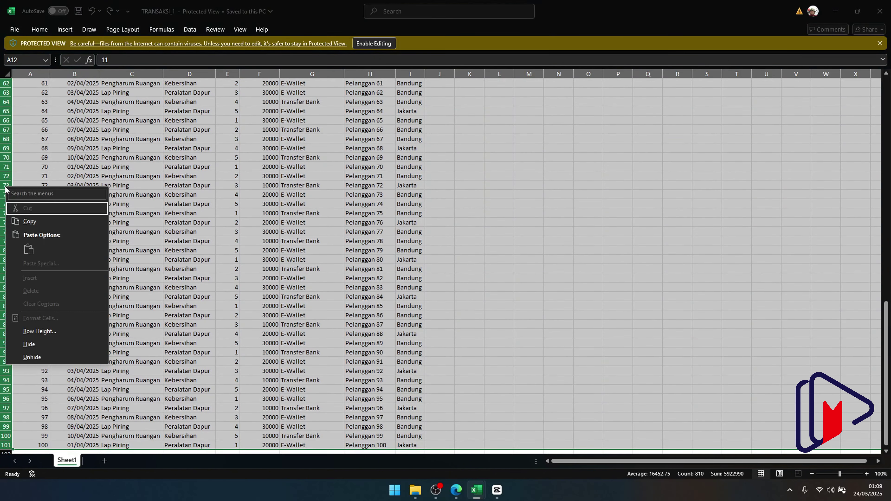
# Enable editing in TRANSAKSI_1 and delete all rows from row 12 down to the last transaction
pyautogui.click(365, 43)
pyautogui.click(365, 43)
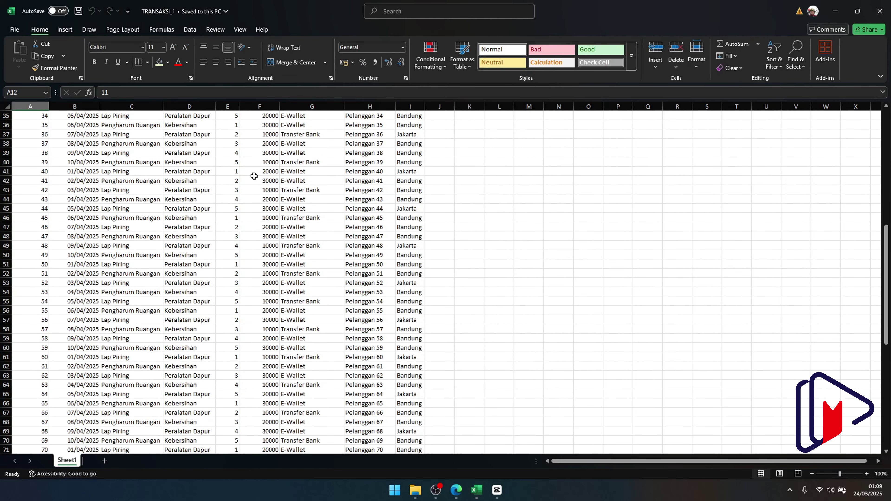
pyautogui.scroll(11, 254, 176)
pyautogui.click(4, 218)
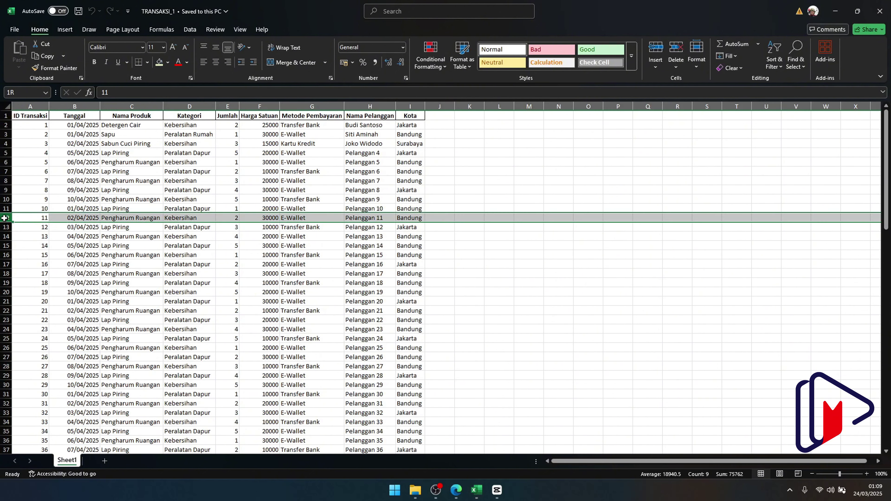
pyautogui.hotkey('ctrl', 'shift', 'Down')
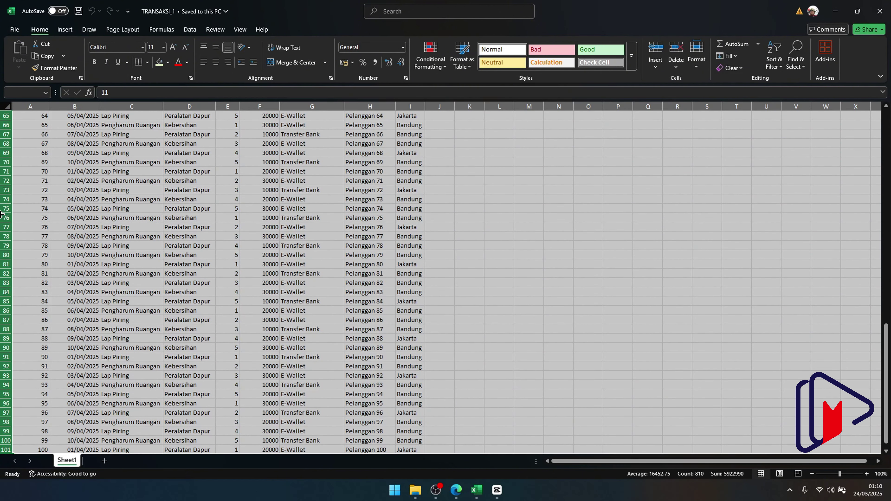
pyautogui.rightClick(2, 214)
pyautogui.click(40, 319)
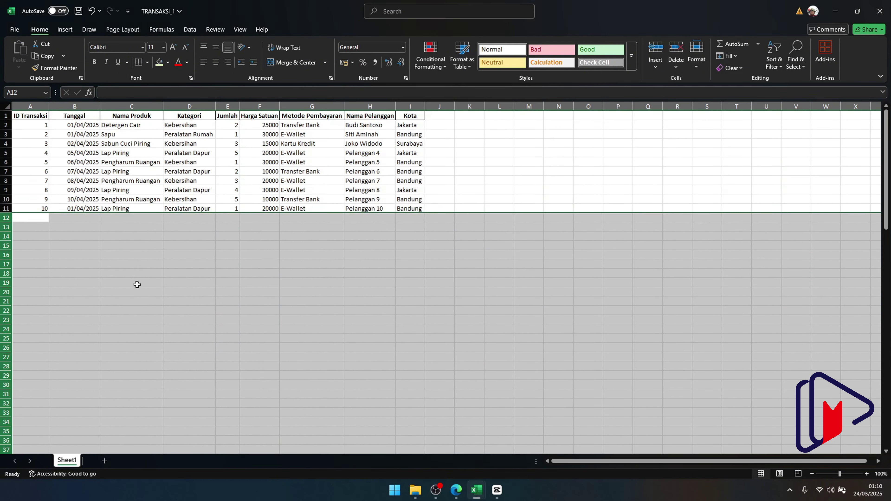
# Save the trimmed TRANSAKSI_1 workbook and close it
pyautogui.click(67, 235)
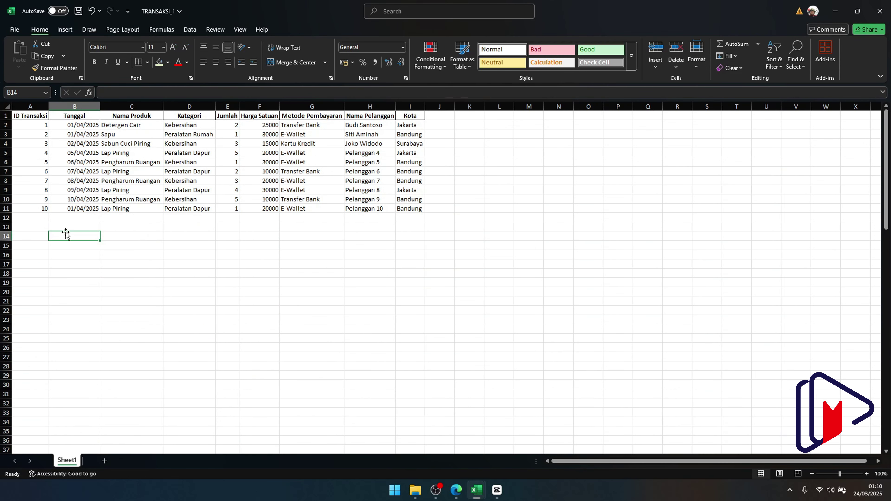
pyautogui.moveTo(46, 125); pyautogui.dragTo(42, 210)
pyautogui.hotkey('ctrl', 's')
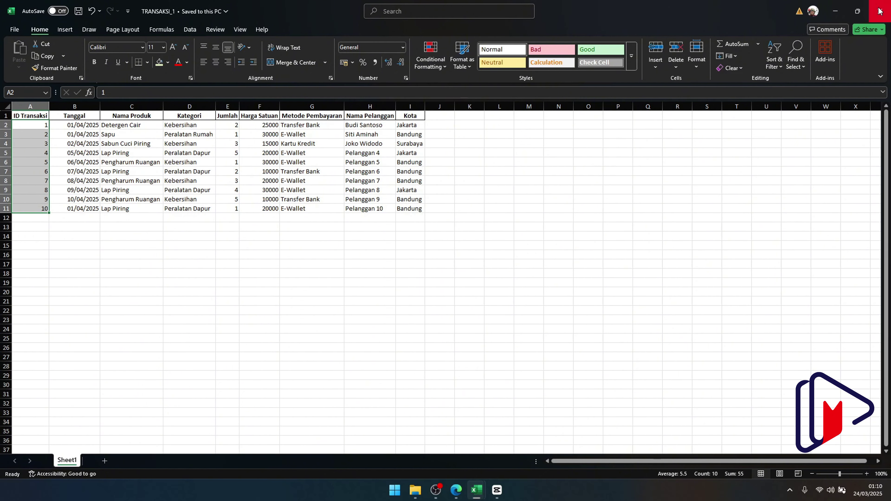
pyautogui.click(880, 11)
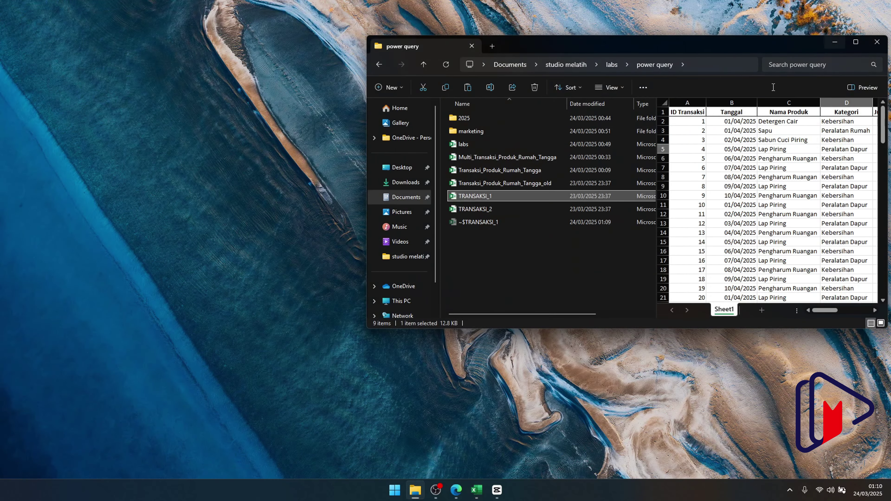
# Open TRANSAKSI_2 from the folder, enable editing, and delete all rows from row 12 down to the last transaction
pyautogui.click(470, 208)
pyautogui.doubleClick(470, 208)
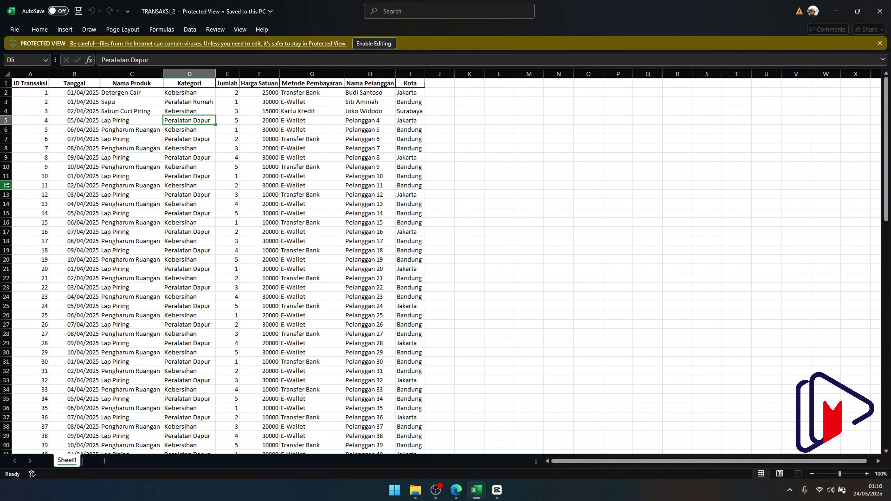
pyautogui.click(7, 185)
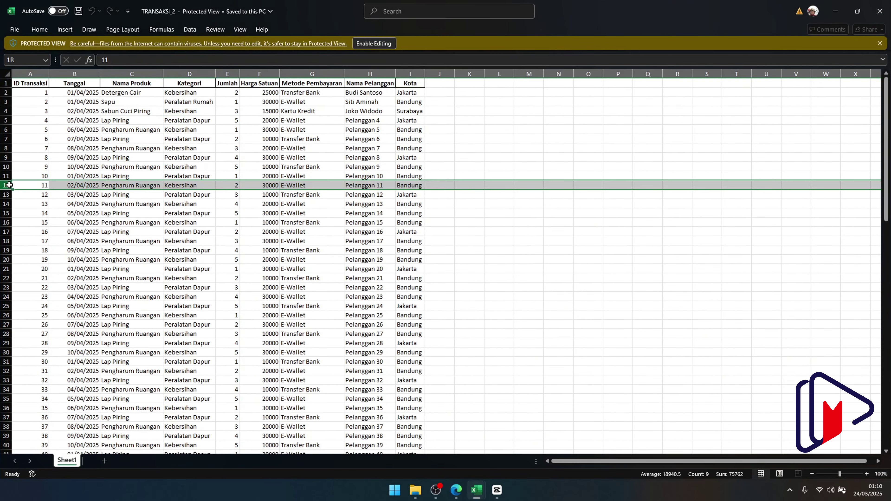
pyautogui.click(378, 44)
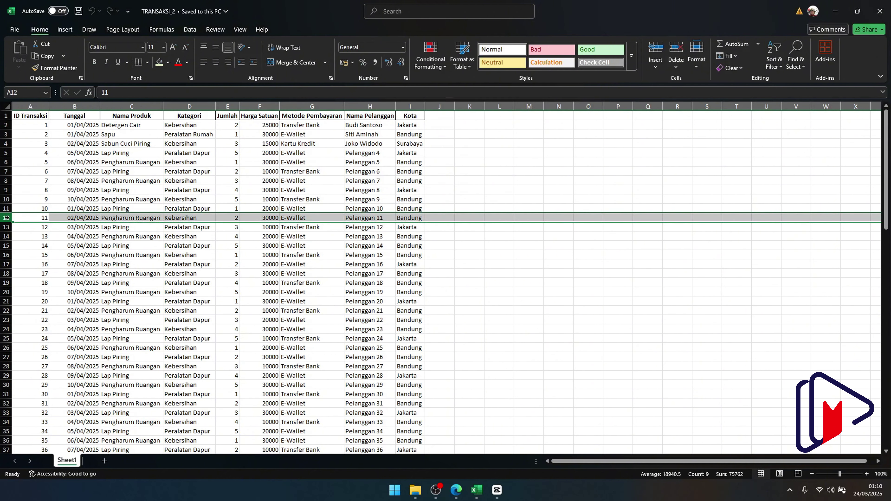
pyautogui.hotkey('ctrl', 'shift', 'Down')
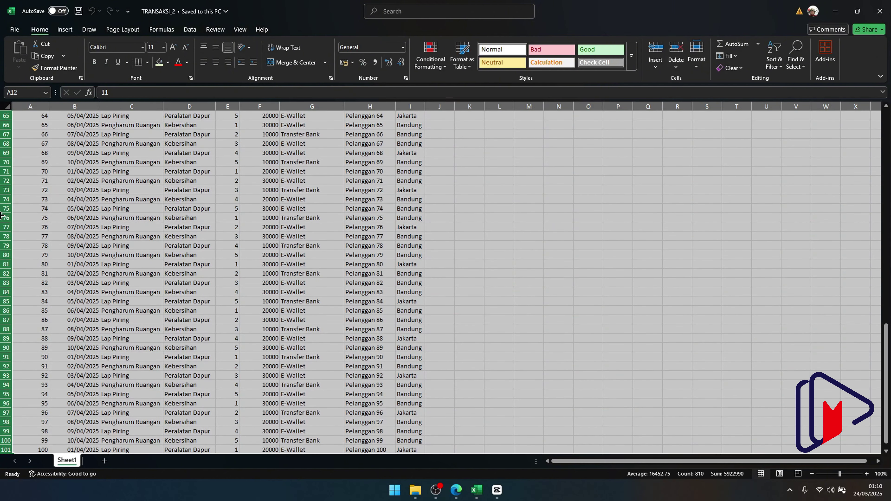
pyautogui.rightClick(2, 216)
pyautogui.click(21, 320)
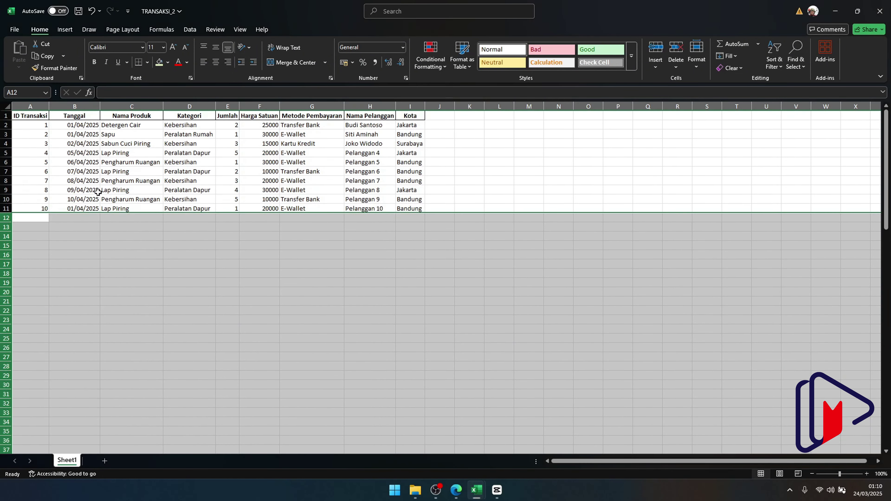
# Renumber the ID Transaksi column from 21 to 30 by entering 21 and 22 and filling the series down
pyautogui.click(34, 124)
pyautogui.write('21')
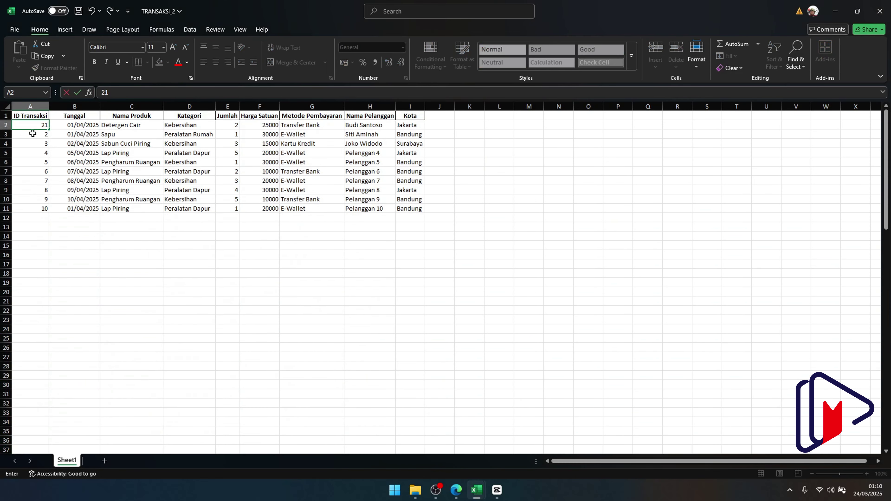
pyautogui.click(33, 134)
pyautogui.write('22')
pyautogui.moveTo(40, 126); pyautogui.dragTo(41, 135)
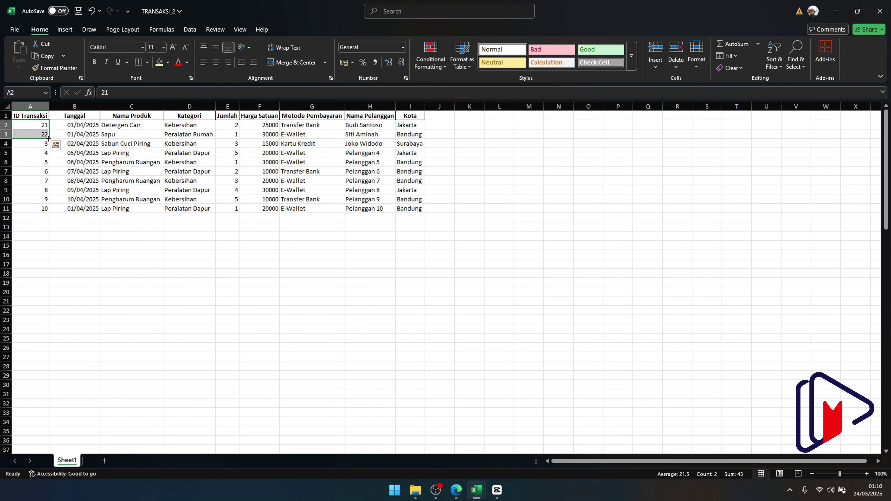
pyautogui.doubleClick(49, 138)
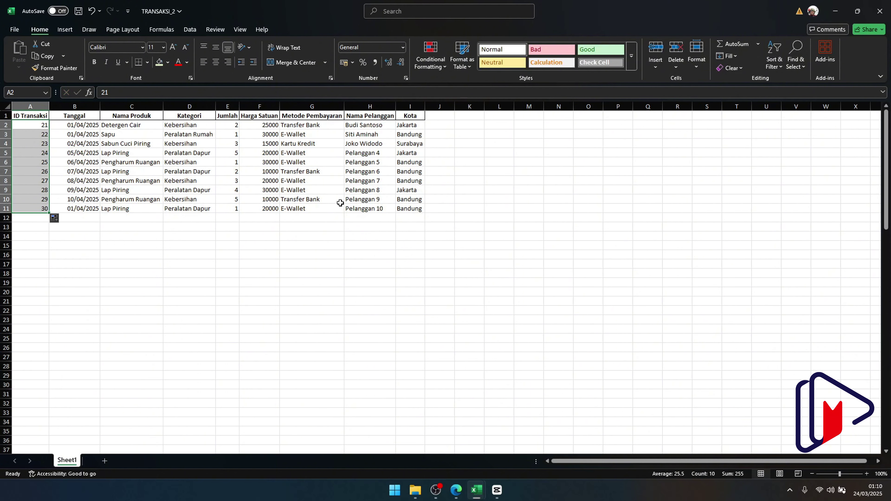
# Save and close TRANSAKSI_2, and close the Transaksi_Produk_Rumah_Tangga_old workbook as well
pyautogui.hotkey('ctrl', 's')
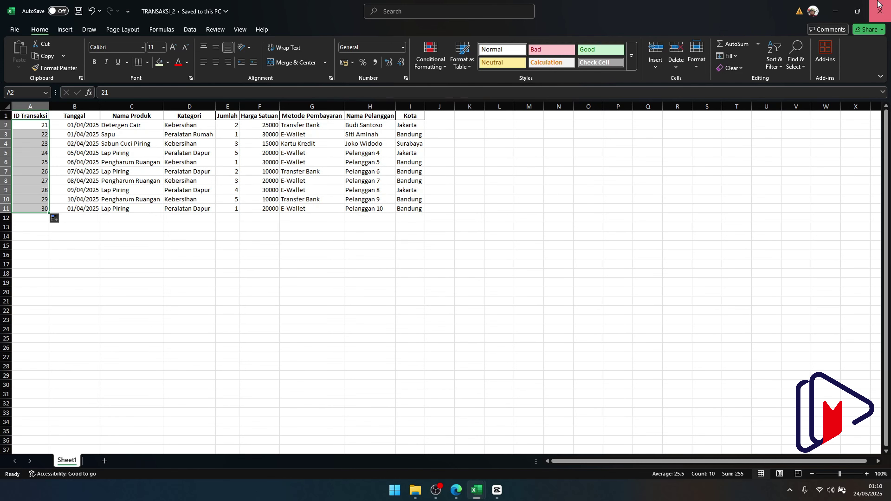
pyautogui.click(879, 11)
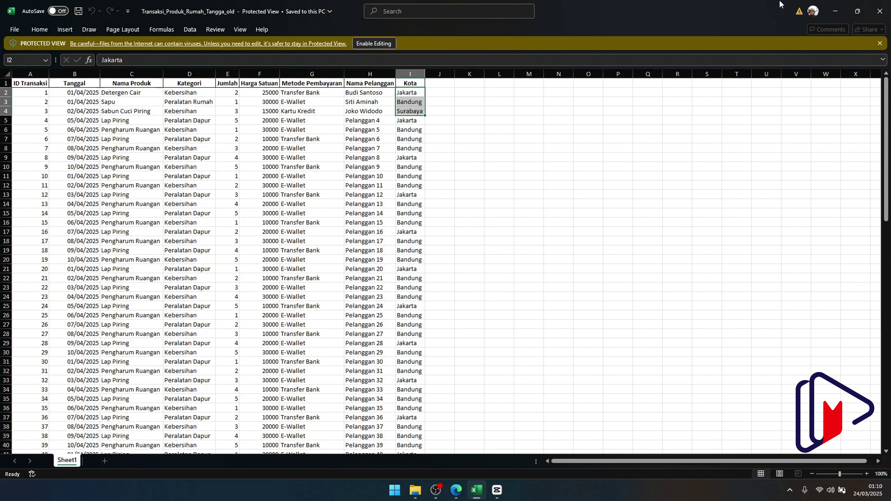
pyautogui.click(879, 10)
# Select the TRANSAKSI_1 and TRANSAKSI_2 files in the power query folder, and open the labs workbook from there
pyautogui.moveTo(519, 229); pyautogui.dragTo(486, 196)
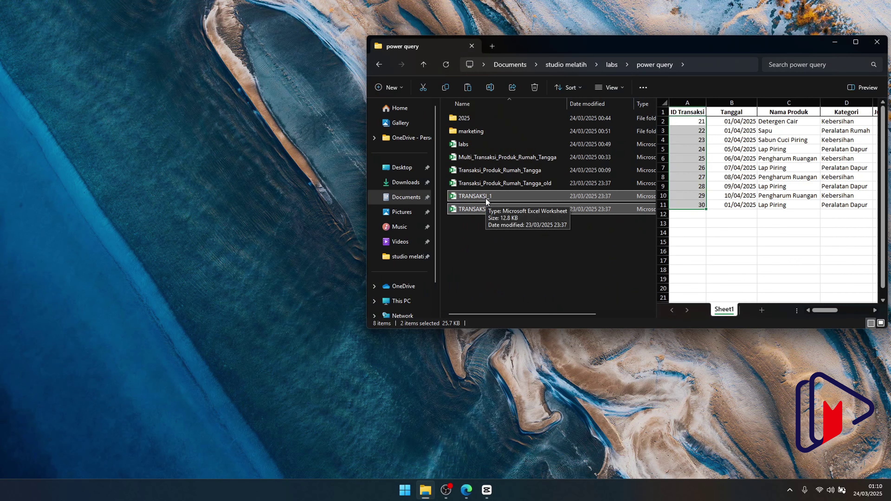
pyautogui.click(468, 144)
pyautogui.doubleClick(468, 144)
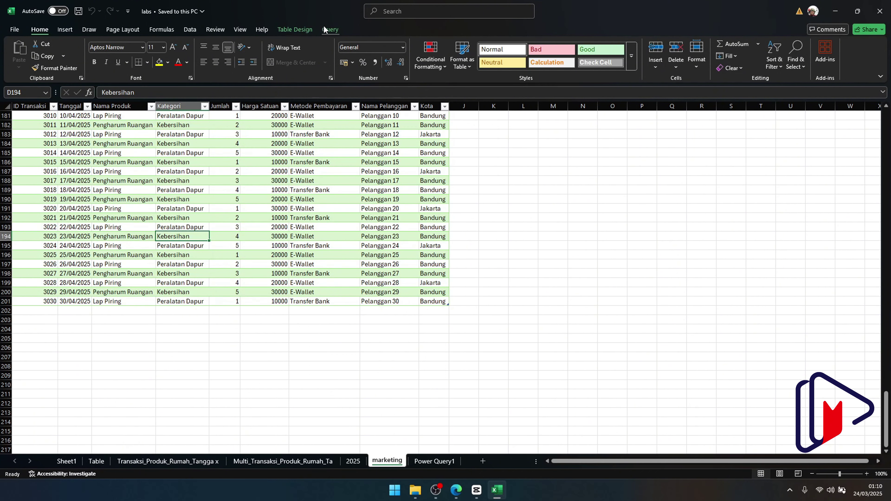
# Import the TRANSAKSI_1 workbook from the labs\power query folder as a new data source and open it in Power Query Editor
pyautogui.click(174, 152)
pyautogui.click(189, 29)
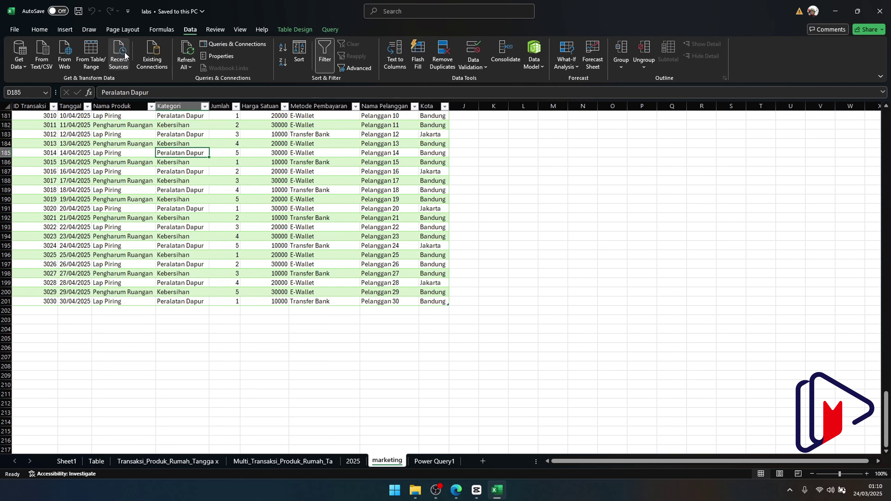
pyautogui.click(18, 67)
pyautogui.moveTo(49, 81)
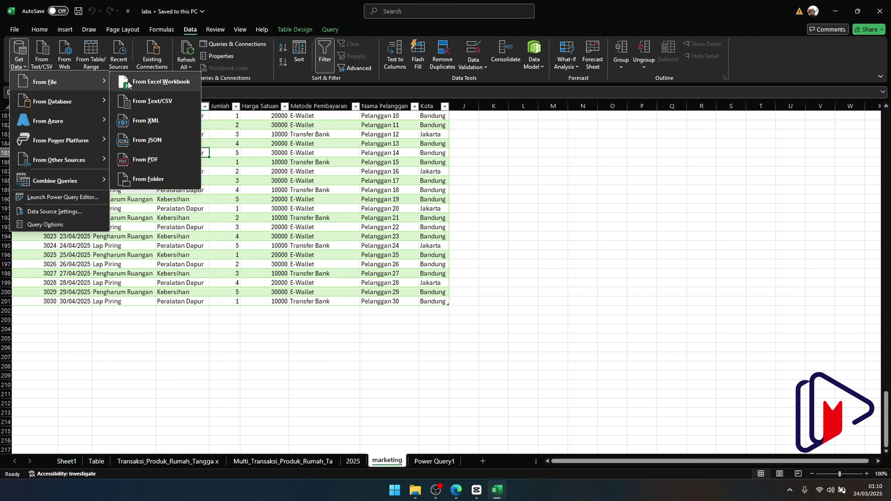
pyautogui.click(157, 83)
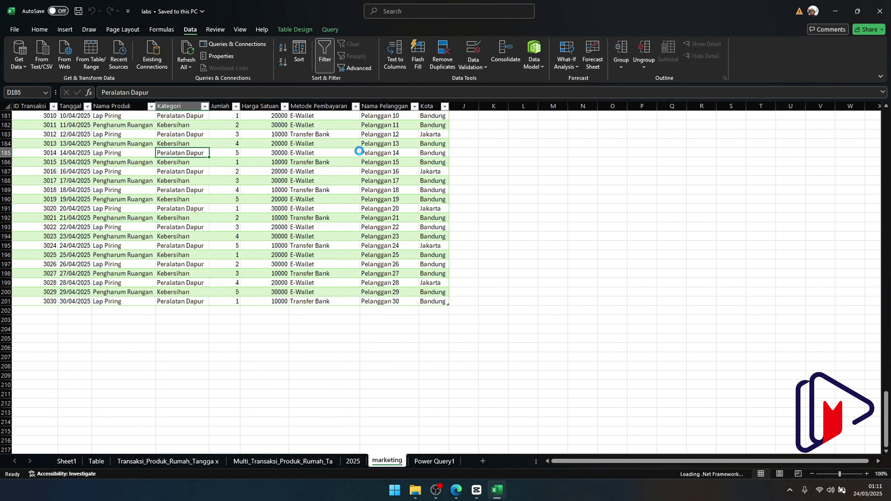
pyautogui.doubleClick(110, 88)
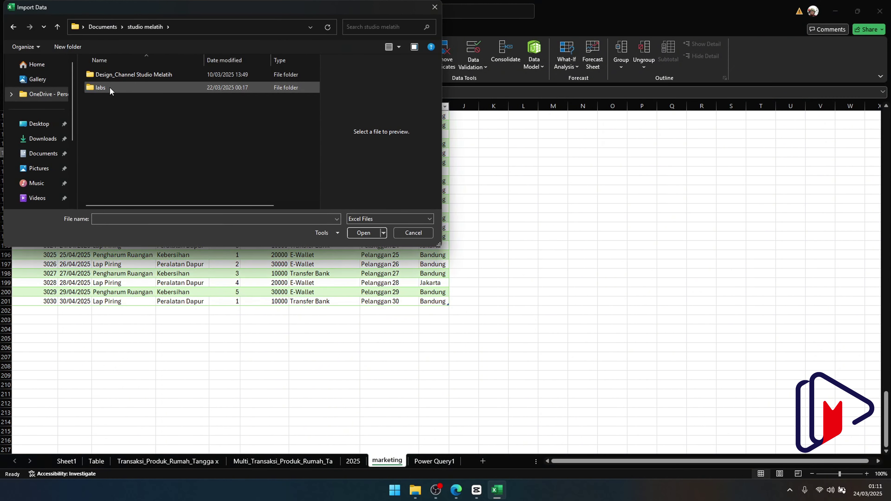
pyautogui.doubleClick(109, 87)
pyautogui.doubleClick(109, 87)
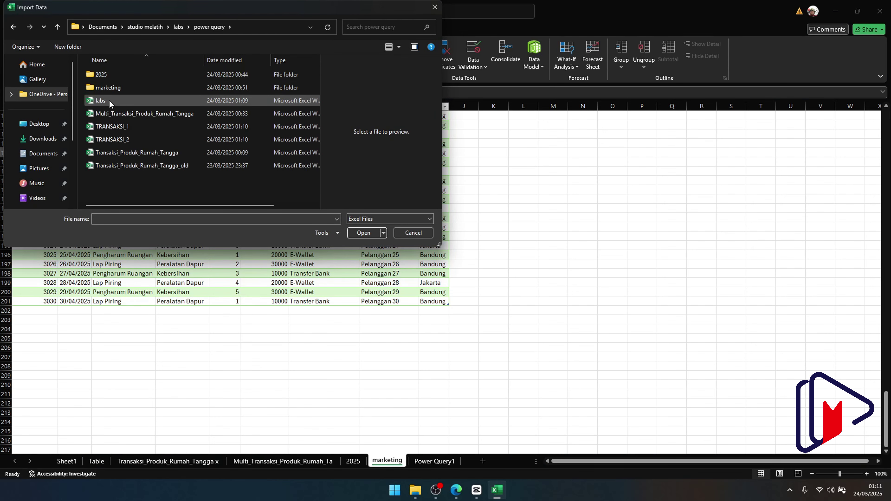
pyautogui.click(117, 129)
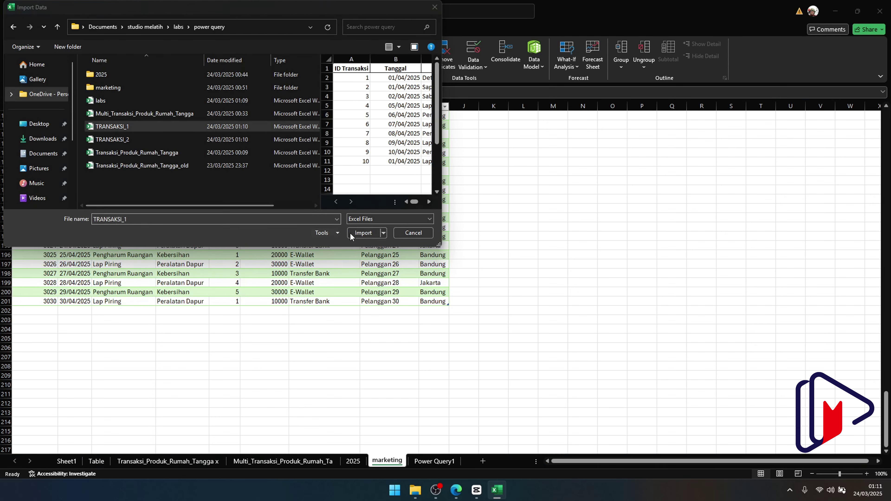
pyautogui.click(363, 233)
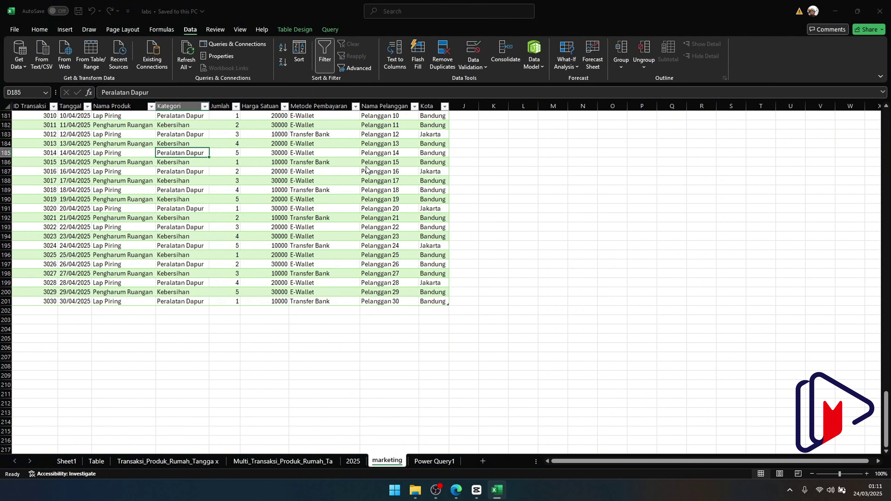
pyautogui.click(309, 157)
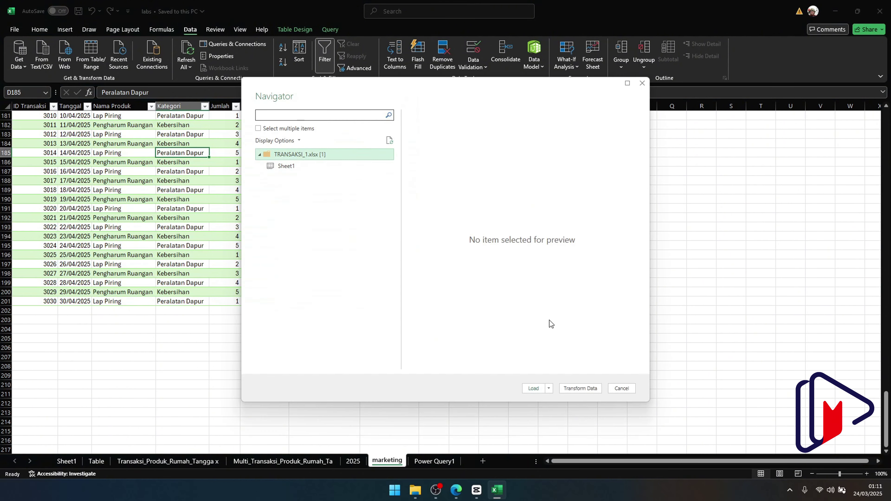
pyautogui.click(577, 389)
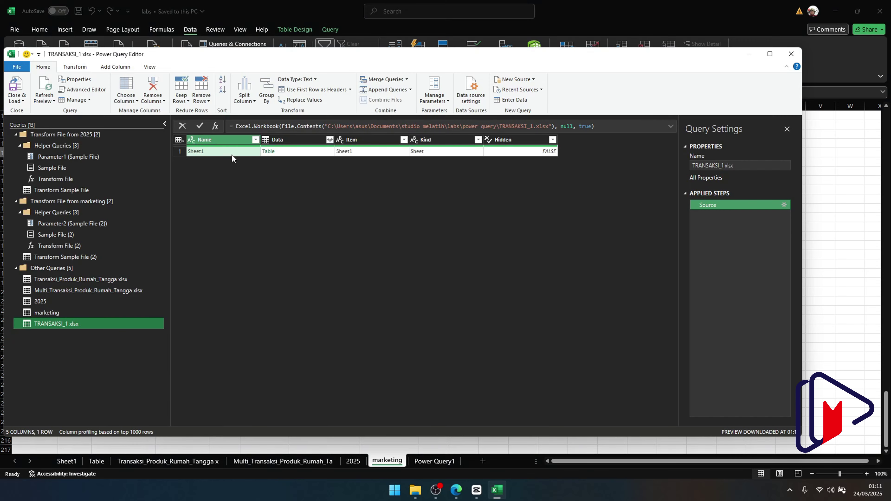
# Keep only the Data column of the TRANSAKSI_1 query and expand its table into all its columns
pyautogui.click(281, 140)
pyautogui.rightClick(288, 137)
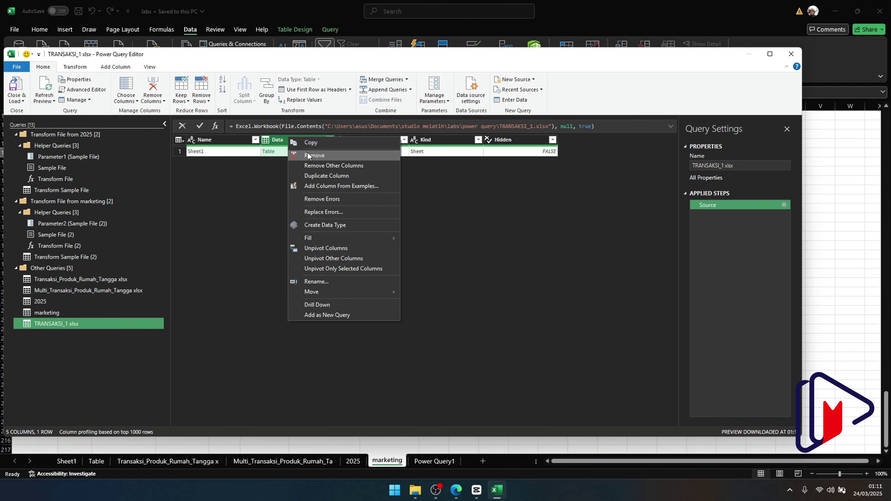
pyautogui.click(310, 166)
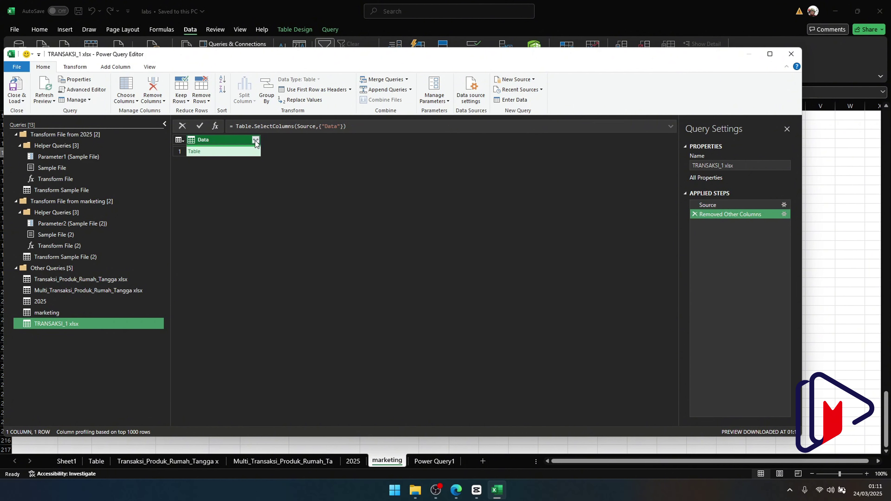
pyautogui.click(256, 140)
pyautogui.click(207, 293)
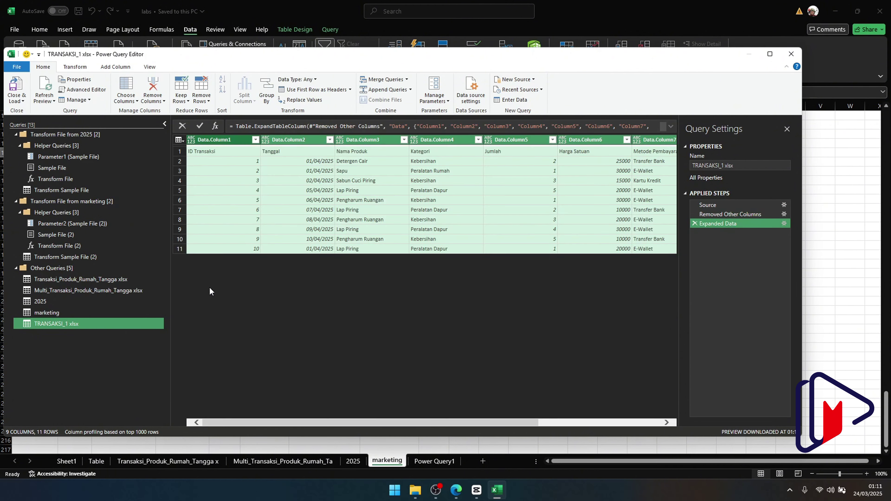
# Promote the first row of the TRANSAKSI_1 query to headers and load the query into the workbook
pyautogui.click(180, 140)
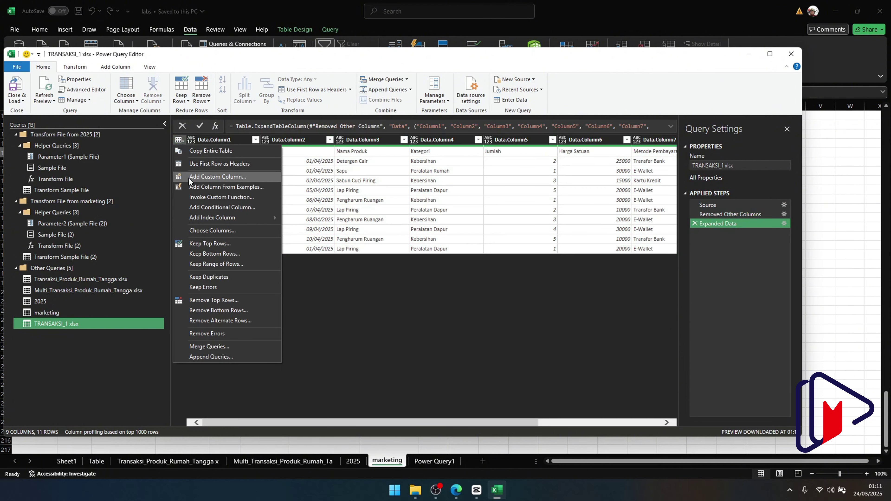
pyautogui.click(191, 167)
pyautogui.click(330, 192)
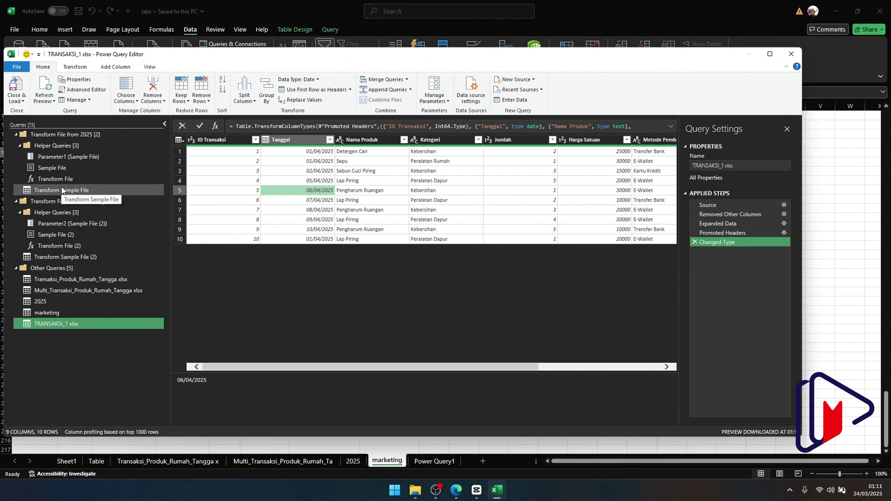
pyautogui.click(16, 99)
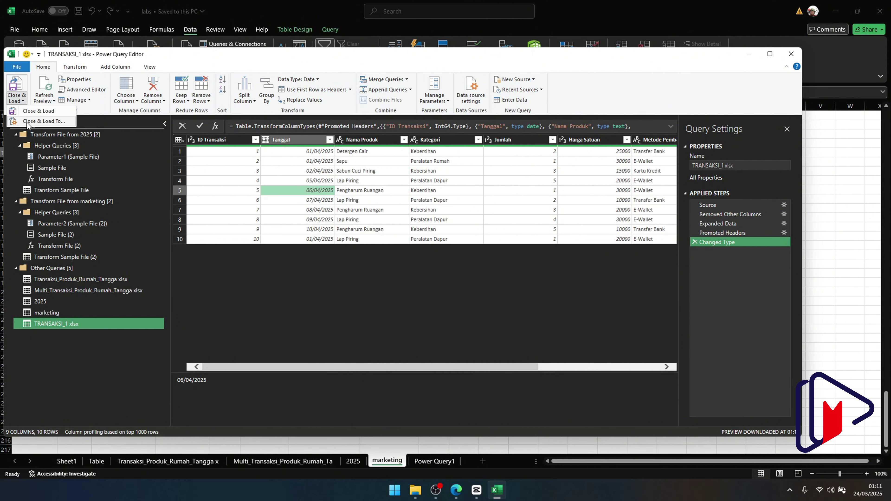
pyautogui.click(37, 111)
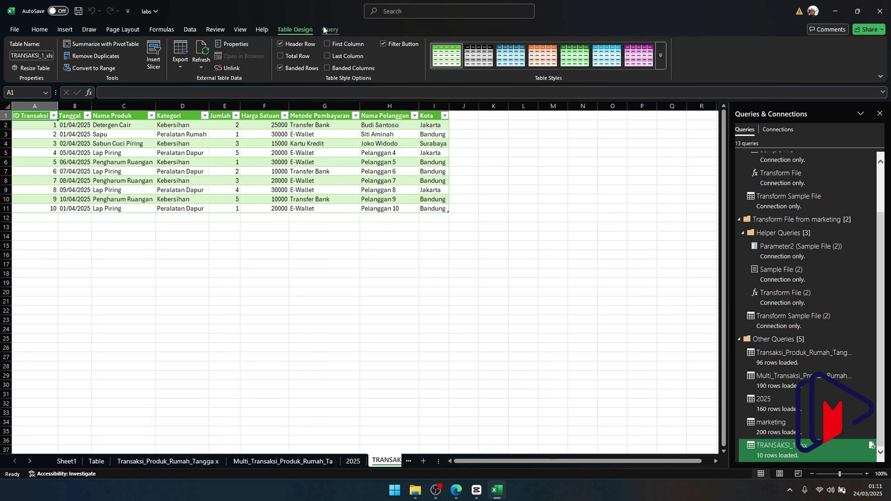
# Import the TRANSAKSI_2 workbook from the labs\power query folder as a new data source and open it in Power Query Editor
pyautogui.click(328, 29)
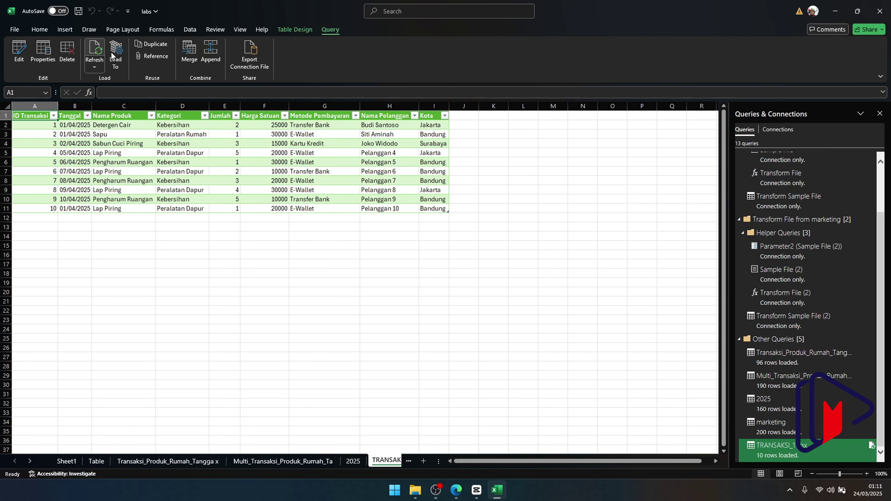
pyautogui.click(188, 30)
pyautogui.click(19, 54)
pyautogui.moveTo(50, 82)
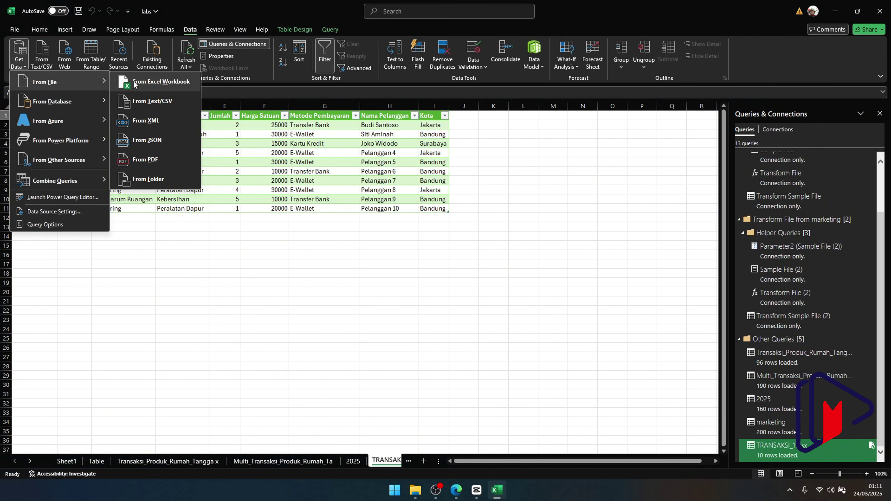
pyautogui.click(137, 83)
pyautogui.click(119, 140)
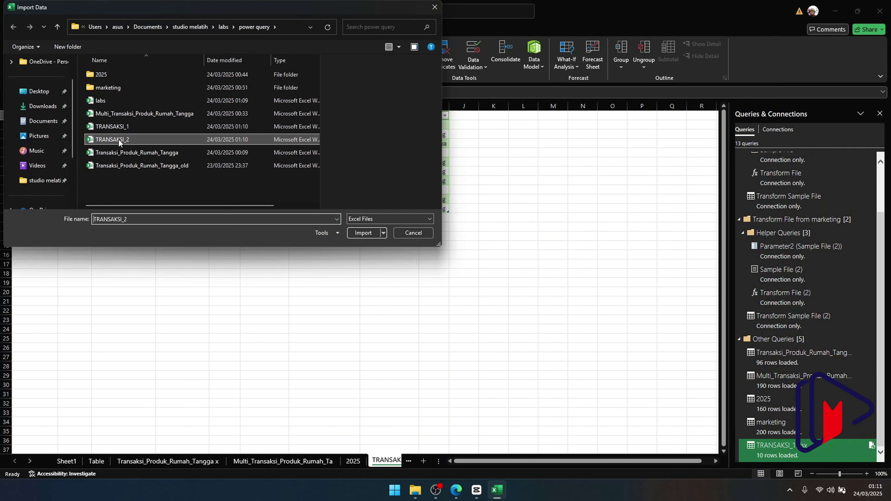
pyautogui.doubleClick(118, 140)
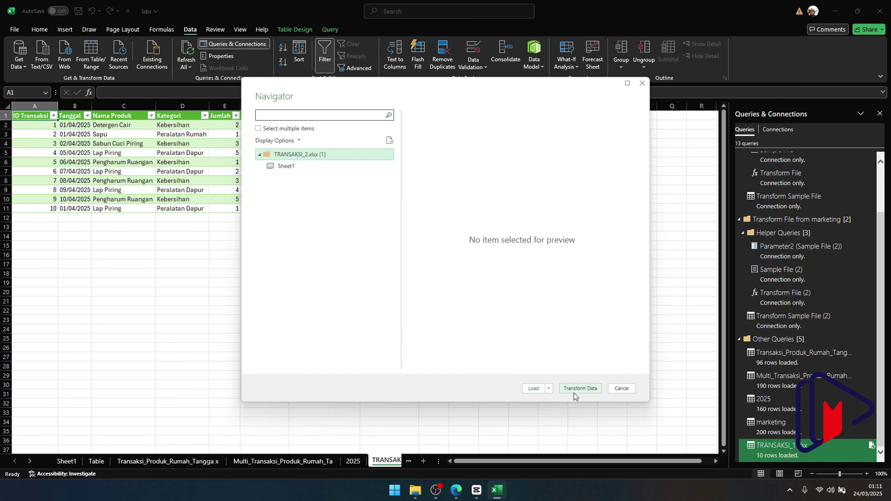
pyautogui.click(580, 389)
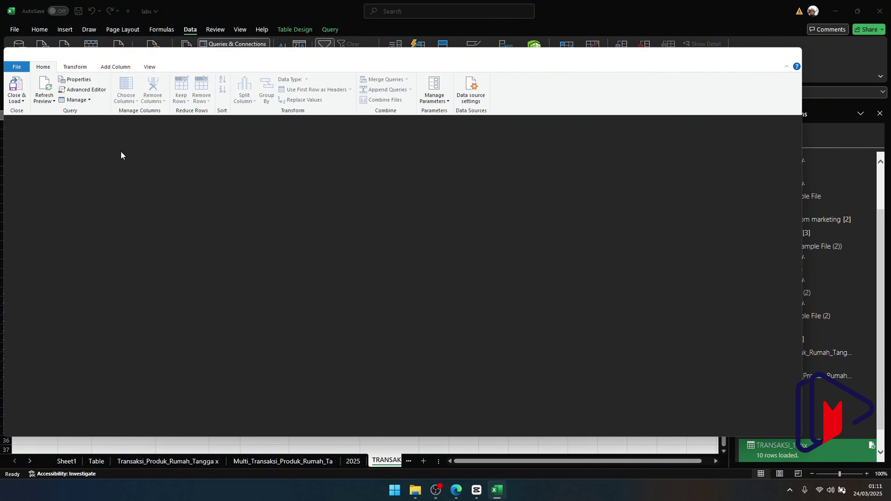
# Keep only the Data column of the TRANSAKSI_2 query and expand its table into all its columns
pyautogui.rightClick(281, 139)
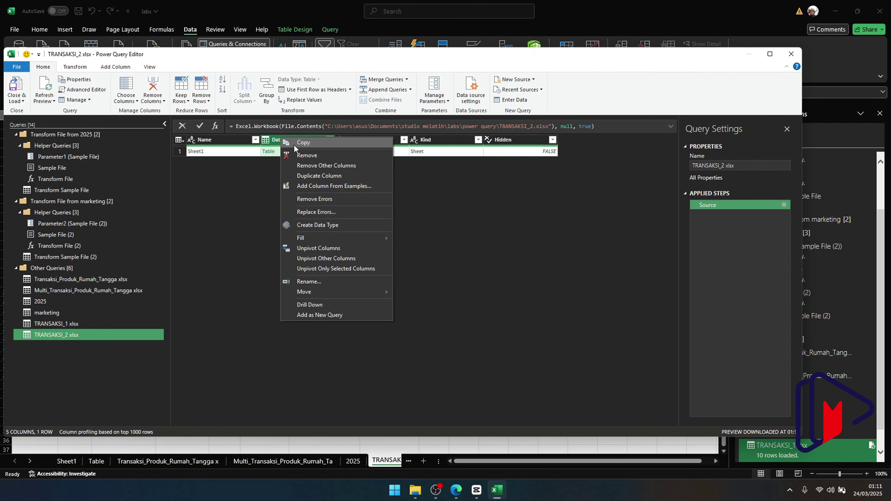
pyautogui.click(306, 166)
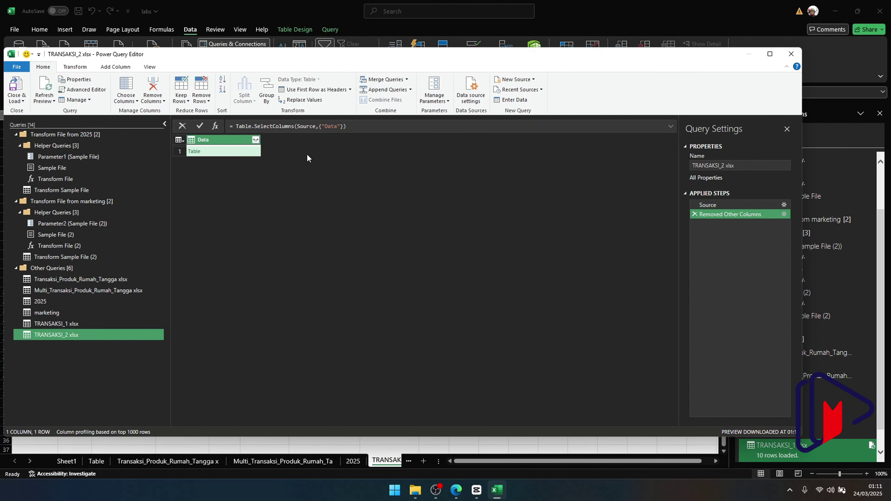
pyautogui.click(255, 140)
pyautogui.click(203, 293)
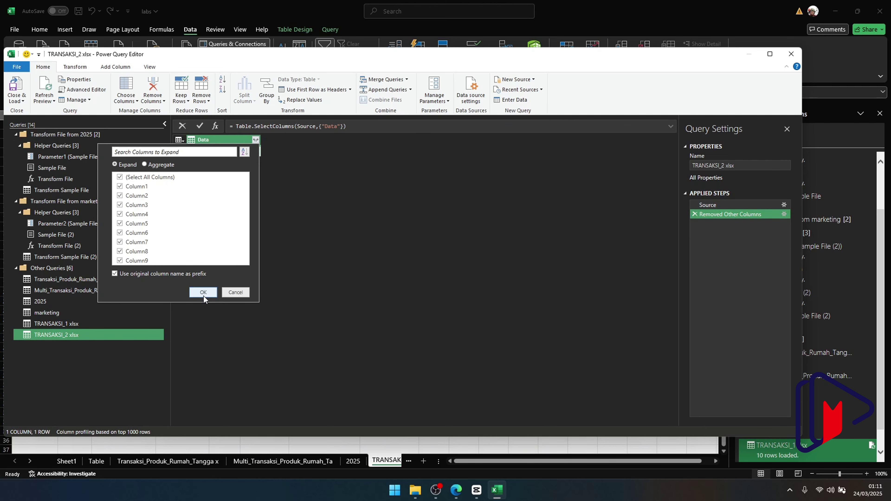
# Promote the first row of the TRANSAKSI_2 query to headers, compare it with TRANSAKSI_1, and load it into the workbook
pyautogui.click(179, 140)
pyautogui.click(194, 163)
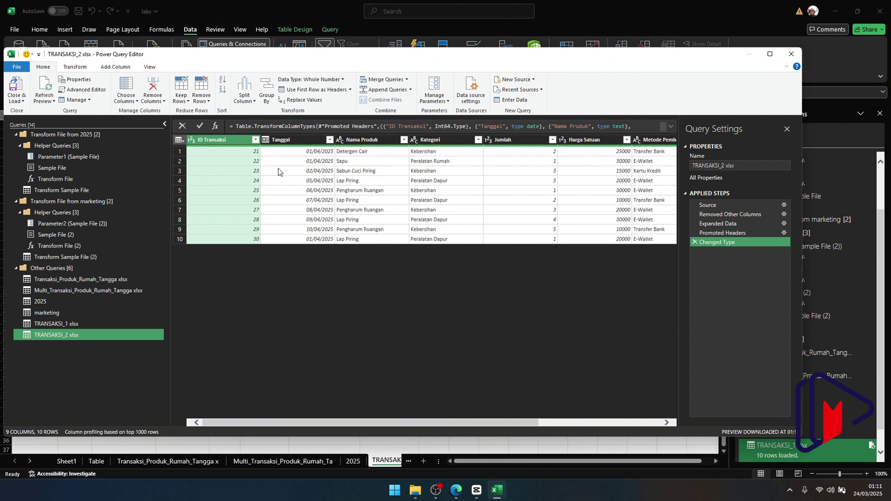
pyautogui.click(106, 324)
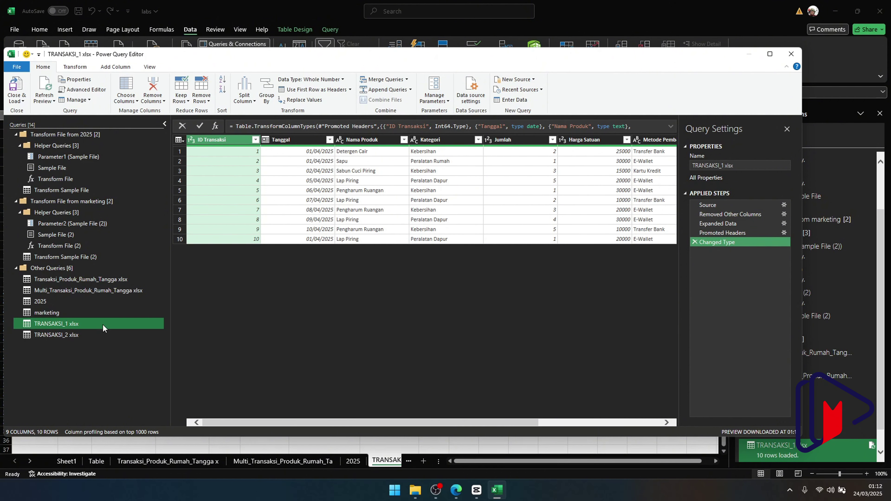
pyautogui.click(102, 333)
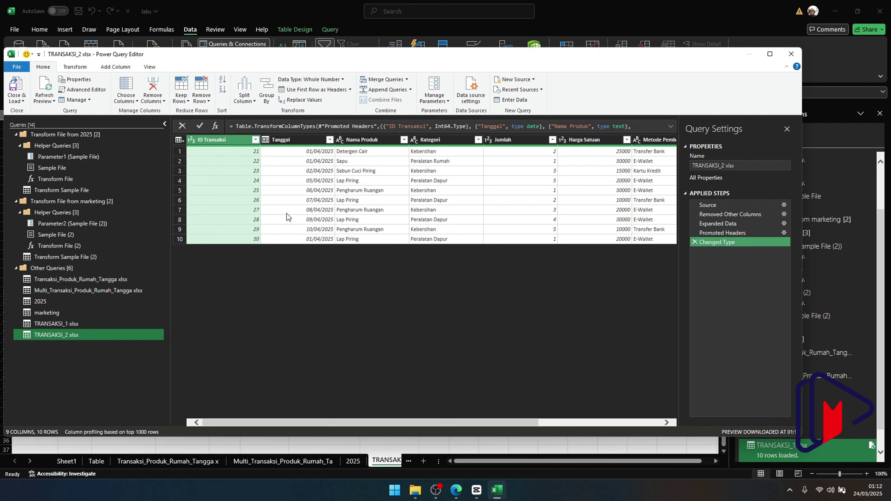
pyautogui.click(13, 101)
pyautogui.click(21, 112)
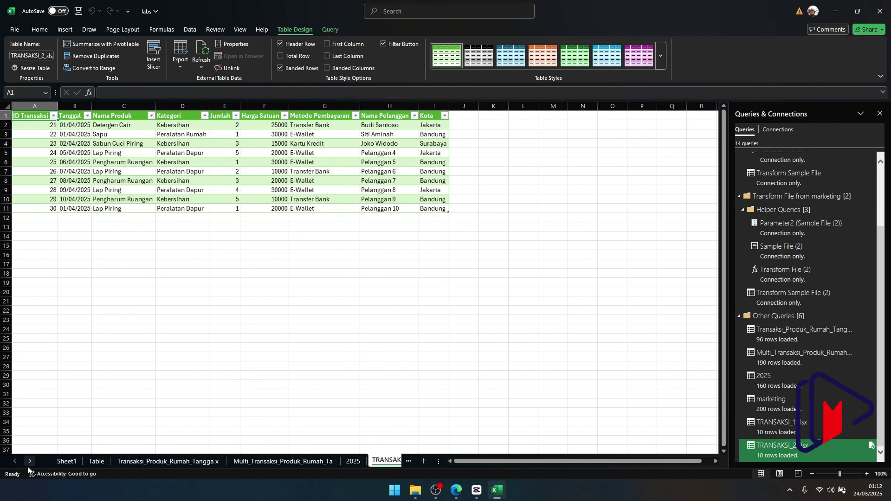
# Reopen the loaded TRANSAKSI_2 query in Power Query Editor and compare its rows with those of the TRANSAKSI_1 query
pyautogui.click(353, 169)
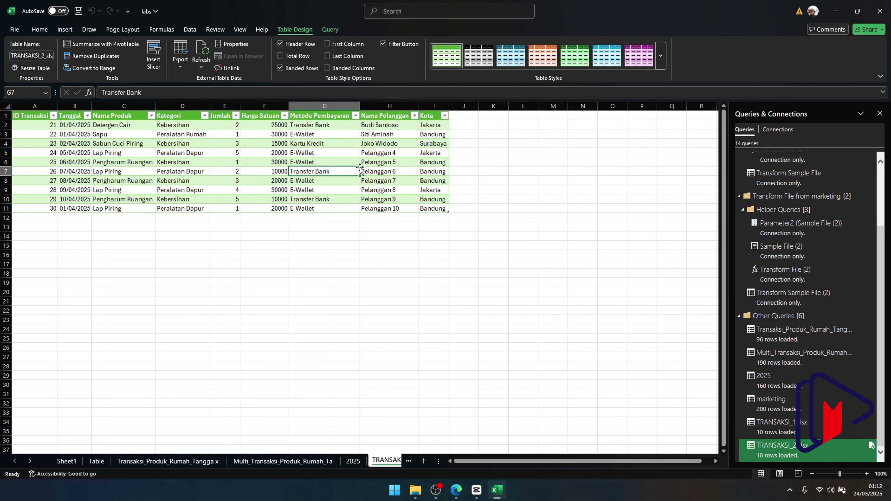
pyautogui.click(331, 28)
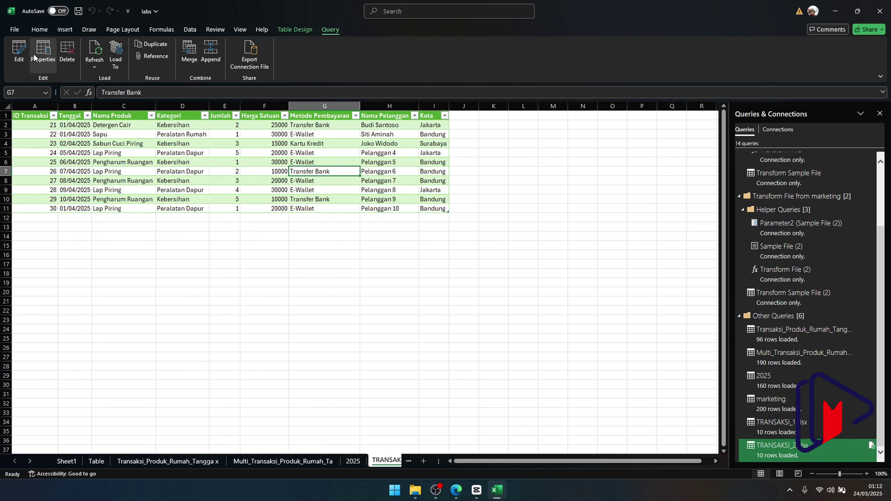
pyautogui.click(19, 52)
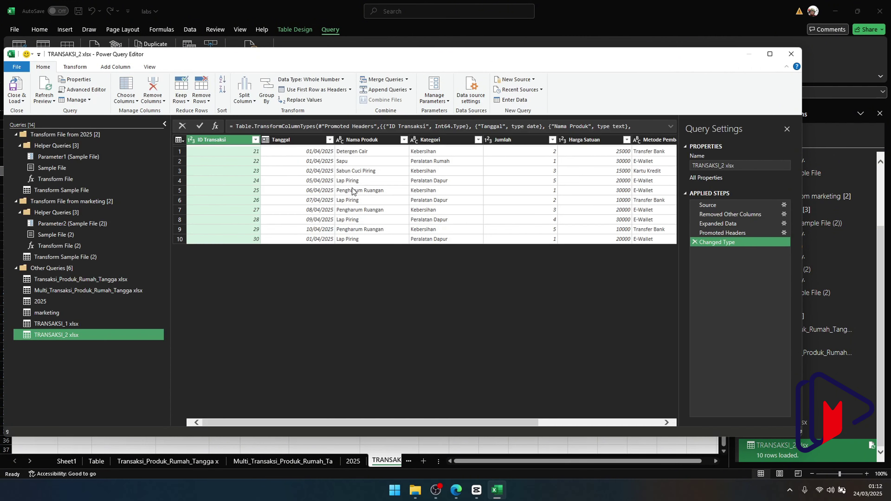
pyautogui.click(116, 321)
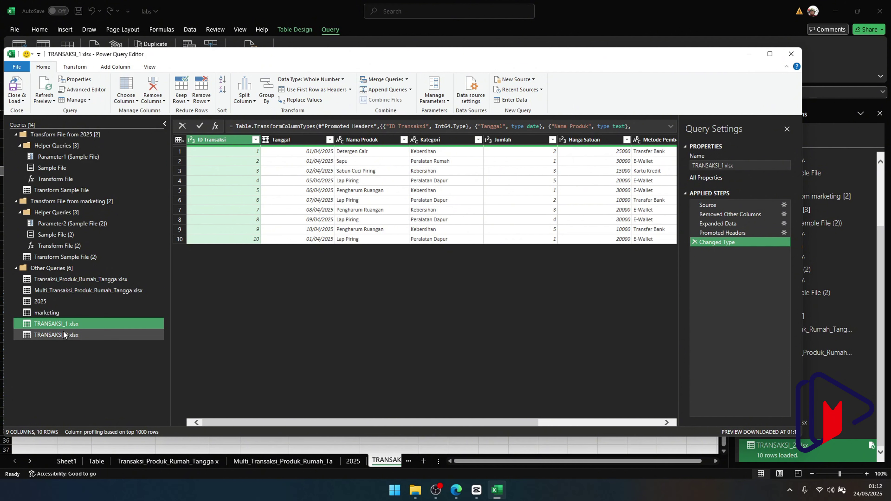
pyautogui.click(53, 334)
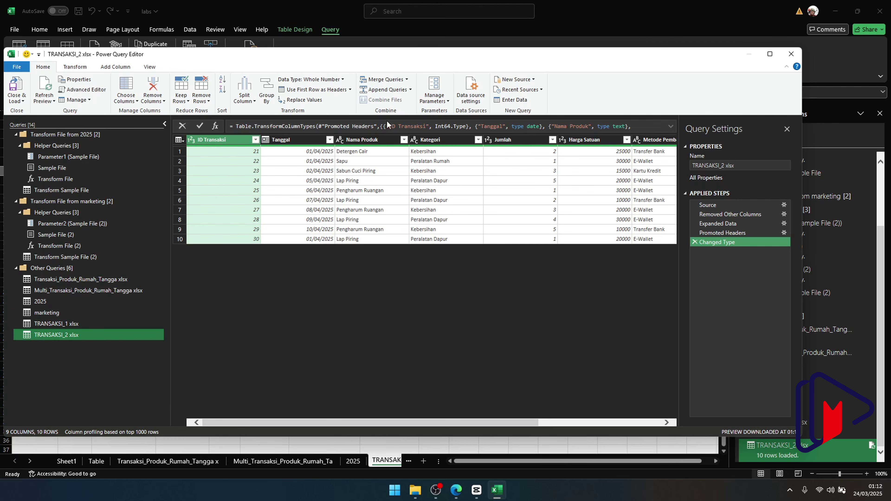
# Append two tables as a new query, with TRANSAKSI_1 as the first table and TRANSAKSI_2 as the second
pyautogui.click(410, 91)
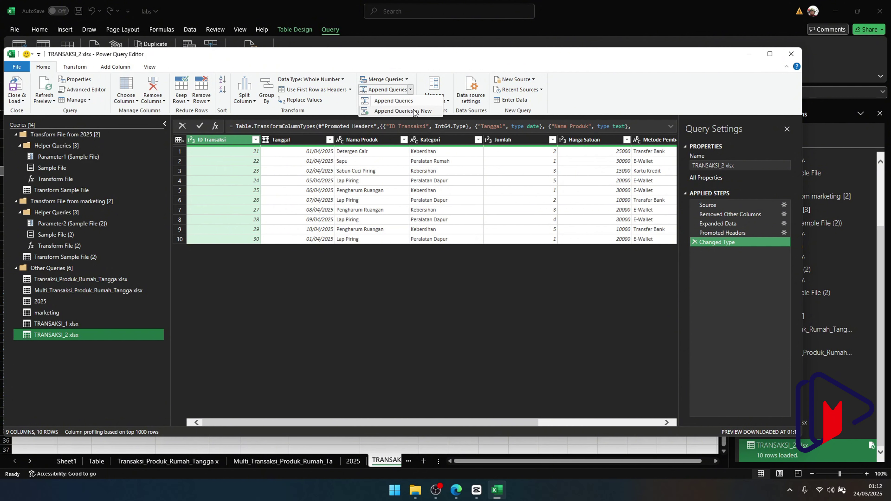
pyautogui.click(414, 112)
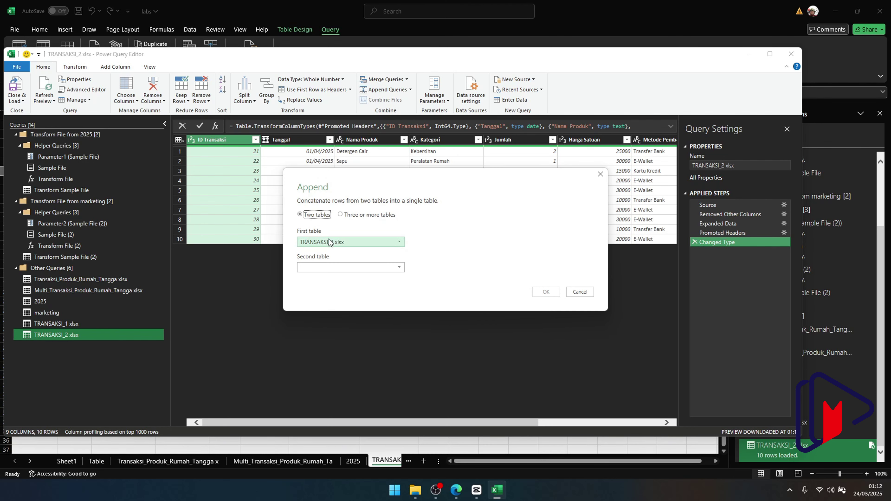
pyautogui.click(346, 216)
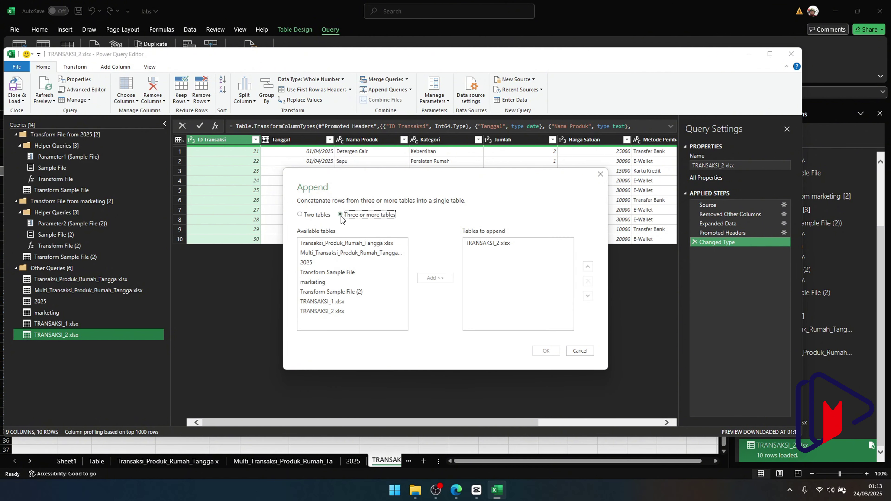
pyautogui.click(326, 215)
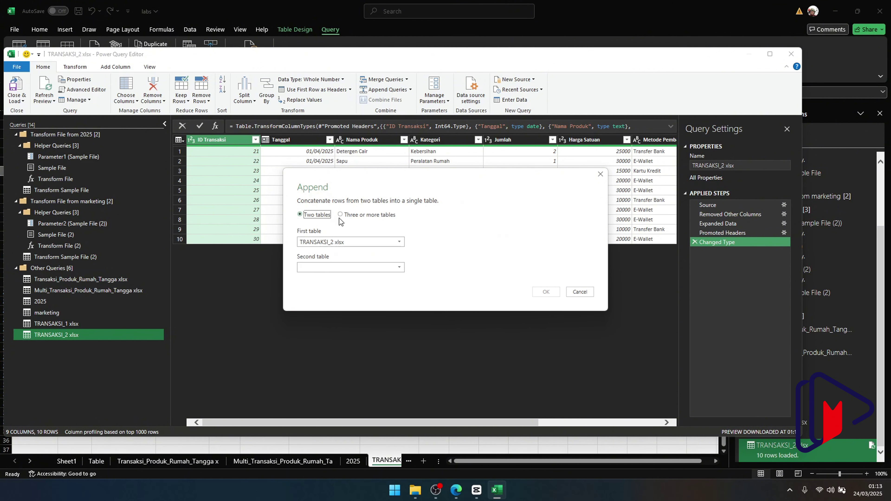
pyautogui.click(332, 270)
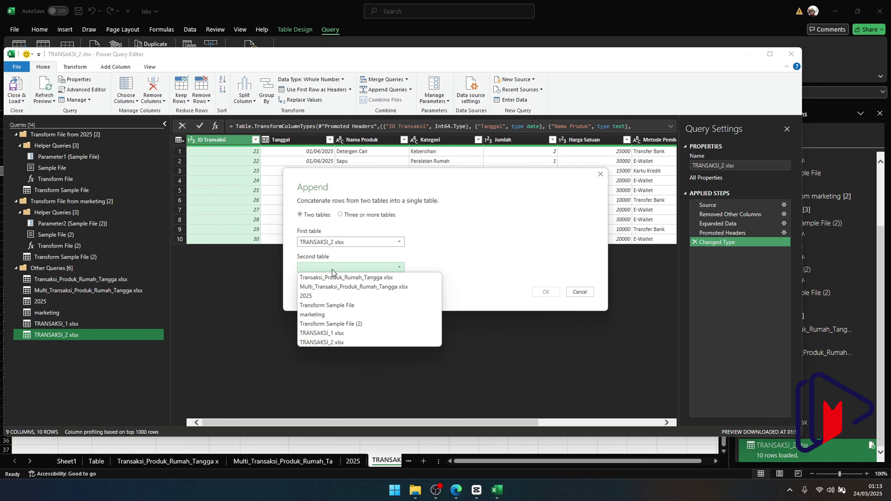
pyautogui.click(325, 332)
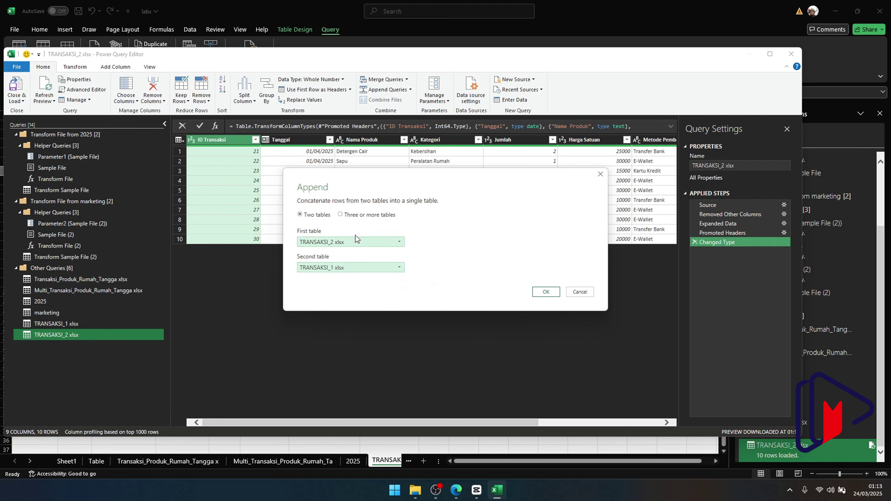
pyautogui.click(354, 242)
pyautogui.click(325, 308)
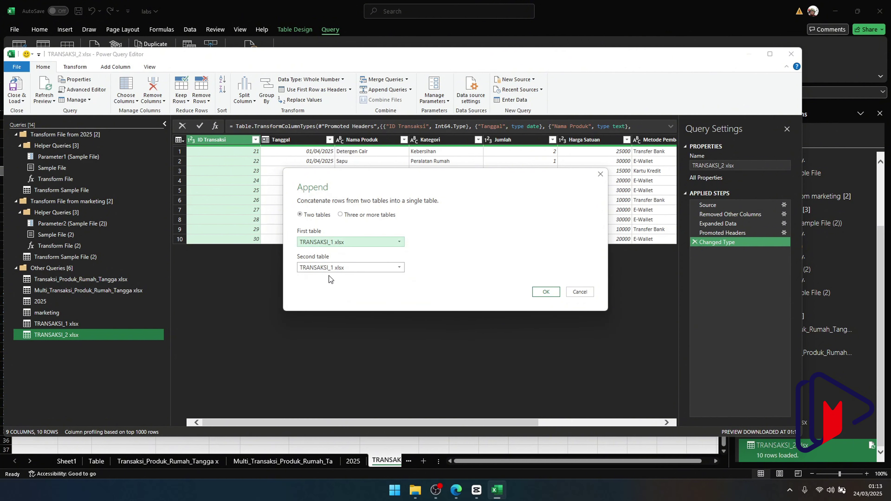
pyautogui.click(331, 267)
pyautogui.click(334, 342)
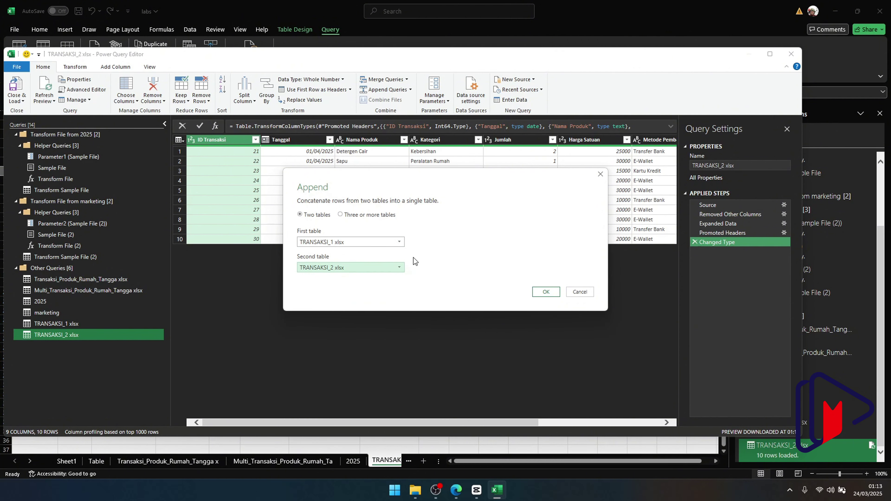
pyautogui.click(538, 294)
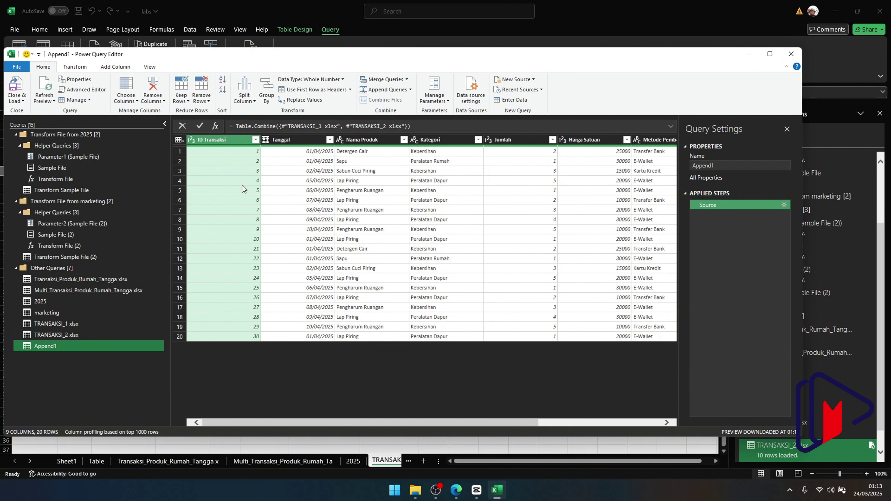
pyautogui.click(248, 164)
pyautogui.click(238, 317)
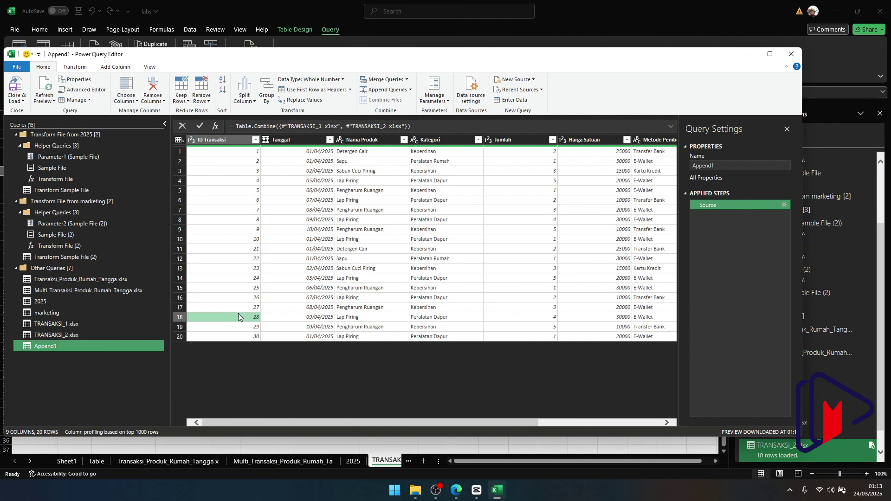
# Rename the new appended query as TRANSAKSI_1_2
pyautogui.click(58, 326)
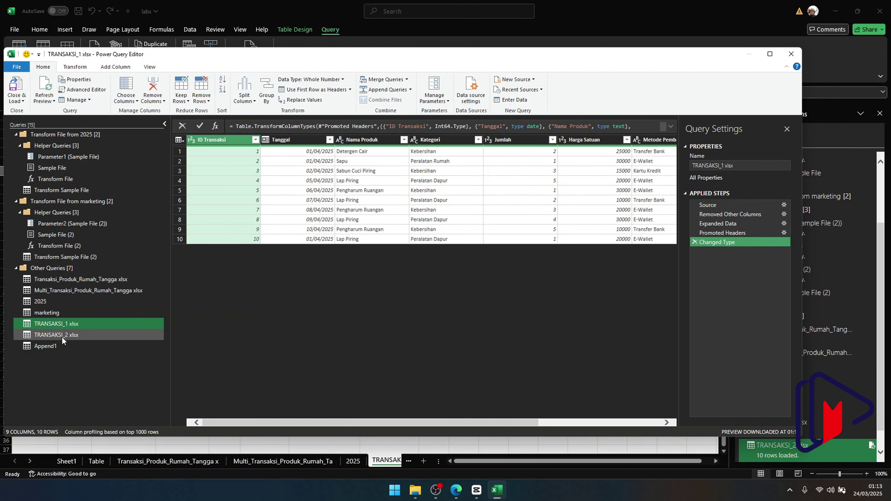
pyautogui.click(59, 344)
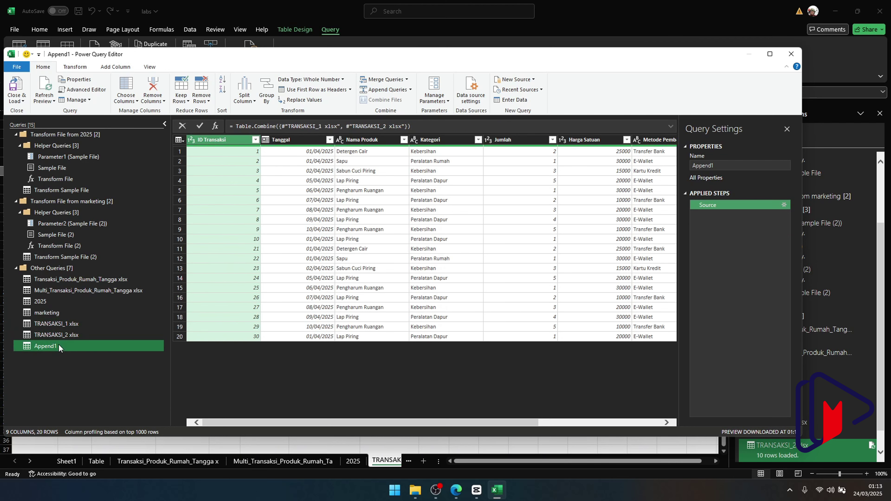
pyautogui.rightClick(58, 346)
pyautogui.click(89, 371)
pyautogui.write('tRANSAK')
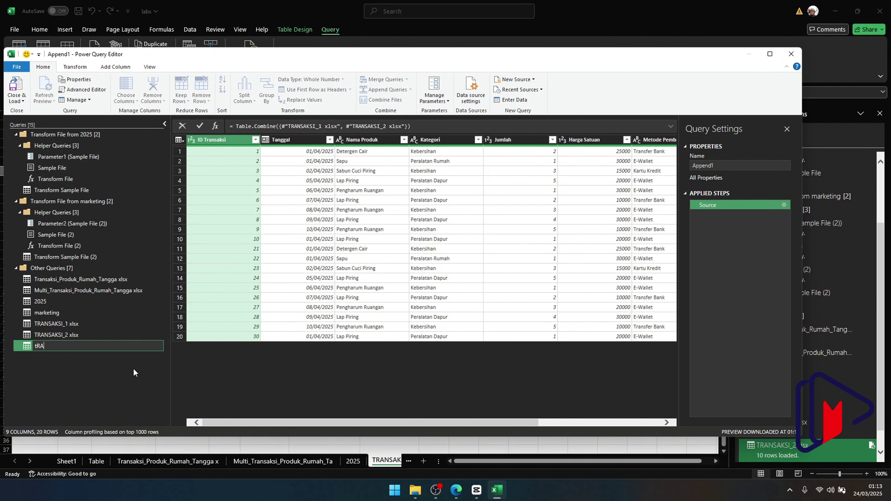
pyautogui.press('BackSpace')
pyautogui.press('BackSpace')
pyautogui.press('BackSpace')
pyautogui.press('BackSpace')
pyautogui.press('BackSpace')
pyautogui.press('BackSpace')
pyautogui.press('BackSpace')
pyautogui.write('TRANK')
pyautogui.press('BackSpace')
pyautogui.write('SAKSI_1_2')
pyautogui.press('Return')
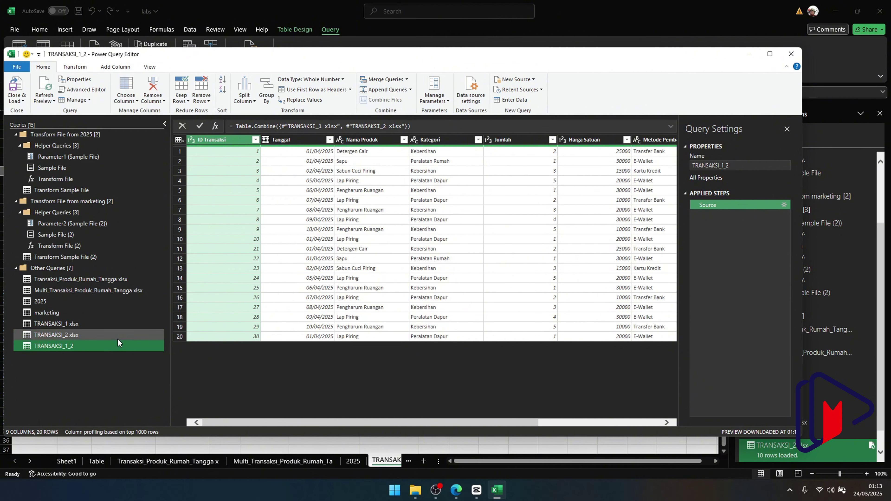
# Close Power Query Editor, load the TRANSAKSI_1_2 query into the workbook, and bring its sheet tab into view
pyautogui.click(15, 100)
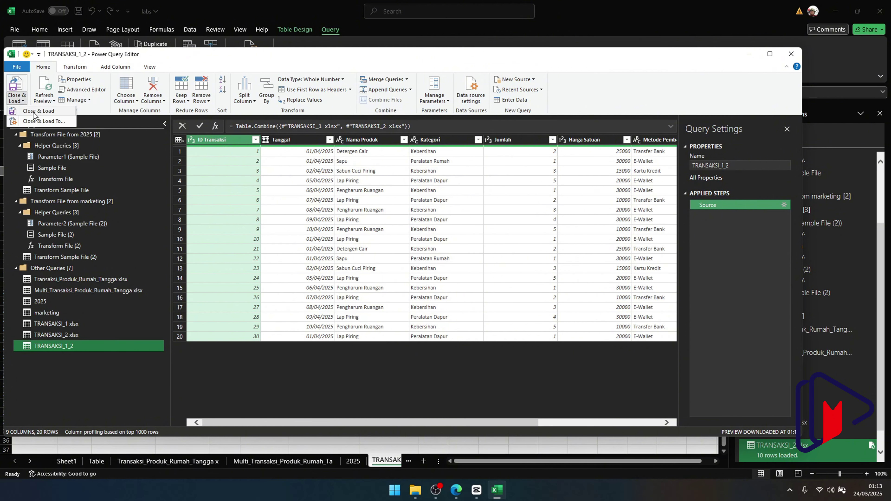
pyautogui.click(16, 114)
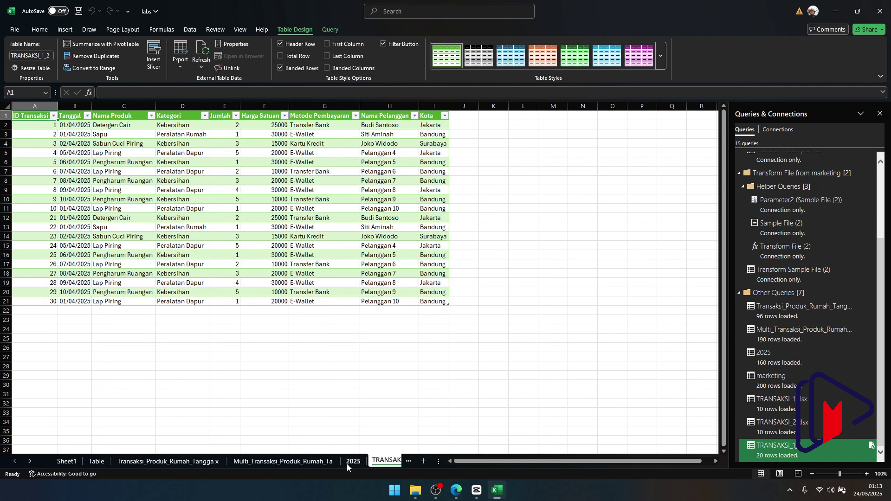
pyautogui.click(29, 461)
pyautogui.click(30, 461)
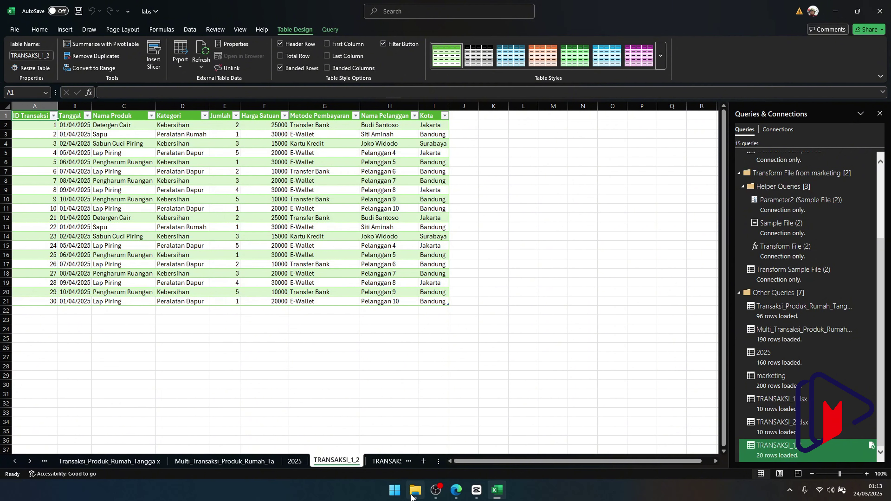
# Close the labs workbook and open the TRANSAKSI_1 workbook from the power query folder
pyautogui.click(415, 488)
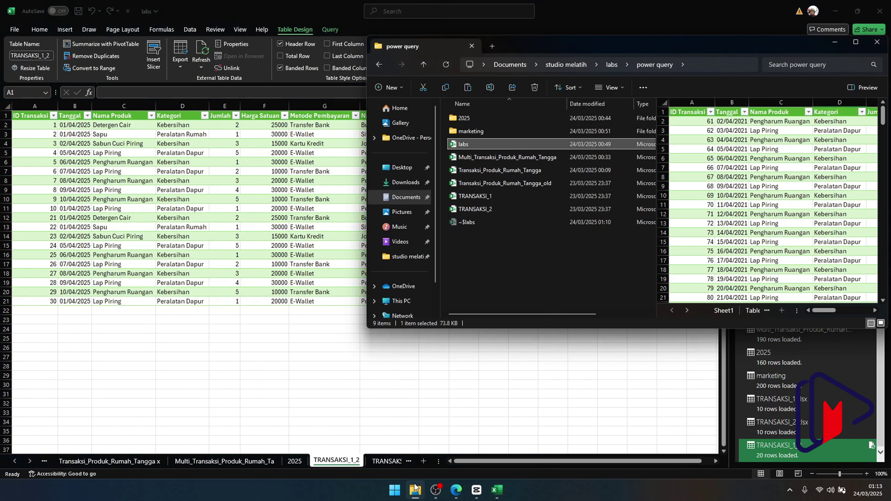
pyautogui.click(320, 271)
pyautogui.click(879, 11)
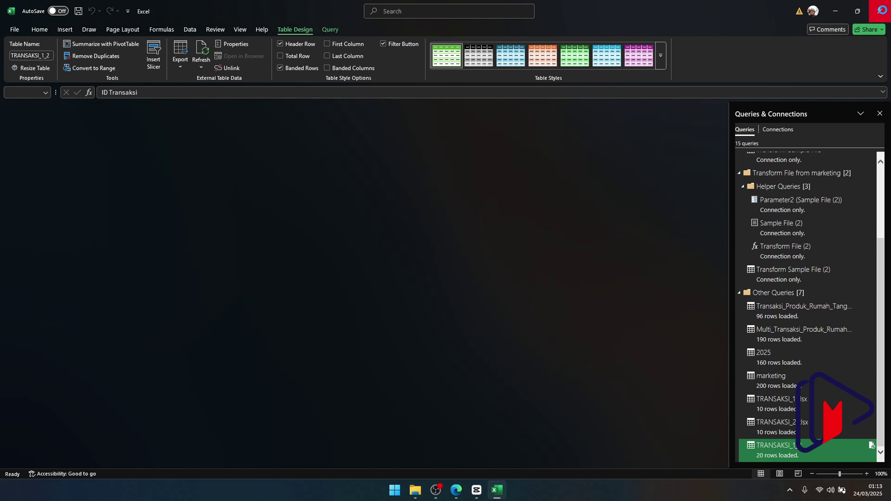
pyautogui.doubleClick(478, 197)
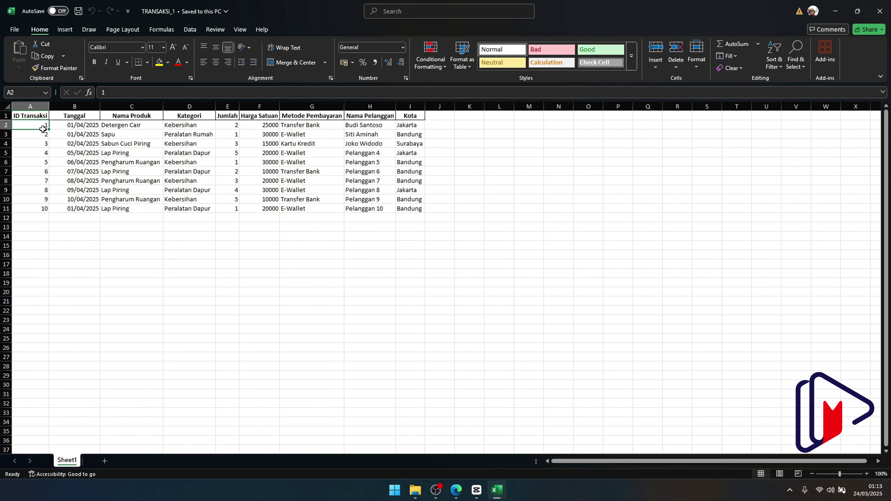
# Extend the ID Transaksi series to 19 in row 20 and copy the transaction details B2:I11 to the rows starting at B12
pyautogui.moveTo(16, 127); pyautogui.dragTo(35, 295)
pyautogui.moveTo(81, 126); pyautogui.dragTo(414, 210)
pyautogui.hotkey('ctrl', 'c')
pyautogui.click(79, 222)
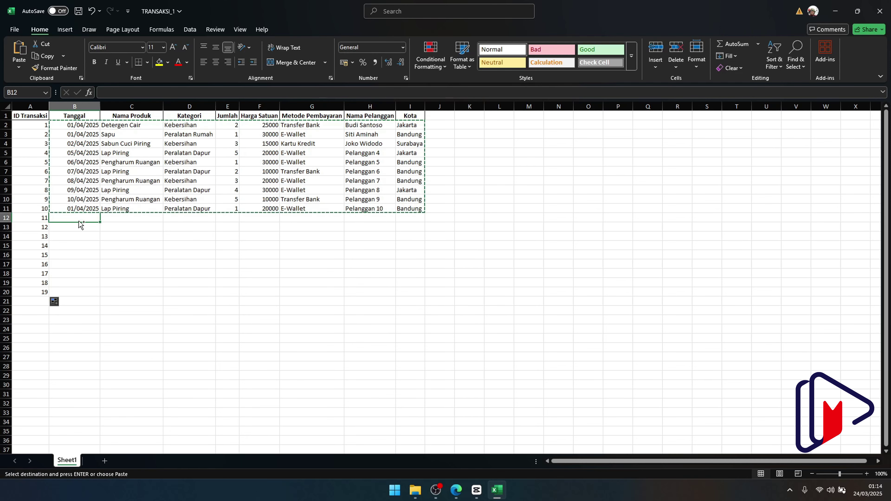
pyautogui.hotkey('ctrl', 'v')
# Clear the surplus transaction without an ID in row 21, save the TRANSAKSI_1 workbook, and close it
pyautogui.moveTo(56, 303); pyautogui.dragTo(476, 337)
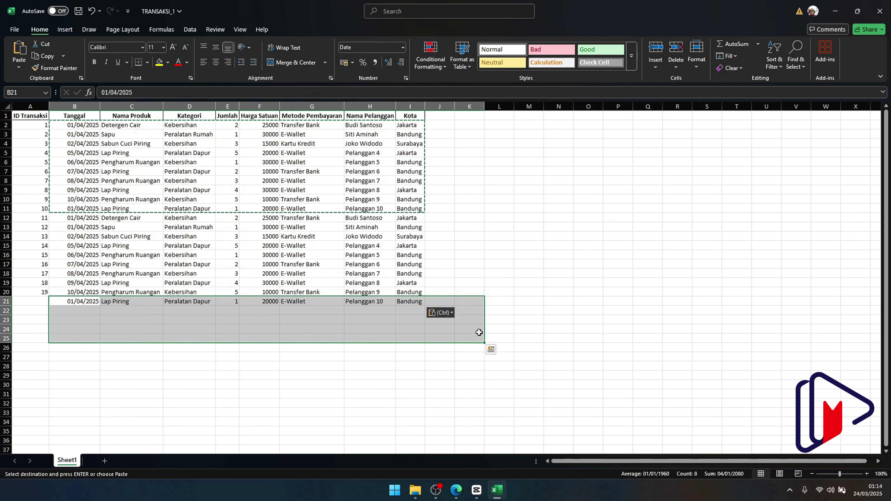
pyautogui.press('Delete')
pyautogui.click(565, 270)
pyautogui.hotkey('ctrl', 's')
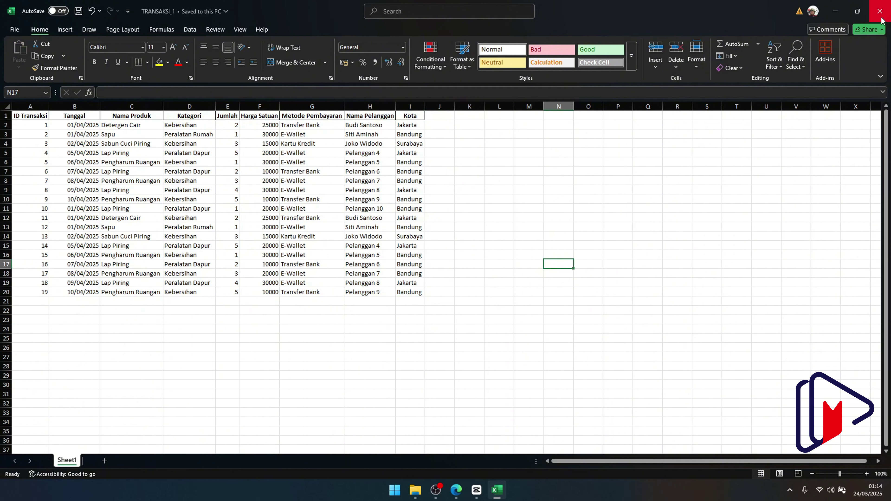
pyautogui.click(879, 11)
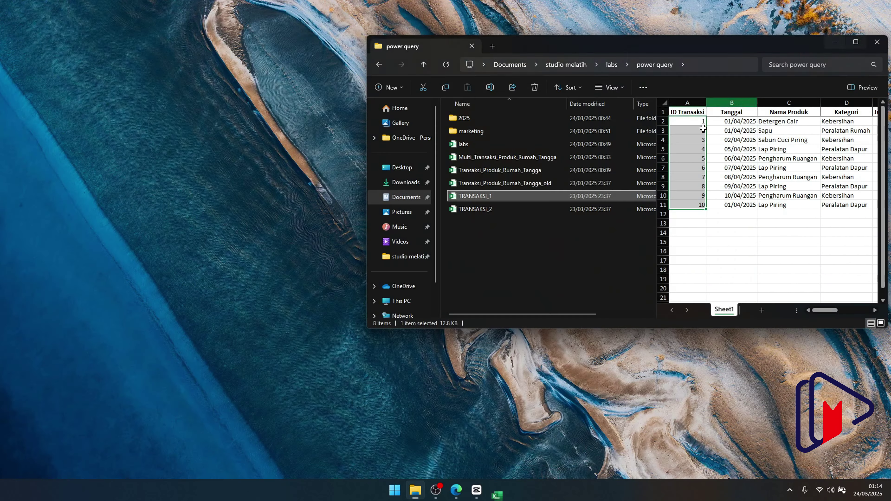
# Reopen the labs workbook and refresh the TRANSAKSI_1_2 query
pyautogui.doubleClick(478, 144)
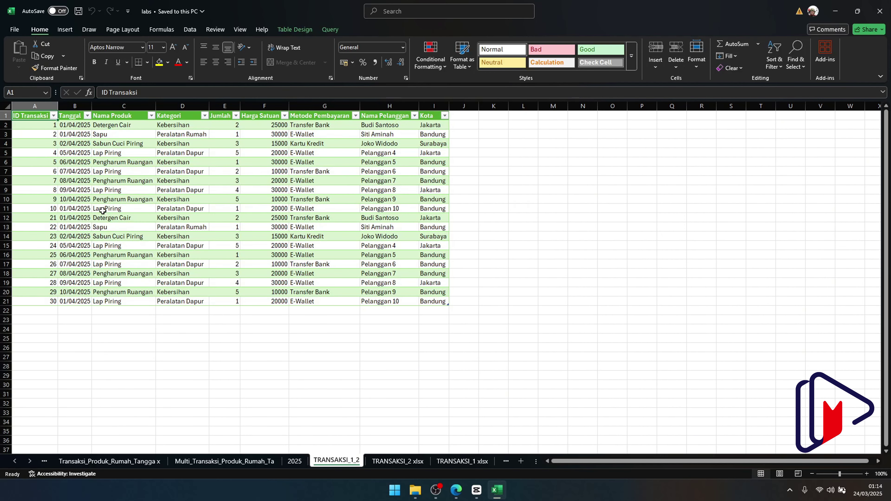
pyautogui.click(109, 193)
pyautogui.moveTo(52, 199); pyautogui.dragTo(55, 126)
pyautogui.click(330, 30)
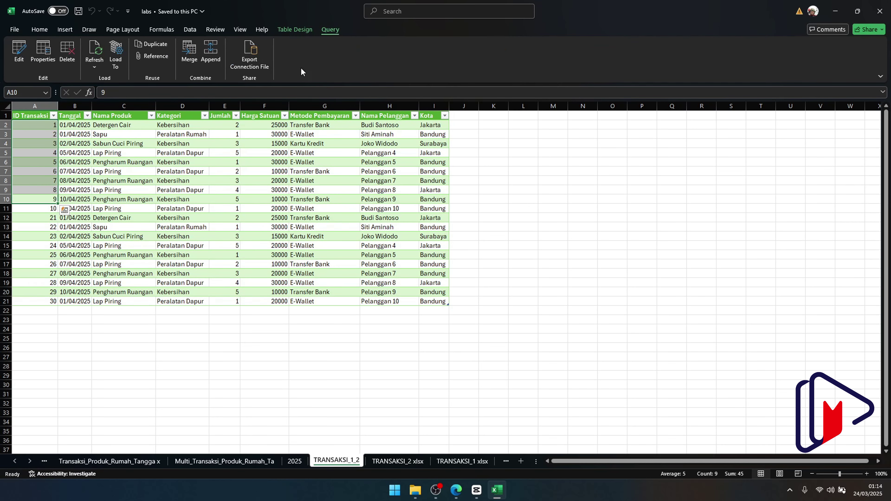
pyautogui.click(94, 48)
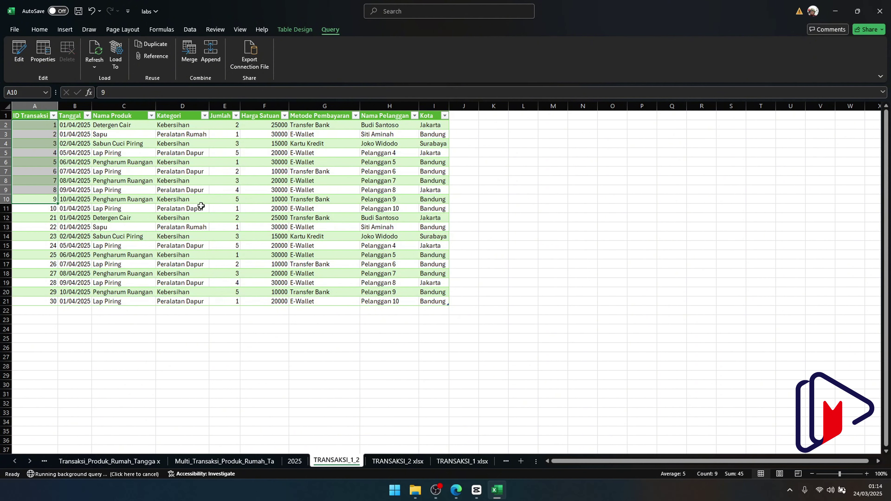
pyautogui.click(181, 261)
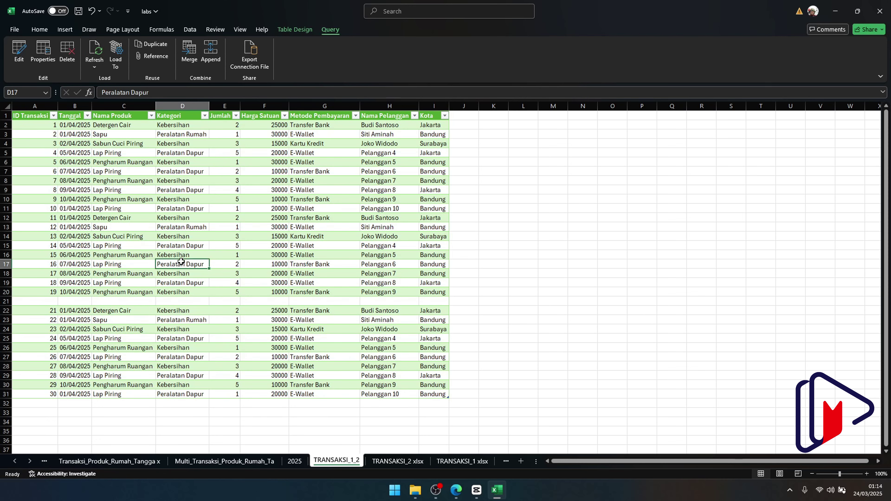
# Edit the TRANSAKSI_1_2 query to filter null values out of the Tanggal column, and load the result back into the workbook
pyautogui.click(188, 300)
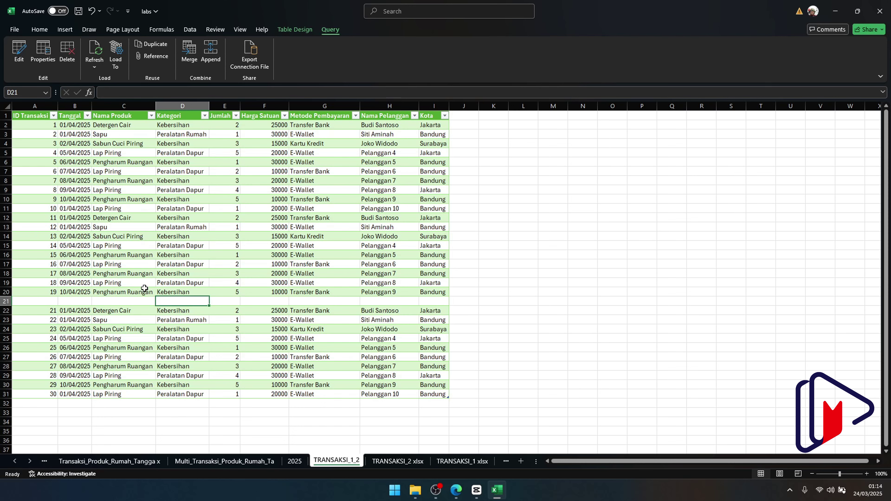
pyautogui.click(19, 53)
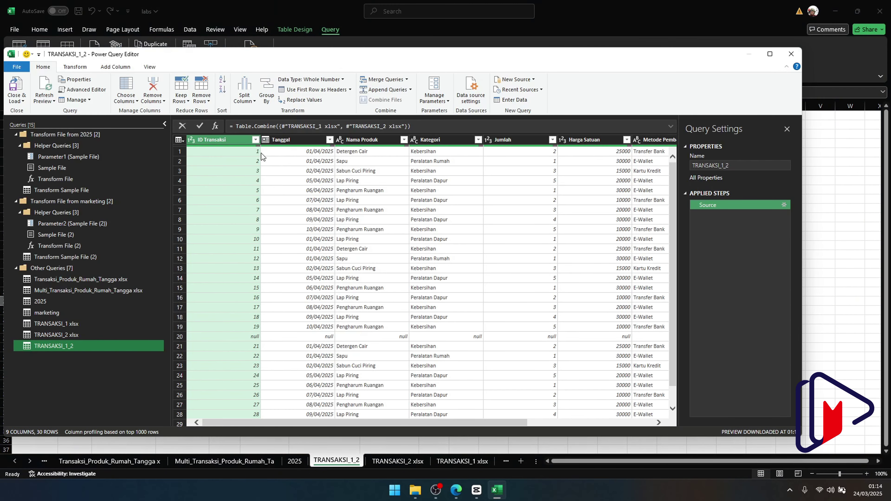
pyautogui.click(322, 139)
pyautogui.click(329, 139)
pyautogui.click(199, 246)
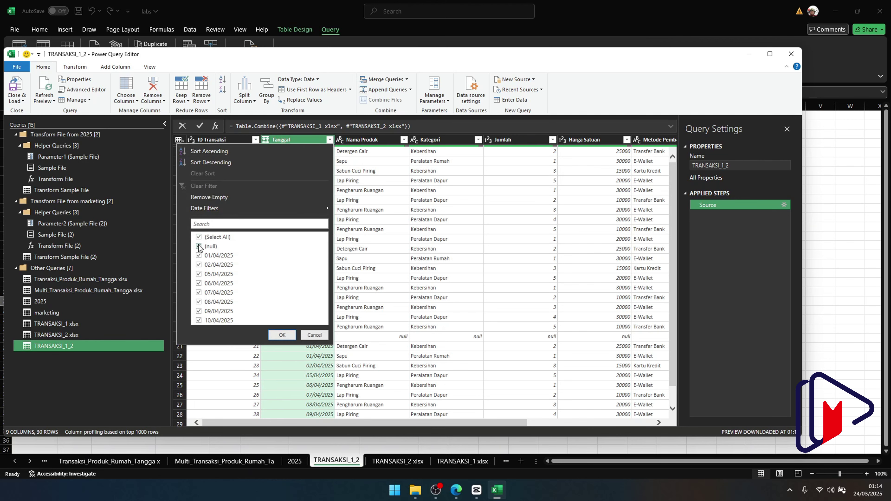
pyautogui.click(282, 334)
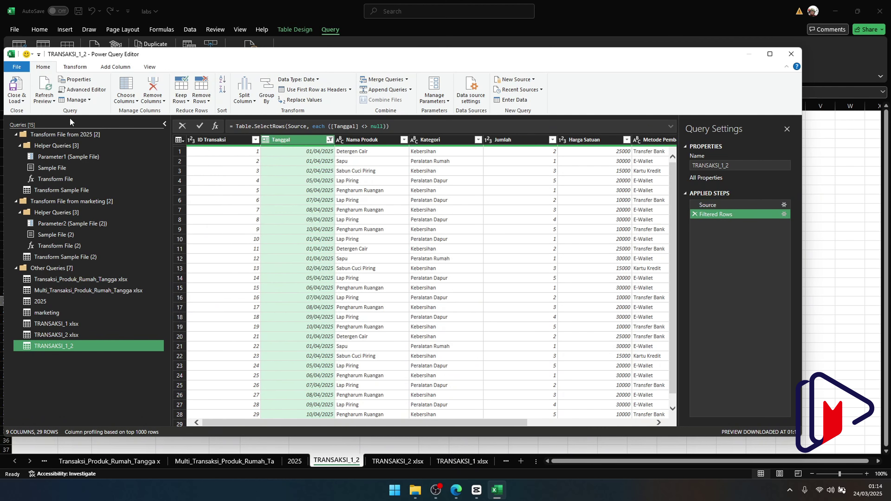
pyautogui.click(17, 99)
pyautogui.click(26, 111)
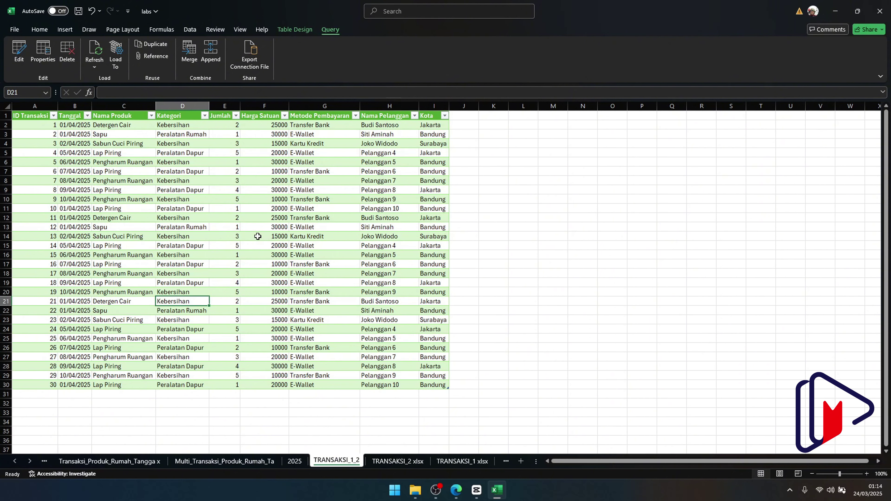
pyautogui.moveTo(519, 153); pyautogui.dragTo(597, 247)
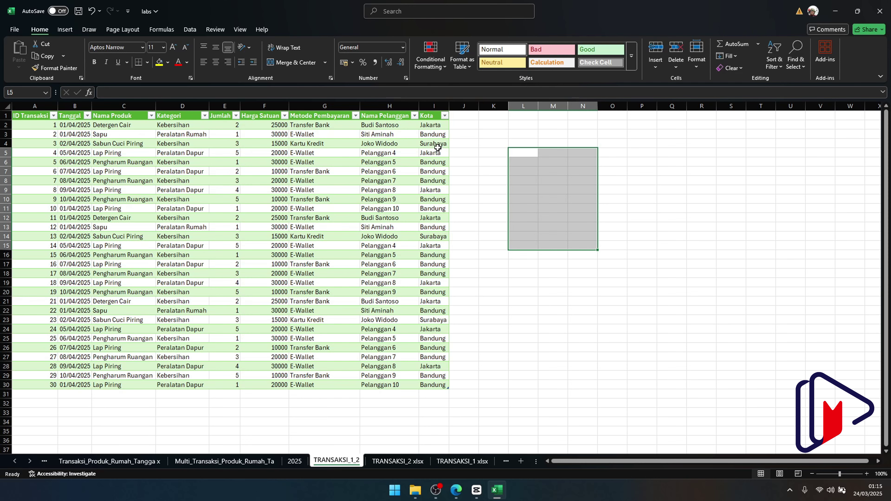
pyautogui.moveTo(330, 124); pyautogui.dragTo(321, 207)
pyautogui.moveTo(438, 131); pyautogui.dragTo(433, 199)
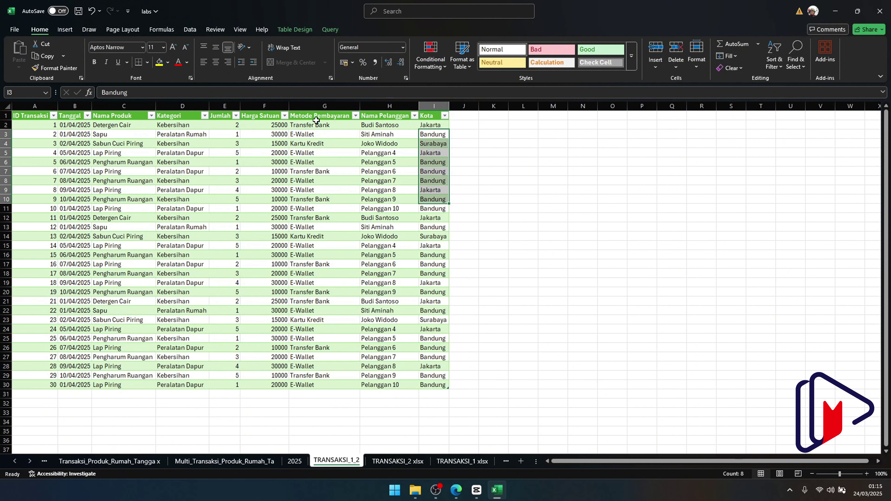
pyautogui.moveTo(314, 123); pyautogui.dragTo(295, 381)
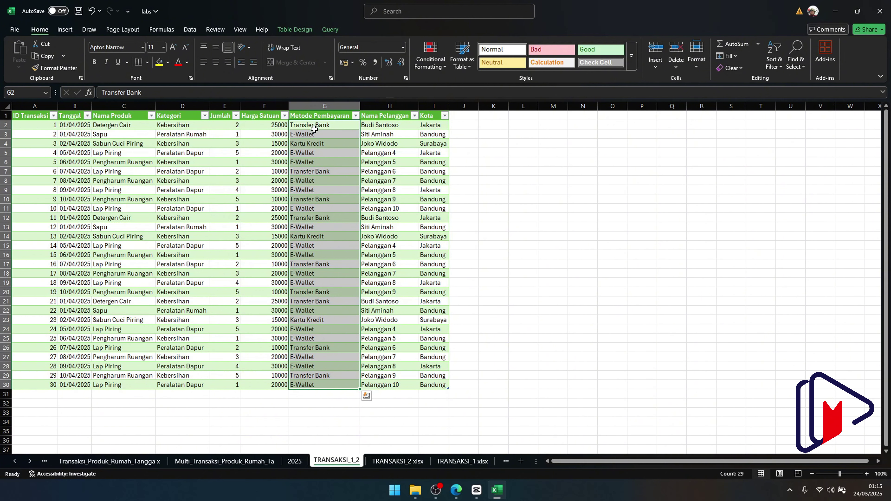
pyautogui.moveTo(314, 143); pyautogui.dragTo(315, 125)
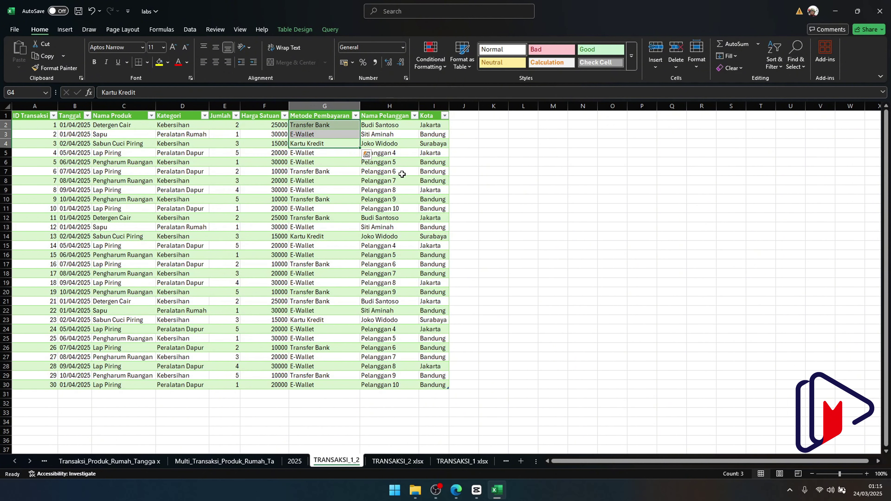
# Switch to File Explorer and create a new Microsoft Excel Worksheet in the power query folder
pyautogui.moveTo(417, 499)
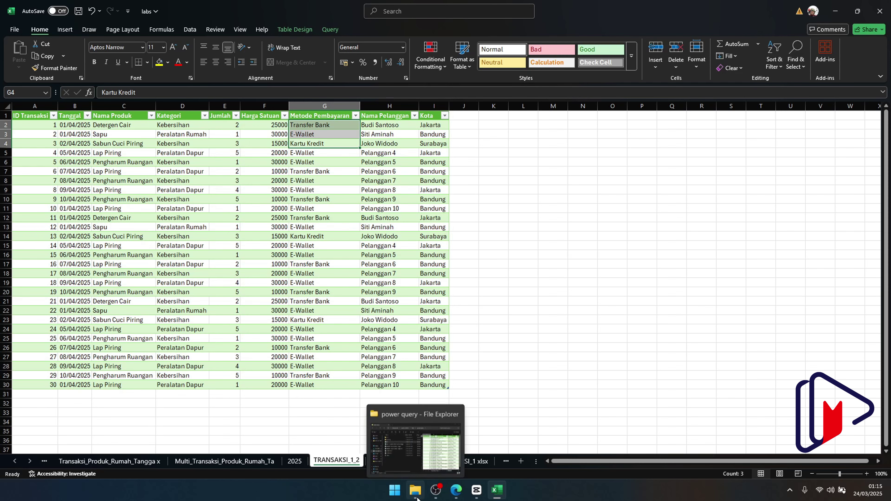
pyautogui.click(417, 456)
pyautogui.rightClick(490, 273)
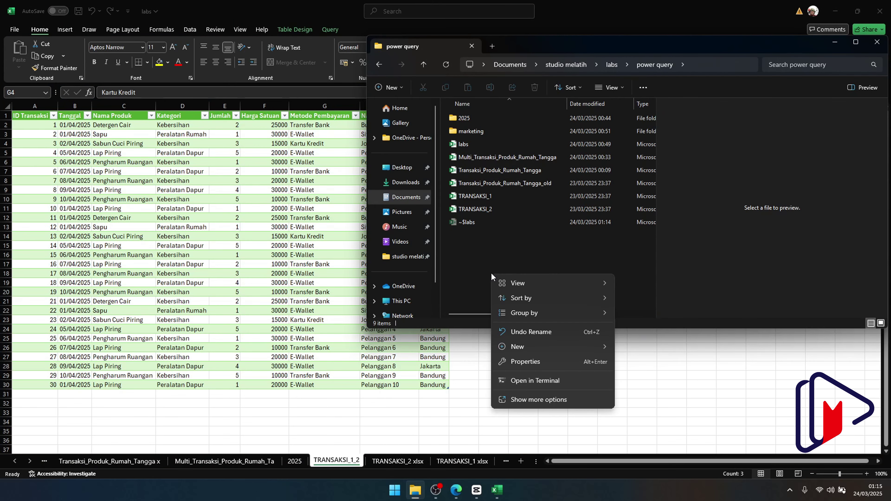
pyautogui.moveTo(599, 347)
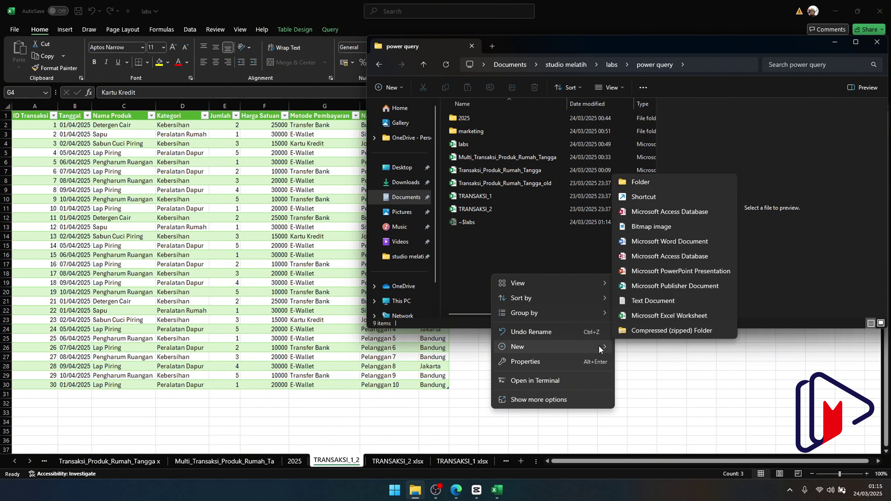
pyautogui.click(648, 316)
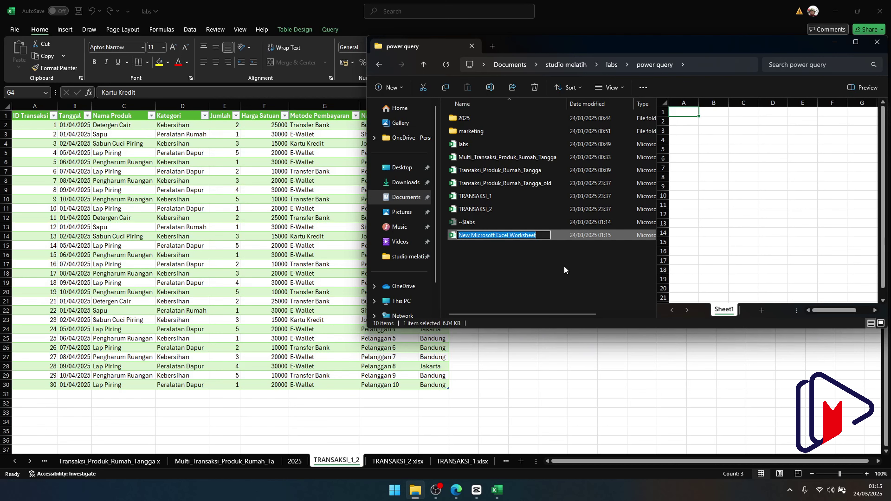
pyautogui.write('bIAYA_tRANSAKS')
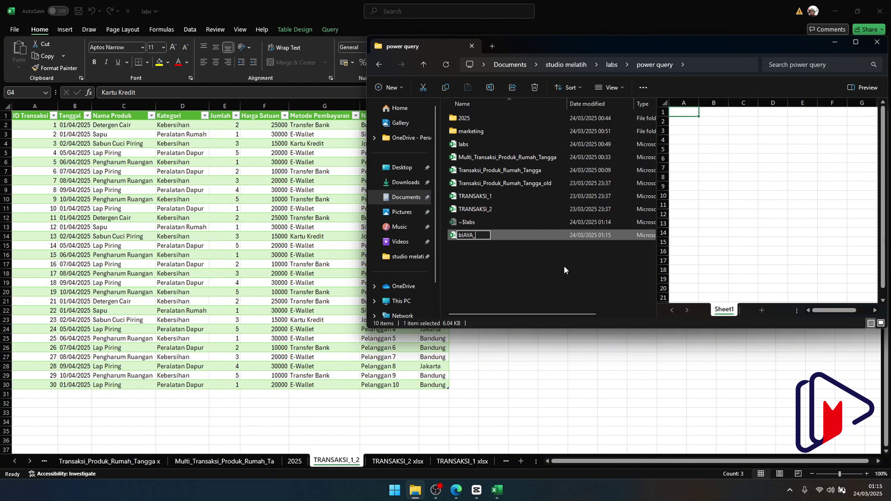
pyautogui.press('BackSpace')
pyautogui.press('BackSpace')
pyautogui.press('BackSpace')
pyautogui.press('BackSpace')
pyautogui.press('BackSpace')
pyautogui.press('BackSpace')
pyautogui.press('BackSpace')
pyautogui.press('BackSpace')
pyautogui.press('BackSpace')
pyautogui.press('BackSpace')
pyautogui.press('BackSpace')
pyautogui.press('BackSpace')
pyautogui.press('BackSpace')
pyautogui.press('BackSpace')
# Name the new worksheet file BIAYA_TRANSASKI and open it in Excel
pyautogui.write('BIAYA_TRANSASKI')
pyautogui.press('Return')
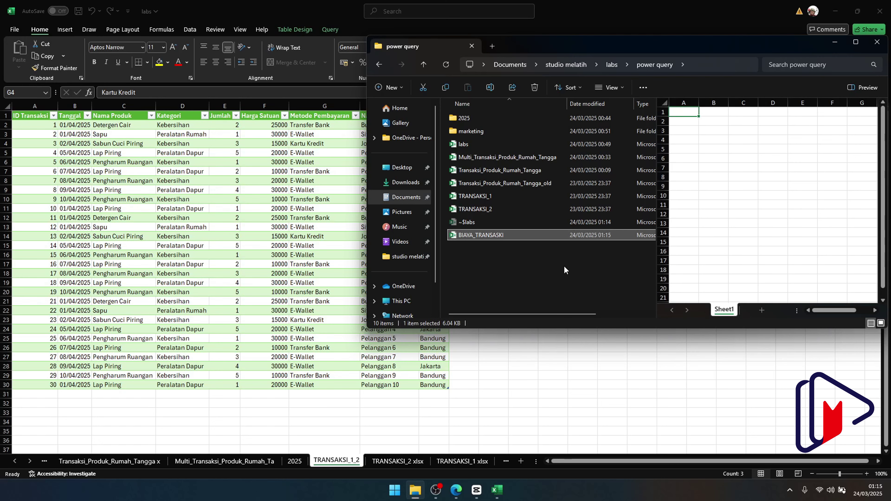
pyautogui.hotkey('alt', 'Tab')
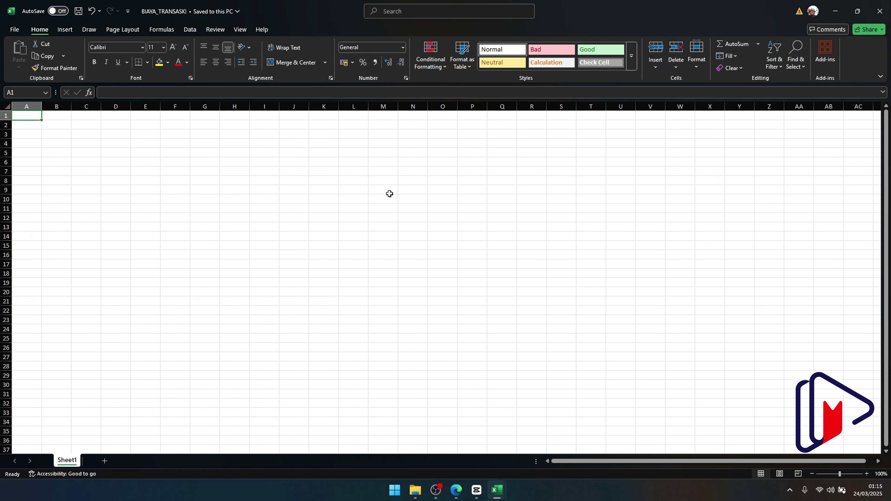
# Copy the Metode Pembayaran header and first three payment methods from labs into A1 of BIAYA_TRANSASKI, and autofit column A
pyautogui.hotkey('alt', 'Tab')
pyautogui.moveTo(335, 116); pyautogui.dragTo(333, 144)
pyautogui.hotkey('ctrl', 'c')
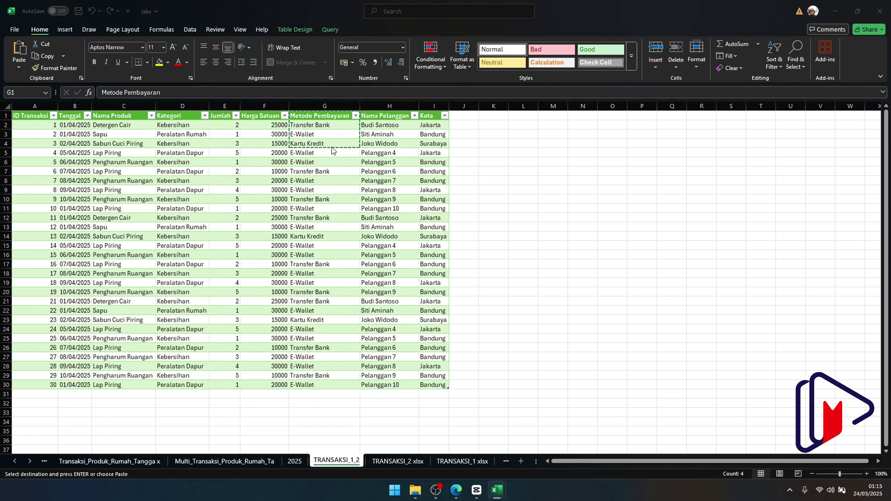
pyautogui.hotkey('alt', 'Tab')
pyautogui.hotkey('ctrl', 'v')
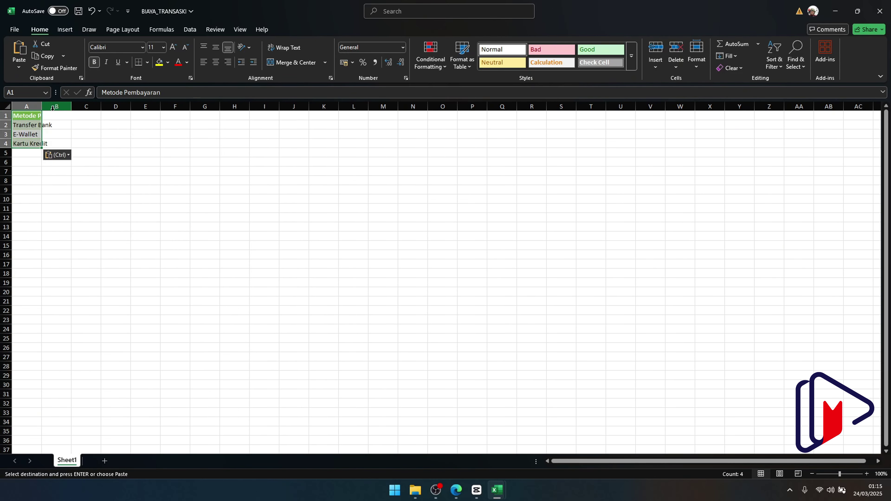
pyautogui.doubleClick(41, 106)
# Add the header Biaya in B1 and enter 2500 as the fee for Transfer Bank
pyautogui.click(84, 115)
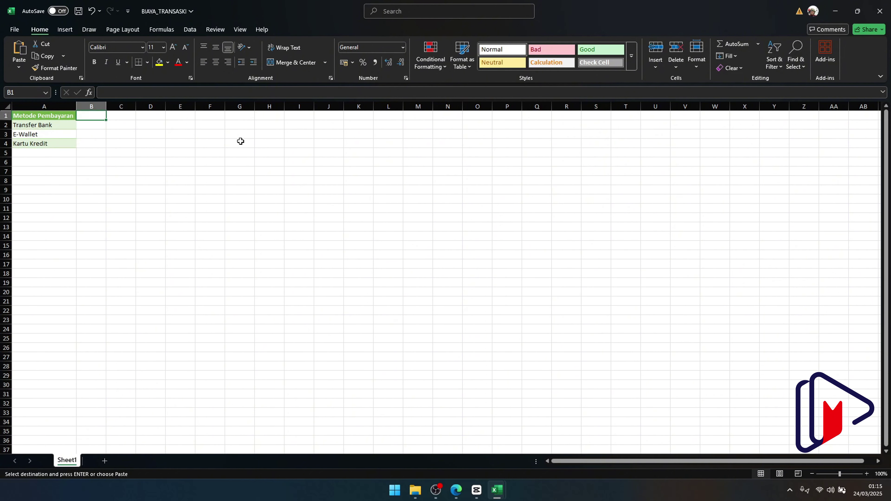
pyautogui.write('Biaya')
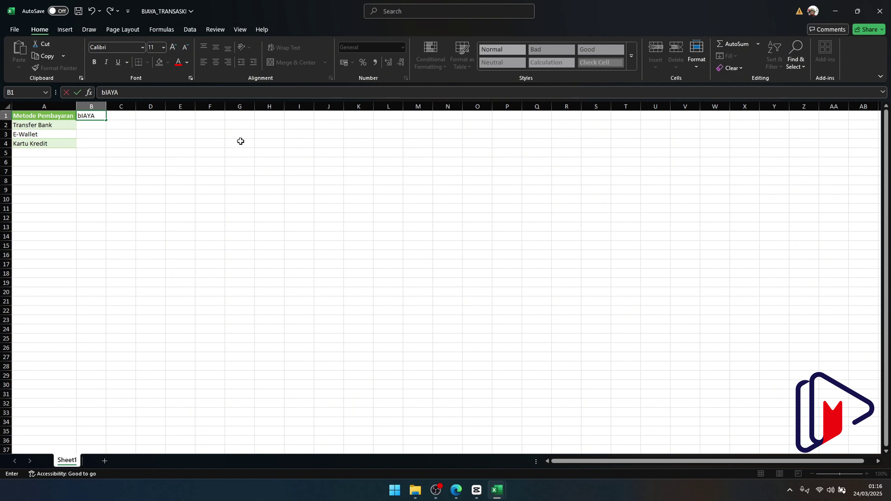
pyautogui.press('Return')
pyautogui.write('2500')
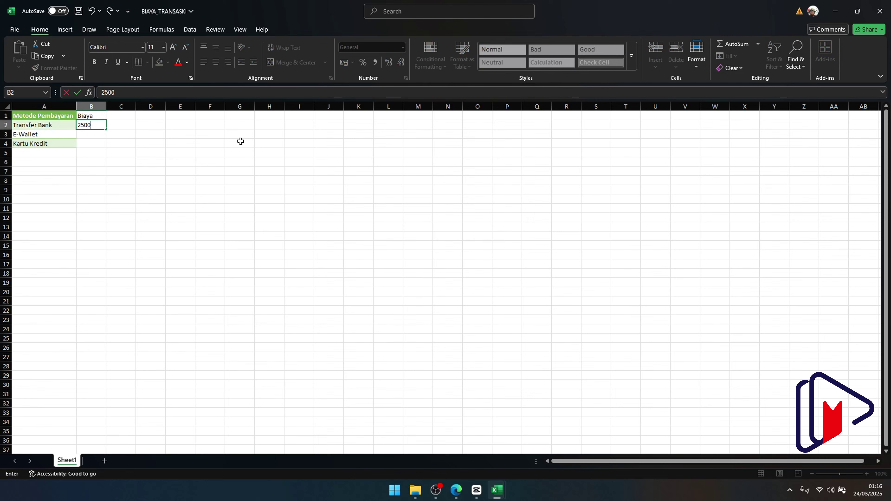
# Fill the Biaya column with 2500 for Transfer Bank, 1000 for E-Wallet and 10000 for Kartu Kredit, and save and close the workbook
pyautogui.press('Return')
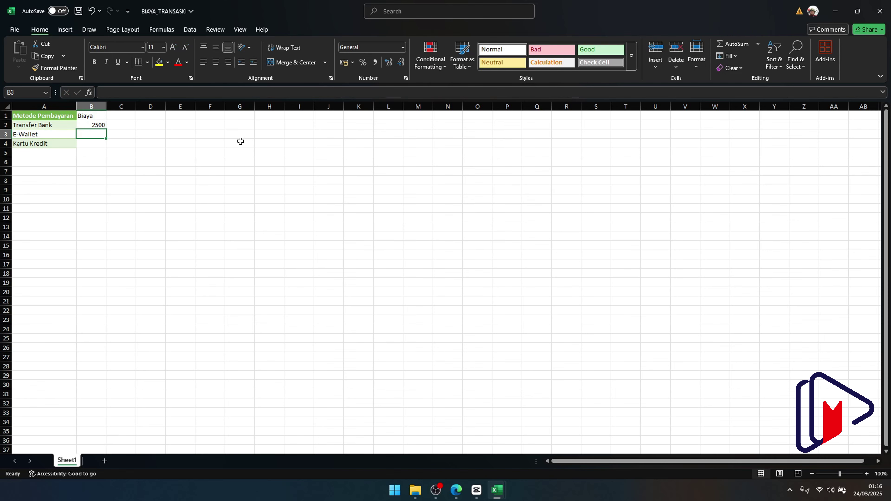
pyautogui.write('1000')
pyautogui.press('Return')
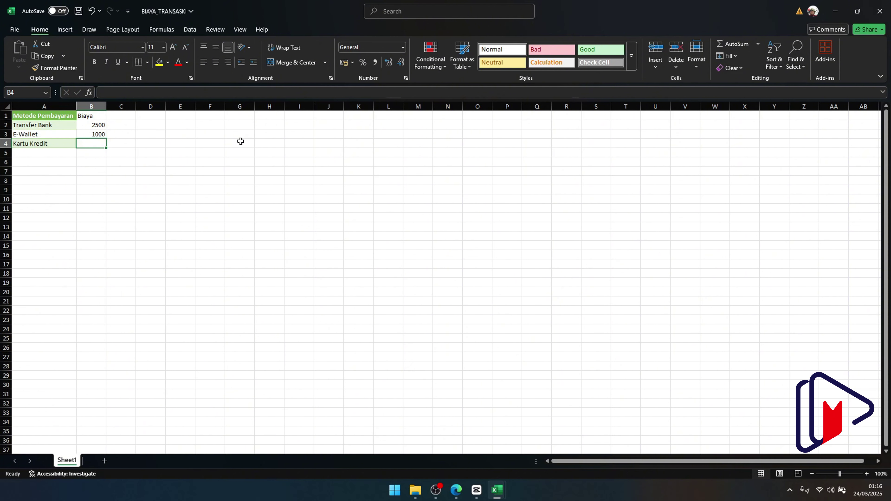
pyautogui.write('10000')
pyautogui.press('Return')
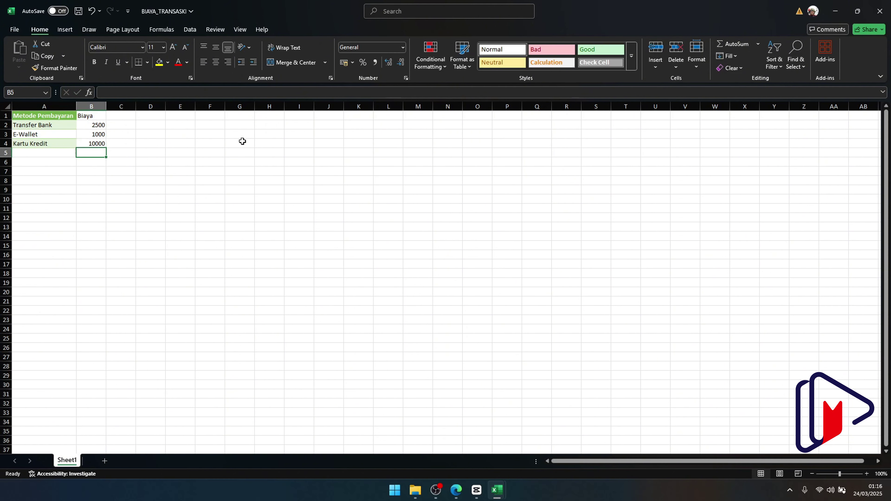
pyautogui.hotkey('ctrl', 's')
pyautogui.click(880, 11)
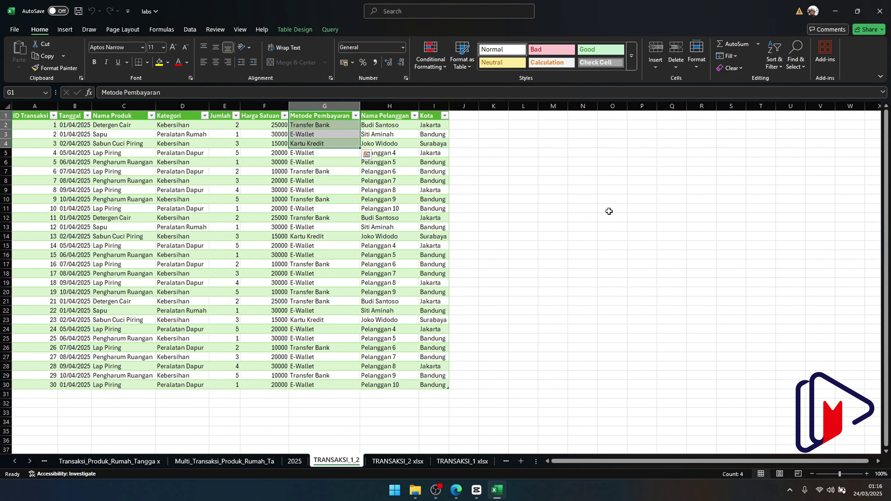
# Import the BIAYA_TRANSASKI workbook from the studio melatih\labs\power query folder and open the whole file as a query for transformation
pyautogui.click(338, 228)
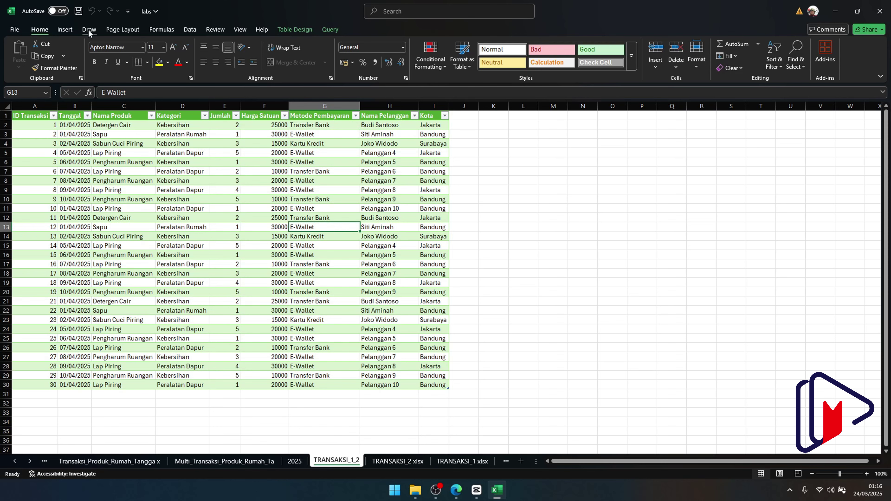
pyautogui.click(189, 29)
pyautogui.click(19, 55)
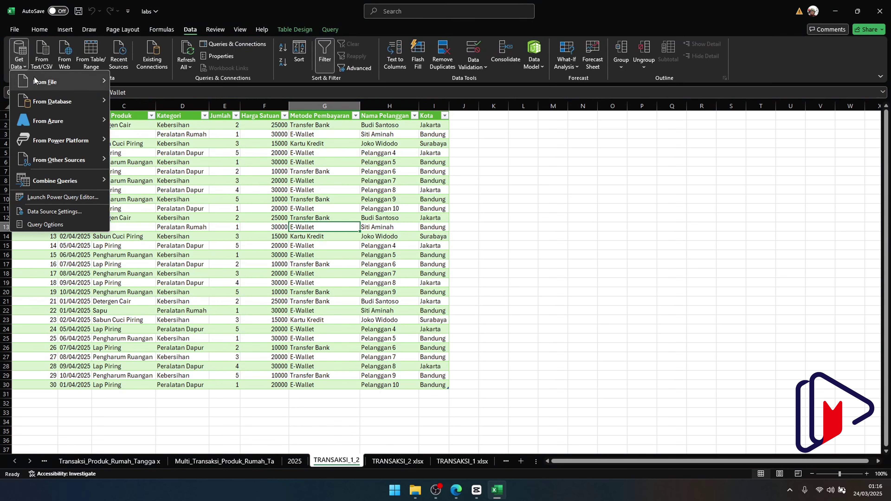
pyautogui.moveTo(34, 80)
pyautogui.click(182, 81)
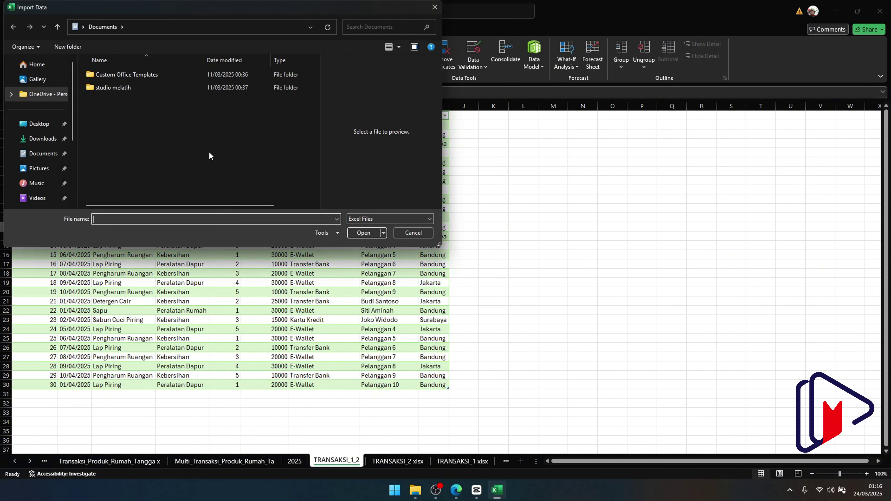
pyautogui.doubleClick(114, 87)
pyautogui.doubleClick(115, 87)
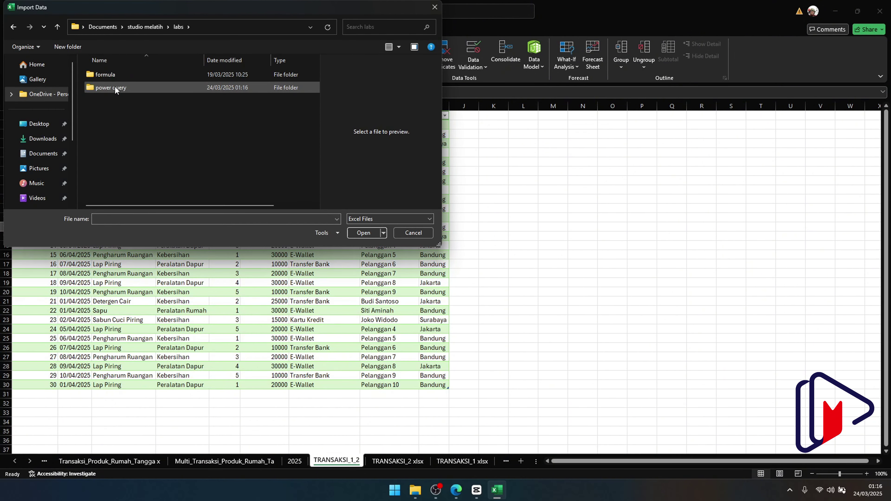
pyautogui.doubleClick(114, 87)
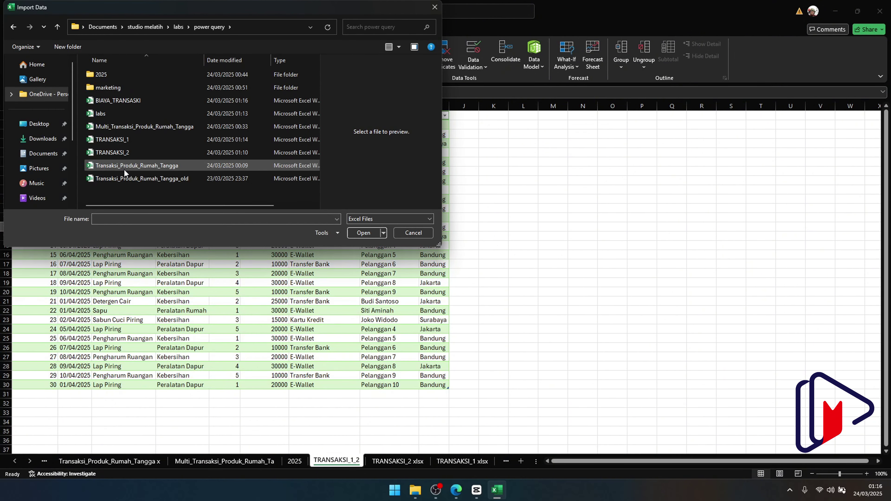
pyautogui.click(116, 100)
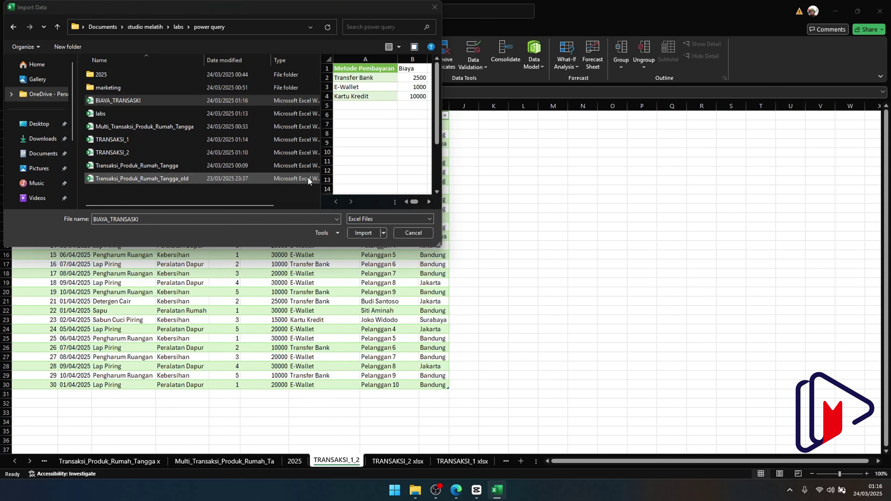
pyautogui.click(363, 233)
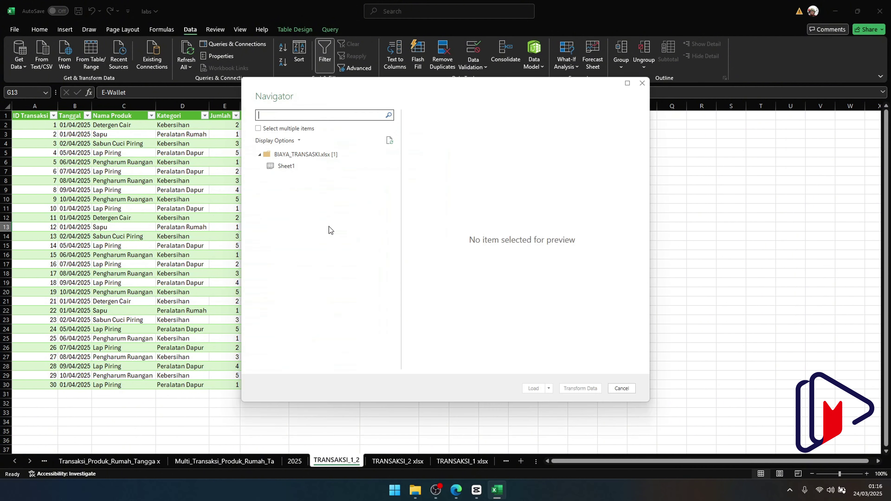
pyautogui.click(322, 154)
pyautogui.click(579, 387)
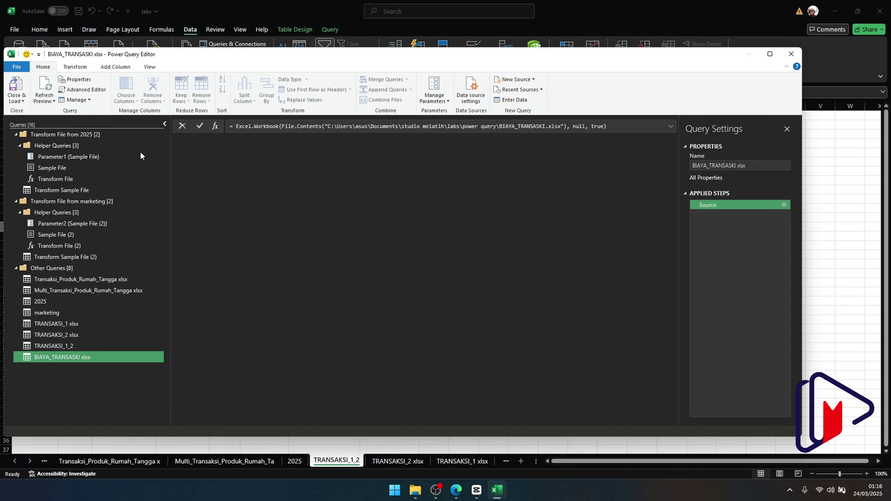
# Keep only the Data column in the BIAYA_TRANSASKI xlsx query, removing all other columns
pyautogui.click(284, 139)
pyautogui.rightClick(284, 139)
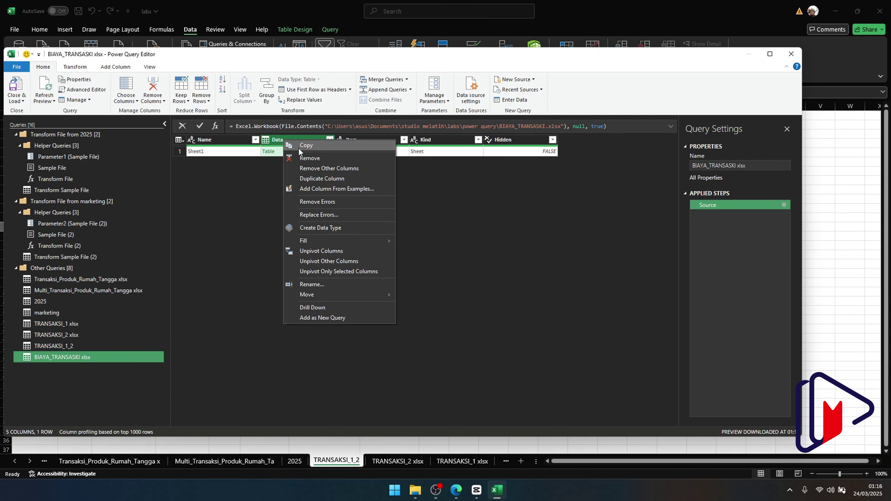
pyautogui.click(305, 167)
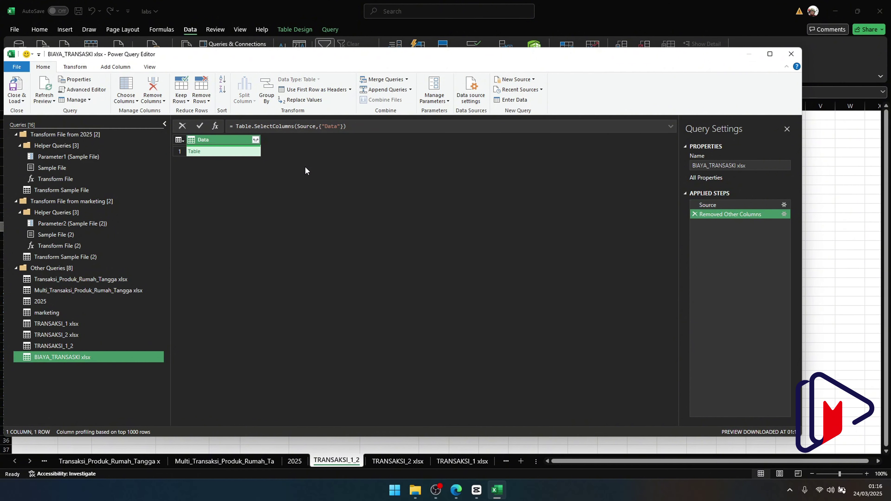
# Expand the Data column into Column1 and Column2, and use the first row as headers
pyautogui.click(256, 139)
pyautogui.click(203, 246)
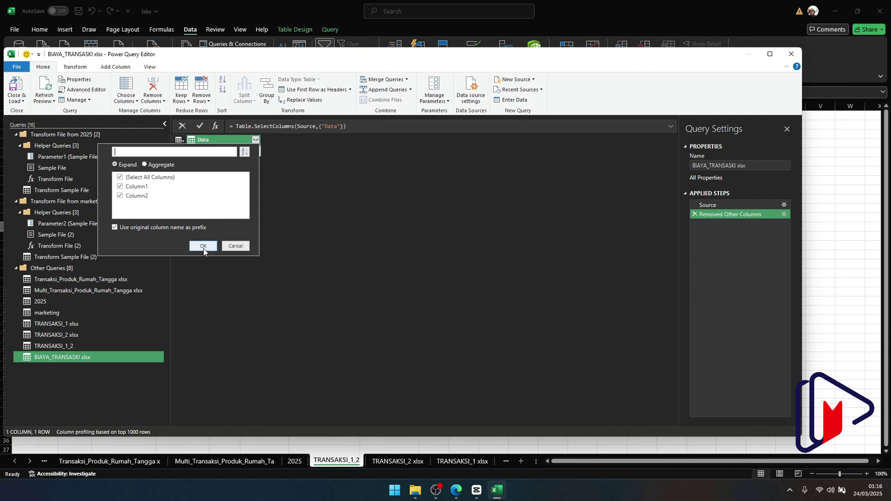
pyautogui.click(179, 140)
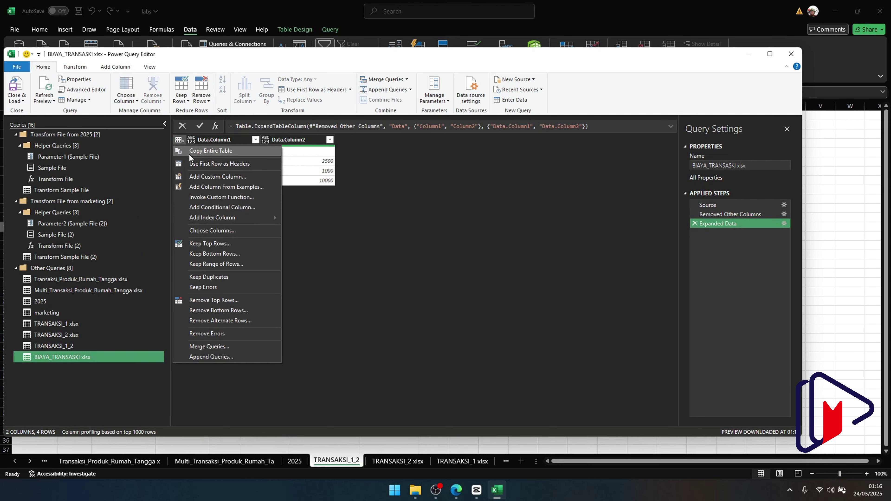
pyautogui.click(195, 164)
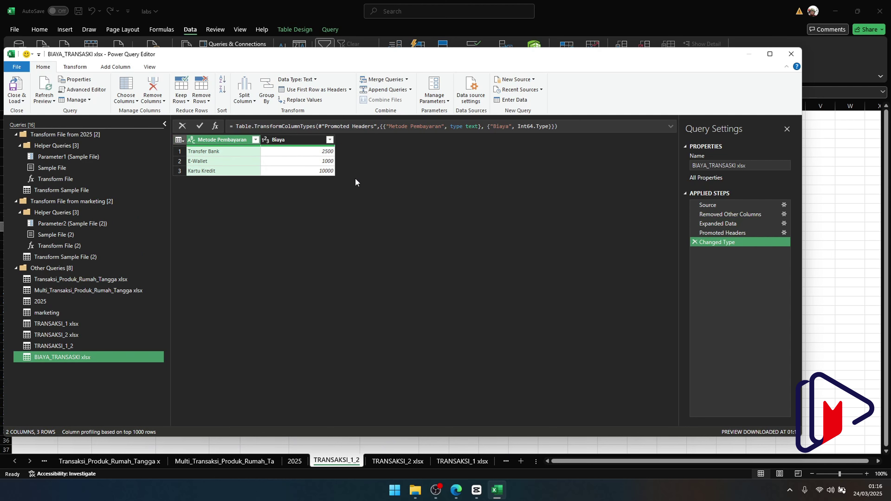
# Set up a merge as a new query with TRANSAKSI_1_2 as the first table and BIAYA_TRANSASKI xlsx as the second
pyautogui.click(79, 348)
pyautogui.click(79, 357)
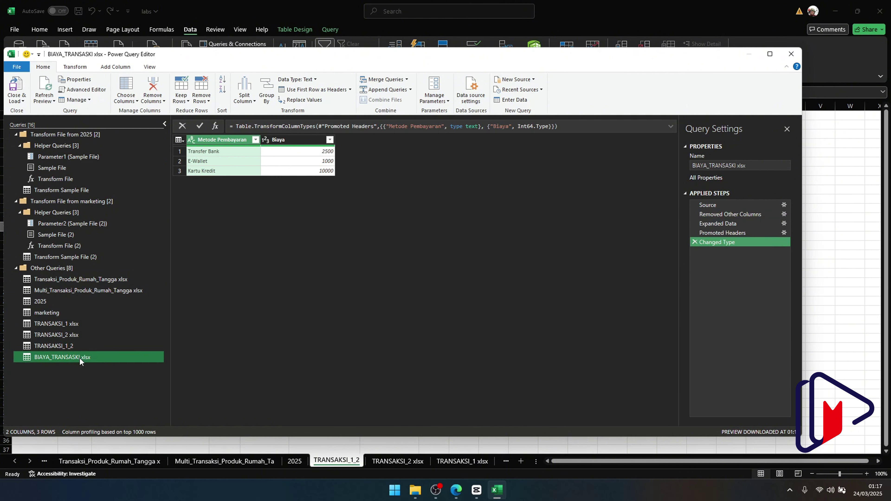
pyautogui.click(74, 342)
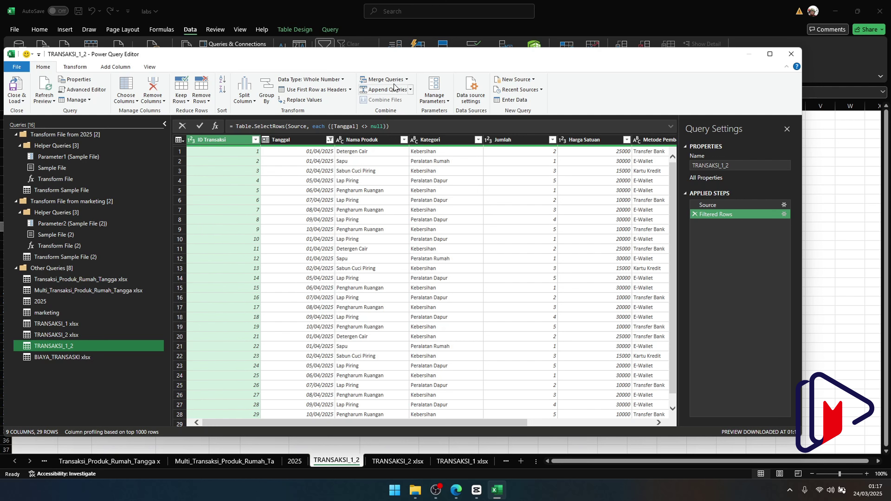
pyautogui.click(406, 80)
pyautogui.click(392, 91)
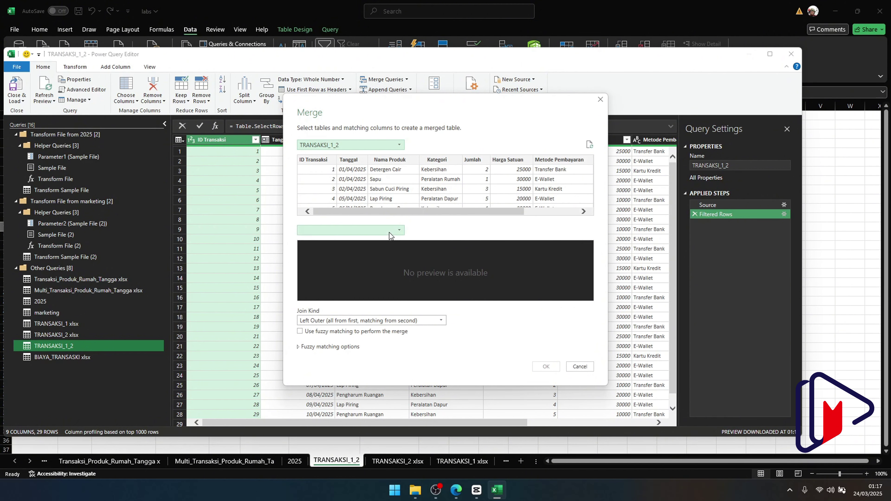
pyautogui.click(370, 231)
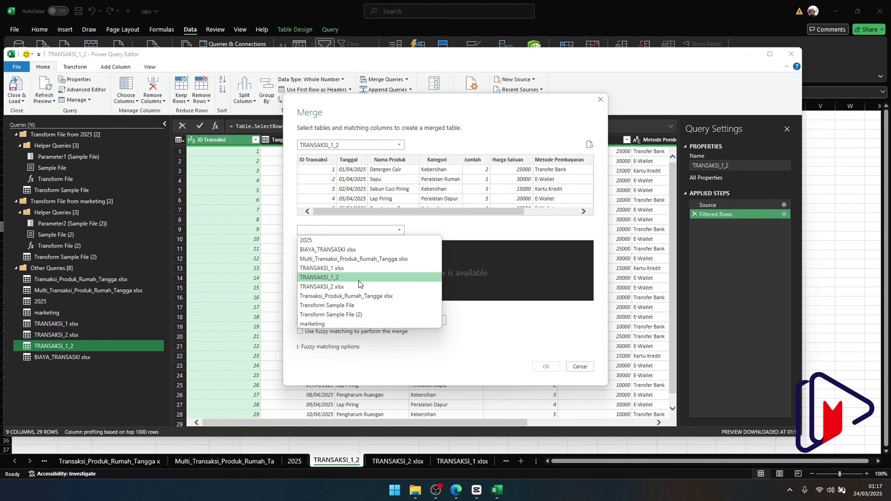
pyautogui.click(337, 249)
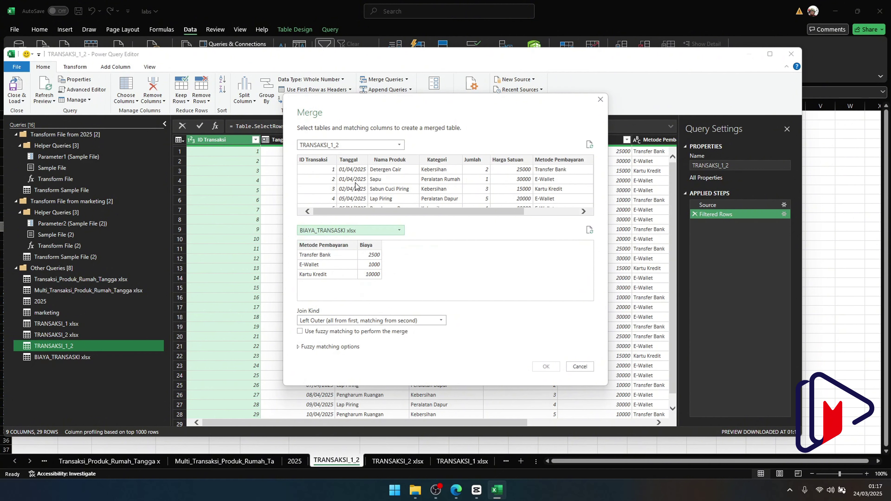
# Create the merged query with an Inner join matching Metode Pembayaran in both tables
pyautogui.click(357, 320)
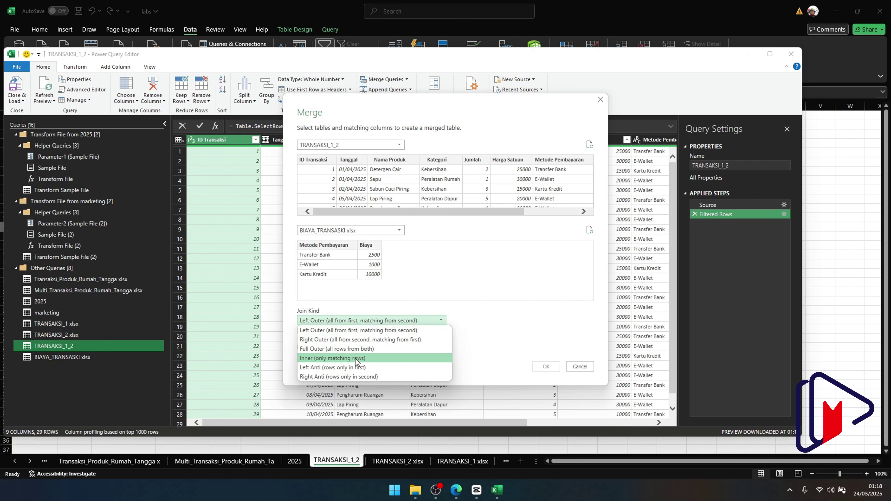
pyautogui.click(346, 358)
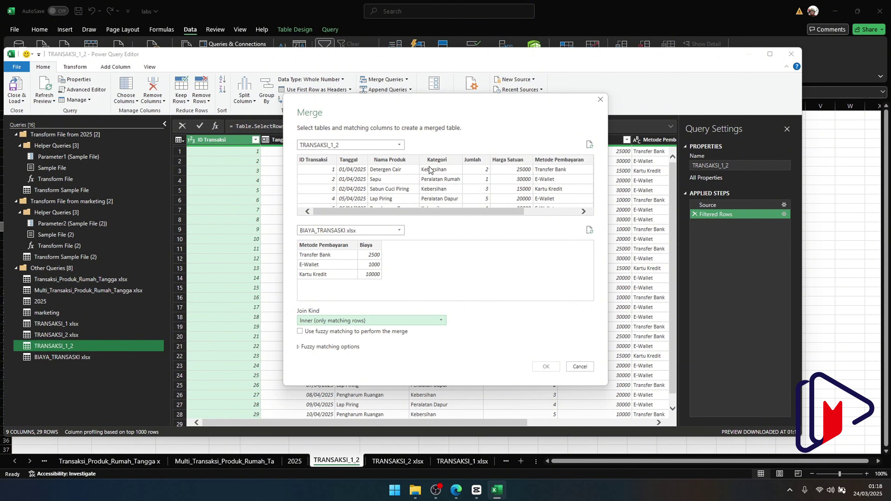
pyautogui.click(552, 170)
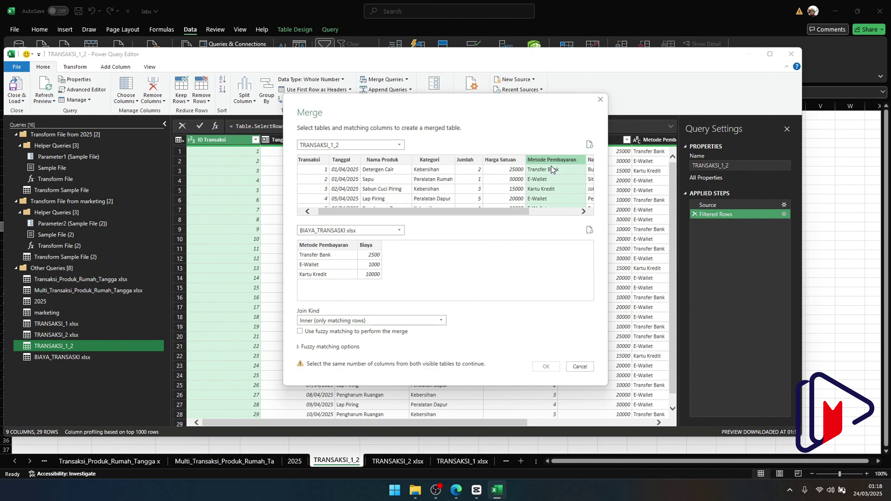
pyautogui.click(319, 255)
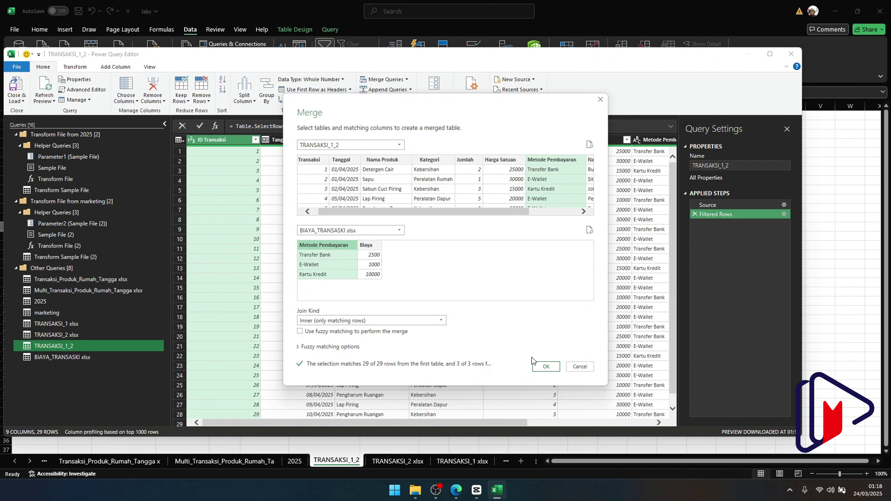
pyautogui.click(545, 366)
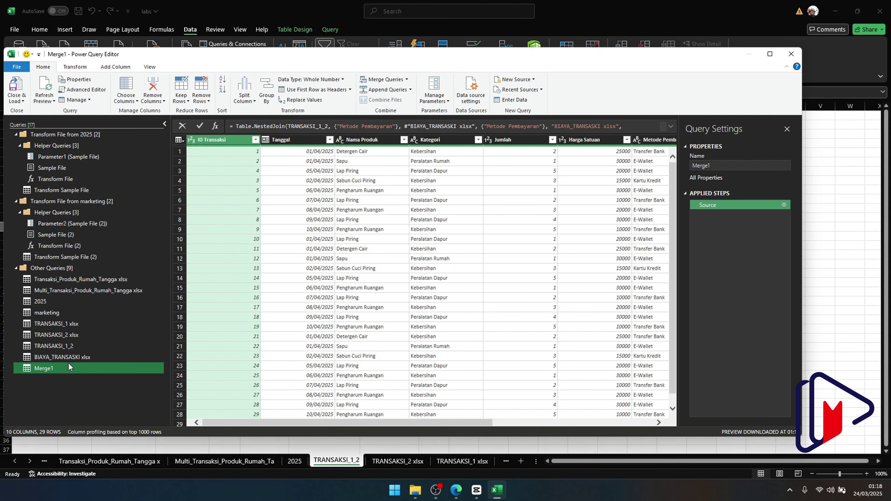
# Rename the merged query to "Biaya & Transaksi"
pyautogui.rightClick(49, 366)
pyautogui.click(75, 367)
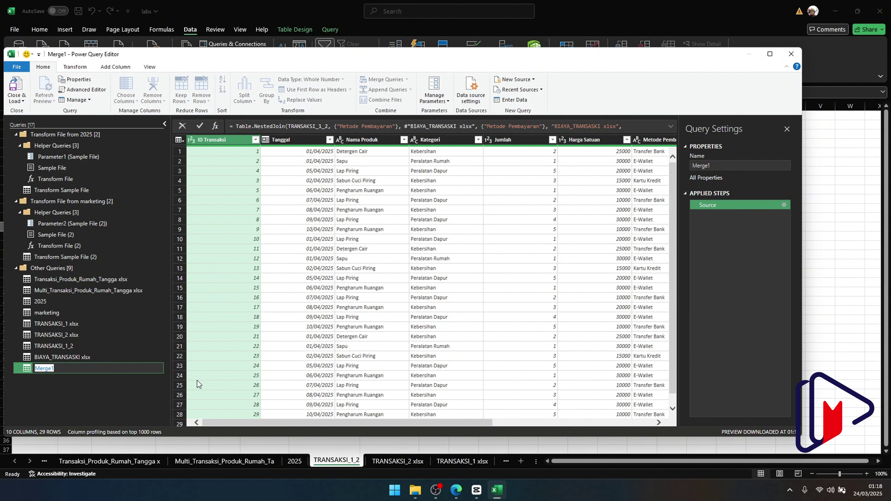
pyautogui.write('Biaya & Transaksi')
pyautogui.press('Return')
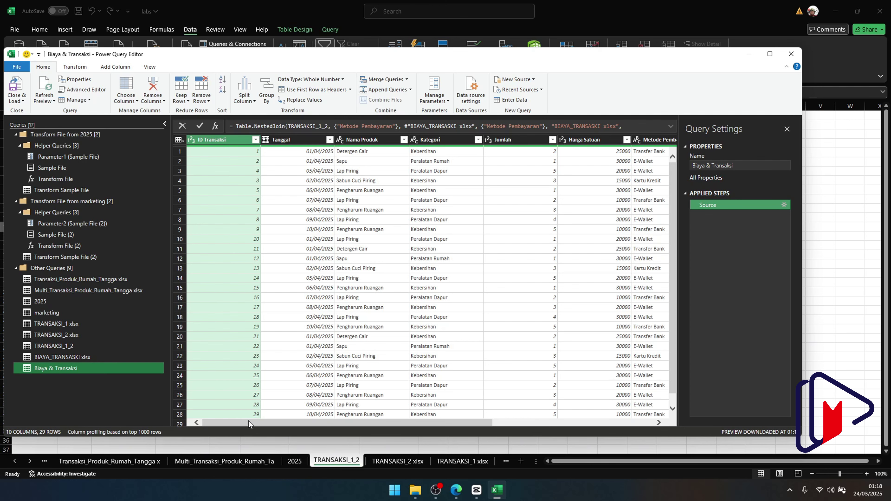
# Preview the third row's nested fee table, and expand the BIAYA_TRANSASKI xlsx column into Metode Pembayaran and Biaya with the original name as prefix
pyautogui.moveTo(264, 425); pyautogui.dragTo(441, 430)
pyautogui.click(625, 170)
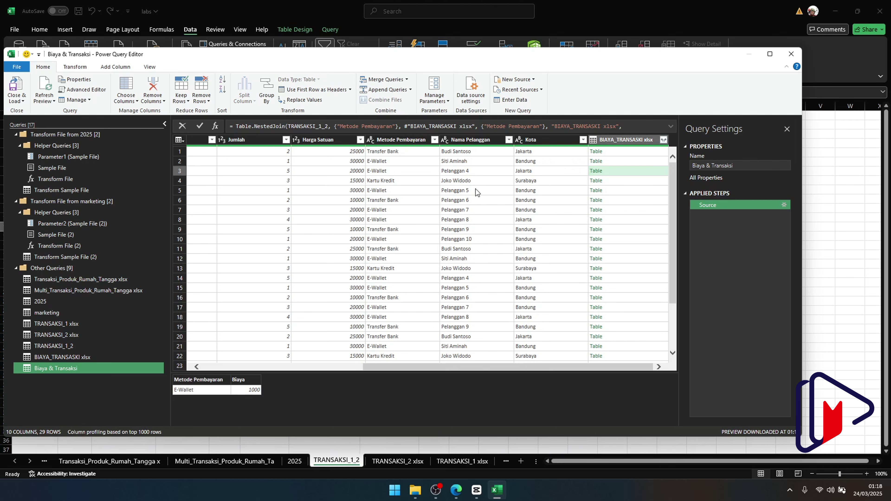
pyautogui.click(206, 190)
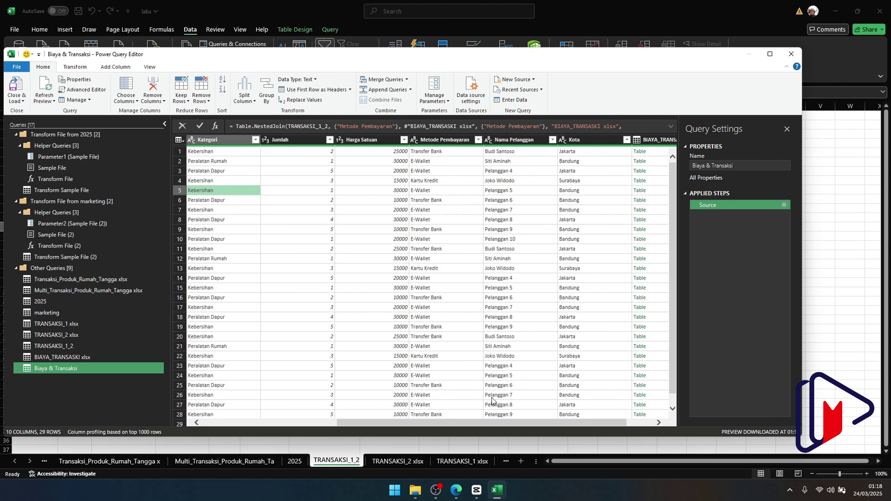
pyautogui.click(445, 417)
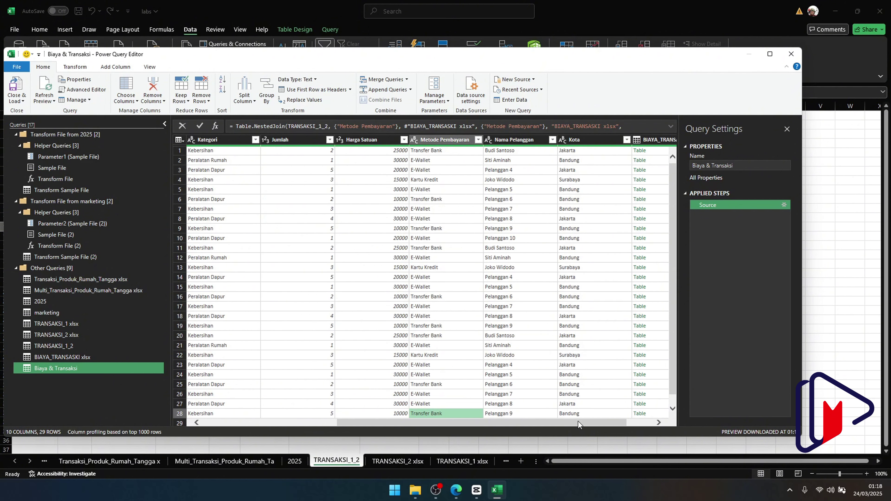
pyautogui.moveTo(578, 421); pyautogui.dragTo(647, 420)
pyautogui.click(663, 139)
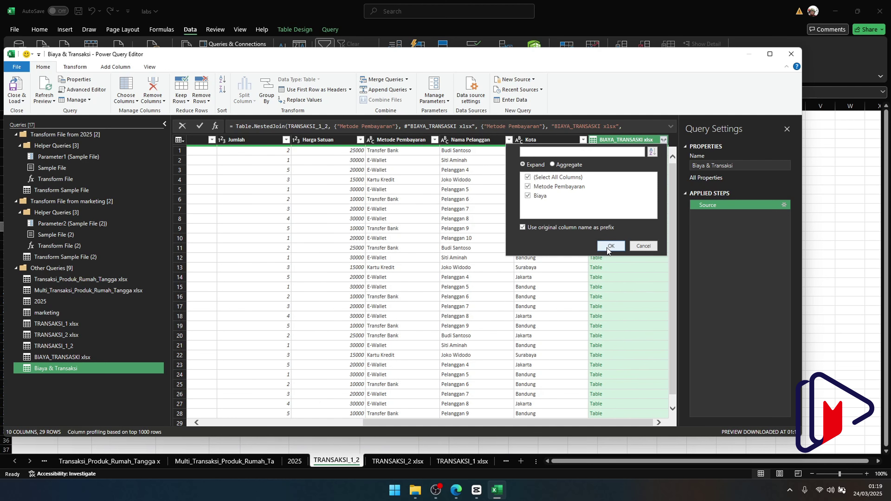
pyautogui.click(611, 245)
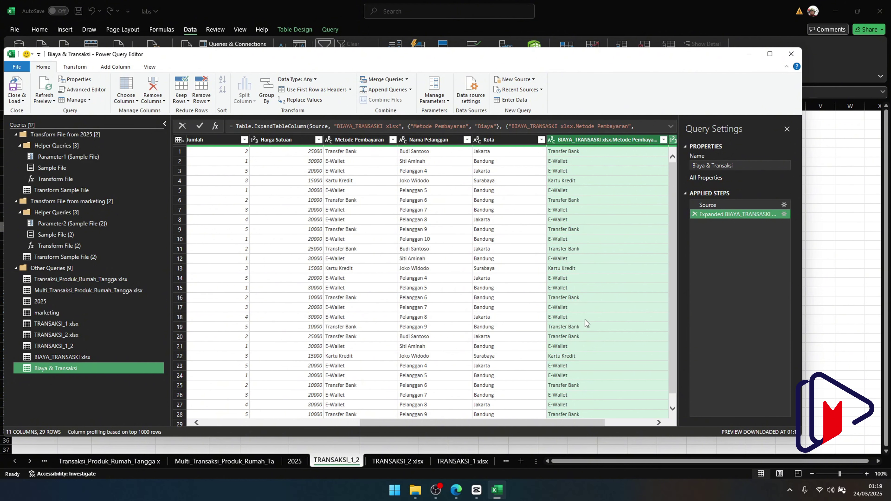
pyautogui.moveTo(546, 423); pyautogui.dragTo(596, 423)
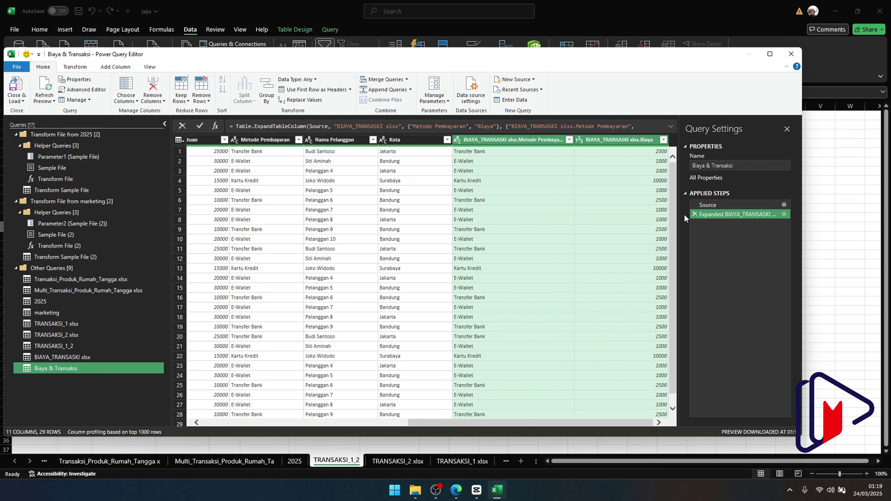
# Remove the expansion step and re-expand the BIAYA_TRANSASKI xlsx column into Metode Pembayaran and Biaya without the original column name as prefix
pyautogui.click(695, 214)
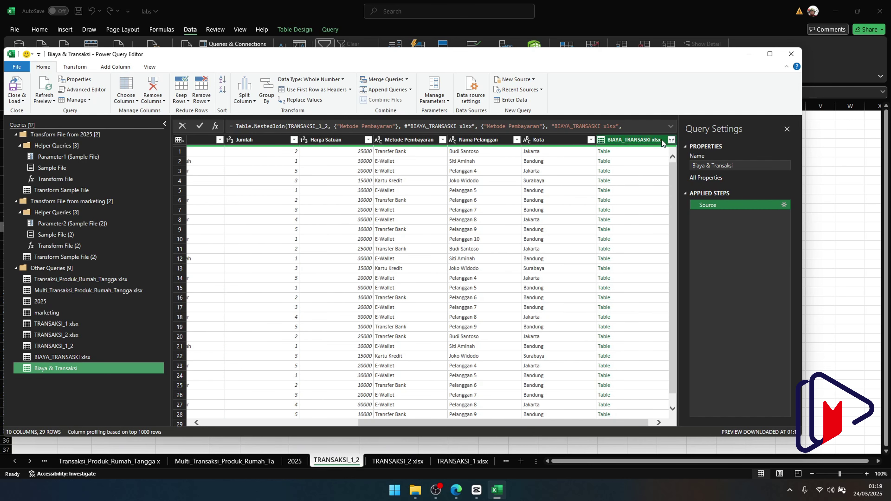
pyautogui.click(669, 141)
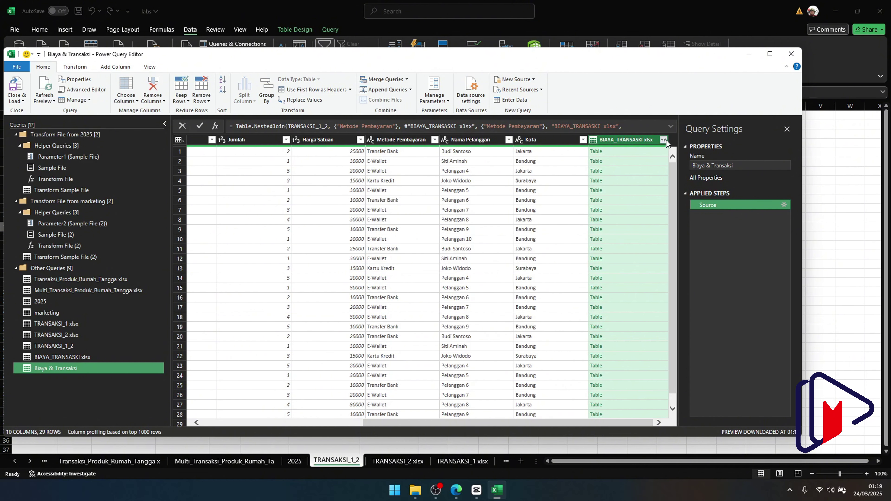
pyautogui.click(664, 140)
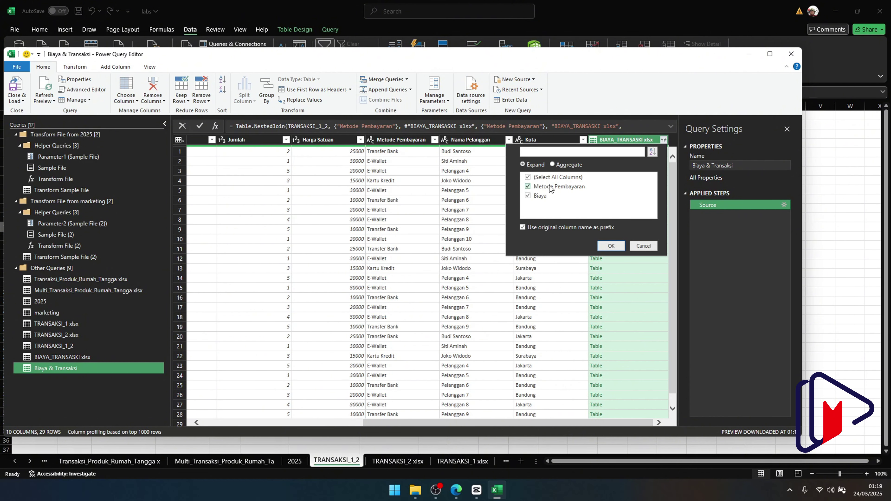
pyautogui.click(526, 225)
pyautogui.click(611, 245)
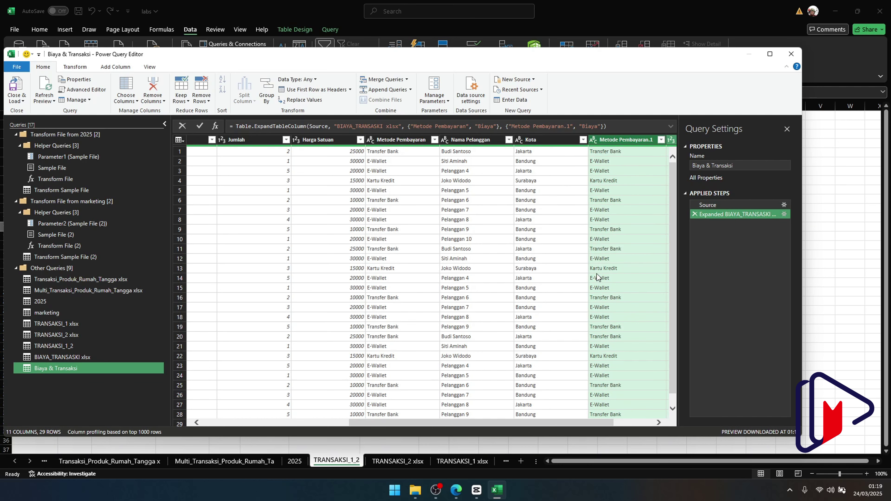
pyautogui.moveTo(527, 424); pyautogui.dragTo(584, 423)
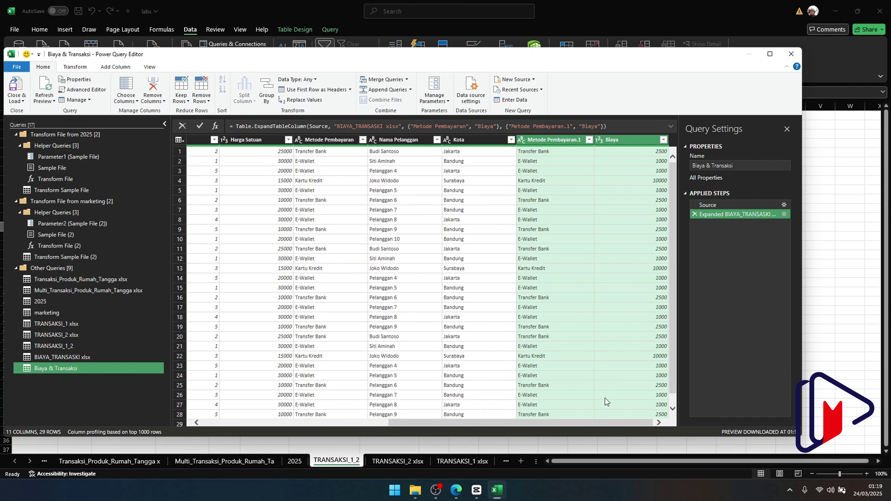
# Check the Biaya values against the payment methods in the first, second and fourth rows
pyautogui.click(312, 151)
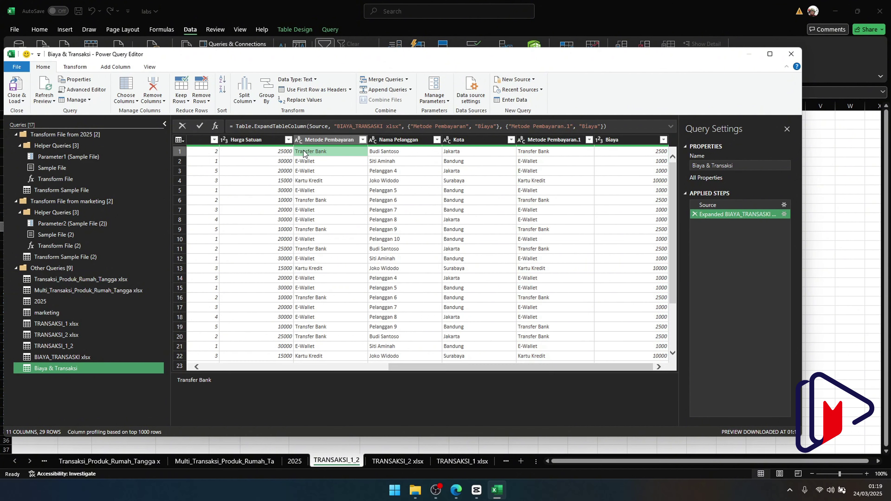
pyautogui.click(287, 152)
pyautogui.click(655, 153)
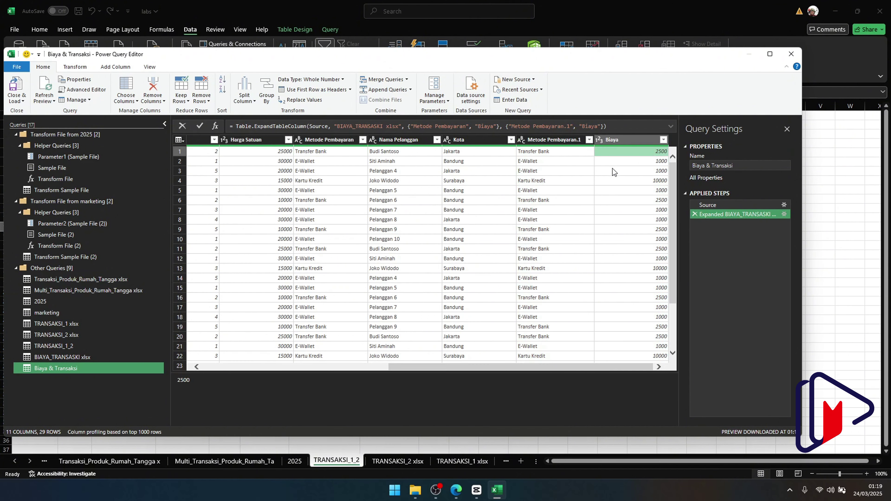
pyautogui.click(650, 162)
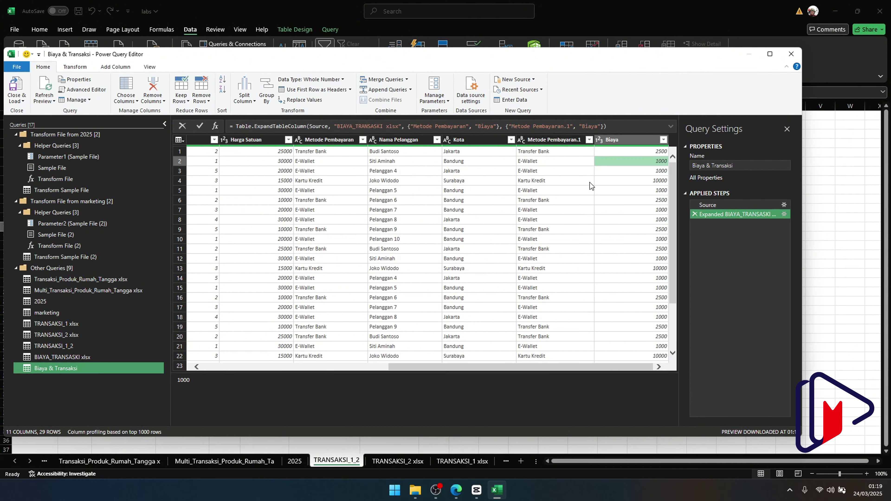
pyautogui.click(582, 182)
pyautogui.click(629, 180)
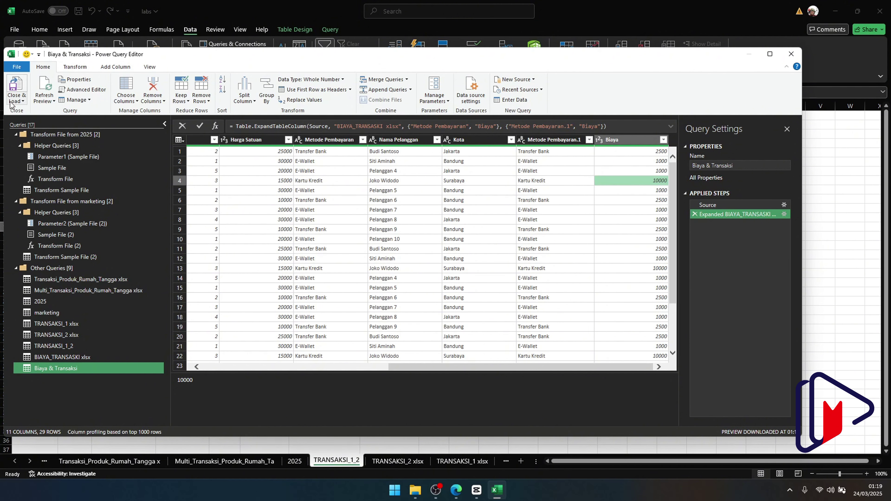
# Load the Biaya & Transaksi query into a new worksheet, and save and close the labs workbook
pyautogui.click(18, 100)
pyautogui.click(42, 110)
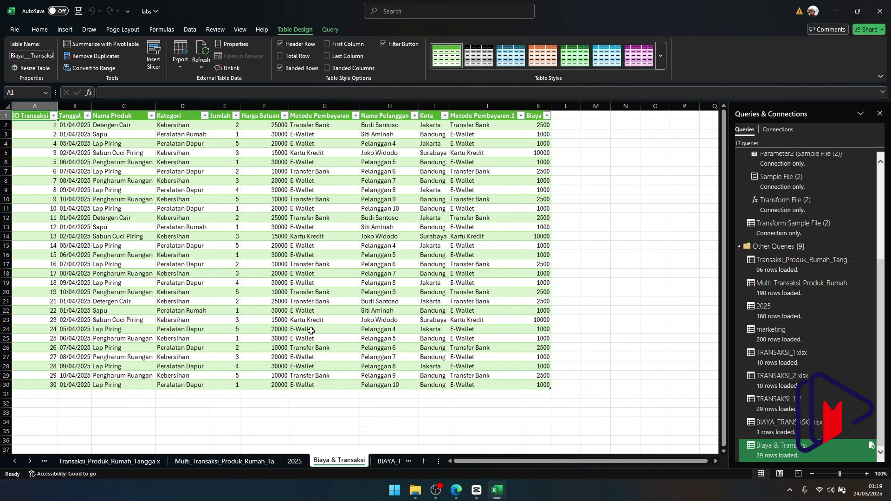
pyautogui.click(318, 404)
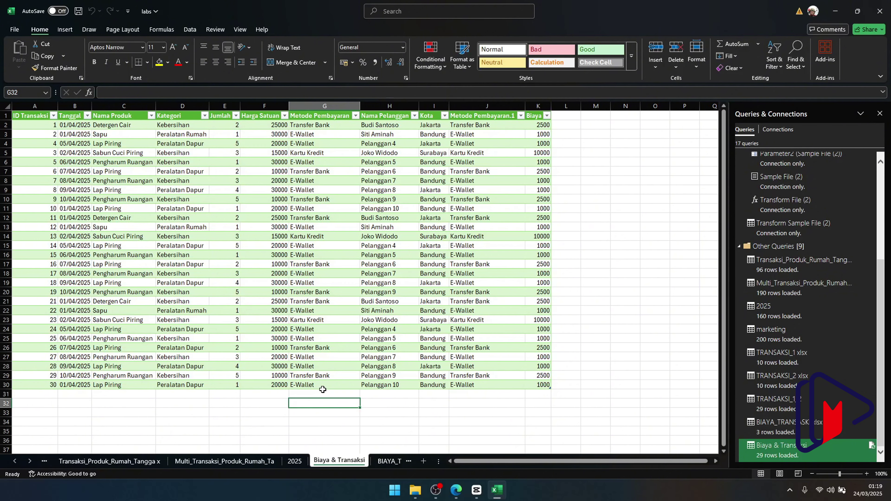
pyautogui.click(330, 348)
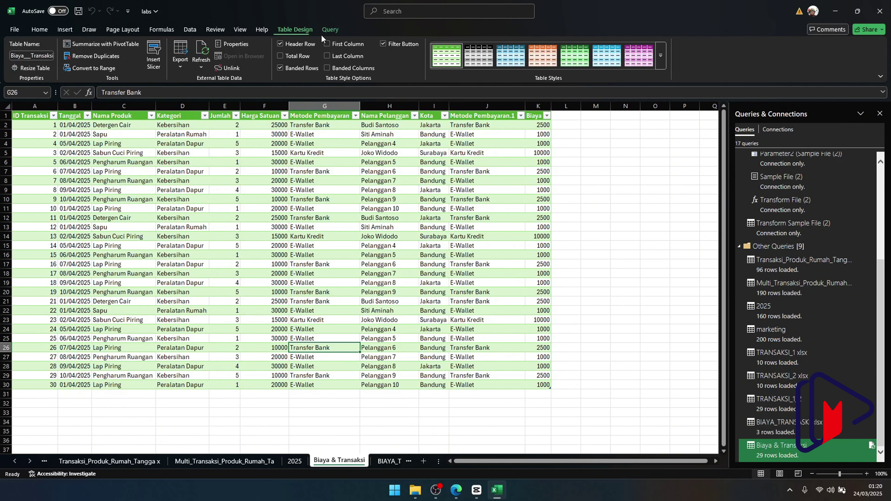
pyautogui.hotkey('ctrl', 's')
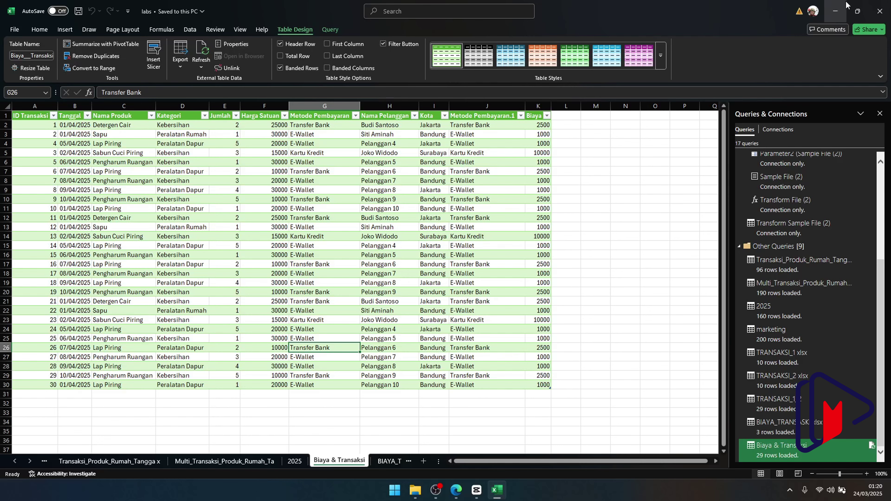
pyautogui.click(877, 7)
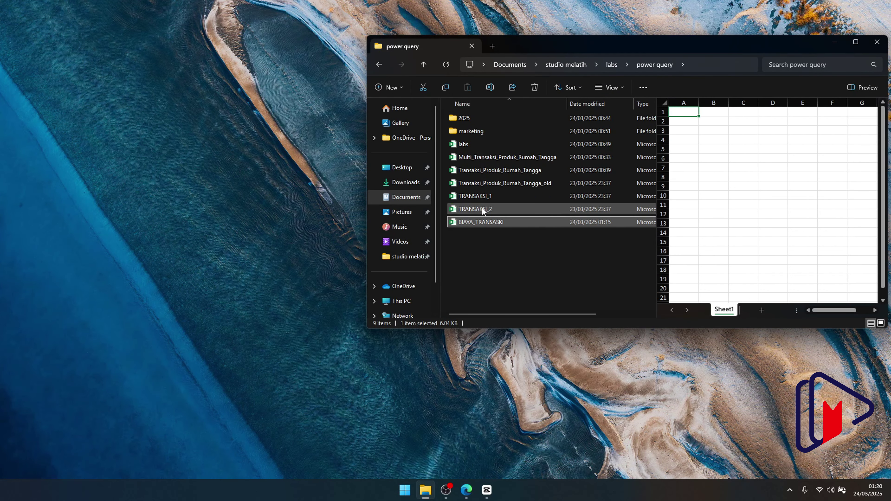
# Open the TRANSAKSI_2 workbook and add a row with ID Transaksi 31, copying the other fields from the row above
pyautogui.click(482, 210)
pyautogui.doubleClick(482, 210)
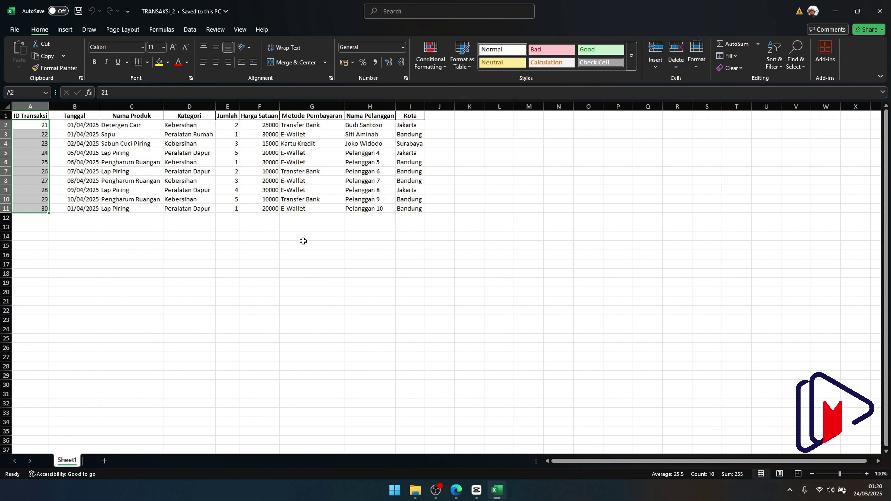
pyautogui.click(36, 217)
pyautogui.write('31')
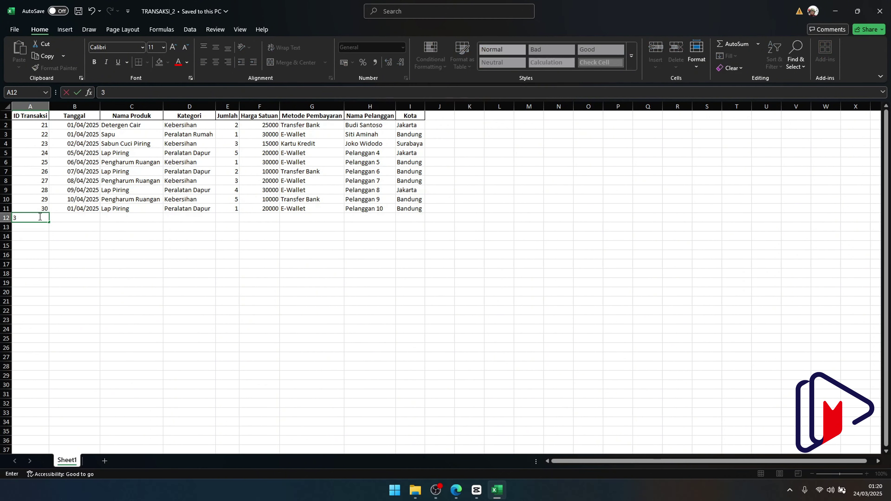
pyautogui.click(151, 230)
pyautogui.moveTo(89, 208); pyautogui.dragTo(404, 212)
pyautogui.hotkey('ctrl', 'c')
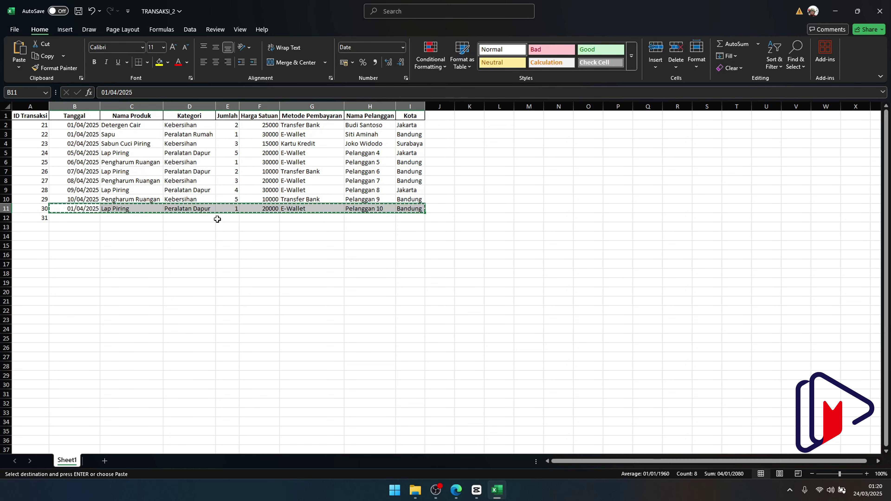
pyautogui.click(79, 219)
pyautogui.hotkey('ctrl', 'v')
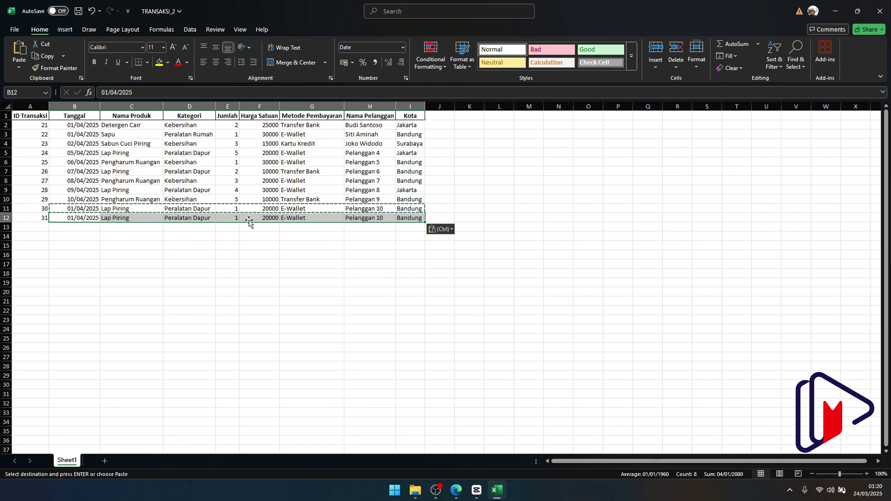
# Set the new row's Metode Pembayaran to Cash, and save and close TRANSAKSI_2
pyautogui.click(296, 218)
pyautogui.write('Ca')
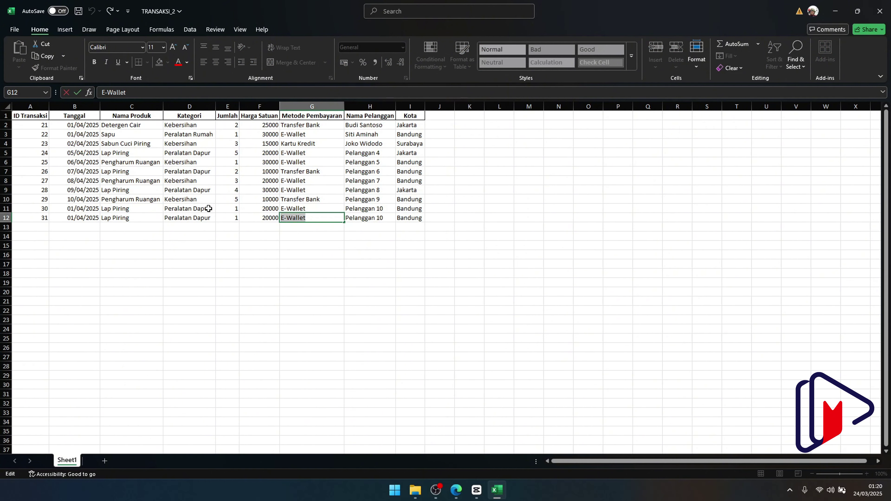
pyautogui.write('sh')
pyautogui.press('Return')
pyautogui.press('BackSpace')
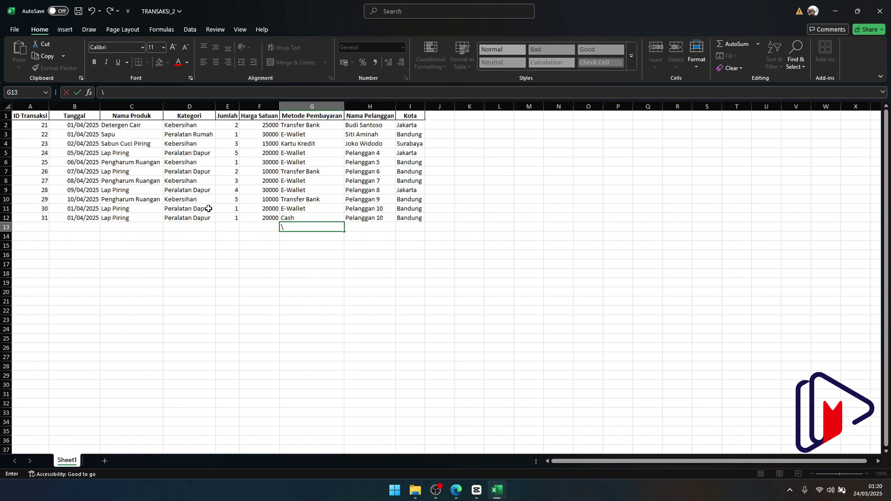
pyautogui.press('Return')
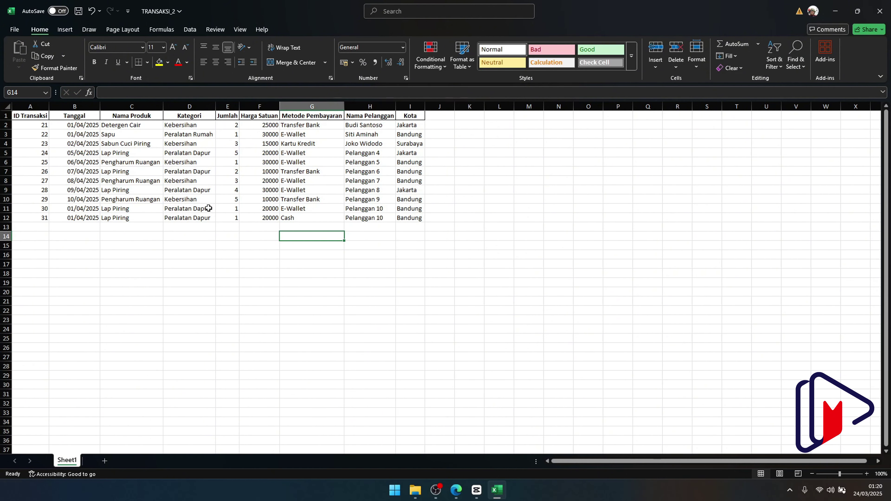
pyautogui.hotkey('ctrl', 's')
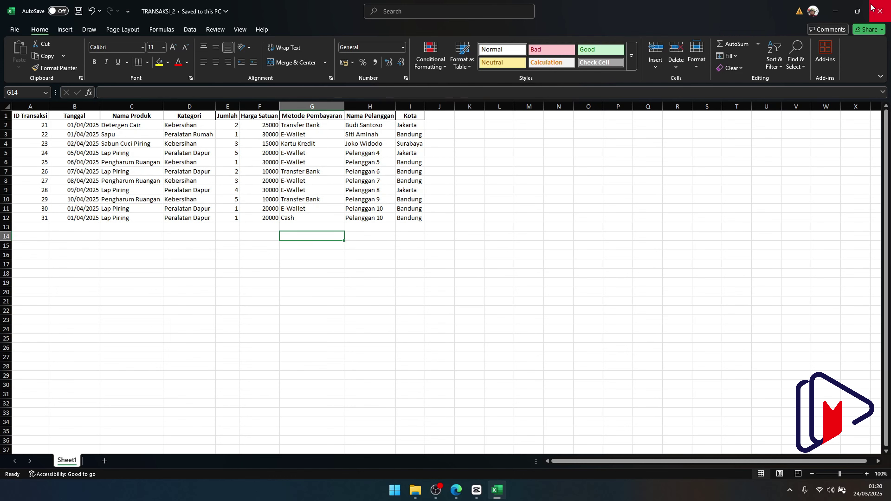
pyautogui.click(873, 7)
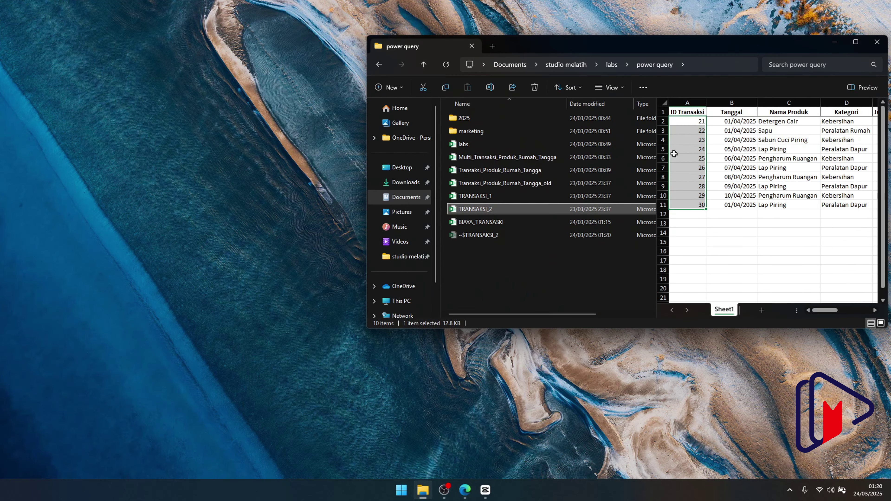
# Reopen the labs workbook and refresh the Biaya & Transaksi query
pyautogui.doubleClick(463, 144)
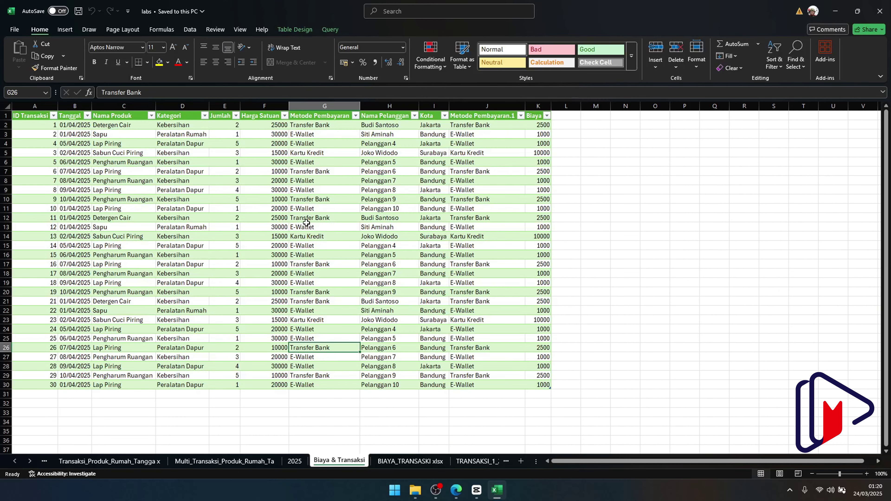
pyautogui.click(329, 30)
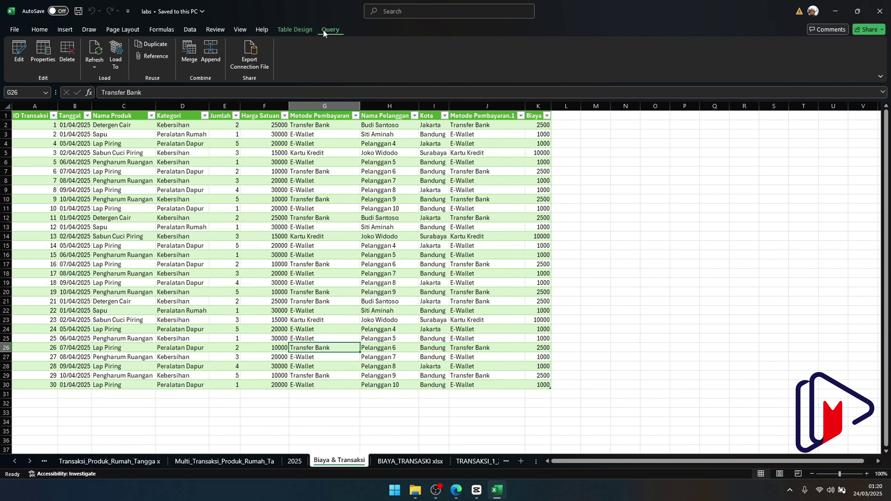
pyautogui.click(95, 54)
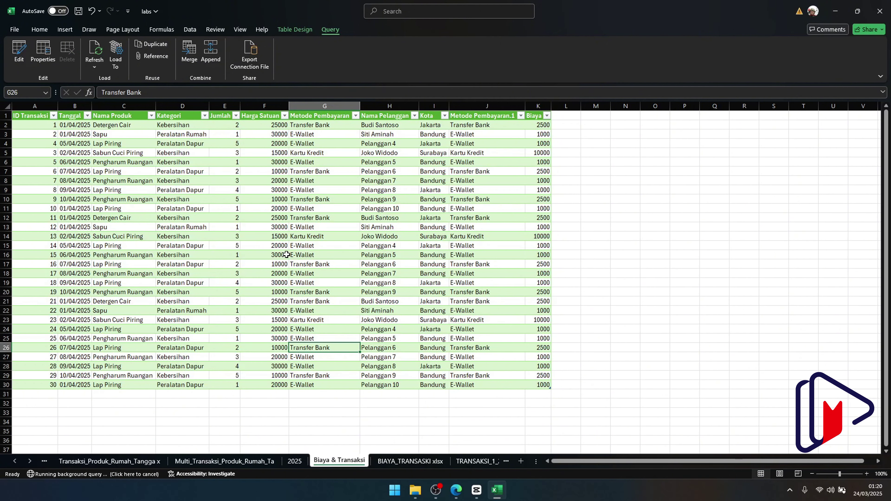
# Refresh the TRANSAKSI_1_2 query on its own sheet and return to the Biaya & Transaksi sheet
pyautogui.click(475, 462)
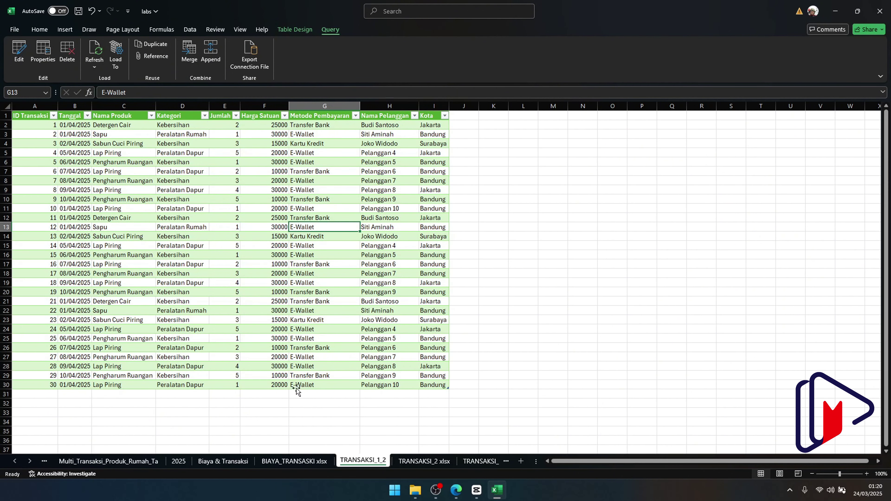
pyautogui.click(94, 51)
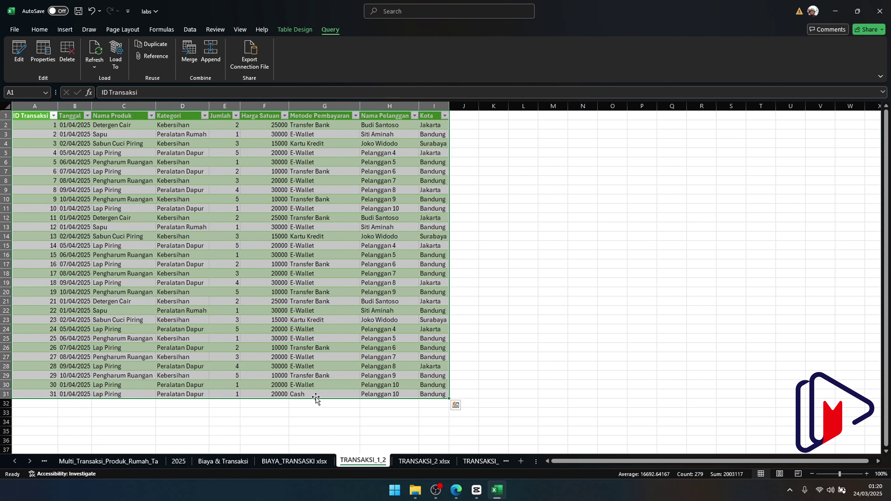
pyautogui.click(223, 460)
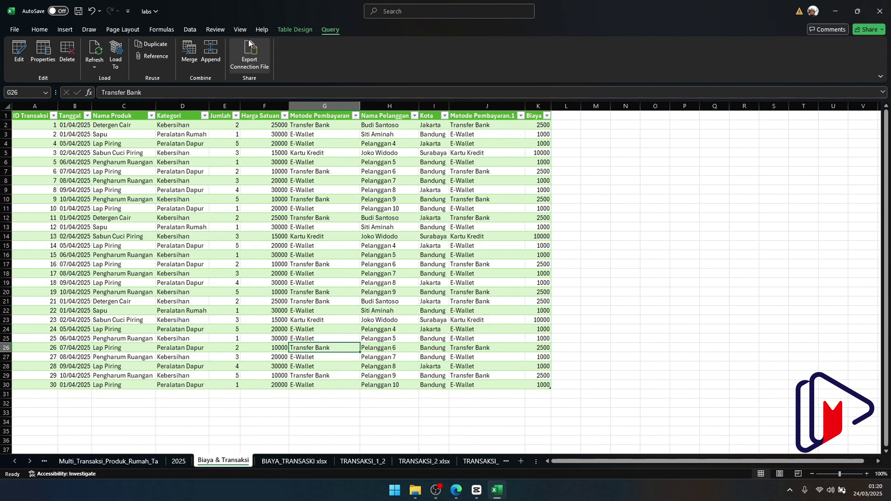
# Open the Biaya & Transaksi query for editing and set up a merge as new with TRANSAKSI_1_2 first and BIAYA_TRANSASKI xlsx second
pyautogui.click(19, 53)
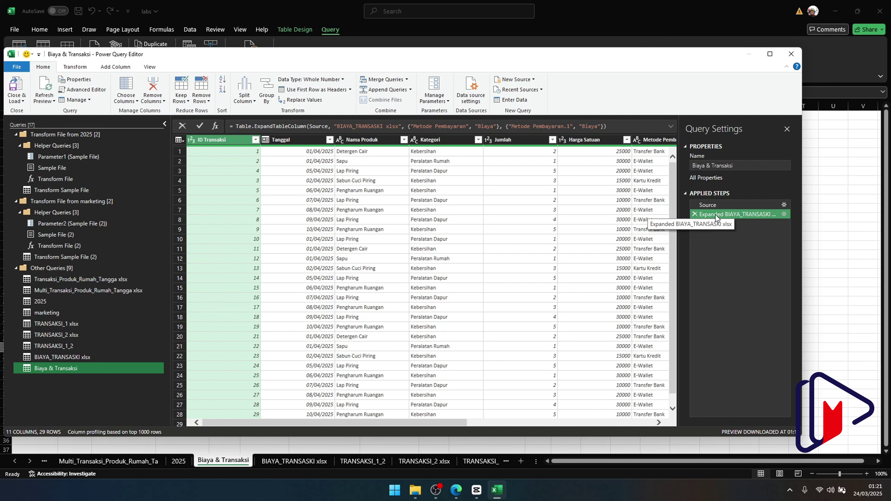
pyautogui.click(406, 80)
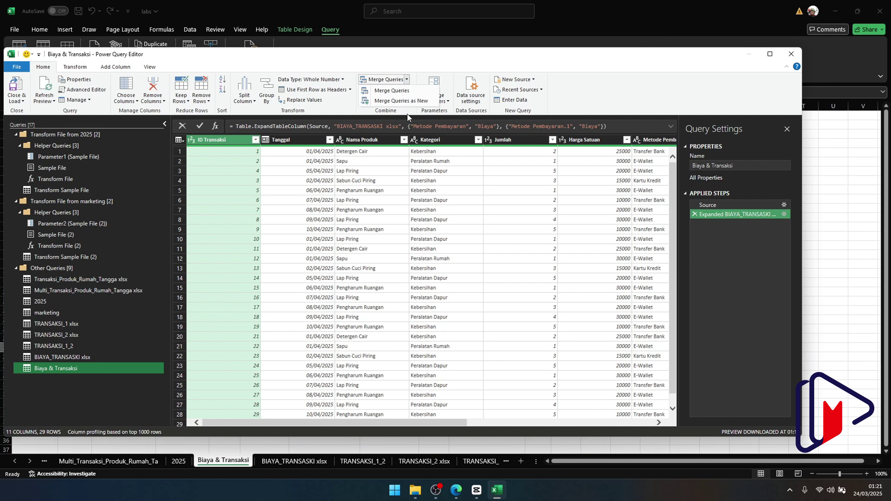
pyautogui.click(408, 101)
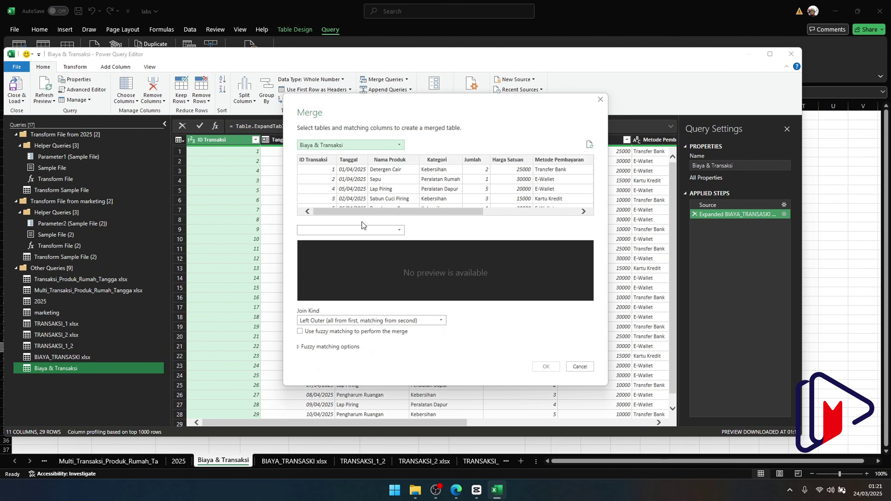
pyautogui.click(361, 229)
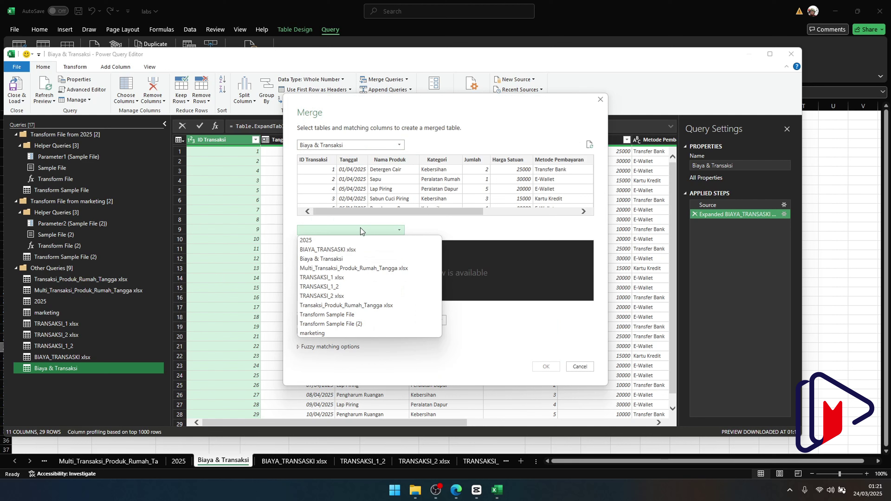
pyautogui.click(344, 248)
pyautogui.click(351, 148)
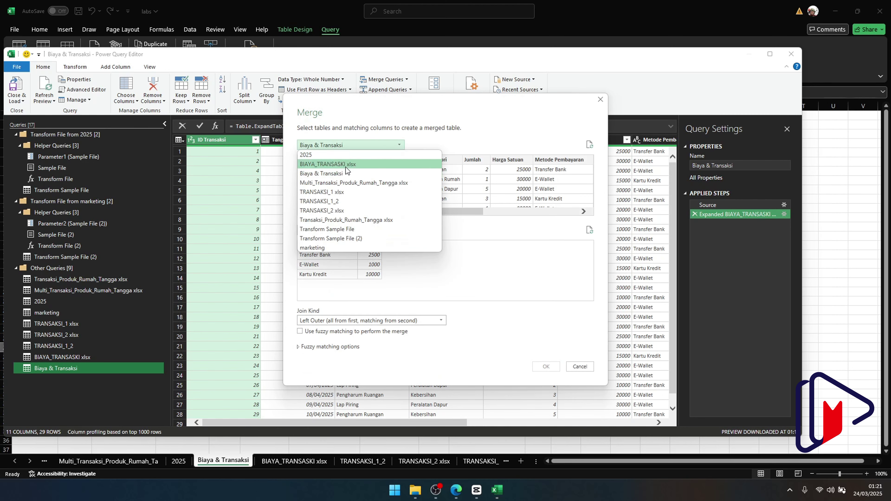
pyautogui.click(344, 201)
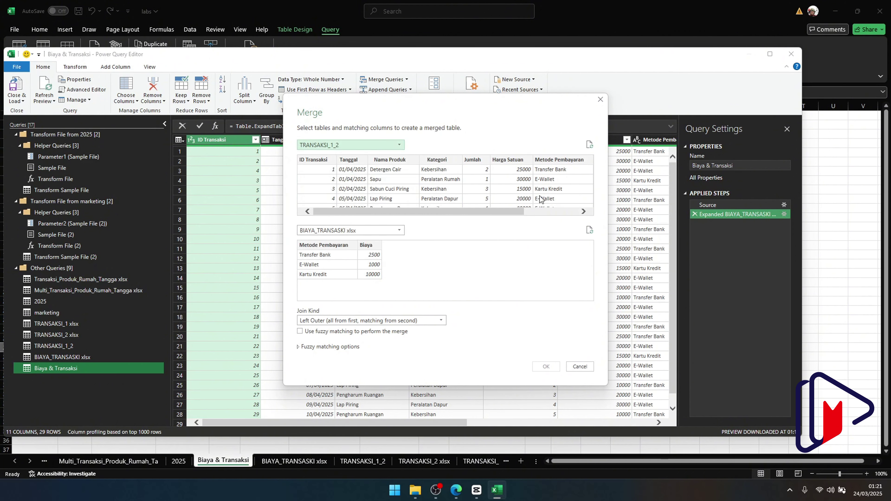
# Set the merge's join kind to Left Anti (rows only in first) and match both tables on Metode Pembayaran
pyautogui.click(409, 321)
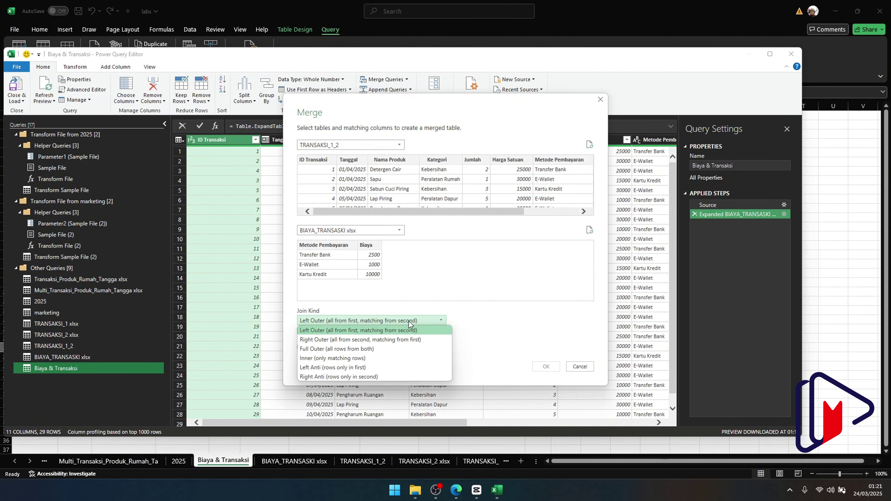
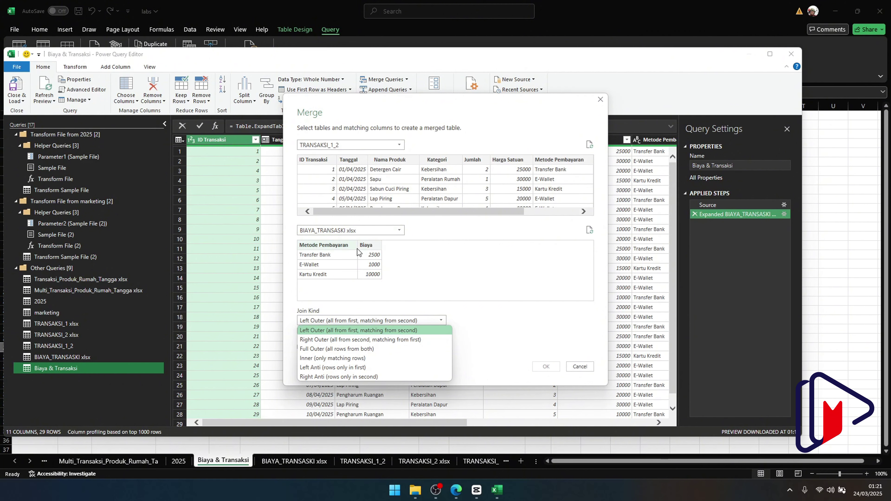
pyautogui.click(334, 367)
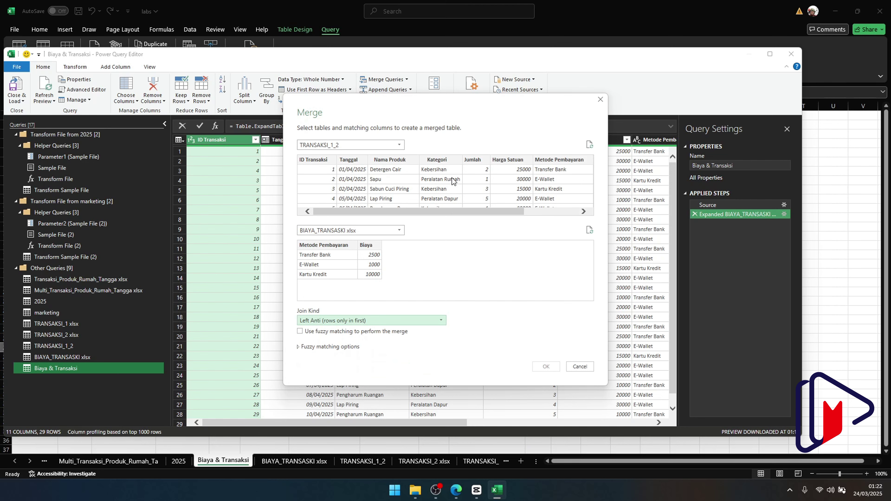
pyautogui.click(423, 183)
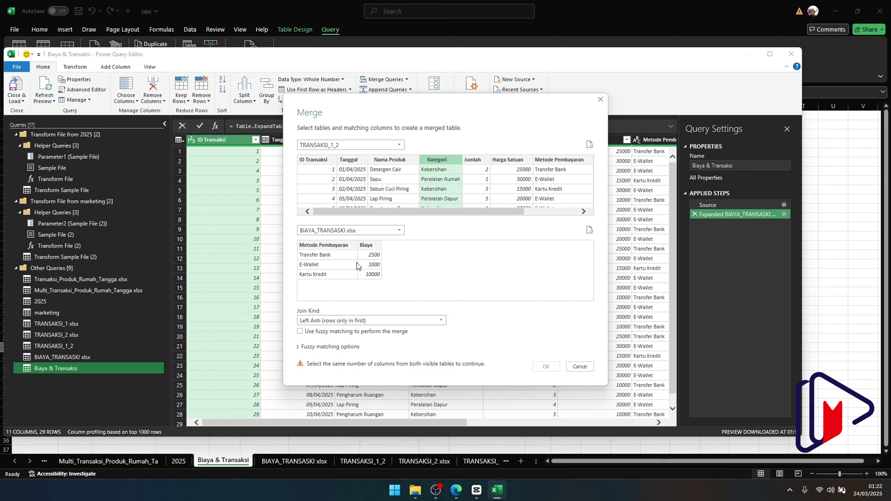
pyautogui.click(555, 176)
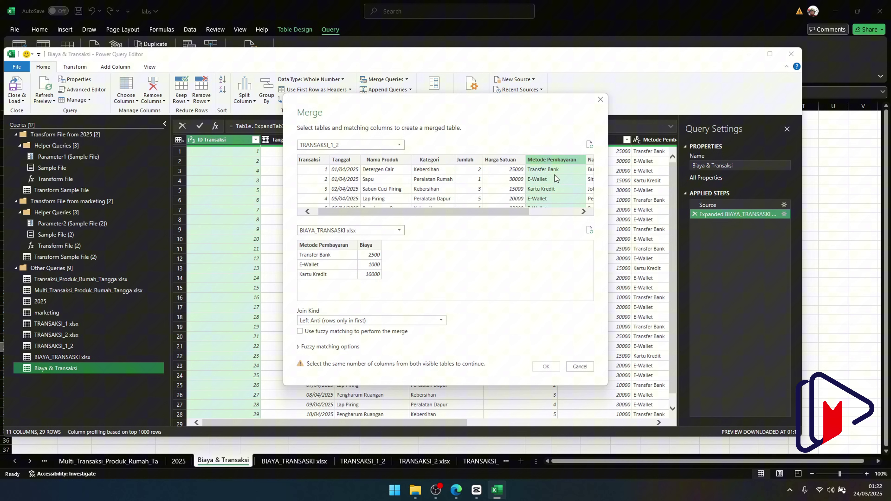
pyautogui.click(320, 271)
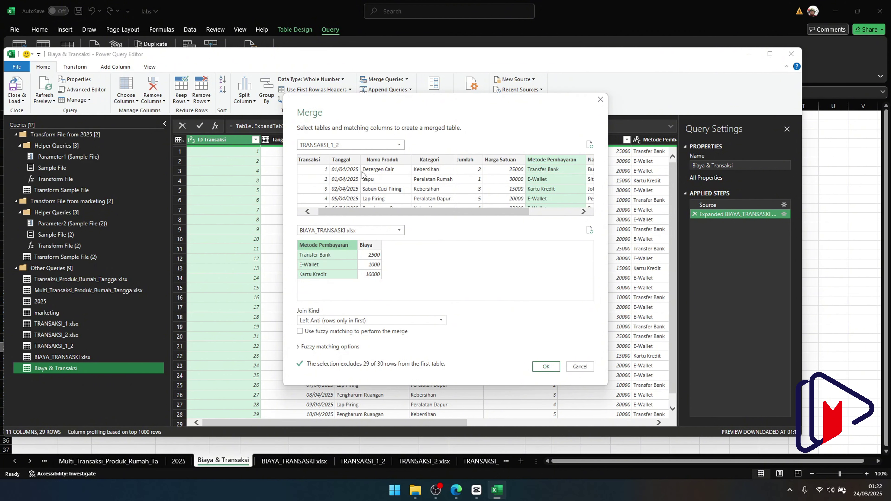
# Try the merge with BIAYA_TRANSASKI xlsx as the first table and TRANSAKSI_1_2 as the second, matched on Metode Pembayaran
pyautogui.click(356, 146)
pyautogui.click(352, 162)
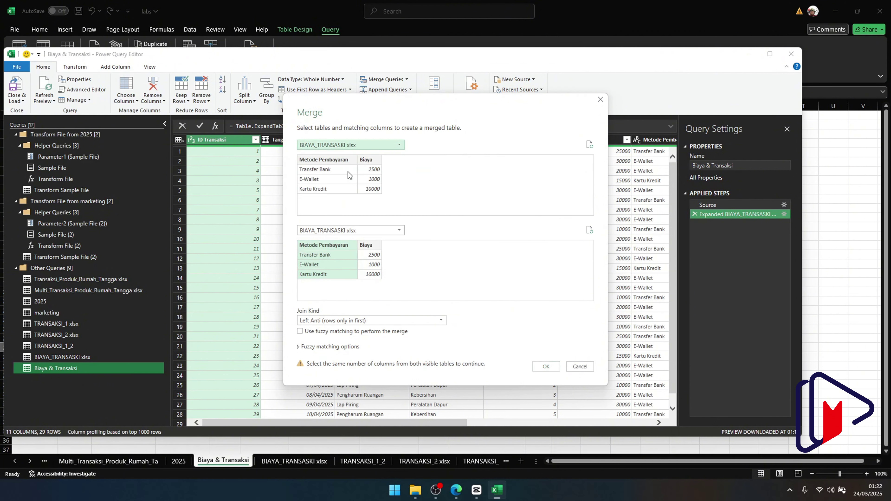
pyautogui.click(334, 230)
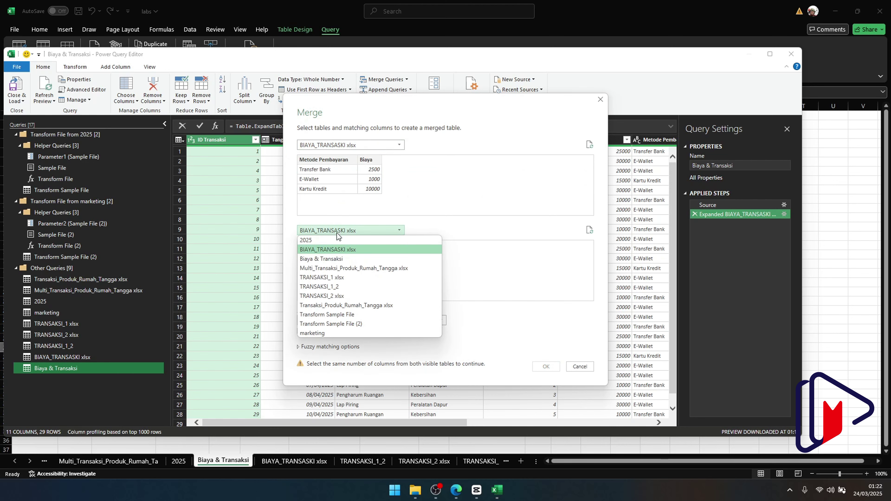
pyautogui.click(336, 290)
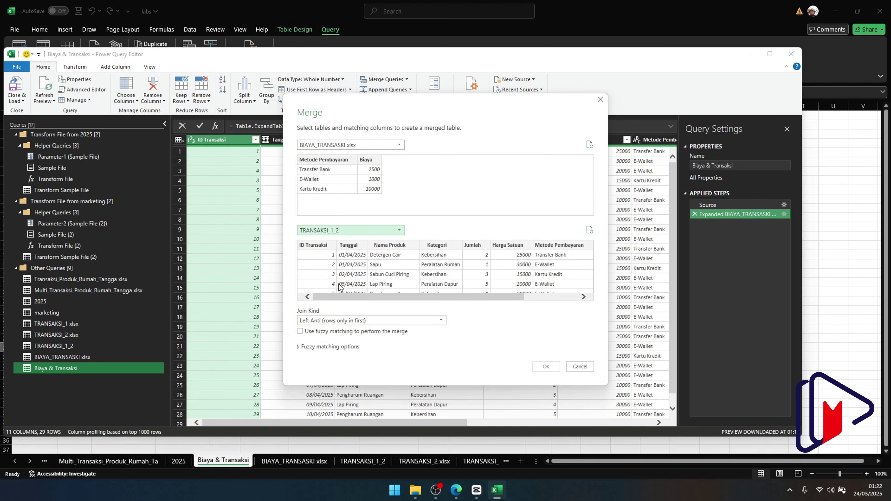
pyautogui.click(339, 171)
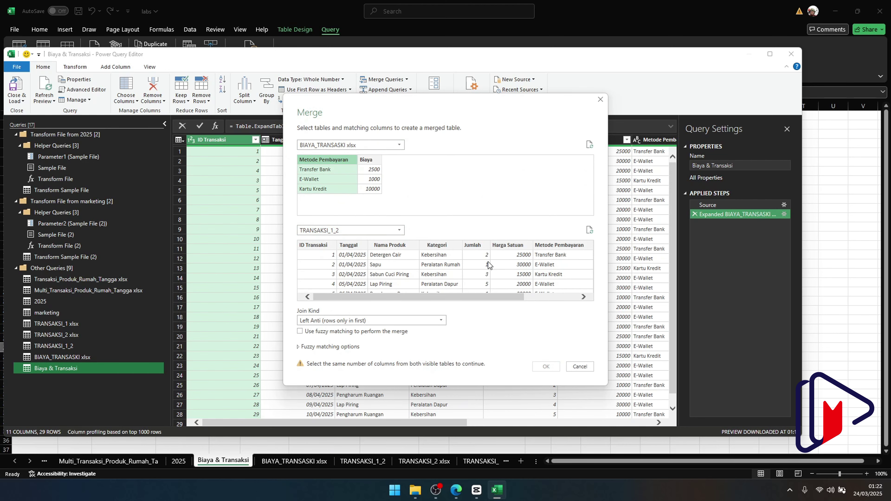
pyautogui.click(547, 270)
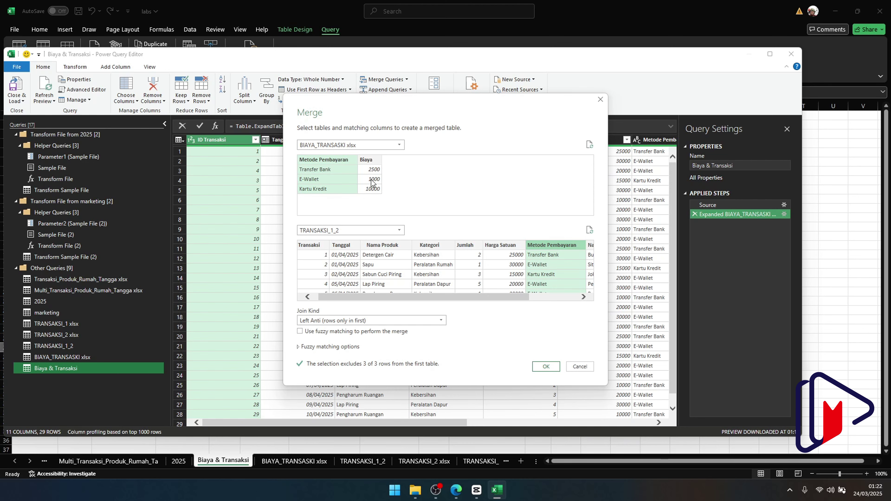
pyautogui.click(332, 170)
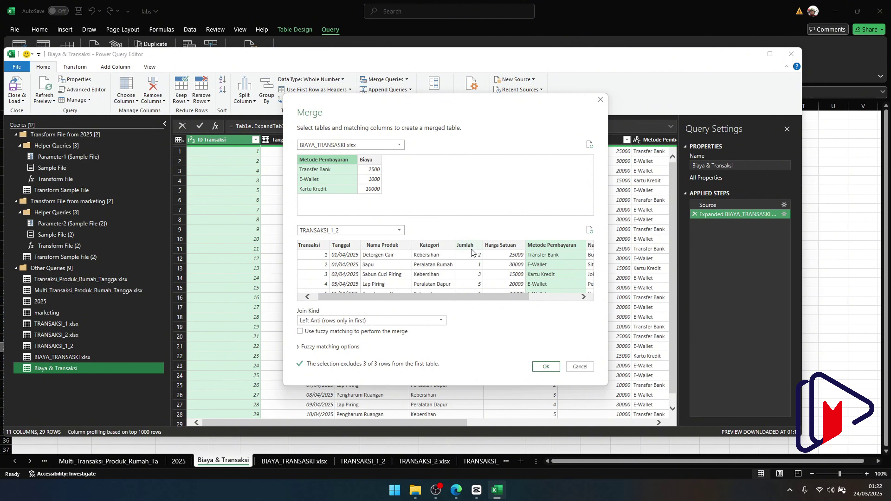
pyautogui.click(472, 267)
pyautogui.click(531, 264)
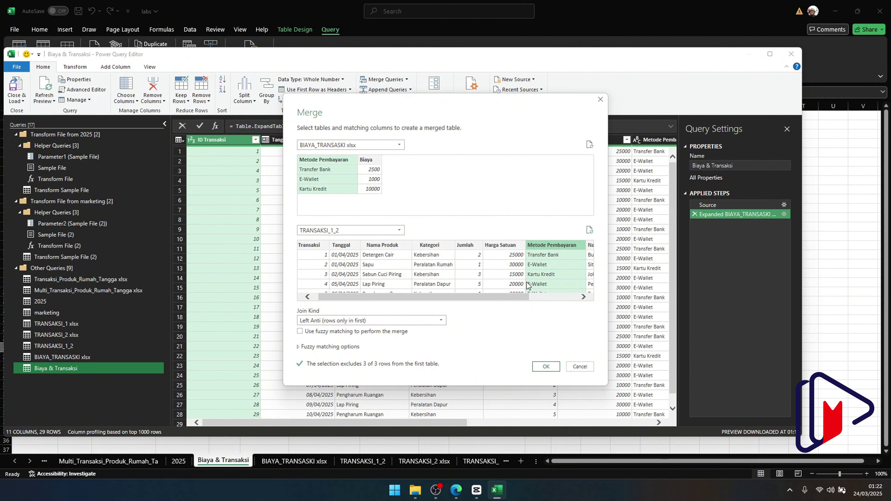
pyautogui.click(346, 173)
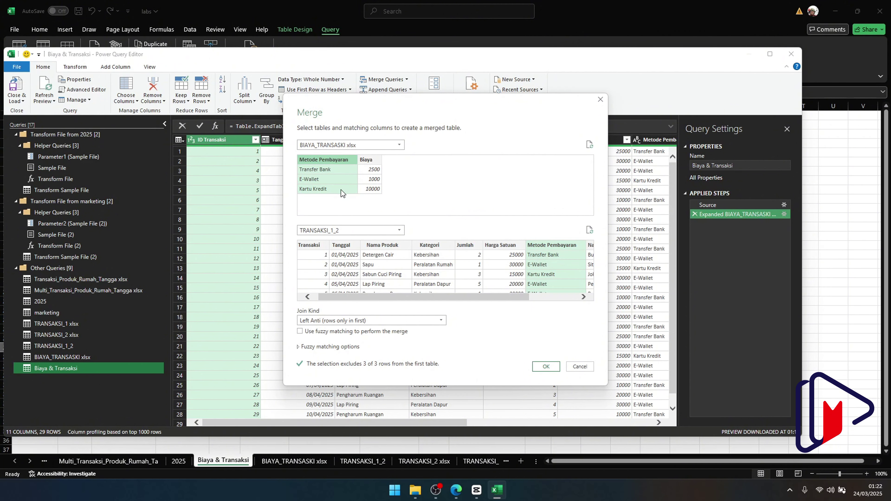
# Make TRANSAKSI_1_2 the first table and BIAYA_TRANSASKI xlsx the second, match them on Metode Pembayaran, and create the merged query
pyautogui.click(344, 145)
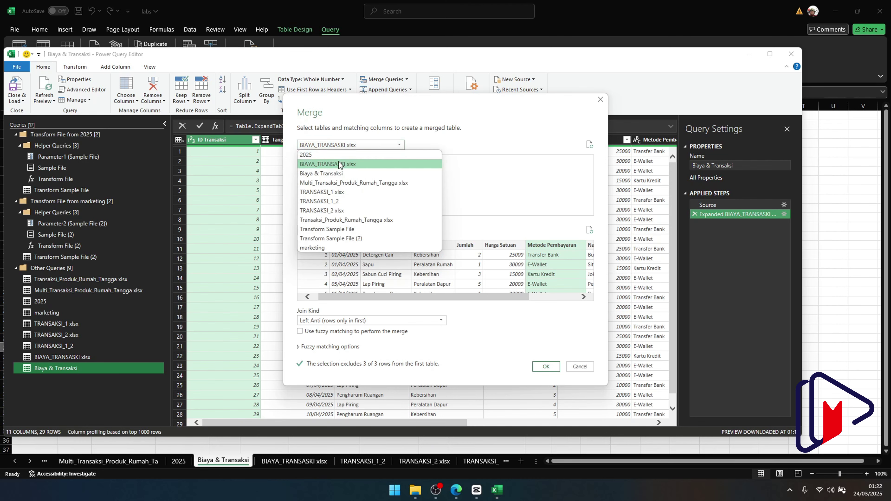
pyautogui.click(338, 201)
pyautogui.click(335, 230)
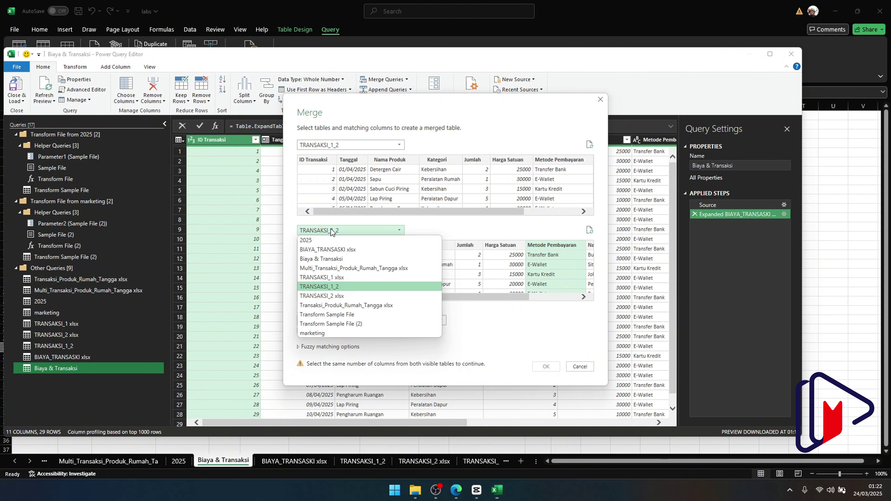
pyautogui.click(335, 250)
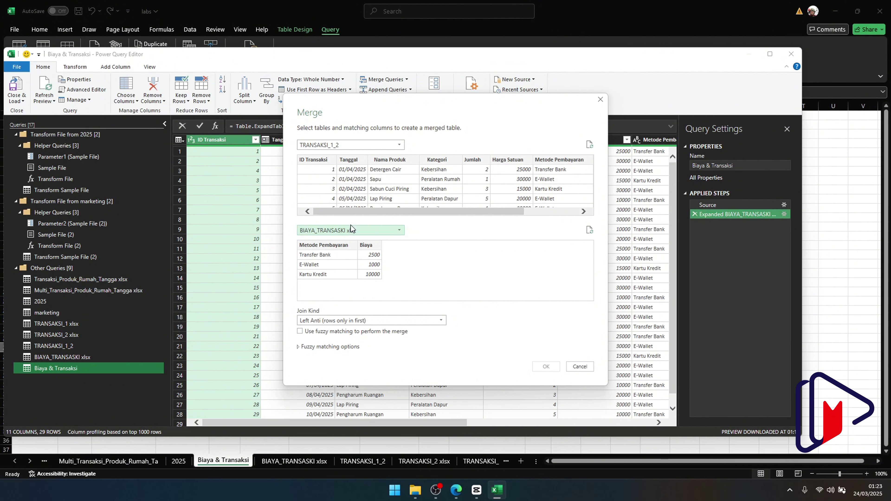
pyautogui.click(560, 175)
pyautogui.click(315, 266)
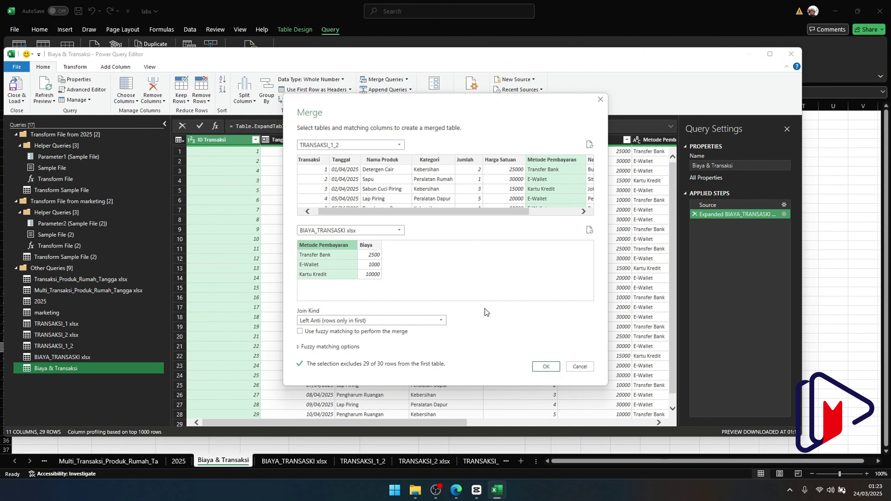
pyautogui.click(546, 367)
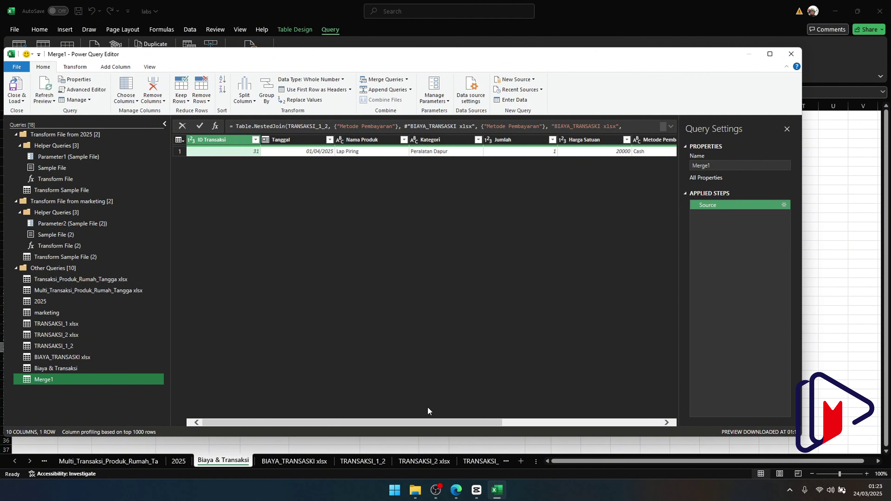
pyautogui.moveTo(427, 422); pyautogui.dragTo(593, 418)
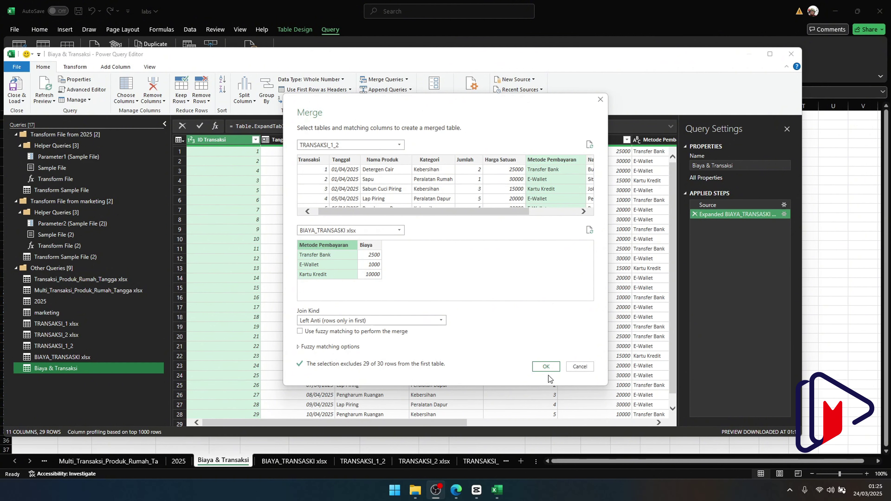
pyautogui.click(547, 367)
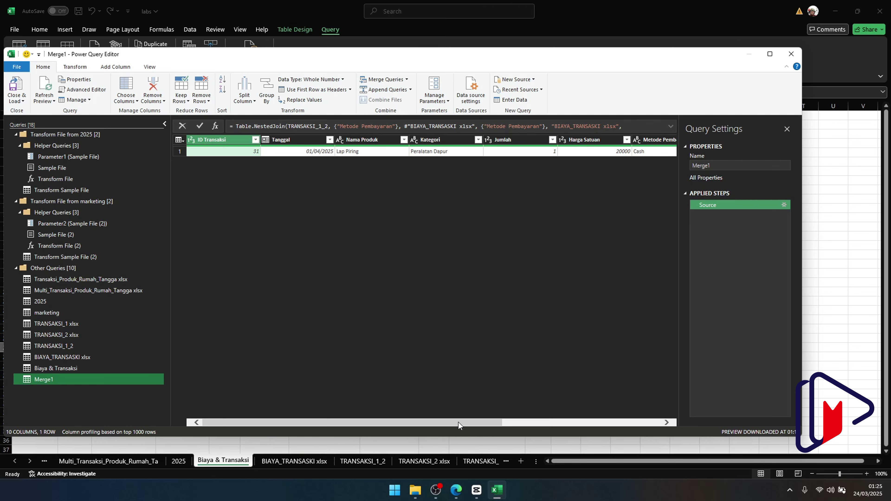
# Expand the merged BIAYA_TRANSASKI xlsx column into its Metode Pembayaran and Biaya fields, keeping the original column name as prefix
pyautogui.moveTo(460, 424); pyautogui.dragTo(629, 427)
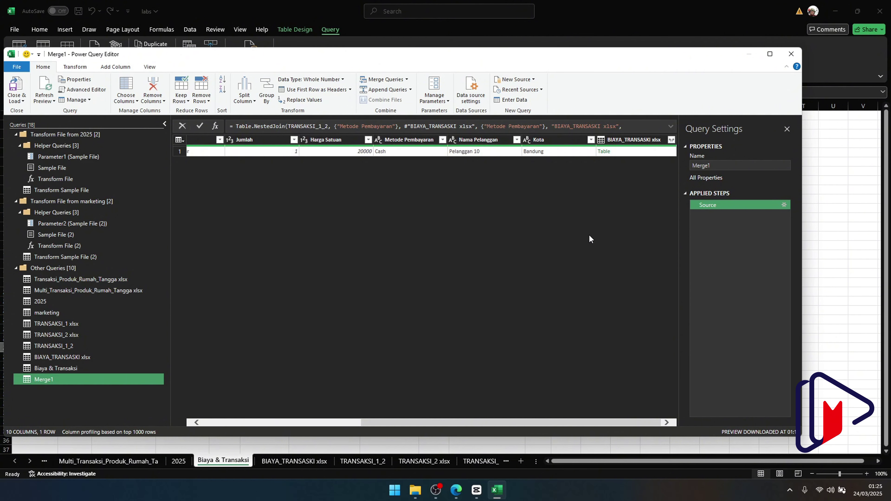
pyautogui.click(672, 139)
pyautogui.click(618, 246)
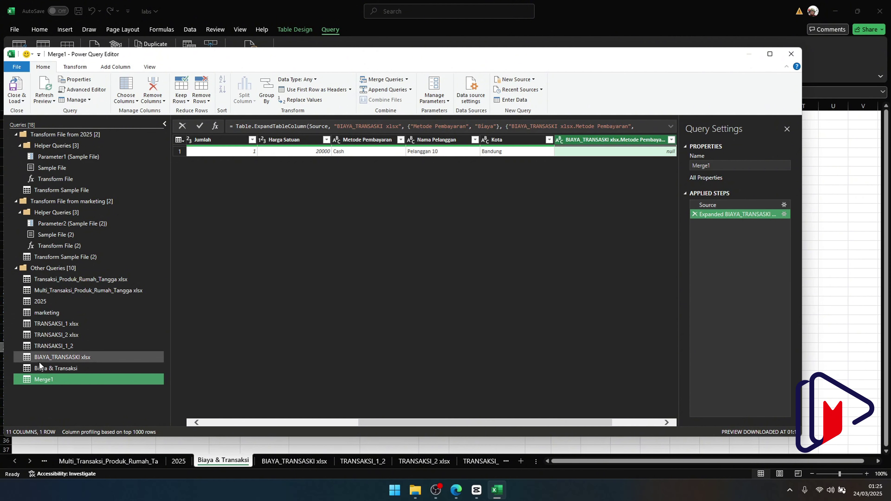
# Rename the new merged query as Biaya & Transaski Inner Left
pyautogui.rightClick(39, 379)
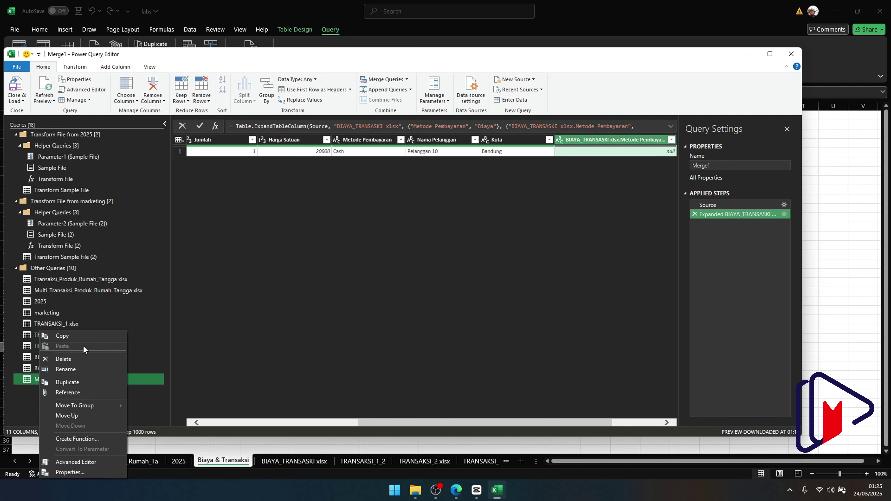
pyautogui.click(104, 370)
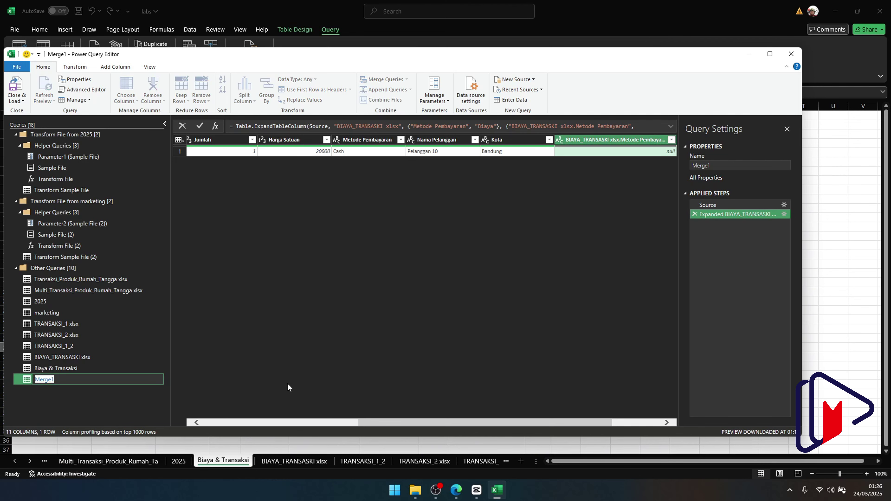
pyautogui.write('Biaya & Transaski Inner Left')
pyautogui.press('Return')
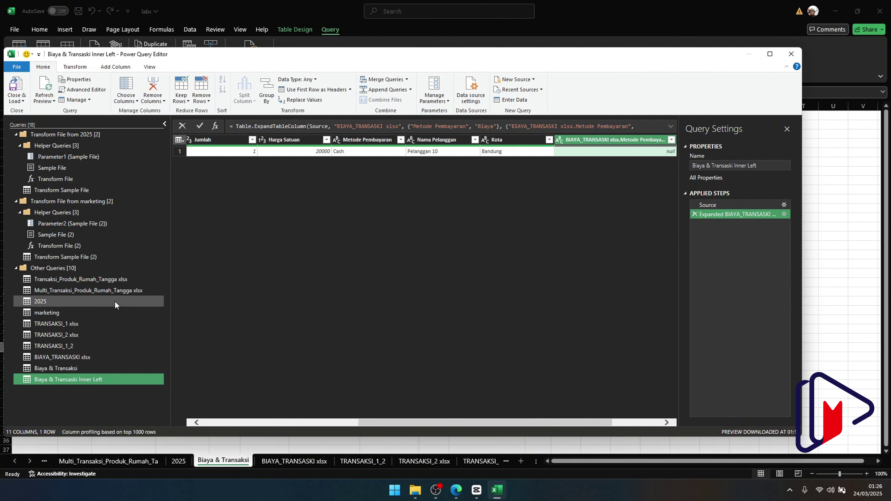
# Start a merge as new from TRANSAKSI_1_2 with BIAYA_TRANSASKI xlsx as the second table, matching both on Metode Pembayaran
pyautogui.click(78, 346)
pyautogui.click(407, 79)
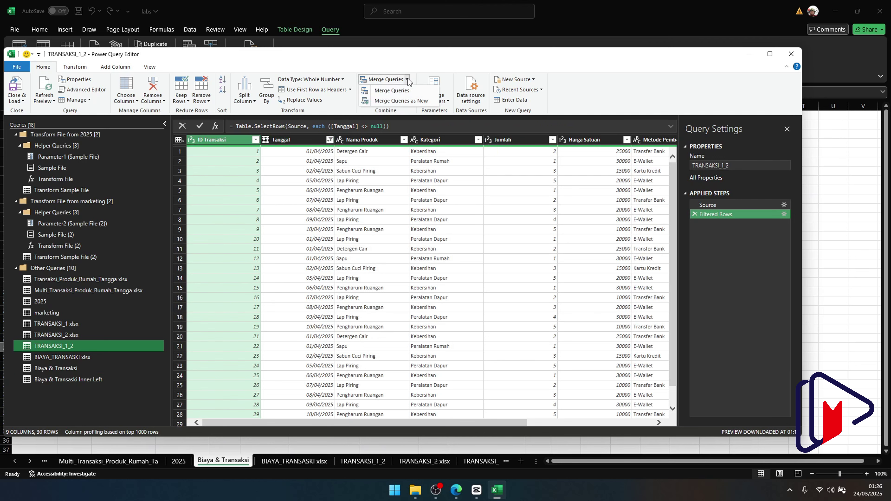
pyautogui.click(391, 90)
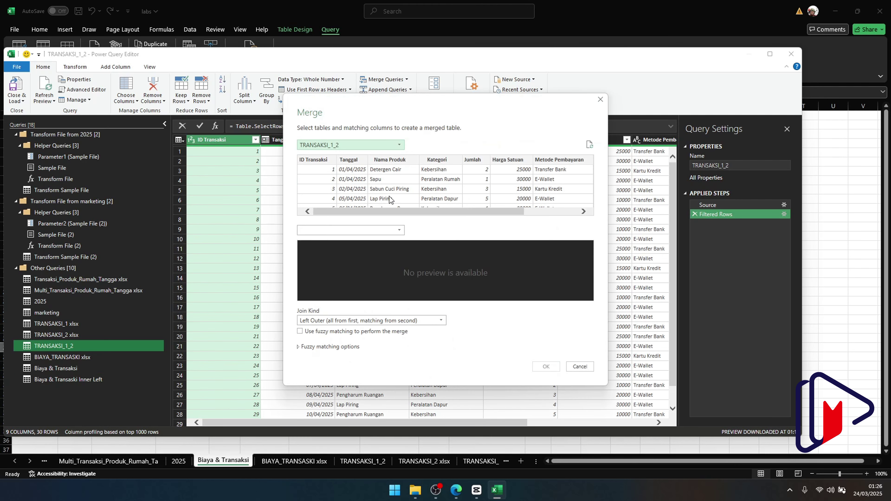
pyautogui.click(557, 176)
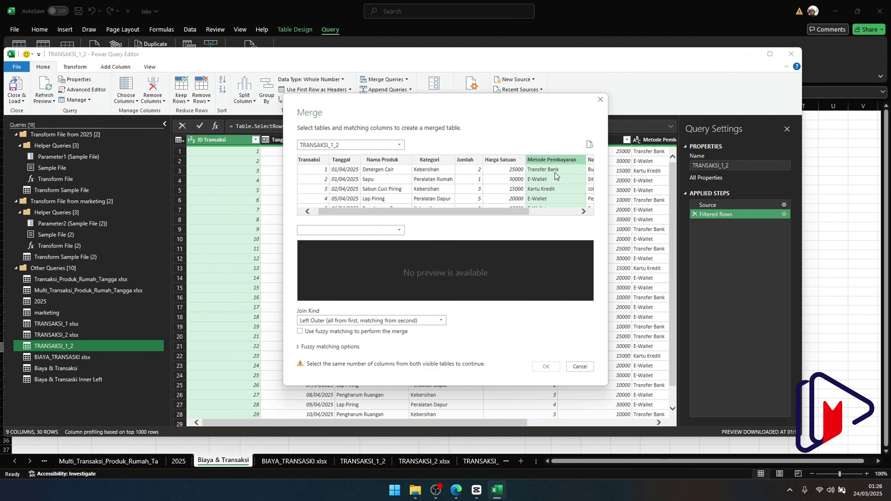
pyautogui.click(368, 231)
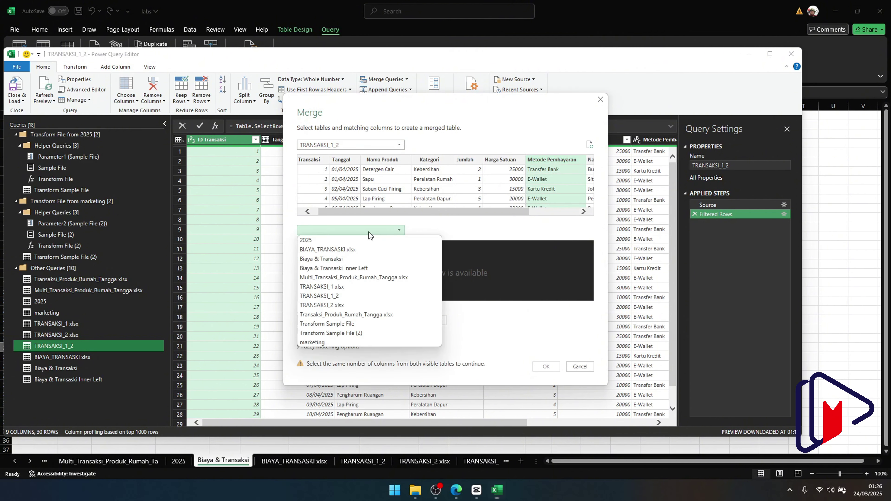
pyautogui.click(355, 253)
pyautogui.click(330, 268)
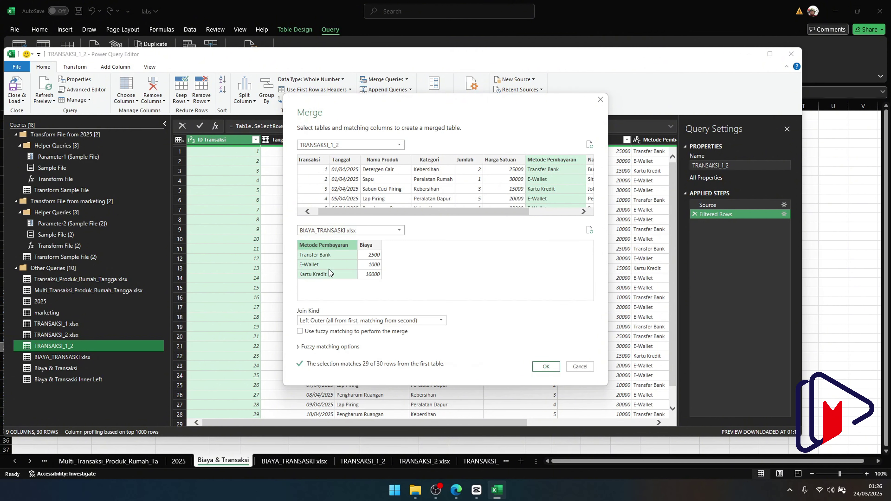
# Keep the join kind at Left Outer (all from first, matching from second) and create the merged query
pyautogui.click(342, 322)
pyautogui.click(341, 330)
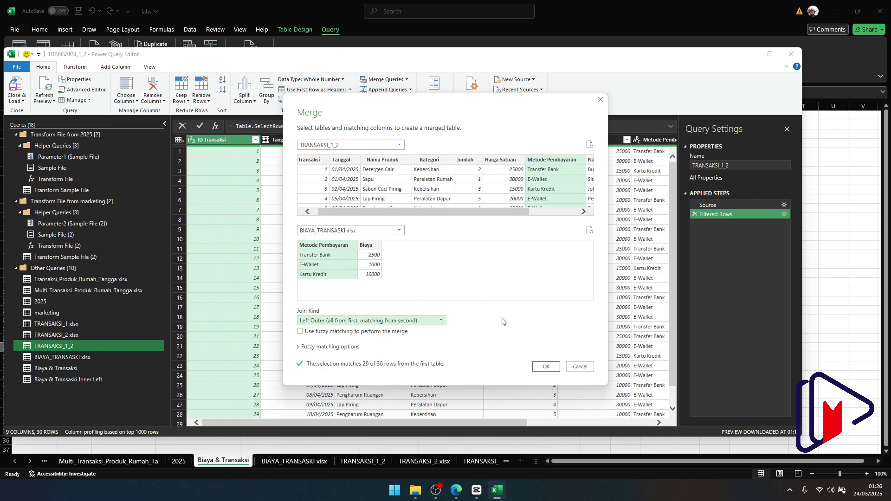
pyautogui.click(354, 323)
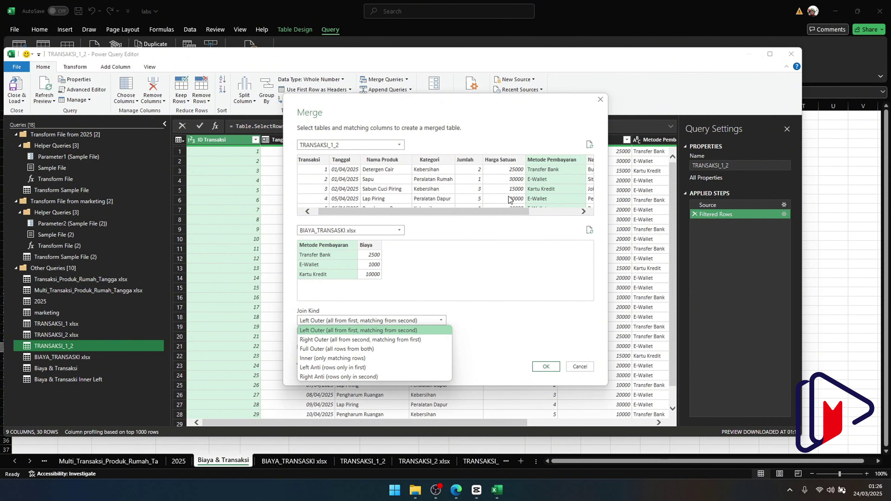
pyautogui.click(523, 259)
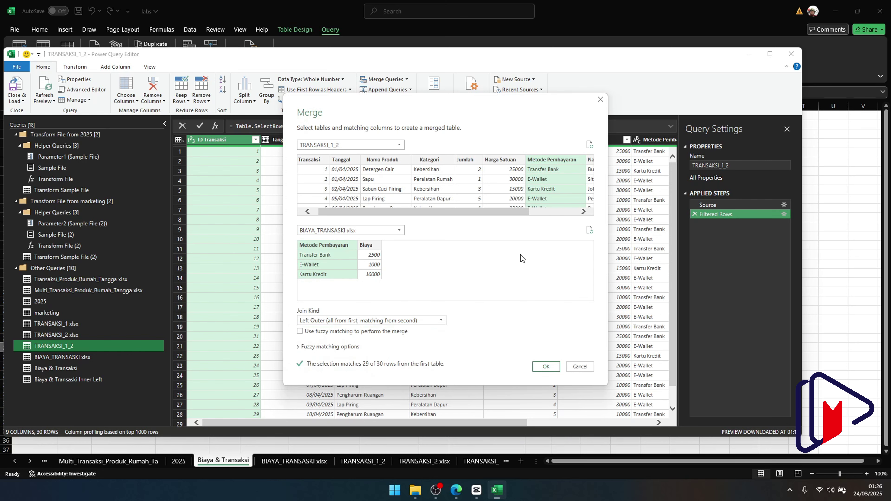
pyautogui.click(543, 367)
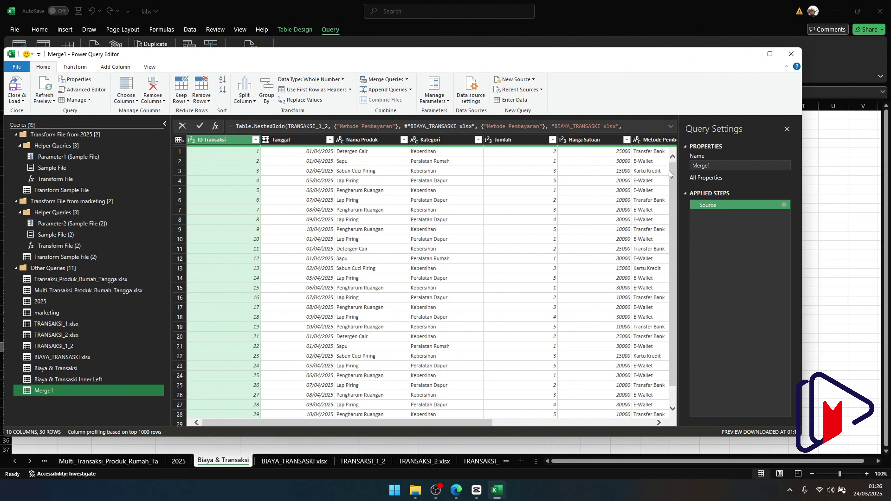
# Expand the BIAYA_TRANSASKI xlsx column of Merge1 into its Metode Pembayaran and Biaya fields, keeping the original column name as prefix
pyautogui.moveTo(670, 175); pyautogui.dragTo(672, 200)
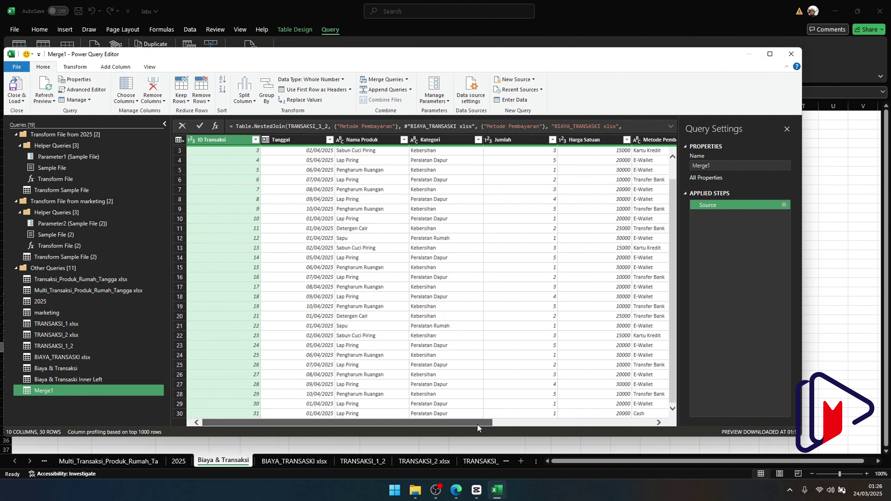
pyautogui.moveTo(478, 424); pyautogui.dragTo(638, 424)
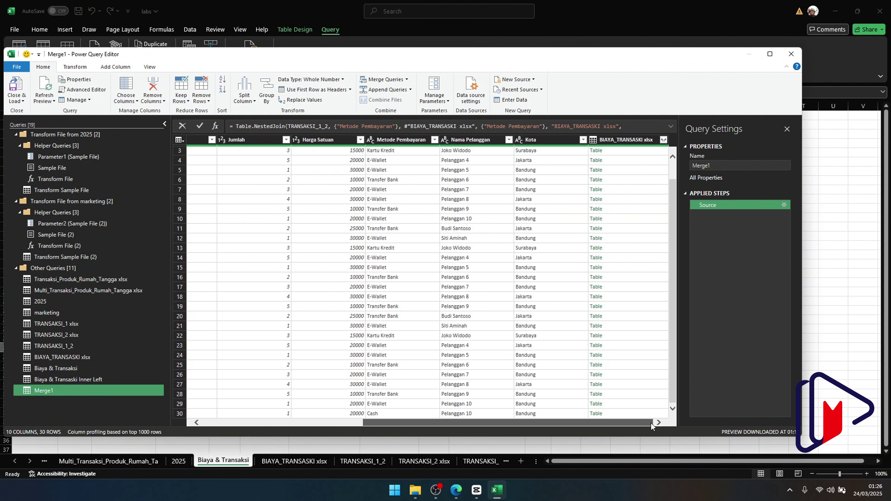
pyautogui.click(663, 139)
pyautogui.click(612, 246)
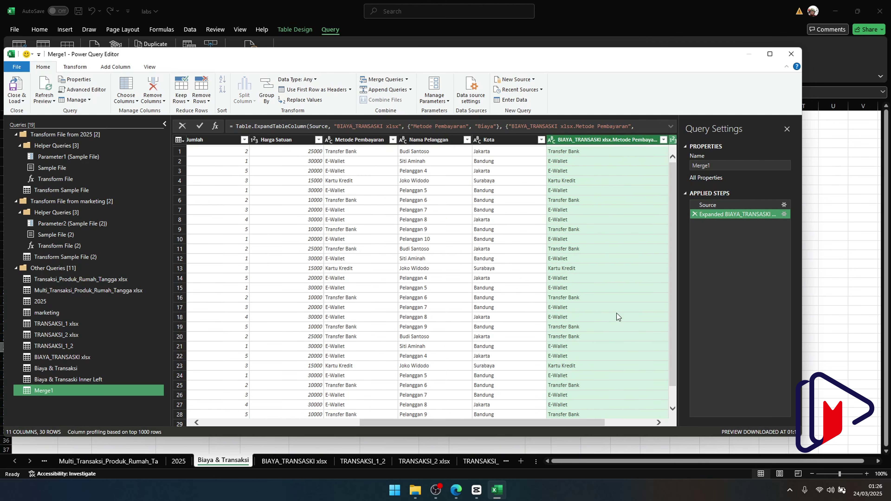
pyautogui.click(612, 423)
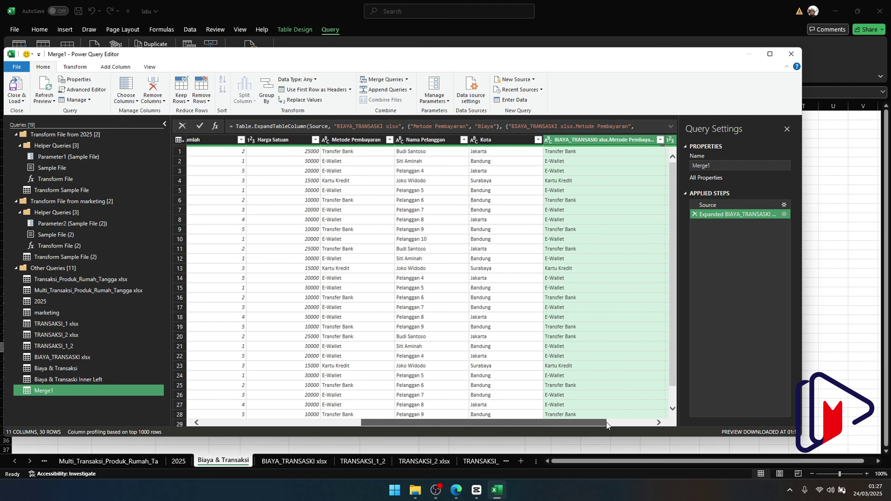
pyautogui.scroll(-1, 676, 376)
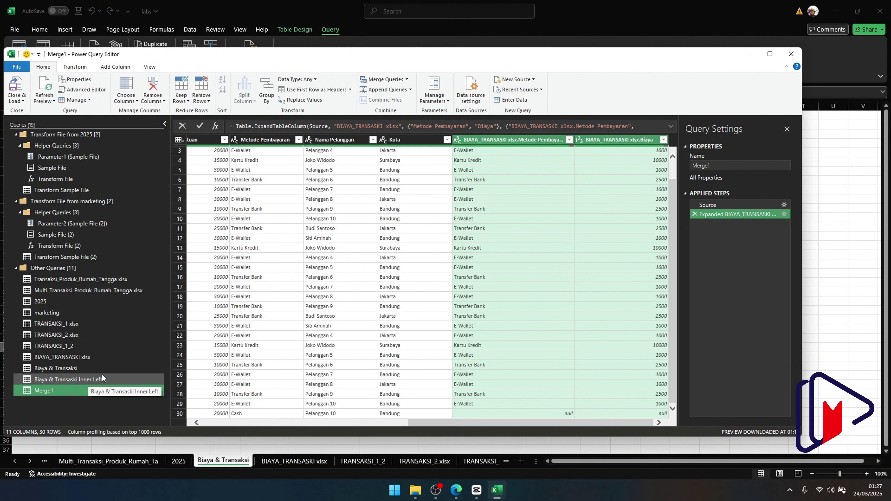
# Compare Merge1 with the Biaya & Transaski Inner Left query and rename Merge1 as Biaya & Transaksi Outer Left
pyautogui.click(90, 380)
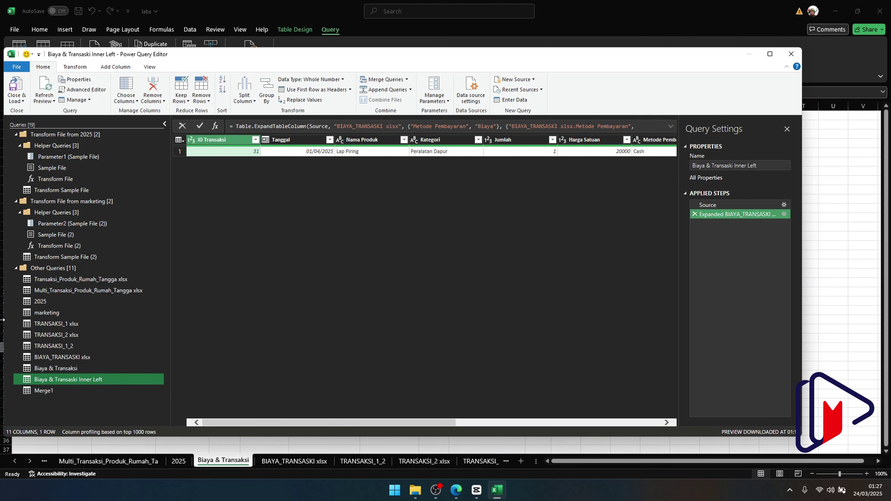
pyautogui.click(59, 391)
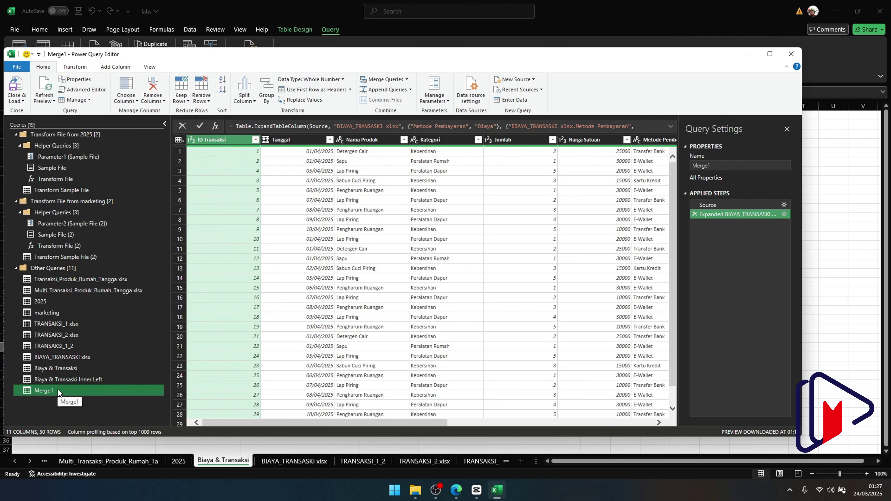
pyautogui.rightClick(60, 392)
pyautogui.click(77, 371)
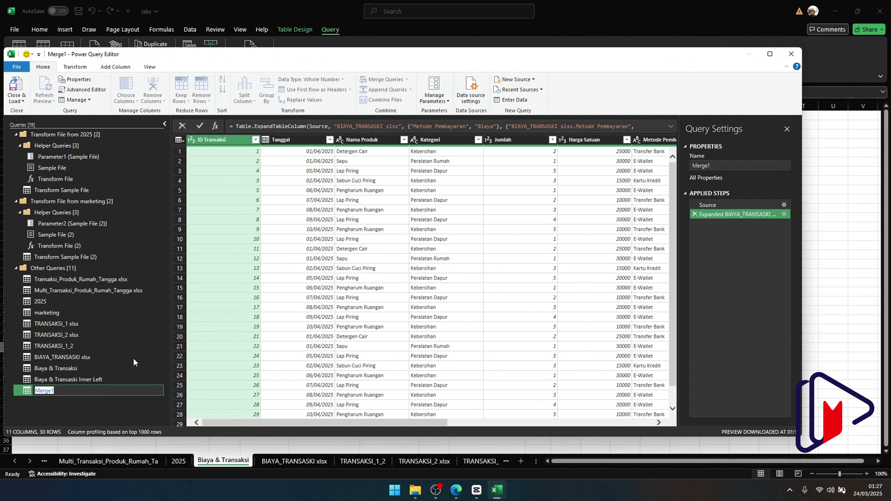
pyautogui.write('Biaya & Transask')
pyautogui.press('BackSpace')
pyautogui.press('BackSpace')
pyautogui.write('ksi Outer Left')
pyautogui.press('Return')
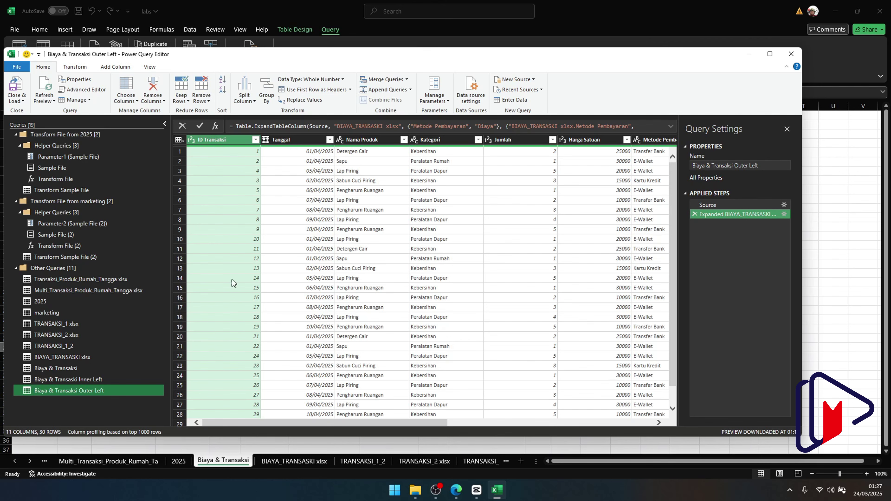
# Close the query editor, loading the queries to worksheets, and select the joined payment-method and fee cells of the last two table rows
pyautogui.click(18, 99)
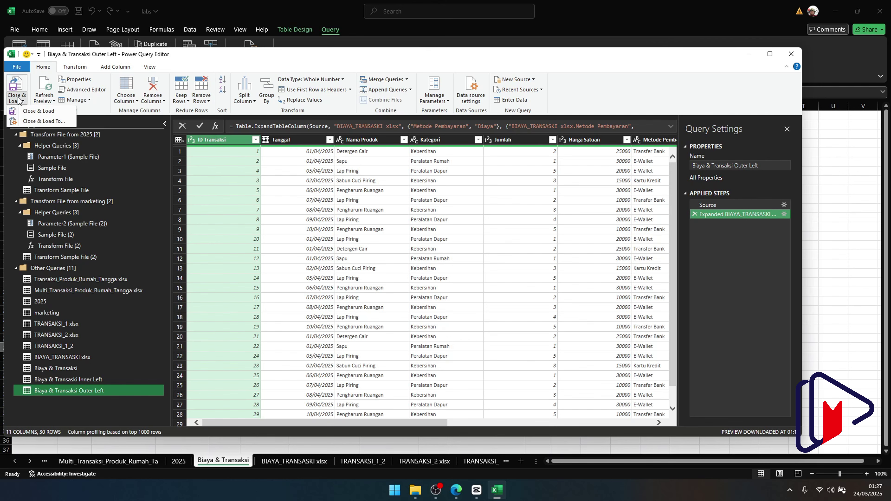
pyautogui.click(38, 111)
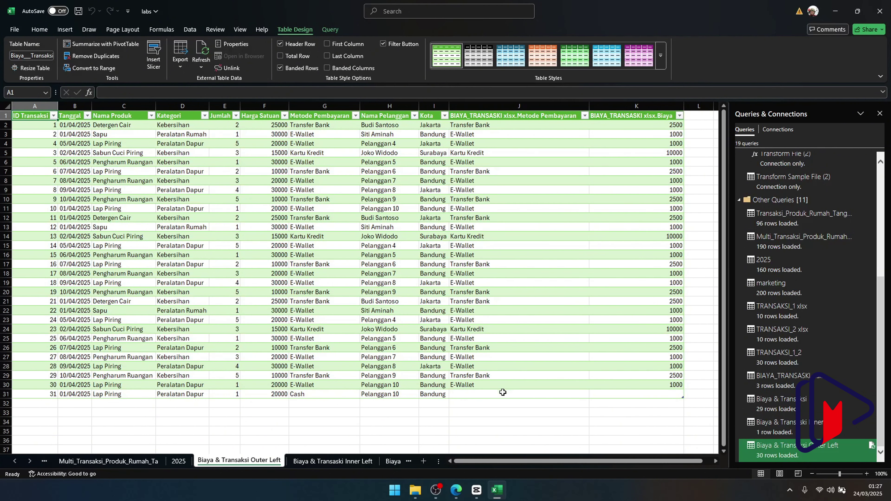
pyautogui.moveTo(503, 392); pyautogui.dragTo(625, 393)
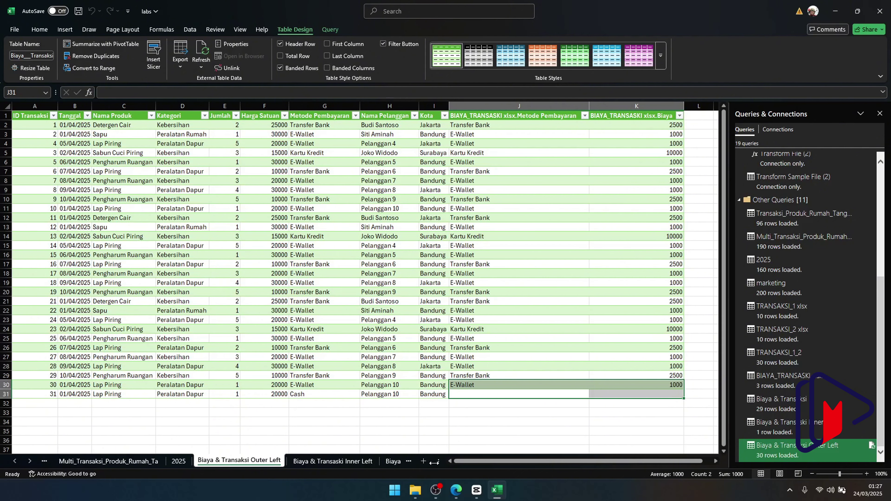
# Add a new worksheet to the workbook and name it simulasi
pyautogui.click(423, 461)
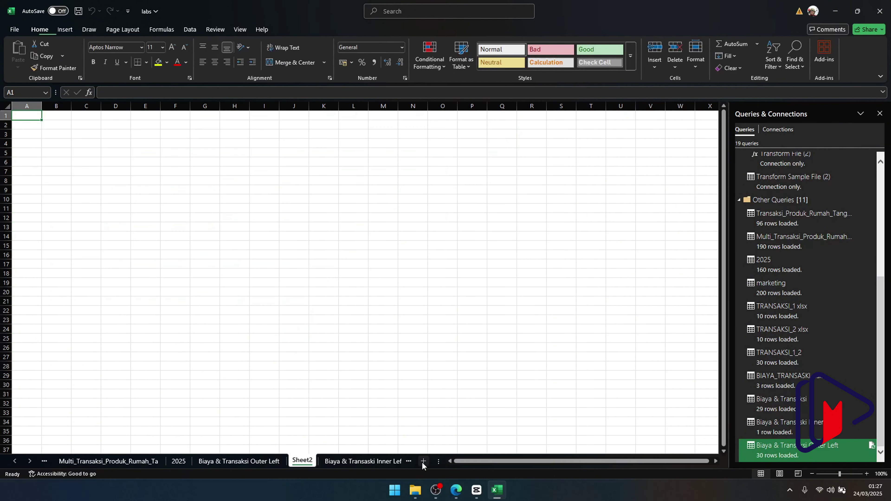
pyautogui.doubleClick(301, 462)
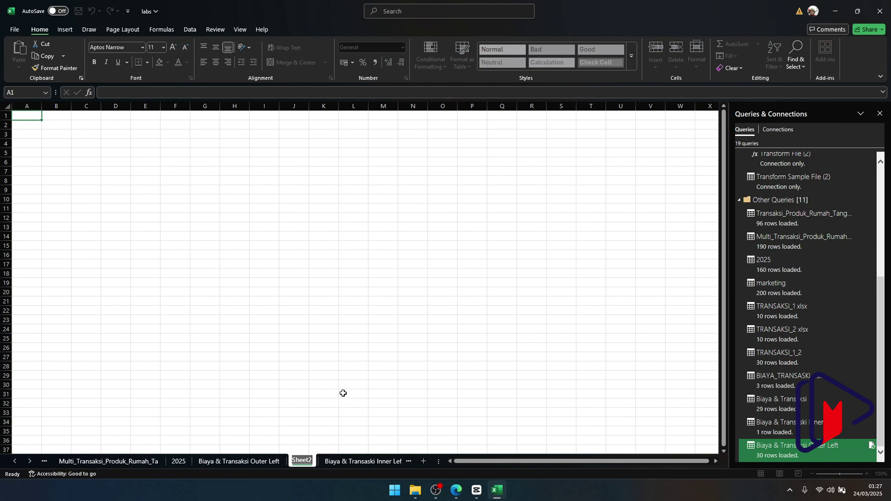
pyautogui.write('simulasi')
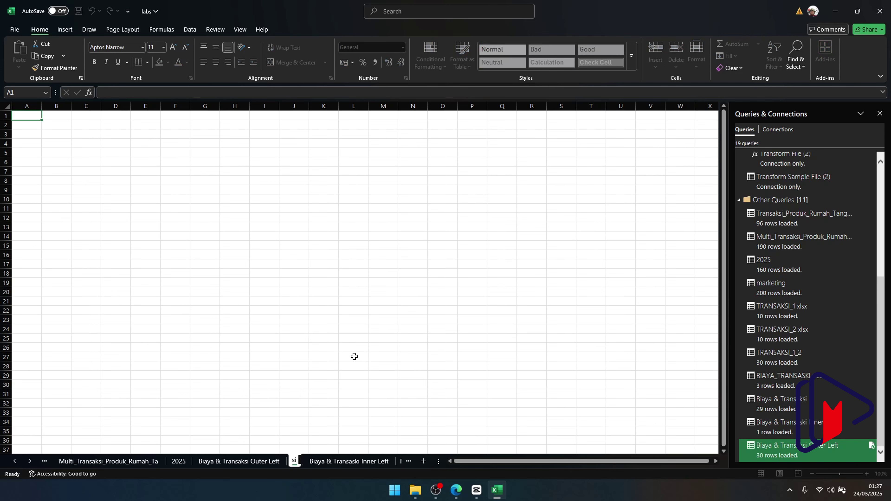
pyautogui.press('Return')
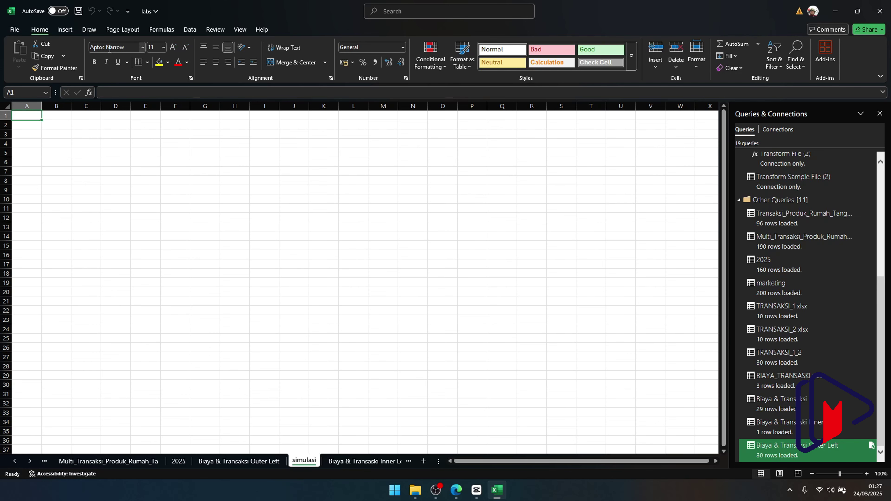
# Enter the label Inner in cell B2 of the simulasi sheet
pyautogui.click(65, 30)
pyautogui.click(59, 124)
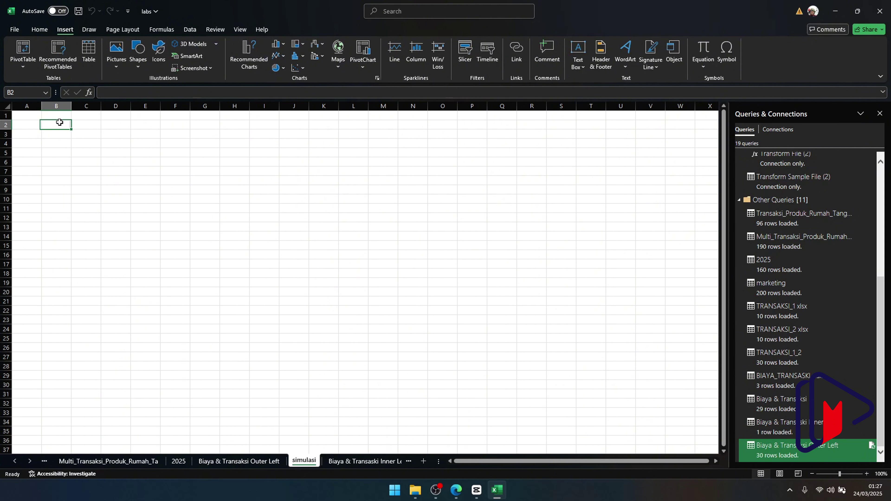
pyautogui.write('Inner')
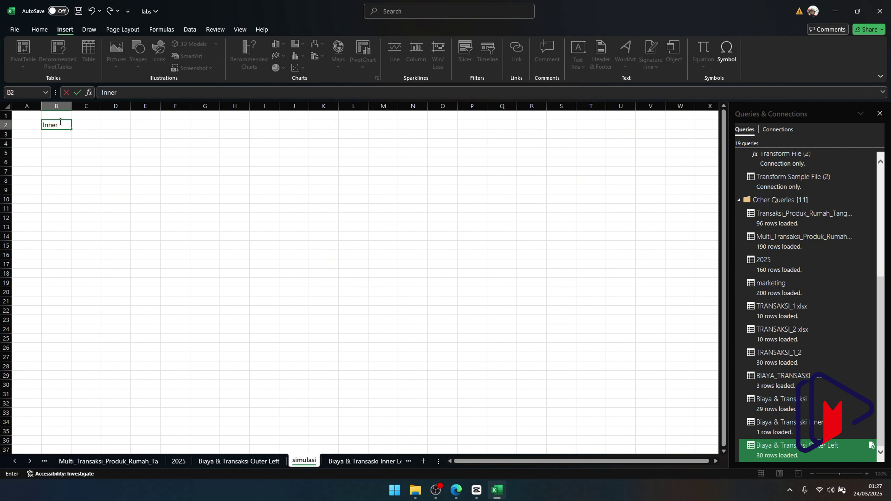
pyautogui.press('Return')
pyautogui.click(118, 152)
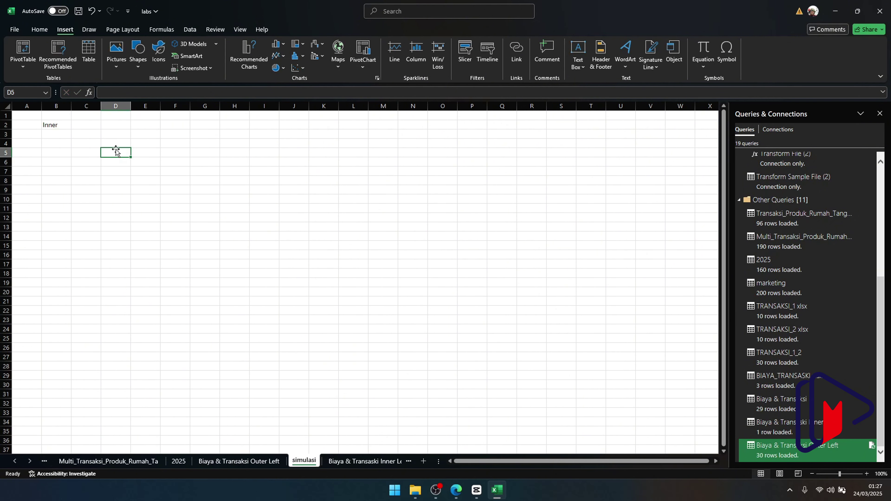
# Draw an oval about 4.5 cm high and 4.9 cm wide over columns D to F, starting at row 4
pyautogui.click(138, 53)
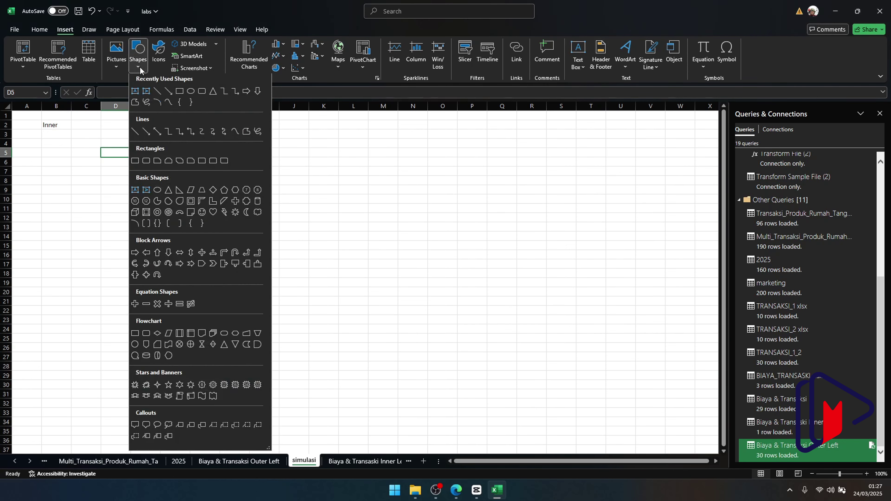
pyautogui.click(190, 92)
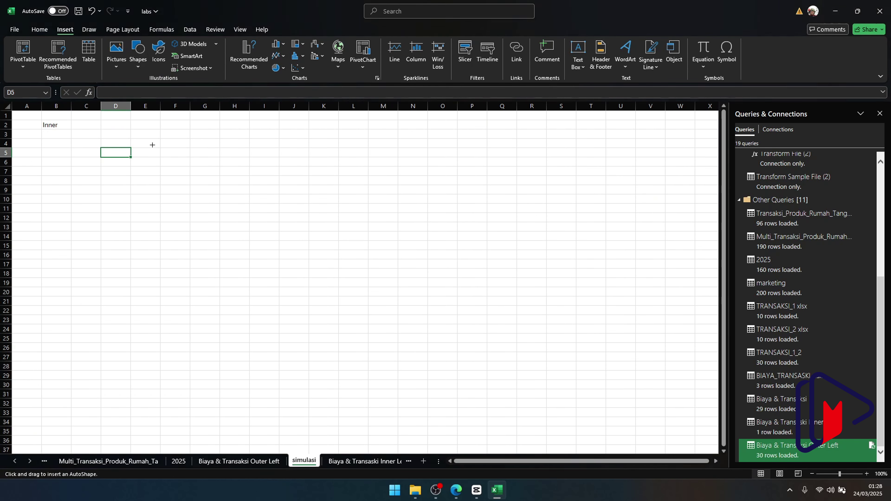
pyautogui.moveTo(110, 143); pyautogui.dragTo(195, 221)
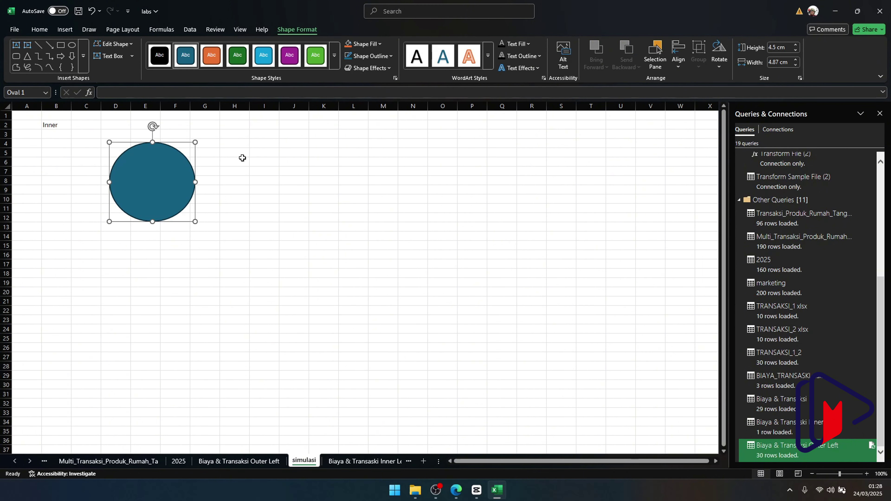
pyautogui.moveTo(260, 151); pyautogui.dragTo(292, 173)
# Duplicate the circle and place the copy beside the original so that the two partly overlap like a Venn diagram
pyautogui.click(158, 178)
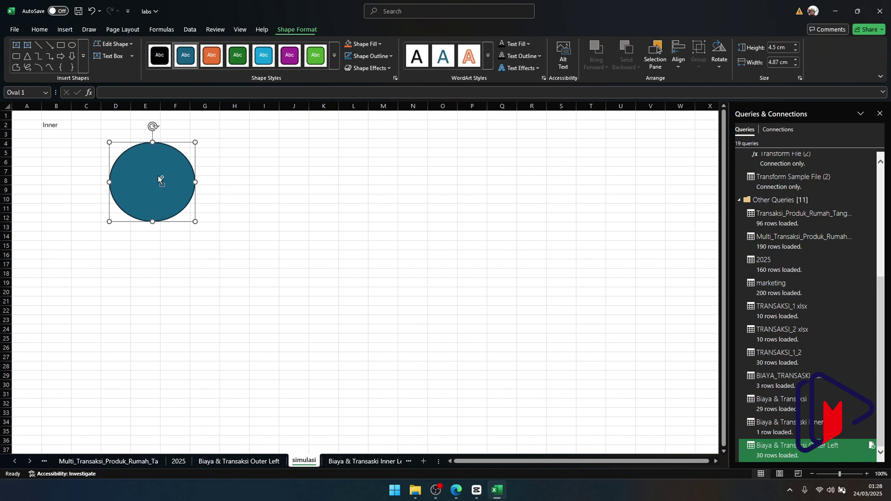
pyautogui.hotkey('ctrl', 'd')
pyautogui.moveTo(158, 179); pyautogui.dragTo(206, 174)
pyautogui.click(155, 174)
pyautogui.click(210, 174)
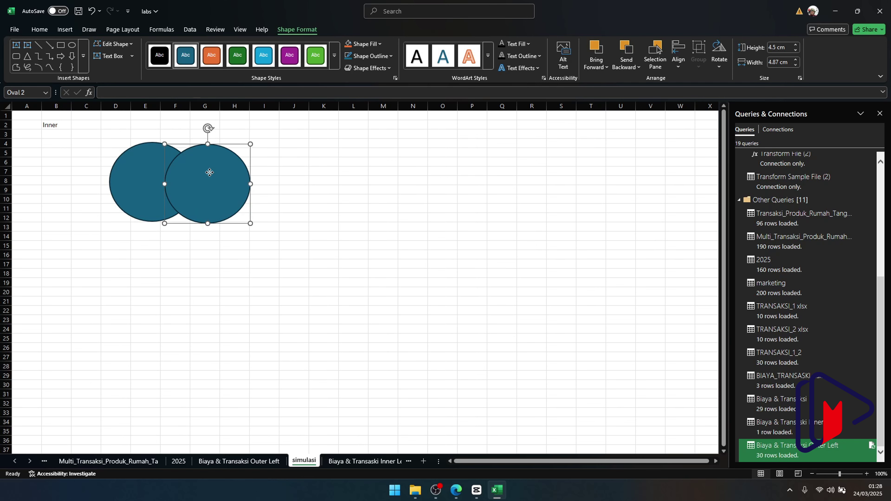
pyautogui.click(146, 168)
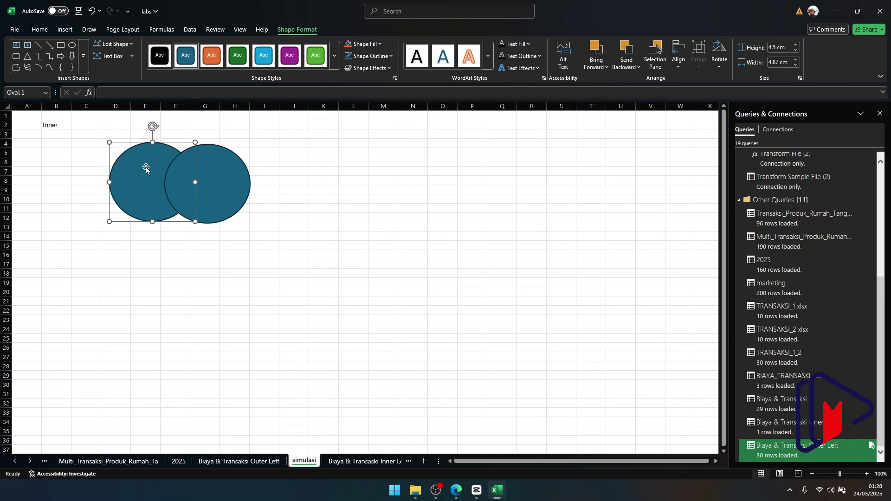
# Enlarge the sheet view to 150% and examine the two overlapping circles under the Inner label
pyautogui.click(59, 123)
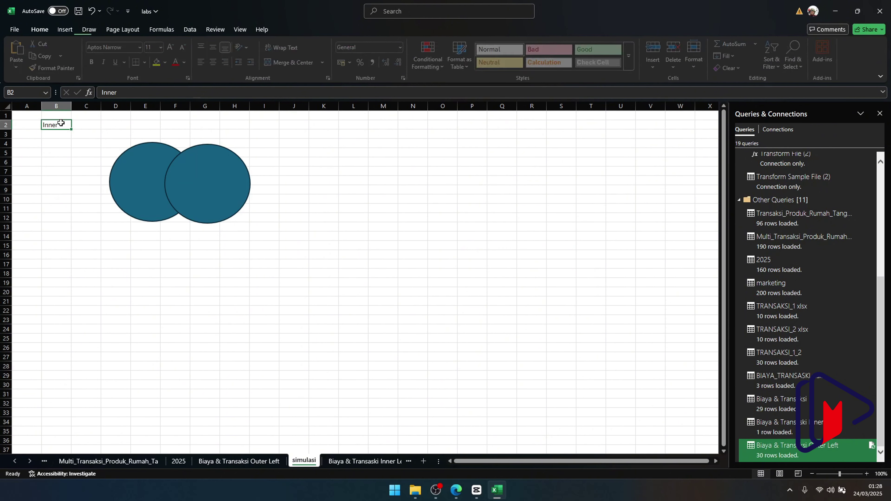
pyautogui.click(867, 474)
pyautogui.click(867, 474)
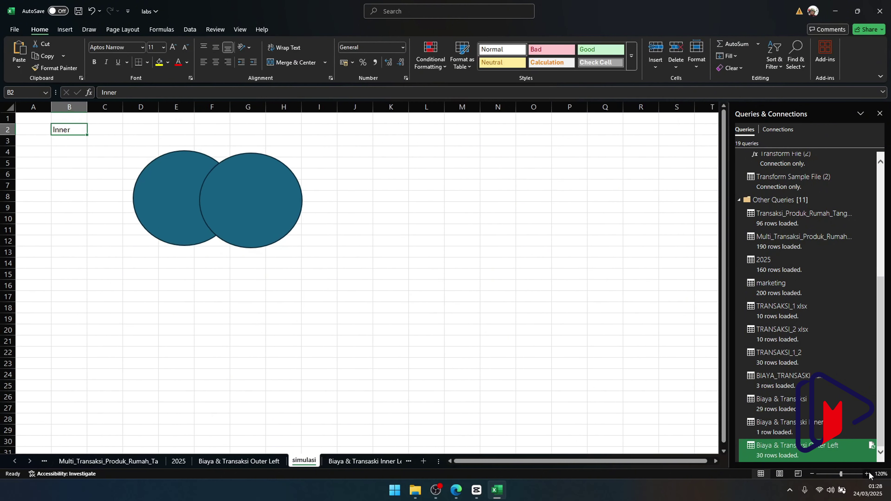
pyautogui.click(866, 474)
pyautogui.click(867, 474)
pyautogui.click(868, 474)
pyautogui.click(190, 215)
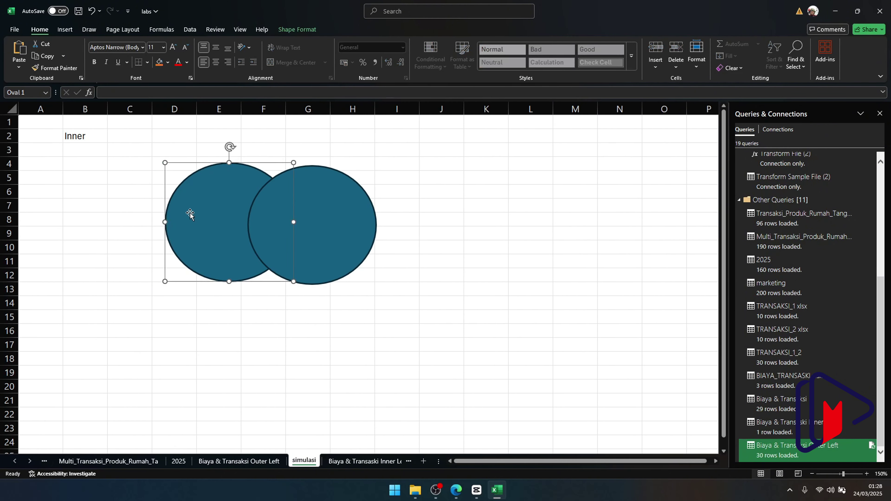
pyautogui.click(339, 213)
pyautogui.click(224, 203)
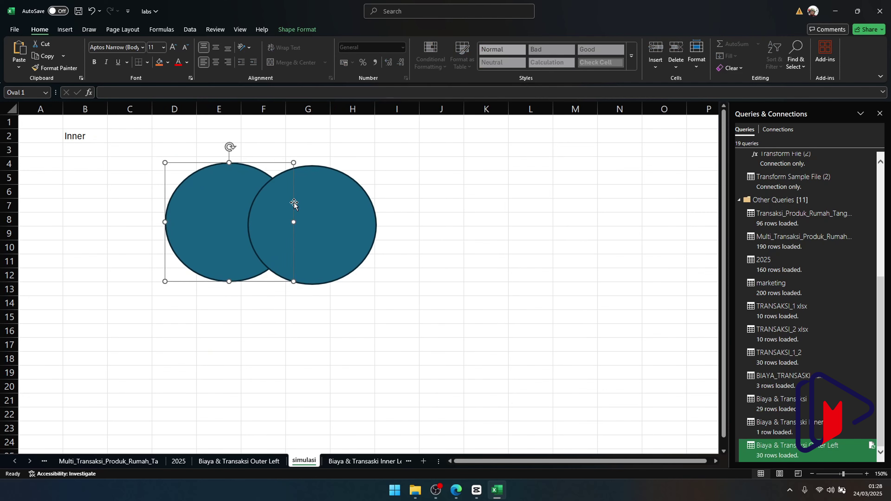
pyautogui.click(313, 198)
pyautogui.click(233, 192)
pyautogui.click(320, 192)
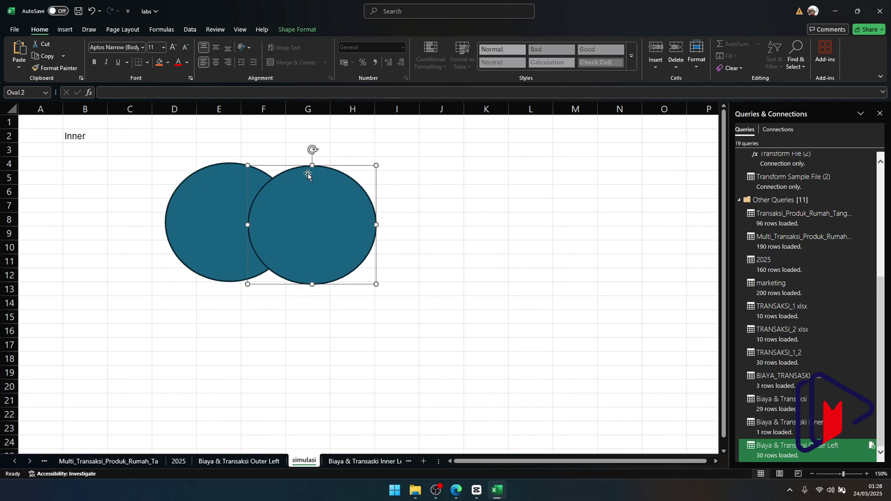
# Set both circles to no fill so that only their outlines remain
pyautogui.click(294, 29)
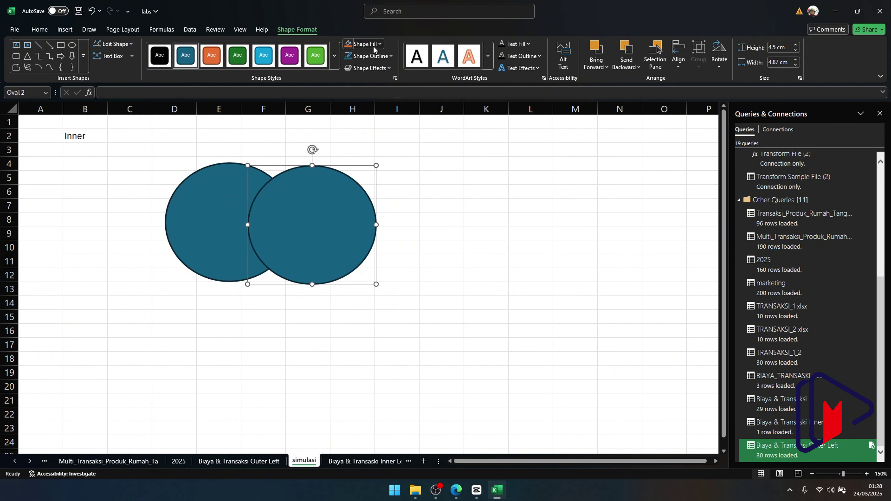
pyautogui.click(361, 44)
pyautogui.click(375, 78)
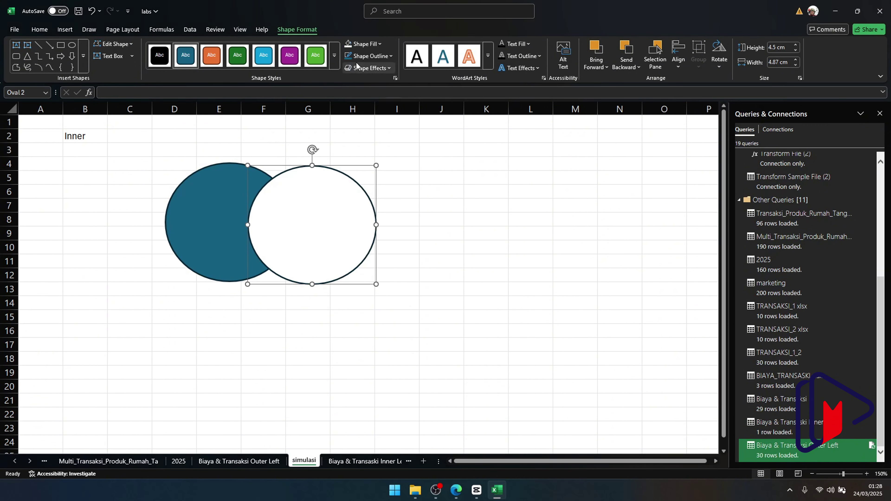
pyautogui.click(361, 44)
pyautogui.click(233, 203)
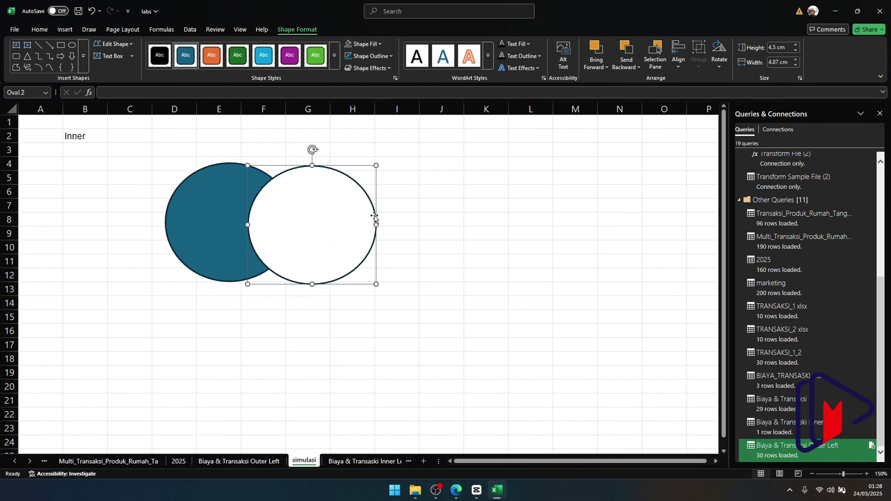
pyautogui.click(233, 202)
pyautogui.click(361, 44)
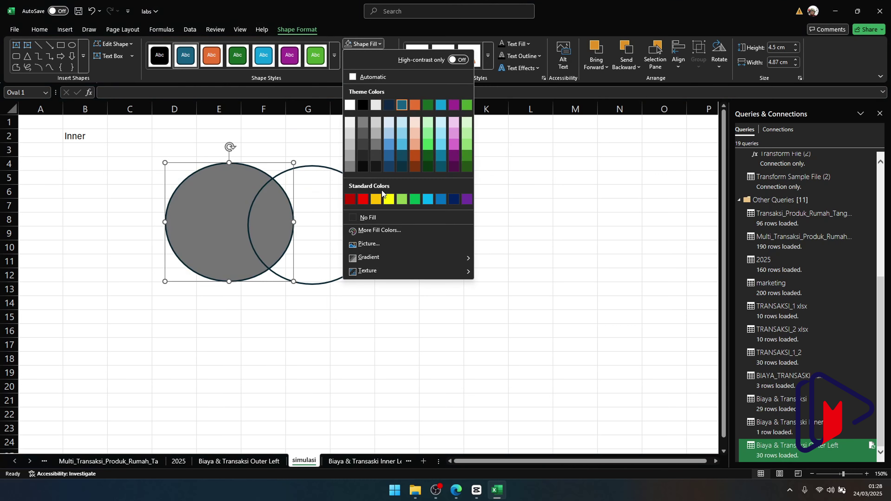
pyautogui.click(379, 218)
pyautogui.click(262, 205)
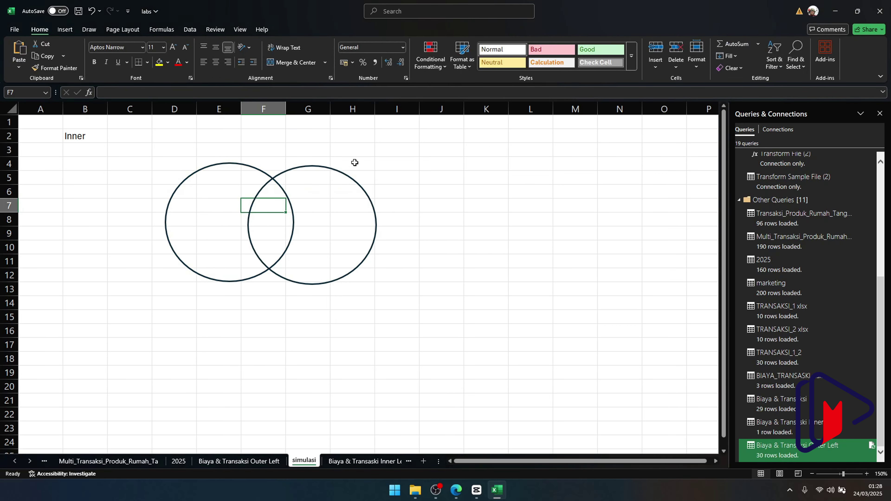
# Nudge the two overlapping circles slightly and fill cells F6:F11 behind their overlap with yellow
pyautogui.click(274, 190)
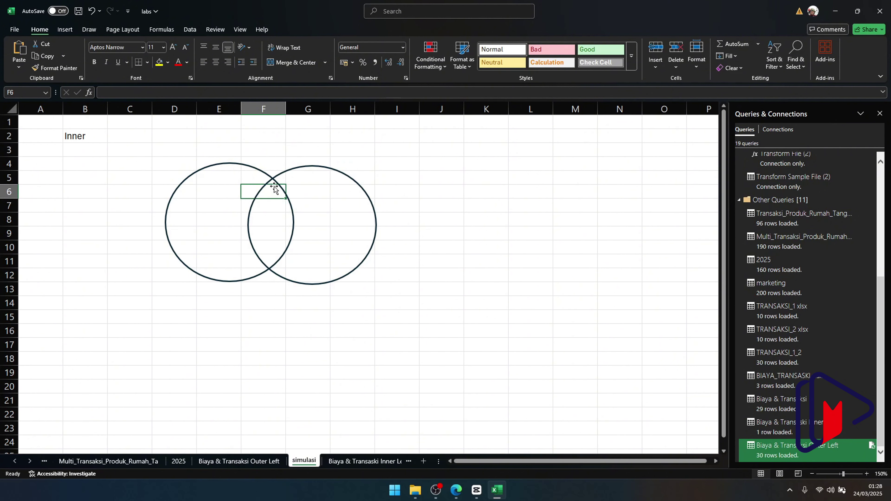
pyautogui.click(209, 197)
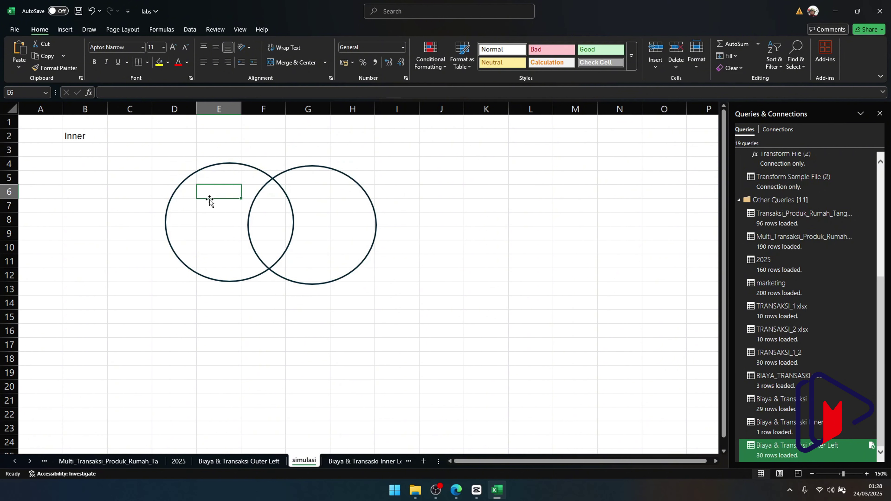
pyautogui.moveTo(211, 165); pyautogui.dragTo(206, 167)
pyautogui.click(296, 168)
pyautogui.moveTo(297, 168); pyautogui.dragTo(262, 256)
pyautogui.click(160, 63)
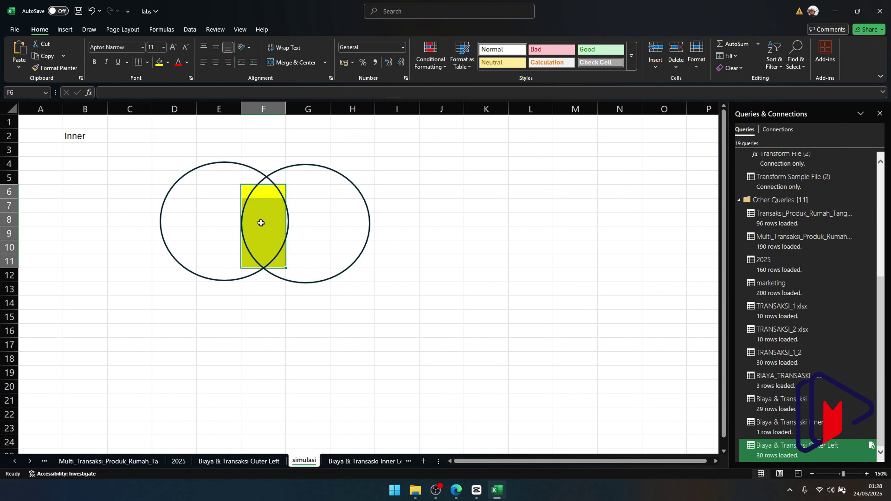
# Make the Inner heading in B2 bold and enter the label Inner Left/Right' in cell B16
pyautogui.click(73, 135)
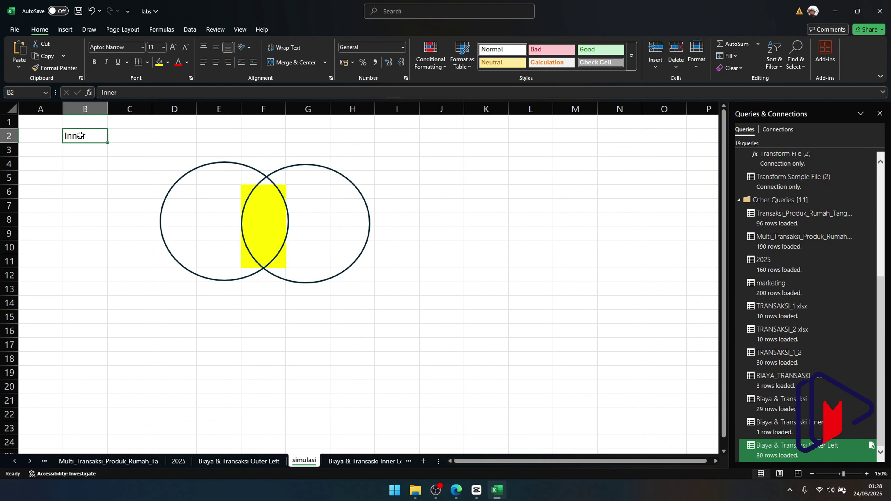
pyautogui.scroll(-1, 118, 228)
pyautogui.click(94, 288)
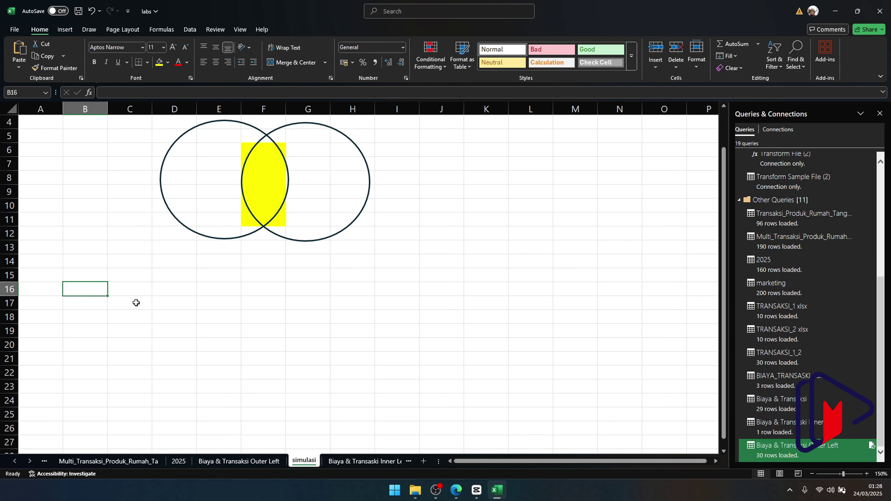
pyautogui.scroll(1, 136, 302)
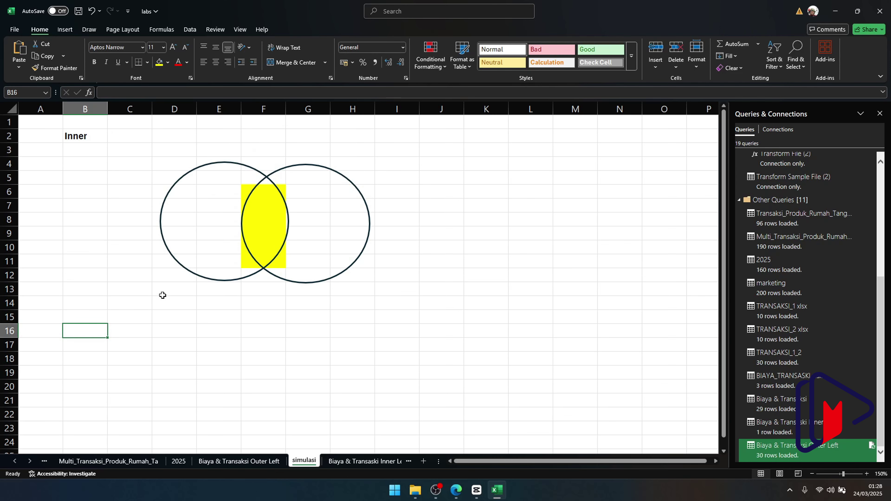
pyautogui.write('Inner Left/')
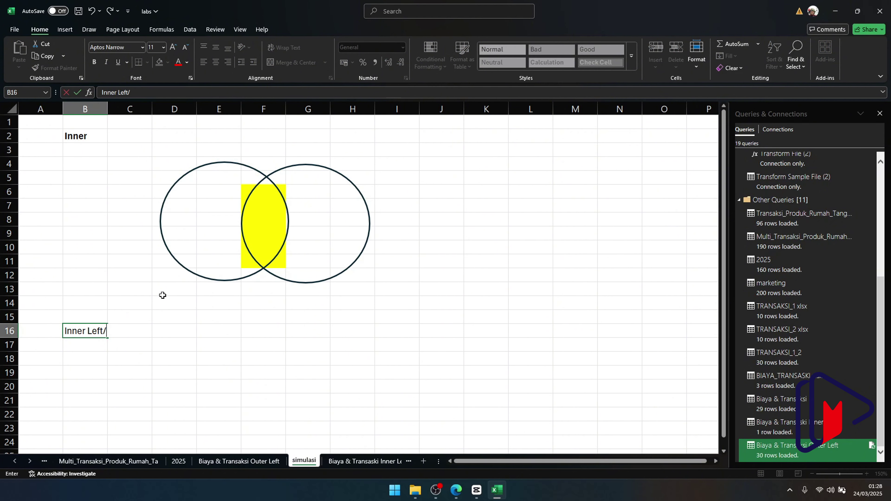
pyautogui.write('Rgi')
pyautogui.press('BackSpace')
pyautogui.press('BackSpace')
pyautogui.write("ight'")
pyautogui.press('Return')
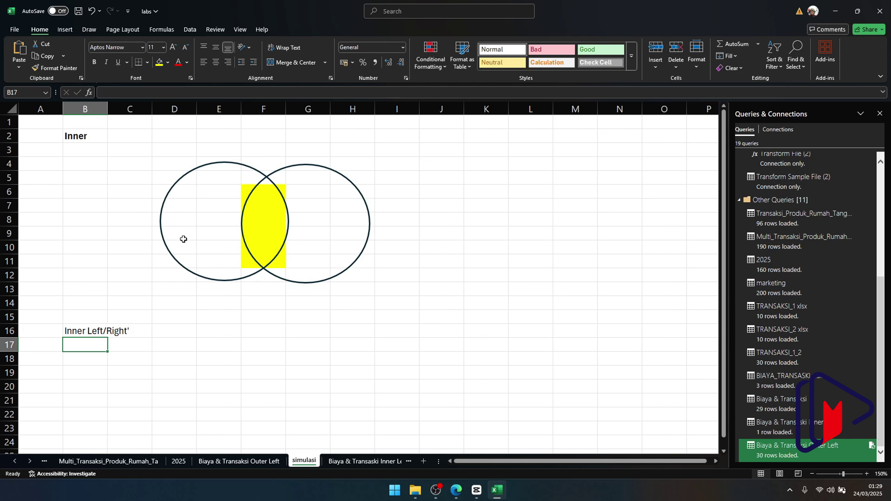
# Duplicate both circles and place the copies over columns D to H in rows 15 to 23, beside the Inner Left/Right' label
pyautogui.click(183, 221)
pyautogui.click(247, 168)
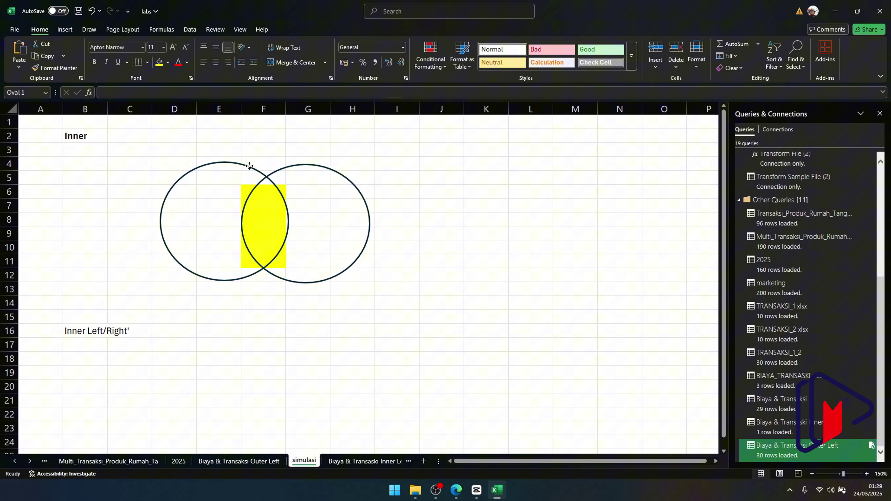
pyautogui.keyDown('shift'); pyautogui.click(306, 170); pyautogui.keyUp('shift')
pyautogui.hotkey('ctrl', 'd')
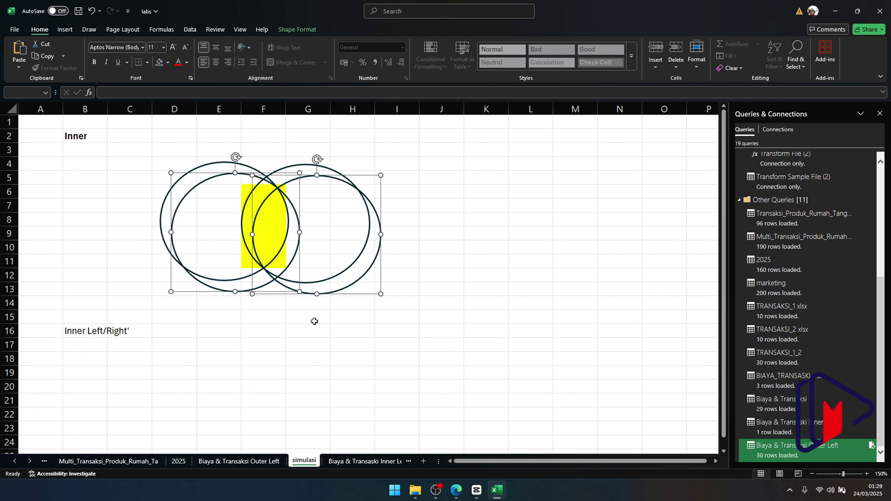
pyautogui.moveTo(335, 296); pyautogui.dragTo(326, 434)
pyautogui.click(435, 346)
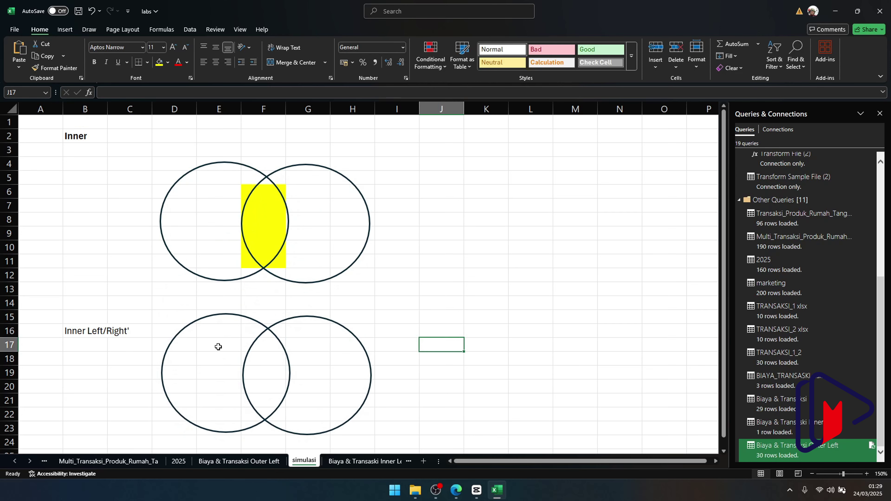
# Fill cells D15:E23 behind the second diagram's first circle with yellow, leaving its overlap unfilled
pyautogui.click(218, 347)
pyautogui.click(212, 314)
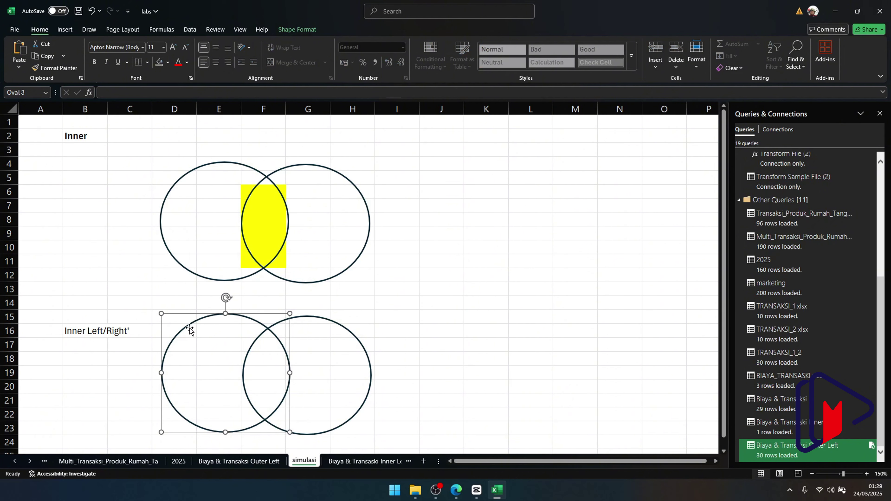
pyautogui.moveTo(175, 319); pyautogui.dragTo(203, 431)
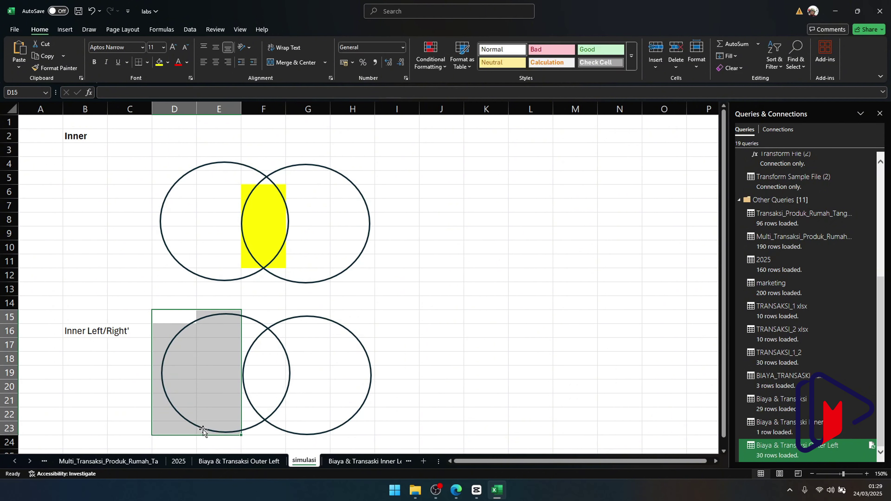
pyautogui.click(159, 63)
# Enter the label Outer Left/Right in cell B26 below the second diagram
pyautogui.scroll(-2, 436, 226)
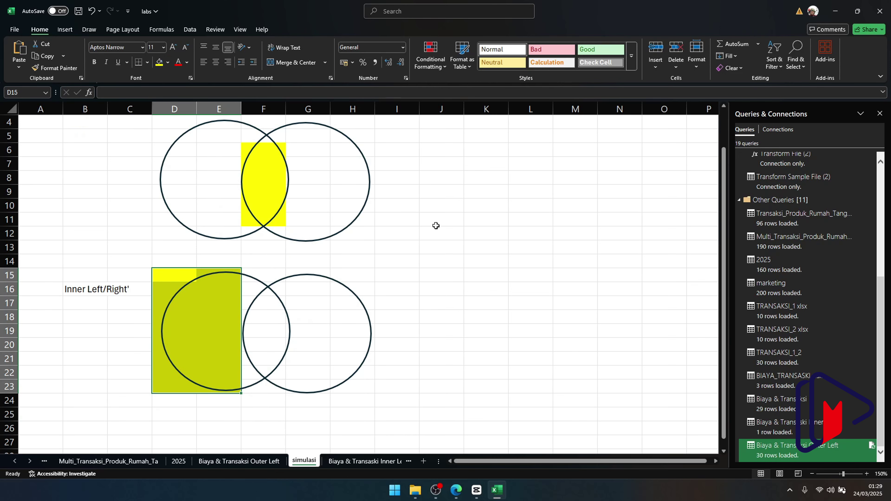
pyautogui.click(96, 386)
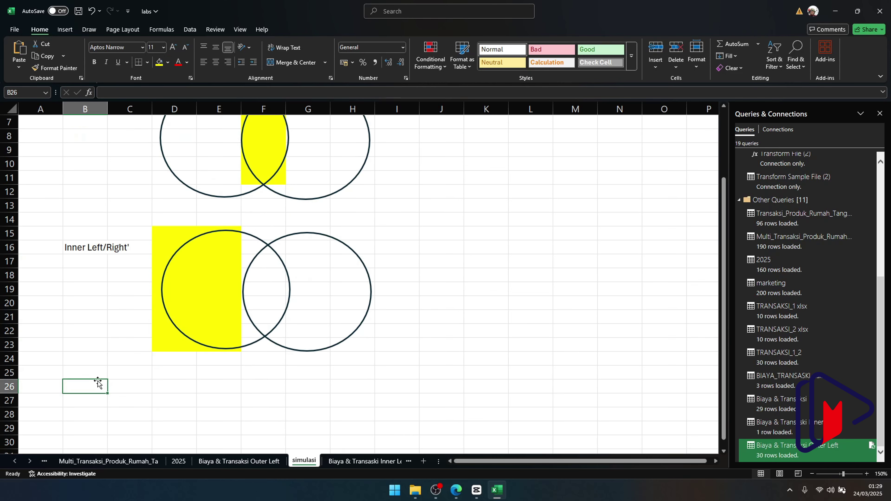
pyautogui.write('Oute')
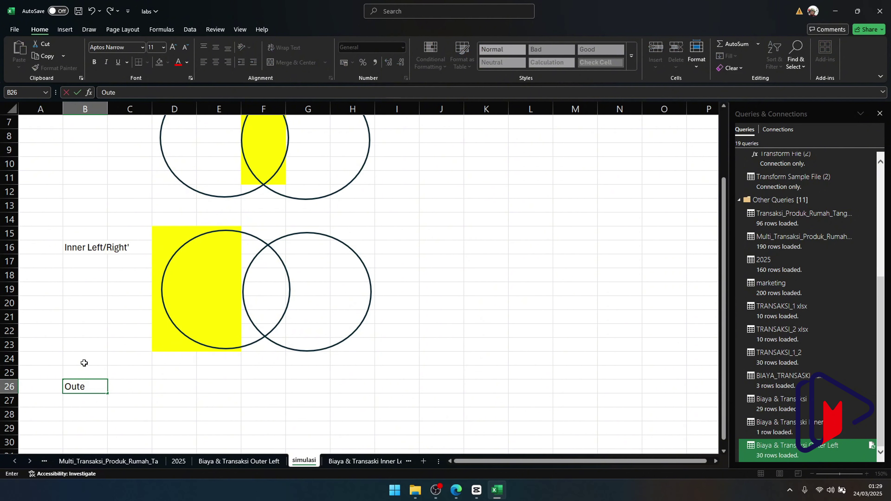
pyautogui.write('r Left/Right')
pyautogui.press('Return')
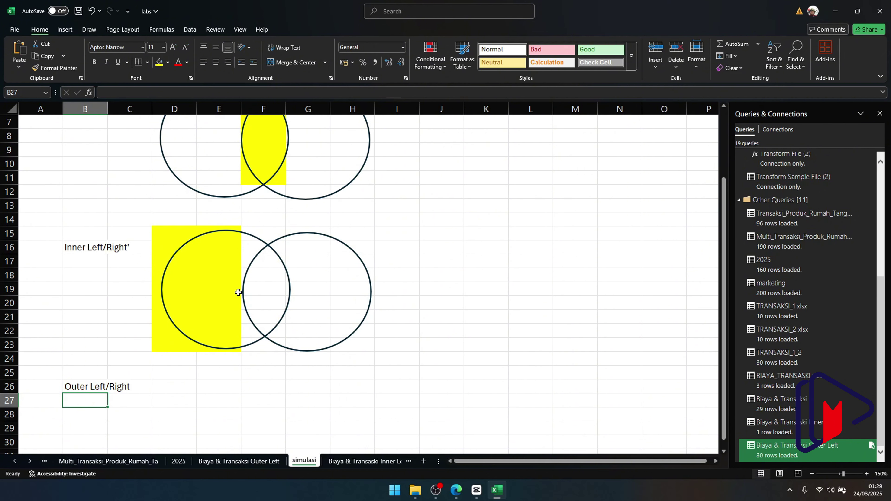
# Copy the second diagram's two circles and paste them from row 26 beside the Outer Left/Right label
pyautogui.click(210, 241)
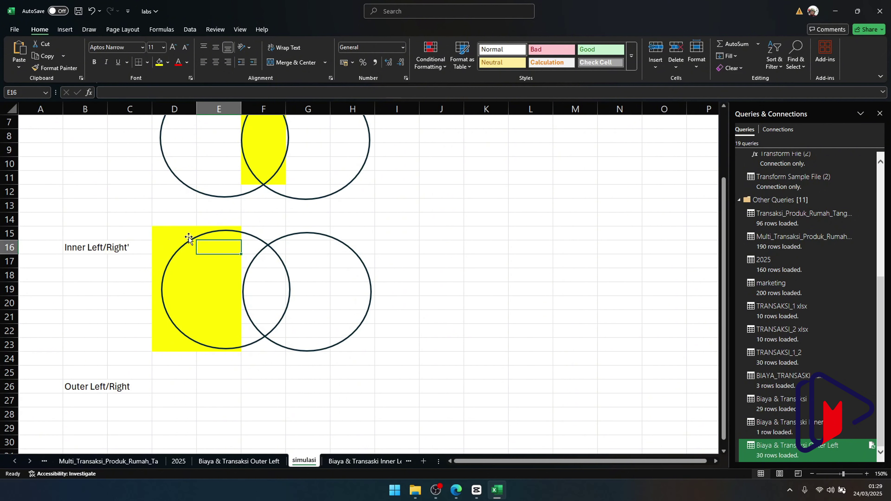
pyautogui.moveTo(188, 239); pyautogui.dragTo(354, 342)
pyautogui.click(310, 241)
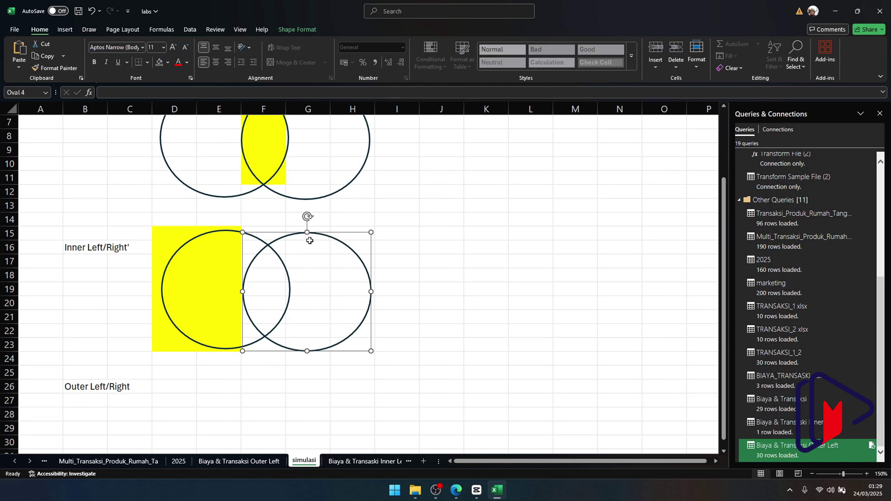
pyautogui.keyDown('shift'); pyautogui.click(225, 242); pyautogui.keyUp('shift')
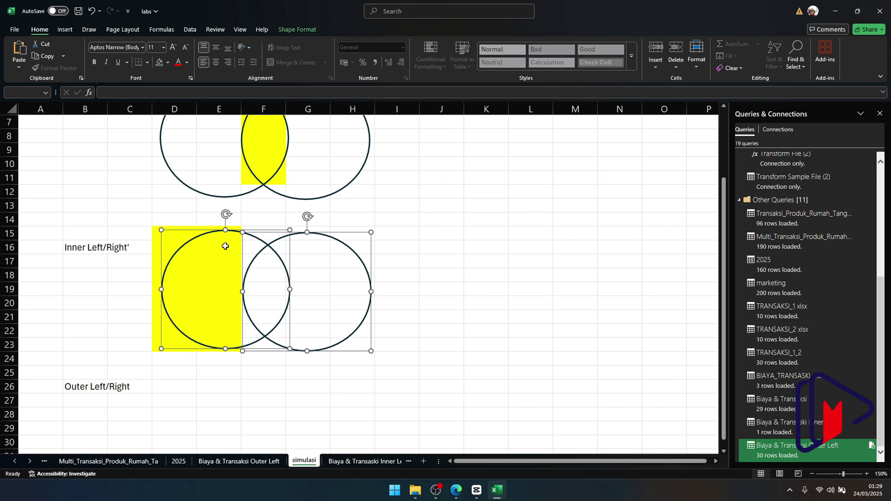
pyautogui.click(169, 378)
pyautogui.hotkey('ctrl', 'v')
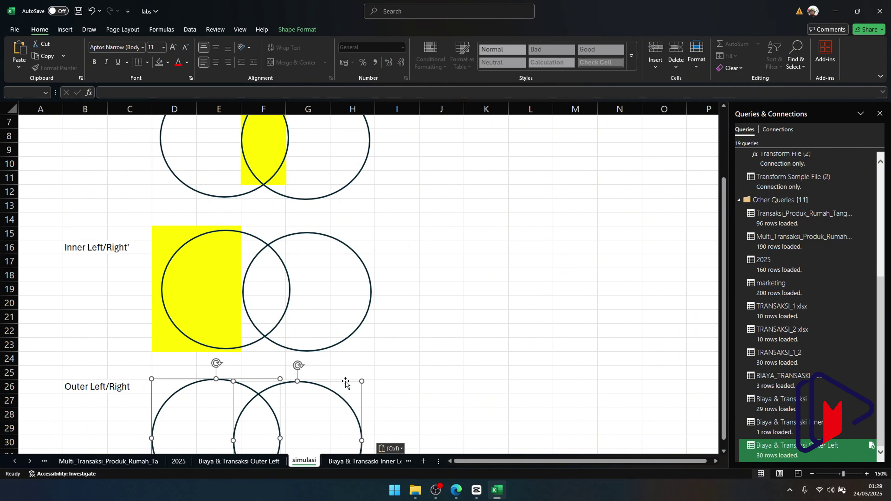
pyautogui.scroll(-2, 413, 328)
# Fill cells D26:F34 behind the third diagram's first circle, including the overlap, with yellow
pyautogui.click(185, 345)
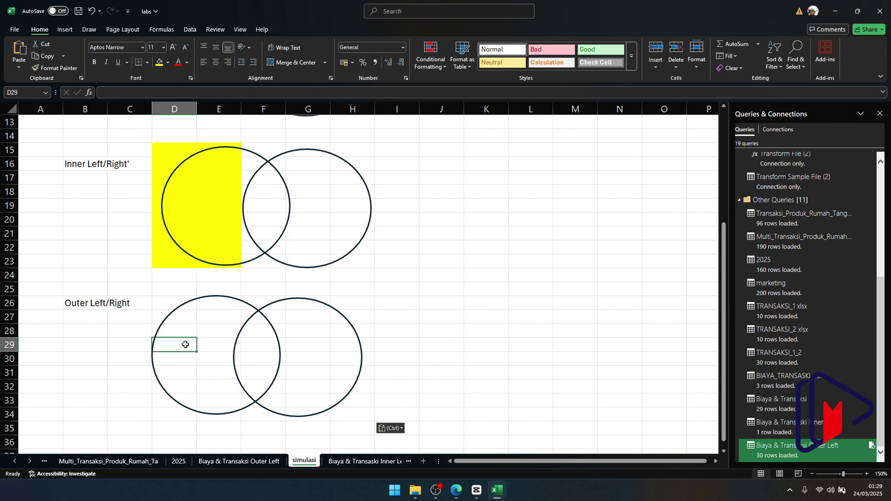
pyautogui.click(171, 304)
pyautogui.moveTo(171, 304); pyautogui.dragTo(257, 415)
pyautogui.click(159, 62)
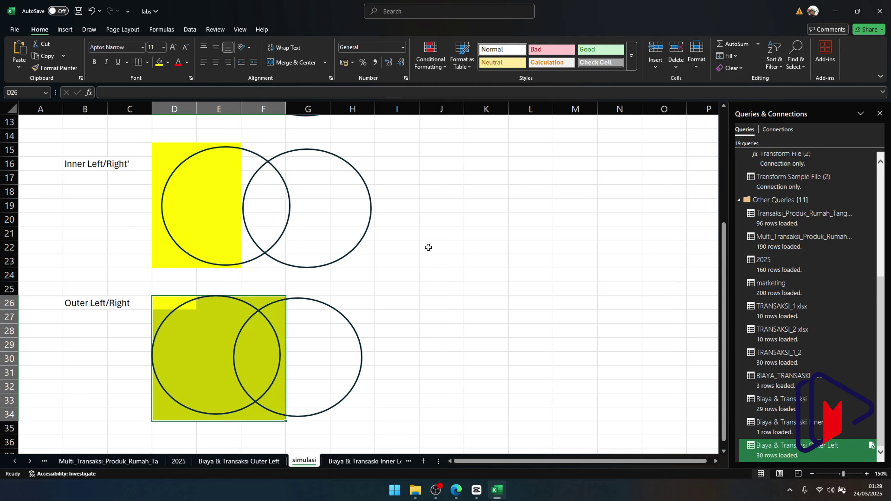
# Compare the shaded areas of the Inner Left/Right' and Outer Left/Right diagrams and return to the Inner diagram
pyautogui.click(429, 248)
pyautogui.click(210, 207)
pyautogui.click(219, 346)
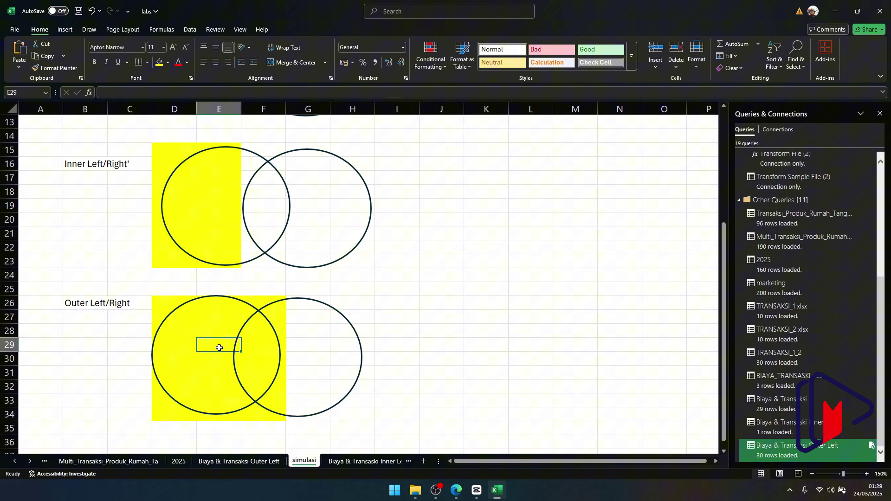
pyautogui.click(260, 342)
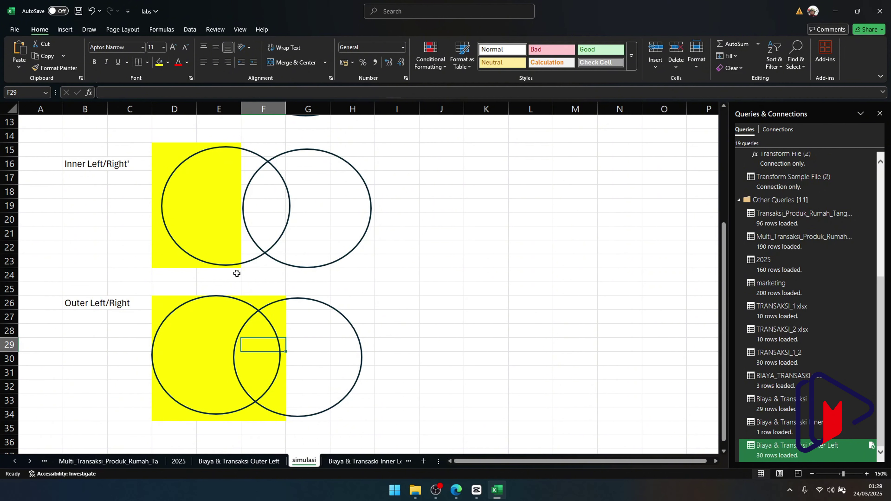
pyautogui.click(216, 206)
pyautogui.moveTo(214, 160); pyautogui.dragTo(196, 253)
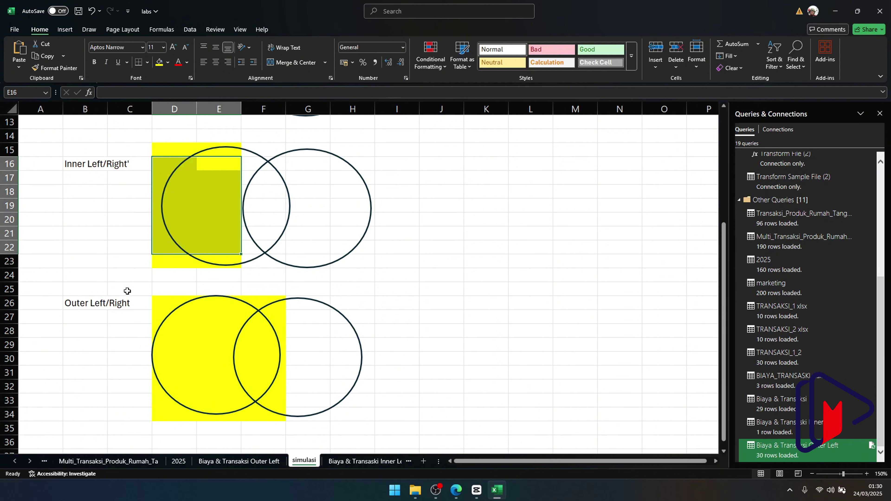
pyautogui.click(180, 341)
pyautogui.moveTo(157, 310); pyautogui.dragTo(263, 408)
pyautogui.scroll(4, 465, 332)
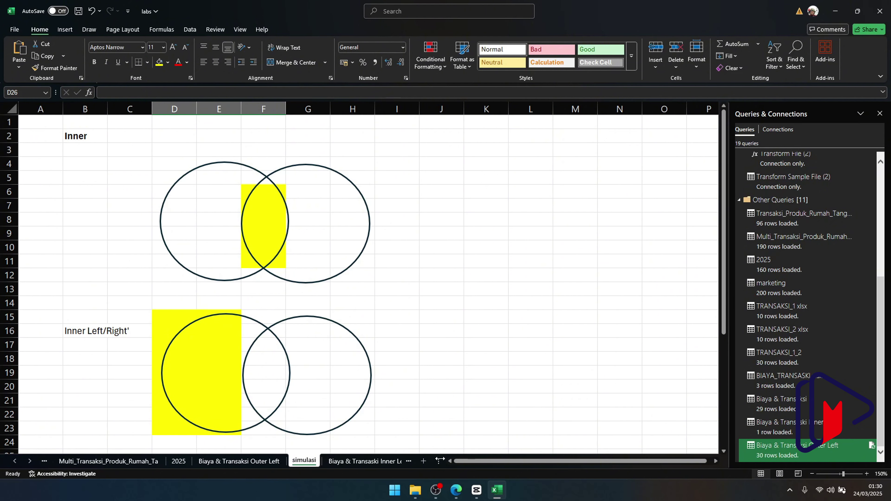
# Open the Power Query1 sheet and review the topics Append Query, Merge Query and Menggunakan Conditional Column
pyautogui.click(14, 462)
pyautogui.click(14, 462)
pyautogui.click(14, 462)
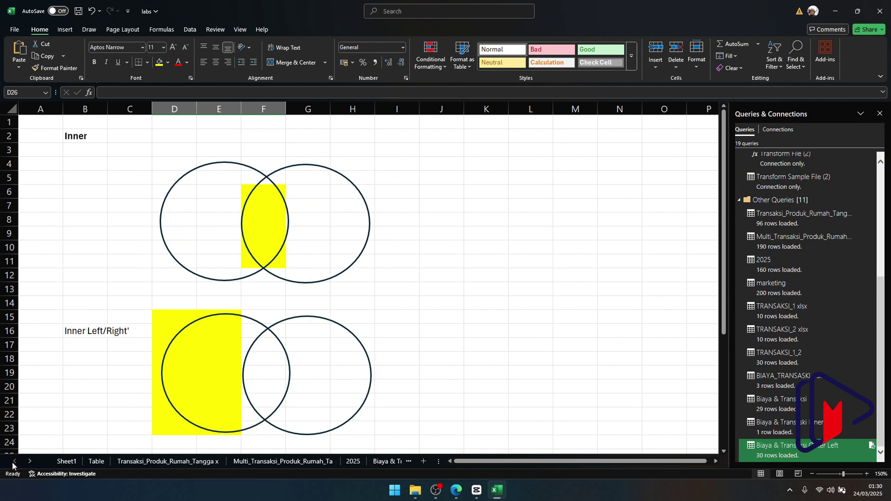
pyautogui.click(30, 461)
pyautogui.click(30, 461)
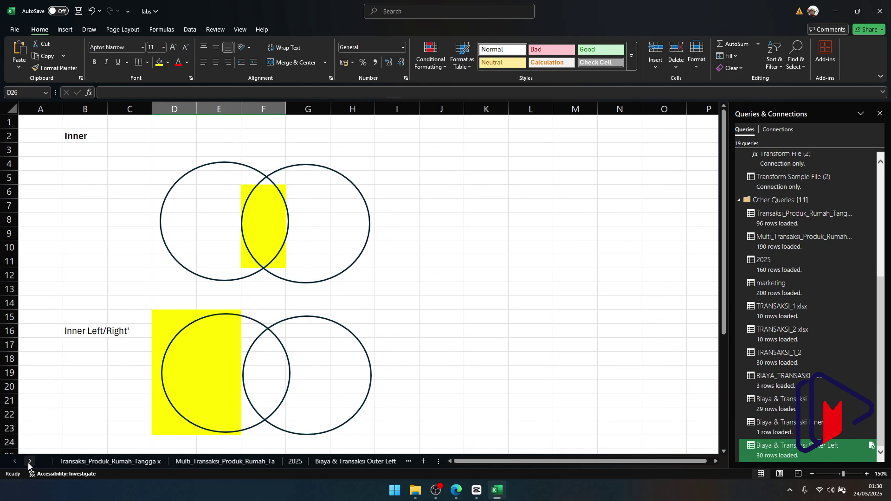
pyautogui.click(29, 462)
pyautogui.click(29, 461)
pyautogui.click(29, 461)
pyautogui.click(30, 461)
pyautogui.click(29, 461)
pyautogui.click(29, 461)
pyautogui.click(29, 462)
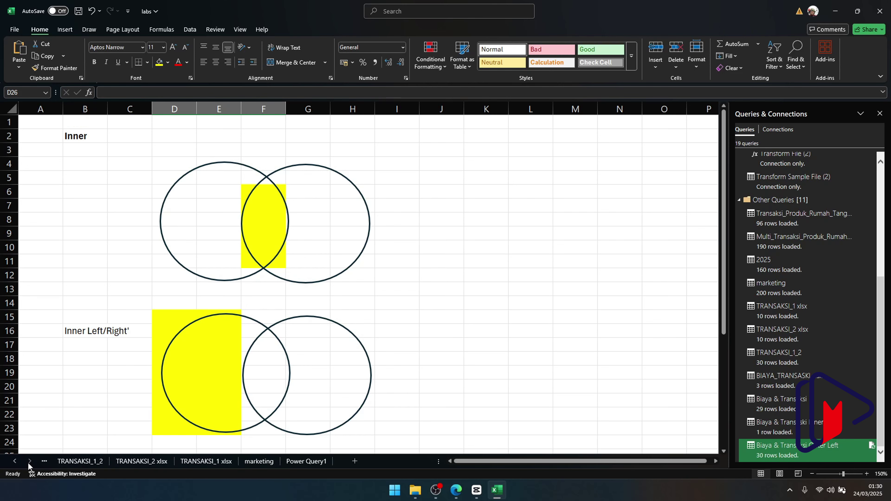
pyautogui.click(306, 462)
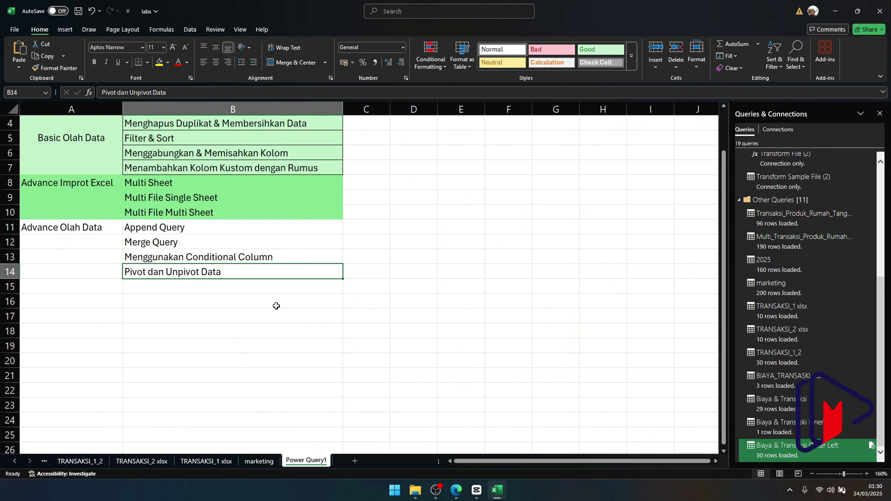
pyautogui.moveTo(150, 227); pyautogui.dragTo(157, 241)
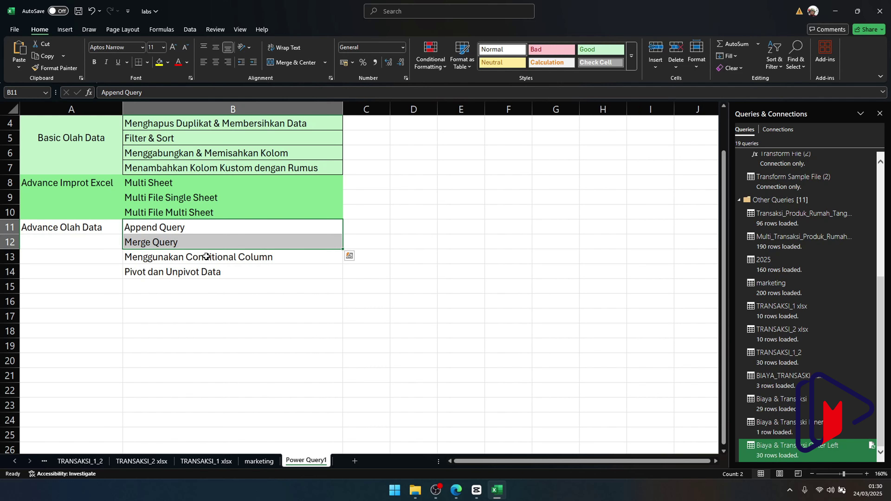
pyautogui.click(207, 257)
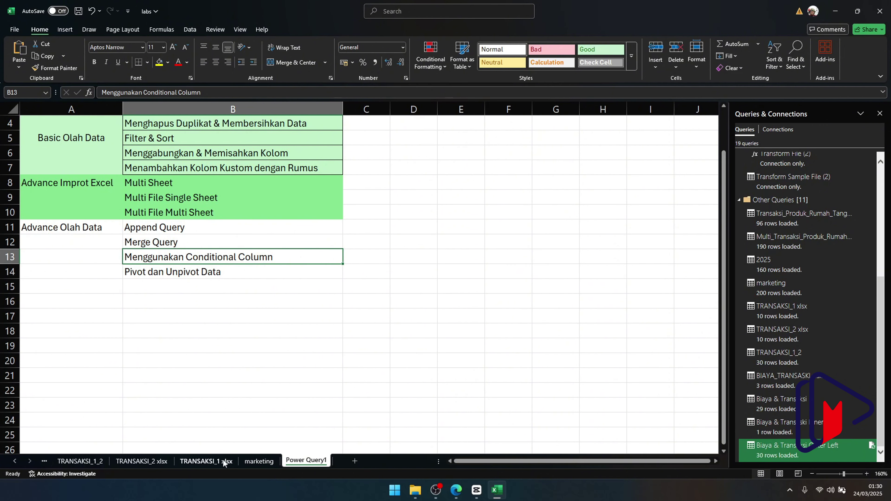
# Open the TRANSAKSI_1 xlsx table's query in the Power Query Editor and switch to the Biaya & Transaksi Outer Left query
pyautogui.click(206, 461)
pyautogui.click(262, 172)
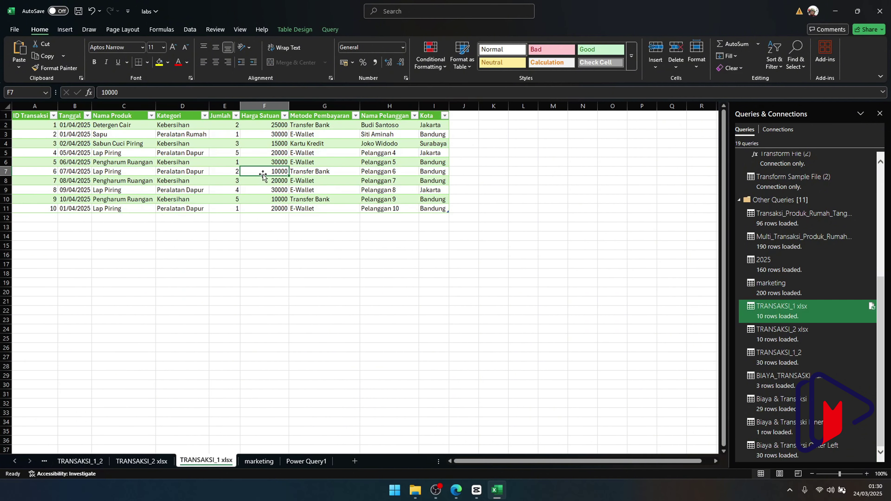
pyautogui.click(336, 30)
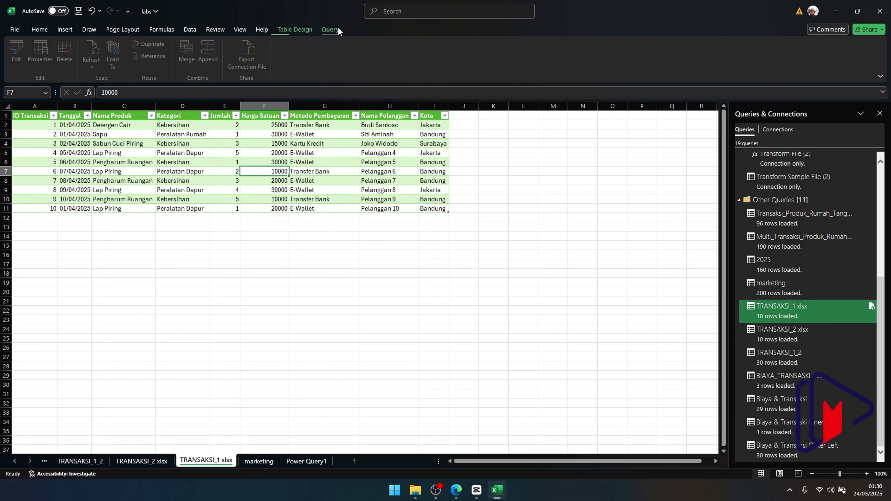
pyautogui.click(17, 52)
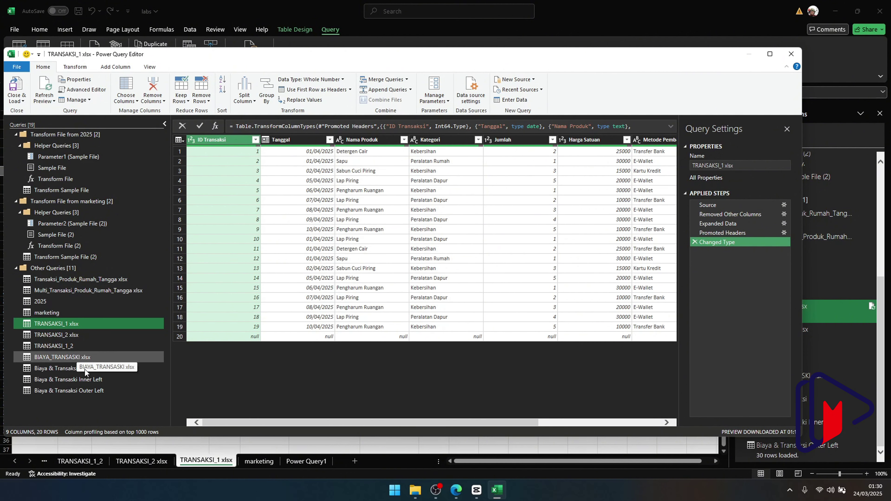
pyautogui.click(94, 390)
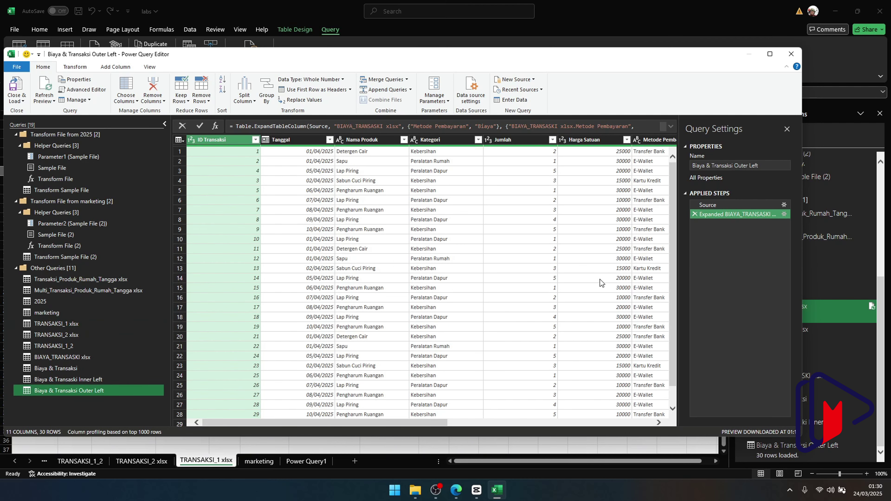
# Remove the BIAYA_TRANSASKI xlsx.Metode Pembayaran column from the Biaya & Transaksi Outer Left query
pyautogui.moveTo(435, 425); pyautogui.dragTo(688, 427)
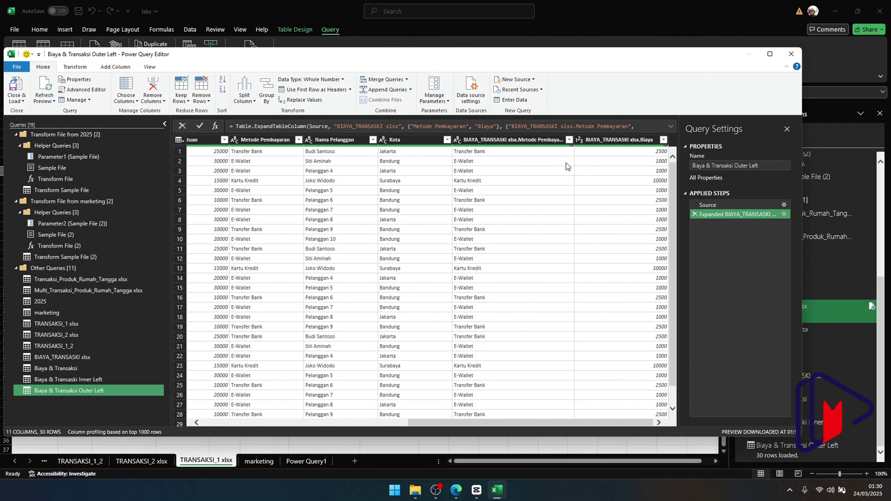
pyautogui.click(489, 141)
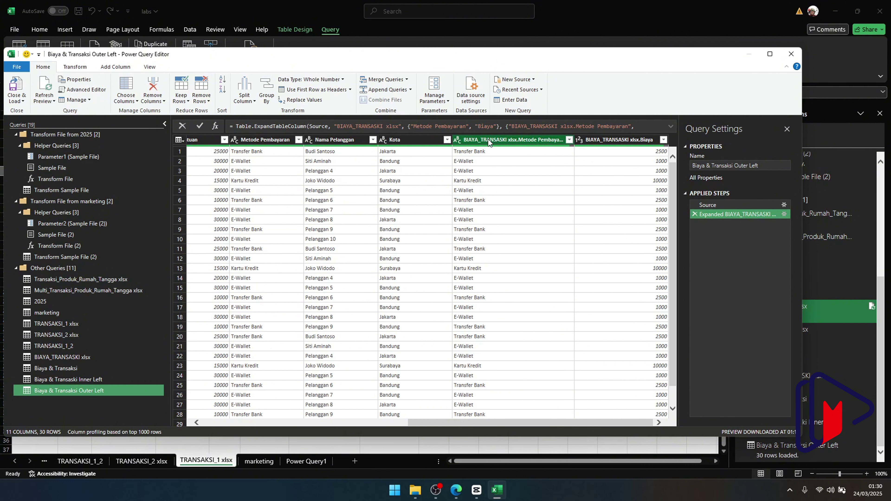
pyautogui.rightClick(489, 142)
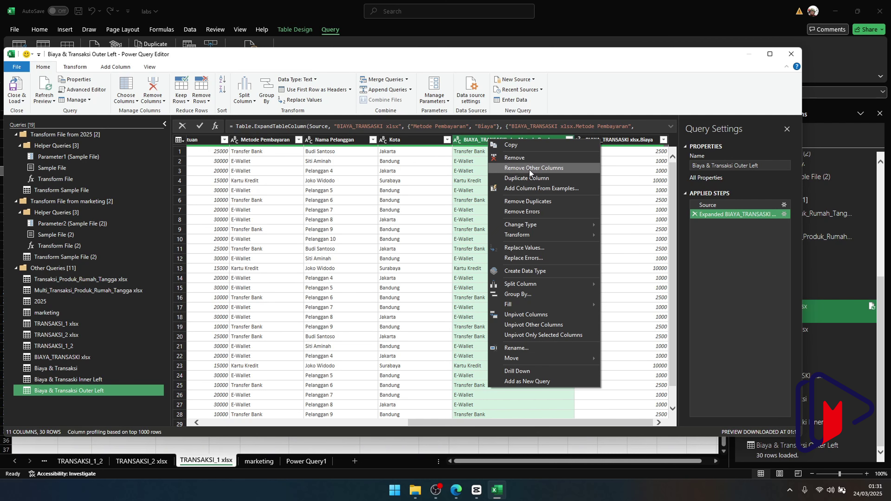
pyautogui.click(532, 159)
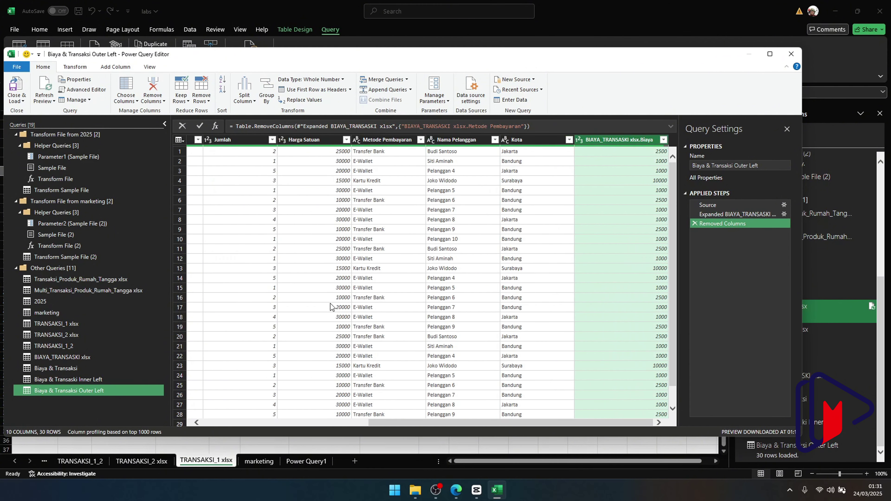
# Rename the BIAYA_TRANSASKI xlsx.Biaya column to Biaya
pyautogui.moveTo(378, 421); pyautogui.dragTo(396, 425)
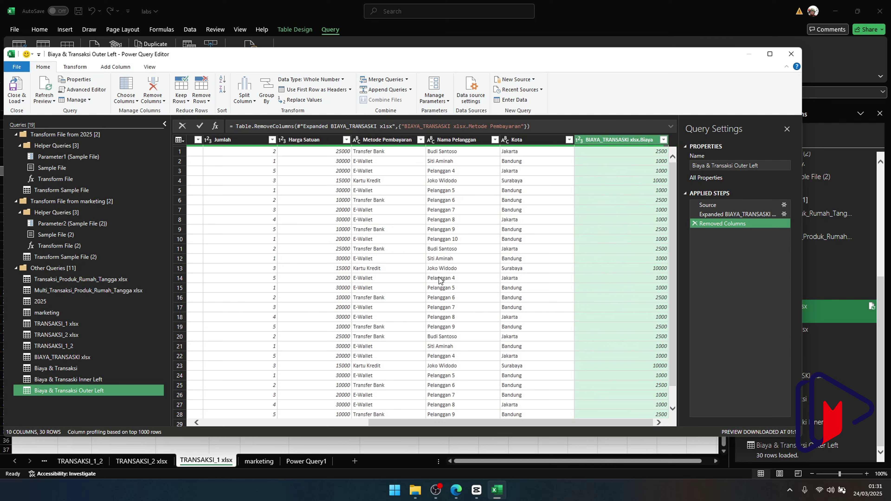
pyautogui.doubleClick(621, 140)
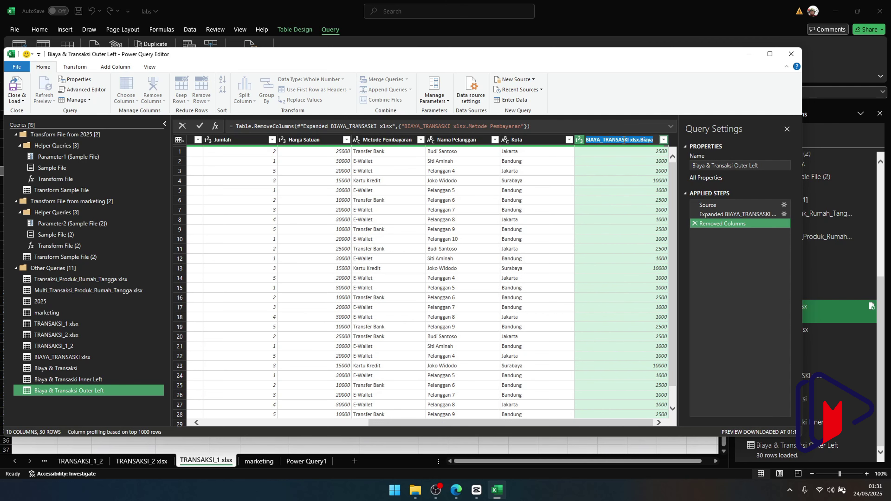
pyautogui.write('B')
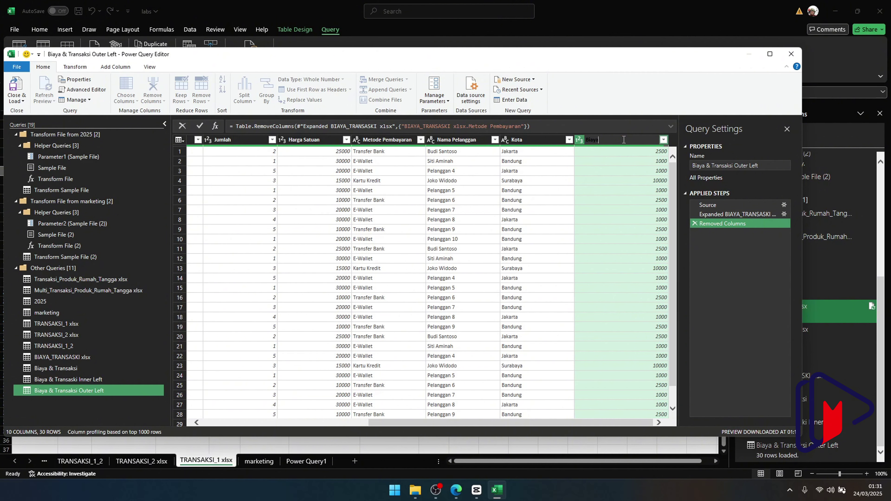
pyautogui.write('iaya')
pyautogui.press('Return')
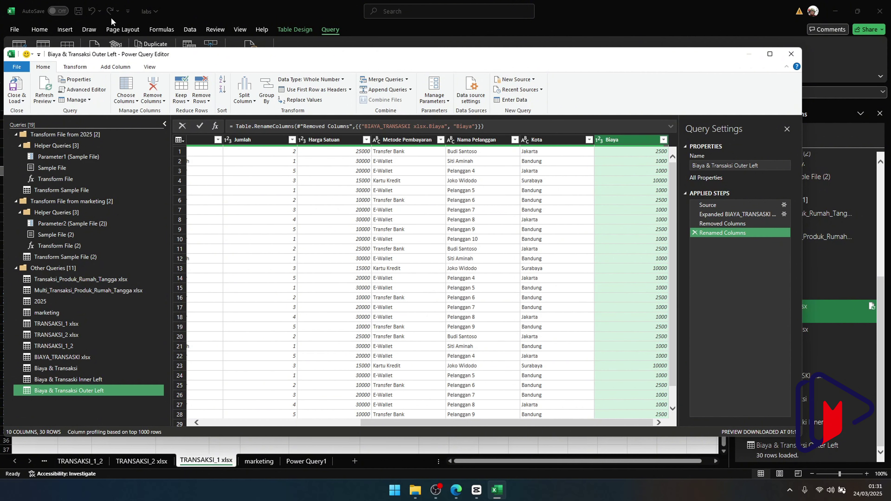
# Start a custom column named Harga with the formula [Jumlah]*[Harga Satuan]
pyautogui.click(128, 69)
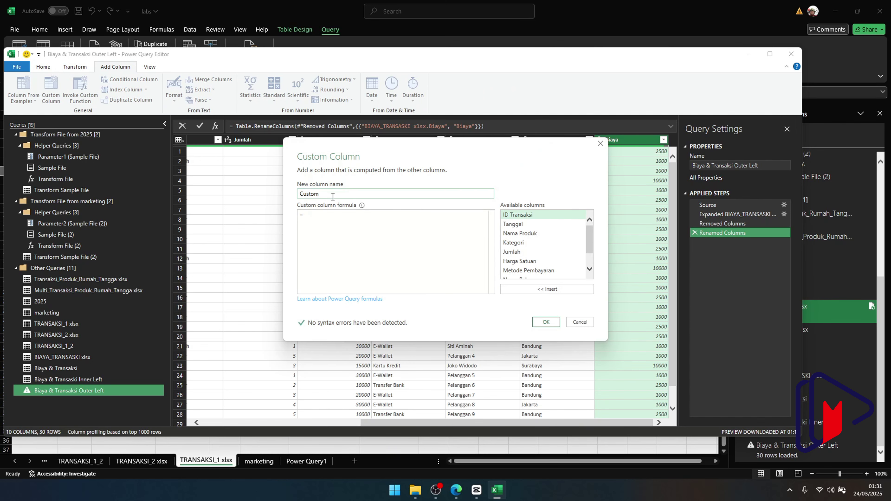
pyautogui.moveTo(331, 196); pyautogui.dragTo(218, 190)
pyautogui.write('Harga')
pyautogui.click(343, 281)
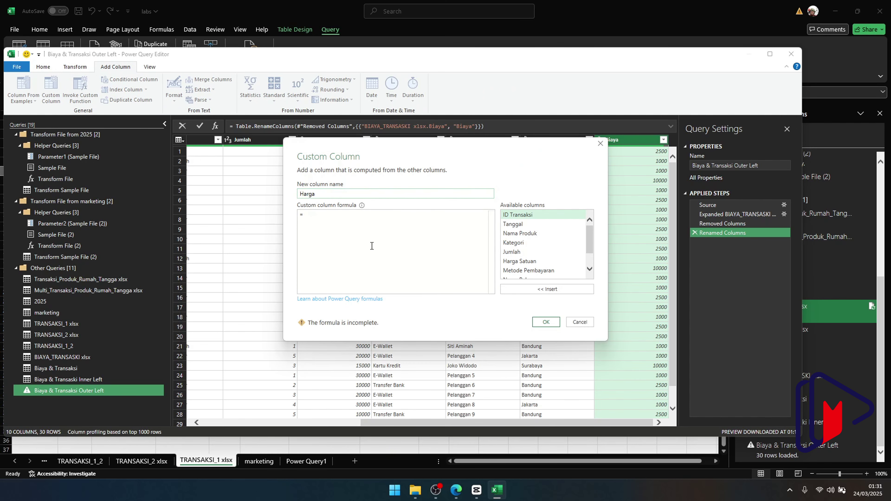
pyautogui.doubleClick(522, 252)
pyautogui.write('*')
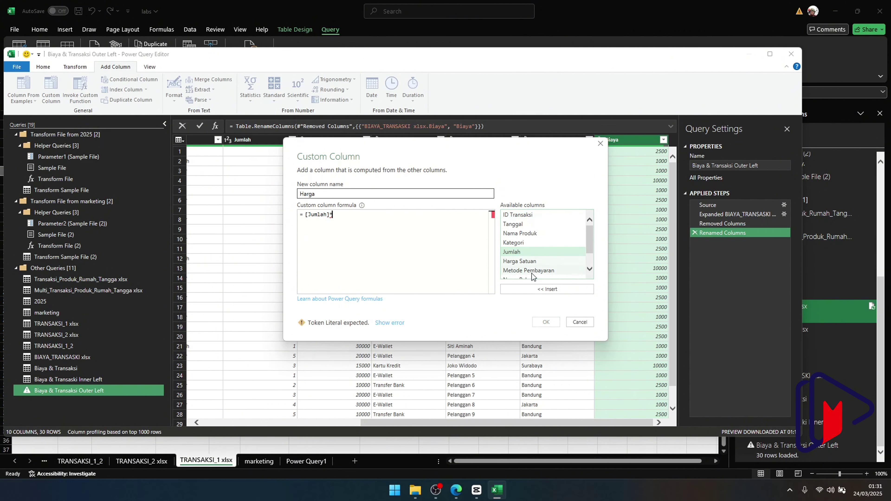
pyautogui.doubleClick(528, 262)
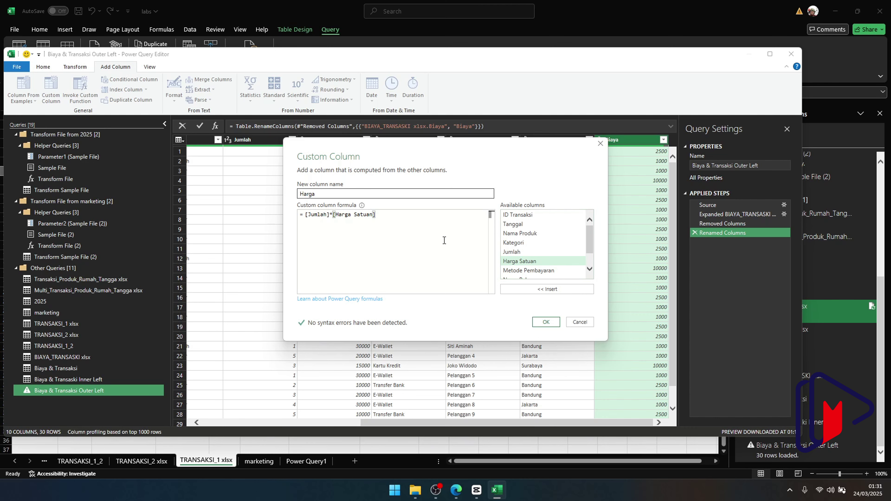
# Complete the Harga formula as ([Jumlah]*[Harga Satuan])-[Biaya] and create the column
pyautogui.write(')')
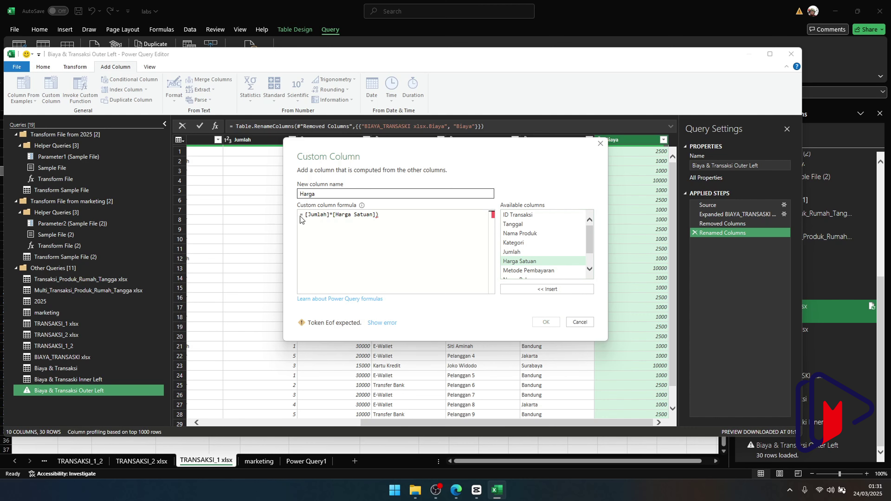
pyautogui.click(305, 214)
pyautogui.doubleClick(318, 215)
pyautogui.write('(')
pyautogui.click(402, 215)
pyautogui.write('-')
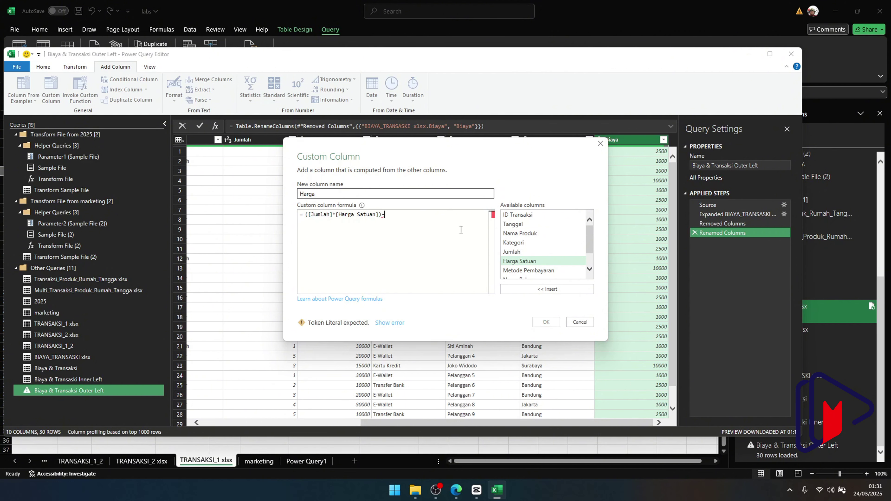
pyautogui.scroll(-2, 532, 261)
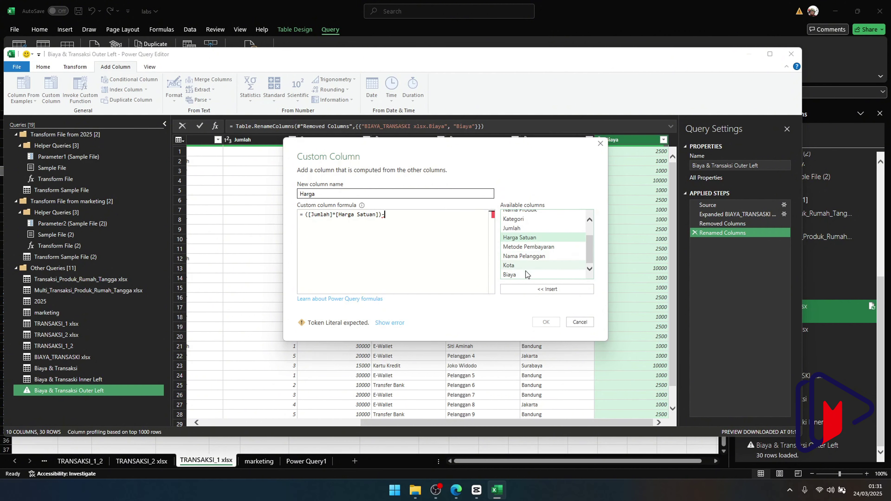
pyautogui.doubleClick(523, 275)
pyautogui.click(547, 325)
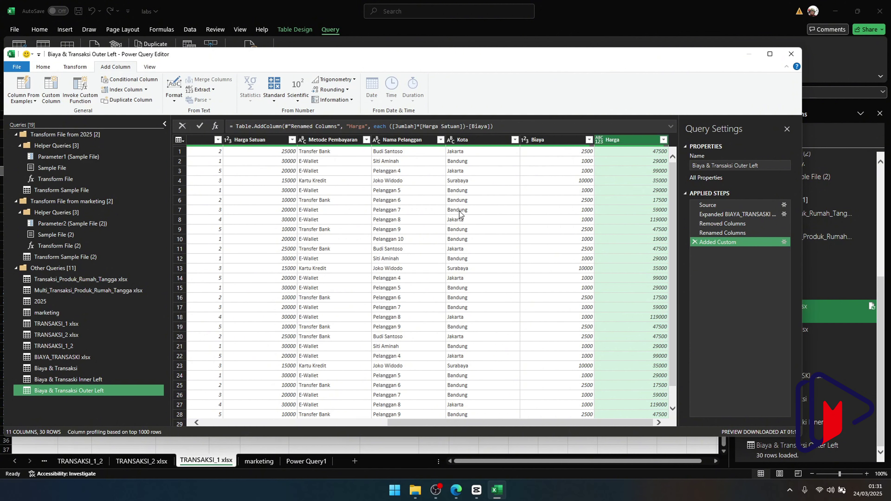
# Start a conditional column named Checking with a first clause that outputs 0 if Biaya equals null
pyautogui.click(630, 171)
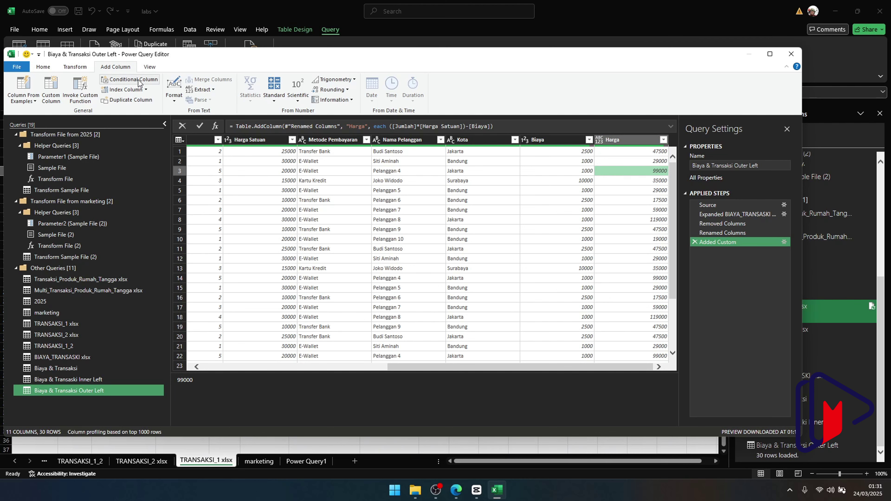
pyautogui.scroll(-3, 565, 221)
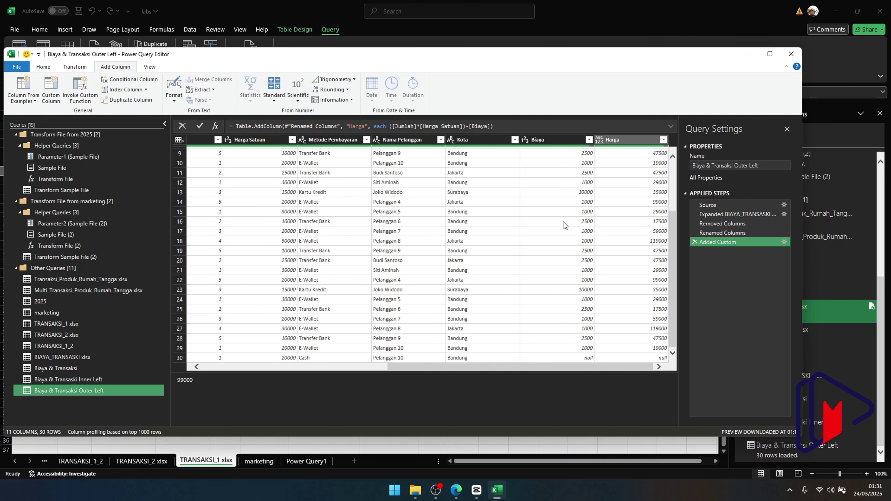
pyautogui.click(641, 184)
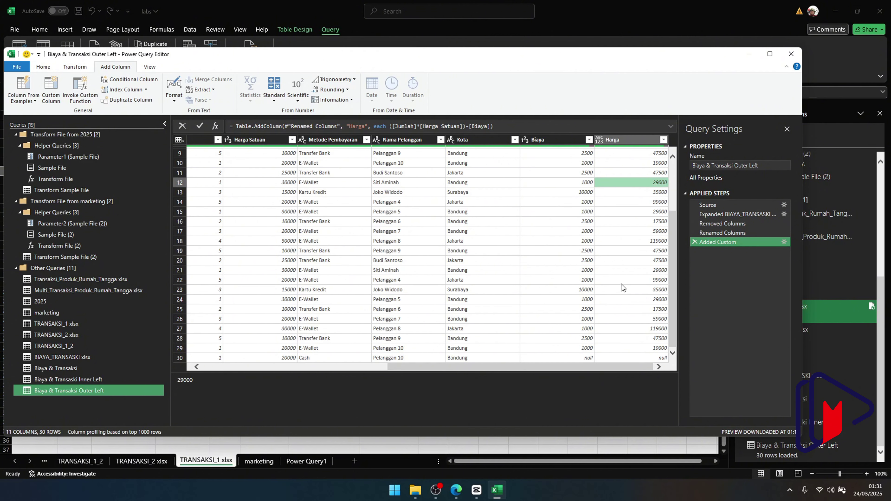
pyautogui.scroll(3, 517, 219)
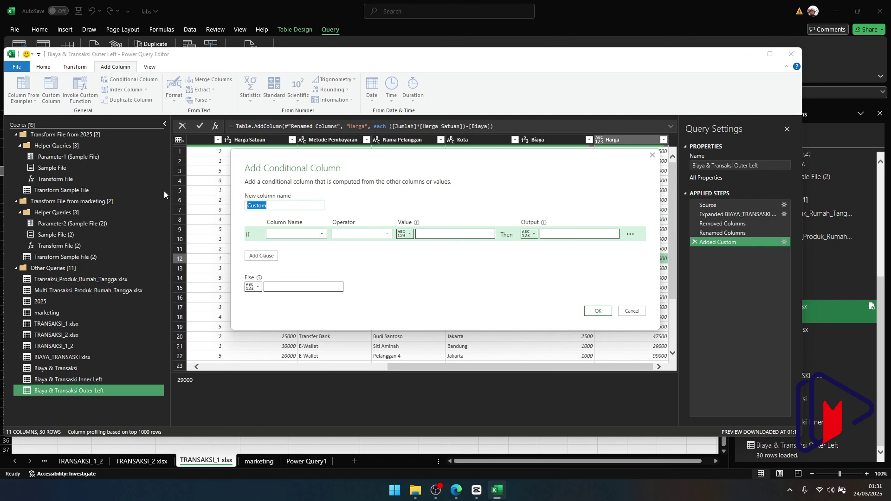
pyautogui.write('Checking')
pyautogui.press('Return')
pyautogui.click(305, 234)
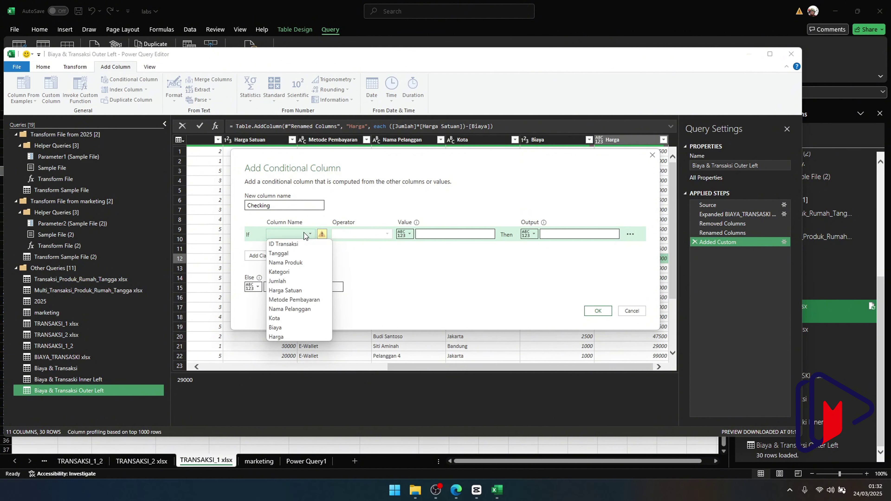
pyautogui.click(307, 328)
pyautogui.click(488, 234)
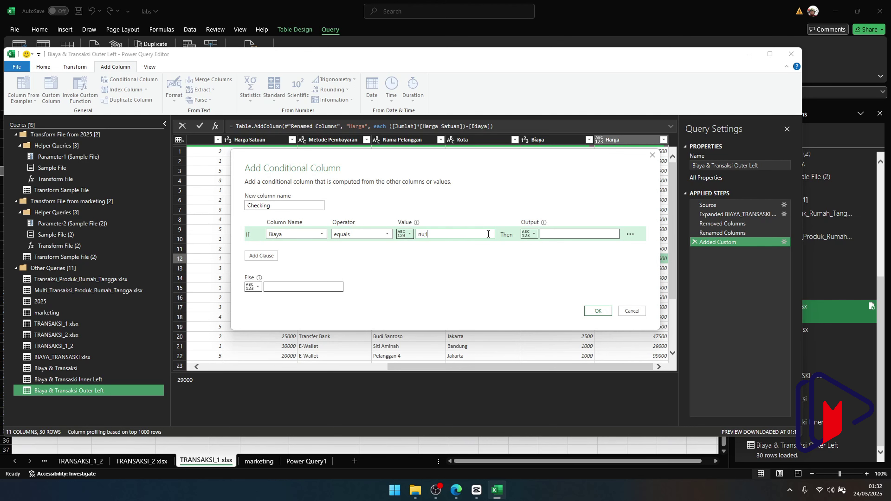
pyautogui.write('nul')
pyautogui.click(606, 231)
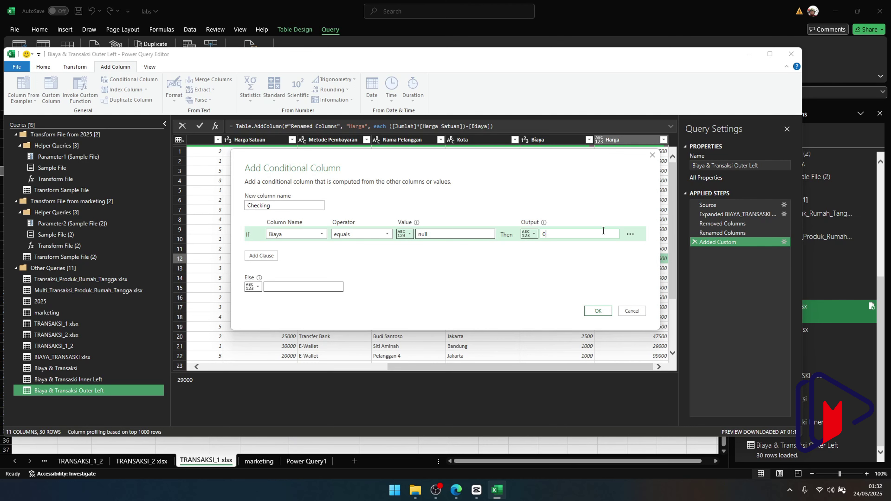
# Change the conditional column's new column name to is_biaya
pyautogui.doubleClick(285, 209)
pyautogui.press('BackSpace')
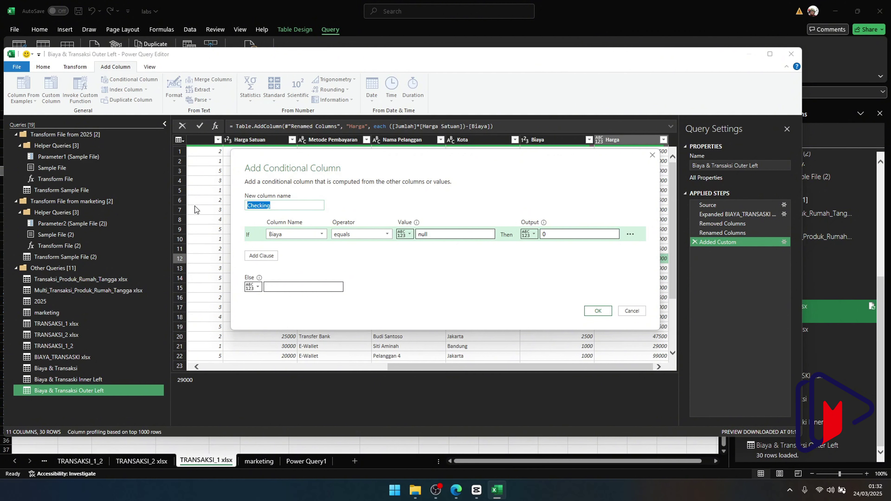
pyautogui.write('checking')
pyautogui.hotkey('ctrl', 'a')
pyautogui.write('is_')
pyautogui.write('ready')
pyautogui.press('BackSpace')
pyautogui.press('BackSpace')
pyautogui.press('BackSpace')
pyautogui.press('BackSpace')
pyautogui.press('BackSpace')
pyautogui.write('cost_')
pyautogui.press('BackSpace')
pyautogui.press('BackSpace')
pyautogui.press('BackSpace')
pyautogui.press('BackSpace')
pyautogui.press('BackSpace')
pyautogui.write('bisa')
pyautogui.press('BackSpace')
pyautogui.press('BackSpace')
pyautogui.write('aya')
pyautogui.click(332, 261)
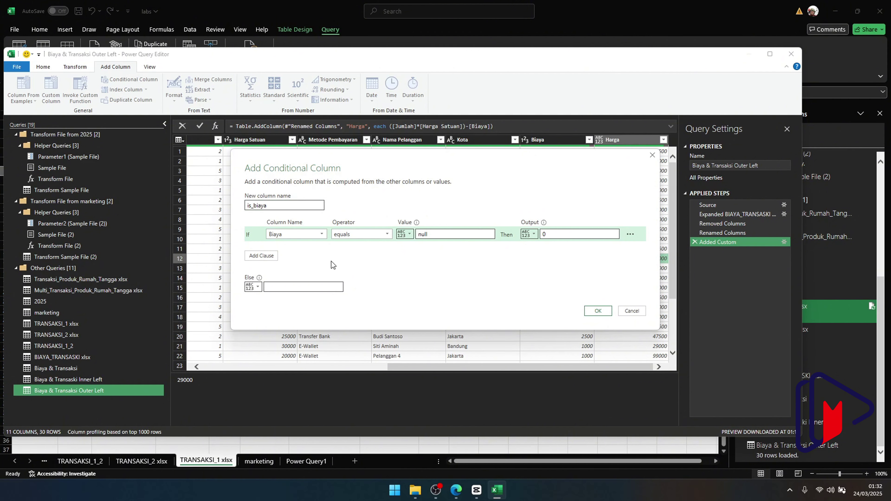
# Add an Else If clause that outputs 1 when Biaya does not equal null
pyautogui.click(261, 256)
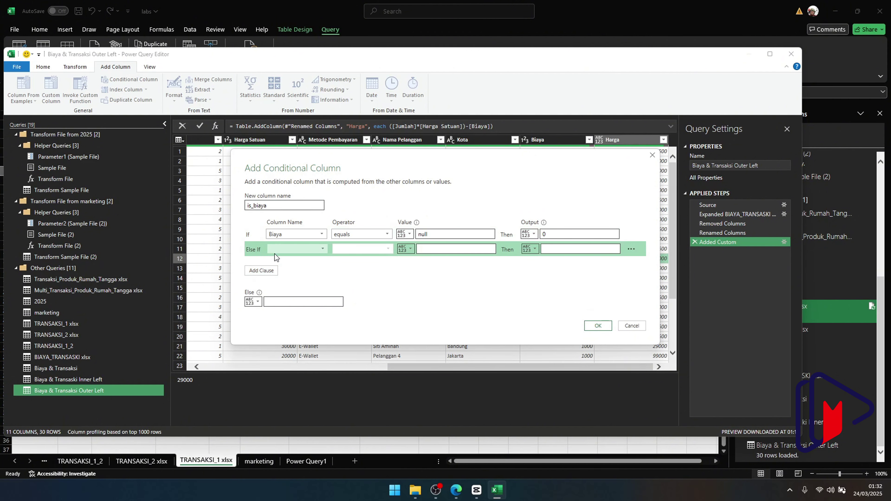
pyautogui.click(286, 245)
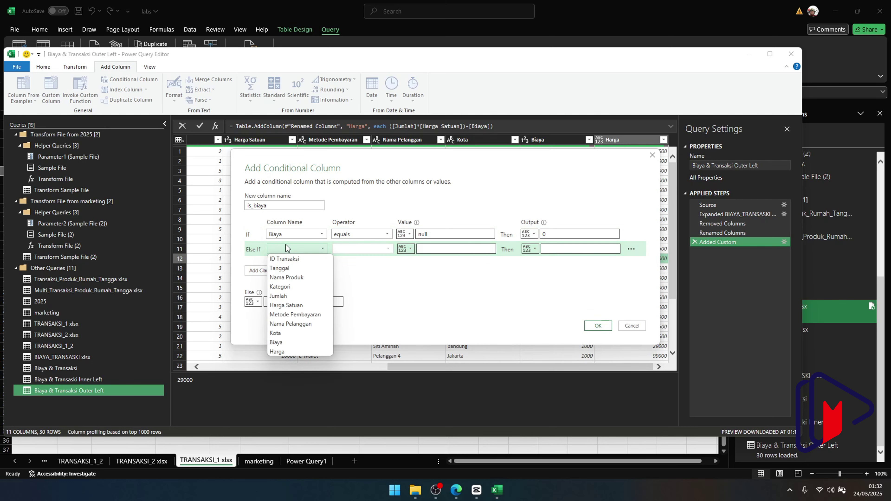
pyautogui.click(290, 342)
pyautogui.click(365, 249)
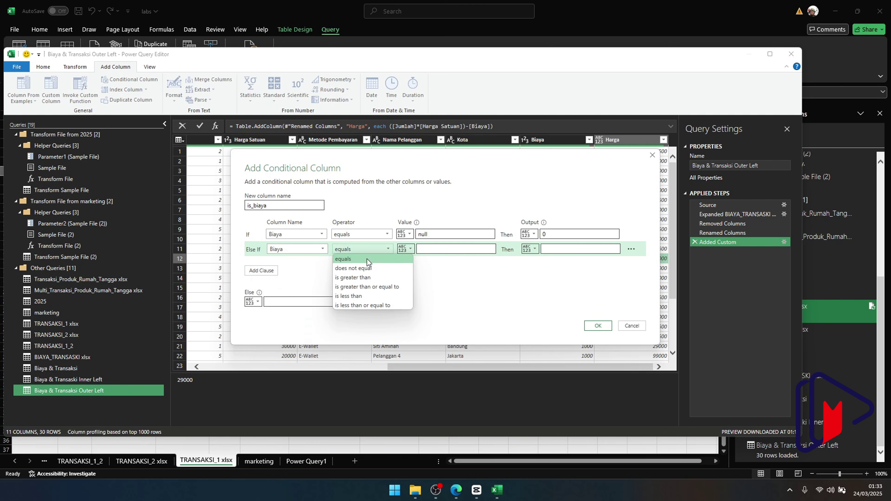
pyautogui.click(370, 265)
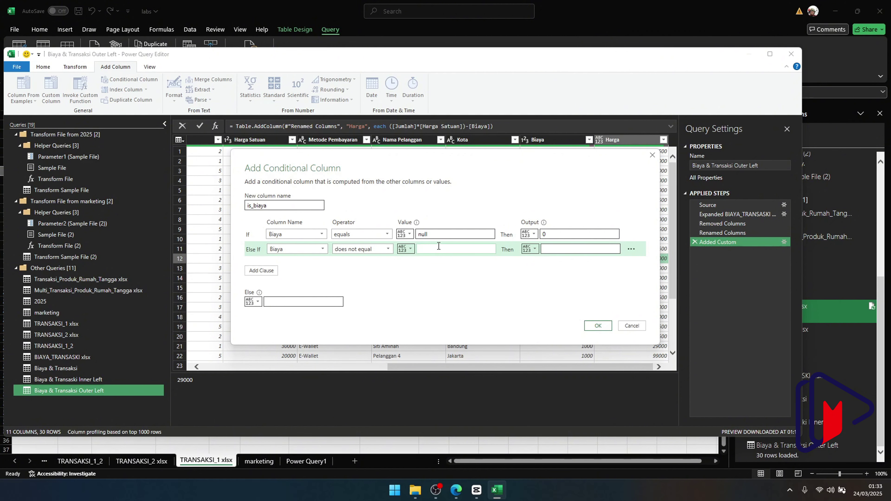
pyautogui.write('null')
pyautogui.click(562, 249)
pyautogui.write('1')
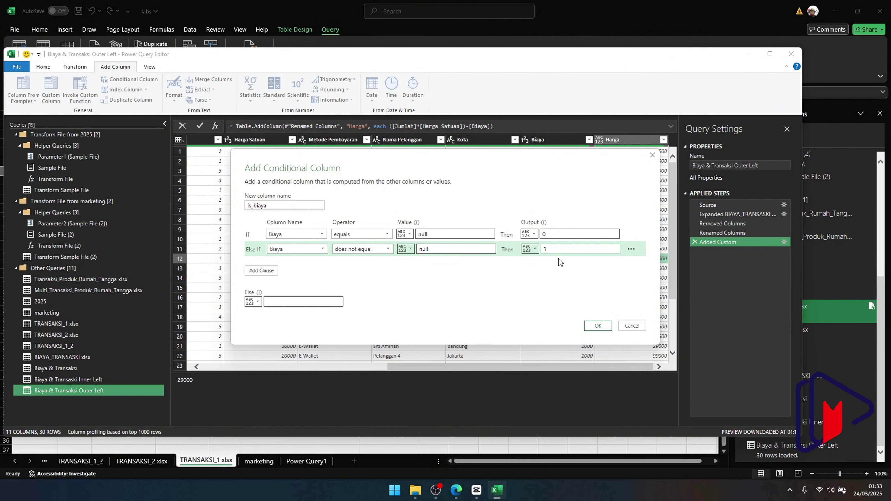
# Create the is_biaya conditional column with its two clauses and check its values down to the last row
pyautogui.click(529, 233)
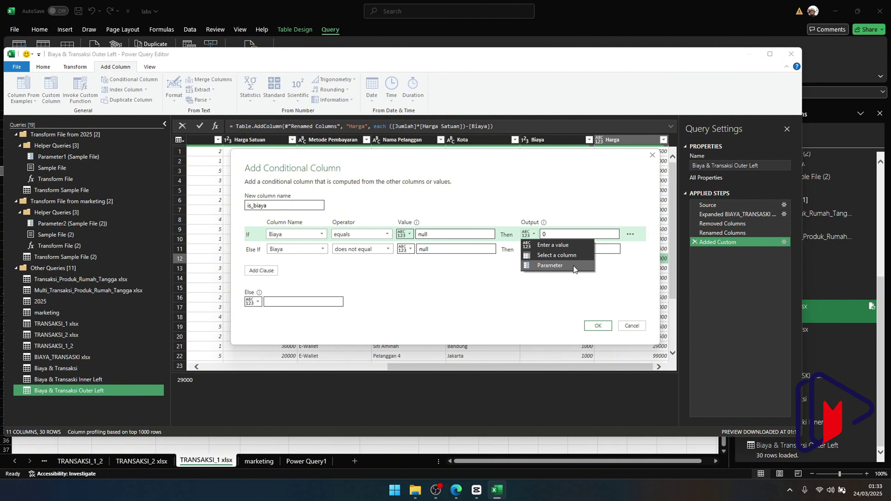
pyautogui.click(505, 305)
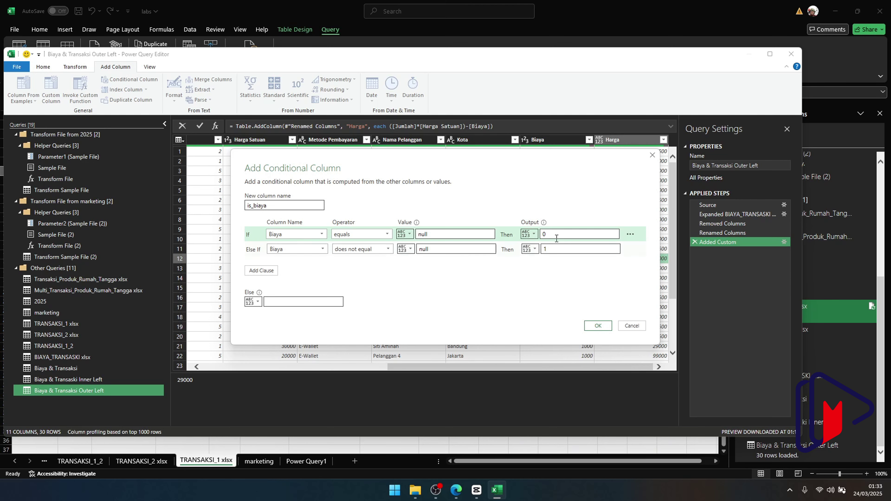
pyautogui.moveTo(542, 224)
pyautogui.click(591, 327)
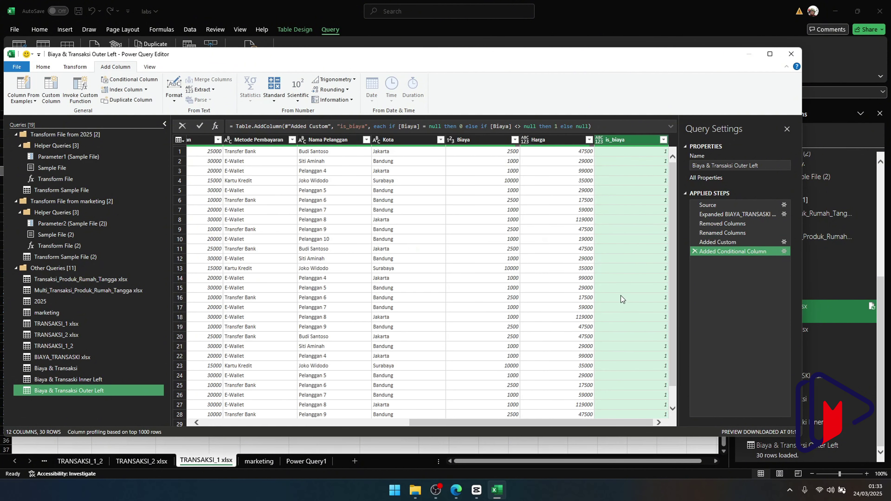
pyautogui.scroll(-1, 622, 299)
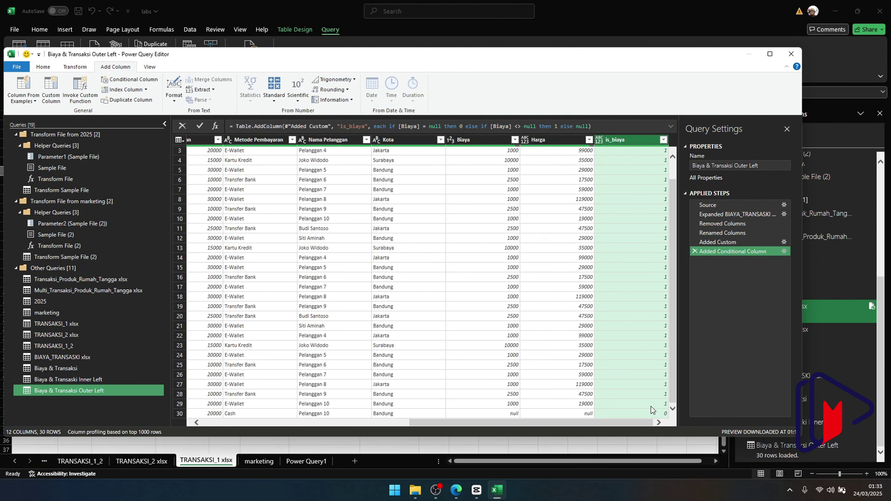
pyautogui.scroll(1, 651, 410)
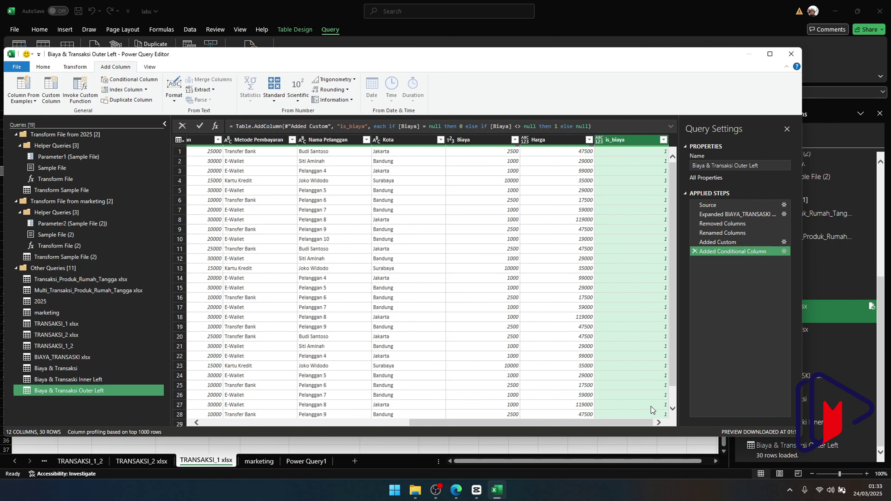
pyautogui.click(600, 191)
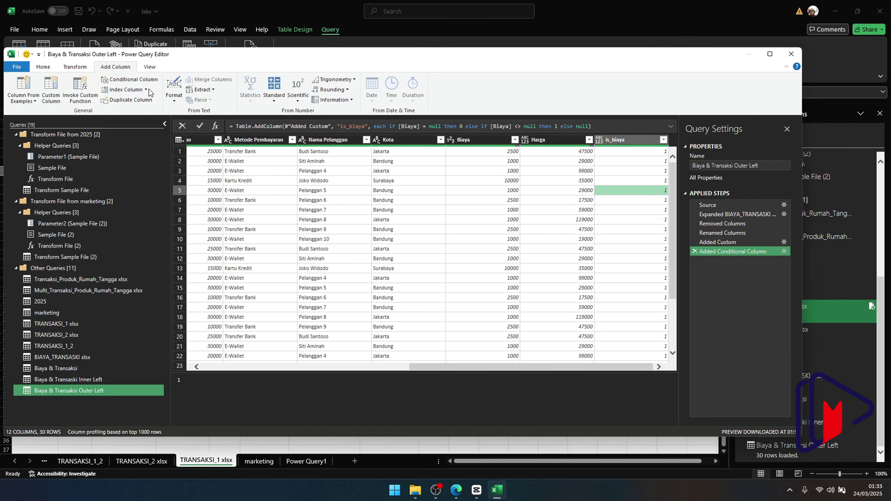
# Start another conditional column with a first clause that outputs Good if Harga is greater than 100000
pyautogui.click(130, 80)
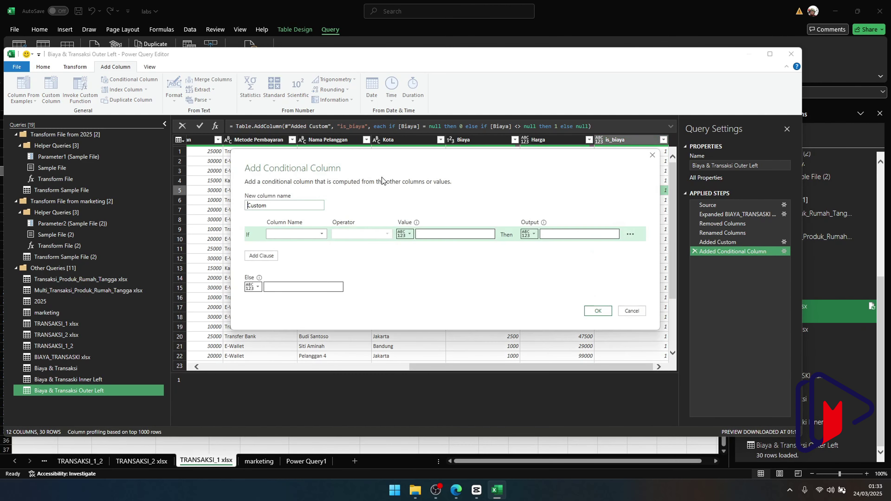
pyautogui.click(297, 234)
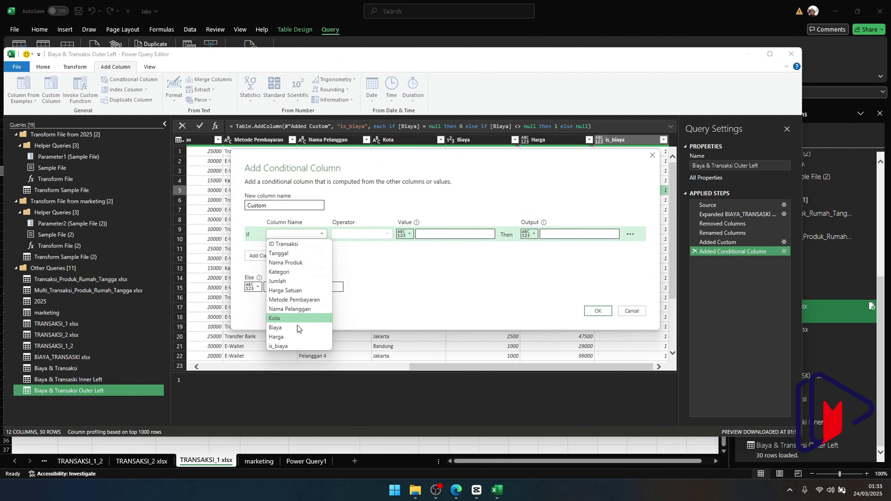
pyautogui.click(298, 338)
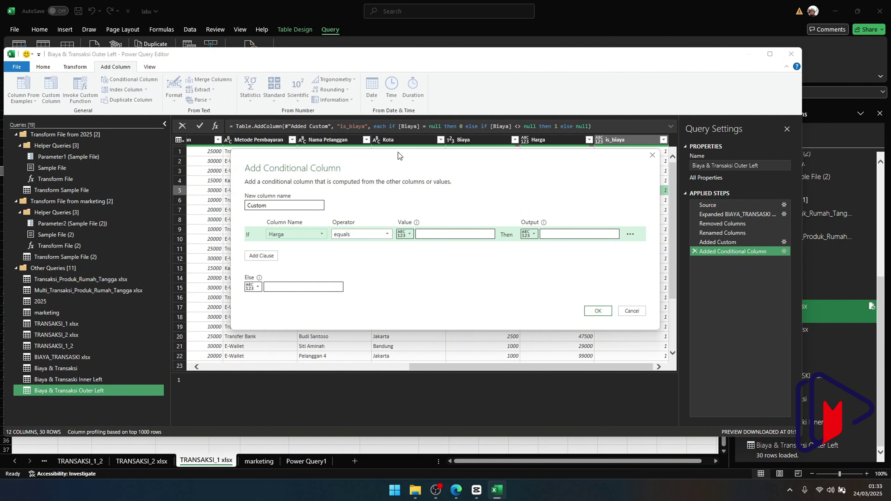
pyautogui.click(375, 234)
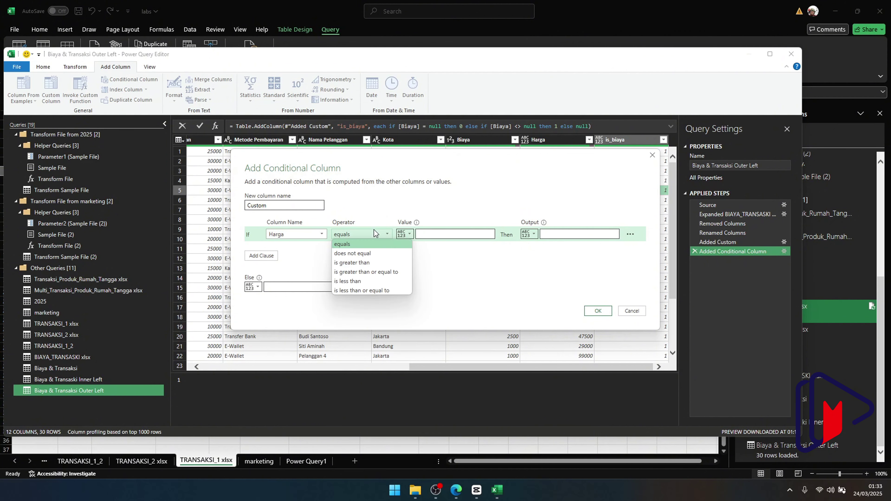
pyautogui.click(368, 262)
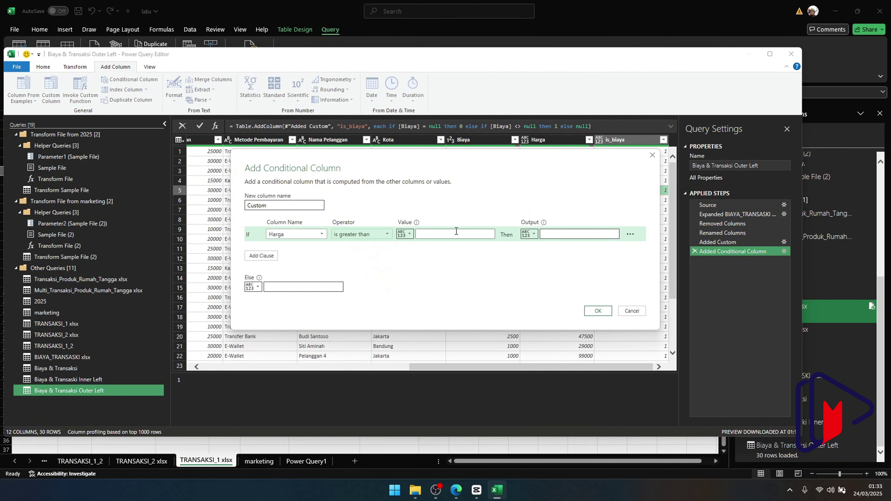
pyautogui.click(451, 234)
pyautogui.write('100000')
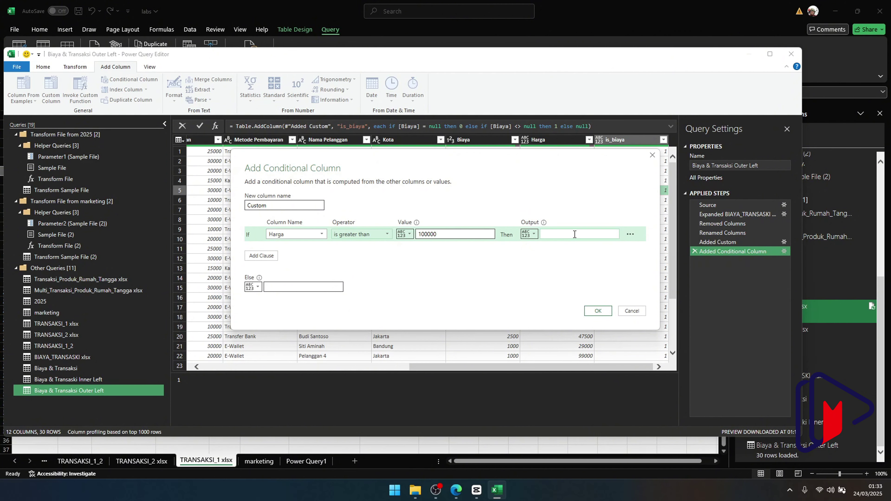
pyautogui.write('Good')
# Add an Else If clause that outputs Average when Harga is less than or equal to 99999, and create the column
pyautogui.click(264, 256)
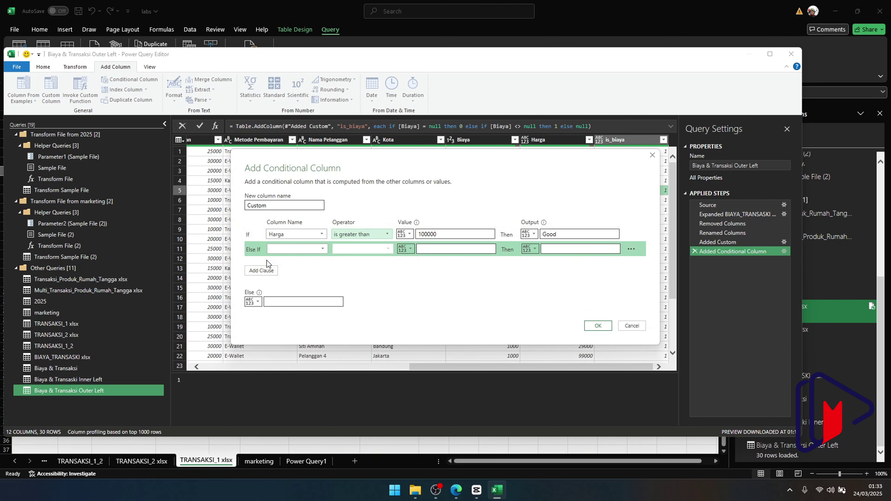
pyautogui.click(307, 252)
pyautogui.click(287, 349)
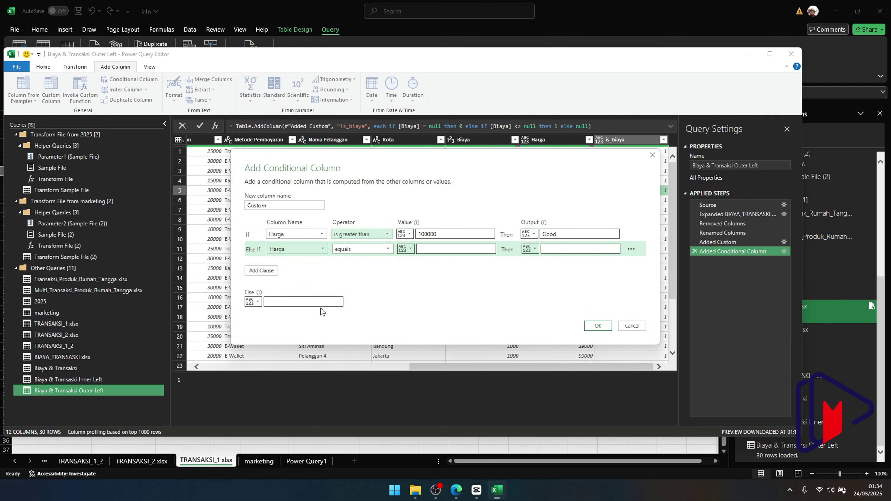
pyautogui.click(359, 249)
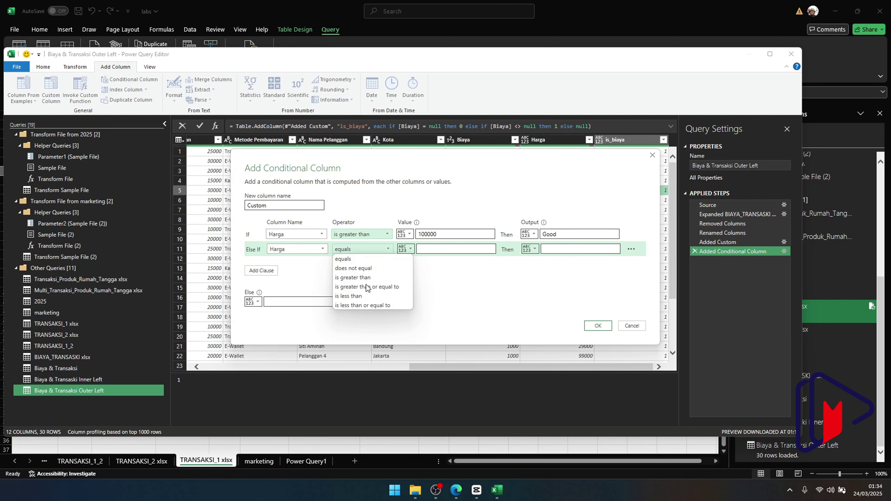
pyautogui.click(377, 305)
pyautogui.click(440, 246)
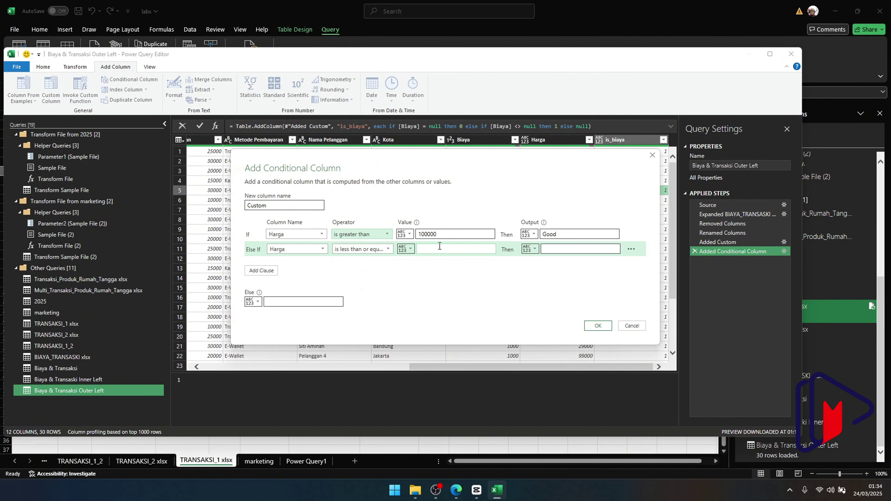
pyautogui.write('99999')
pyautogui.press('BackSpace')
pyautogui.doubleClick(427, 235)
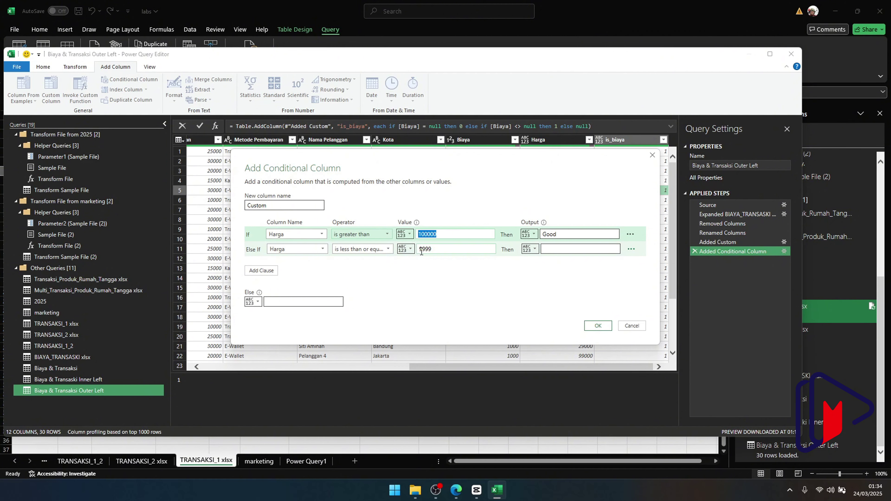
pyautogui.click(432, 250)
pyautogui.write('9')
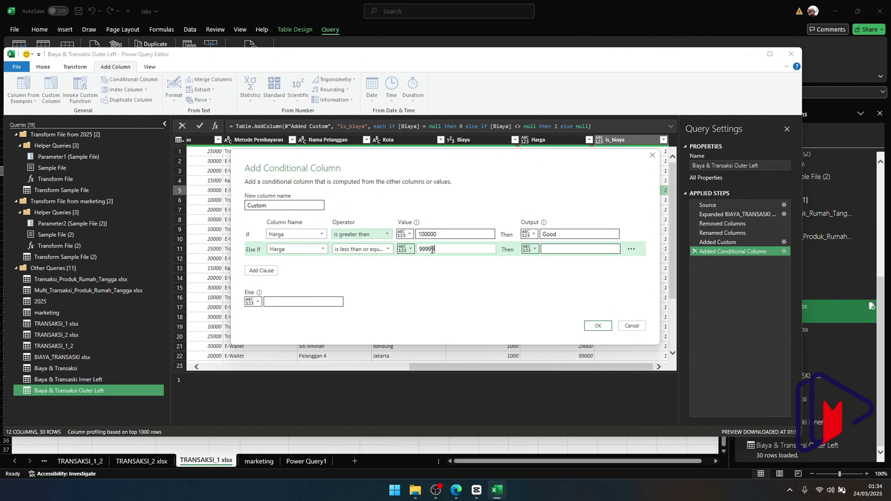
pyautogui.click(555, 245)
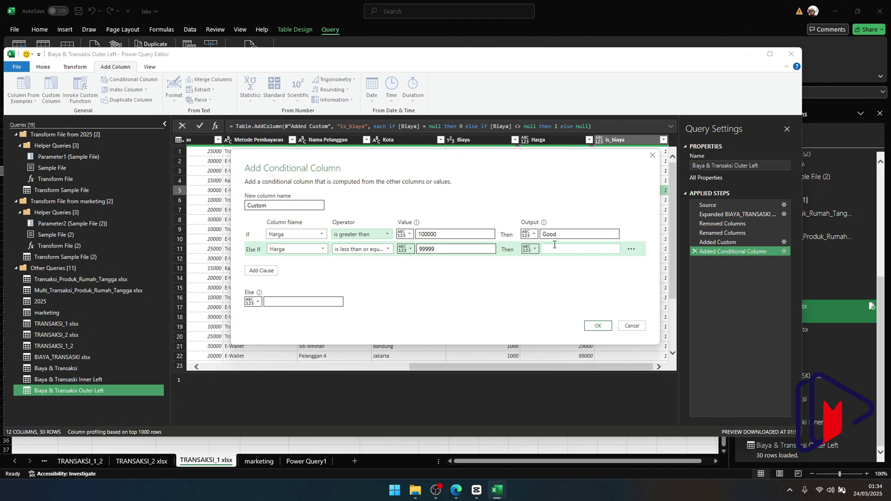
pyautogui.write('Average')
pyautogui.click(598, 326)
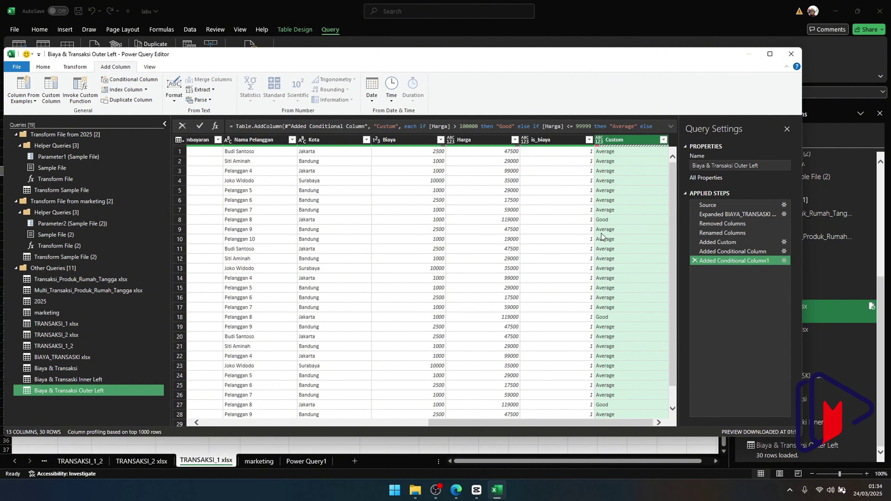
# Examine the new rating column down to the last row and inspect that row's Harga and rating cells
pyautogui.scroll(-1, 602, 237)
pyautogui.click(618, 290)
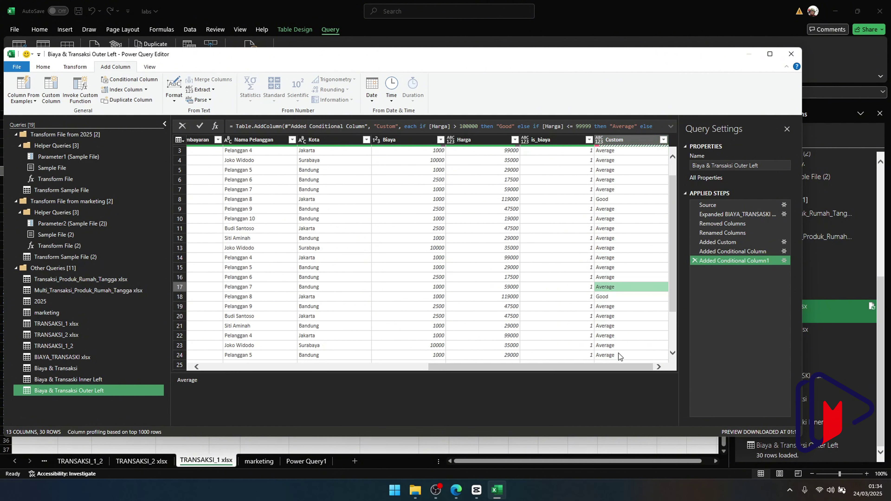
pyautogui.scroll(-3, 619, 324)
pyautogui.click(619, 358)
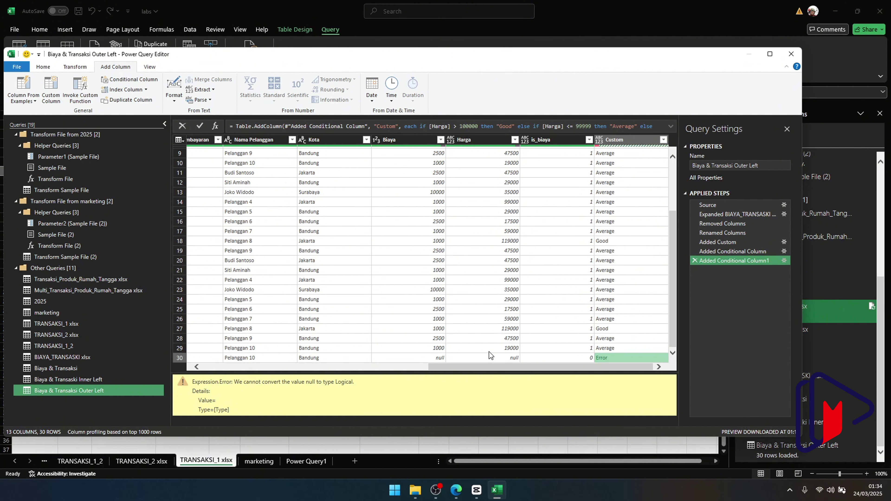
pyautogui.click(495, 358)
pyautogui.click(632, 359)
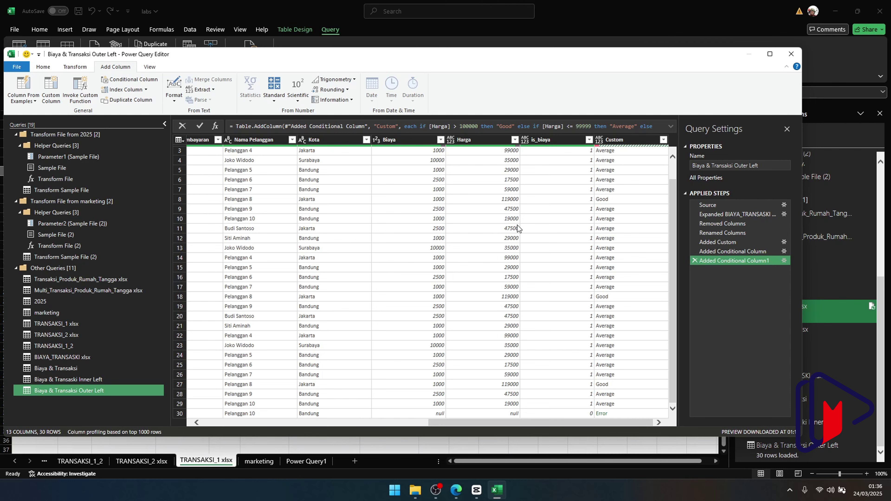
# Start a further conditional column with a first clause that tests whether Harga equals null
pyautogui.click(137, 80)
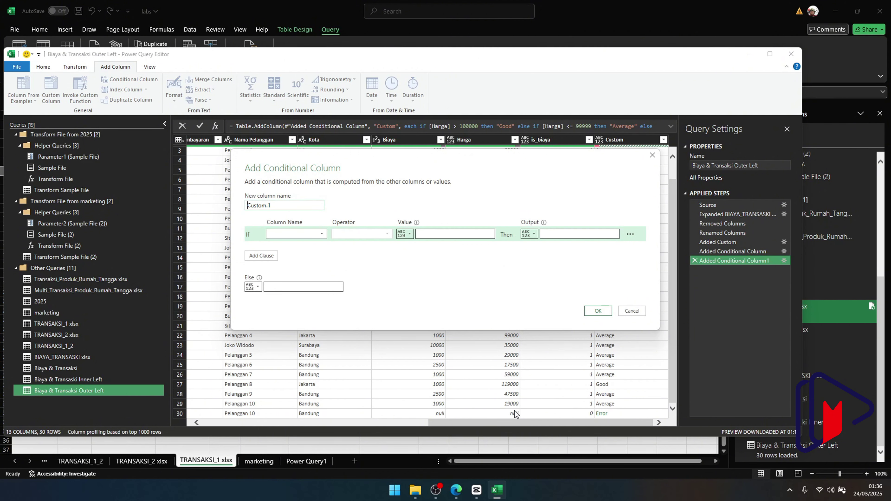
pyautogui.click(305, 235)
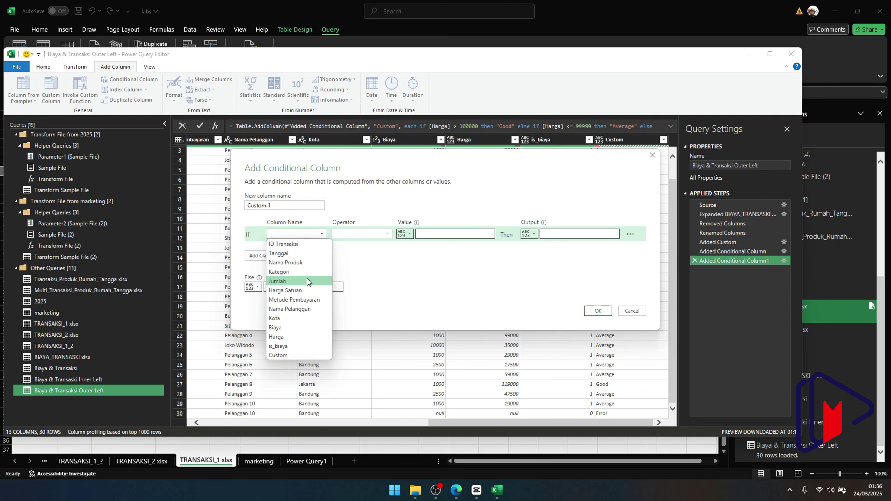
pyautogui.click(280, 337)
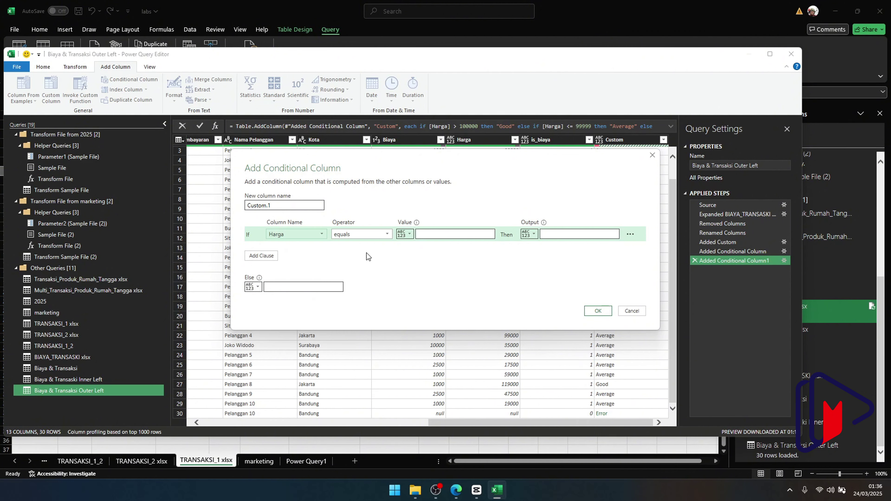
pyautogui.click(443, 235)
pyautogui.write('null')
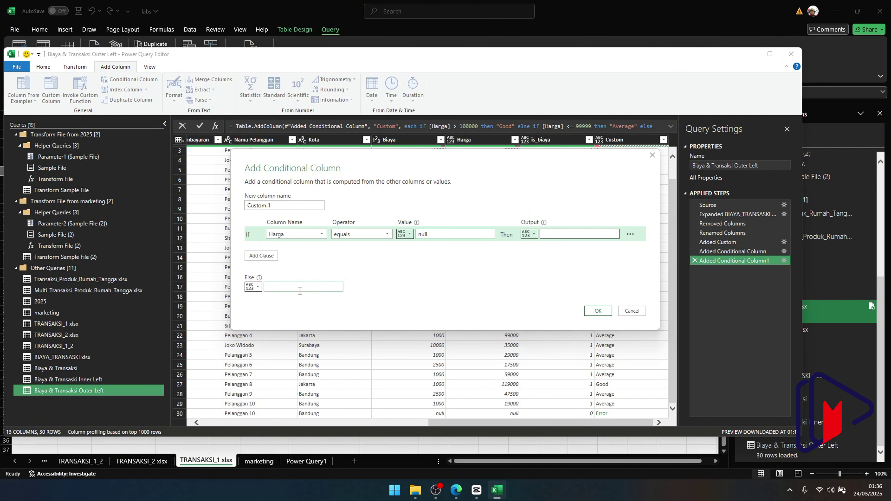
# Make the null clause output the Biaya column's value and create the conditional column
pyautogui.click(529, 234)
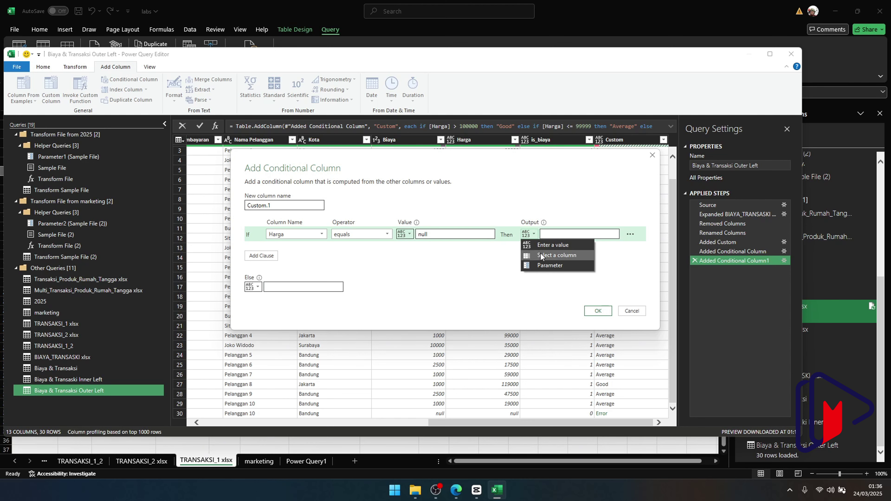
pyautogui.click(552, 263)
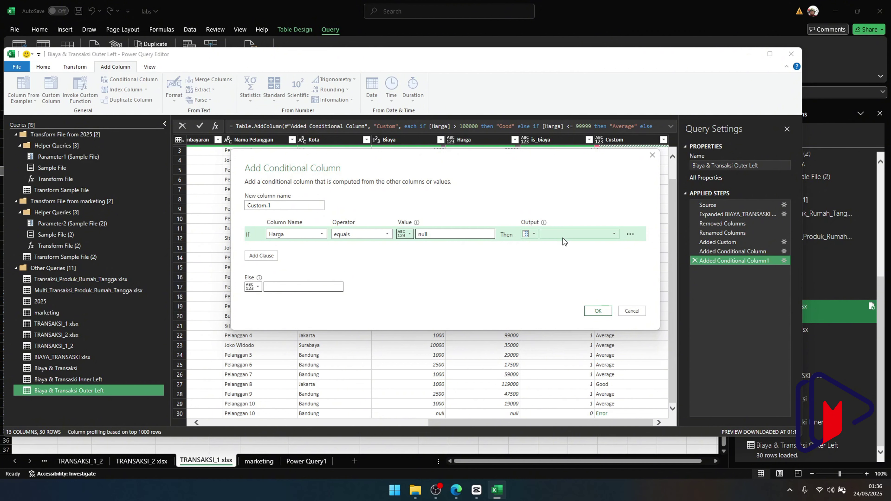
pyautogui.click(532, 234)
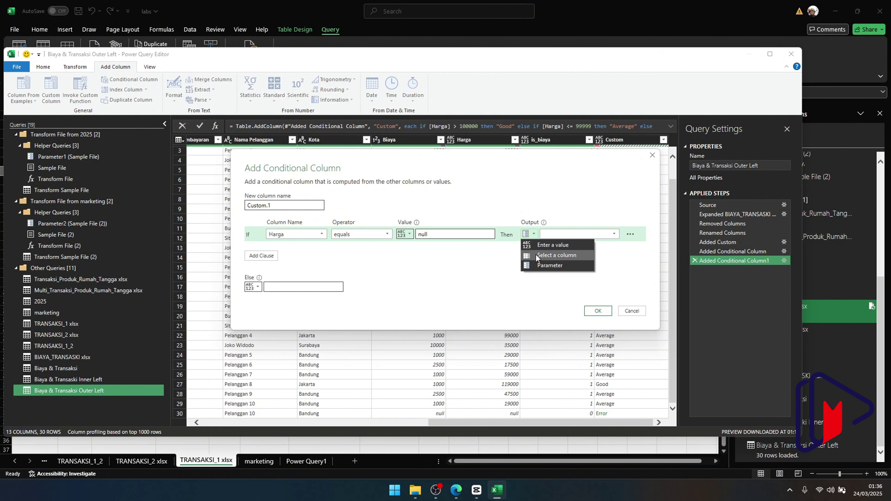
pyautogui.click(535, 254)
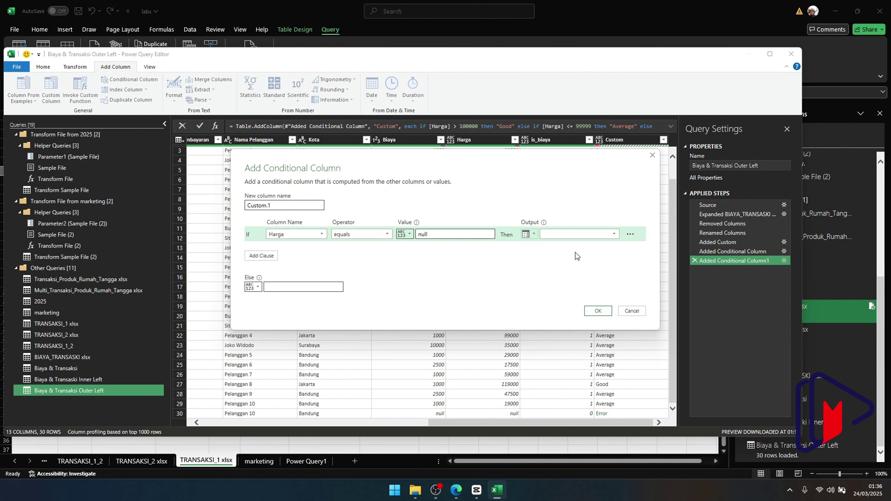
pyautogui.click(593, 234)
pyautogui.click(577, 329)
pyautogui.click(599, 311)
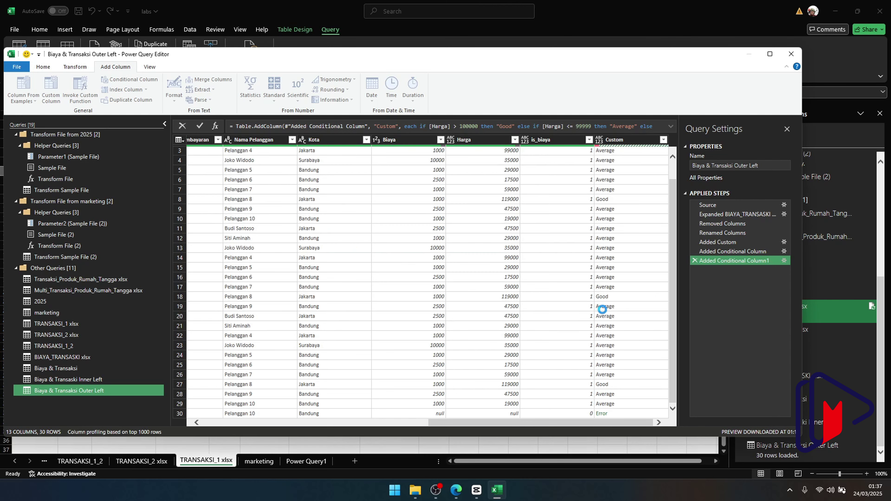
pyautogui.scroll(-1, 619, 365)
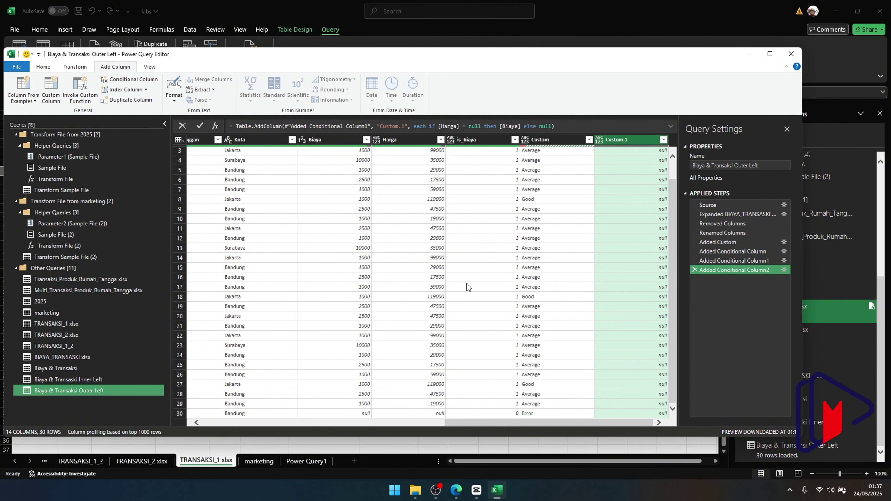
# Edit the last conditional column so its null clause outputs the Harga Satuan column's value, and apply the change
pyautogui.click(784, 269)
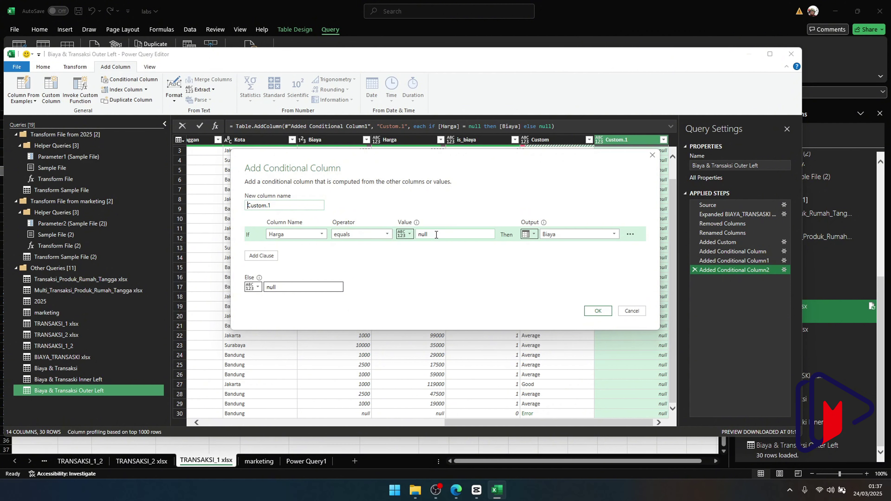
pyautogui.click(566, 237)
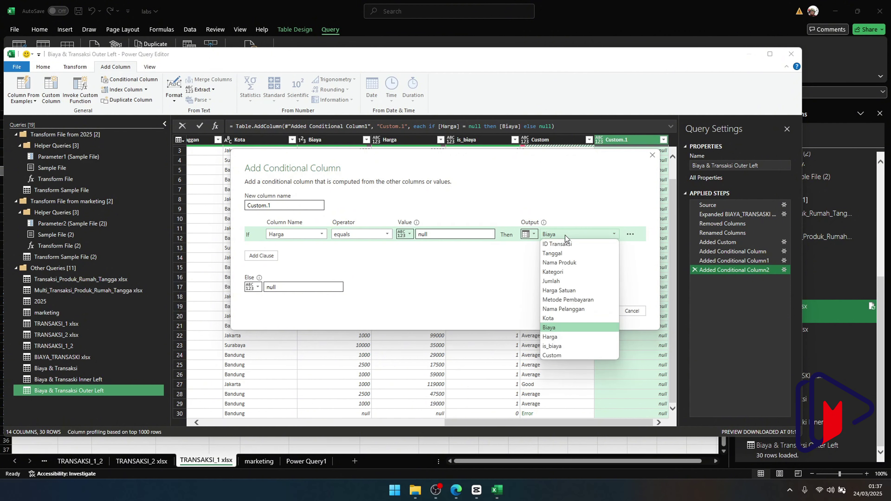
pyautogui.click(566, 290)
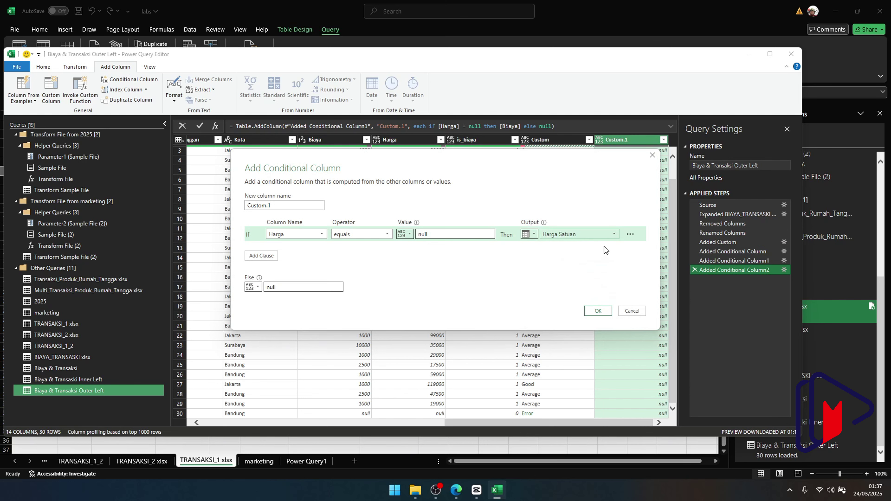
pyautogui.click(630, 234)
pyautogui.click(587, 274)
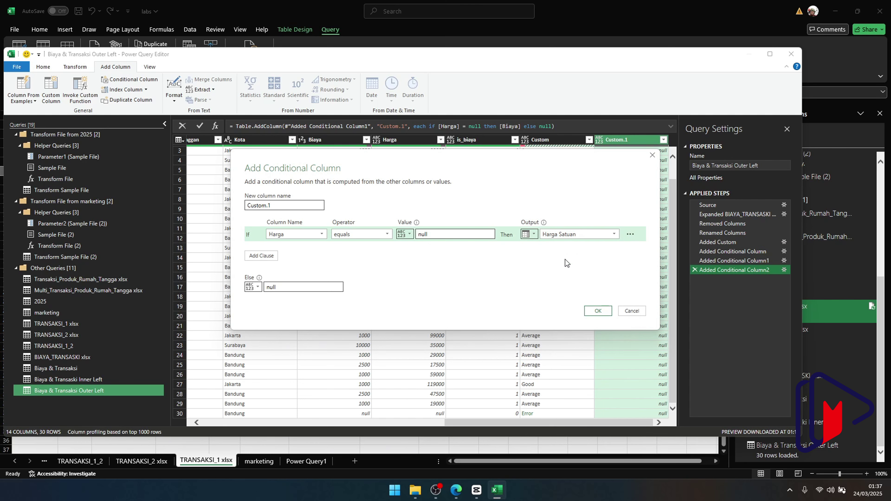
pyautogui.click(594, 311)
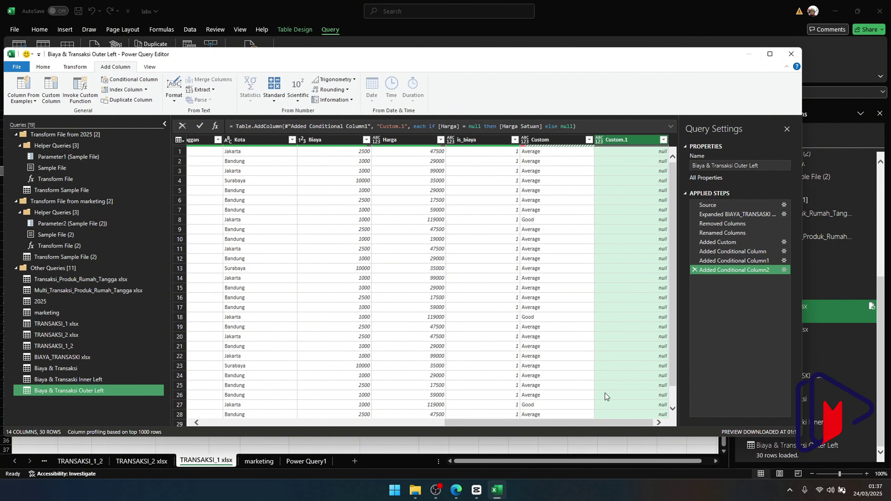
# Inspect the last row's value in the Custom.1 column and review that column's conditional settings without changing them
pyautogui.scroll(-1, 642, 358)
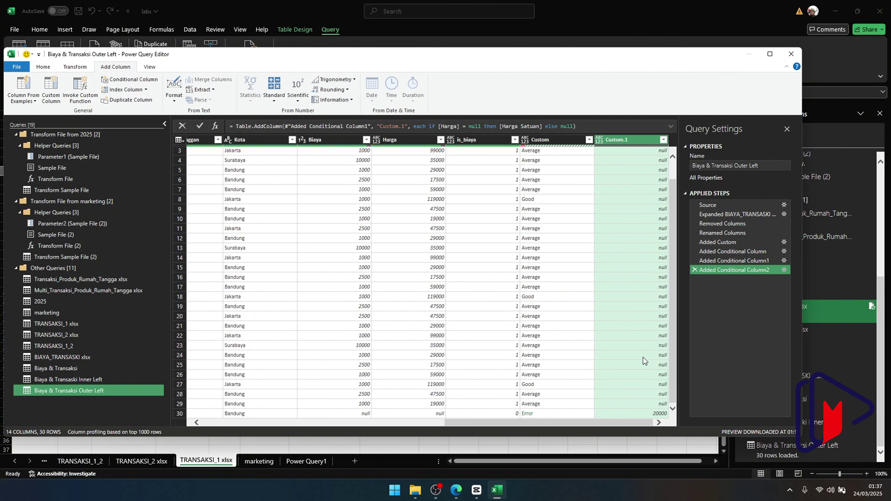
pyautogui.click(659, 416)
pyautogui.moveTo(487, 370)
pyautogui.mouseDown()
pyautogui.moveTo(340, 368)
pyautogui.moveTo(488, 368)
pyautogui.mouseUp()
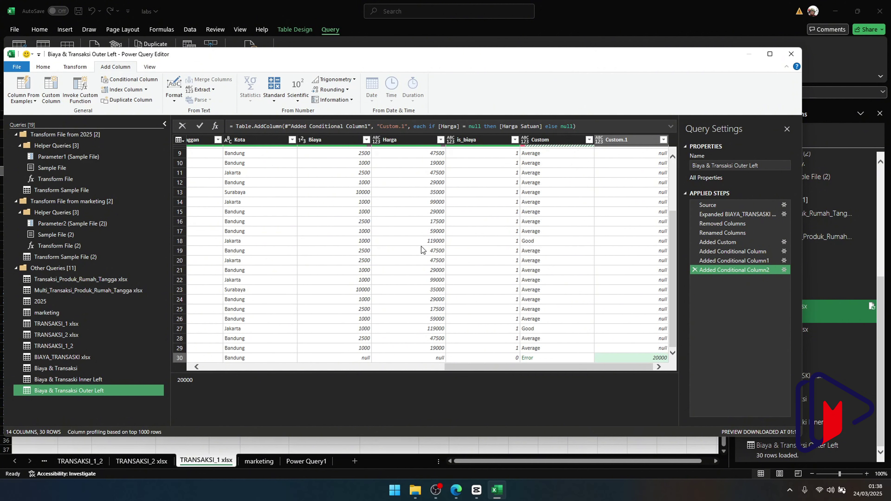
pyautogui.click(784, 270)
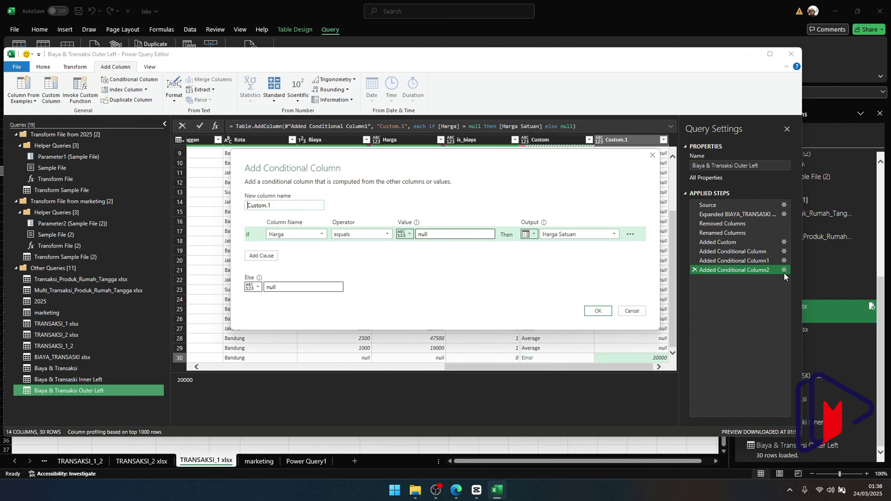
pyautogui.click(620, 312)
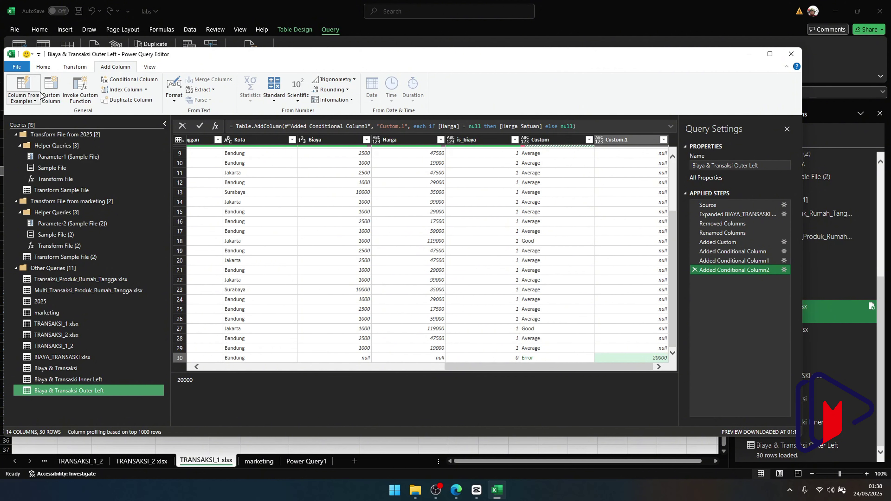
# Close and load the queries into the workbook, and go to the Pivot dan Unpivot Data topic on the Power Query1 sheet
pyautogui.click(51, 71)
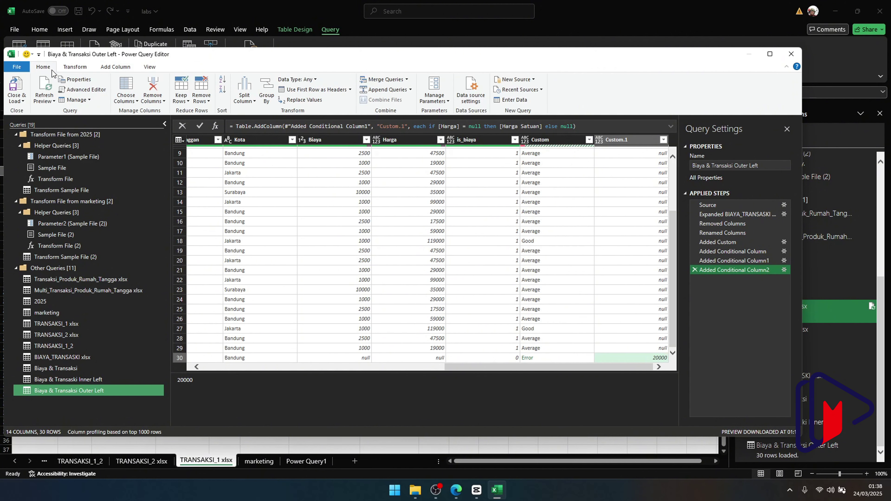
pyautogui.click(22, 101)
pyautogui.click(30, 115)
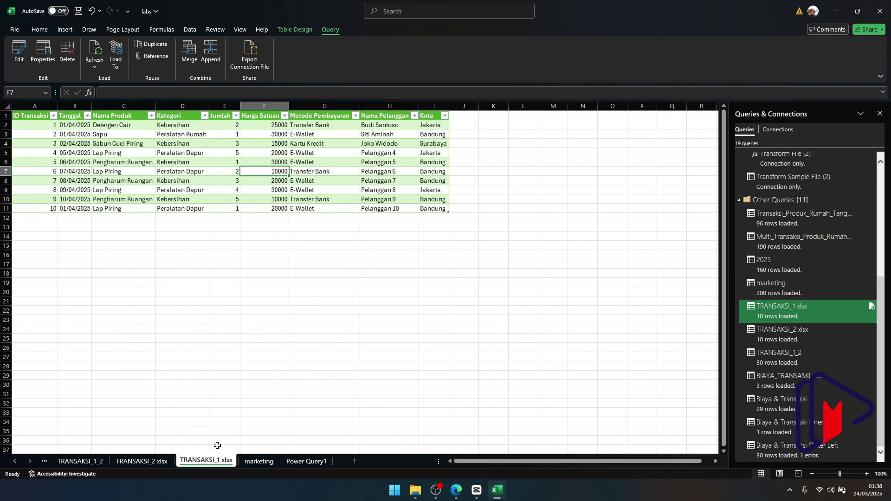
pyautogui.click(308, 461)
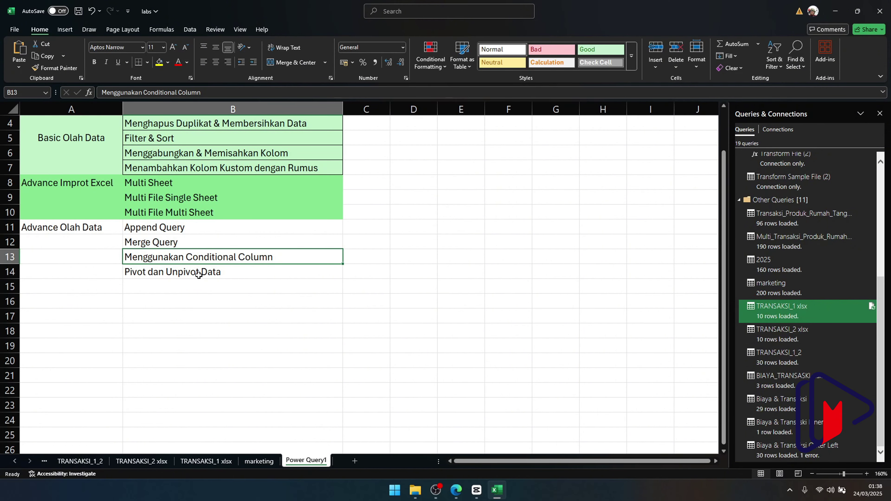
pyautogui.click(198, 275)
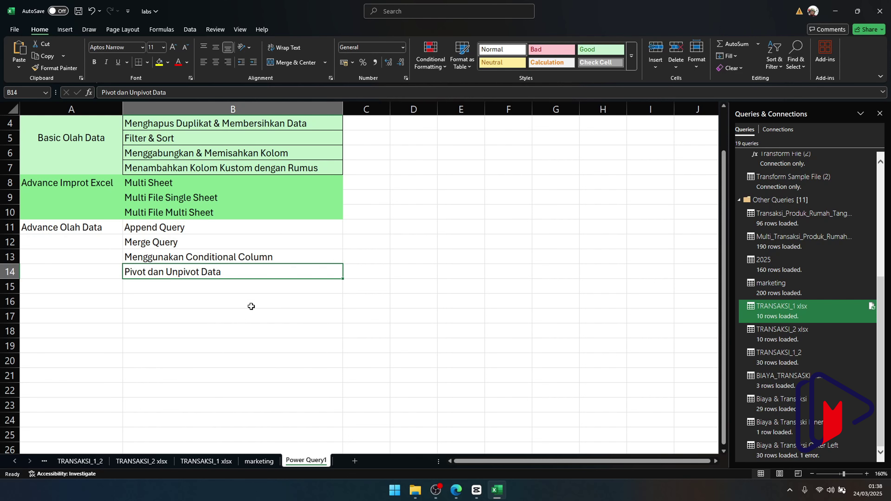
# Switch to File Explorer, create an Excel workbook named pivot in the power query folder, and open it
pyautogui.click(414, 491)
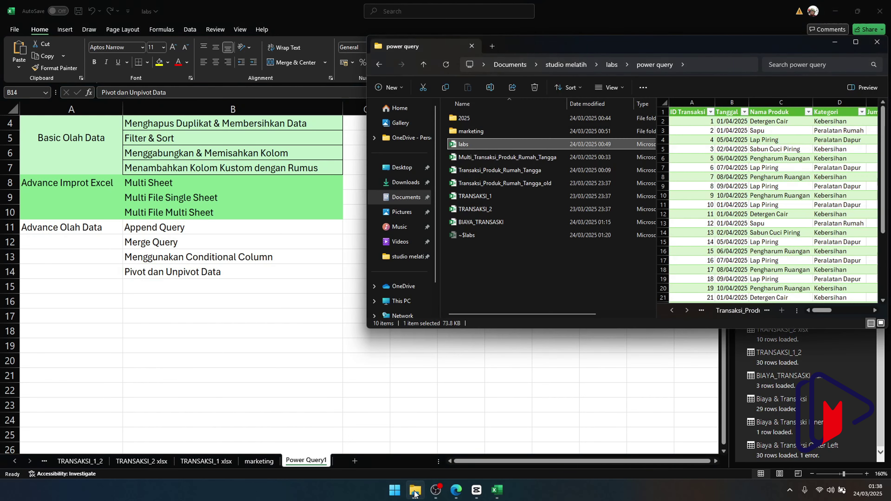
pyautogui.click(478, 273)
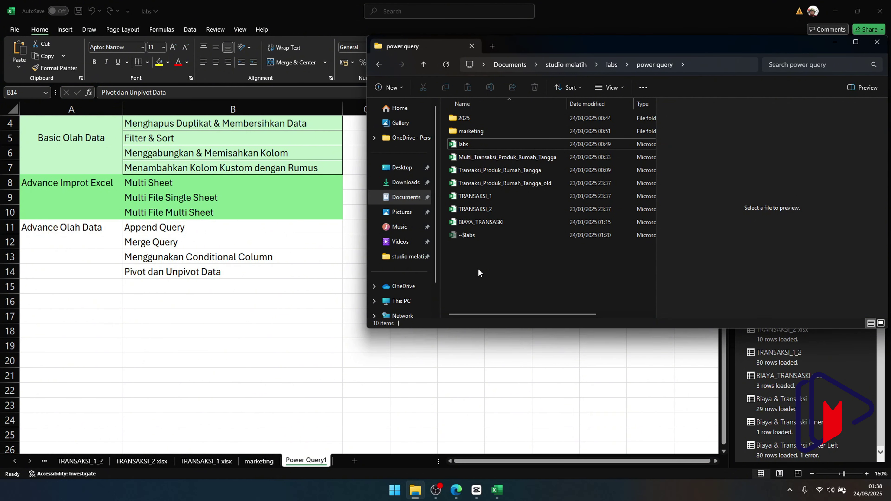
pyautogui.rightClick(478, 270)
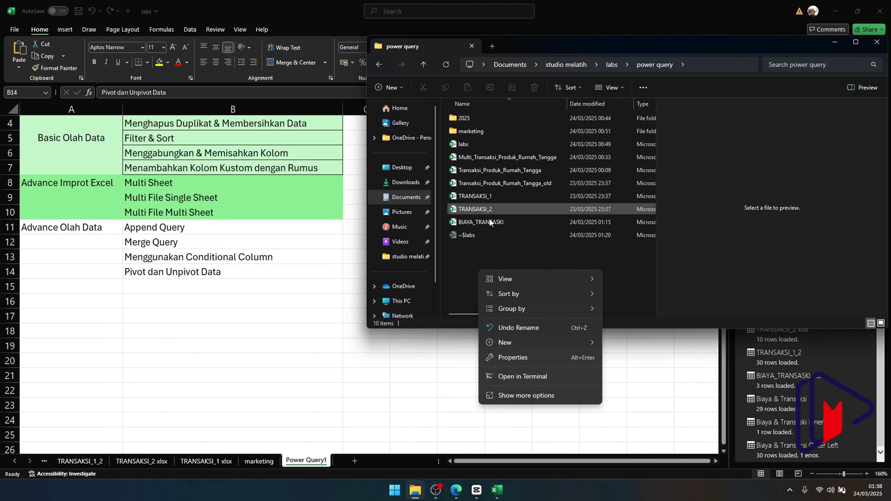
pyautogui.moveTo(539, 343)
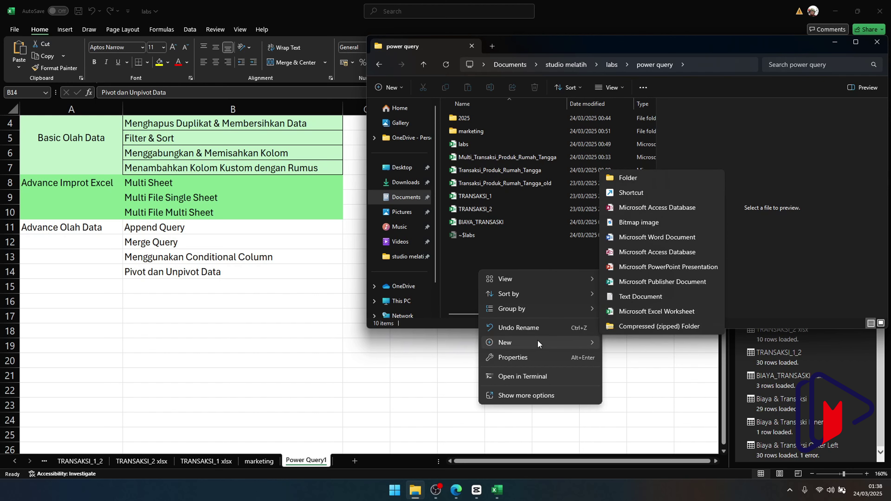
pyautogui.click(625, 311)
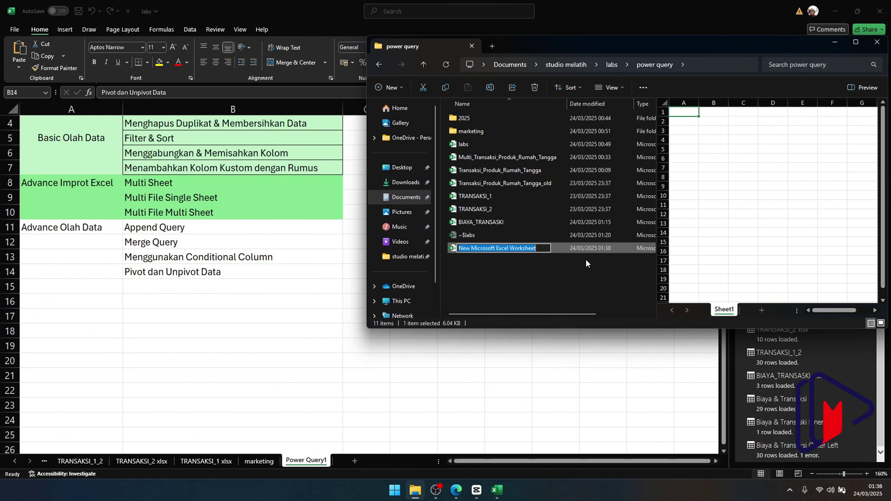
pyautogui.write('pivot')
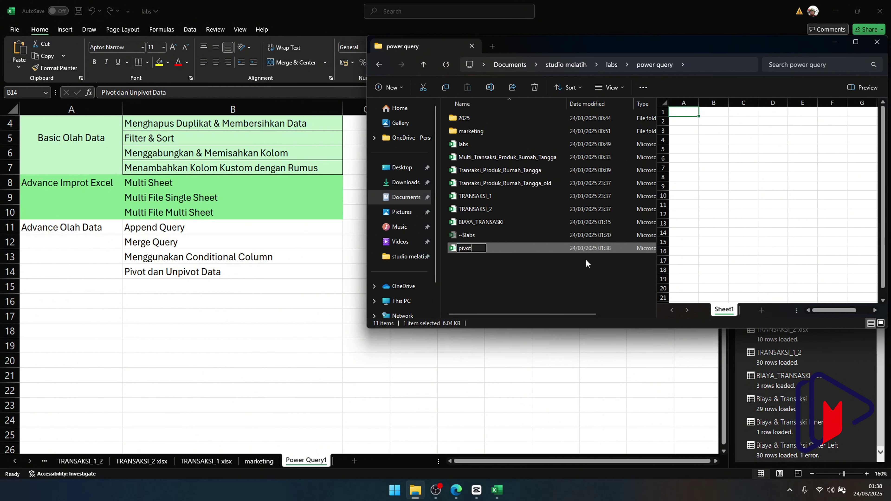
pyautogui.press('Return')
pyautogui.press('Return')
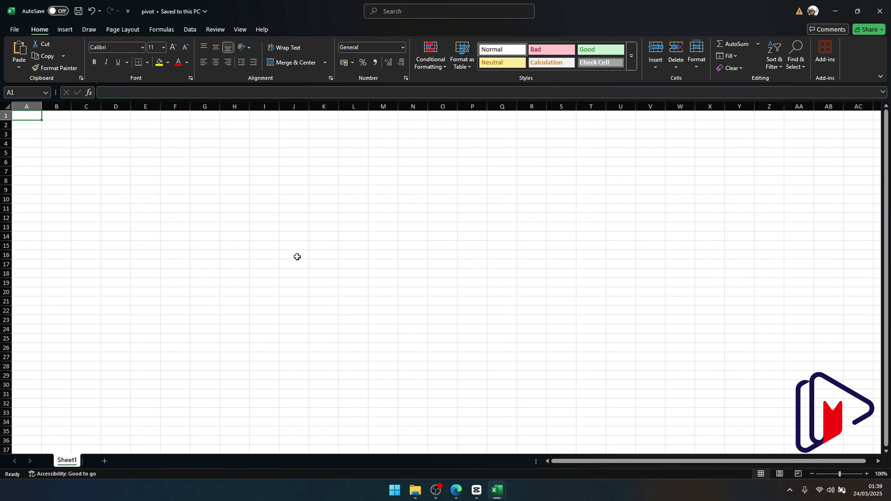
# Enter the month headers Jan, Feb, Mar, Apr, Mei and Jun across row 2, starting in cell B2
pyautogui.click(865, 473)
pyautogui.click(865, 473)
pyautogui.click(865, 473)
pyautogui.click(865, 473)
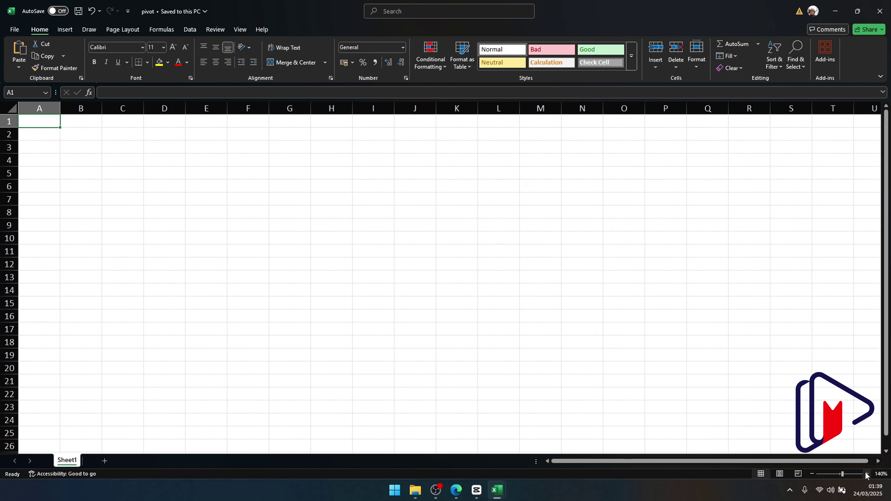
pyautogui.click(865, 473)
pyautogui.click(866, 473)
pyautogui.click(866, 473)
pyautogui.click(865, 473)
pyautogui.click(865, 473)
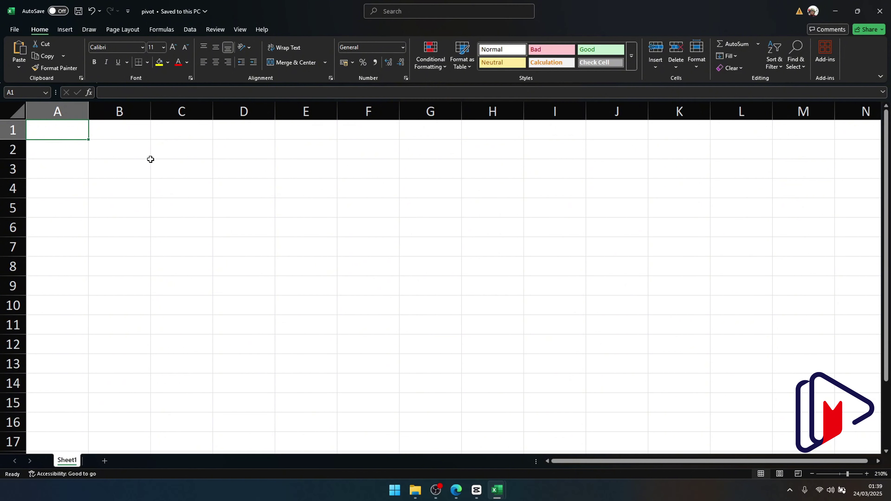
pyautogui.click(144, 155)
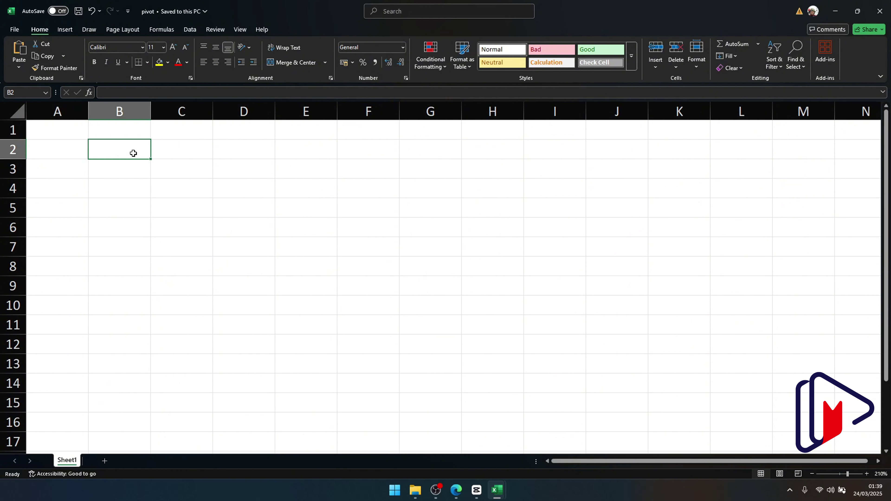
pyautogui.write('Jan')
pyautogui.press('Tab')
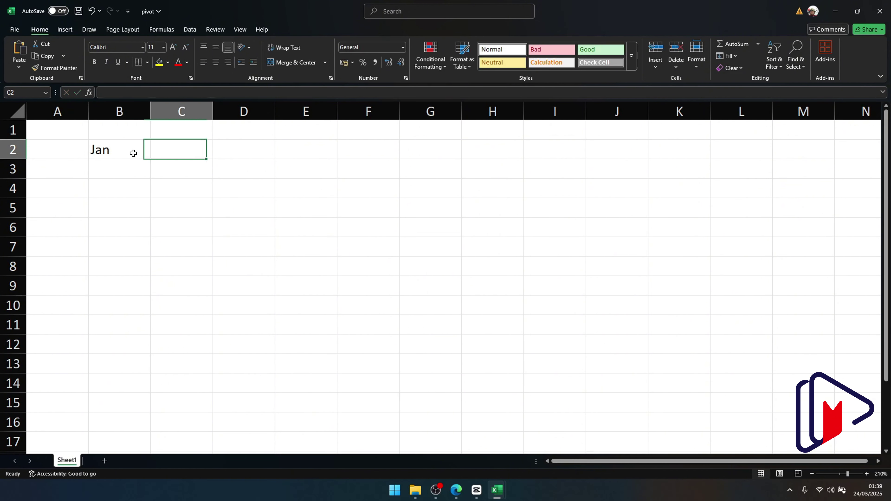
pyautogui.write('Feb')
pyautogui.press('Tab')
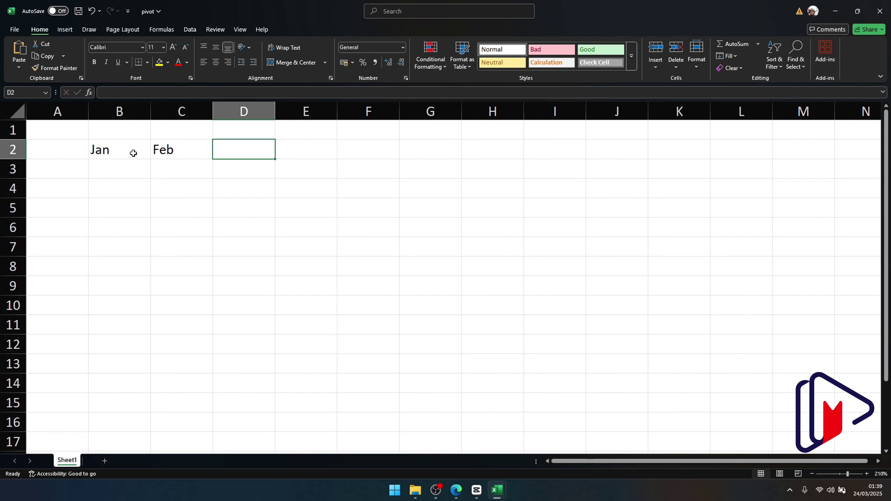
pyautogui.write('Mar')
pyautogui.press('Tab')
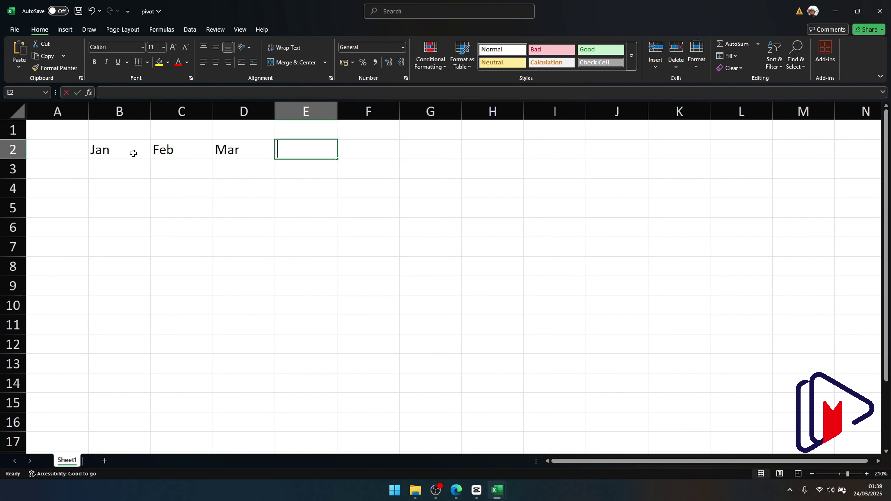
pyautogui.write('Apr')
pyautogui.press('Tab')
pyautogui.write('Mei')
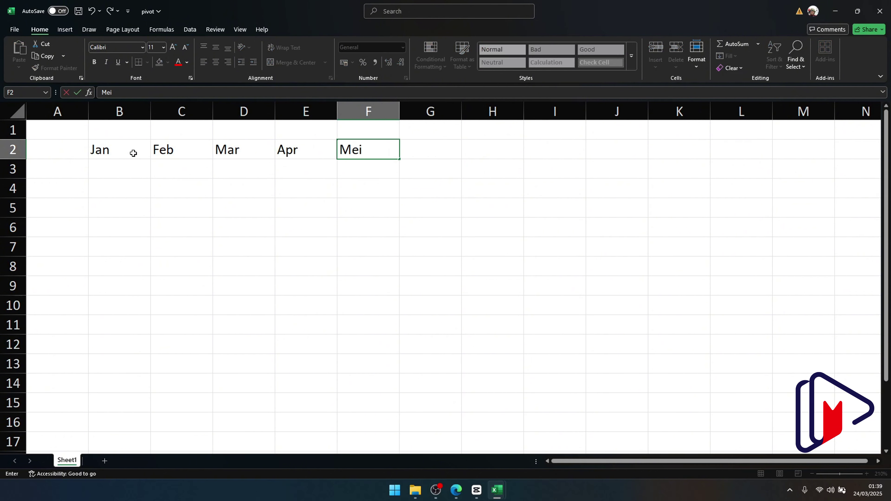
pyautogui.press('Tab')
pyautogui.write('Jun')
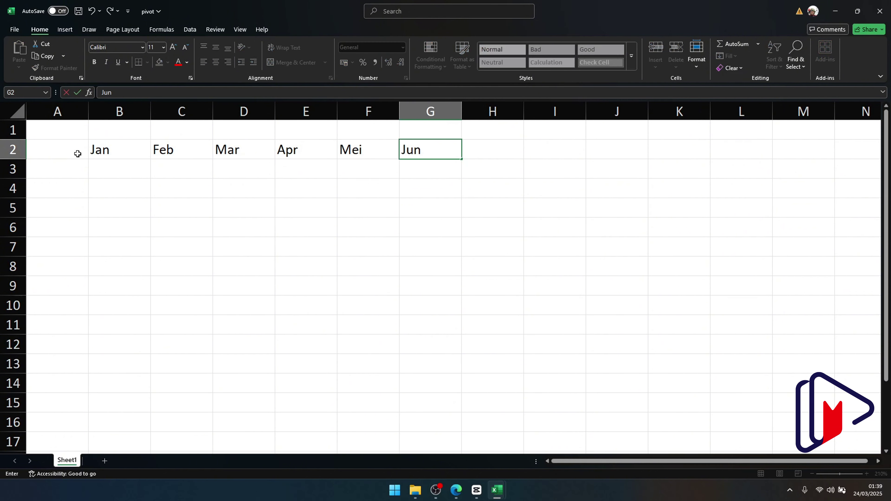
pyautogui.click(65, 165)
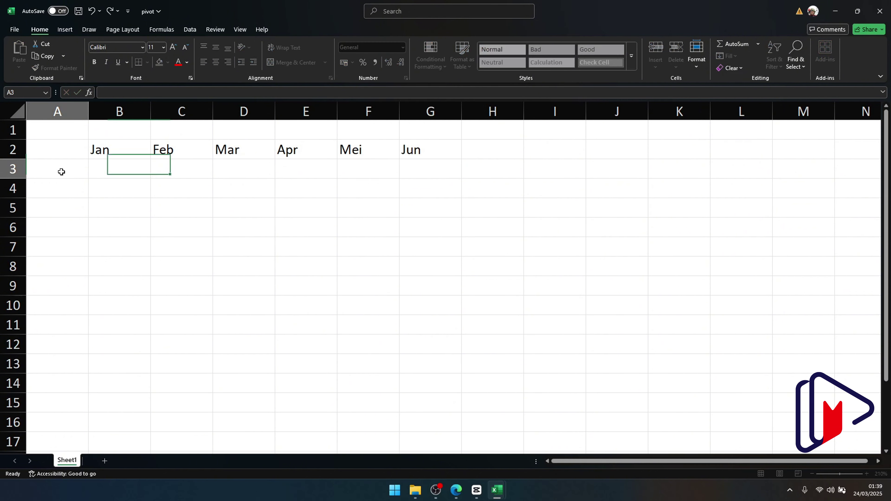
# Insert a blank column before column A to make room for another header ahead of the months
pyautogui.click(67, 111)
pyautogui.rightClick(70, 113)
pyautogui.click(93, 204)
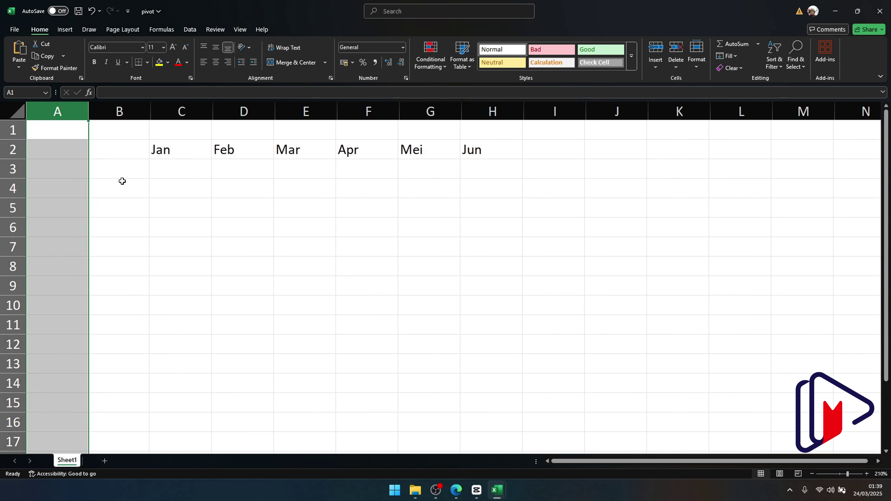
# Add the header Produk in cell B2 and the header Kota in cell A2
pyautogui.click(124, 144)
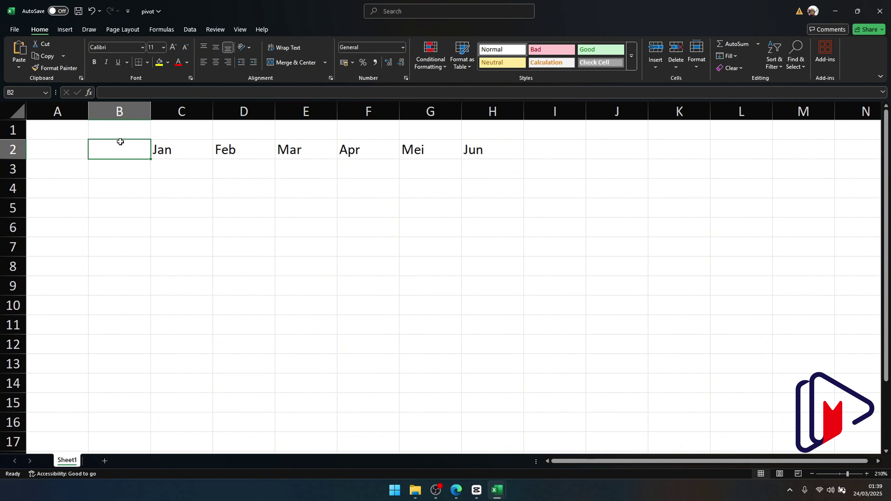
pyautogui.write('Produk')
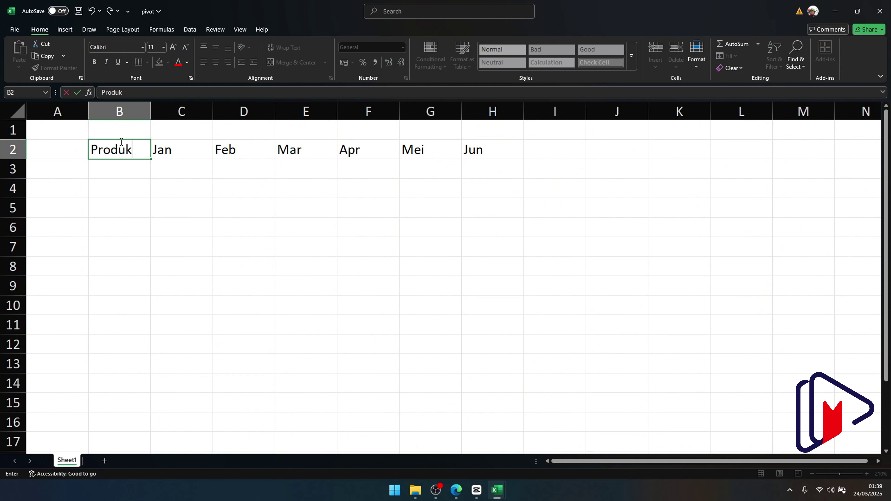
pyautogui.press('Return')
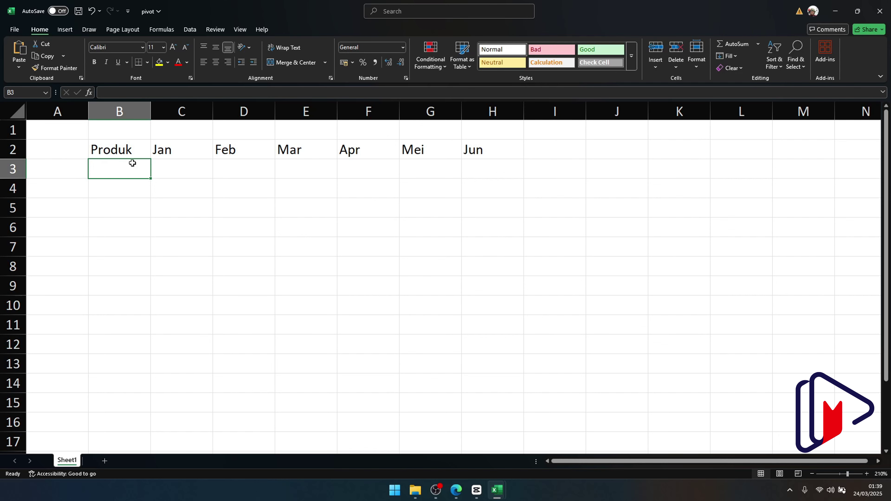
pyautogui.click(66, 151)
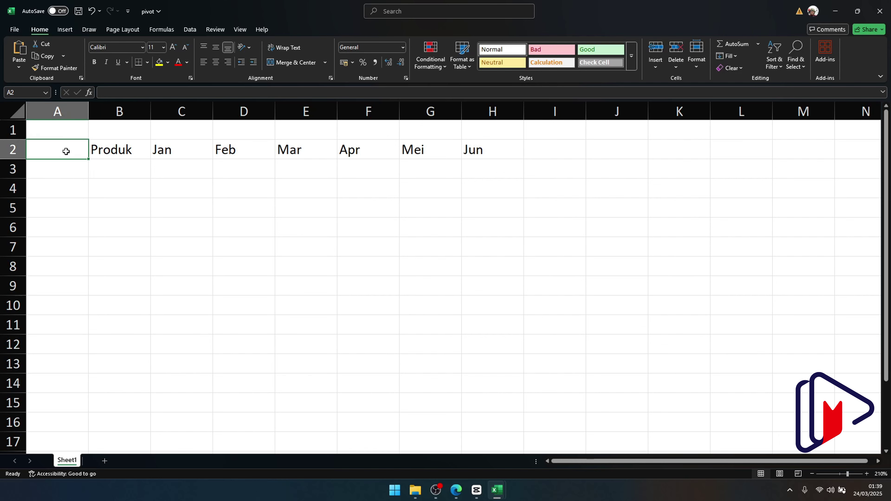
pyautogui.write('Kota')
pyautogui.press('Return')
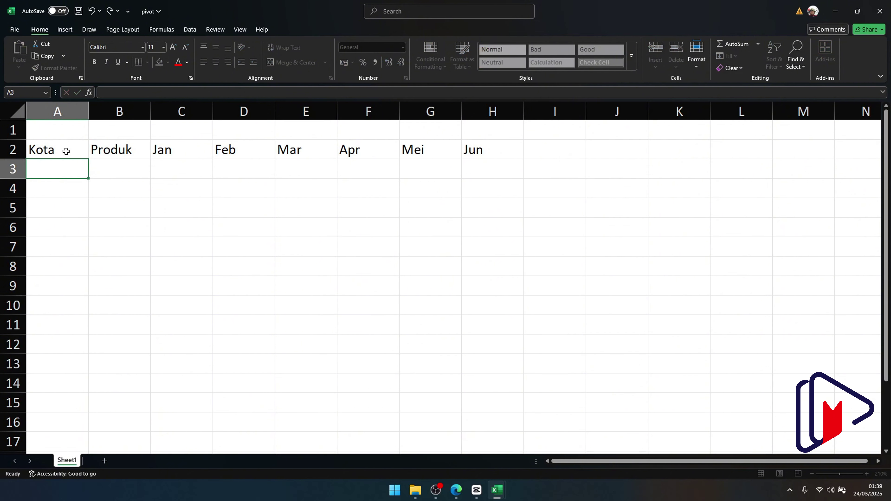
# Enter the city names A, B, C, D and E under the Kota header in cells A3 to A7
pyautogui.write('A')
pyautogui.press('Return')
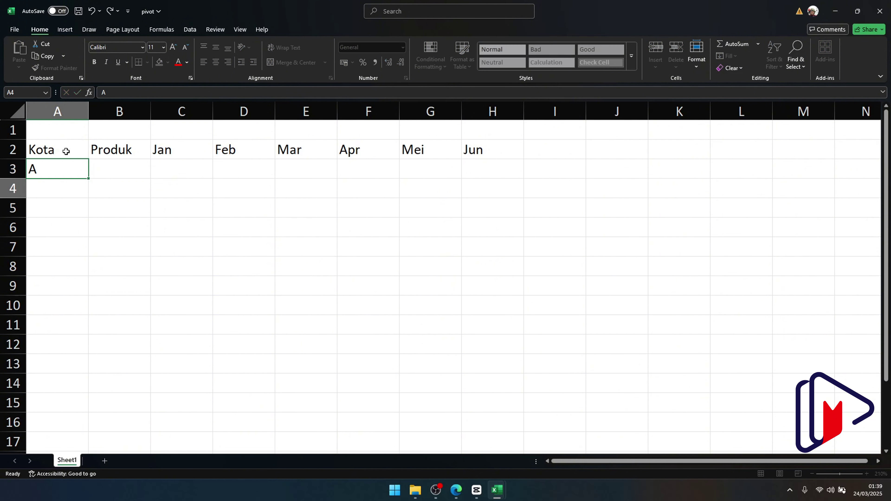
pyautogui.write('B')
pyautogui.press('Return')
pyautogui.write('c')
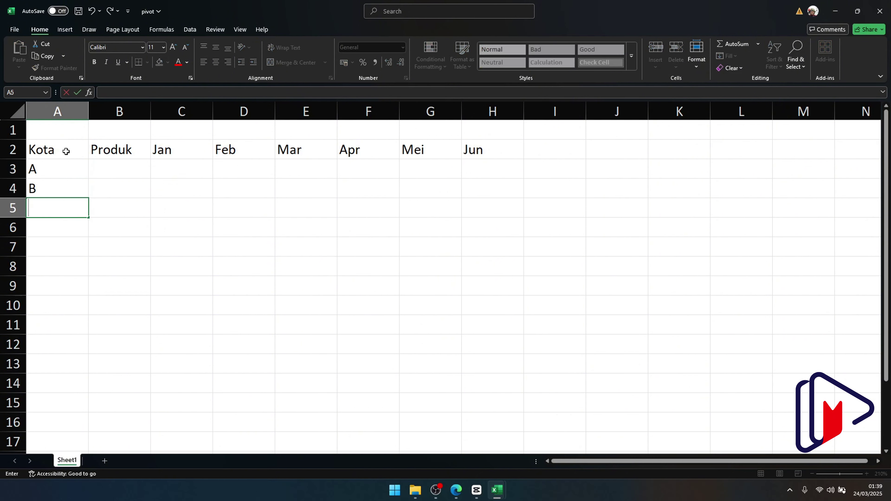
pyautogui.write('C')
pyautogui.press('Return')
pyautogui.write('D')
pyautogui.press('Return')
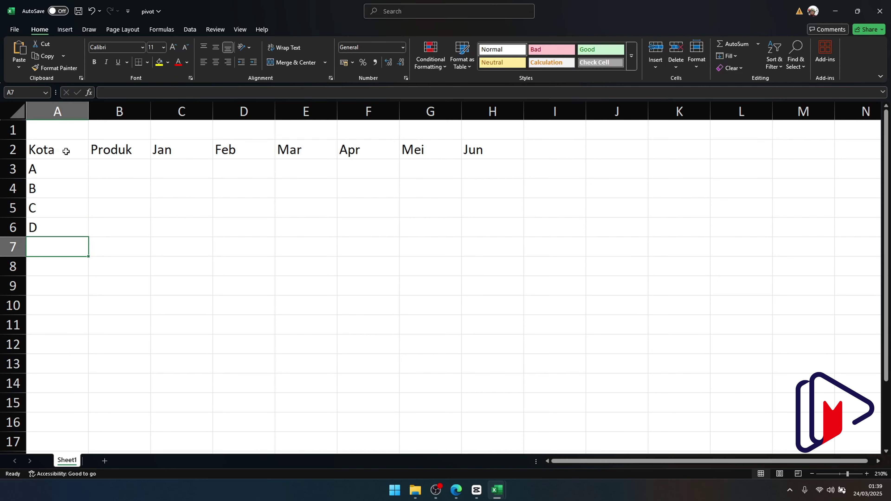
pyautogui.write('E')
# Fill the Produk column in cells B3 to B7 with Buku, Bolpen, Buku, Buku and Bolpen
pyautogui.click(113, 165)
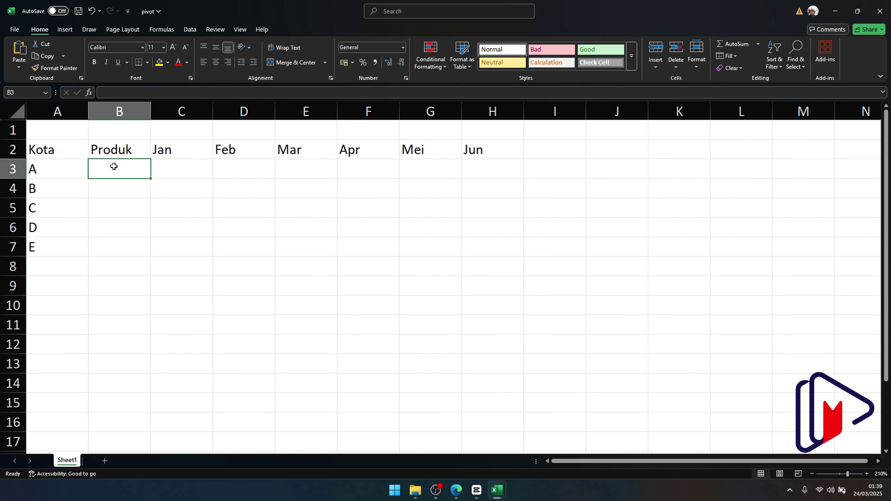
pyautogui.write('Buku')
pyautogui.press('Return')
pyautogui.write('Bo')
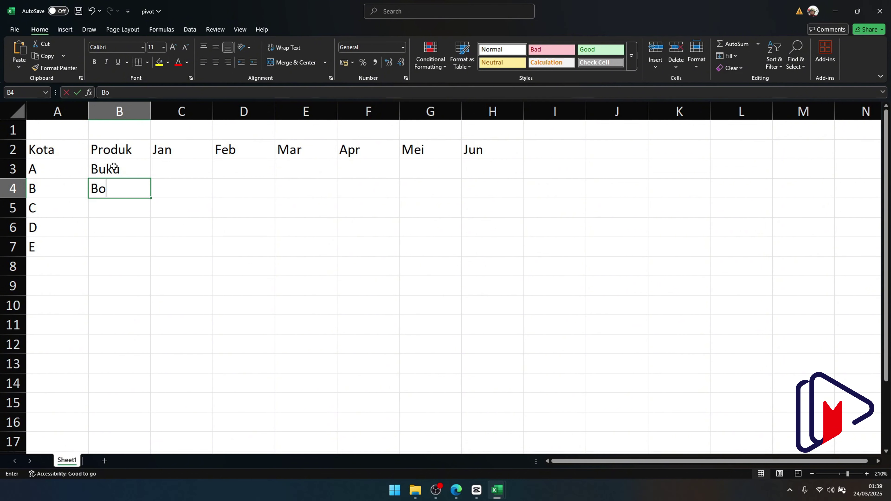
pyautogui.write('lpen')
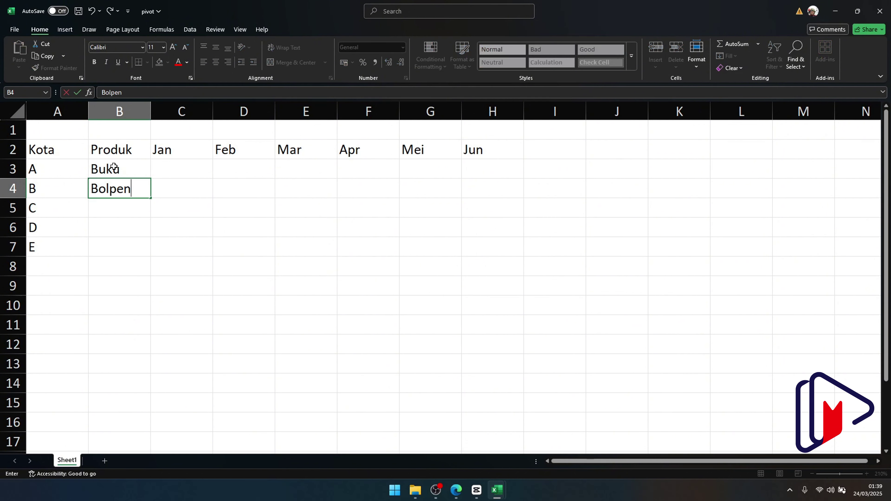
pyautogui.press('Return')
pyautogui.write('Buku')
pyautogui.press('Return')
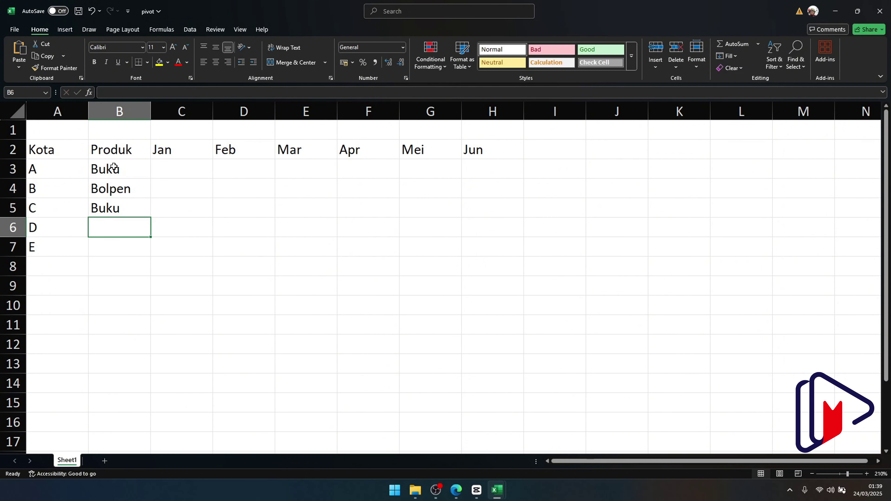
pyautogui.write('Buku')
pyautogui.press('Return')
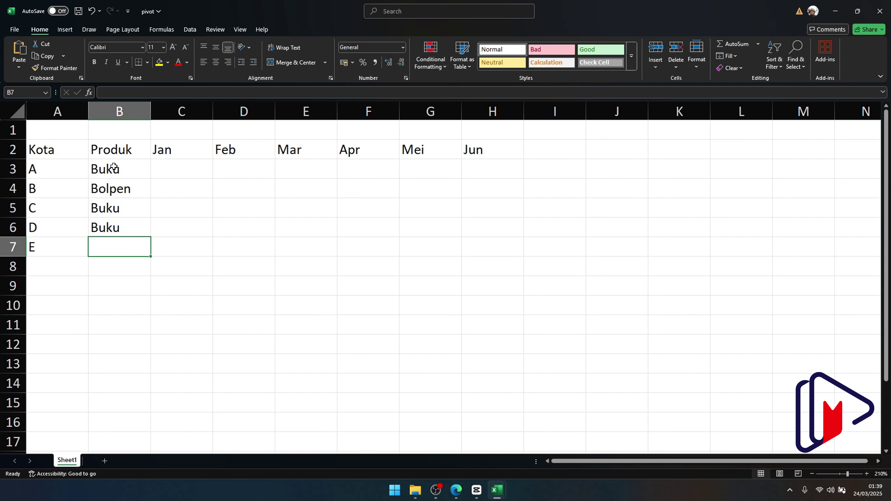
pyautogui.write('Bolpen')
pyautogui.press('Return')
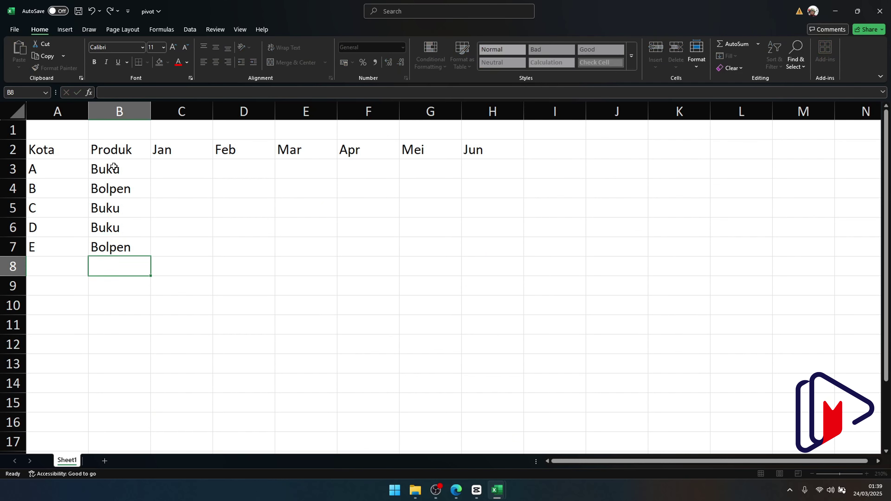
# Enter the formula =RANDBETWEEN(100,1000) in cell C3 under the Jan header
pyautogui.click(179, 169)
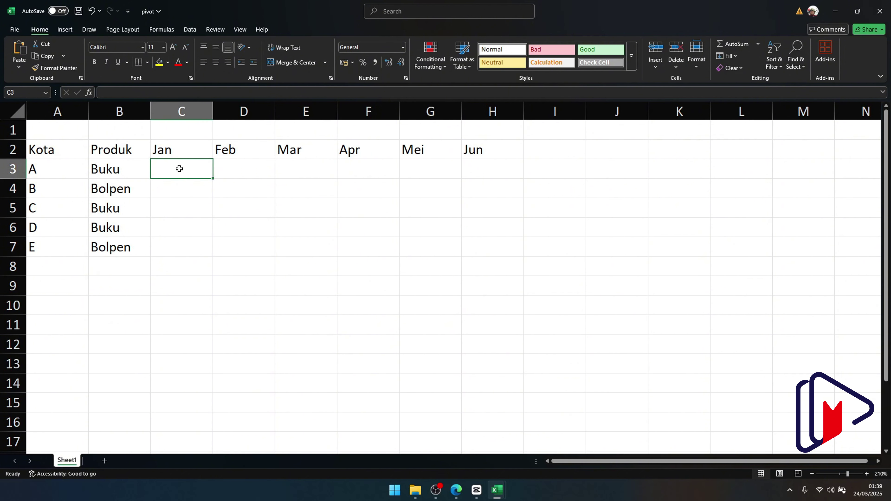
pyautogui.write('=')
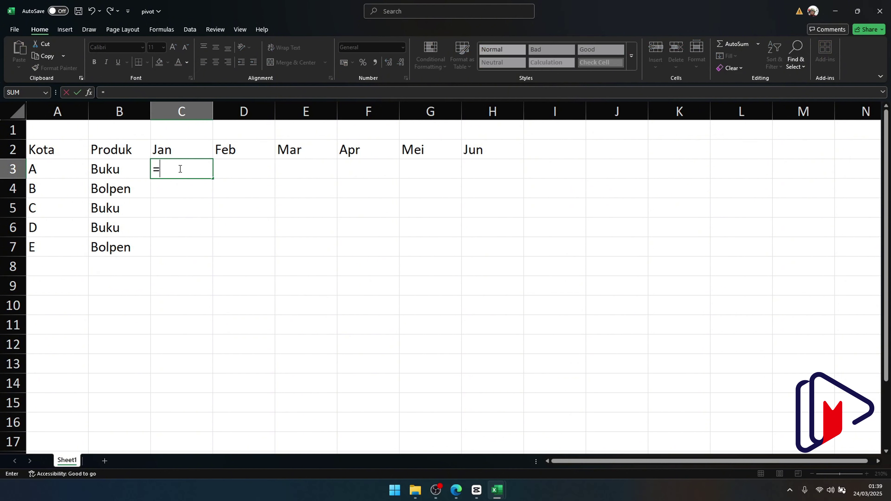
pyautogui.write('ran')
pyautogui.press('Down')
pyautogui.press('Down')
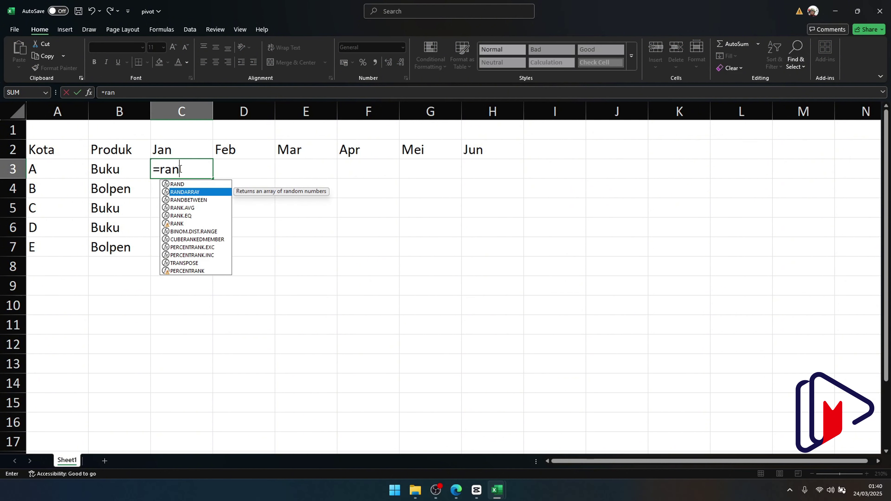
pyautogui.press('Tab')
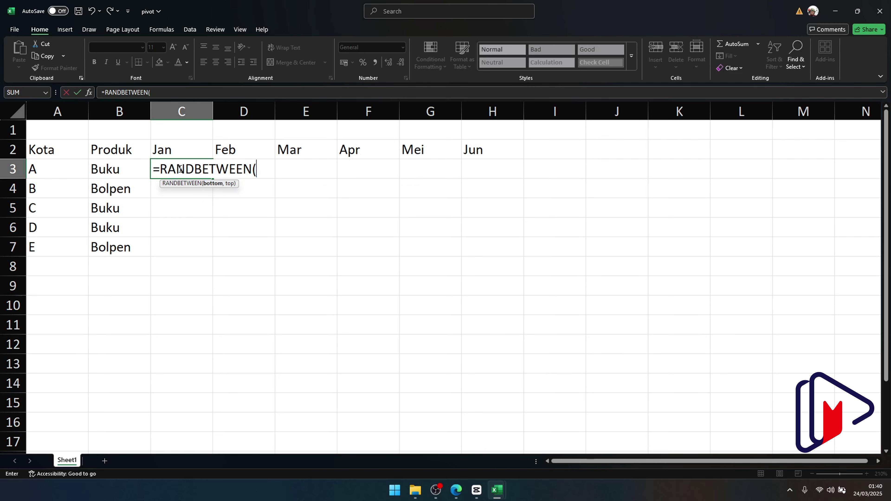
pyautogui.write('100,1000')
pyautogui.press('Return')
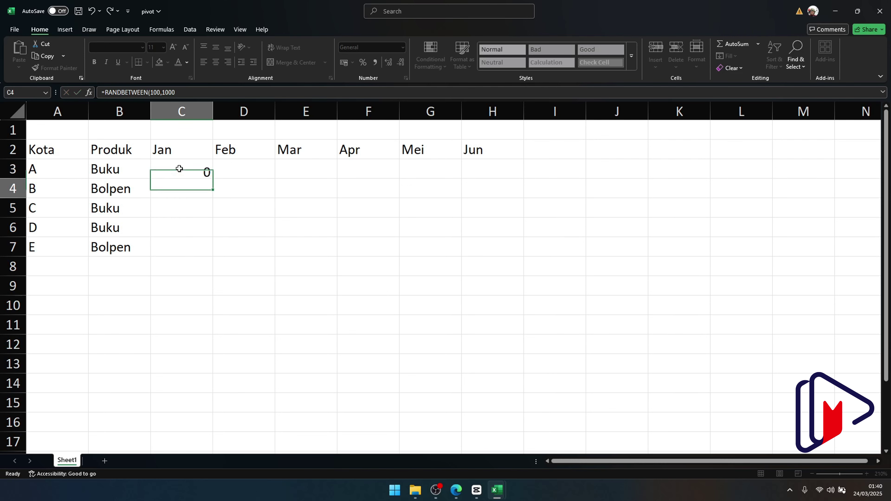
# Fill the RANDBETWEEN formula from C3 across the Jan to Jun columns and down to row 7
pyautogui.click(180, 168)
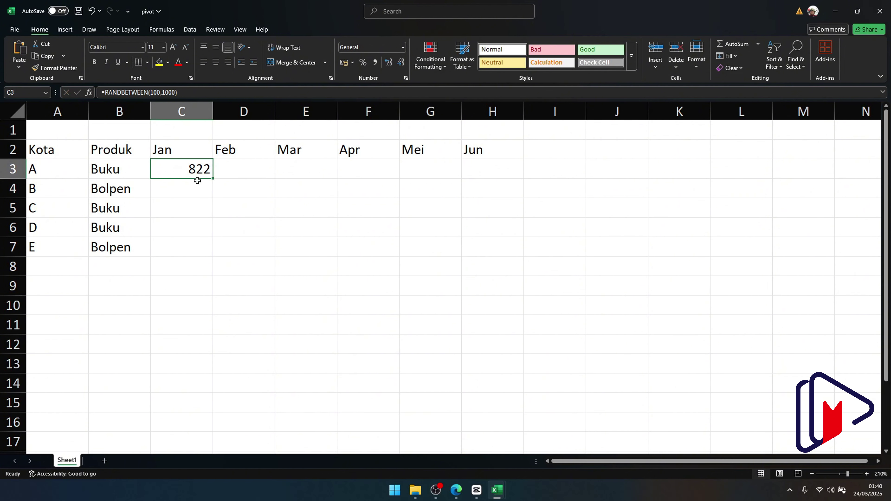
pyautogui.moveTo(212, 179); pyautogui.dragTo(483, 172)
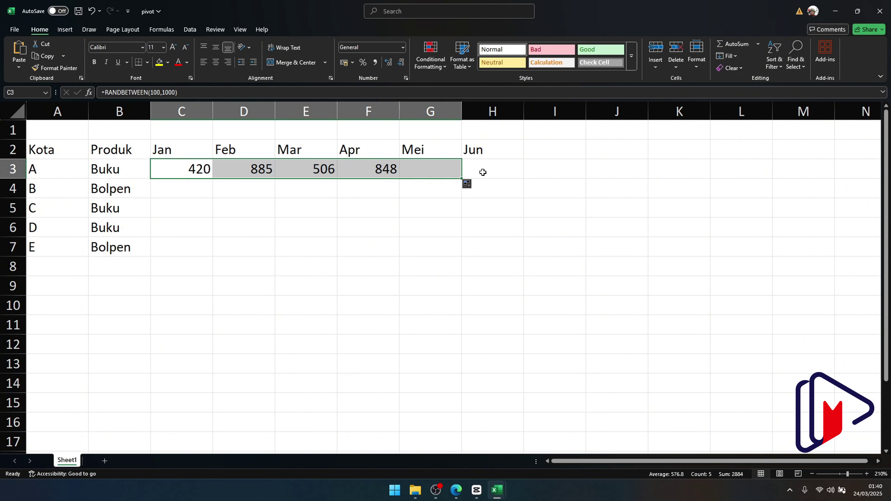
pyautogui.click(482, 172)
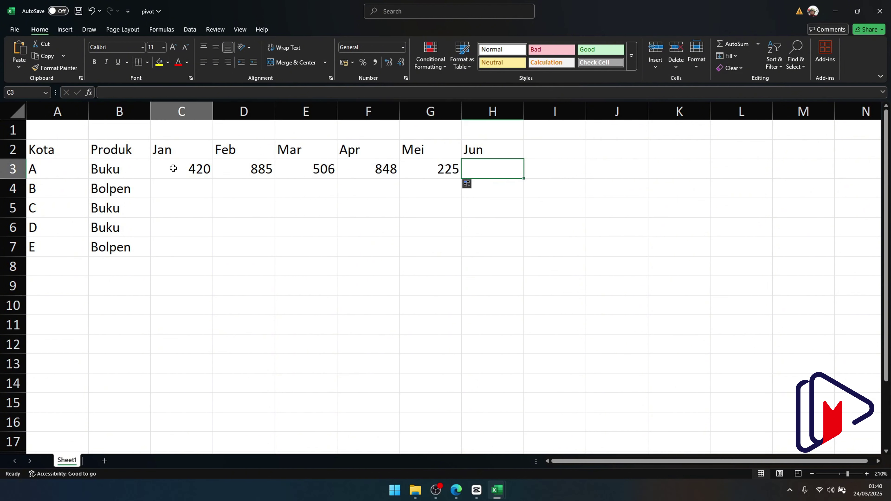
pyautogui.moveTo(173, 169); pyautogui.dragTo(511, 247)
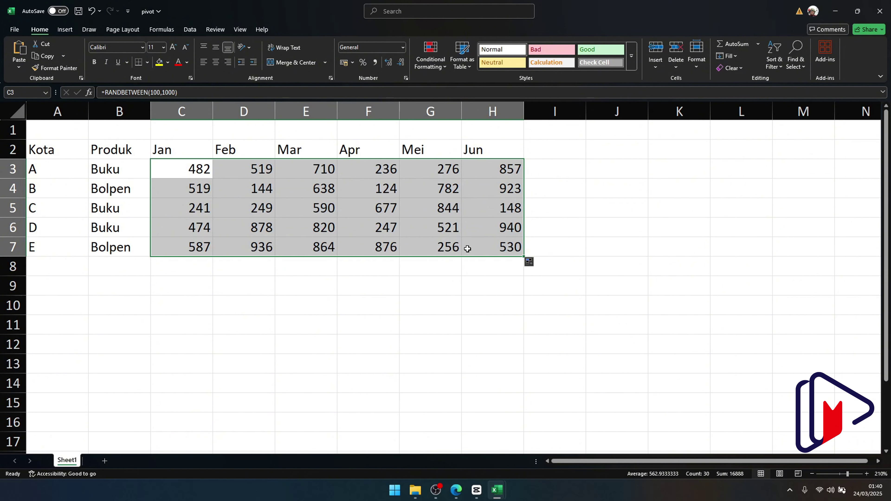
pyautogui.doubleClick(592, 210)
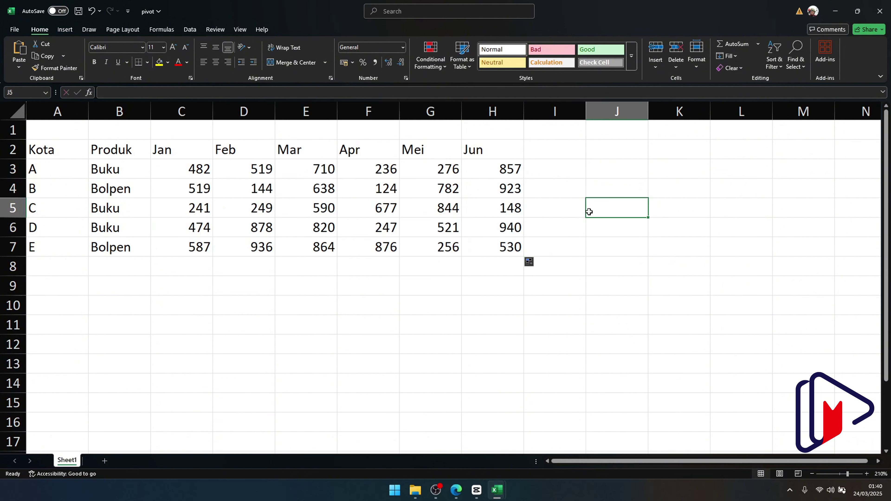
pyautogui.press('Return')
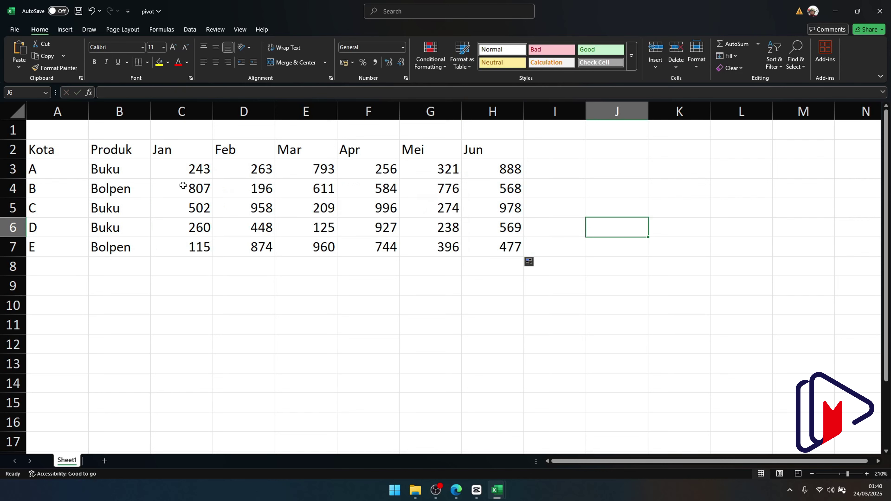
# Replace the random-number formulas in C3:H7 with static values by copying the range and pasting it in place as values
pyautogui.moveTo(188, 172); pyautogui.dragTo(498, 245)
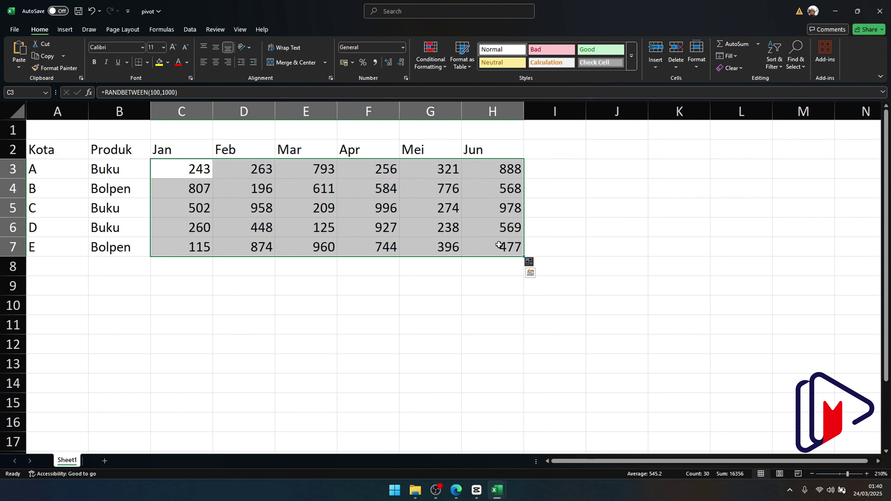
pyautogui.hotkey('ctrl', 'c')
pyautogui.rightClick(197, 169)
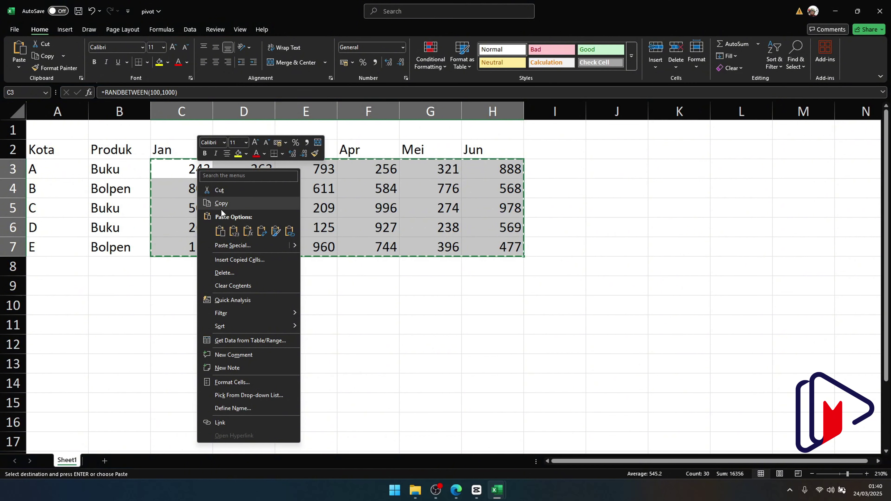
pyautogui.click(232, 231)
pyautogui.click(246, 227)
pyautogui.press('Escape')
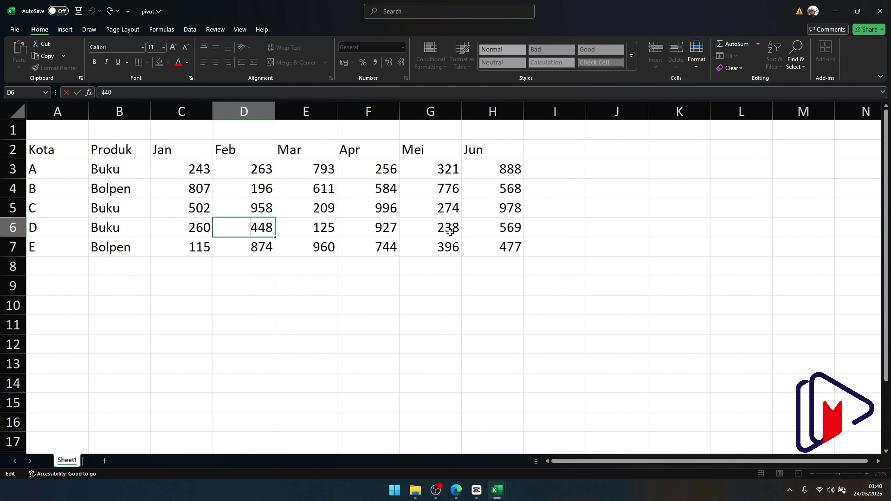
pyautogui.click(565, 227)
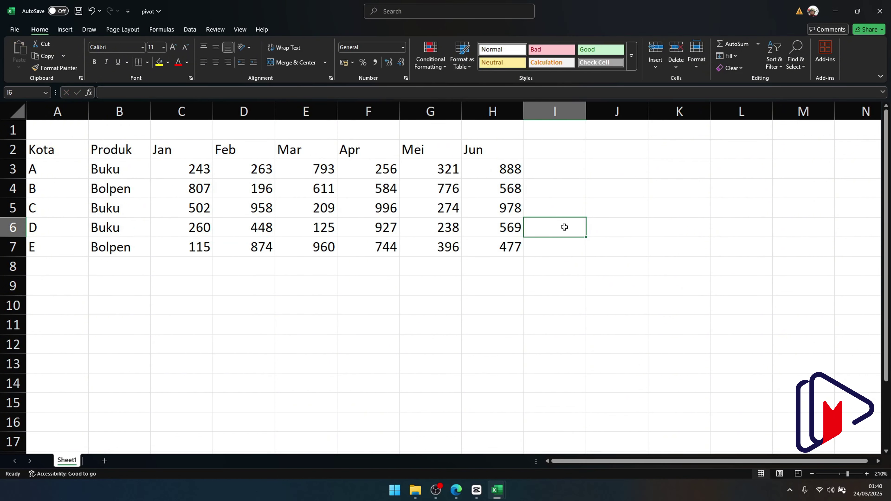
# Delete the blank row 1 above the headers, and save and close the pivot workbook
pyautogui.click(13, 130)
pyautogui.rightClick(15, 132)
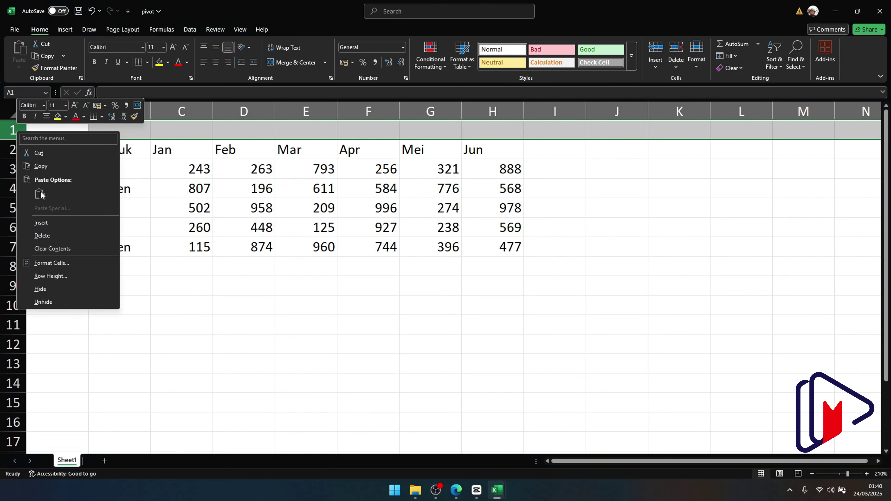
pyautogui.click(37, 238)
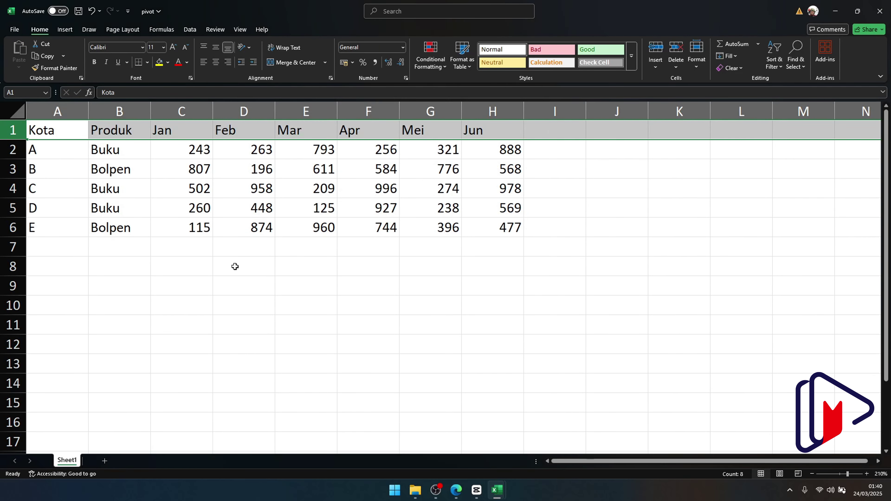
pyautogui.hotkey('ctrl', 's')
pyautogui.click(881, 9)
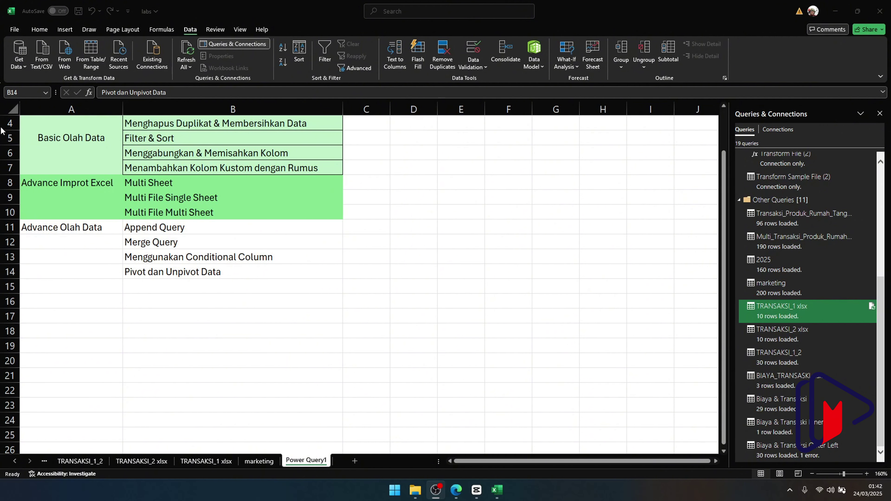
# Import the pivot workbook from the power query folder into labs, selecting the whole pivot.xlsx item and opening it in Power Query Editor for transformation
pyautogui.click(20, 66)
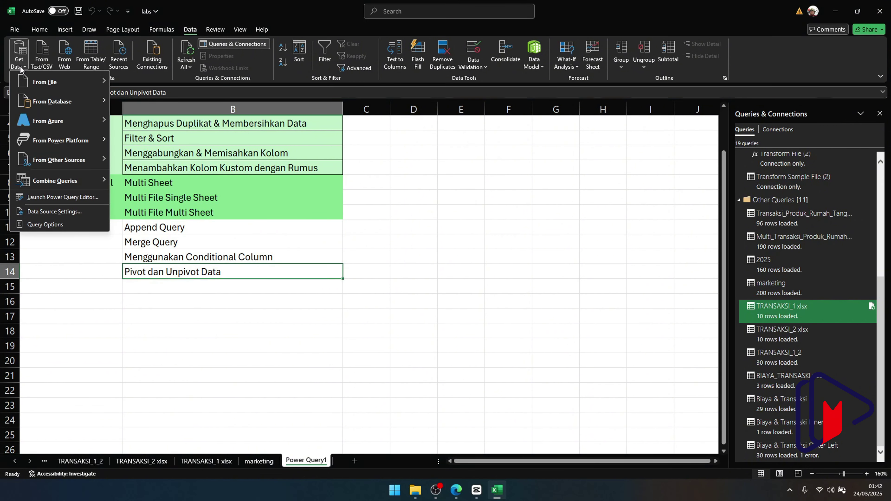
pyautogui.moveTo(31, 83)
pyautogui.click(137, 83)
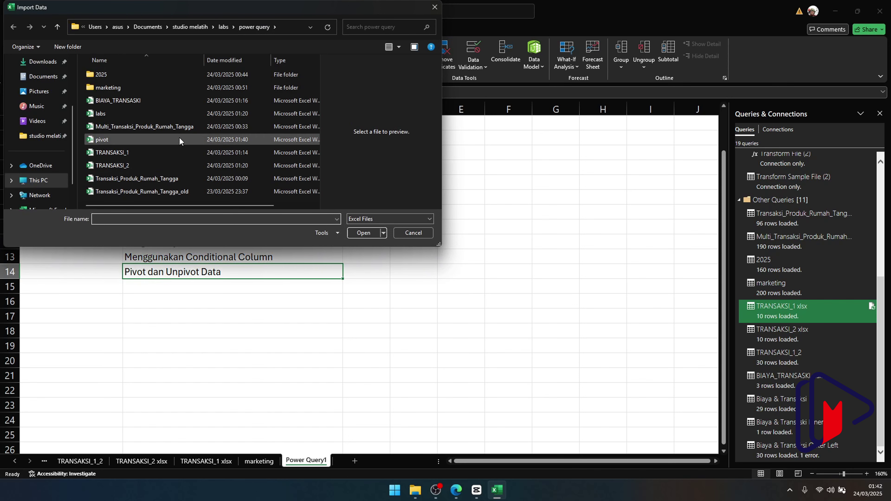
pyautogui.click(140, 139)
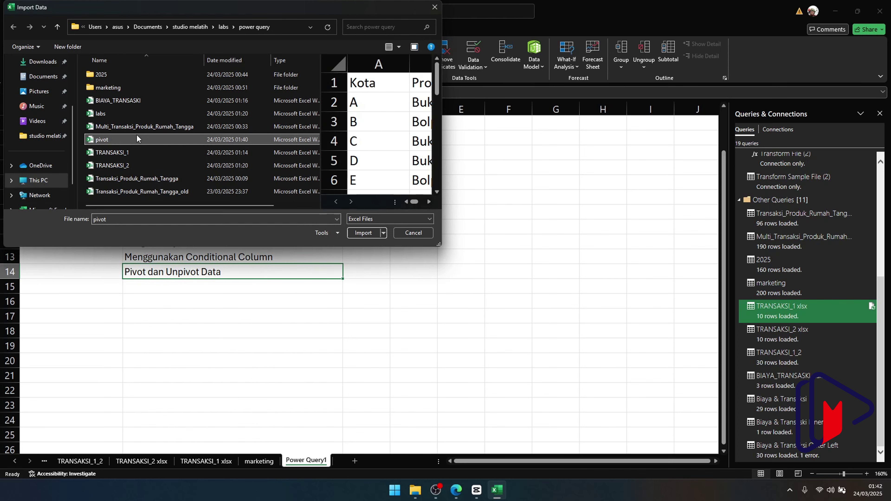
pyautogui.click(359, 233)
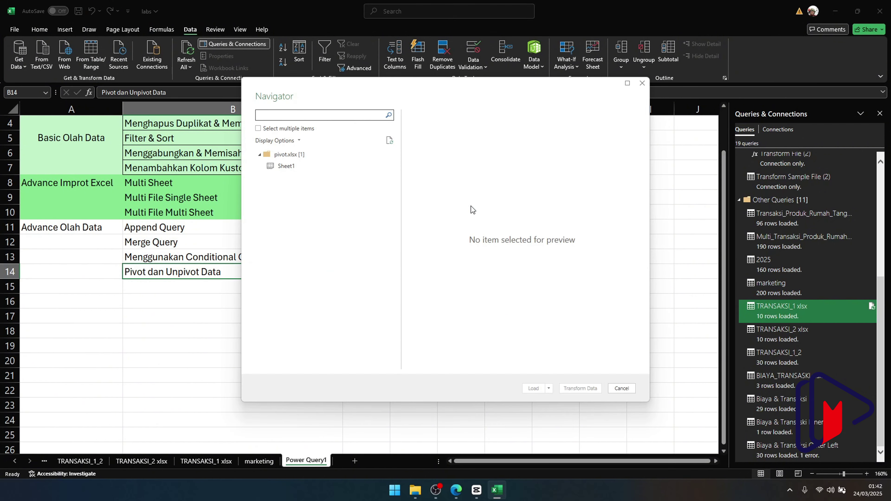
pyautogui.click(312, 155)
pyautogui.click(580, 389)
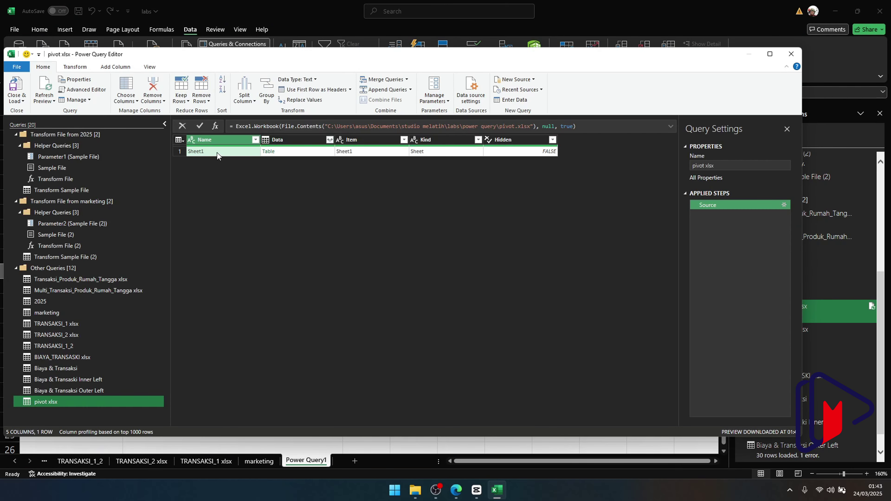
# Remove all columns except Data from the pivot xlsx query and expand Data into its columns, keeping the original column name as prefix
pyautogui.rightClick(283, 142)
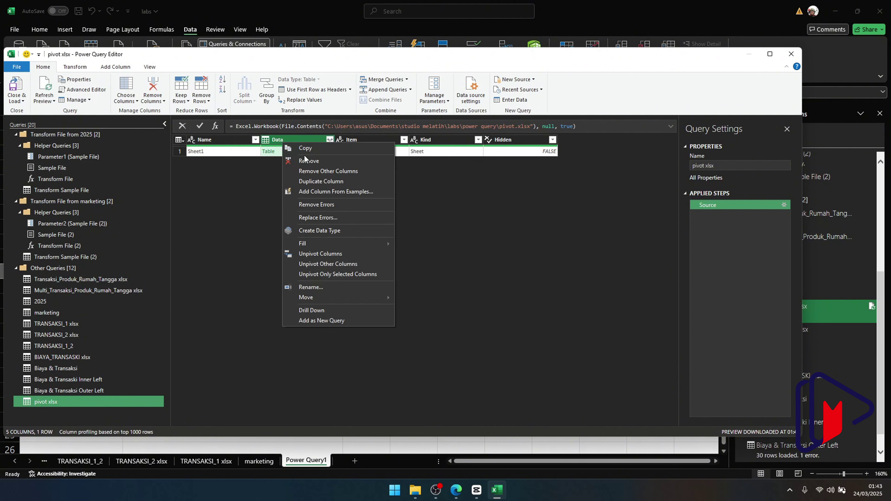
pyautogui.click(308, 171)
pyautogui.click(256, 139)
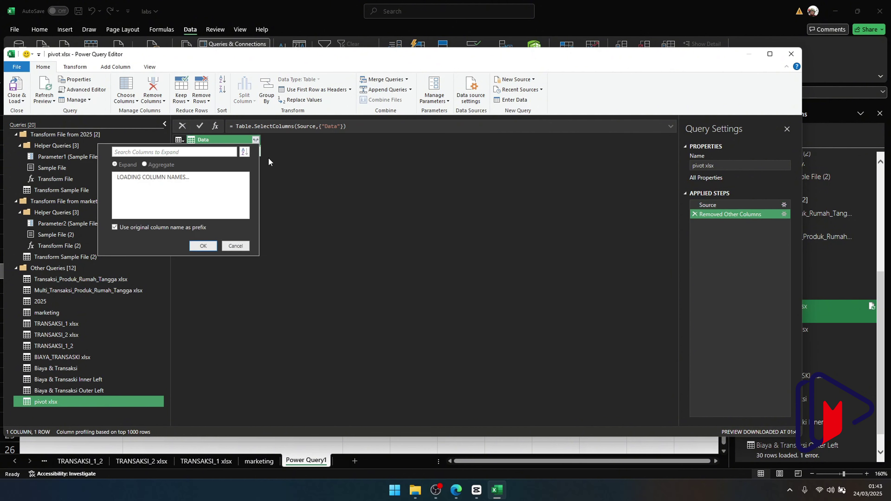
pyautogui.click(203, 283)
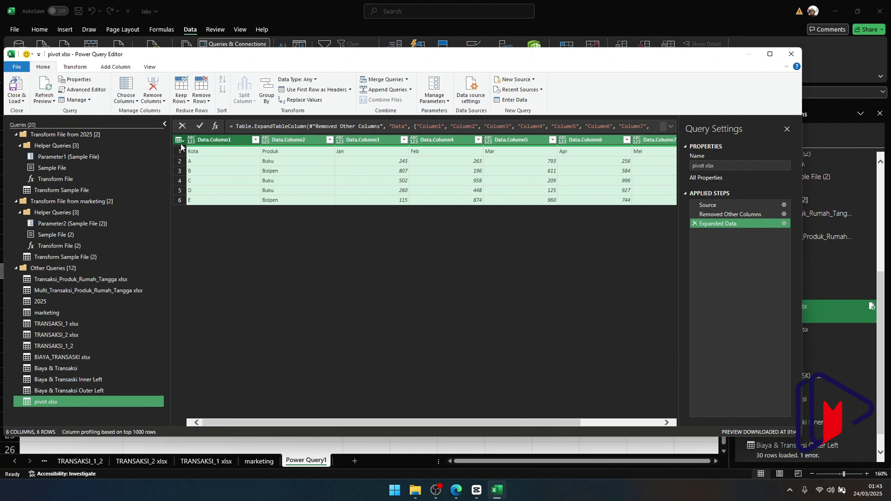
# Promote the first row of the pivot xlsx query to column headers
pyautogui.click(179, 140)
pyautogui.click(189, 165)
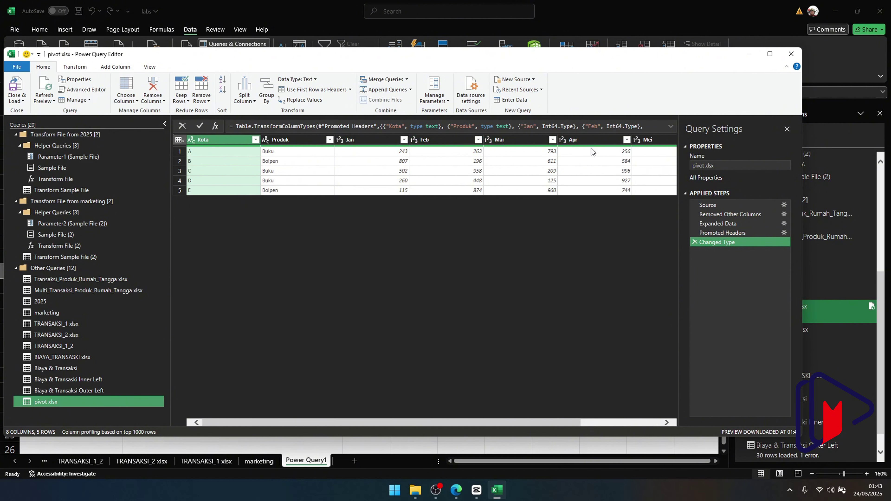
pyautogui.moveTo(560, 422); pyautogui.dragTo(671, 436)
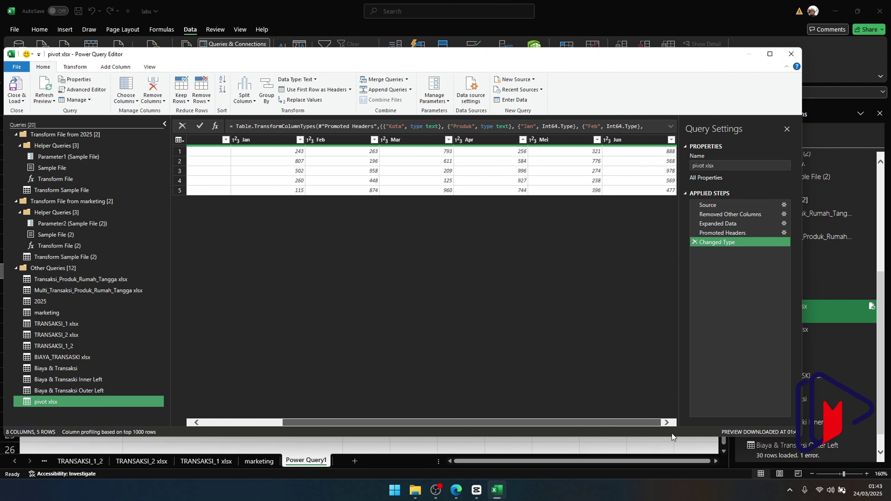
pyautogui.moveTo(671, 433); pyautogui.dragTo(458, 430)
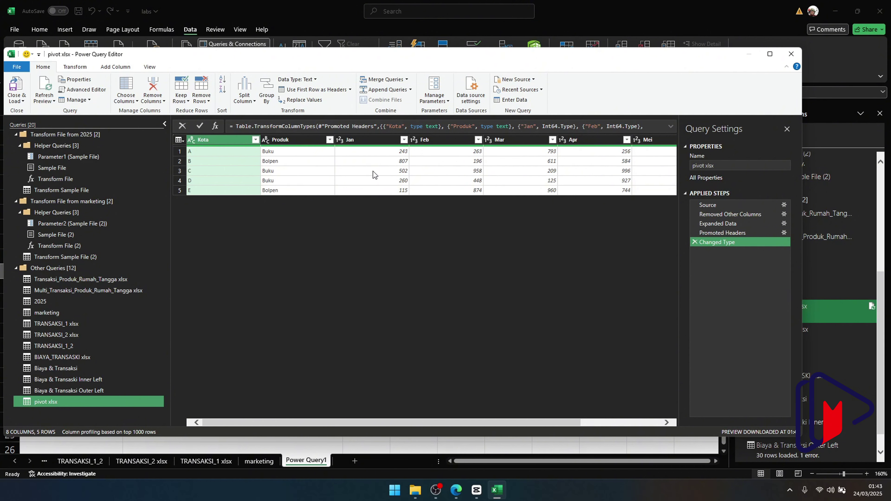
pyautogui.click(376, 141)
pyautogui.click(427, 140)
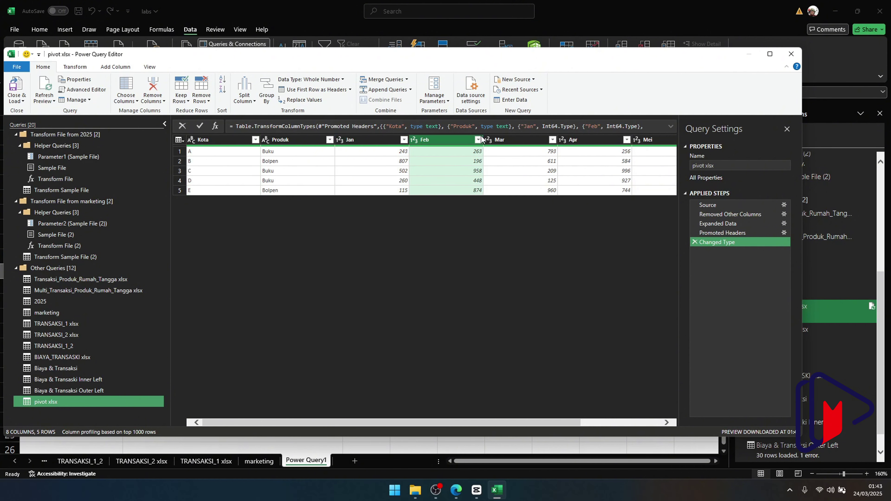
pyautogui.click(511, 140)
pyautogui.click(596, 139)
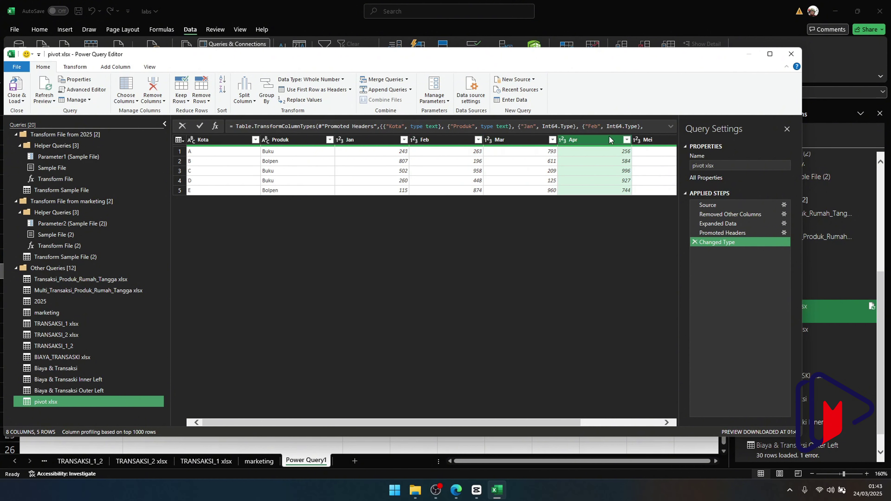
pyautogui.click(367, 143)
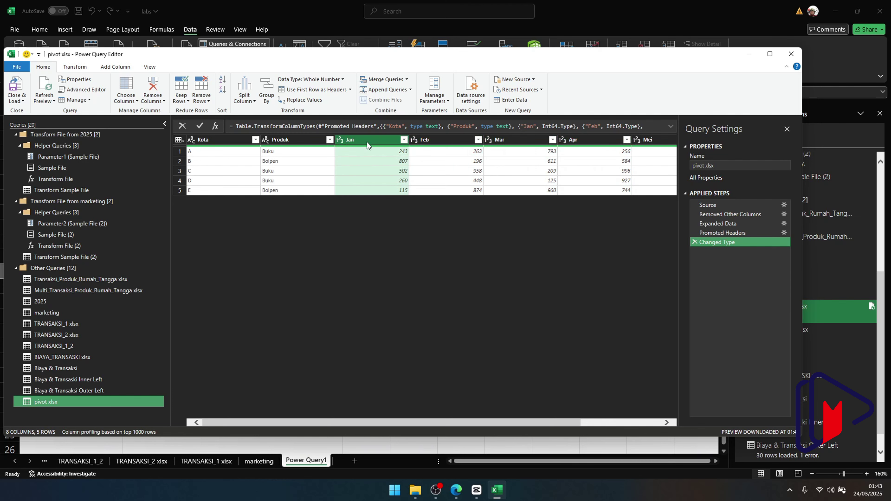
pyautogui.hscroll(3, 367, 141)
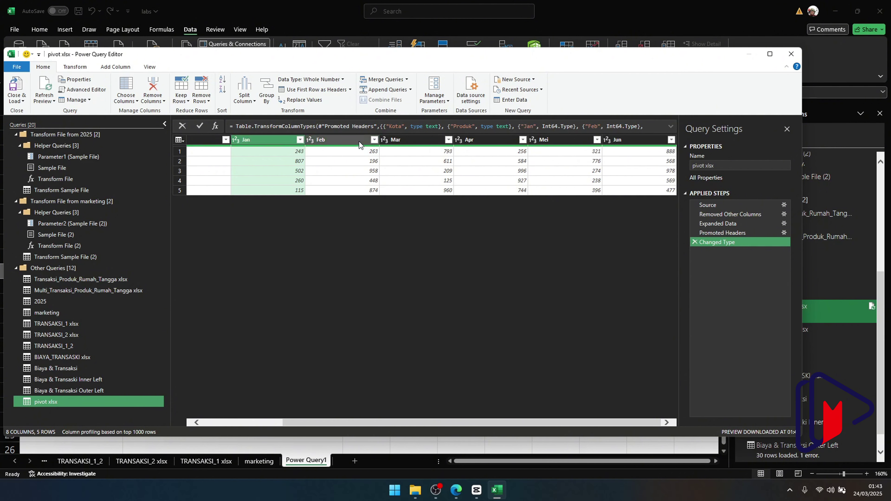
pyautogui.rightClick(358, 141)
pyautogui.click(269, 142)
pyautogui.click(269, 142)
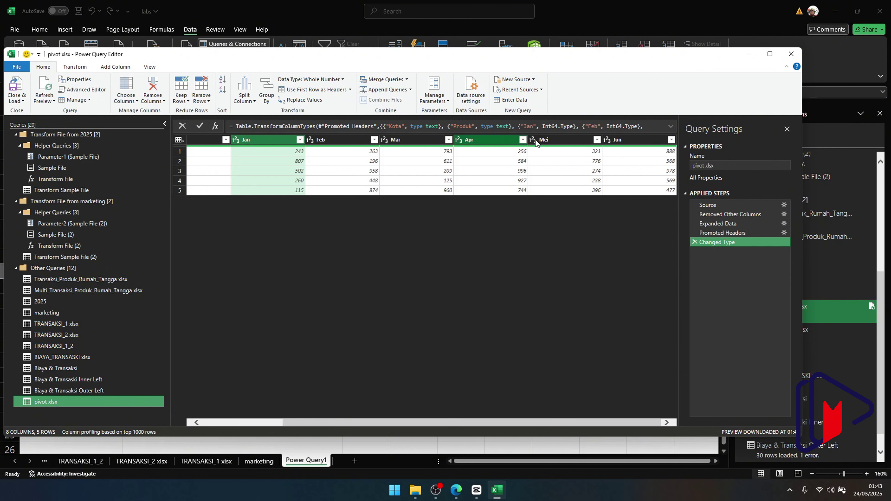
pyautogui.keyDown('shift'); pyautogui.click(636, 140); pyautogui.keyUp('shift')
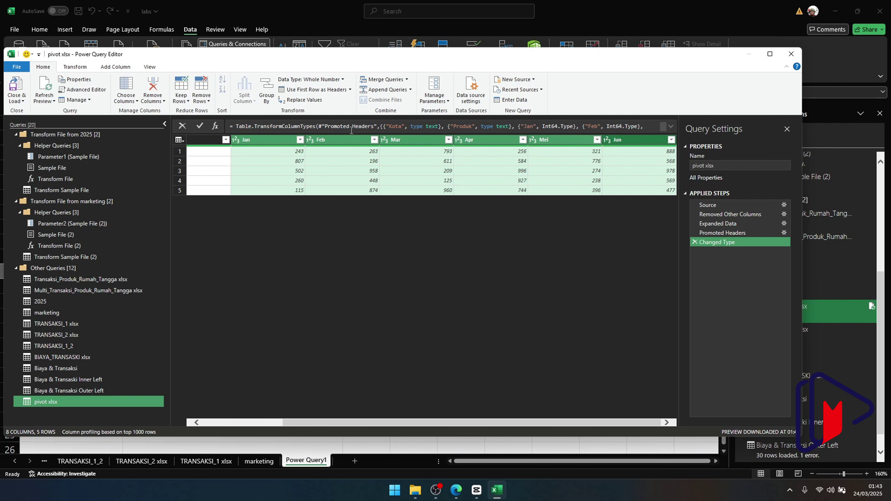
pyautogui.click(79, 69)
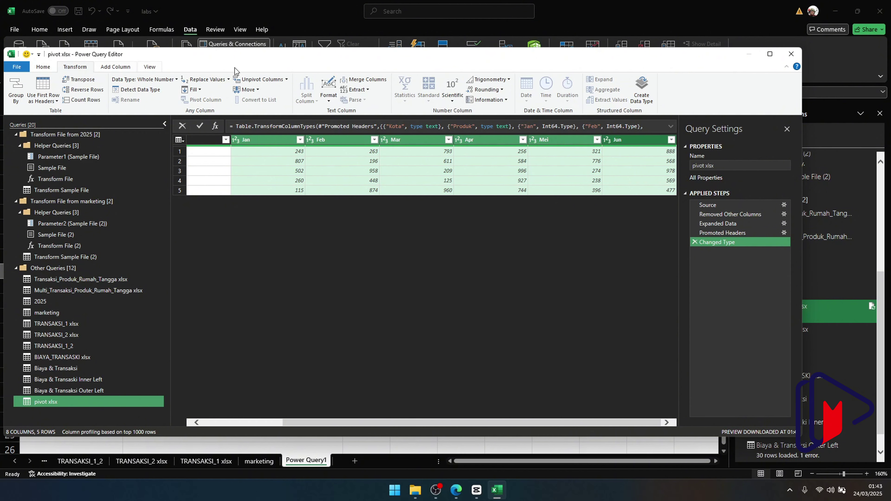
pyautogui.click(288, 80)
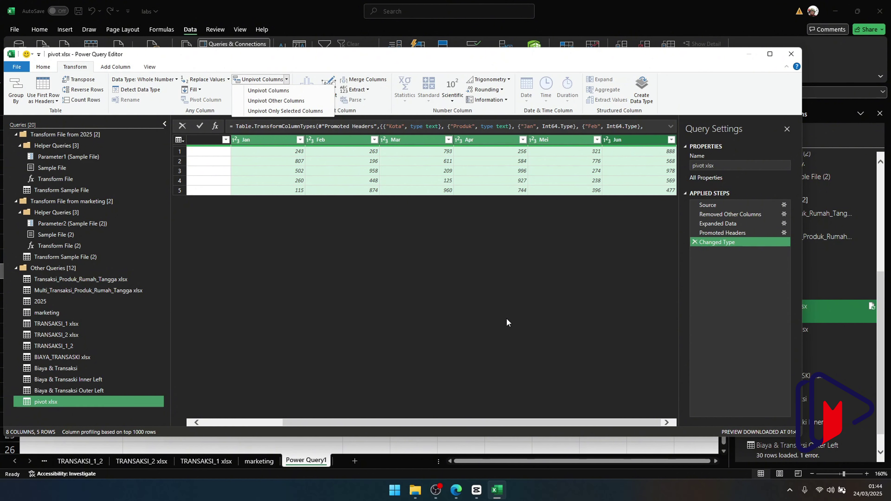
pyautogui.click(468, 420)
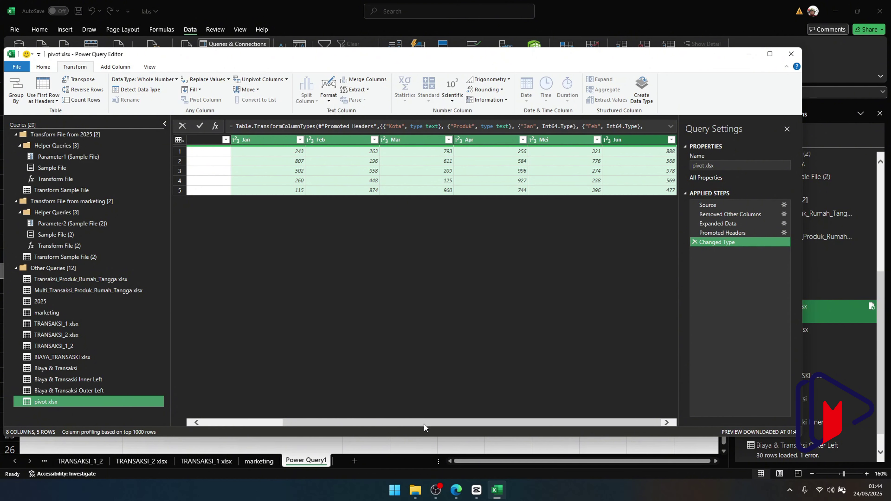
pyautogui.moveTo(424, 424); pyautogui.dragTo(262, 418)
pyautogui.click(287, 79)
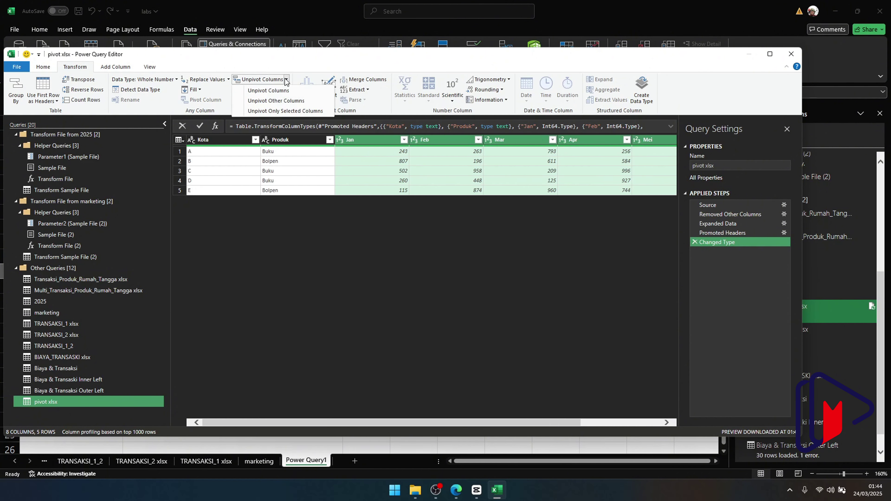
pyautogui.press('Escape')
# Unpivot all columns other than Kota and Produk in the pivot xlsx query
pyautogui.click(221, 139)
pyautogui.keyDown('ctrl'); pyautogui.click(288, 142); pyautogui.keyUp('ctrl')
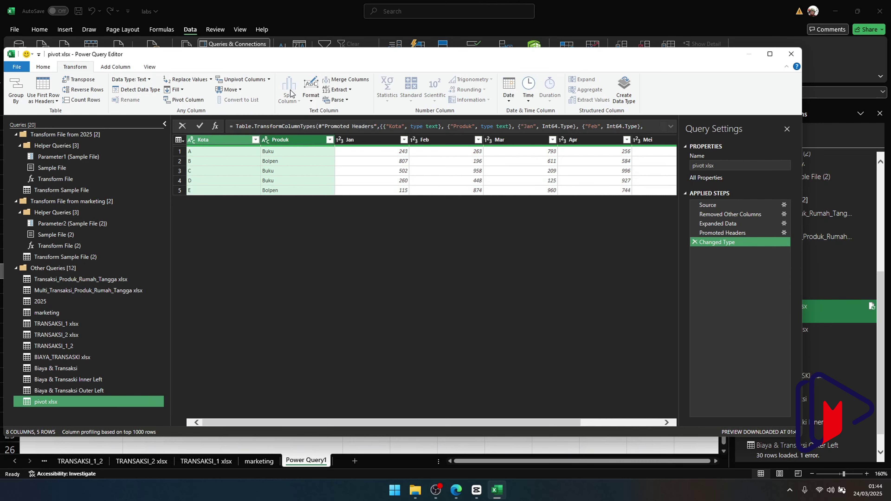
pyautogui.click(269, 80)
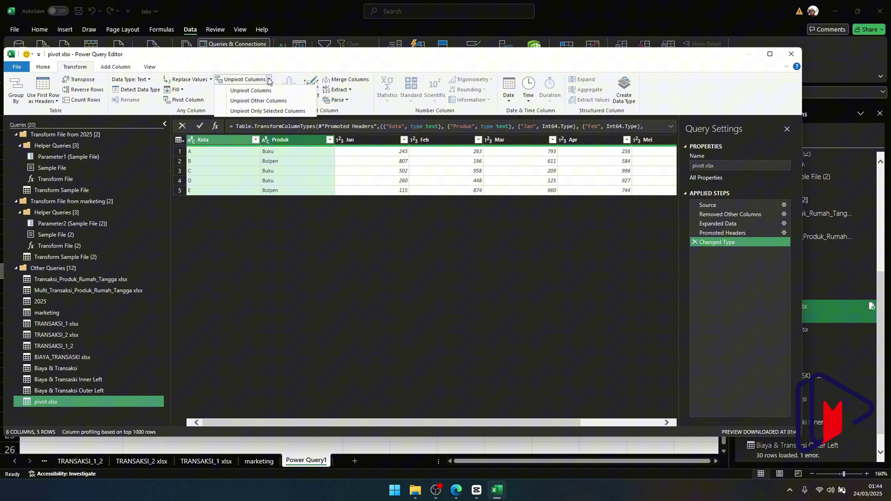
pyautogui.click(277, 102)
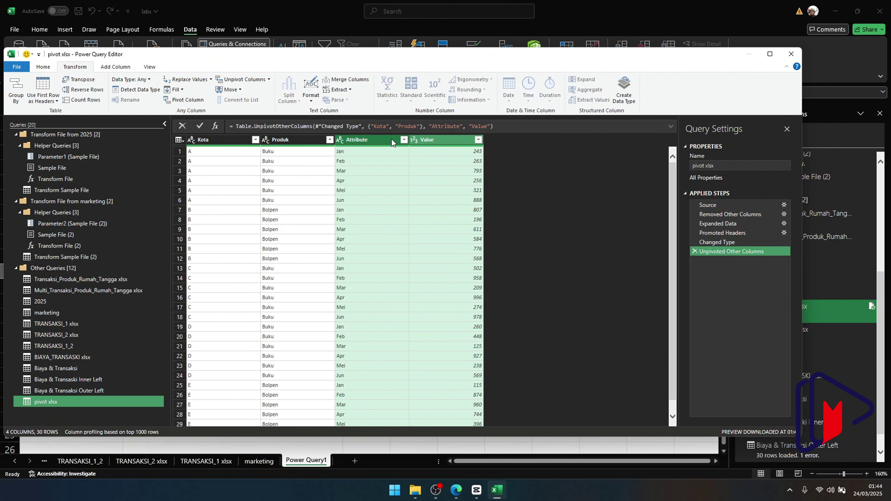
# Rename the Attribute column to Bulan
pyautogui.doubleClick(384, 140)
pyautogui.write('bULAN')
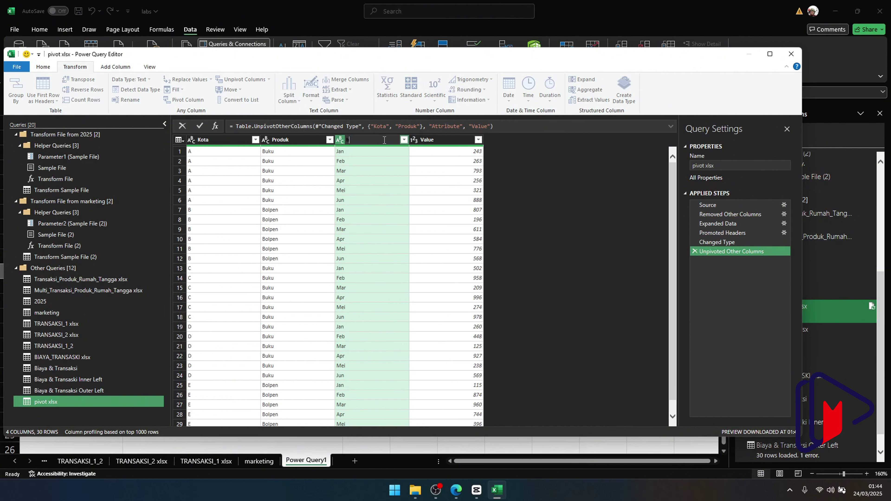
pyautogui.moveTo(396, 140); pyautogui.dragTo(327, 140)
pyautogui.write('B')
pyautogui.press('BackSpace')
pyautogui.write('Buylan')
pyautogui.press('BackSpace')
pyautogui.press('BackSpace')
pyautogui.press('BackSpace')
pyautogui.press('BackSpace')
pyautogui.write('lan')
pyautogui.press('Return')
# Rename the Value column to Item Terjual
pyautogui.click(430, 141)
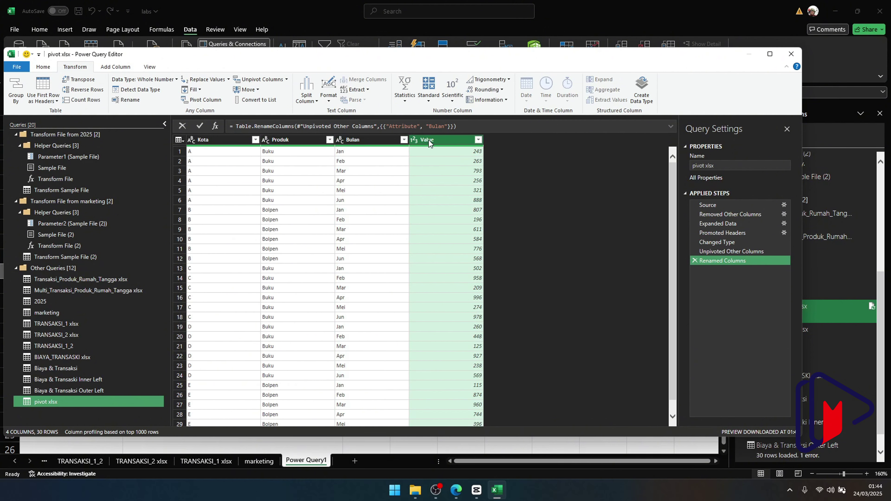
pyautogui.doubleClick(429, 140)
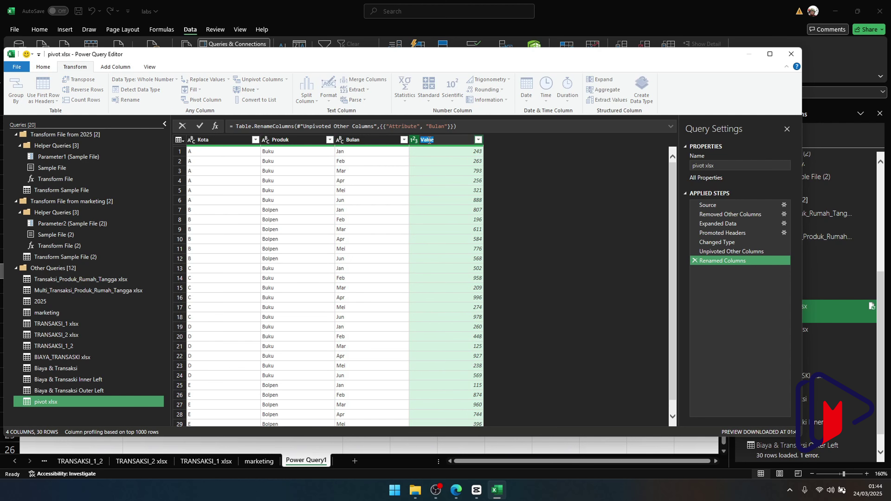
pyautogui.write('It')
pyautogui.press('BackSpace')
pyautogui.write('en Terjual')
pyautogui.press('Return')
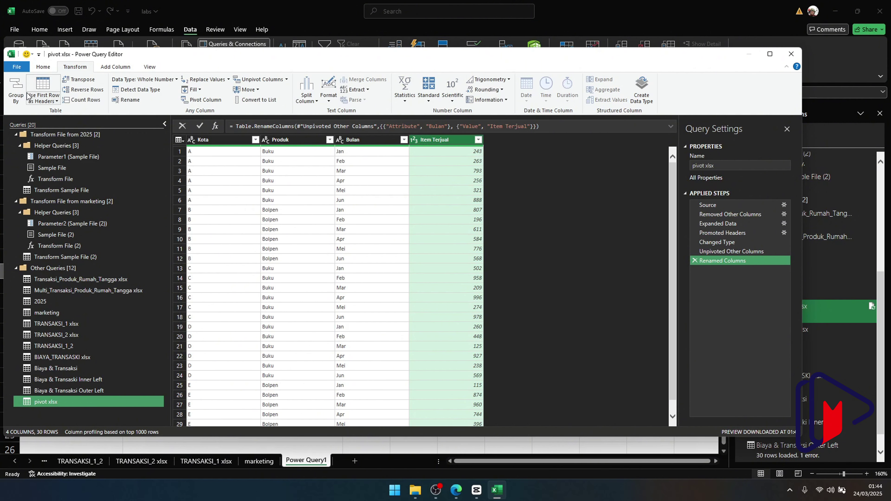
# Close and load the pivot xlsx query into the labs workbook, and save and close that workbook
pyautogui.click(42, 67)
pyautogui.click(16, 102)
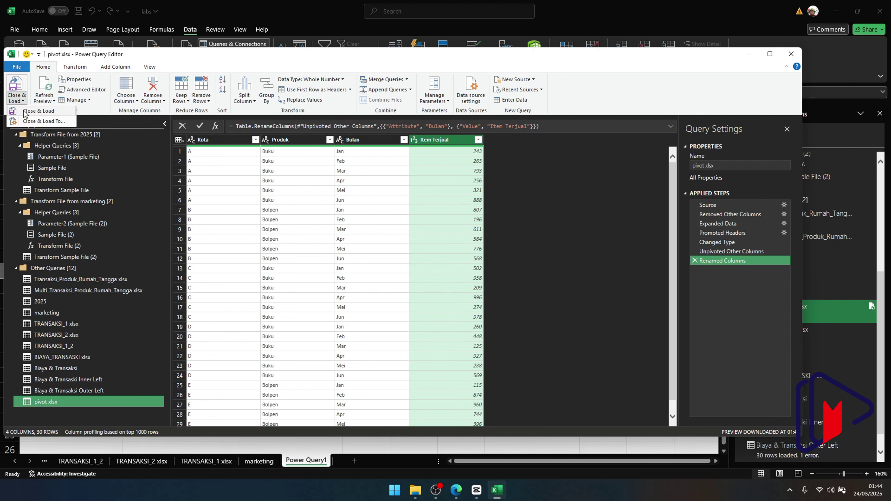
pyautogui.click(25, 111)
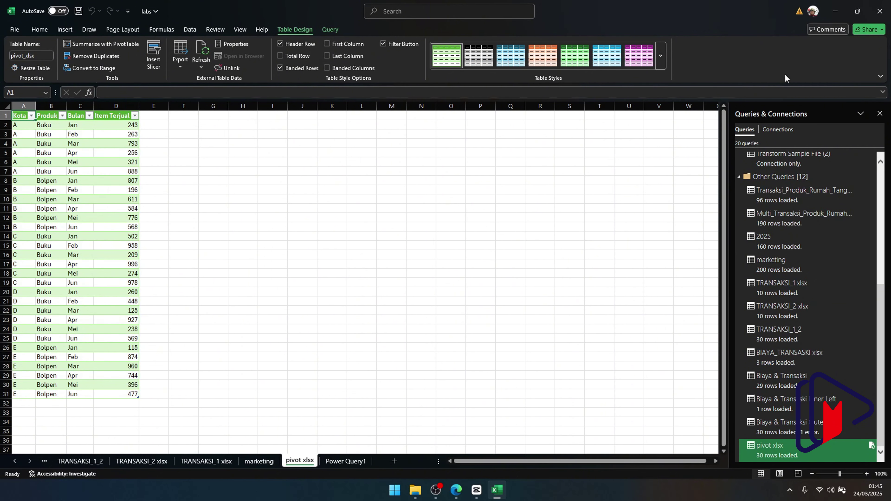
pyautogui.hotkey('ctrl', 's')
pyautogui.click(880, 11)
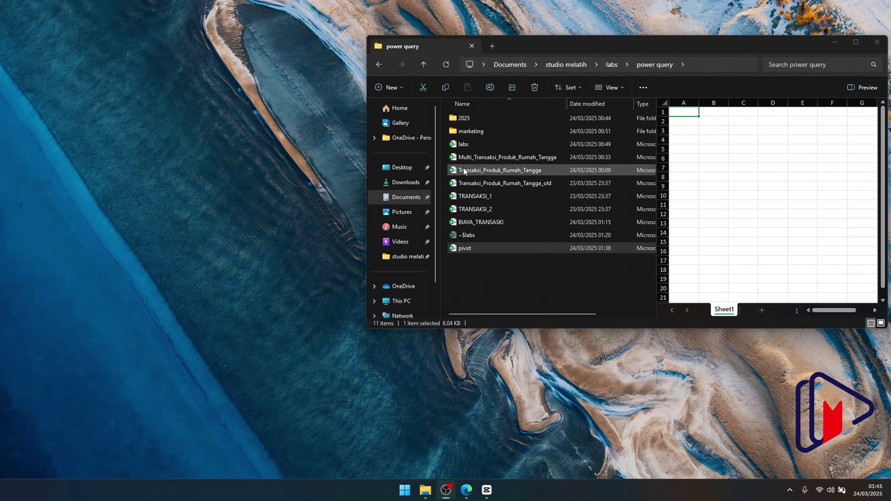
# Open the pivot workbook from the power query folder and add cities F and G in A7:A8
pyautogui.doubleClick(469, 232)
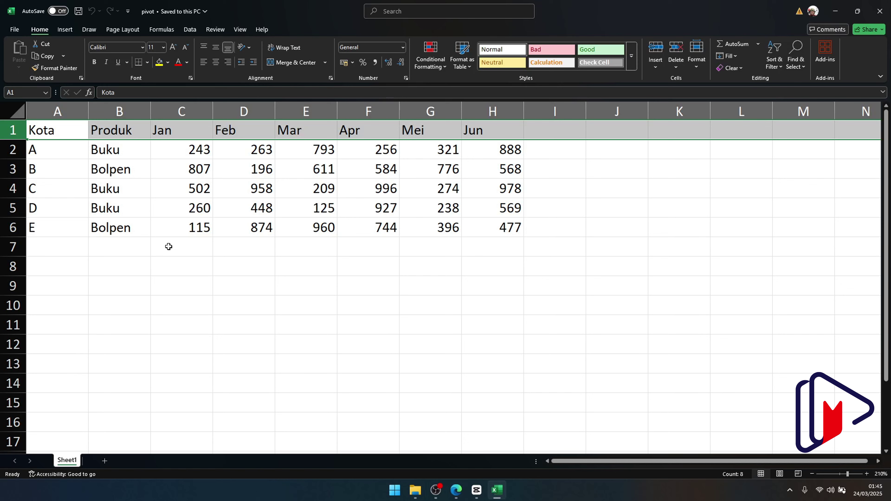
pyautogui.click(55, 249)
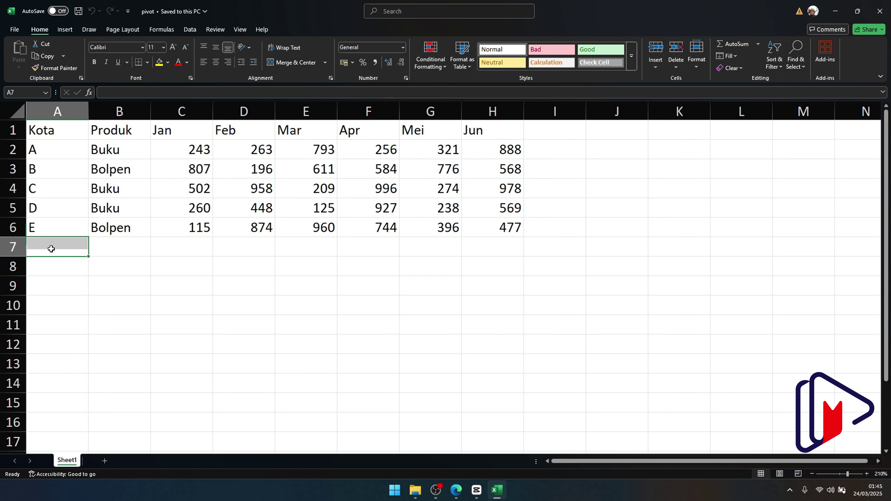
pyautogui.write('F')
pyautogui.press('Return')
pyautogui.write('G')
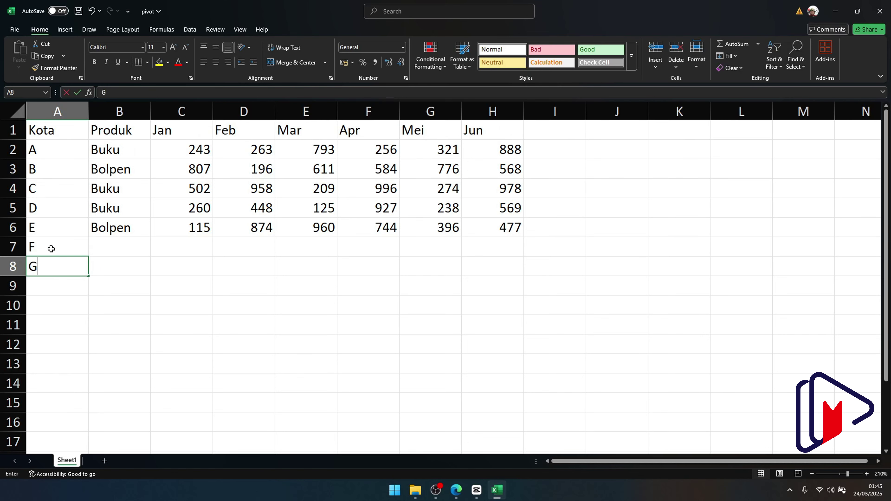
# Add the month headers Jul and Agt in I1 and J1
pyautogui.click(551, 132)
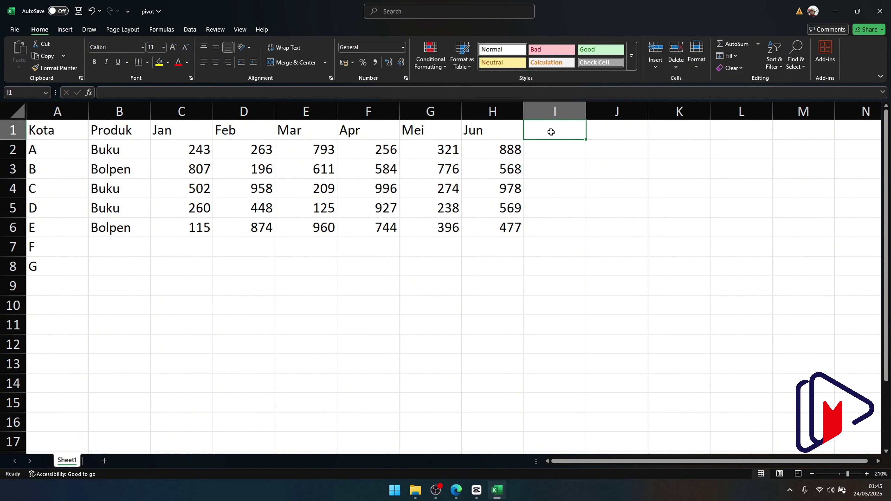
pyautogui.write('Jul')
pyautogui.press('Tab')
pyautogui.write('Ag')
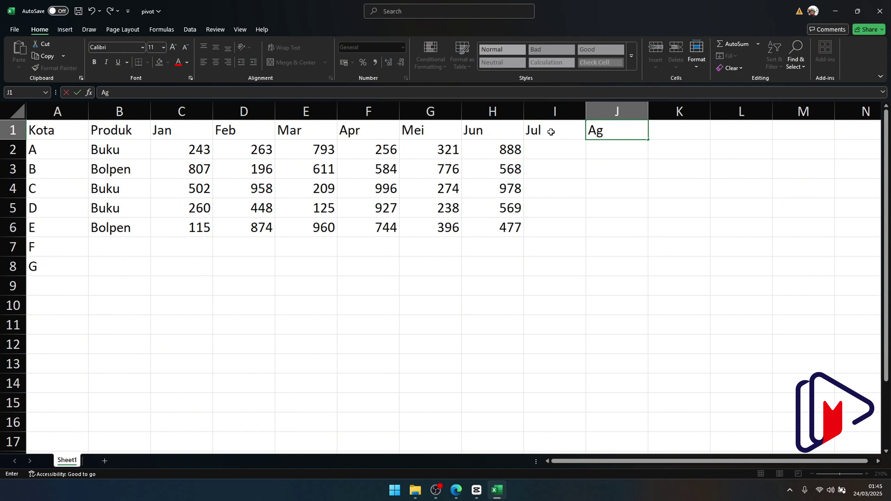
pyautogui.write('t')
pyautogui.press('Return')
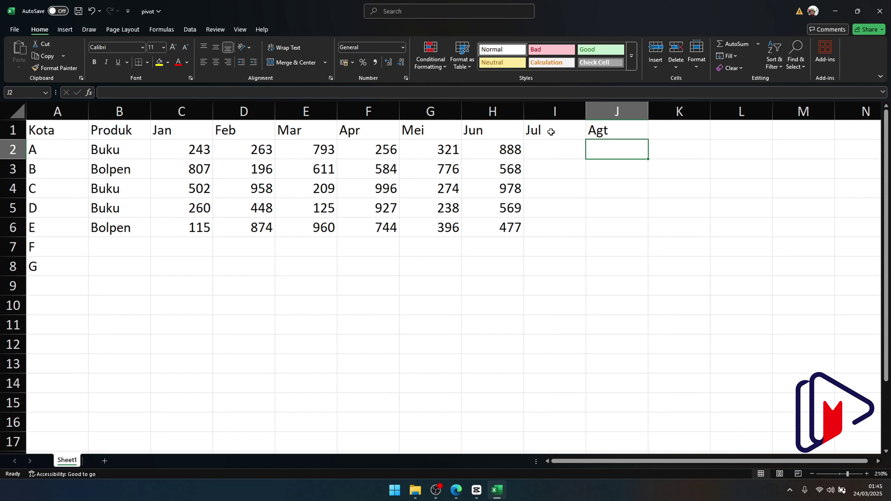
# Copy the products Buku and Bolpen from B5:B6 into B7:B8 for the new cities
pyautogui.click(115, 159)
pyautogui.moveTo(115, 159); pyautogui.dragTo(111, 212)
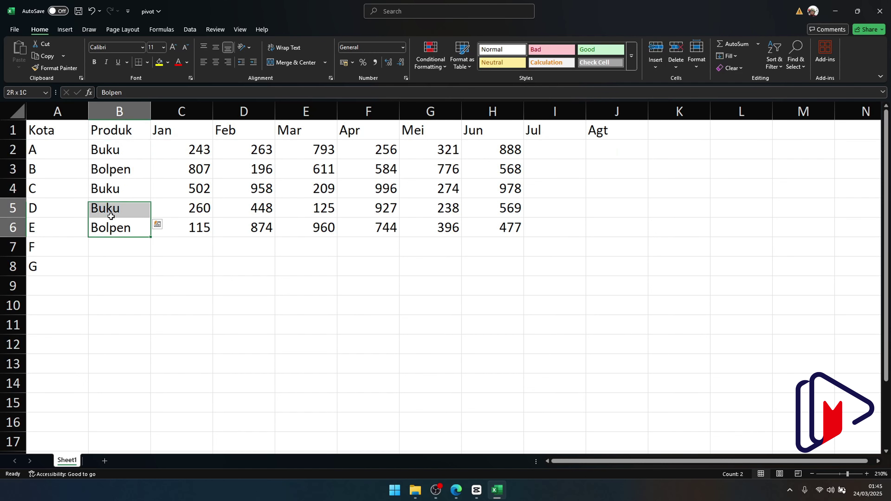
pyautogui.hotkey('ctrl', 'c')
pyautogui.click(101, 242)
pyautogui.hotkey('ctrl', 'v')
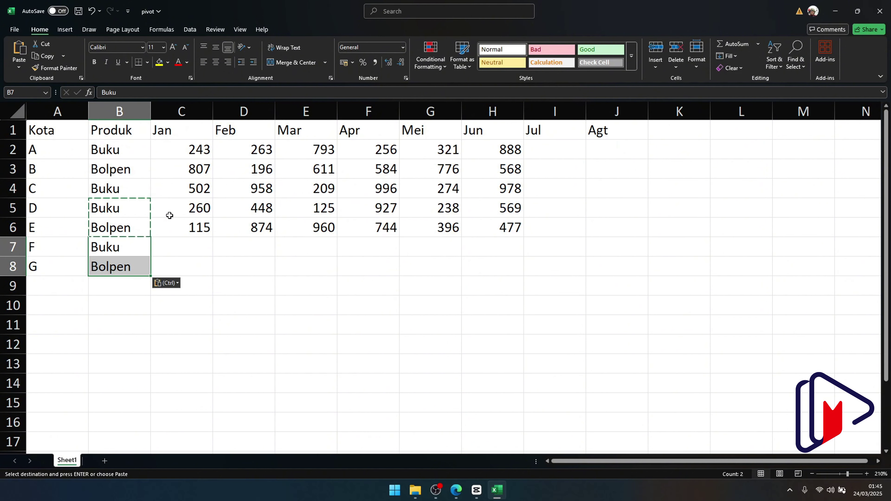
# Enter =RANDBETWEEN(100,1000) in C2 and fill it across C2:J8 for all cities and months
pyautogui.click(194, 149)
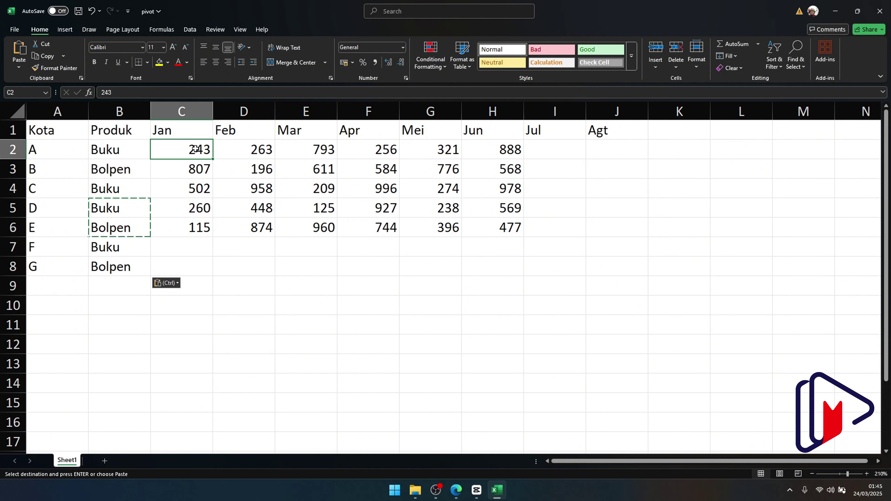
pyautogui.write('=rand')
pyautogui.press('Down')
pyautogui.press('Down')
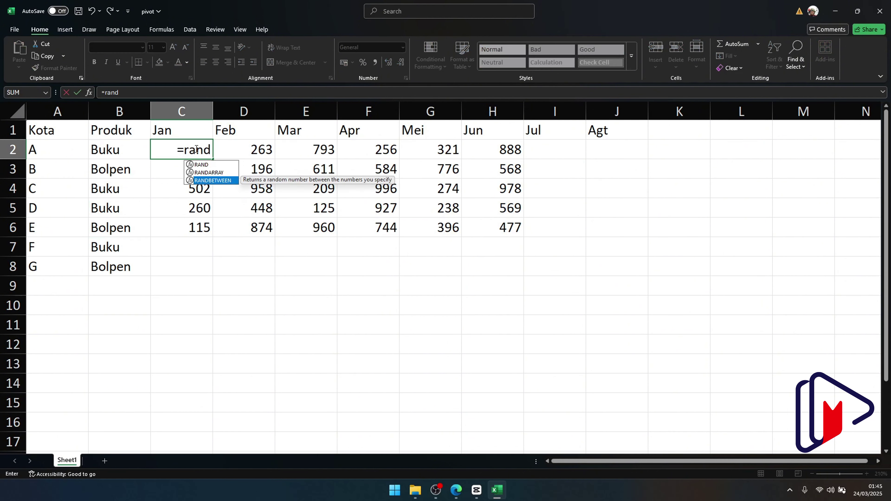
pyautogui.write('`')
pyautogui.press('BackSpace')
pyautogui.press('Down')
pyautogui.press('Down')
pyautogui.press('Tab')
pyautogui.write('1')
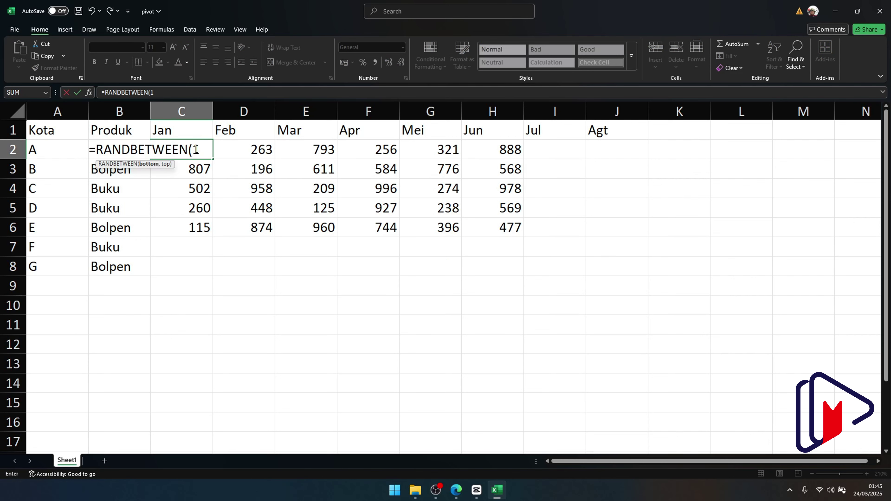
pyautogui.write('00,1000')
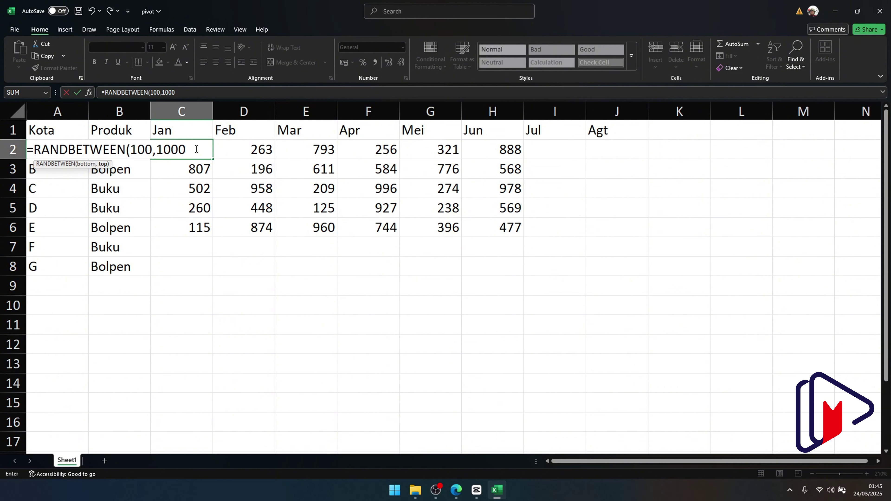
pyautogui.press('Return')
pyautogui.click(194, 149)
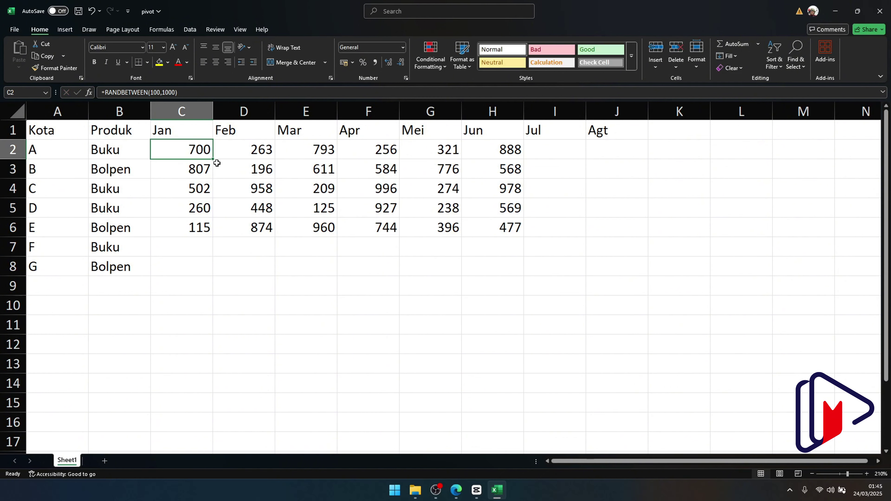
pyautogui.moveTo(217, 163); pyautogui.dragTo(642, 272)
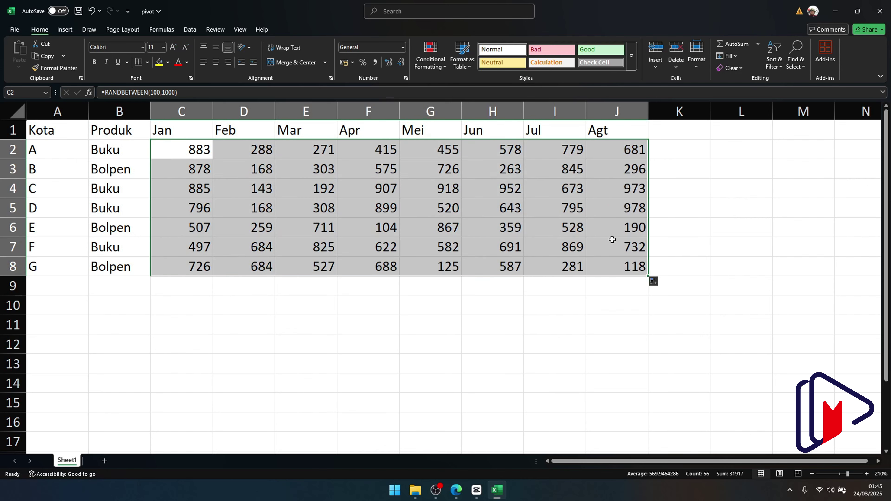
# Replace the random formulas in C2:J8 with their fixed values, and save and close the pivot workbook
pyautogui.hotkey('ctrl', 'c')
pyautogui.rightClick(183, 151)
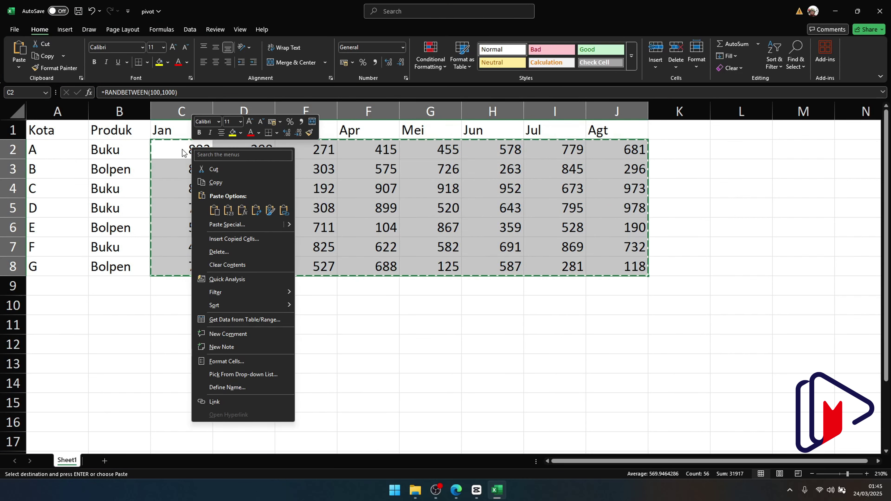
pyautogui.click(183, 151)
pyautogui.click(183, 151)
pyautogui.rightClick(176, 150)
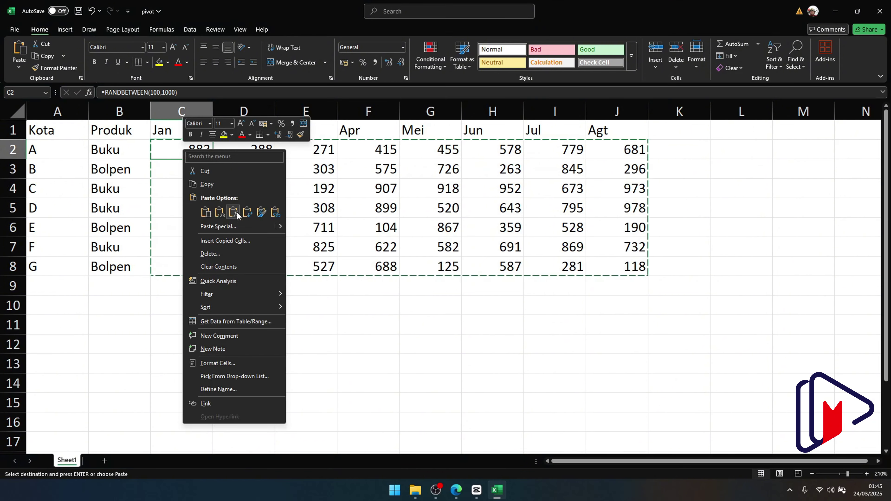
pyautogui.click(219, 212)
pyautogui.click(305, 188)
pyautogui.press('Escape')
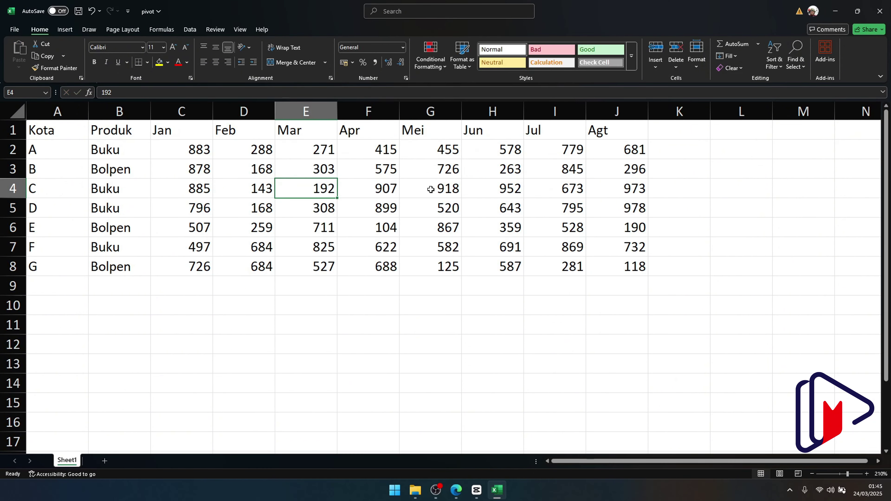
pyautogui.hotkey('ctrl', 's')
pyautogui.click(879, 11)
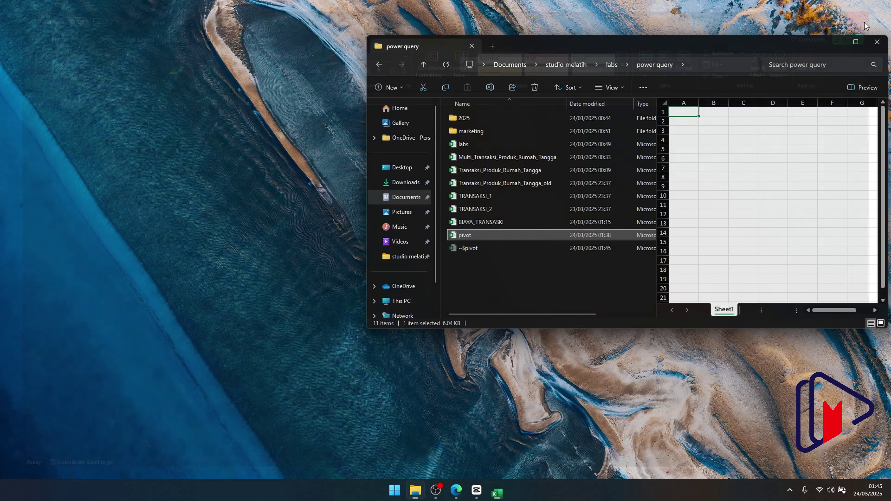
# Open the labs workbook from the power query folder and refresh the pivot xlsx query, checking its city and month rows
pyautogui.doubleClick(463, 144)
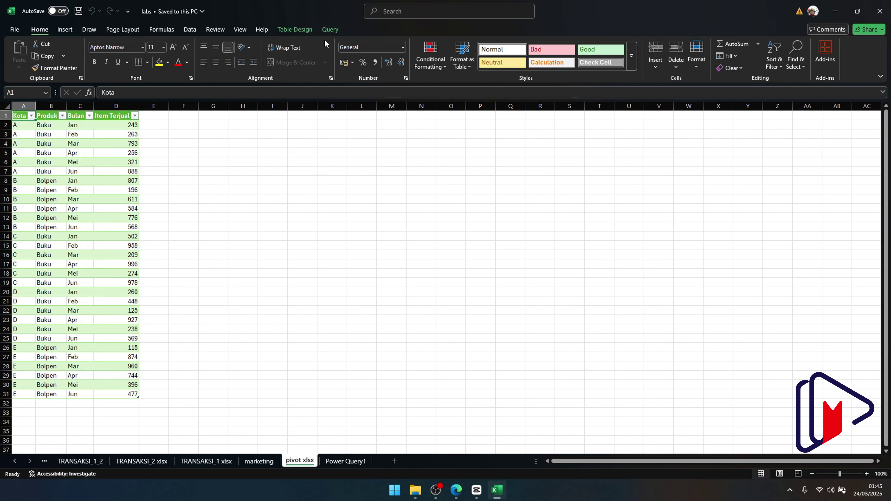
pyautogui.click(329, 30)
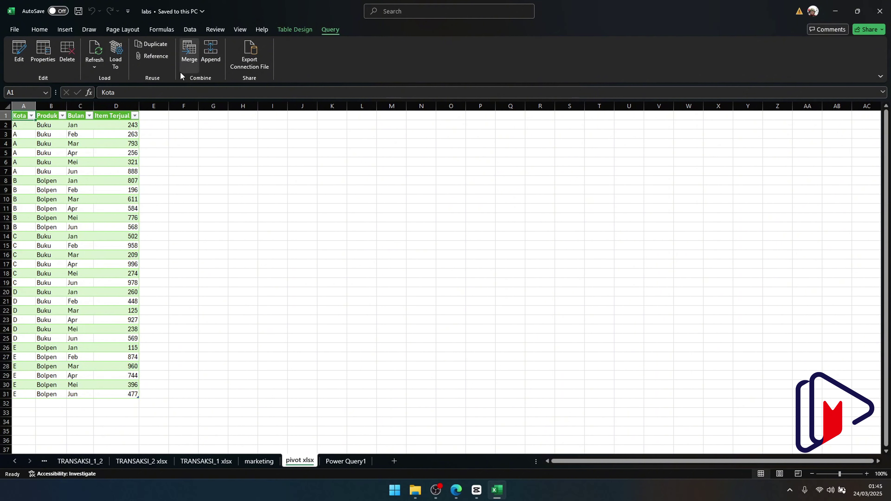
pyautogui.click(90, 52)
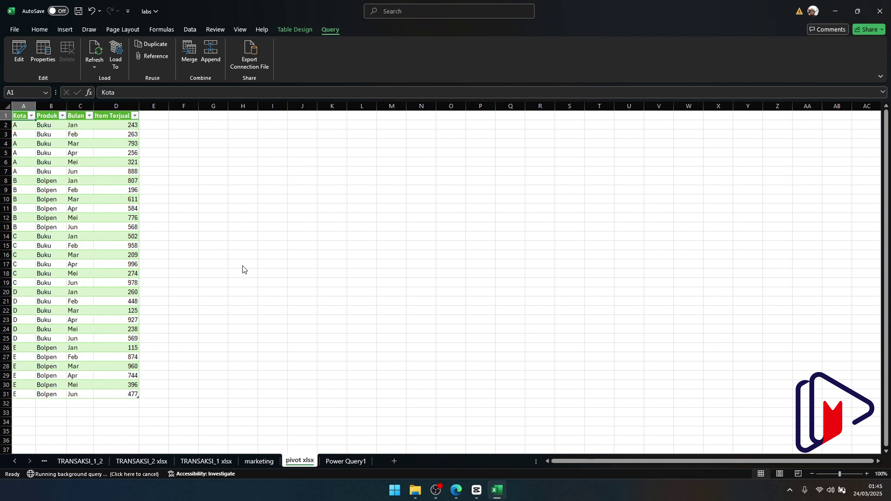
pyautogui.scroll(-4, 242, 268)
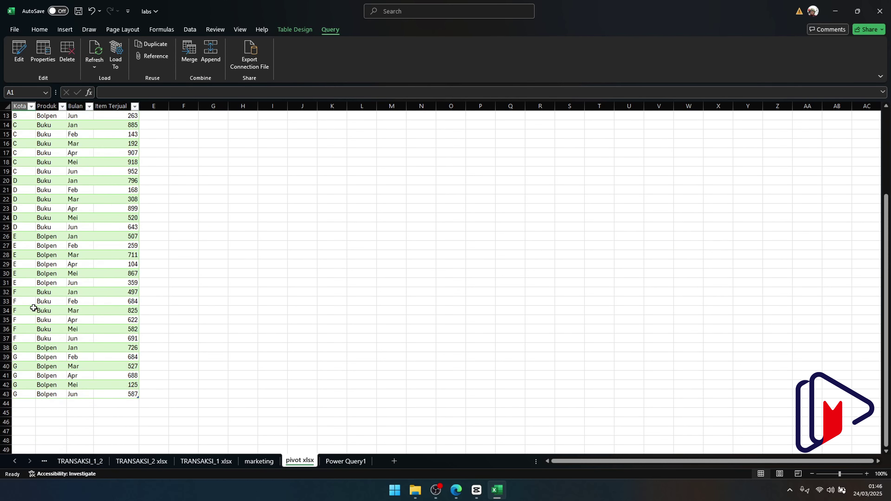
pyautogui.moveTo(32, 310); pyautogui.dragTo(30, 357)
pyautogui.moveTo(72, 384); pyautogui.dragTo(83, 312)
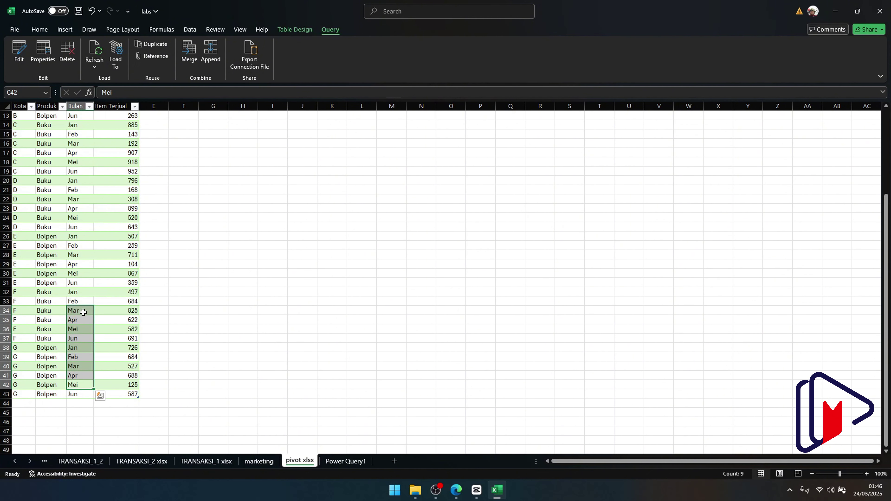
pyautogui.click(47, 191)
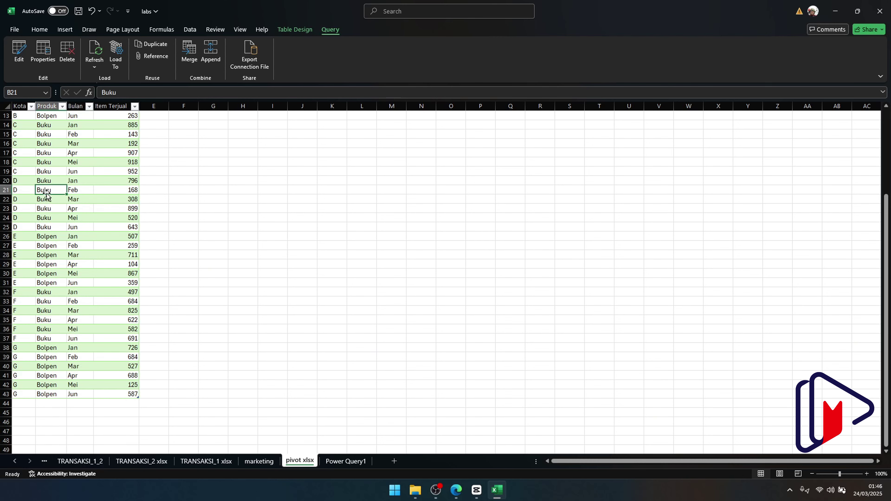
# Open the pivot xlsx query in the Power Query Editor, review the Unpivot Columns options, and close the editor
pyautogui.click(19, 62)
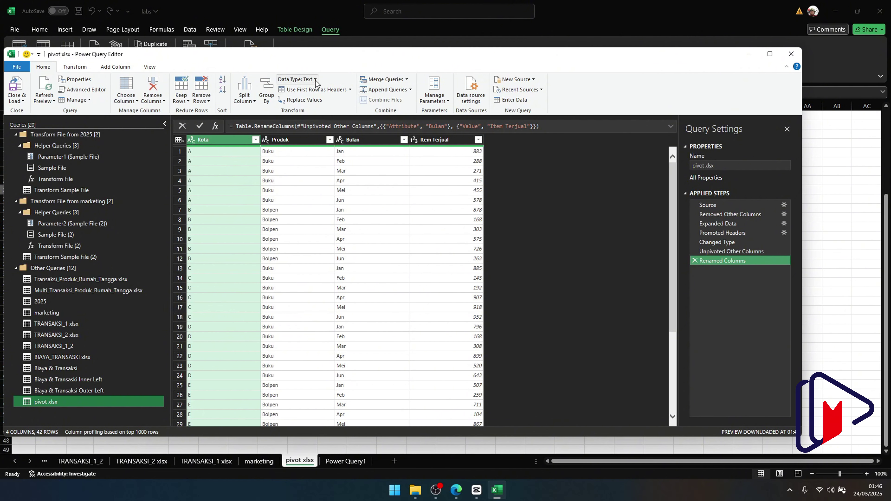
pyautogui.click(78, 68)
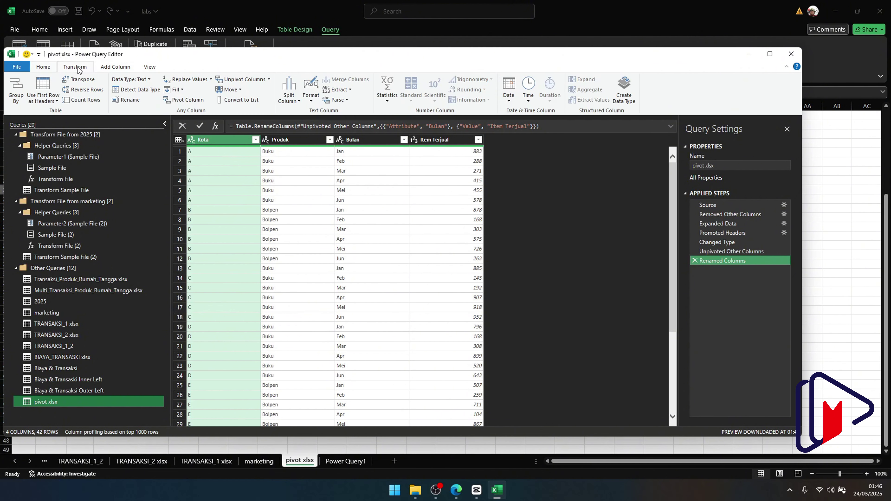
pyautogui.click(268, 80)
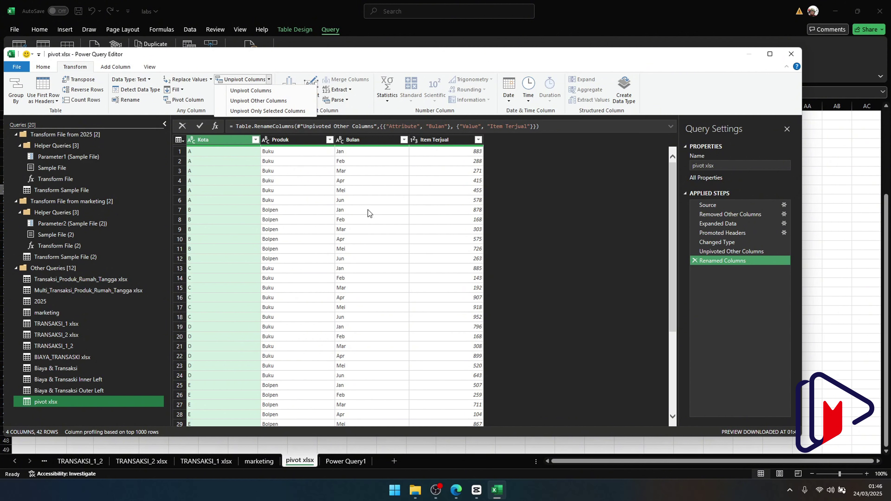
pyautogui.click(791, 55)
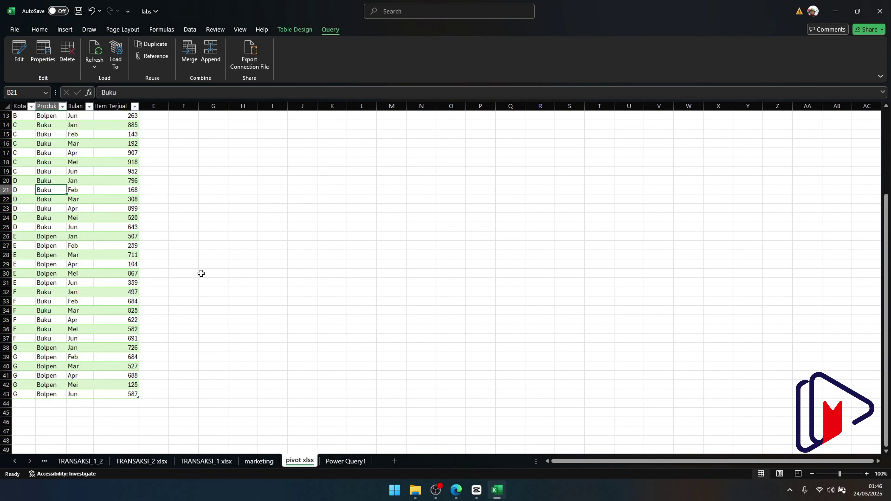
# Open the pivot workbook from the power query folder to view the source data
pyautogui.click(415, 490)
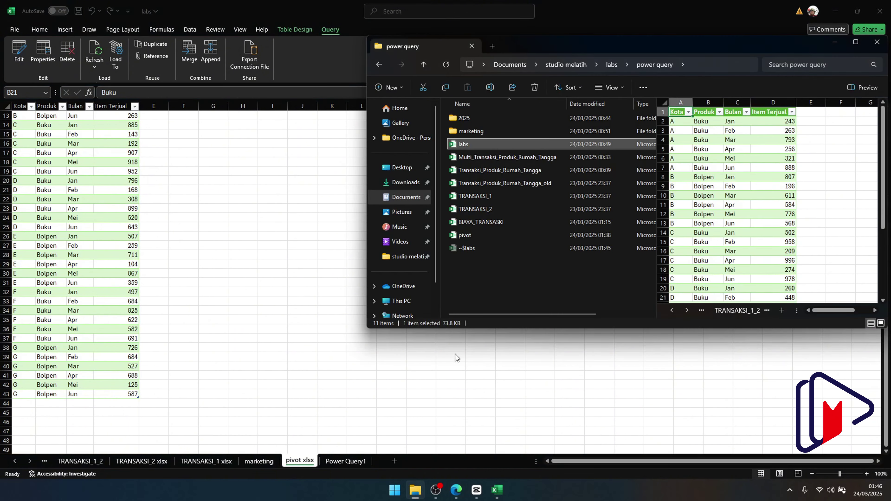
pyautogui.click(464, 235)
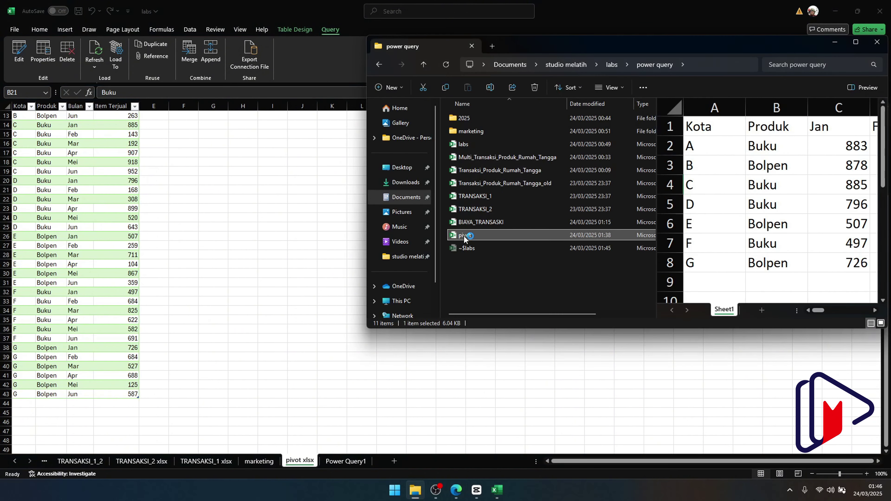
pyautogui.hotkey('alt', 'Tab')
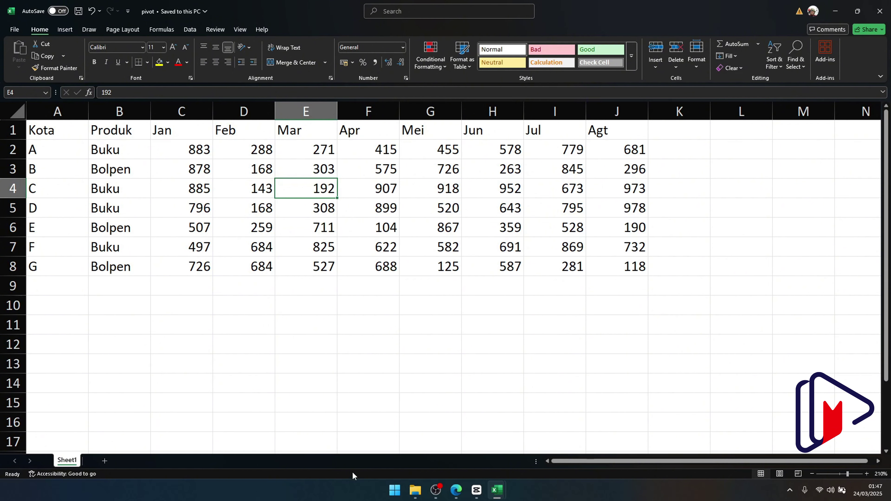
# Switch back to the labs workbook and select the Advance Olah Data topics in A11:B14 of the Power Query1 sheet
pyautogui.moveTo(497, 491)
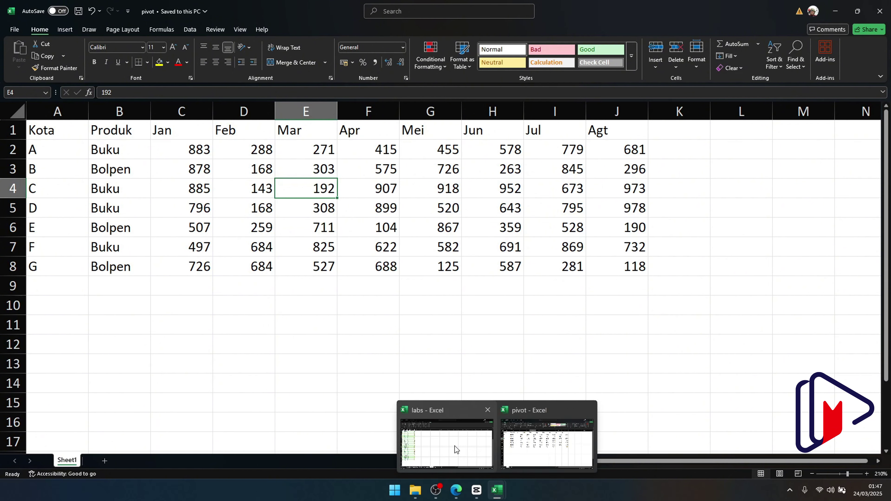
pyautogui.click(457, 451)
pyautogui.click(328, 461)
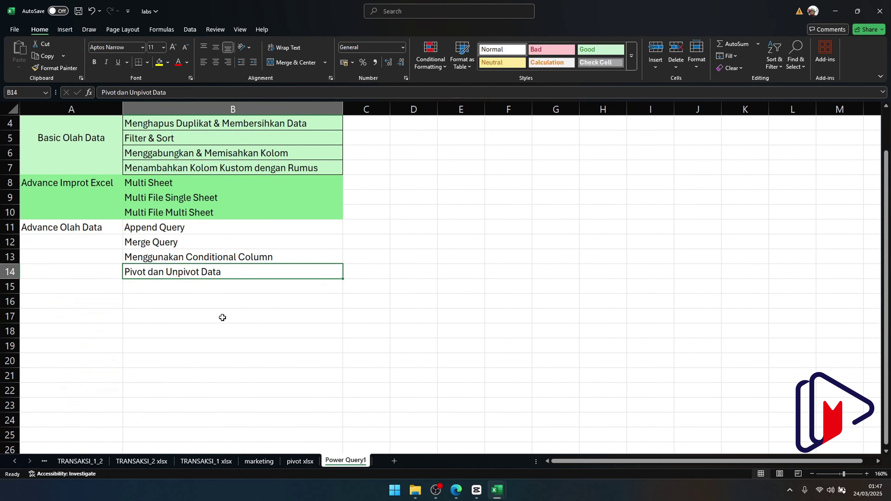
pyautogui.moveTo(87, 224); pyautogui.dragTo(175, 266)
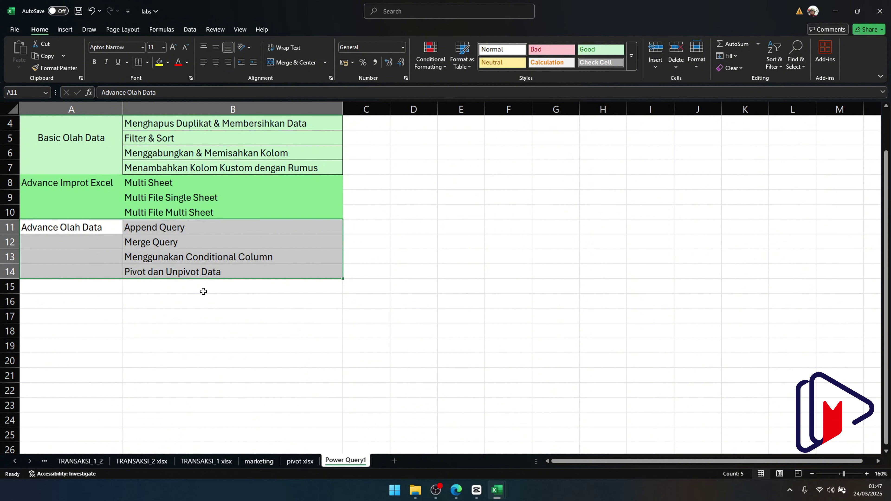
# Examine the Get Data import options for files, databases and Azure, and leave them without importing anything
pyautogui.click(190, 30)
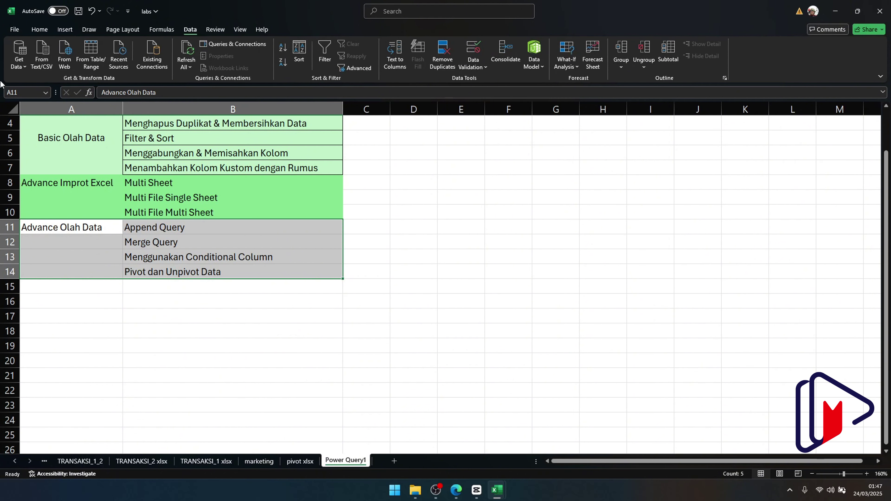
pyautogui.click(19, 56)
pyautogui.moveTo(28, 86)
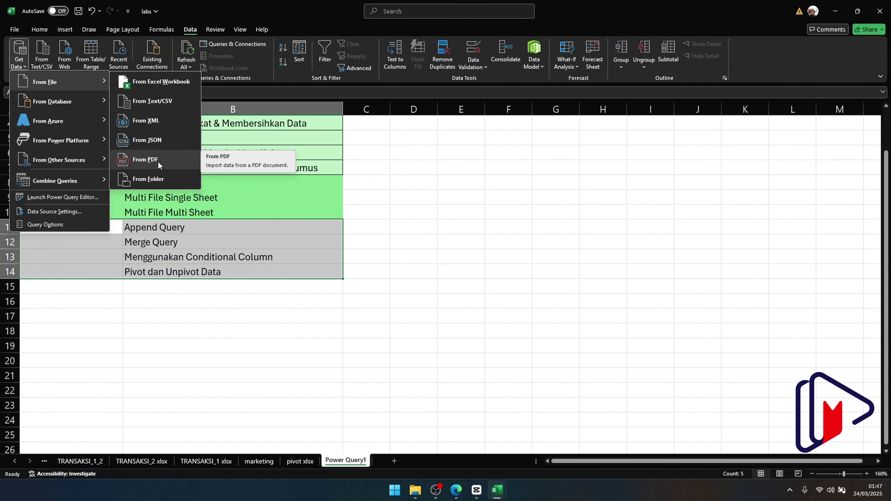
pyautogui.moveTo(90, 101)
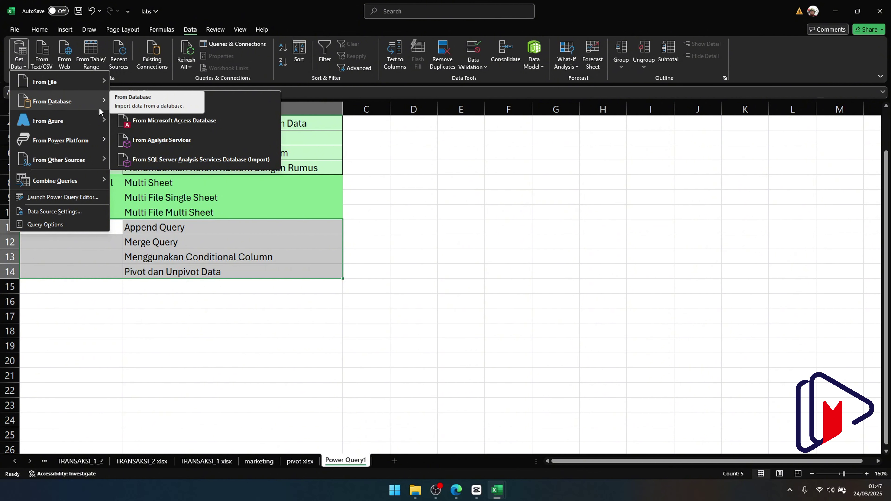
pyautogui.moveTo(78, 159)
pyautogui.moveTo(84, 129)
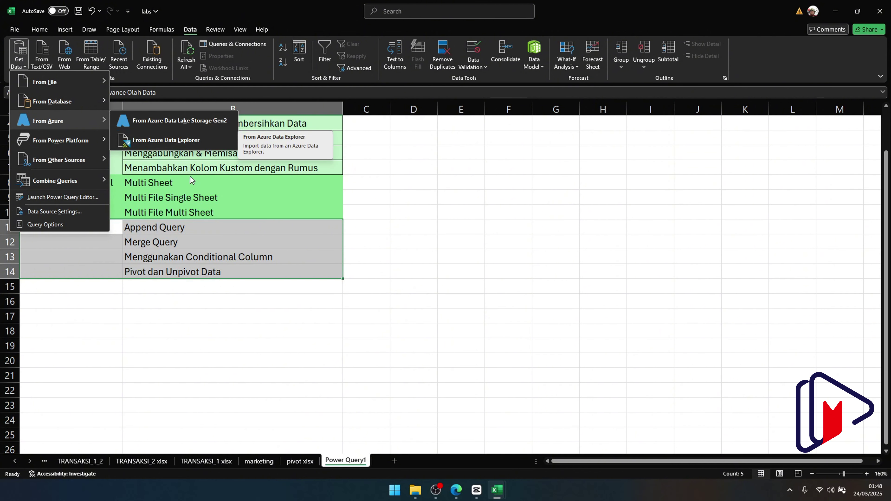
pyautogui.click(372, 228)
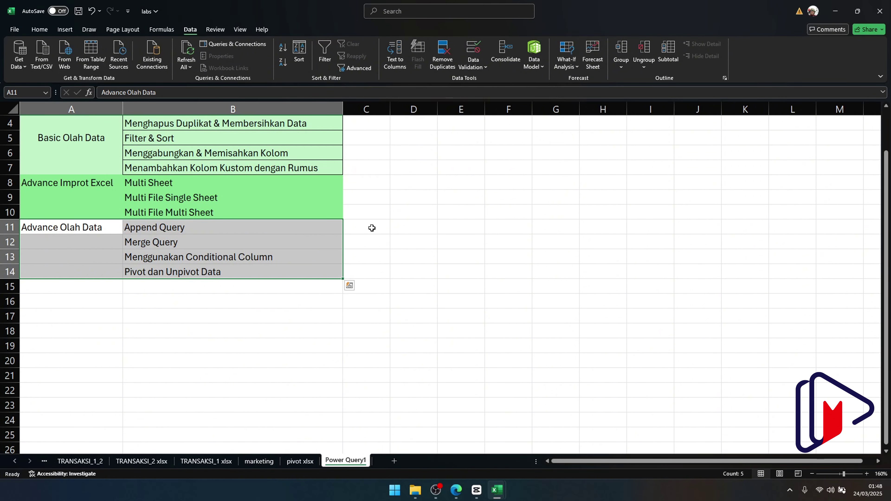